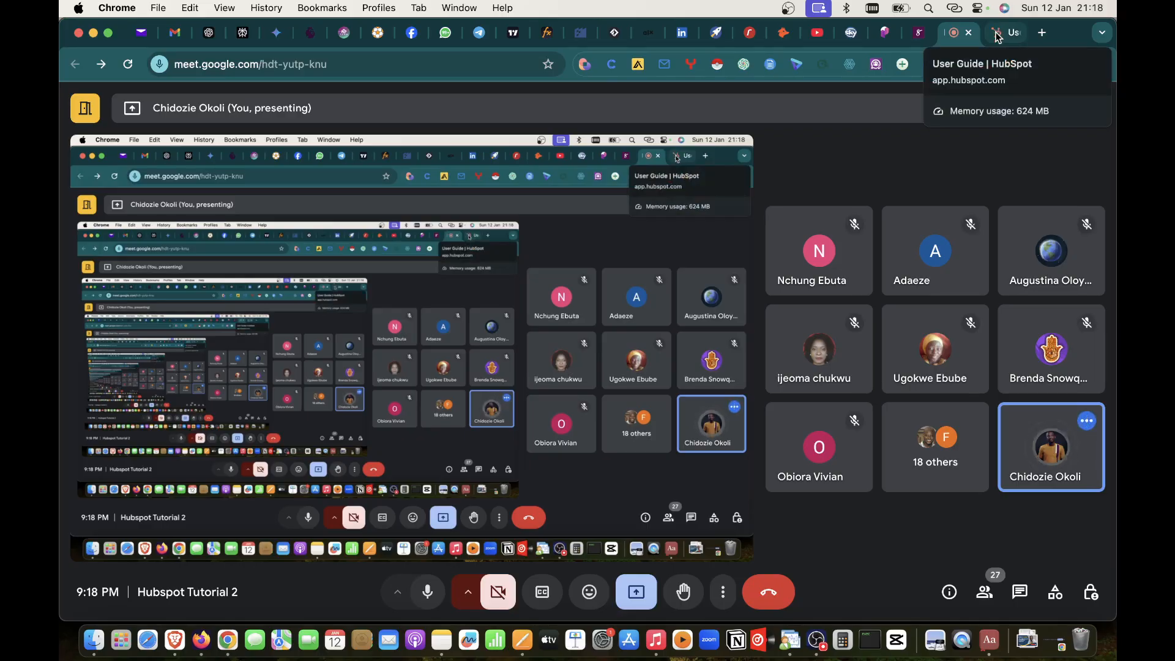
- Switch from the Google Meet call to the open HubSpot User Guide page
click(999, 34)
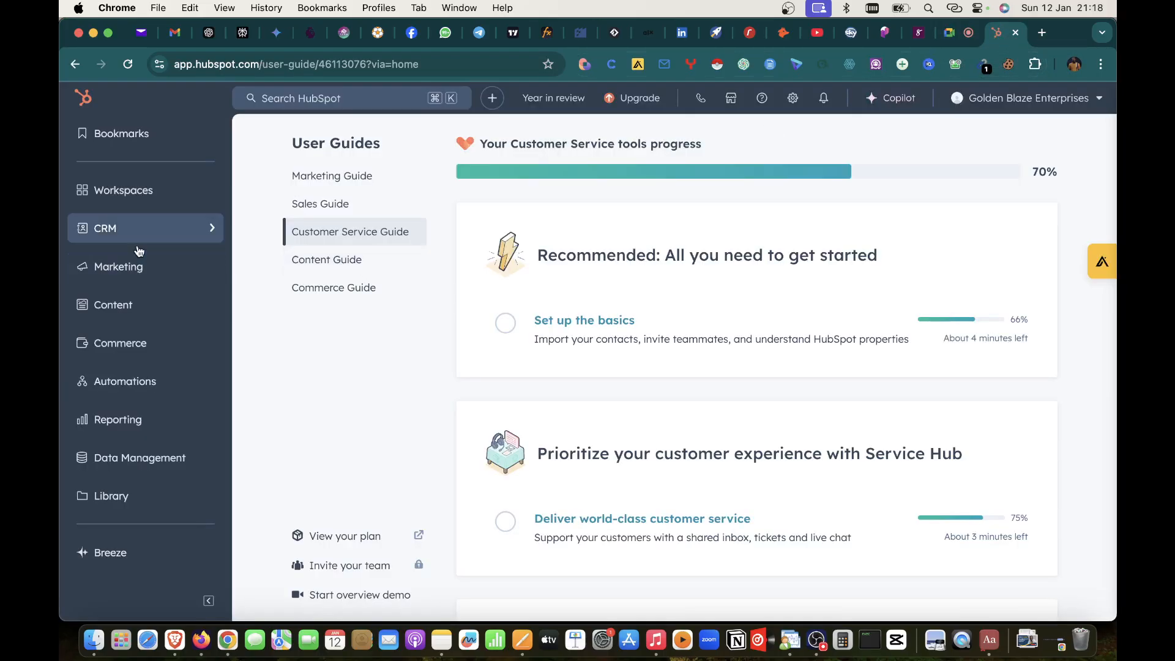
mouse_move(197, 231)
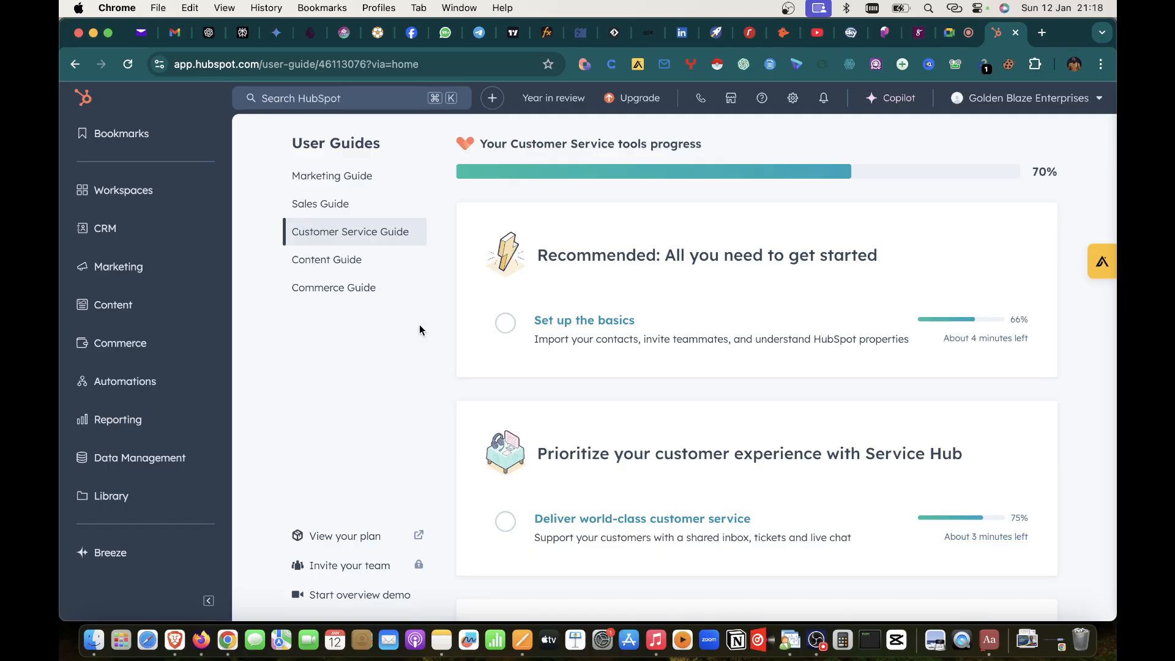
- Switch to Firefox and open the site goldenblaze.github.io/DigitalWitch/ in a new tab
click(202, 637)
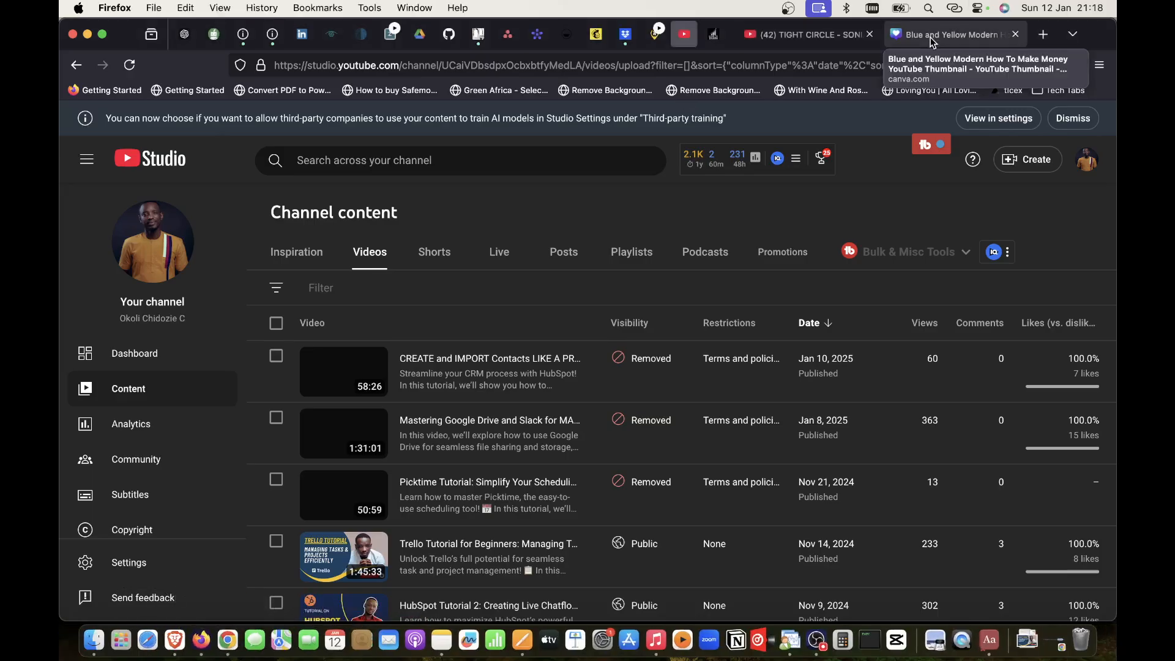
click(1044, 34)
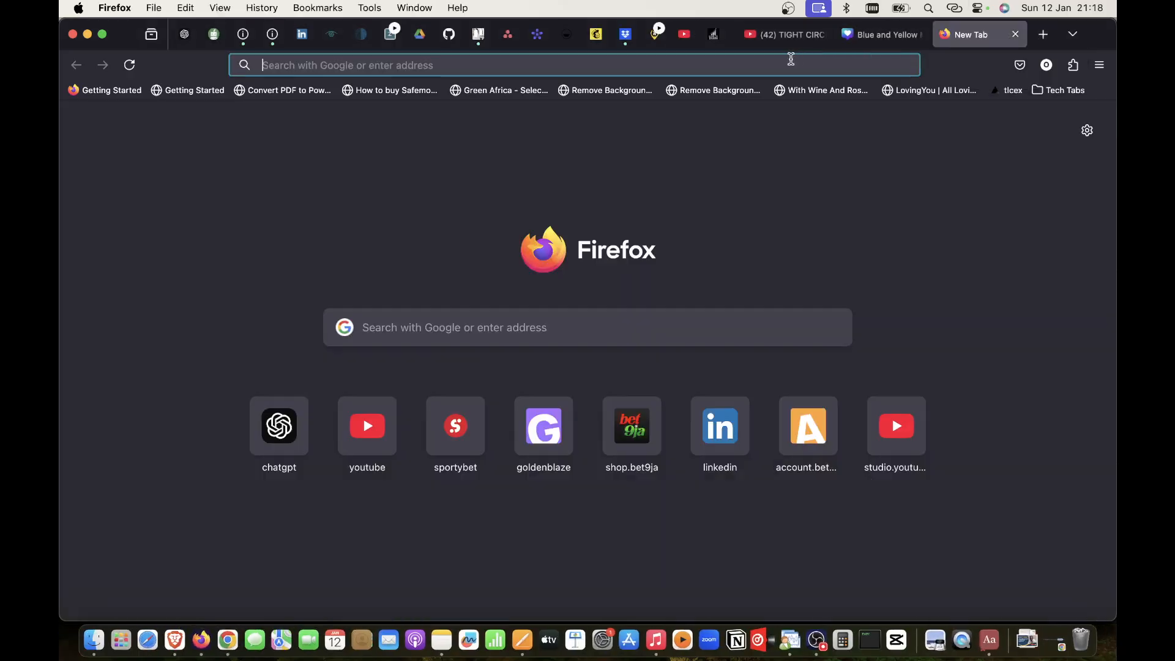
click(609, 65)
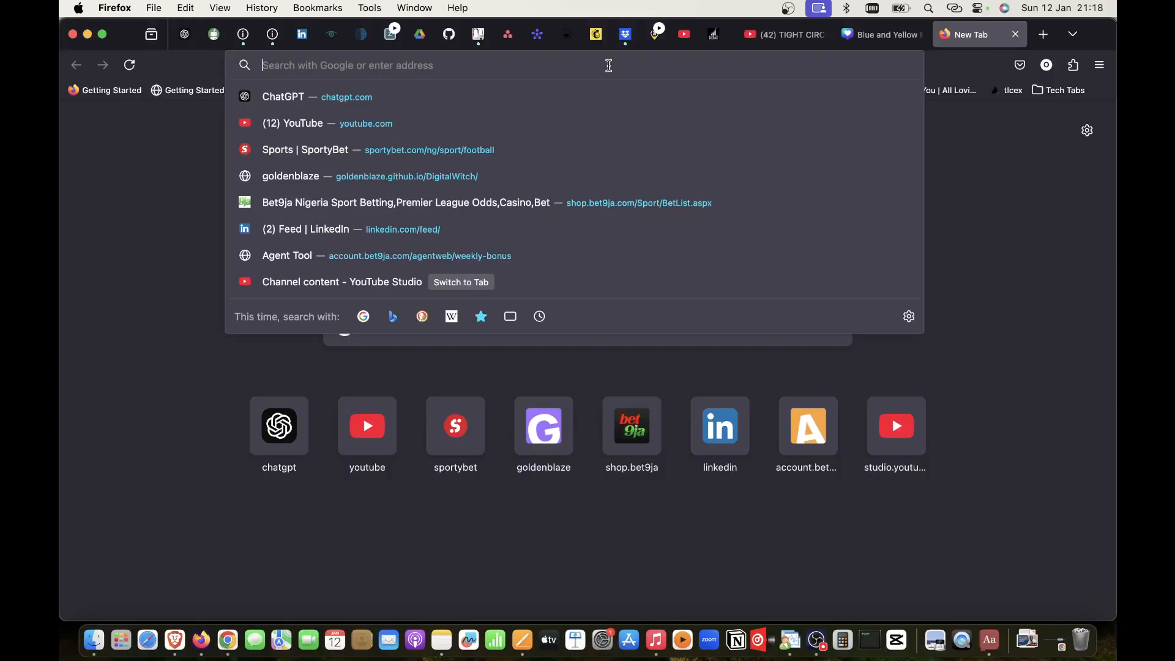
click(392, 177)
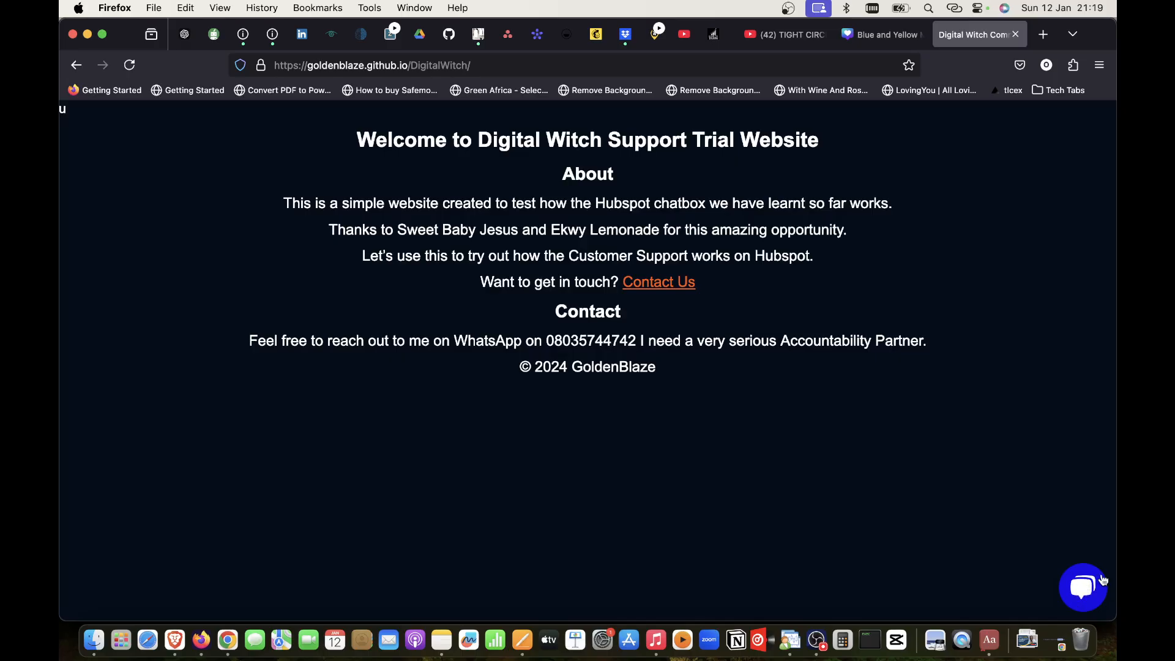
- Return to HubSpot in Chrome and open the Chatflows page belonging to Automations
click(224, 618)
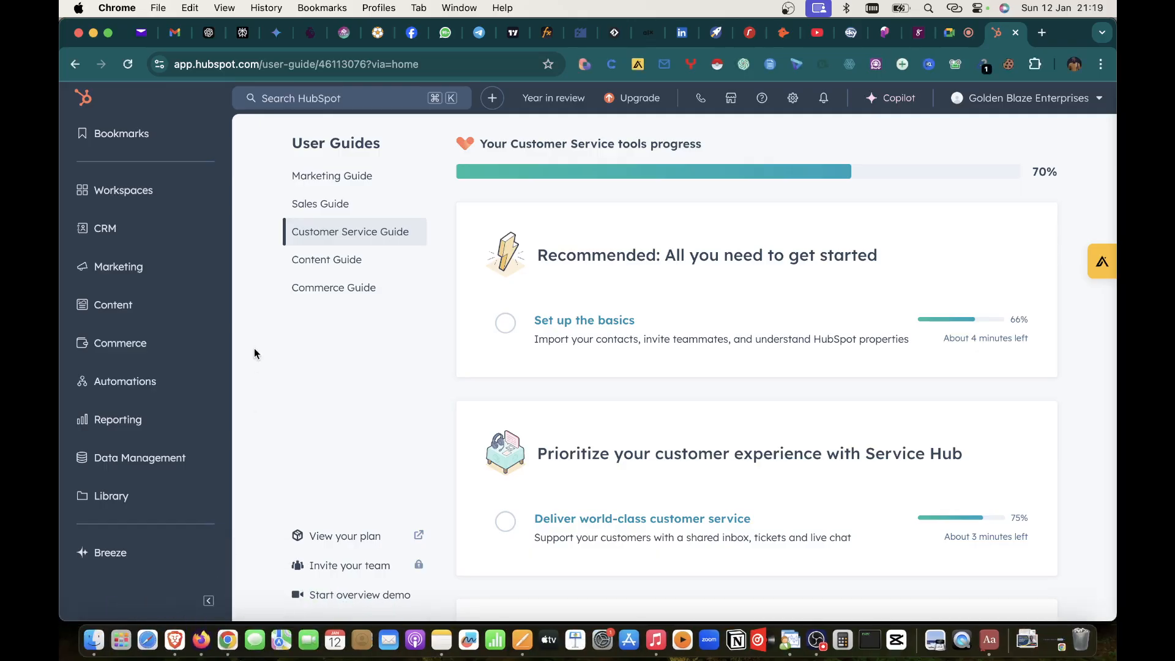
click(127, 277)
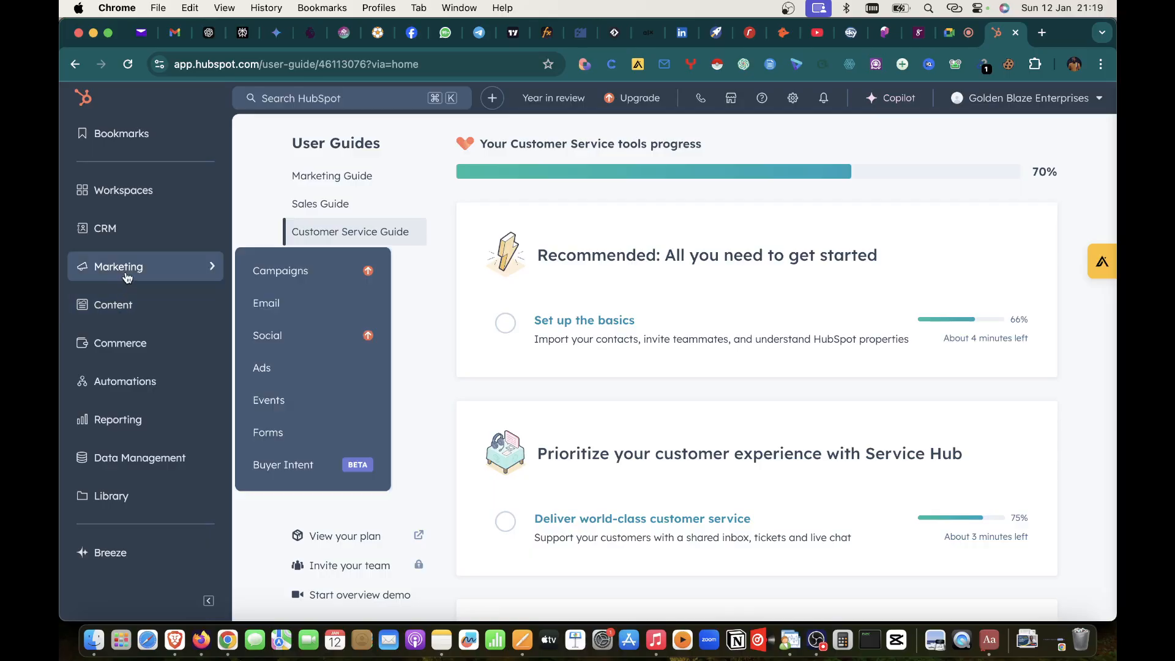
mouse_move(126, 306)
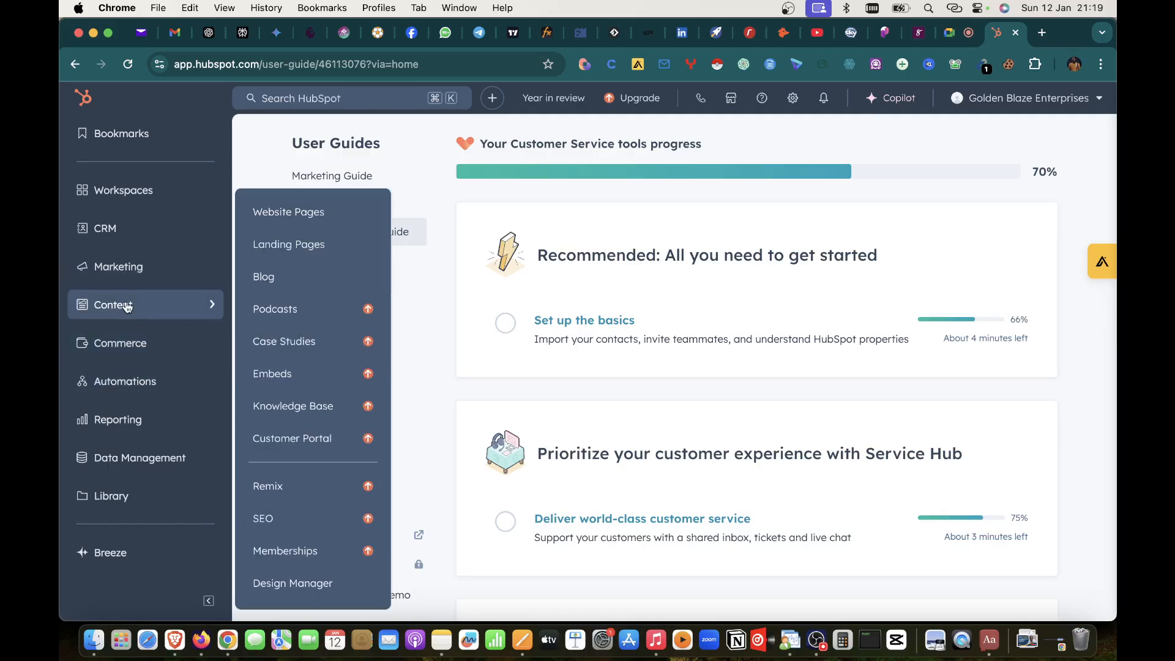
mouse_move(132, 345)
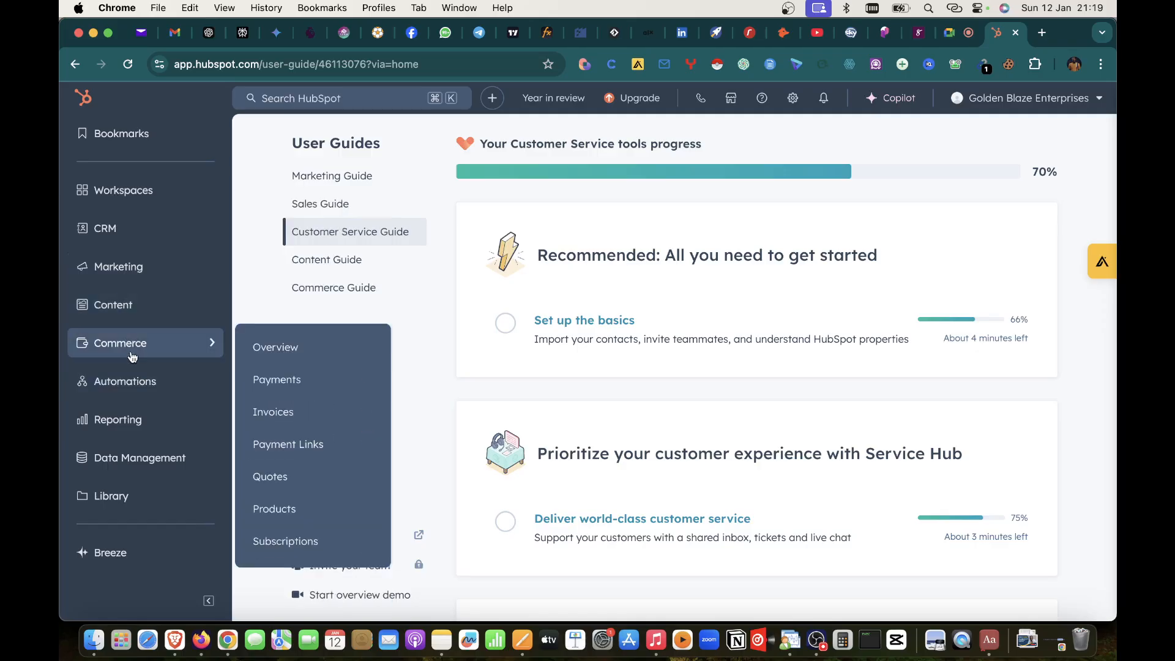
mouse_move(132, 272)
mouse_move(113, 384)
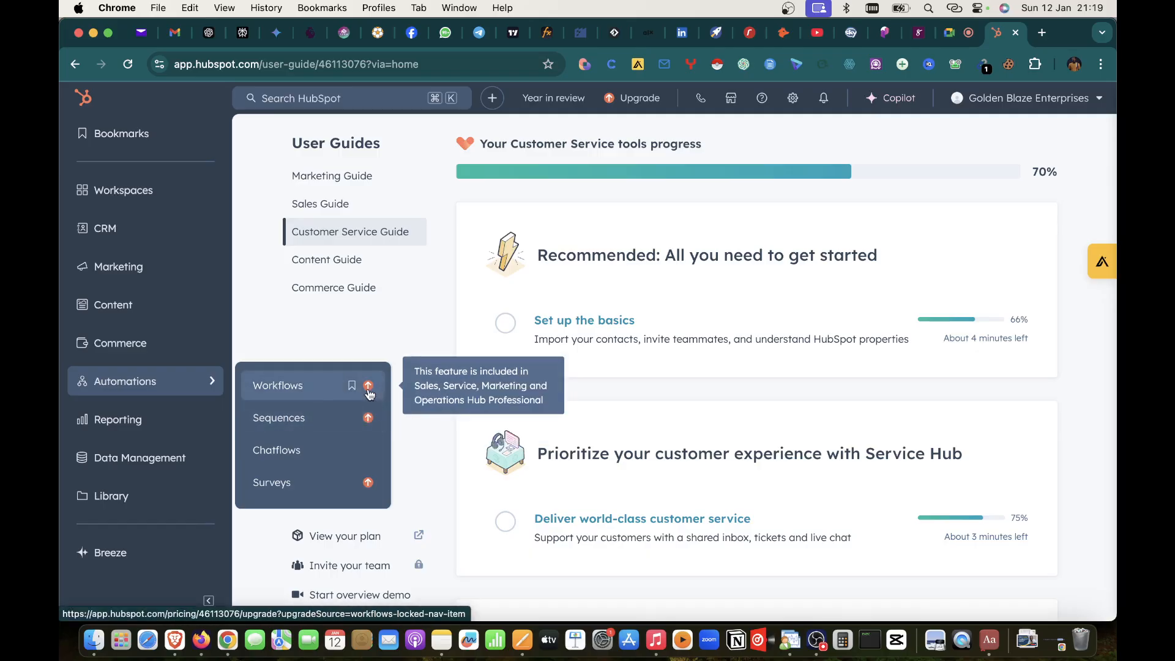
click(265, 452)
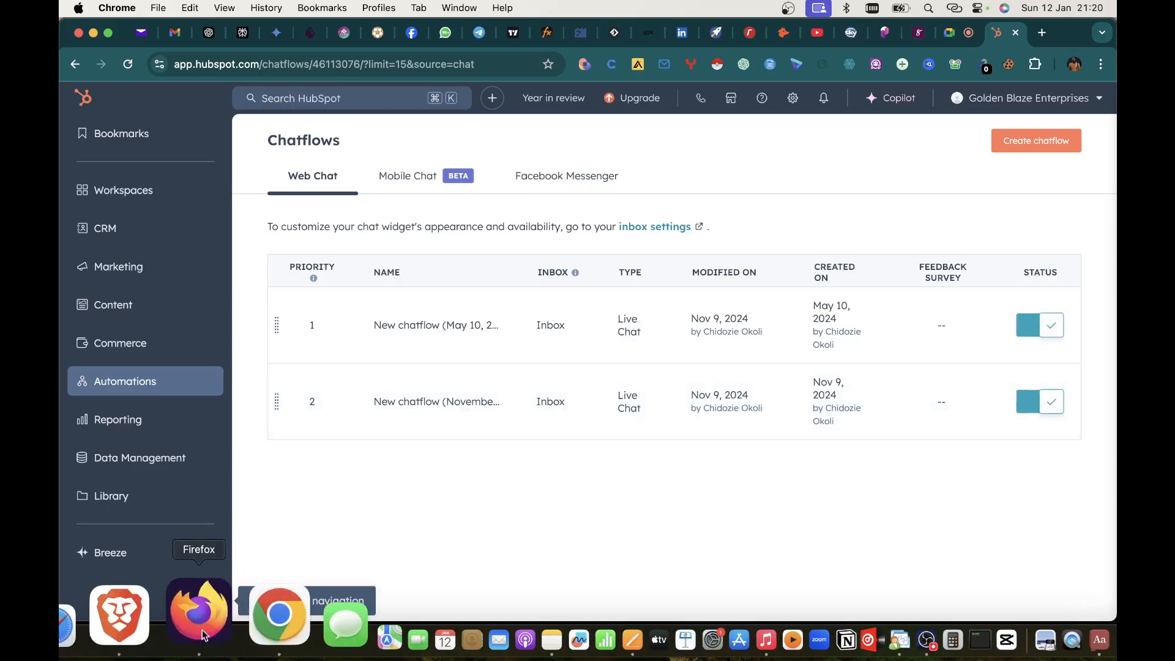
- Switch back to Firefox to view the Digital Witch trial website
click(197, 609)
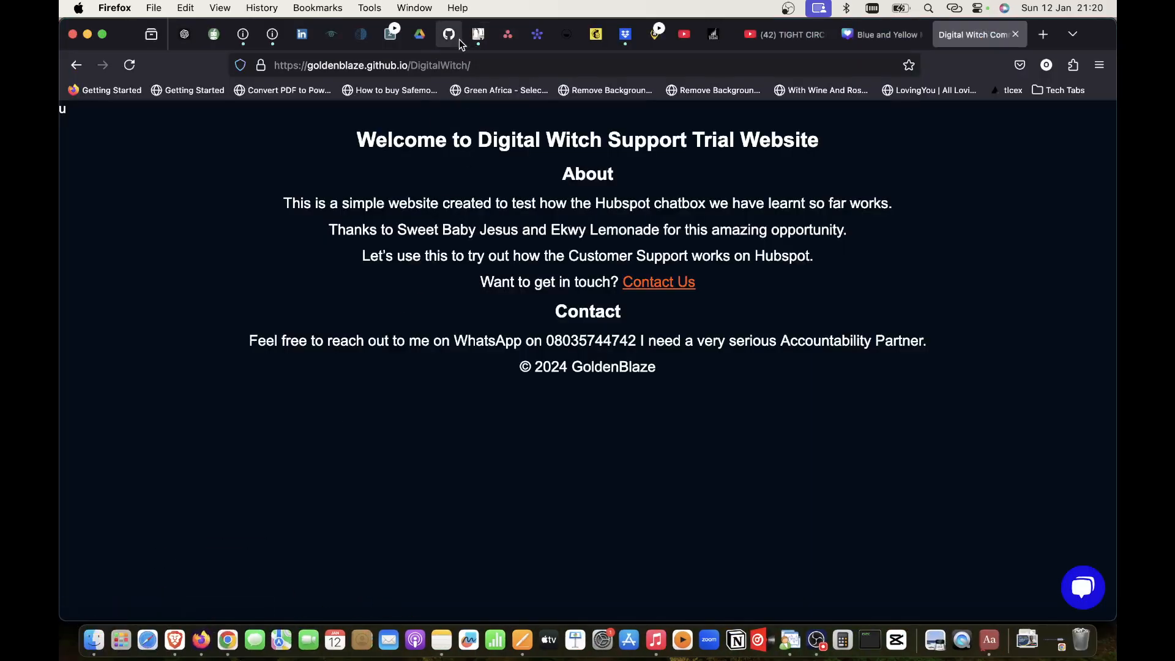
mouse_move(454, 42)
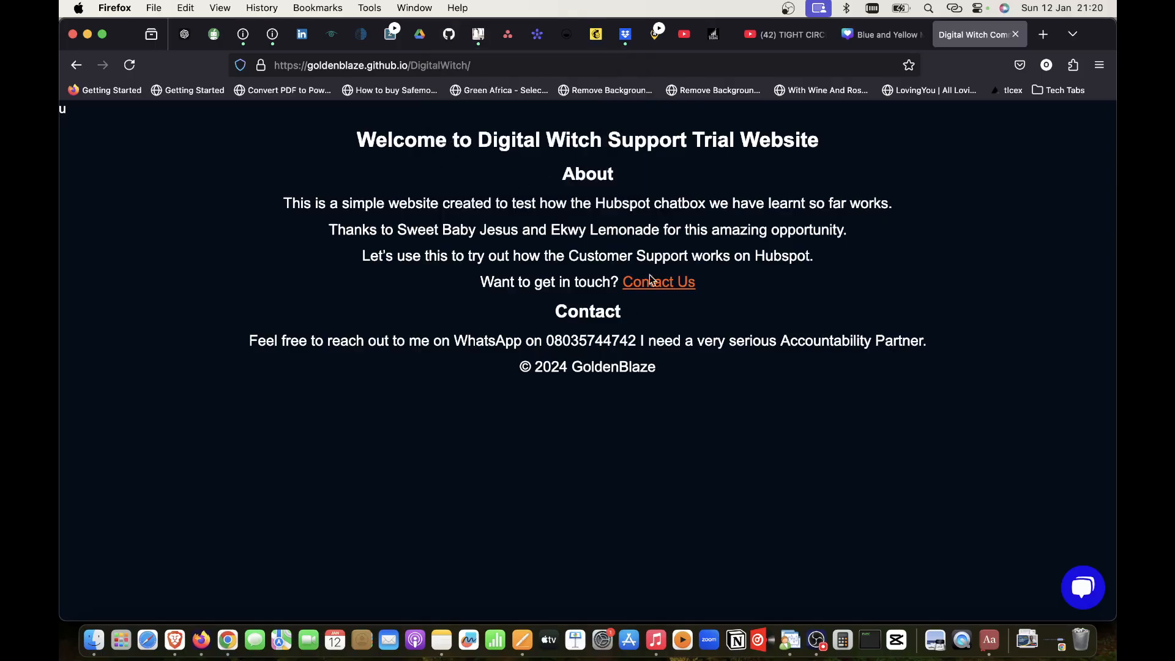
- Switch to Finder and open the Digital Witch Site folder inside the Tech folder of Documents
click(86, 637)
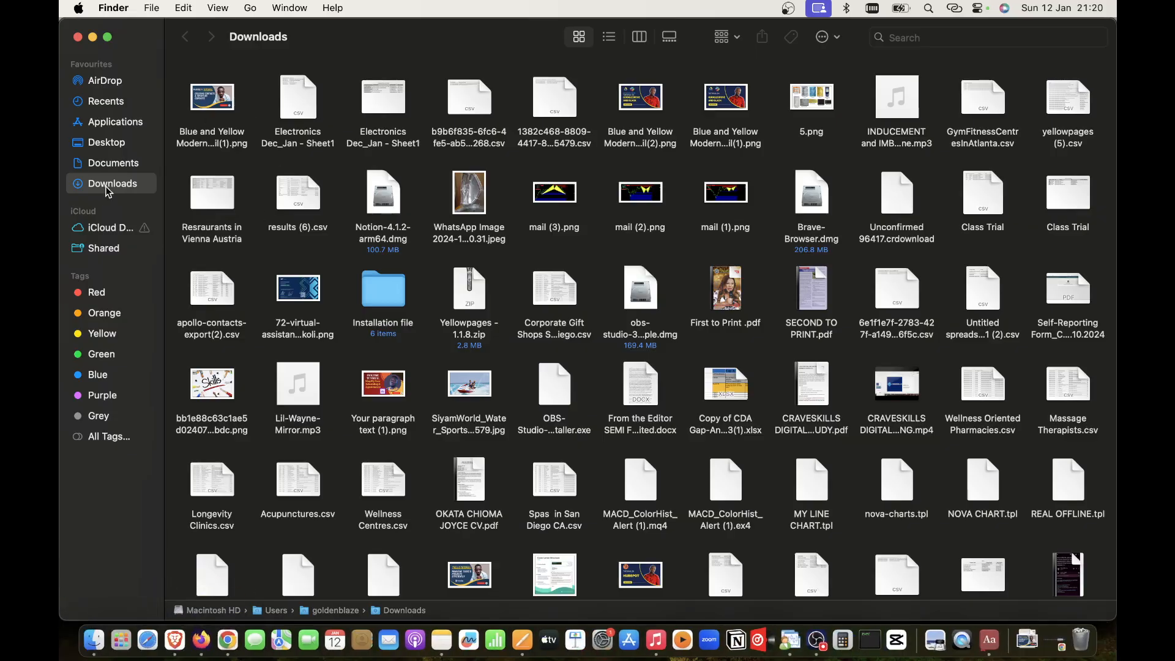
click(102, 164)
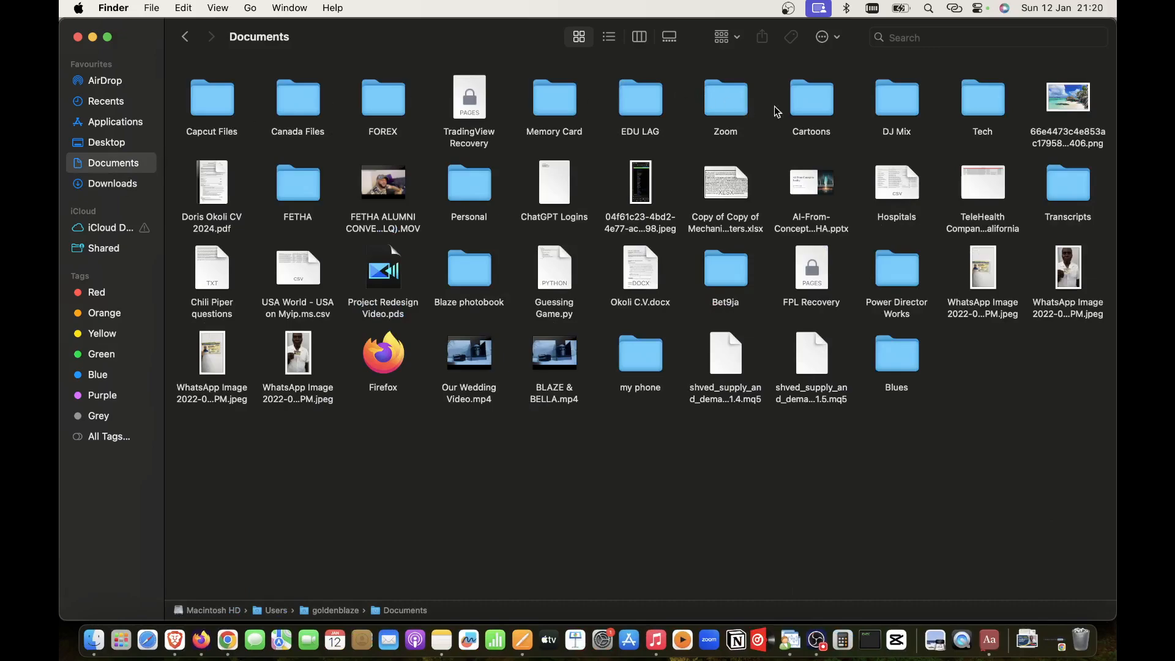
double_click(996, 106)
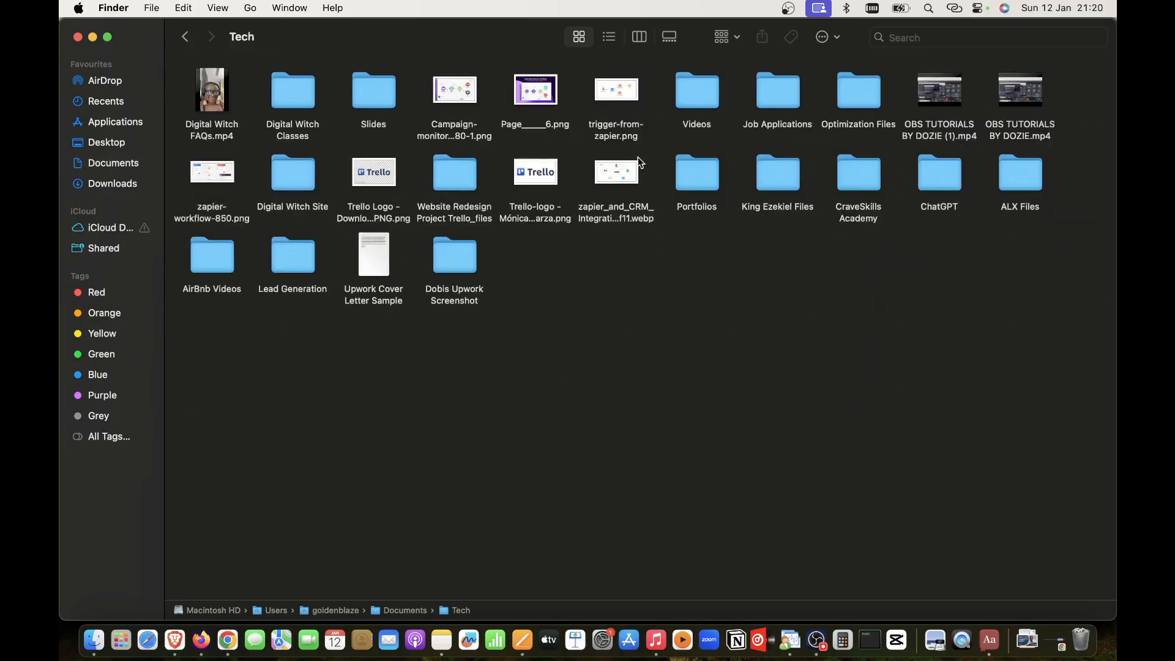
click(283, 93)
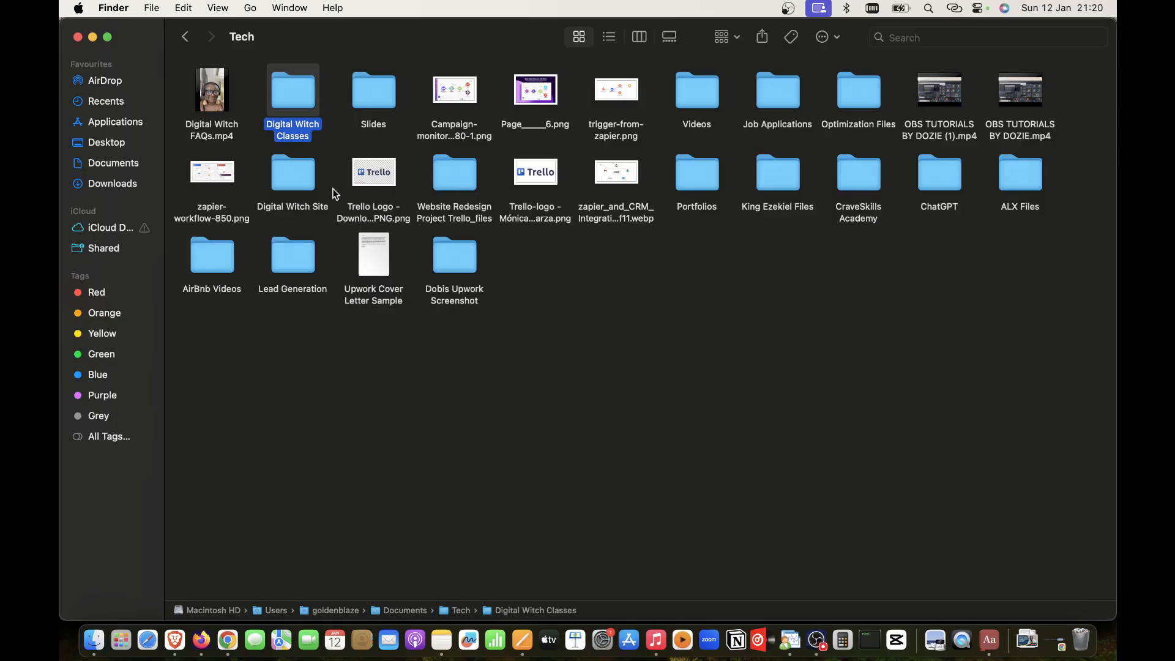
click(298, 184)
double_click(298, 184)
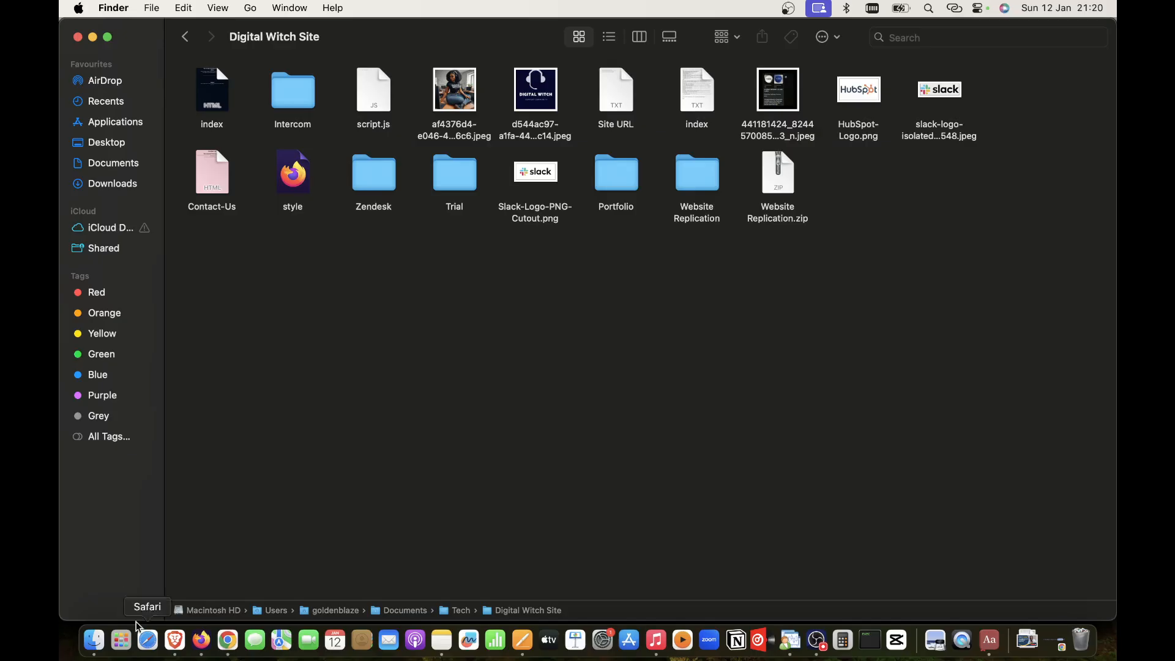
- Switch to Firefox and examine the code of Contact-Us.html in the DigitalWitch GitHub repository
click(210, 615)
click(449, 34)
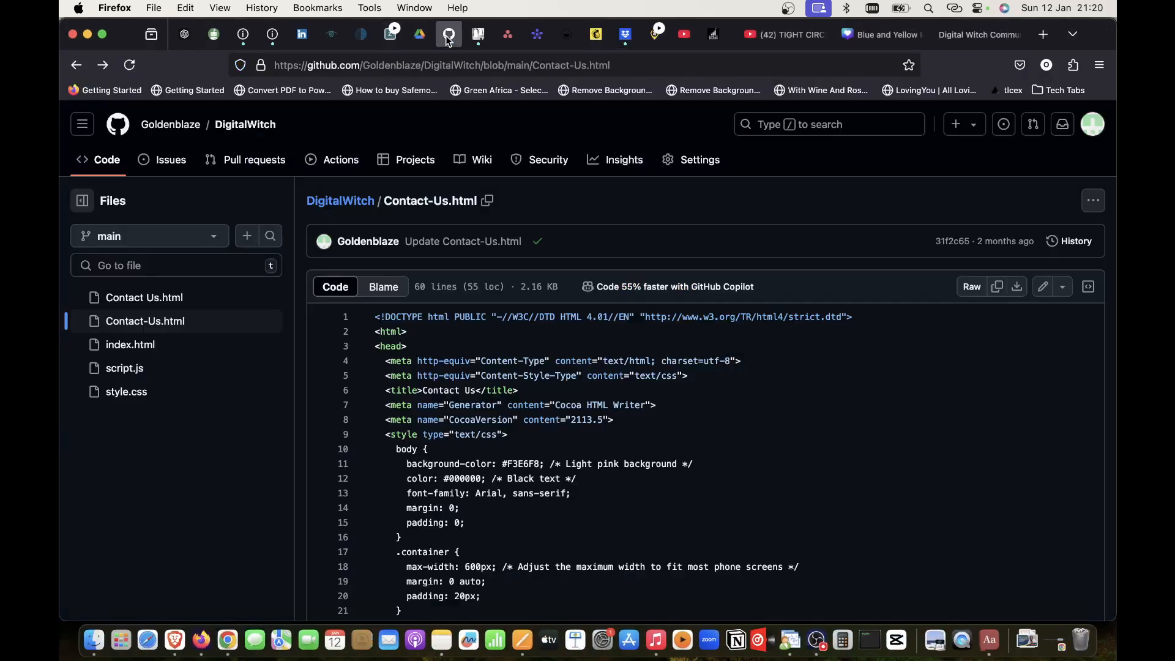
scroll(473, 282, down, 1)
scroll(473, 283, up, 1)
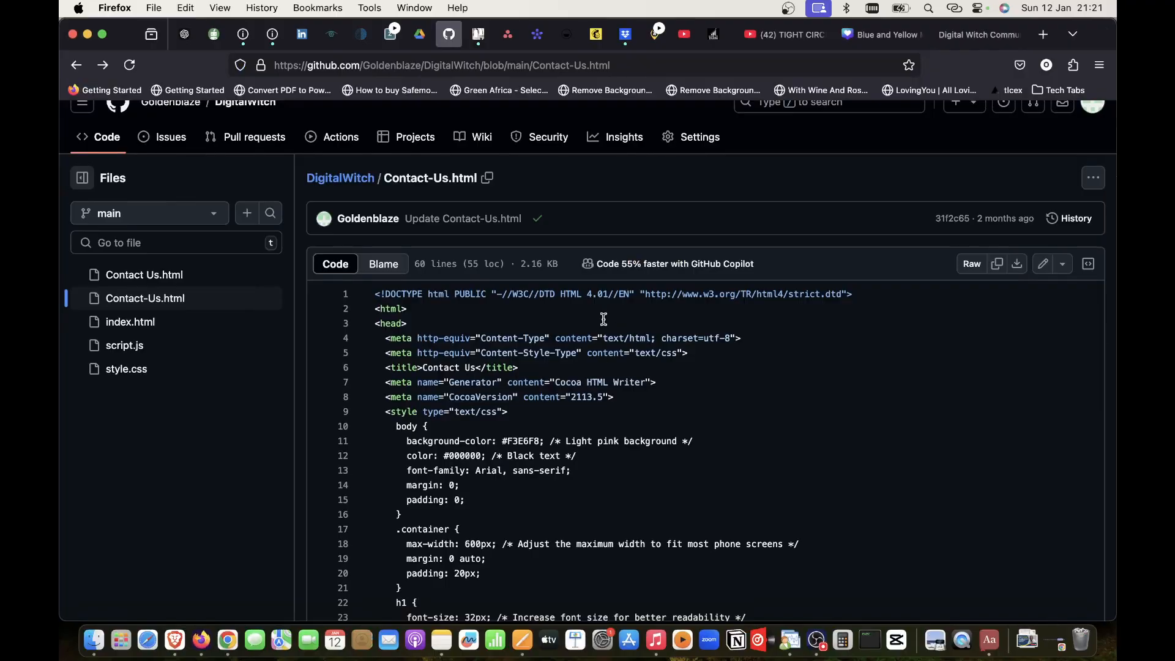
scroll(485, 391, down, 3)
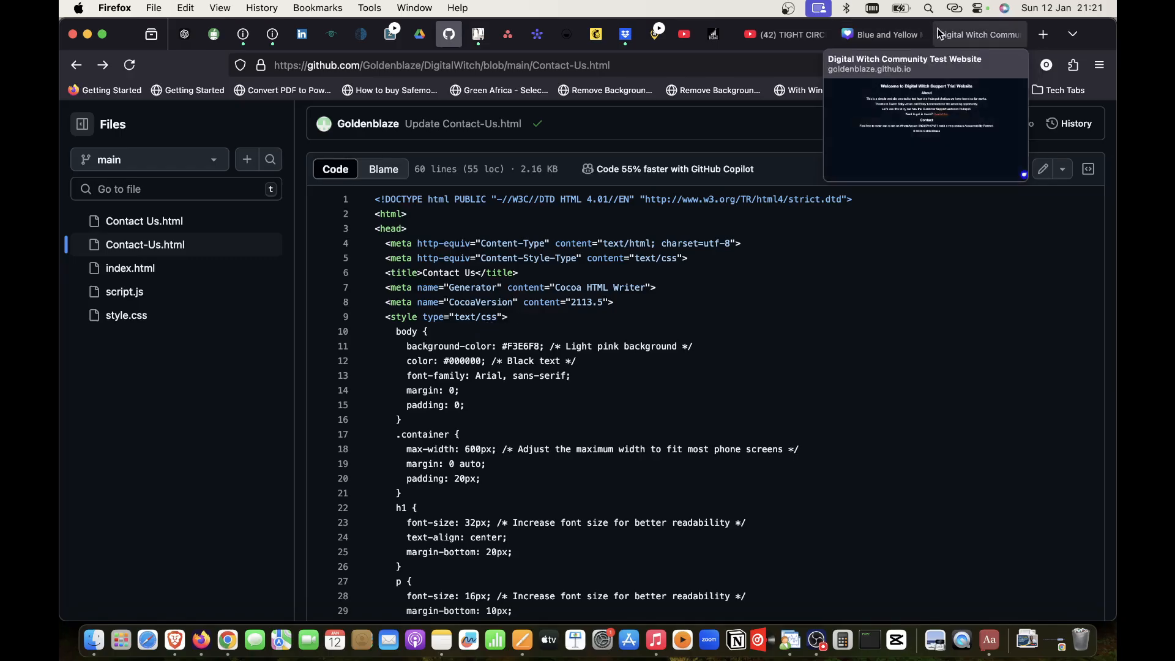
- Close the Canva thumbnail tab and move the Digital Witch website tab ahead of the YouTube video tab
click(899, 35)
click(918, 35)
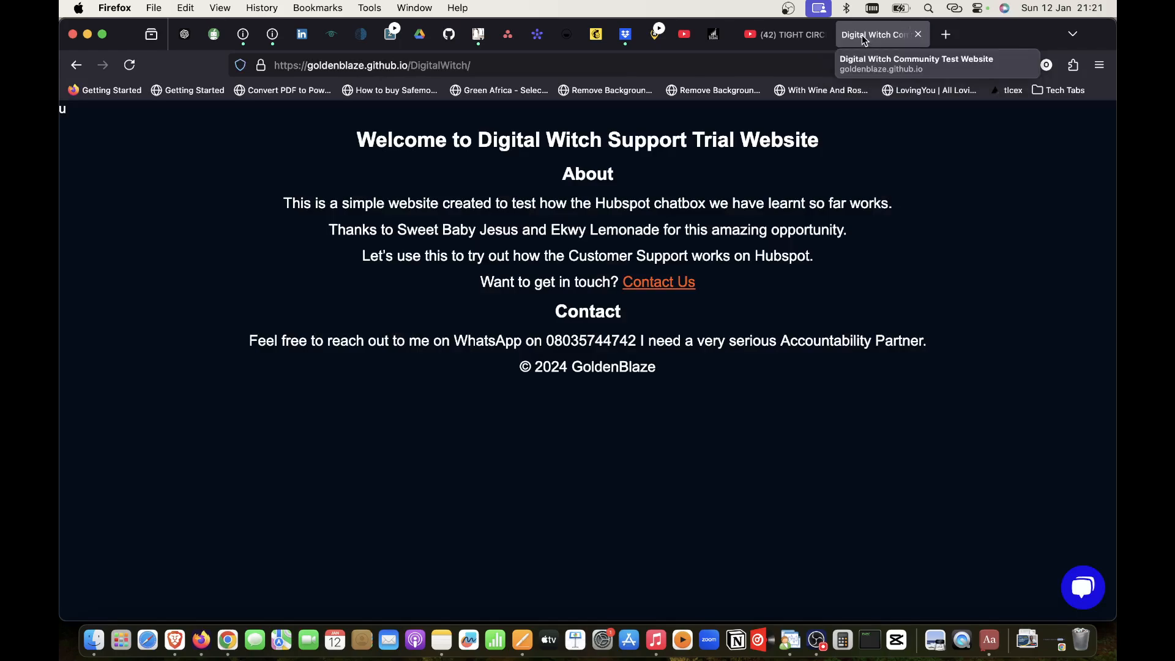
drag(888, 35, 778, 40)
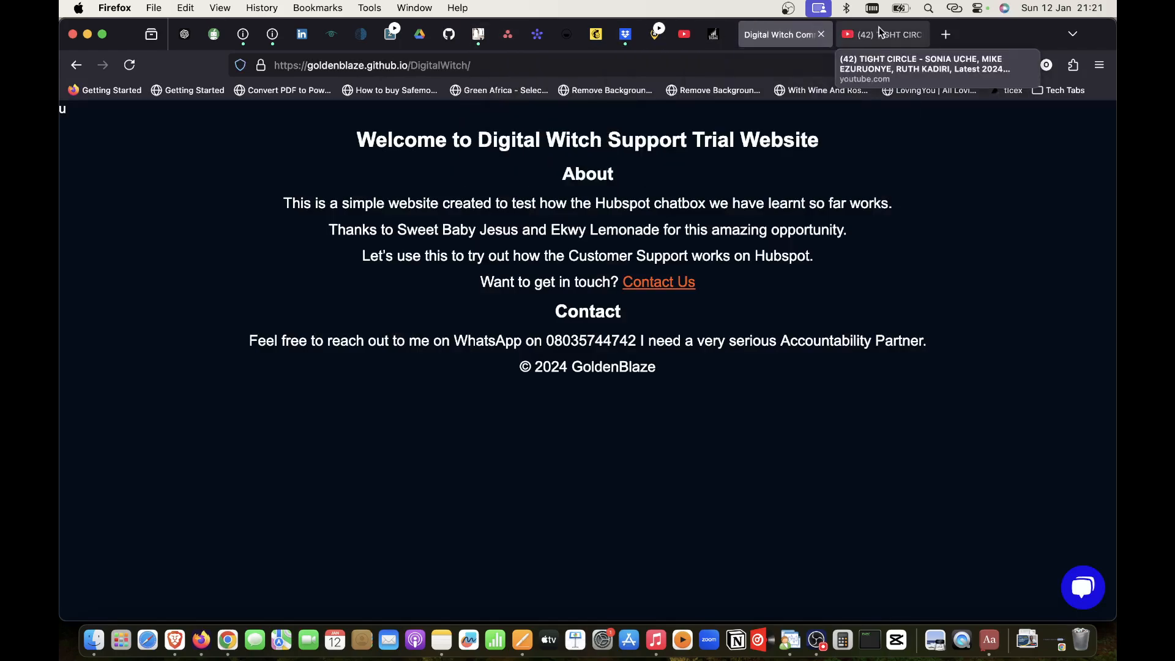
- Open index.html in the DigitalWitch GitHub repository and examine its code from the head to the HubSpot embed script
click(449, 34)
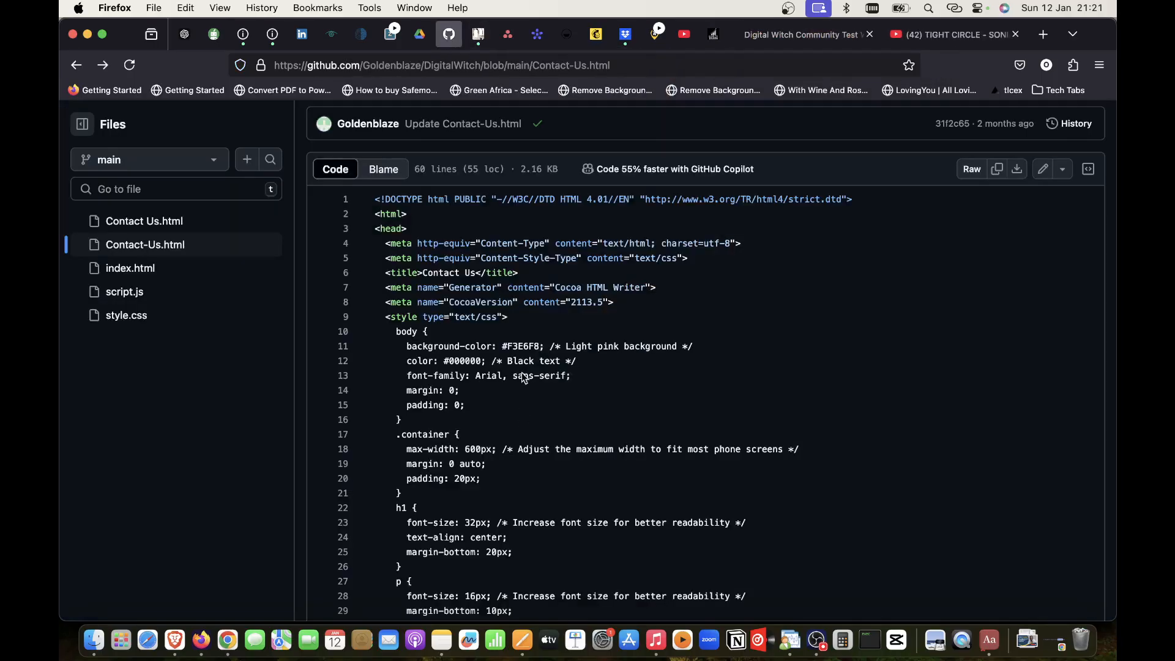
scroll(525, 378, up, 1)
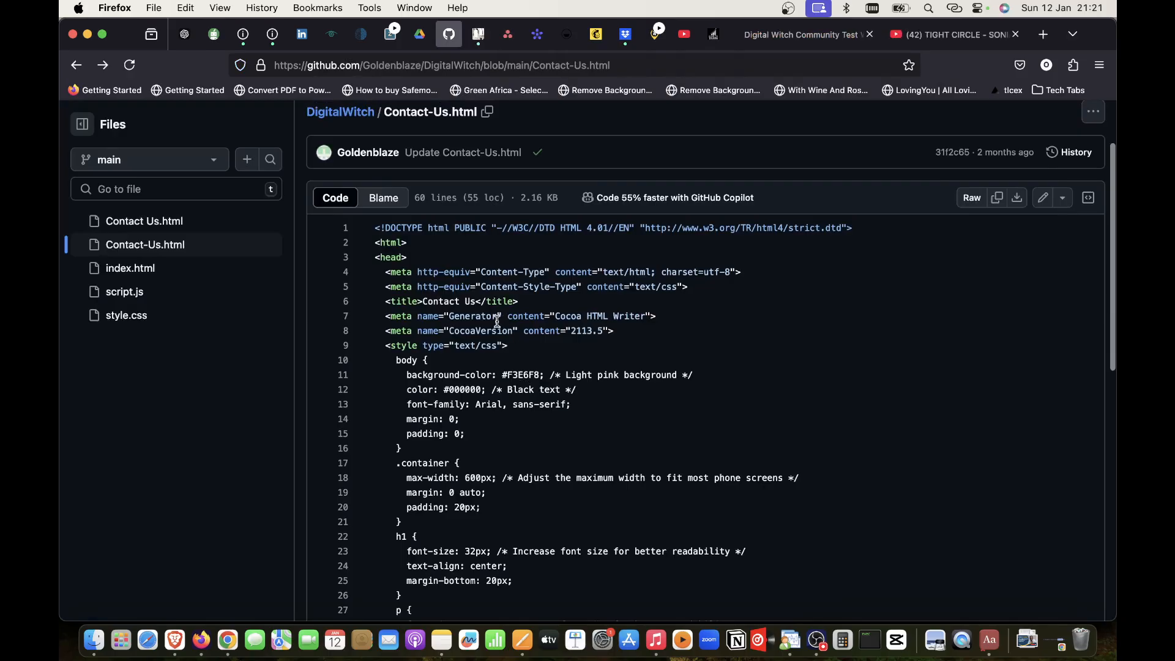
click(129, 275)
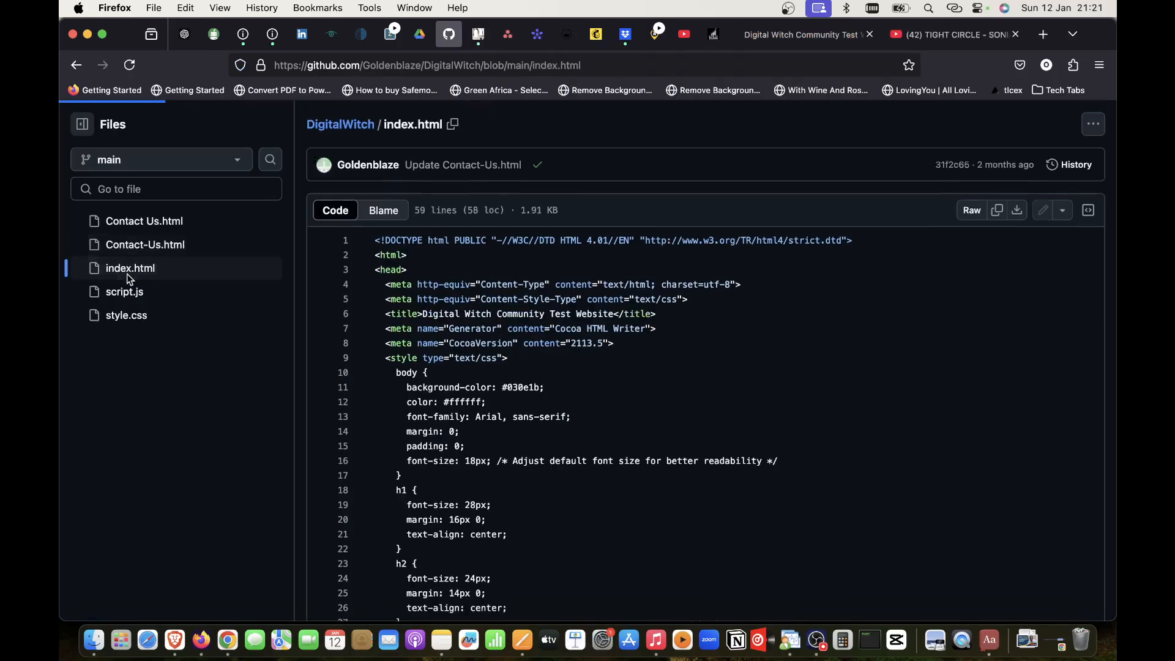
scroll(474, 372, down, 8)
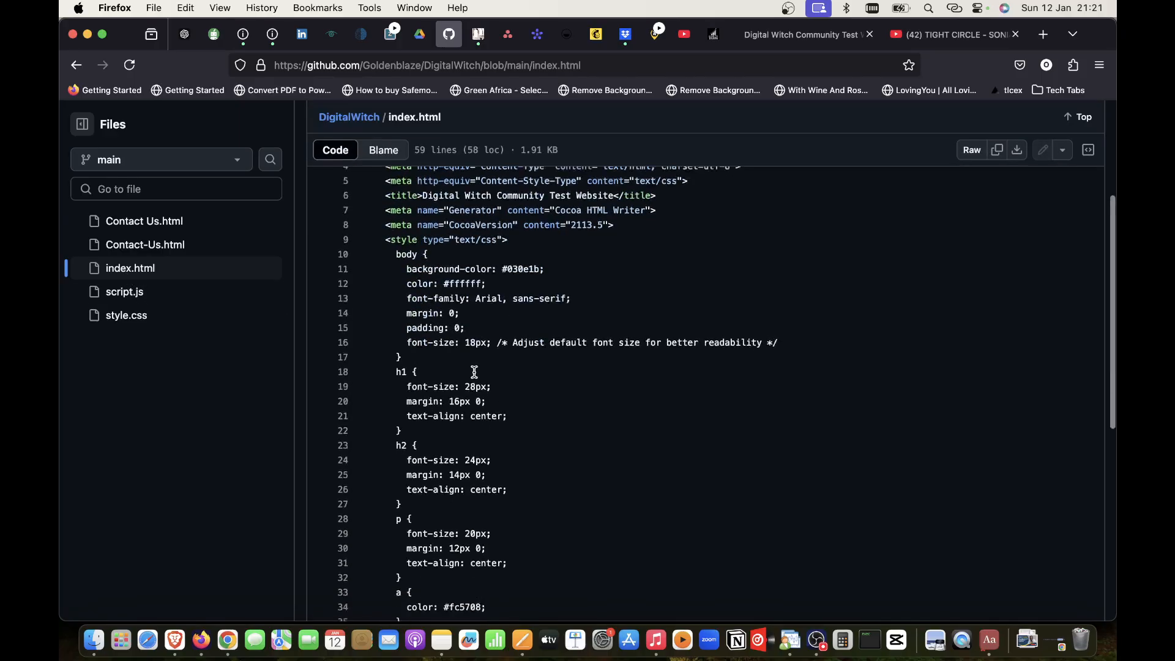
scroll(475, 372, up, 5)
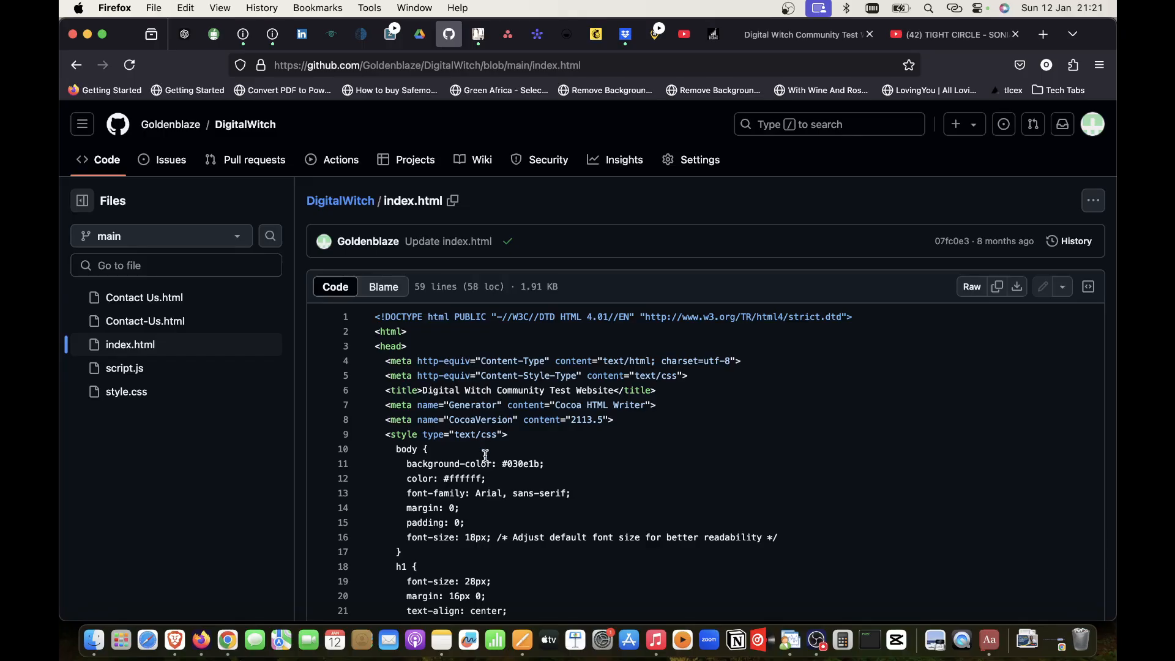
scroll(485, 456, down, 2)
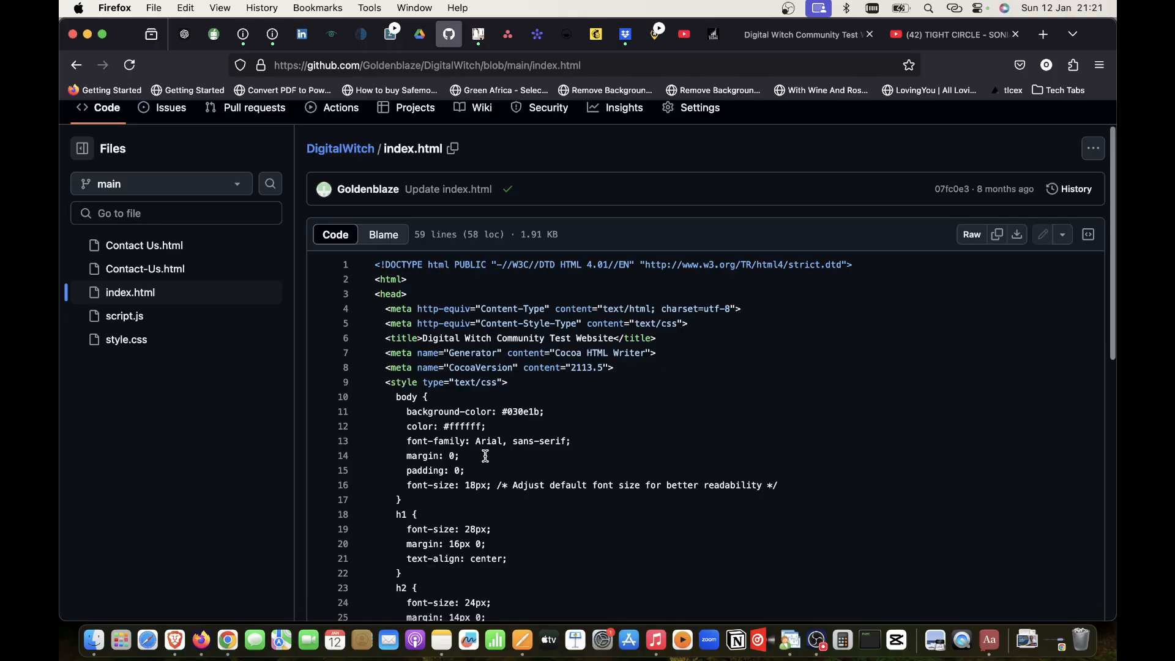
scroll(486, 456, down, 2)
scroll(485, 456, down, 10)
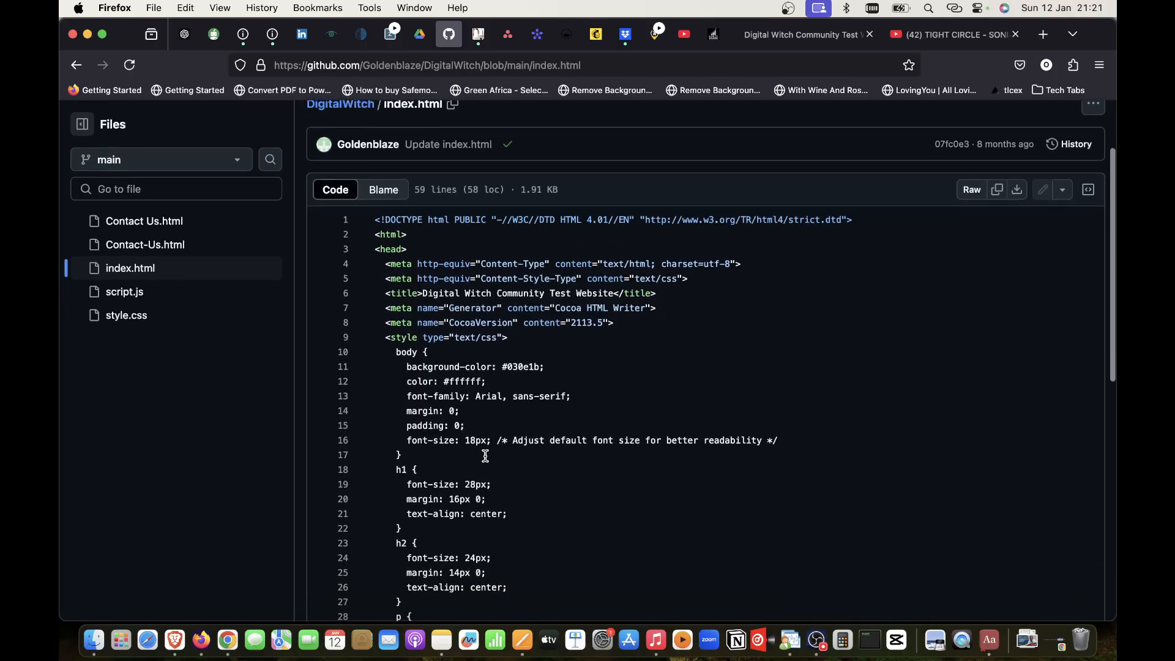
scroll(485, 456, down, 8)
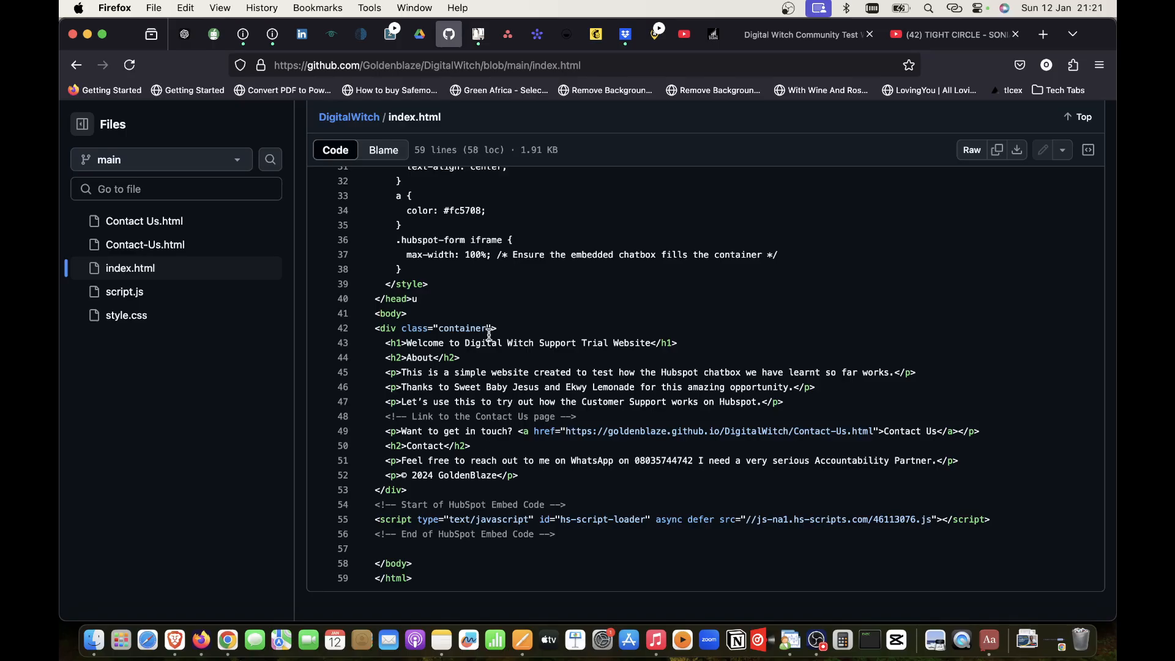
scroll(489, 335, up, 10)
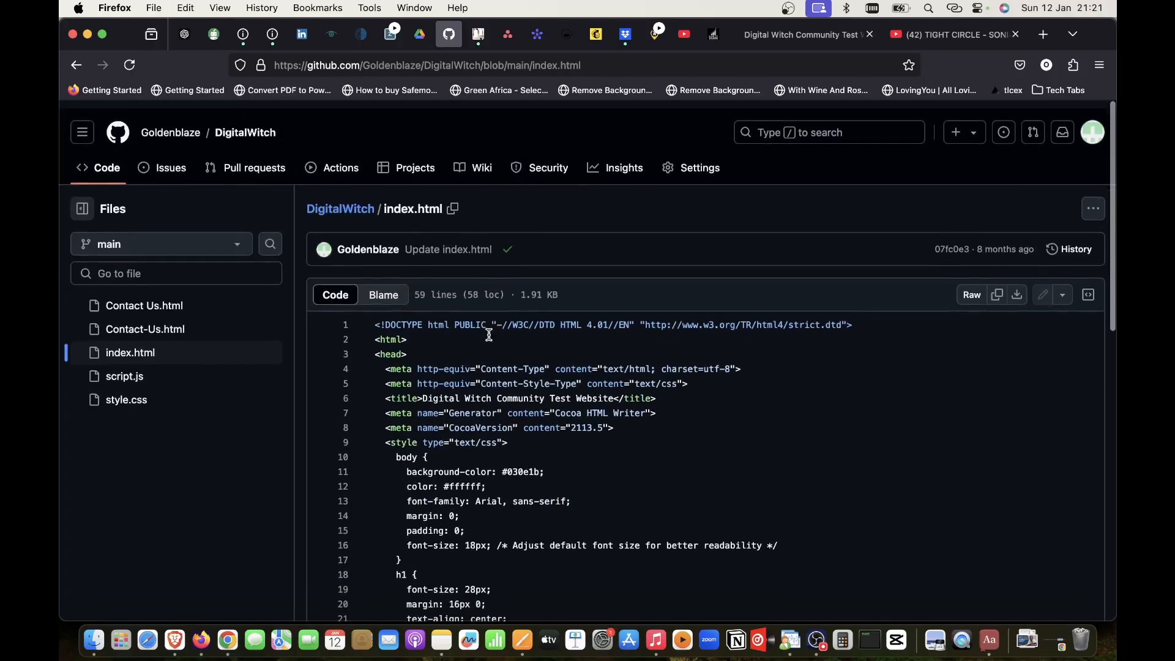
- Bring up the open ChatGPT conversation and reload its page
click(184, 34)
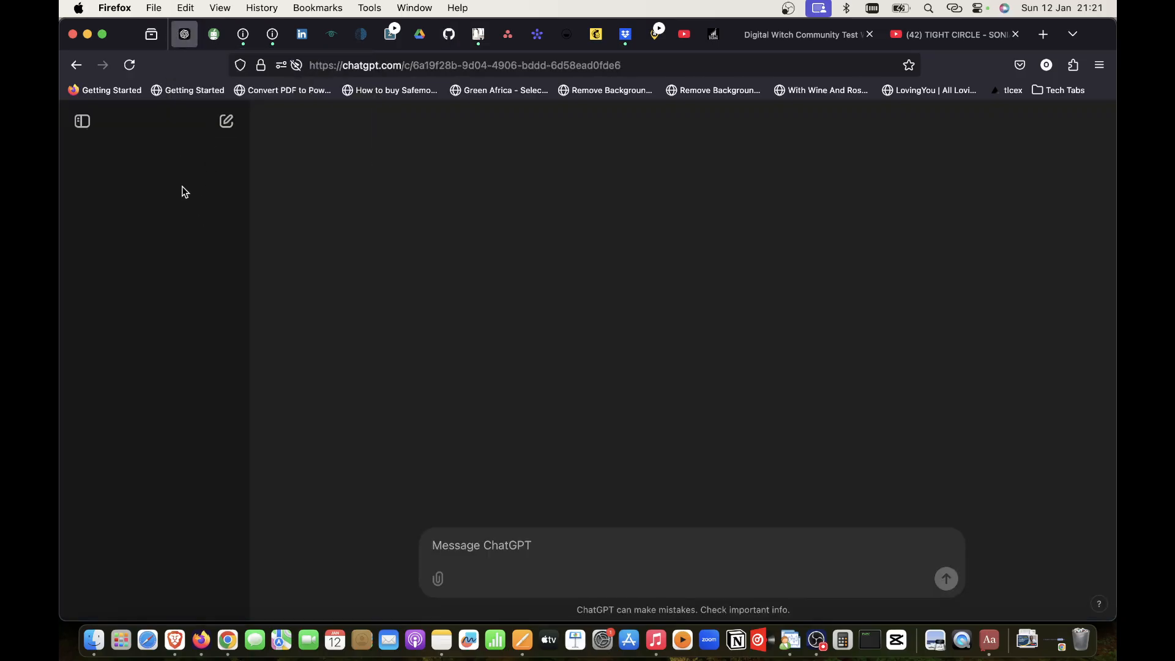
click(129, 65)
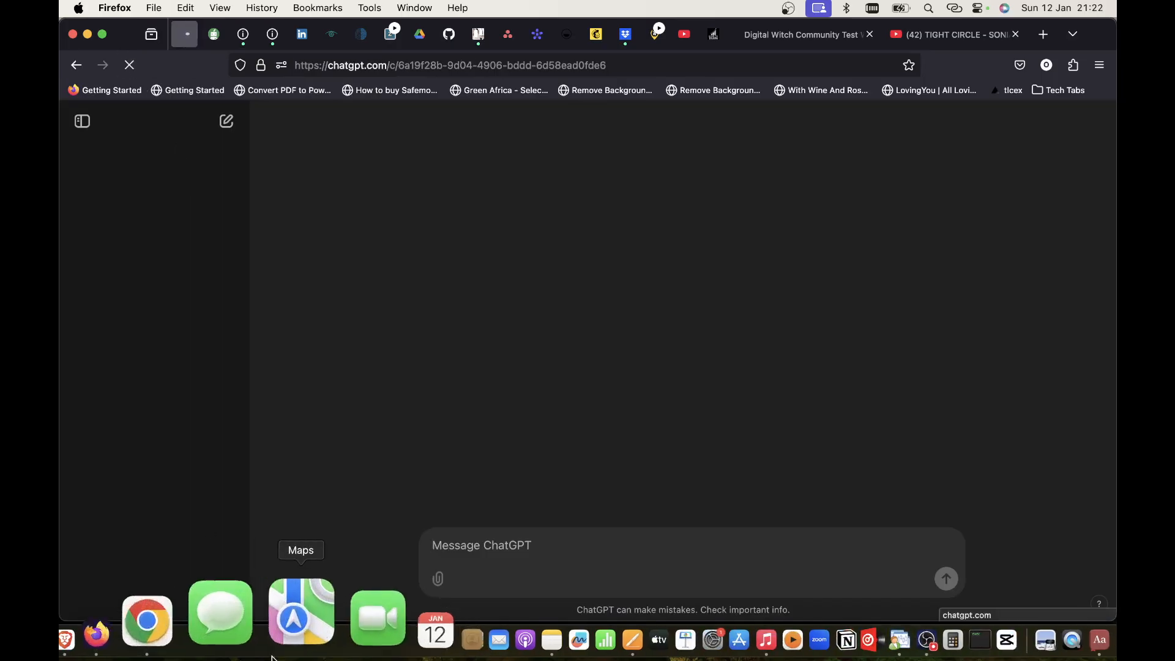
- Glance at HubSpot in Chrome, return to ChatGPT in Firefox and look through the 2024 conversations in the chat history
click(233, 632)
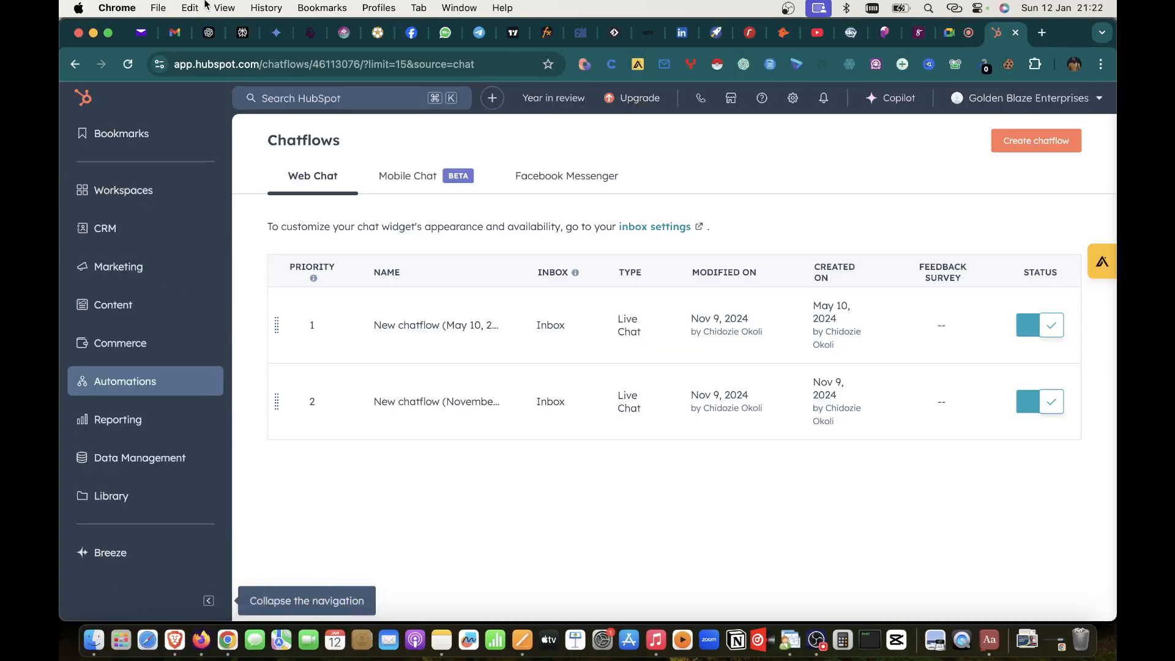
click(208, 634)
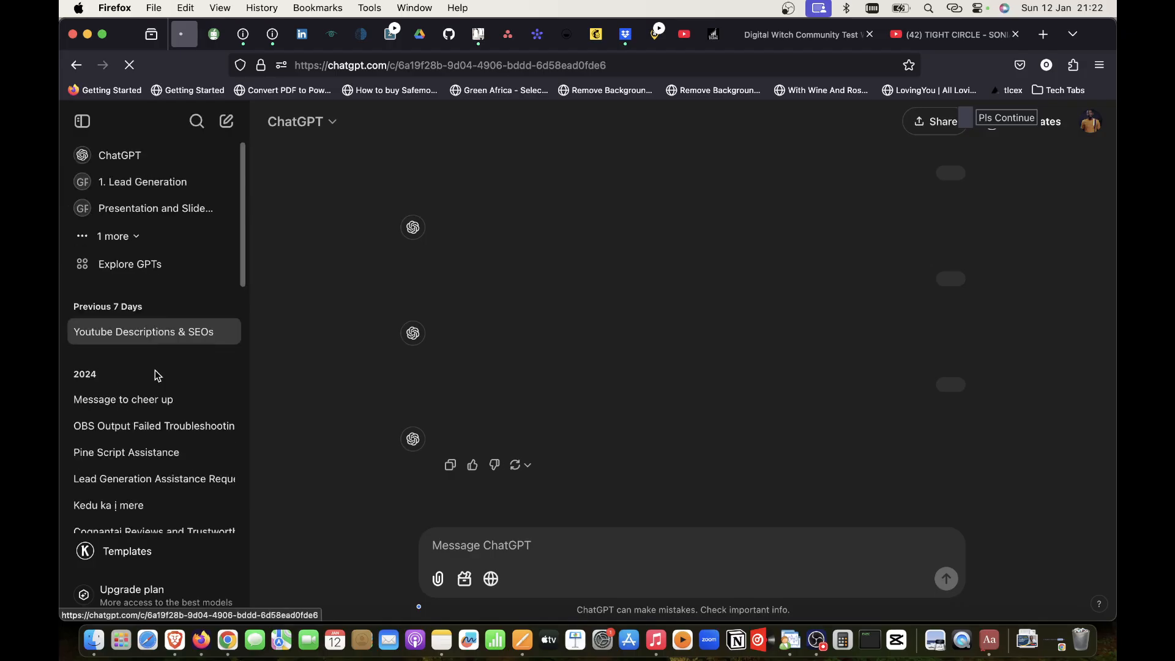
scroll(156, 373, down, 8)
scroll(157, 376, down, 10)
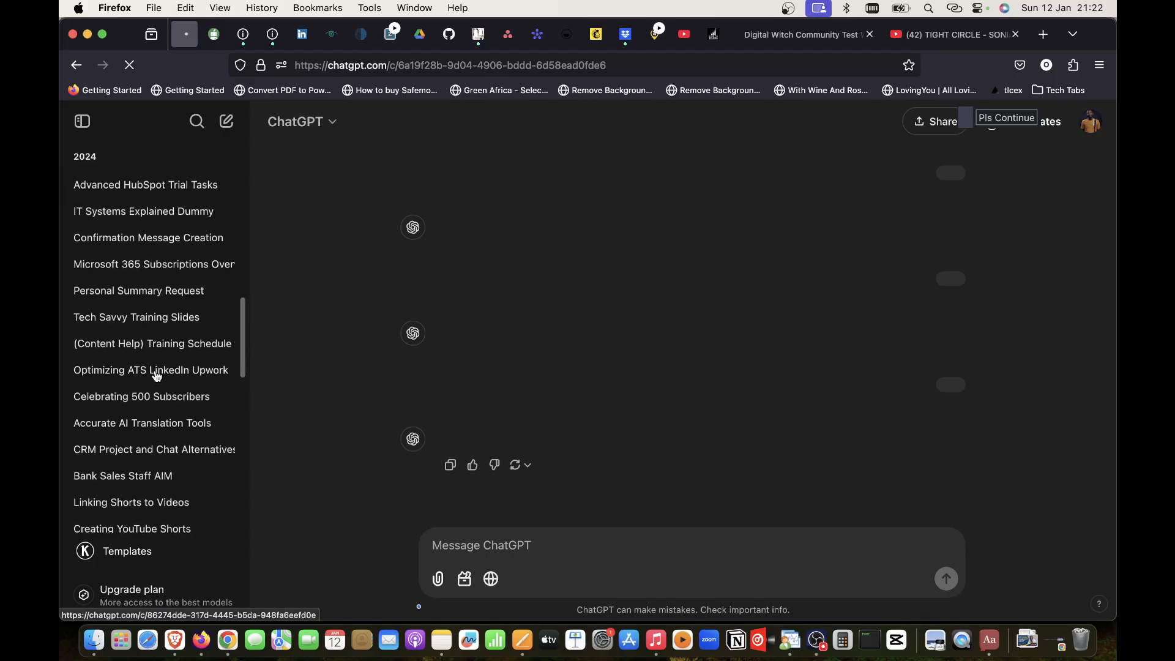
scroll(157, 375, down, 1)
scroll(157, 376, down, 2)
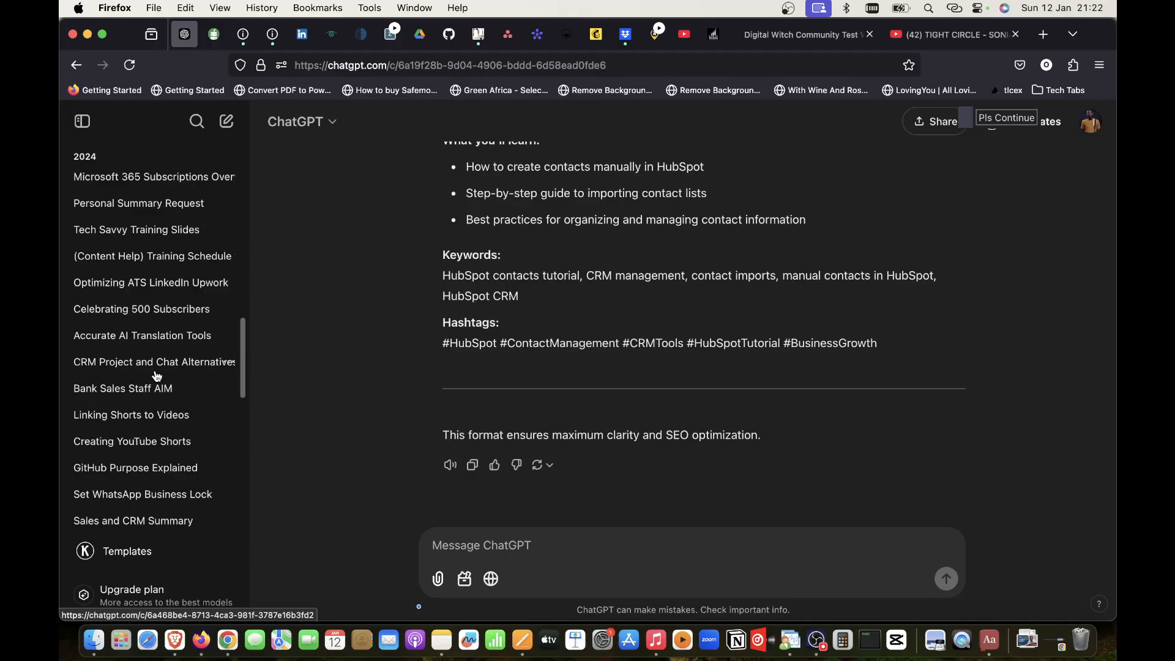
- Search the ChatGPT conversations for "github", look over the matching chats and close the search
click(197, 121)
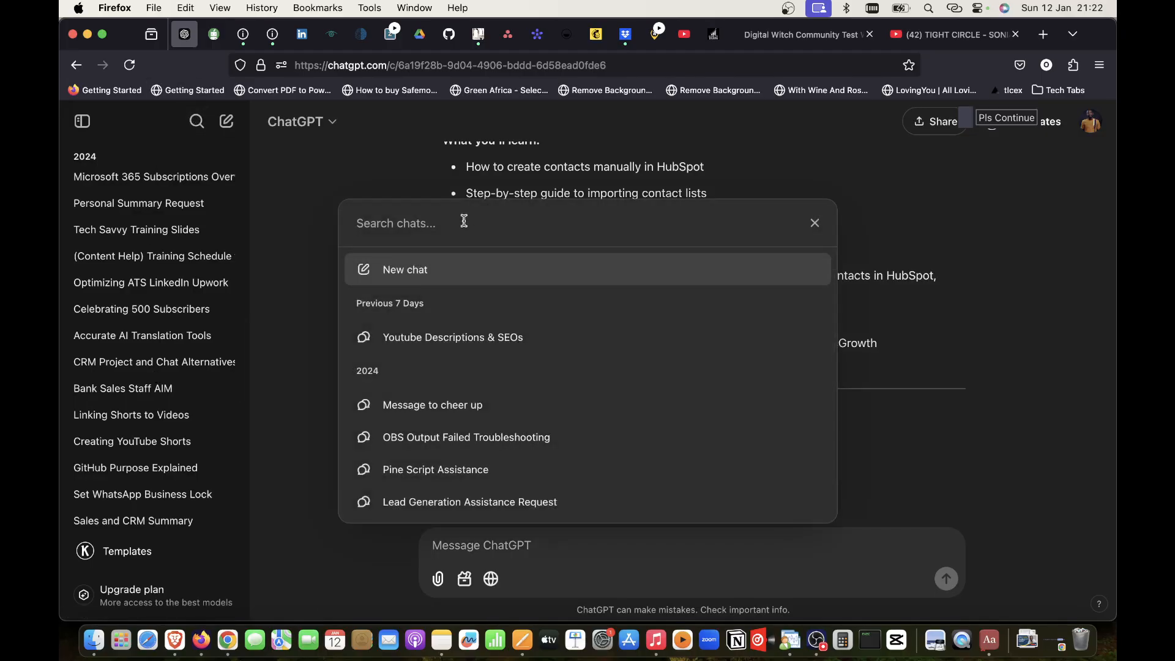
text(github)
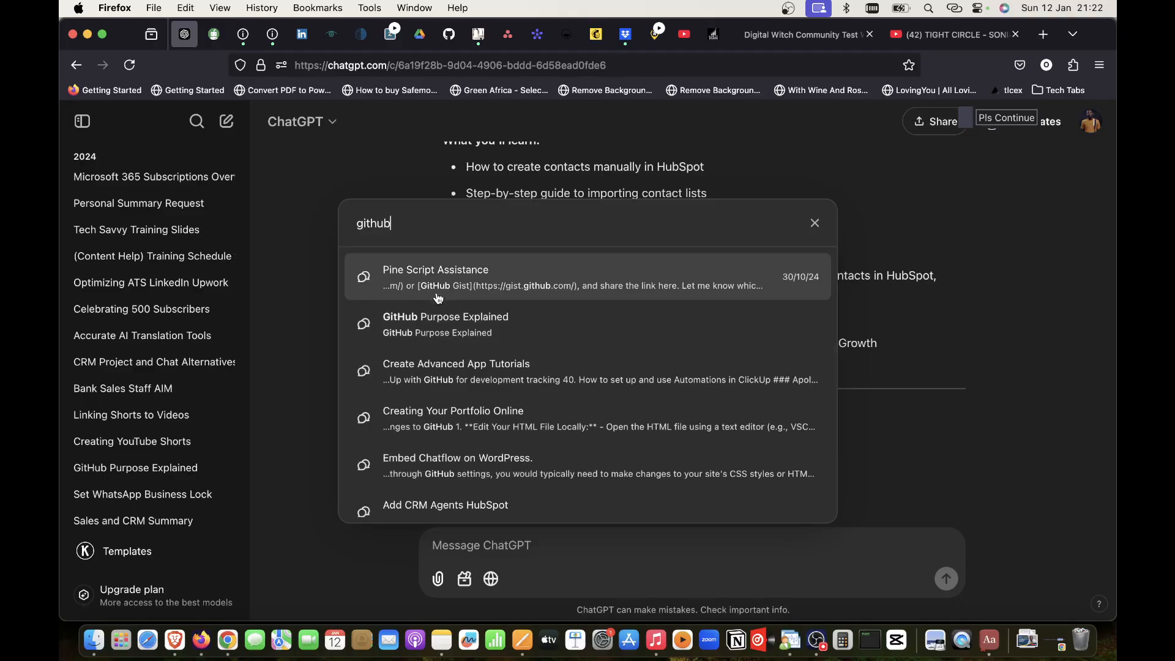
scroll(423, 494, down, 1)
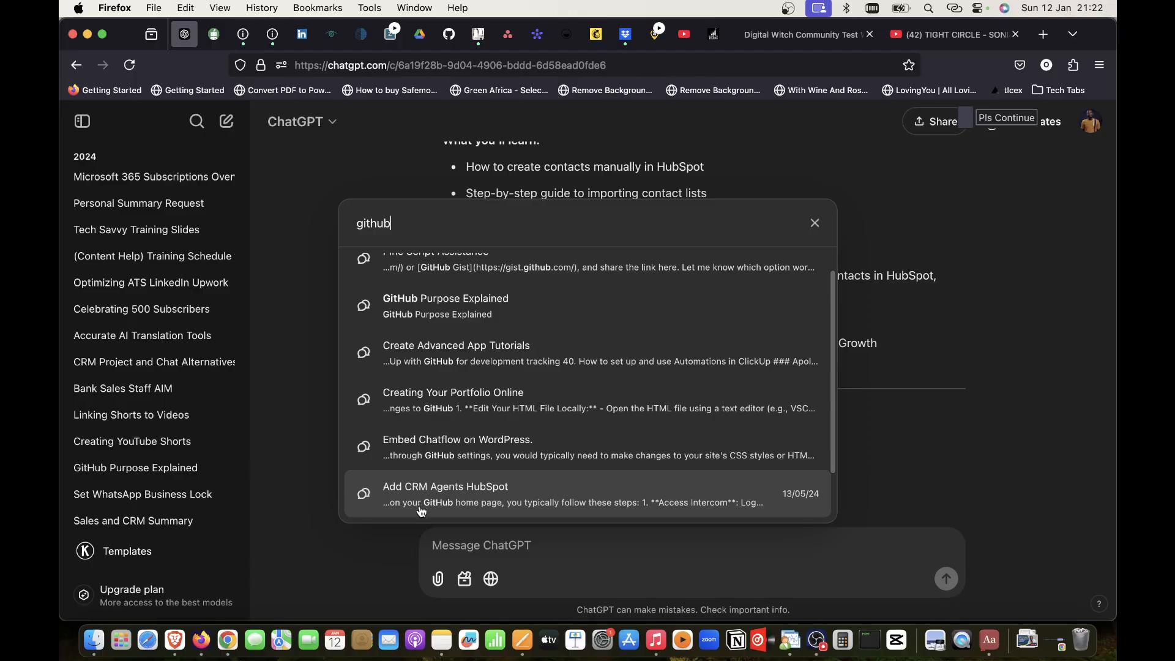
scroll(432, 436, down, 1)
scroll(432, 436, up, 2)
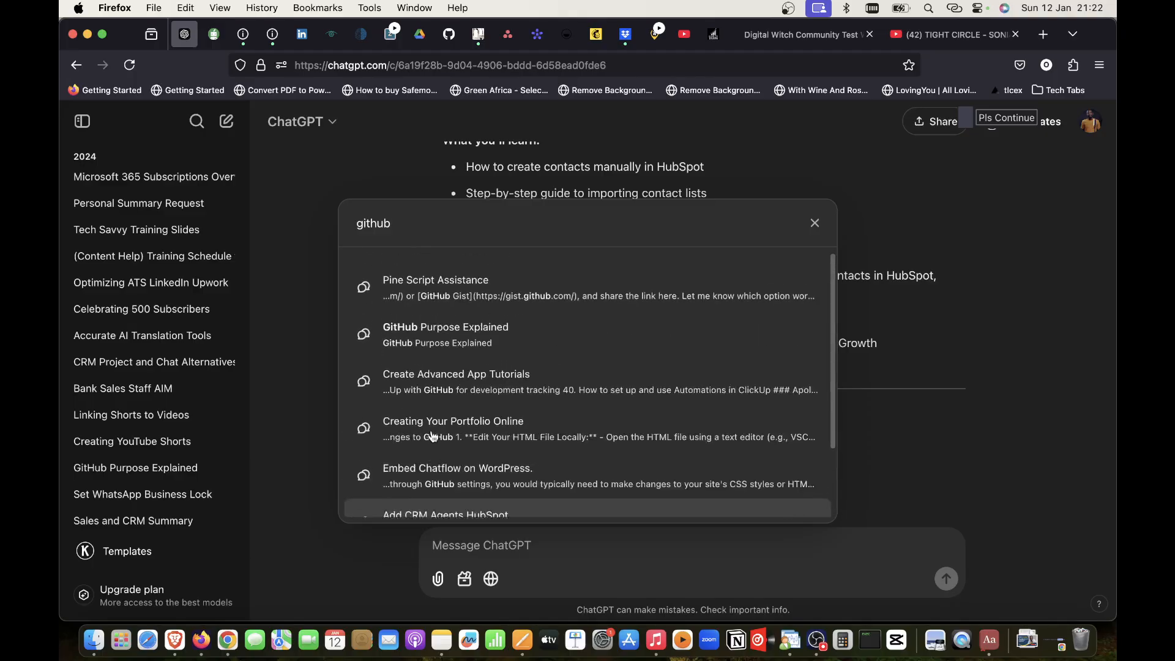
click(312, 231)
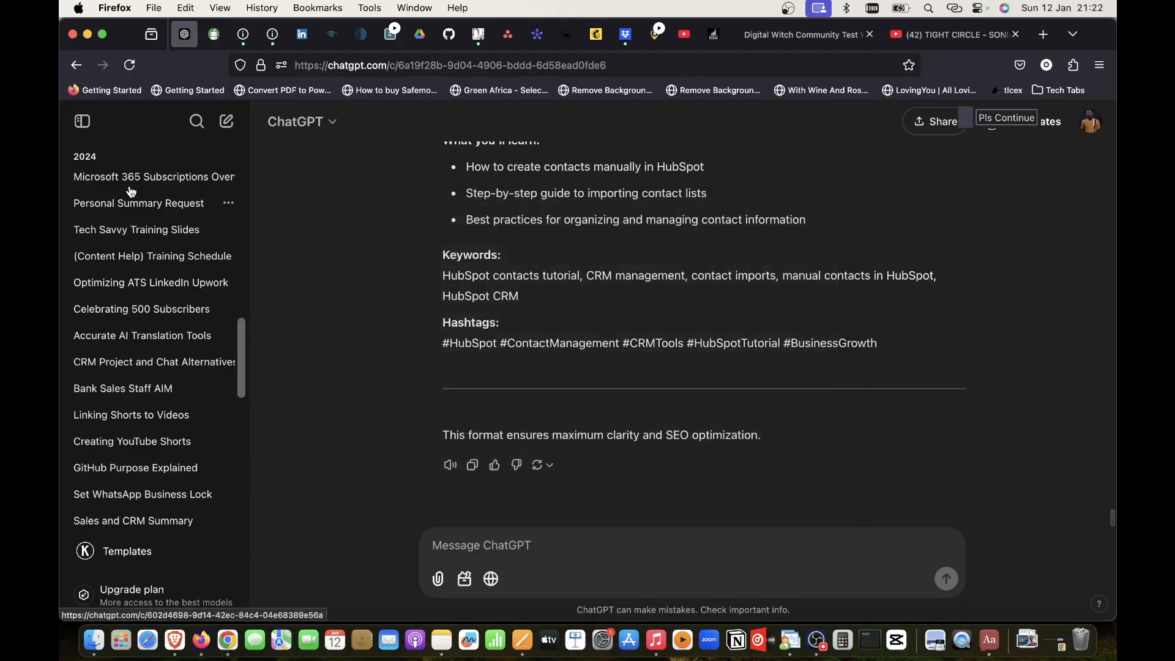
- Open the "GitHub Purpose Explained" conversation from the chat history and skim through its messages
scroll(122, 404, down, 5)
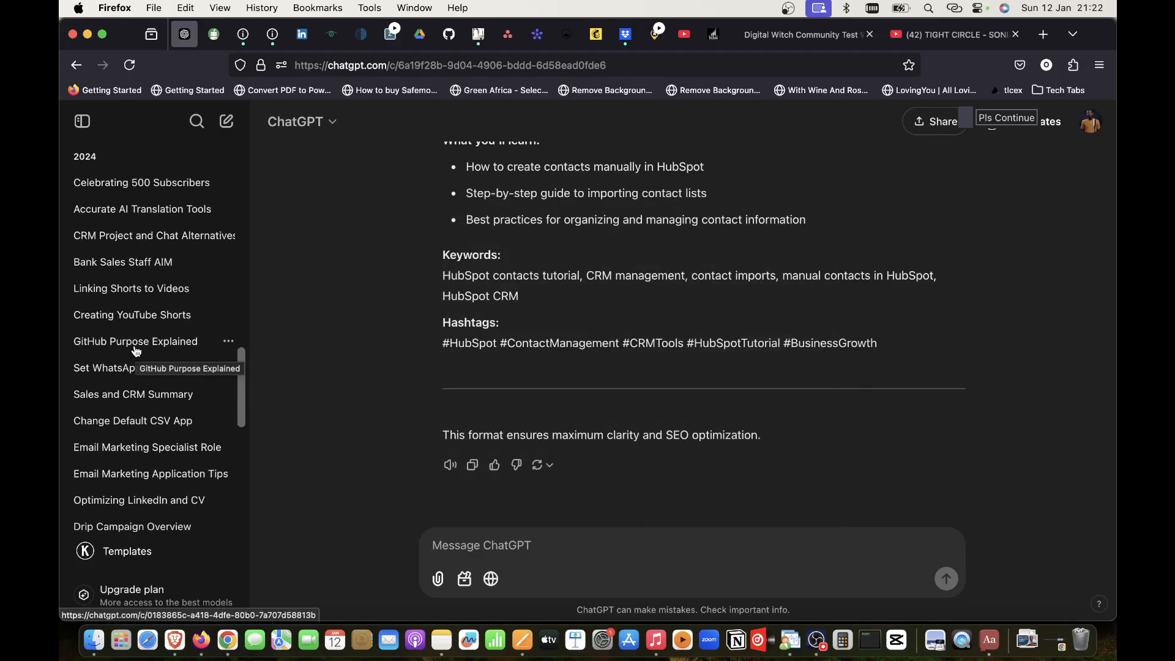
click(137, 349)
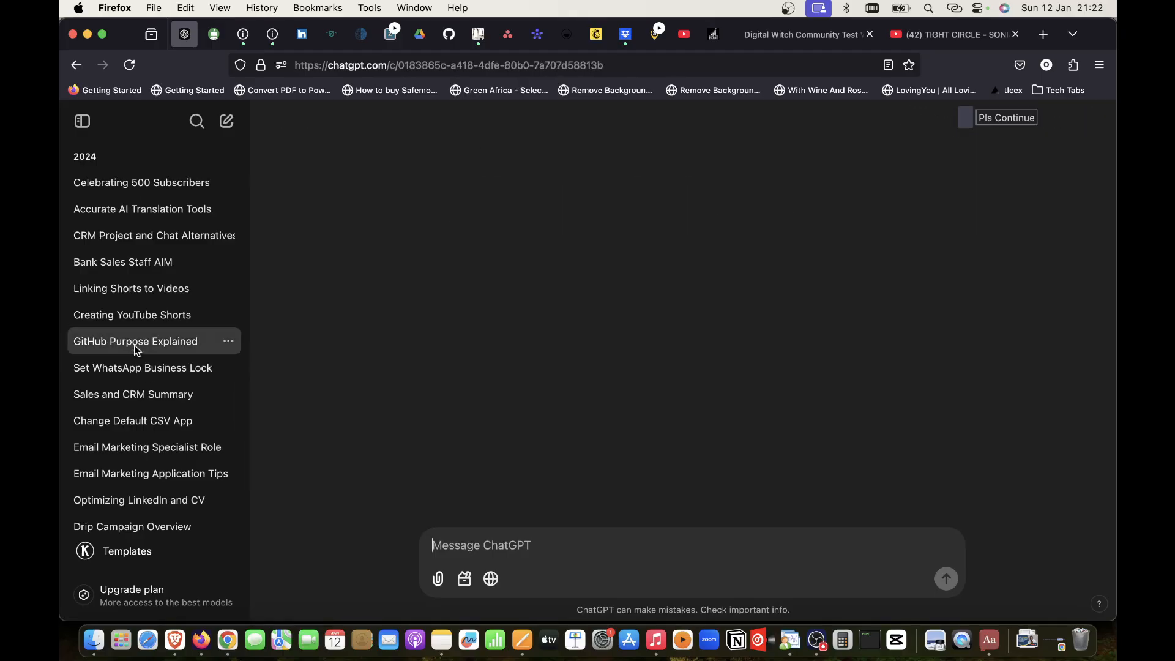
scroll(555, 259, up, 15)
scroll(556, 261, down, 12)
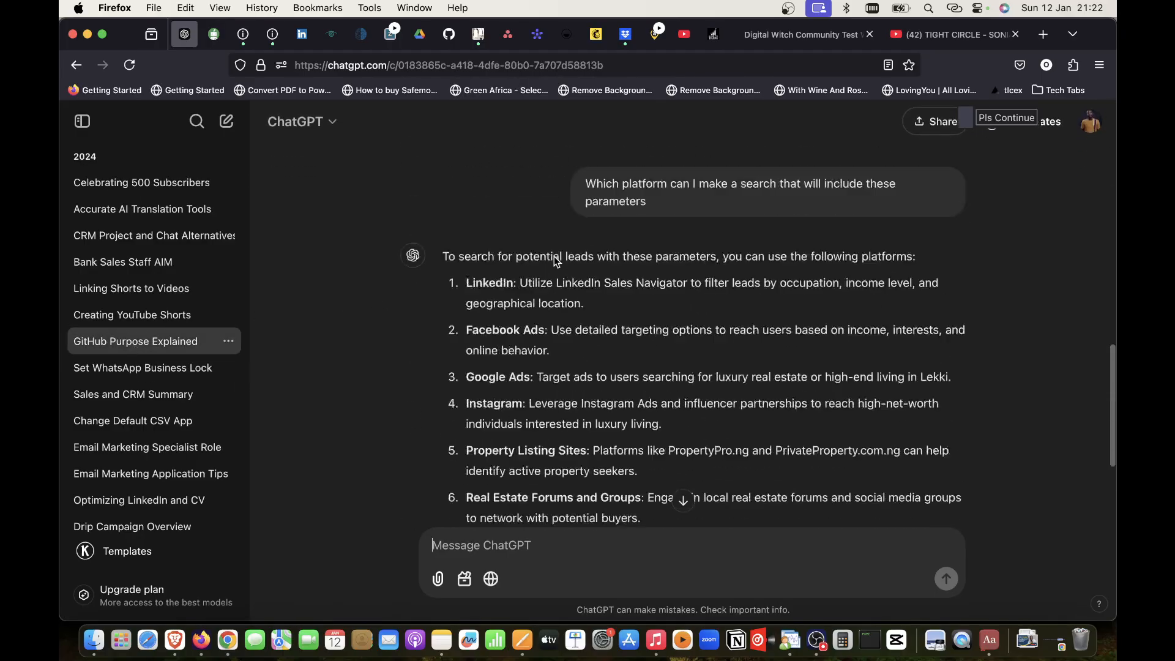
scroll(557, 261, down, 3)
scroll(120, 451, down, 5)
scroll(124, 453, up, 5)
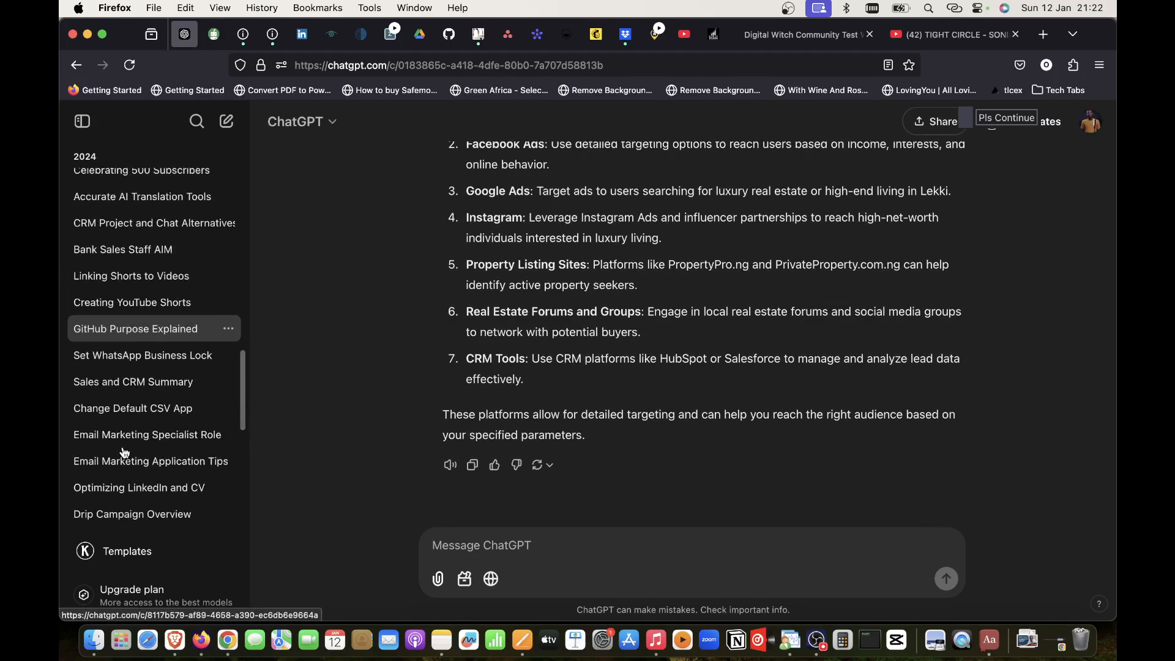
- Look through the older 2024 conversations in the chat history for one about embedding a chatflow
scroll(124, 453, down, 8)
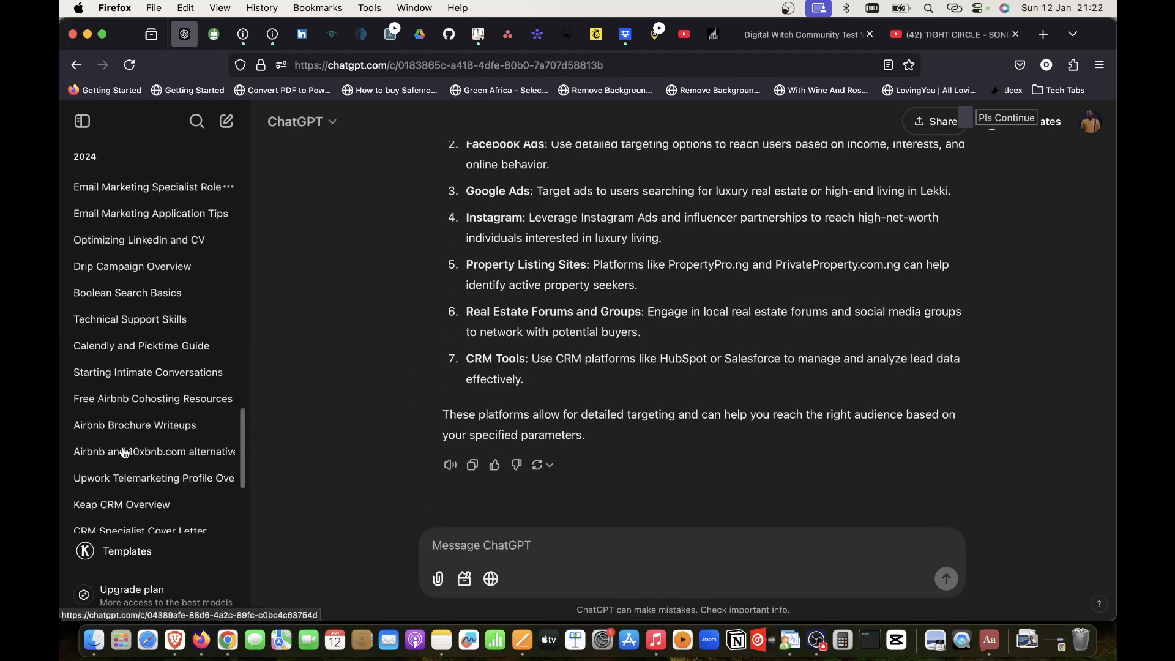
scroll(124, 452, down, 4)
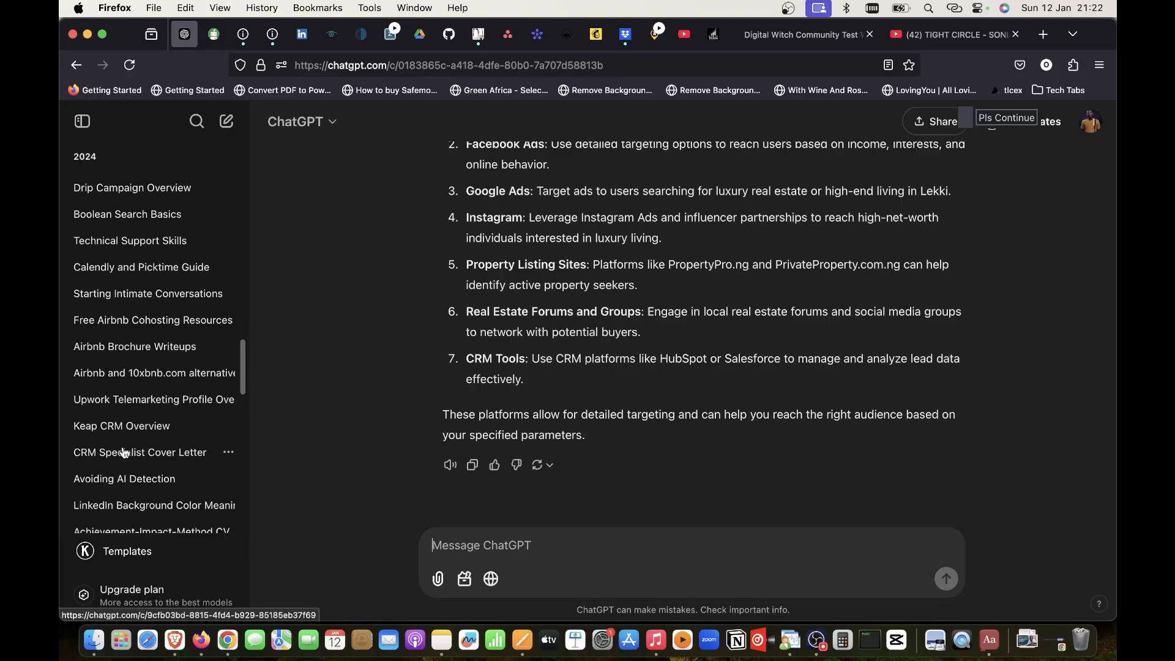
scroll(125, 453, down, 7)
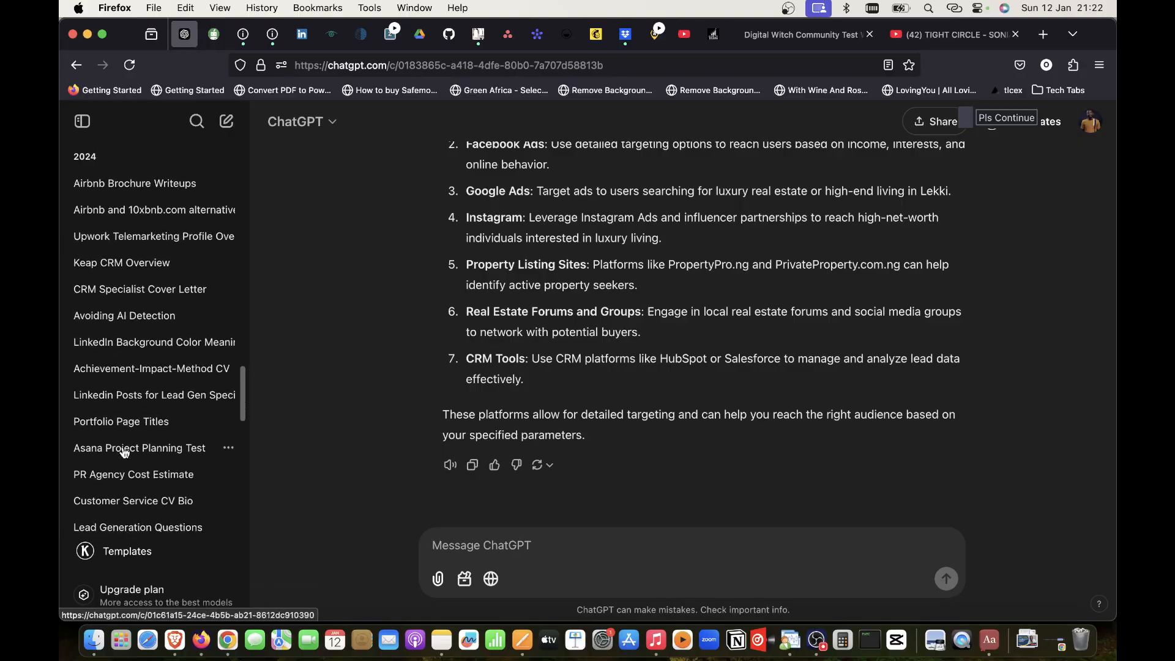
scroll(124, 453, down, 3)
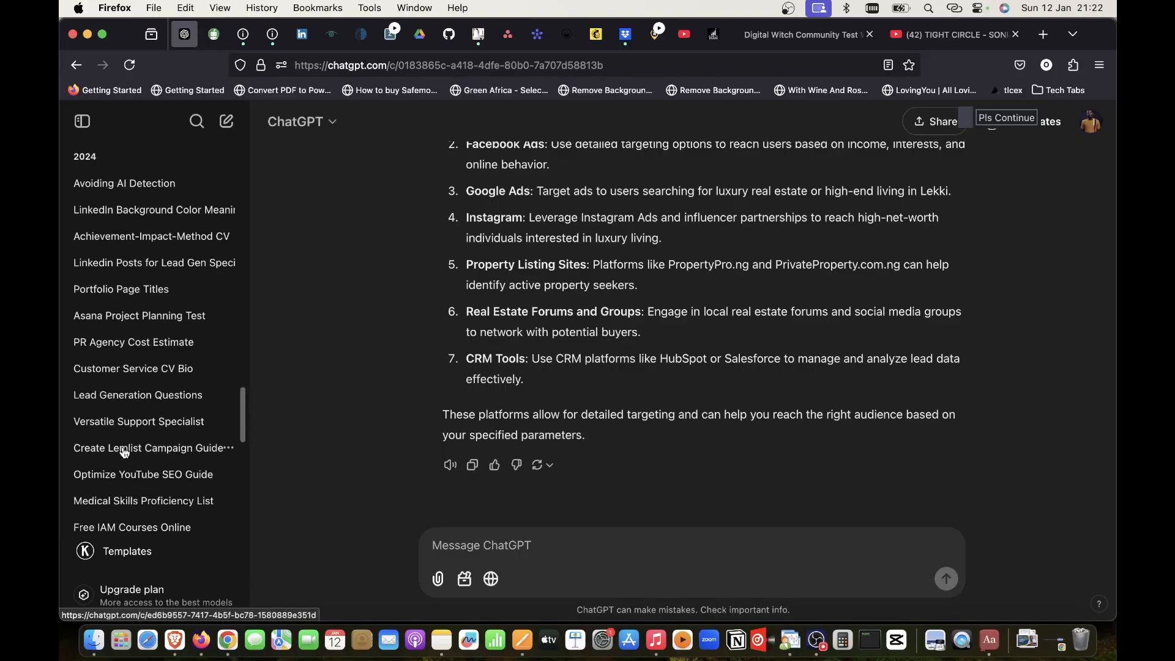
scroll(124, 452, down, 10)
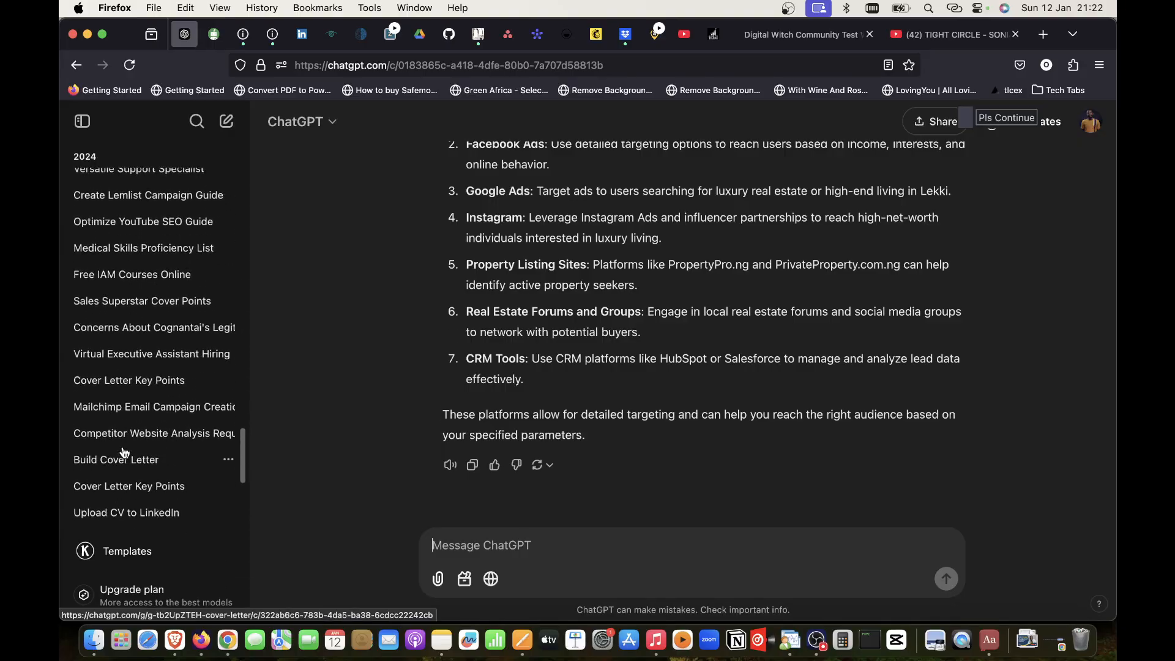
scroll(124, 453, down, 10)
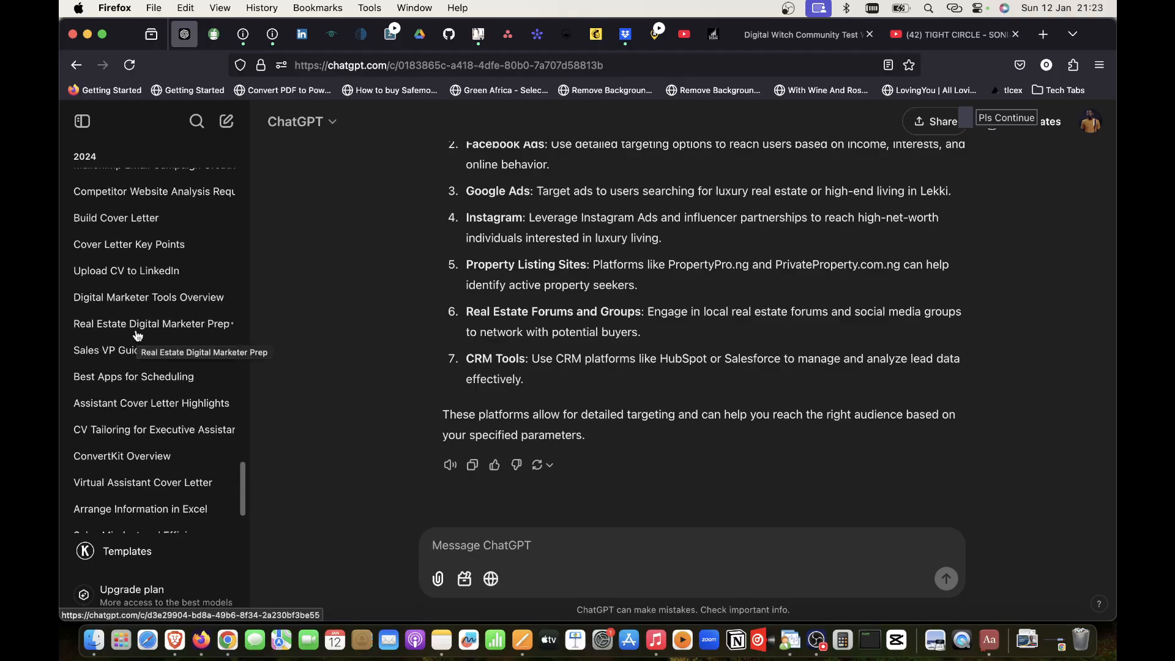
scroll(137, 336, down, 3)
scroll(137, 335, down, 6)
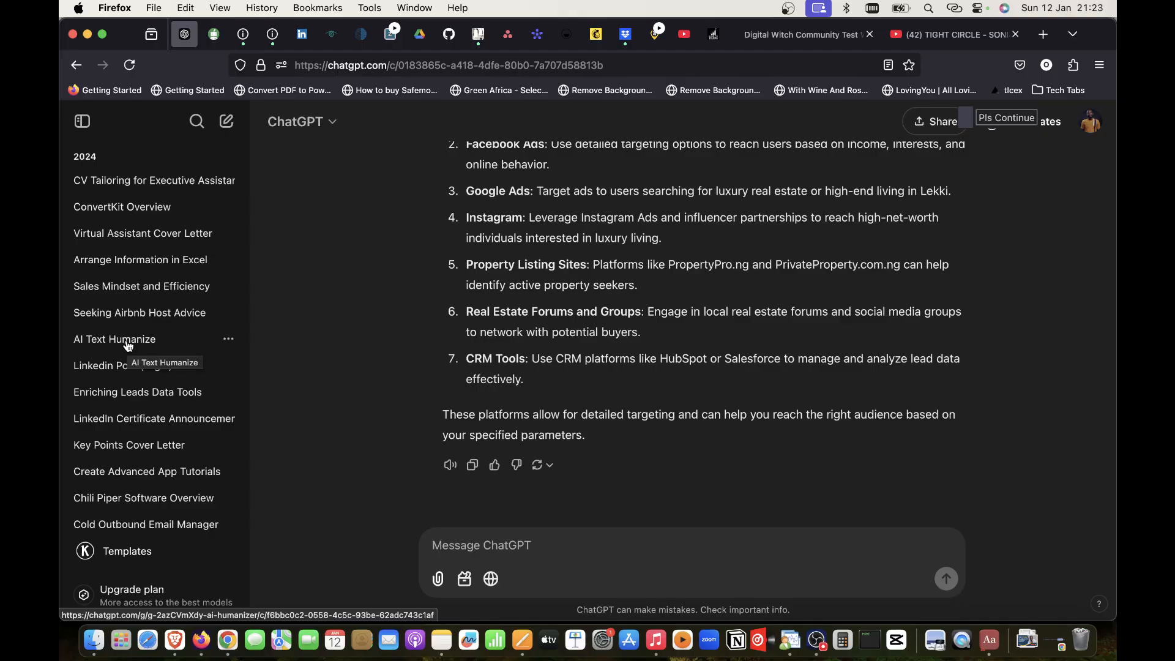
scroll(127, 346, down, 6)
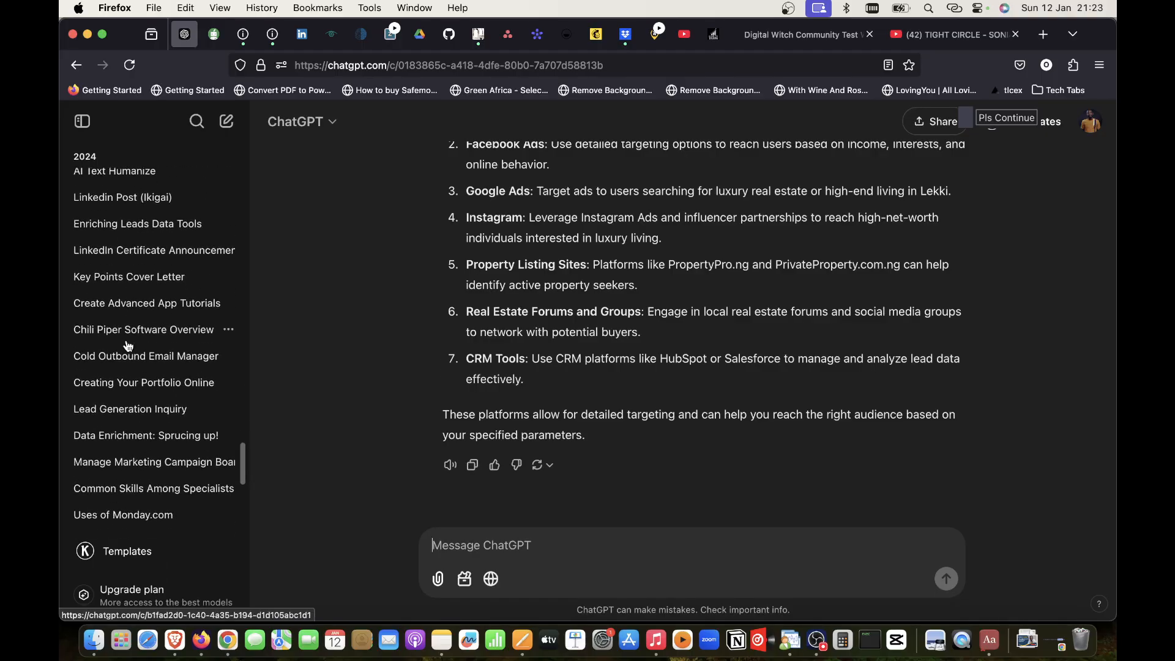
scroll(128, 346, down, 2)
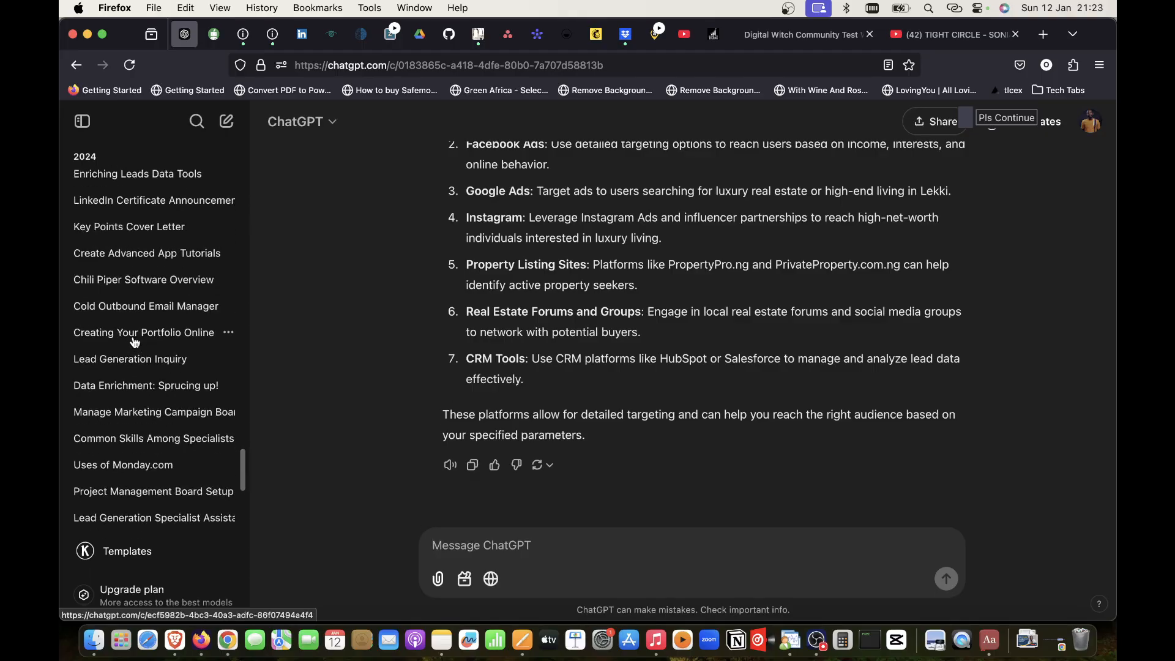
scroll(137, 424, down, 1)
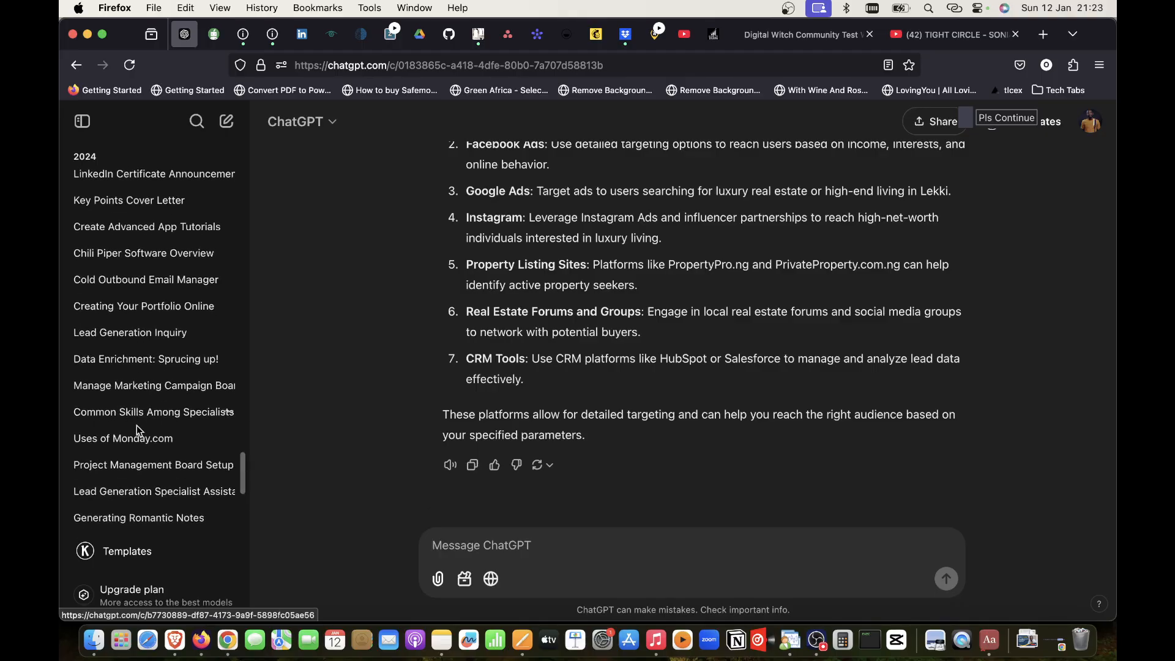
scroll(137, 425, down, 2)
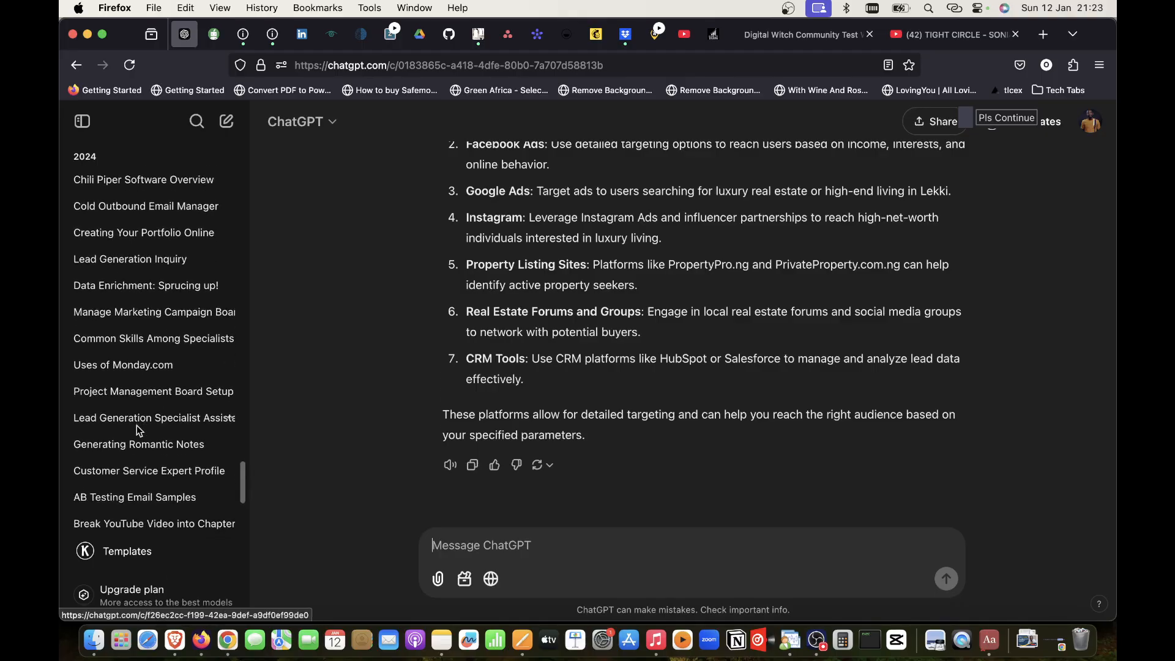
scroll(137, 425, down, 3)
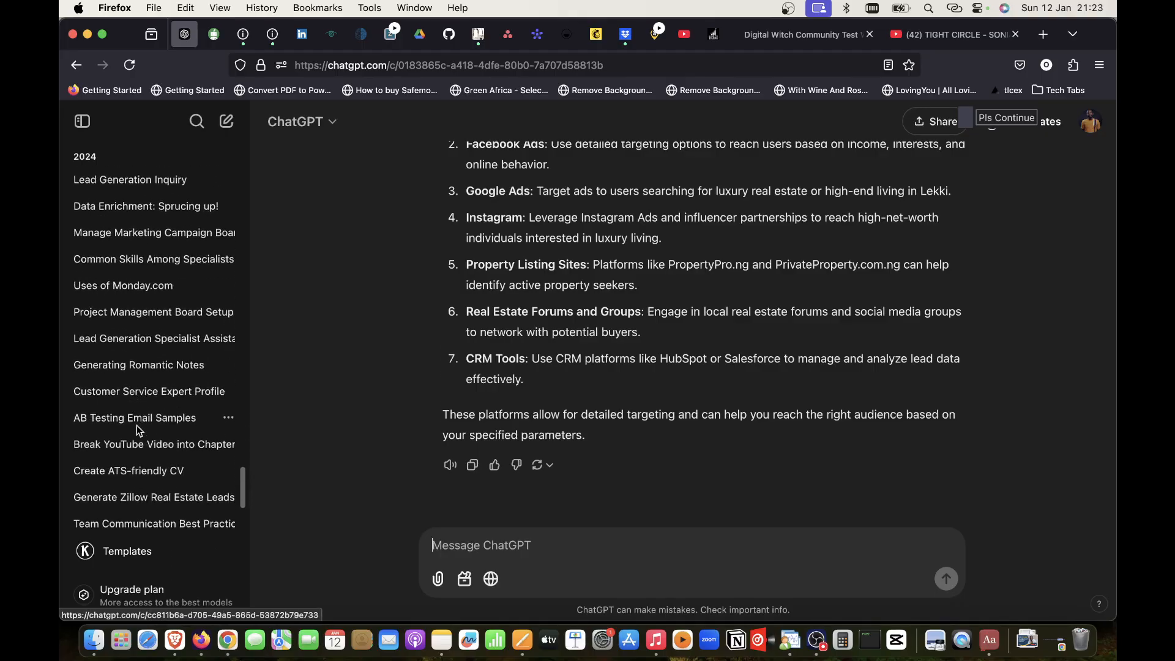
scroll(137, 428, down, 2)
scroll(137, 424, down, 3)
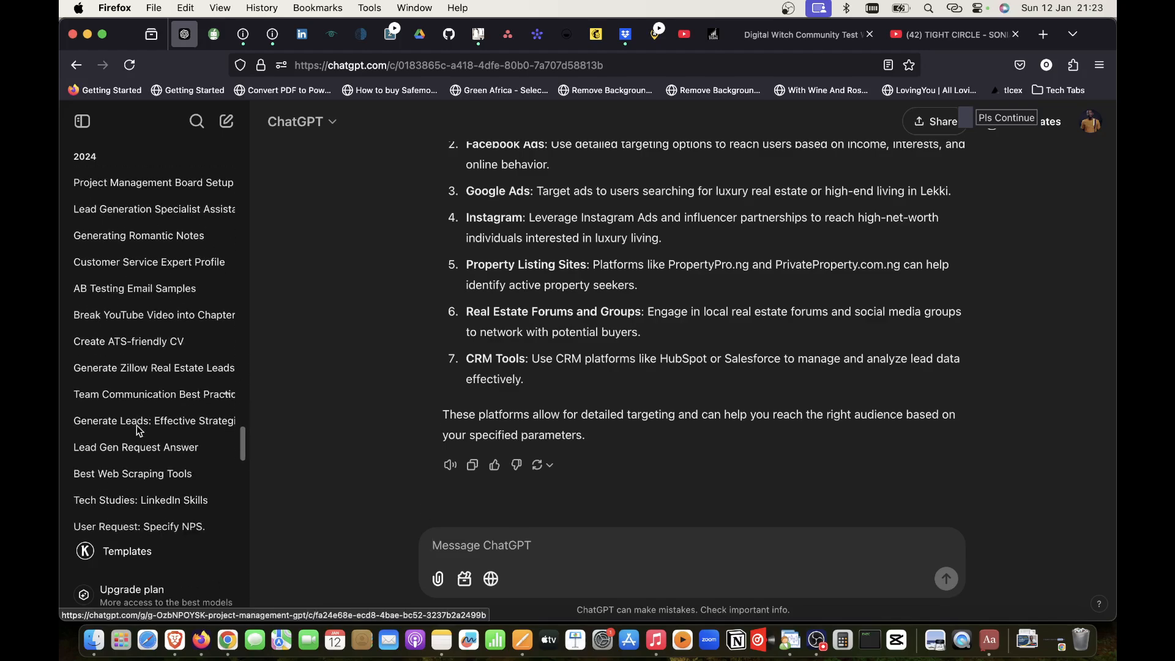
scroll(137, 426, down, 3)
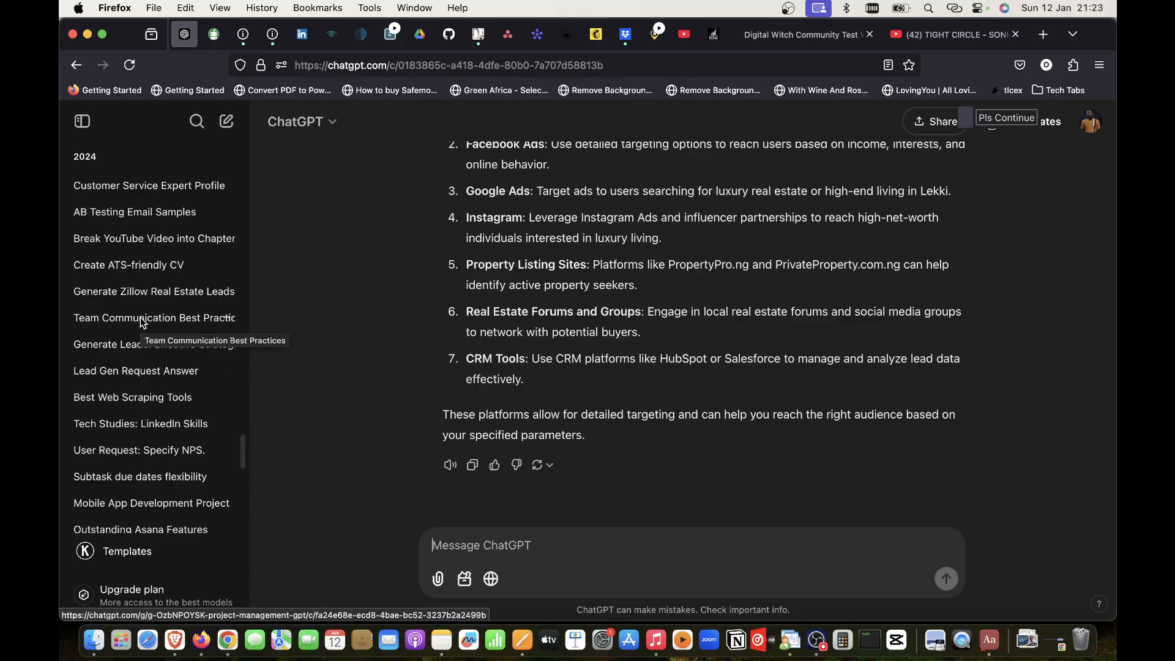
scroll(141, 366, down, 1)
scroll(141, 366, down, 3)
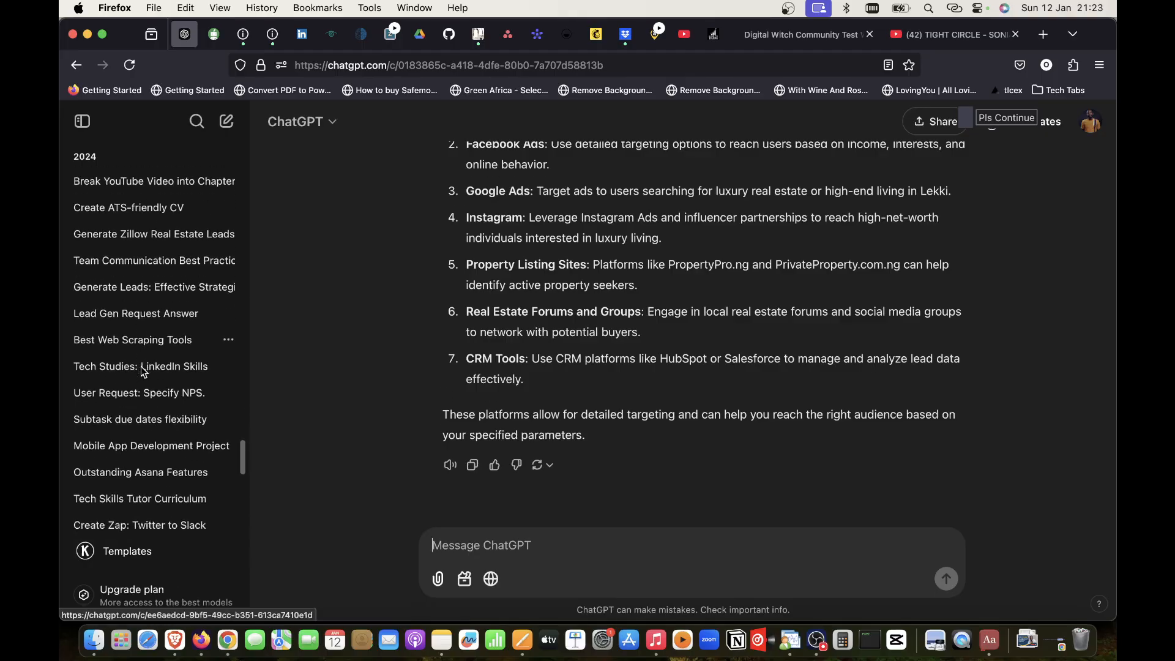
scroll(141, 366, down, 8)
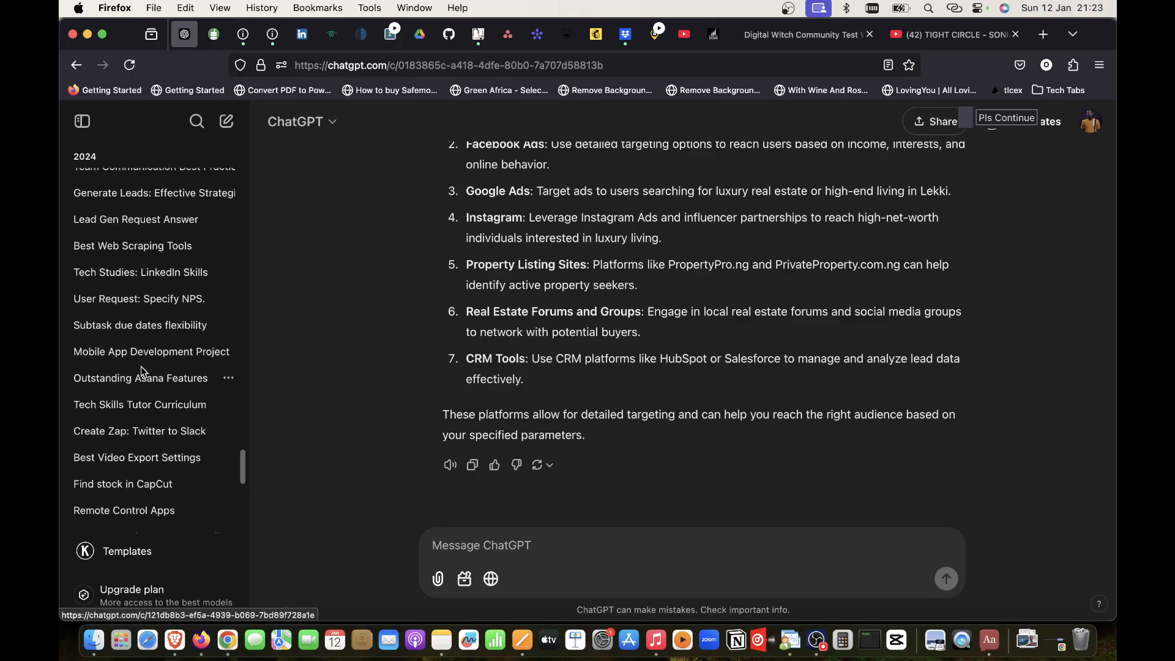
scroll(140, 366, down, 4)
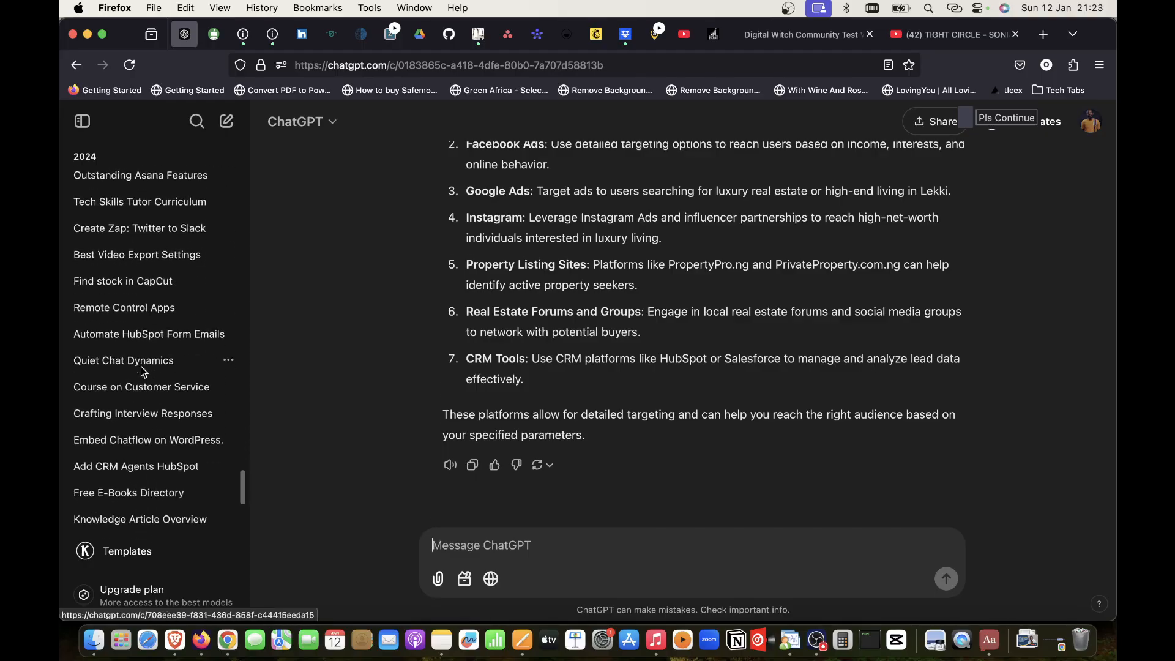
scroll(141, 366, down, 2)
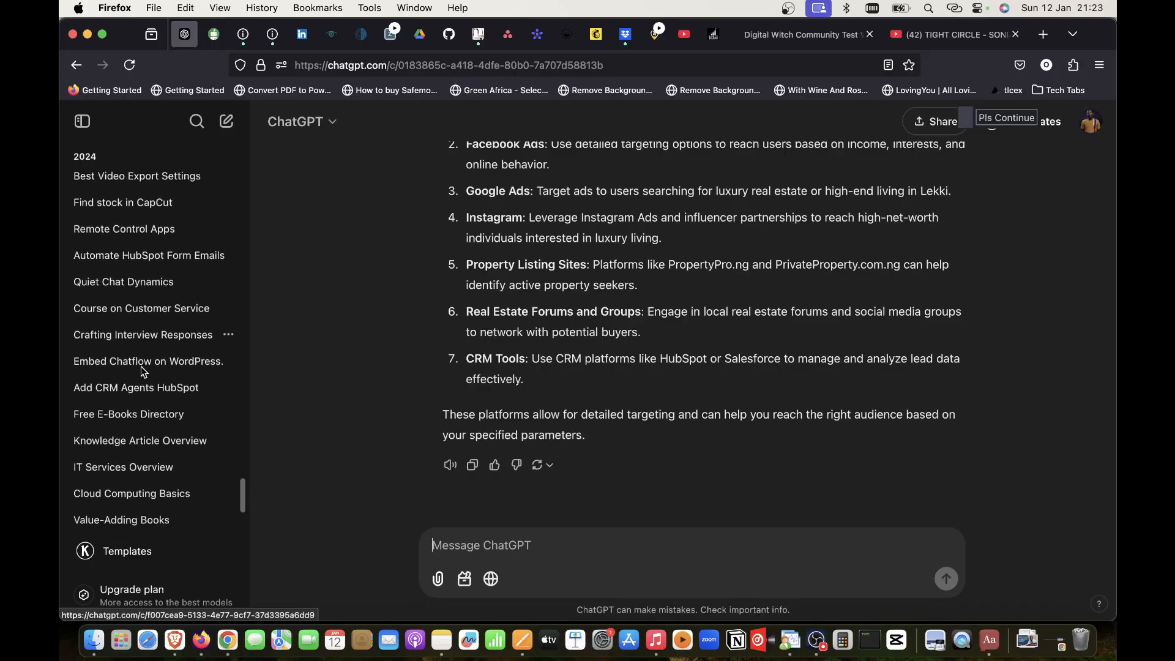
- Open the "Embed Chatflow on WordPress." conversation and go back to its first prompt
click(149, 365)
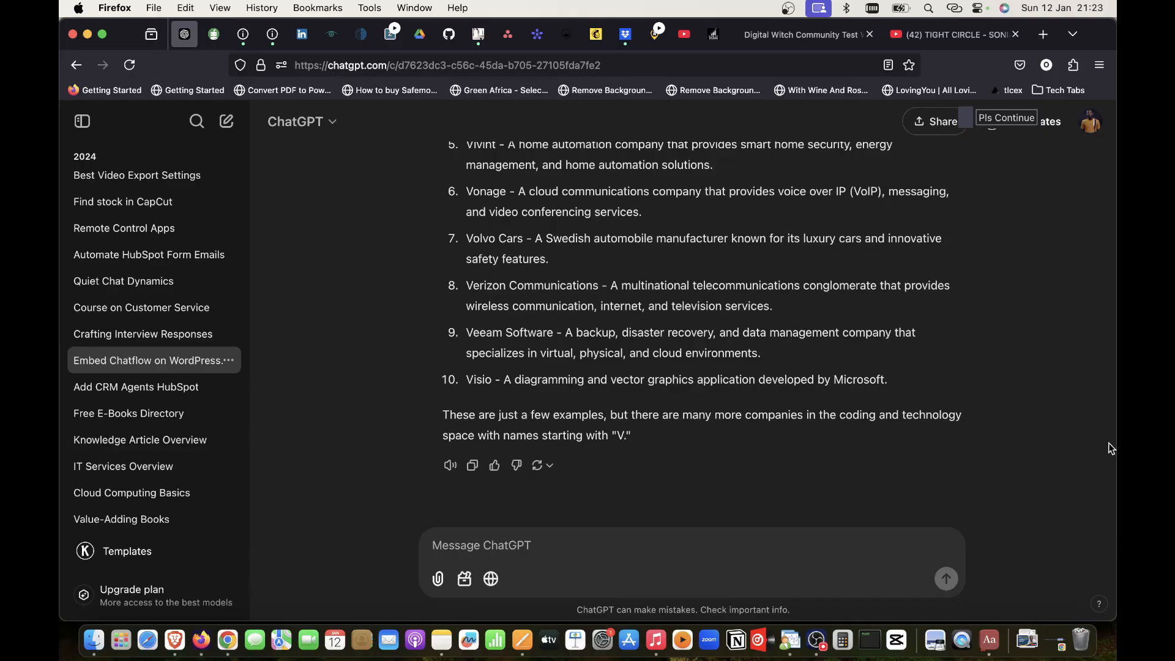
scroll(1111, 460, up, 10)
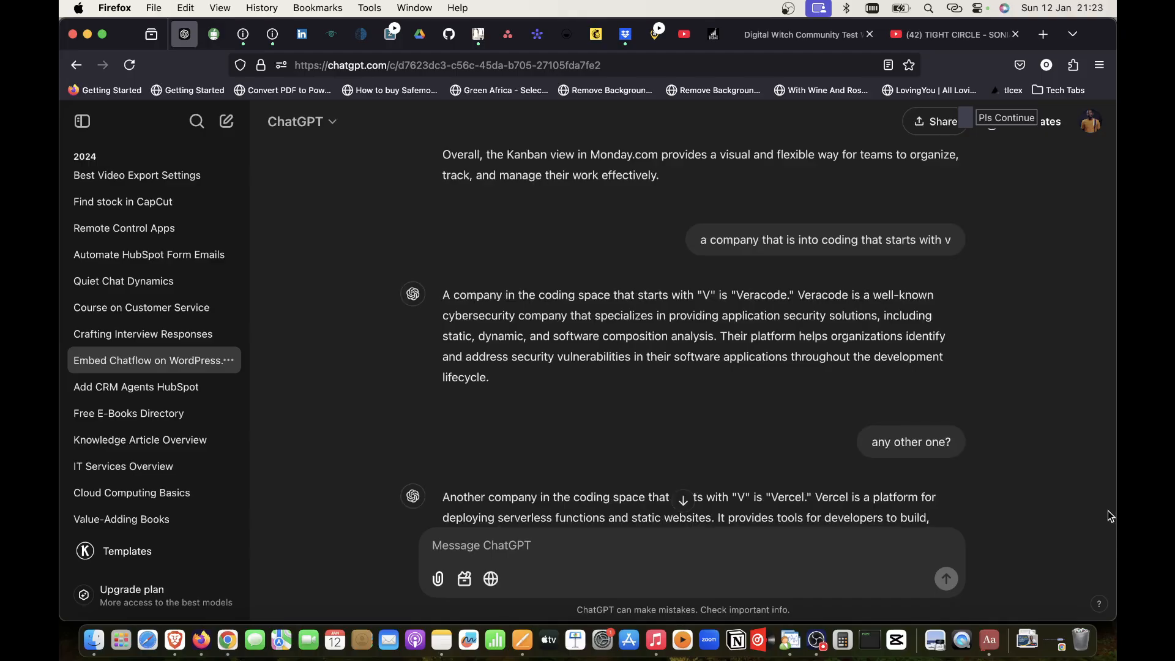
drag(1108, 510, 1008, 351)
scroll(1013, 358, down, 4)
scroll(1015, 361, up, 6)
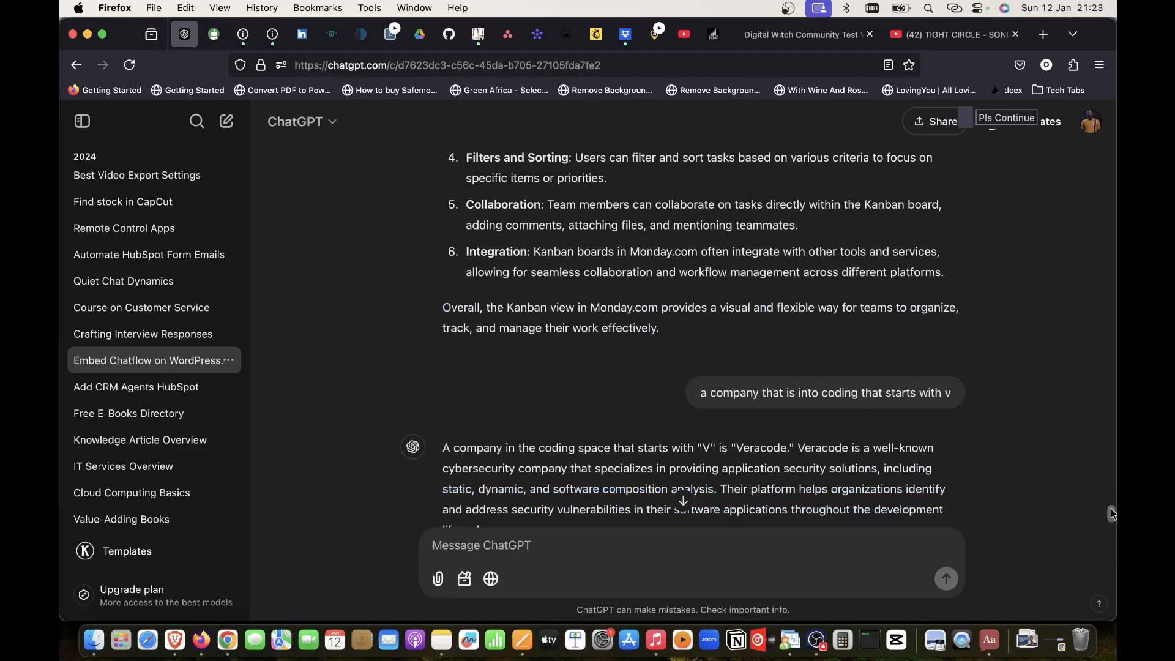
drag(1112, 514, 1103, 109)
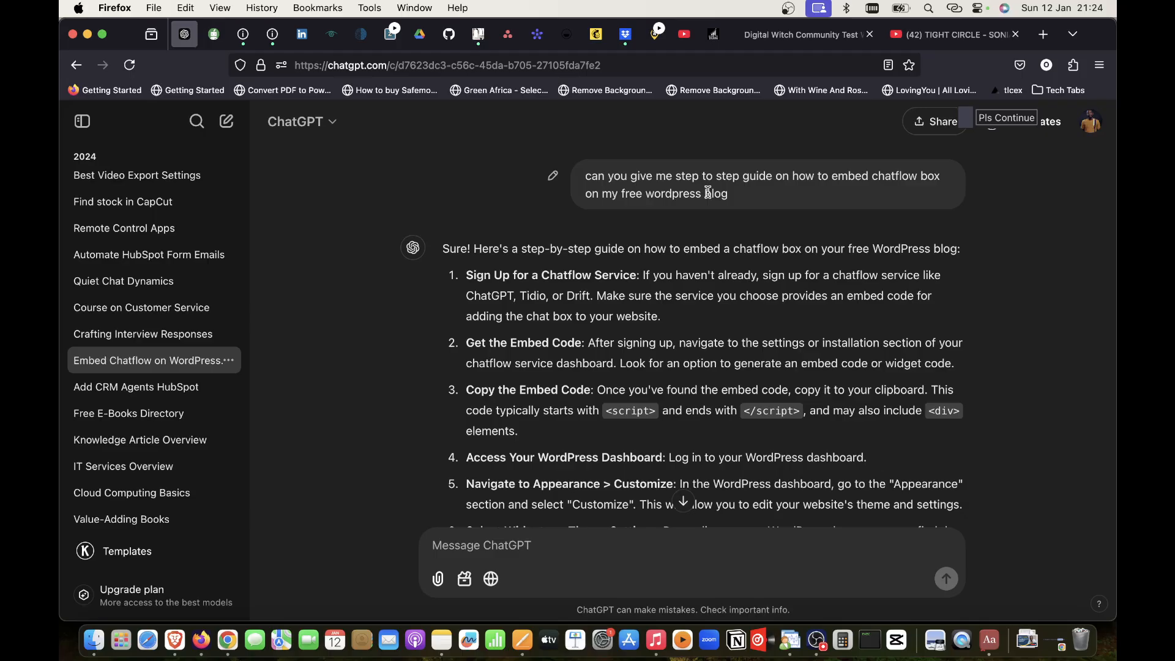
- Read through the guides on embedding a chatflow box, generic and HubSpot, on a free WordPress blog
scroll(709, 192, down, 2)
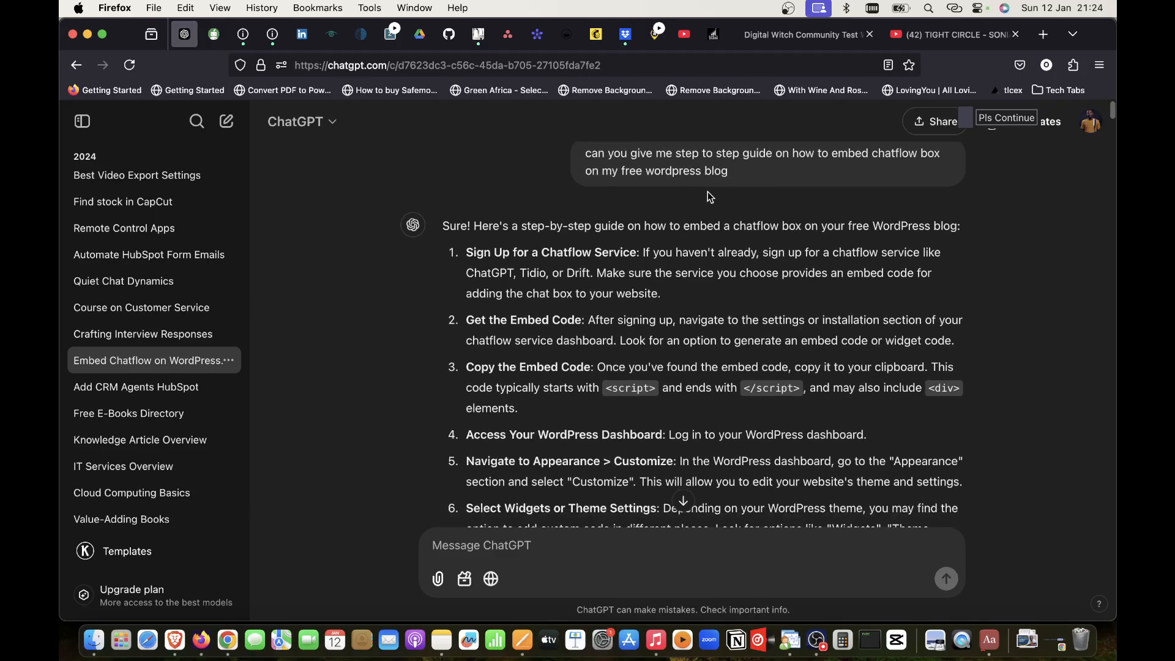
scroll(709, 196, up, 2)
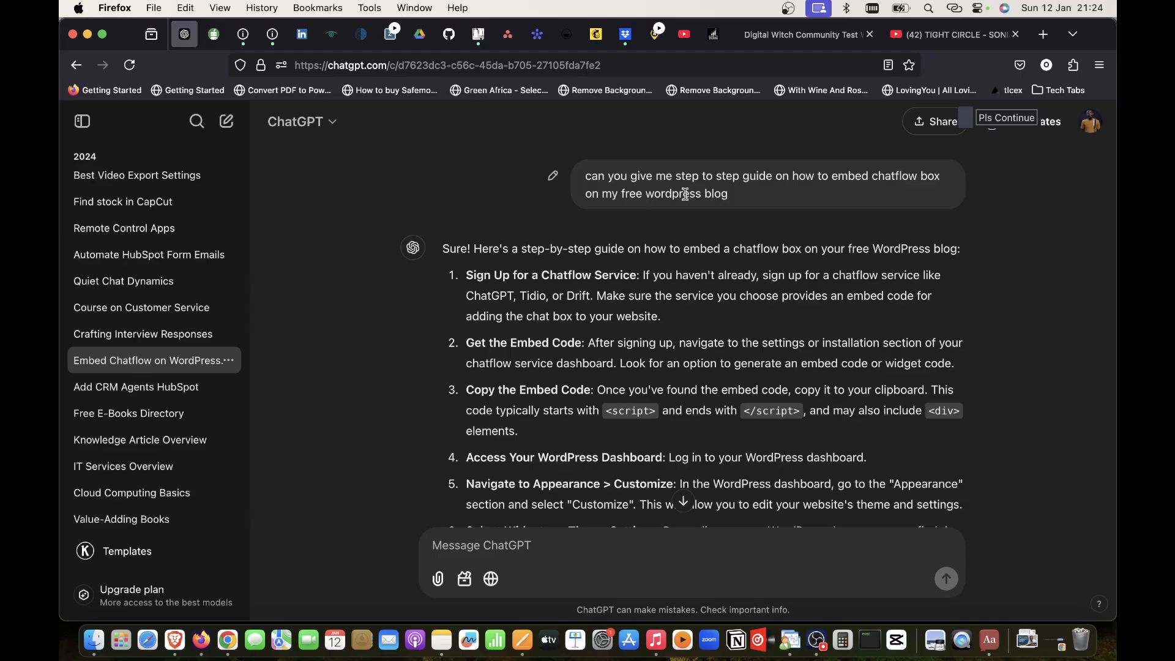
scroll(639, 284, down, 10)
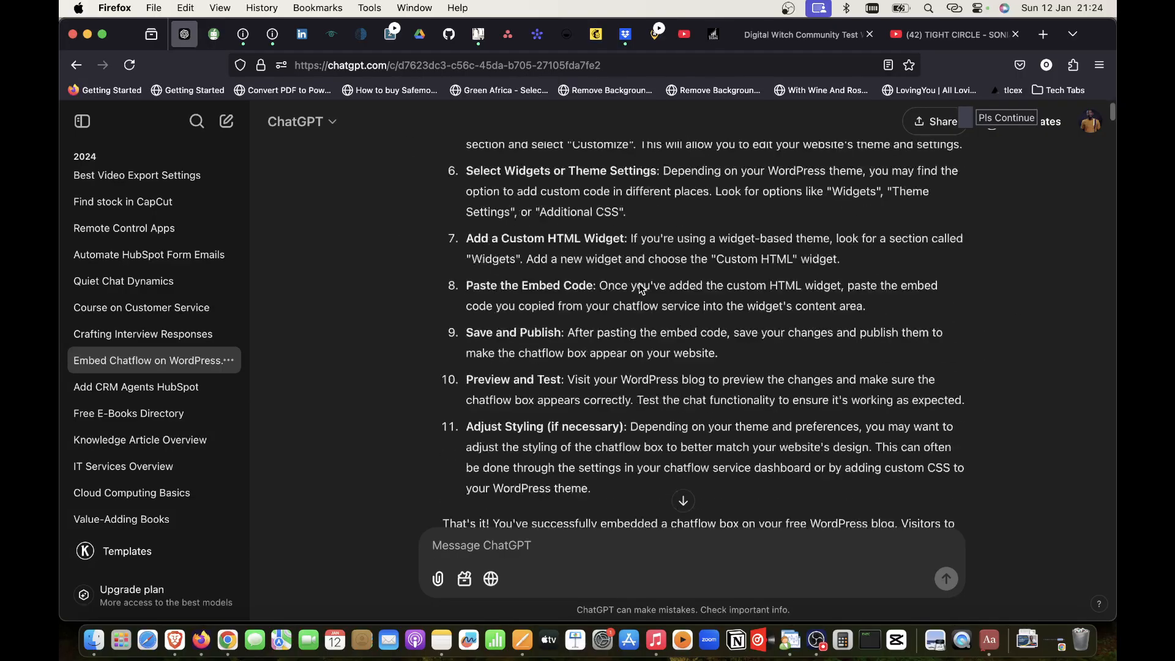
scroll(640, 287, up, 3)
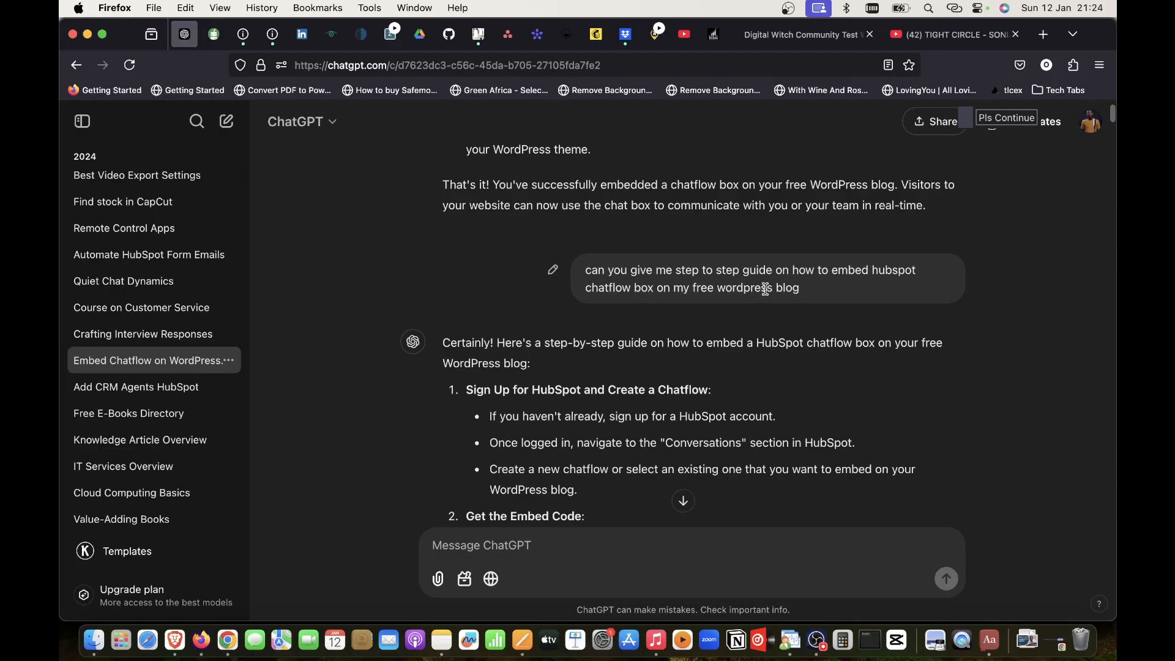
scroll(768, 286, down, 5)
- Look over the end of the HubSpot WordPress guide and the prompt about trying it out on a demo website
scroll(766, 287, down, 10)
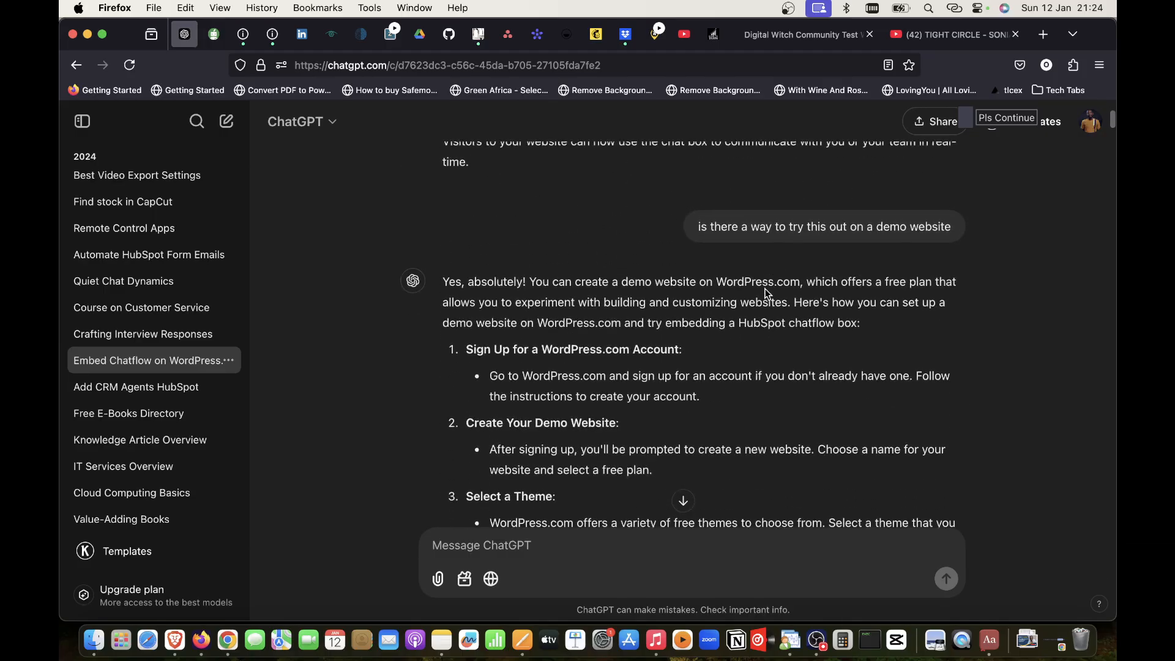
scroll(767, 292, up, 8)
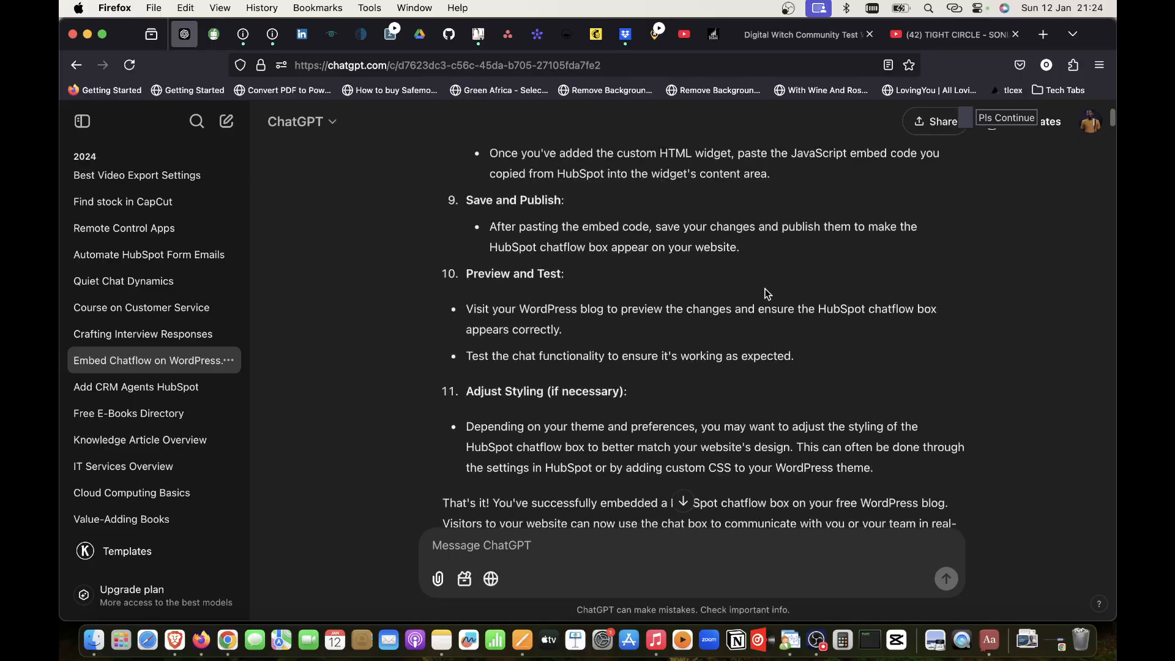
scroll(768, 294, down, 4)
scroll(767, 294, down, 5)
scroll(767, 294, up, 2)
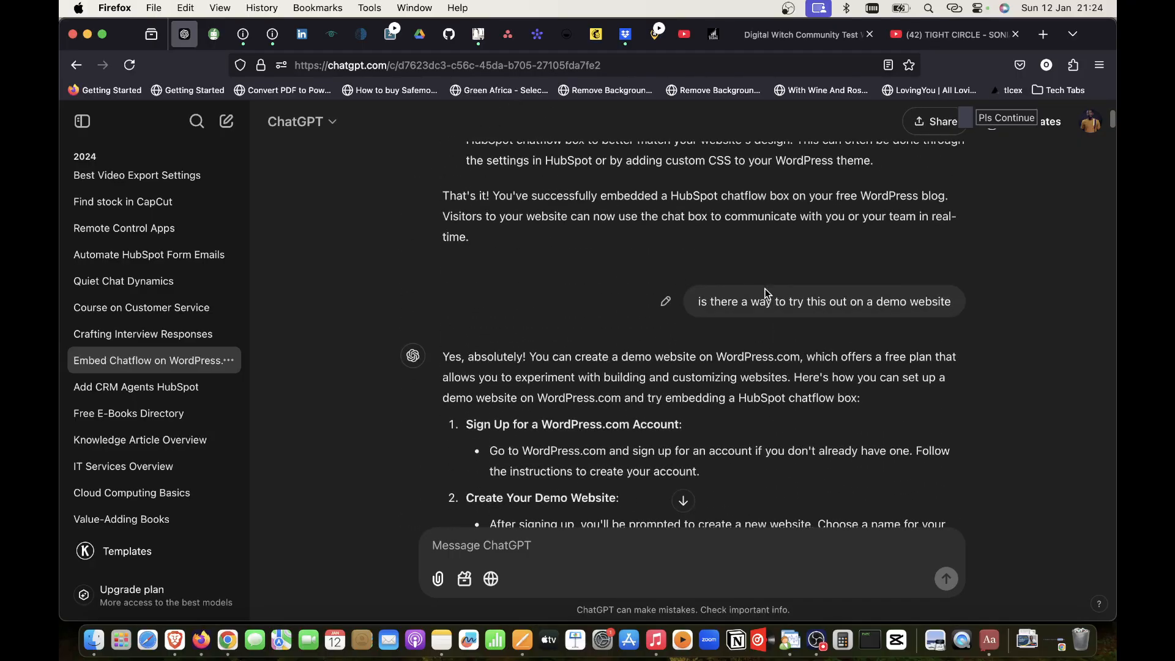
- Examine the platforms suggested in answer to the prompt "any other free demo website?"
scroll(768, 294, down, 15)
scroll(766, 294, down, 4)
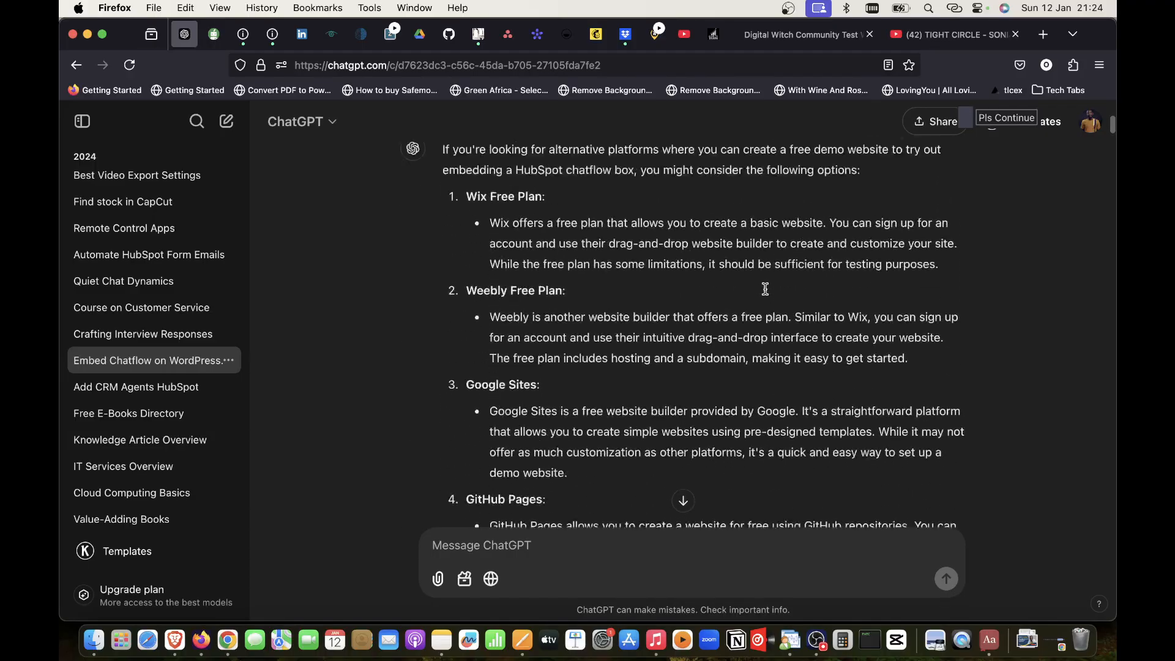
scroll(767, 294, up, 3)
scroll(768, 294, down, 5)
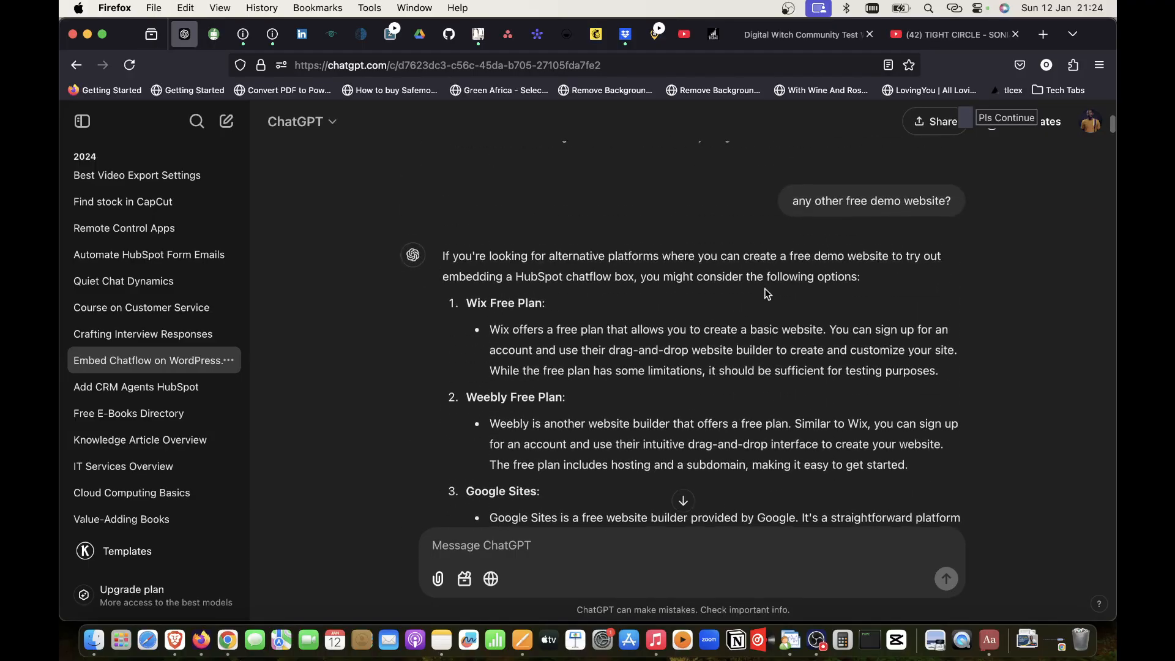
scroll(765, 288, down, 2)
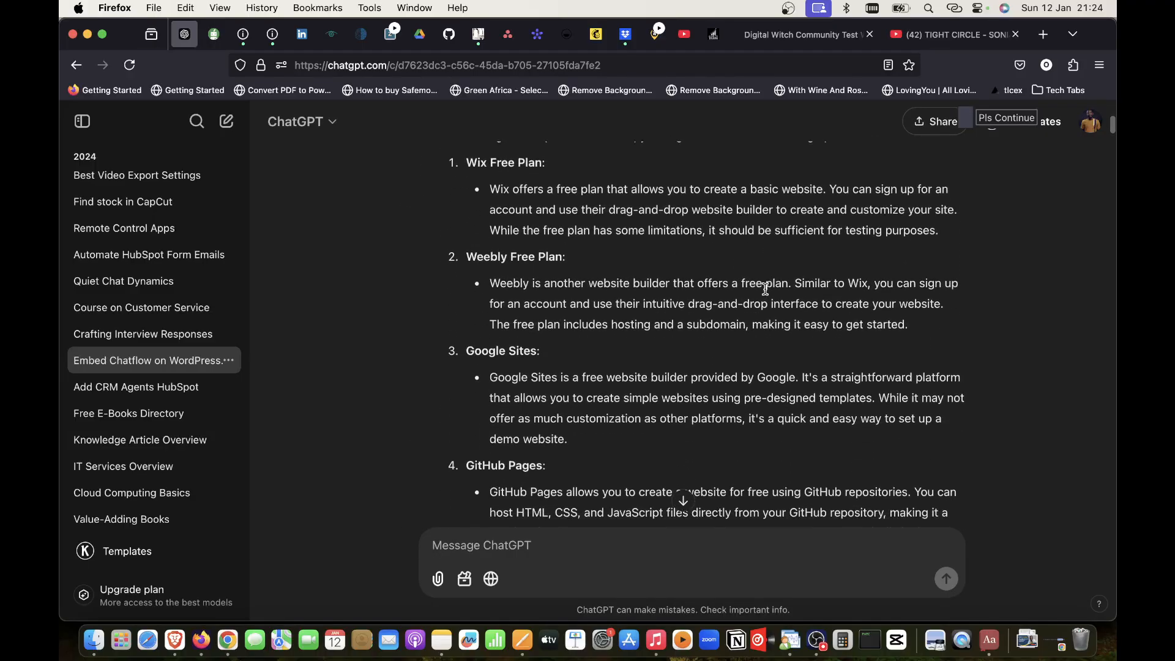
scroll(768, 286, up, 8)
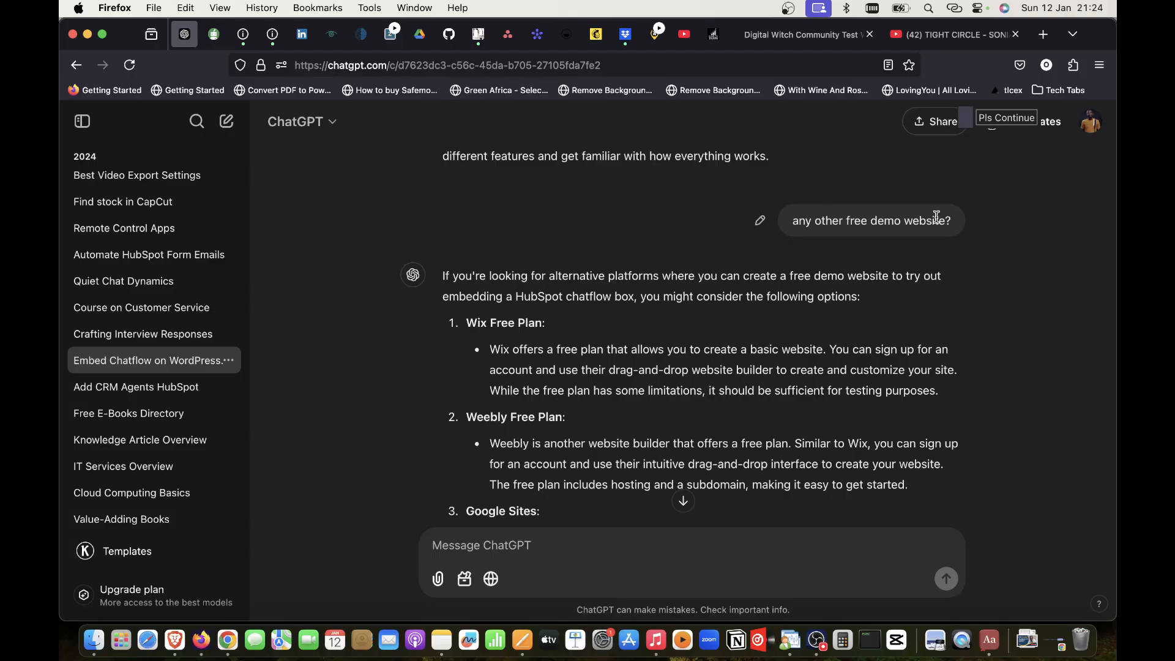
scroll(517, 343, down, 1)
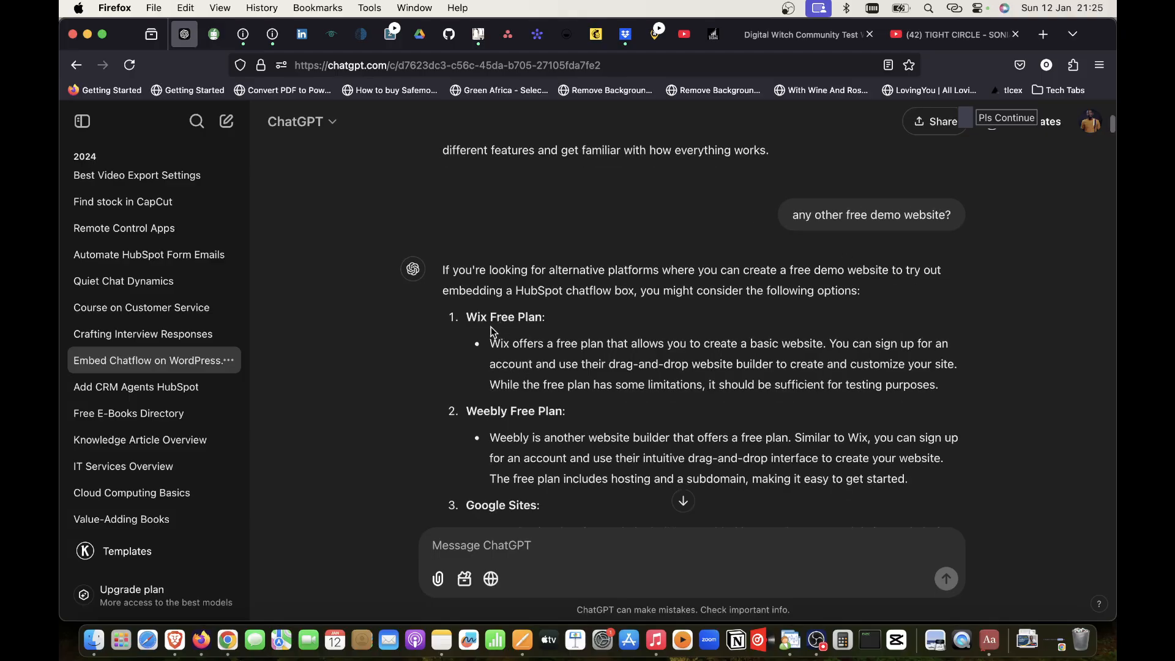
scroll(514, 328, down, 4)
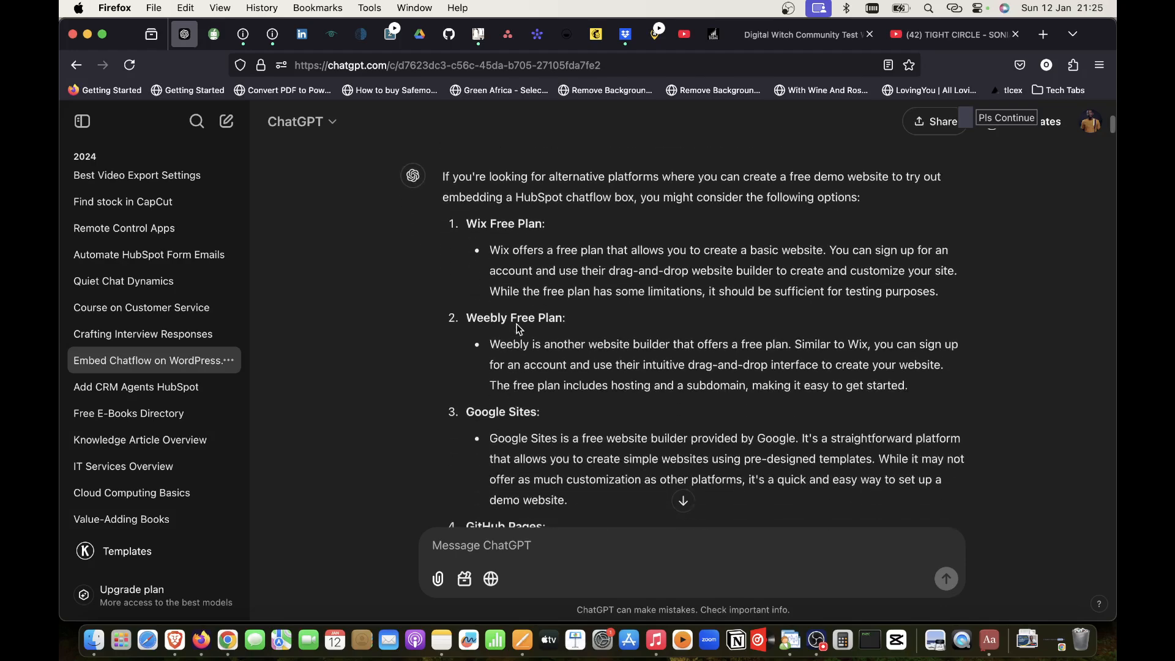
scroll(510, 416, down, 8)
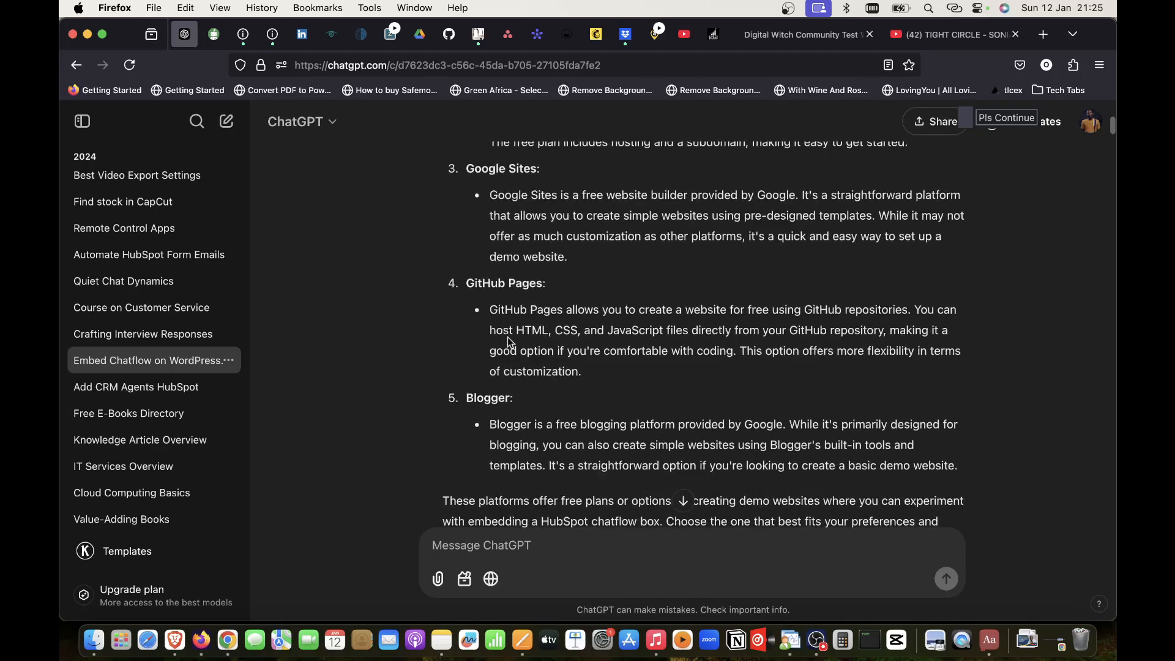
- Review the answers on which platform allows trying the HubSpot plugin without purchasing a plan and how to open a GitHub page
scroll(622, 462, down, 10)
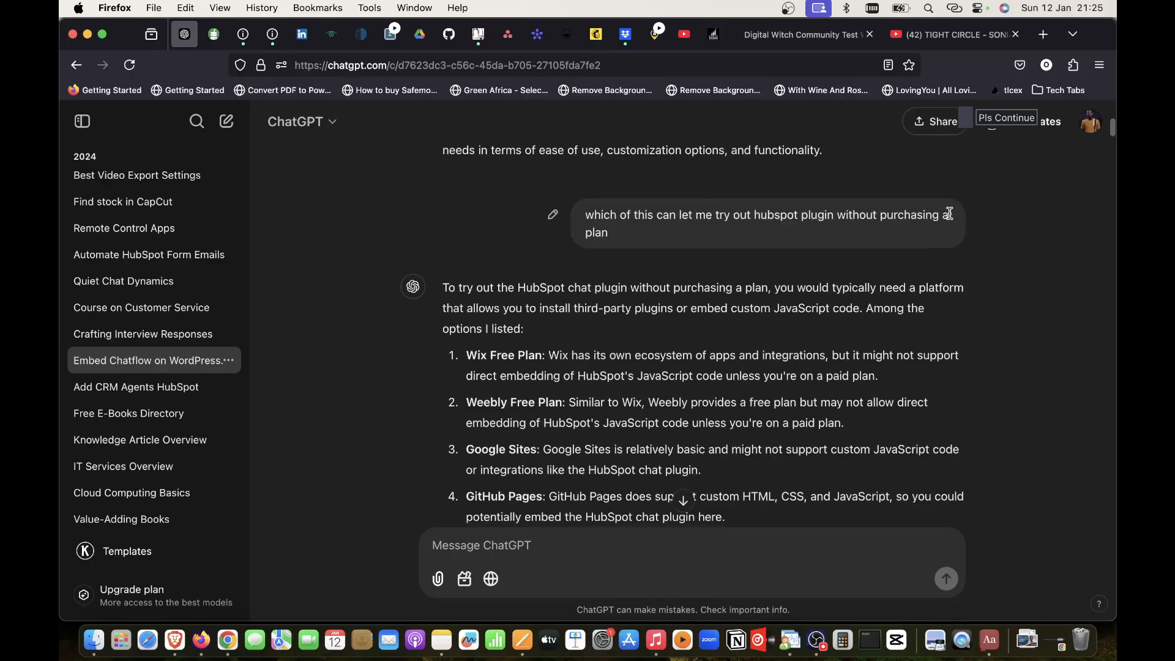
scroll(923, 278, up, 15)
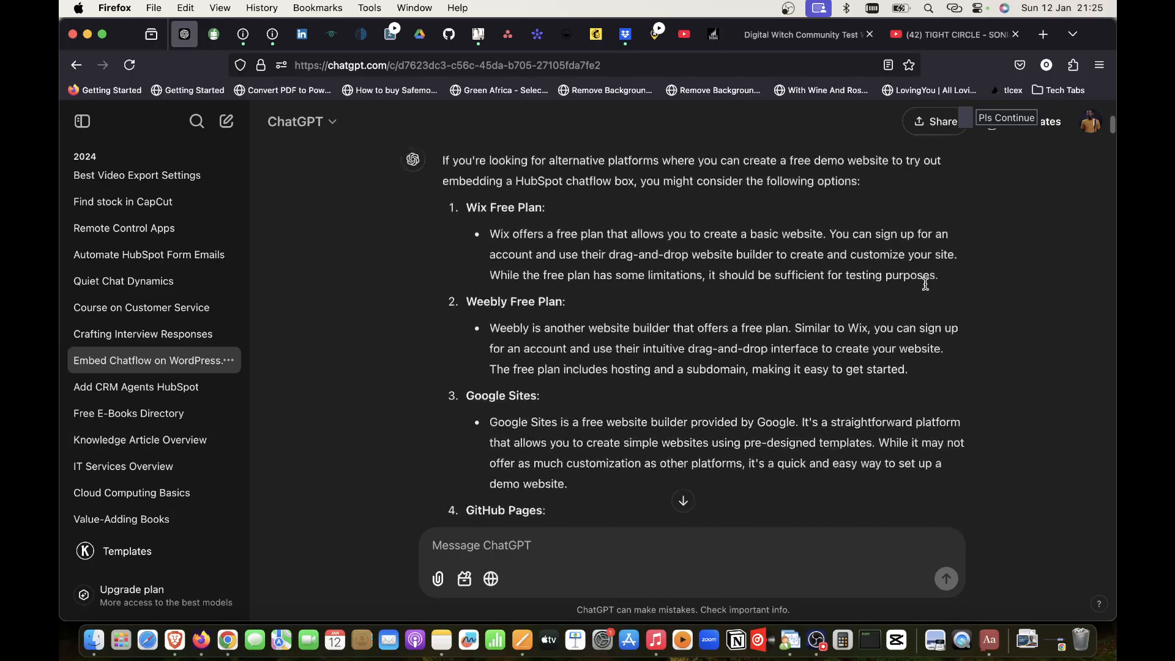
scroll(925, 285, up, 2)
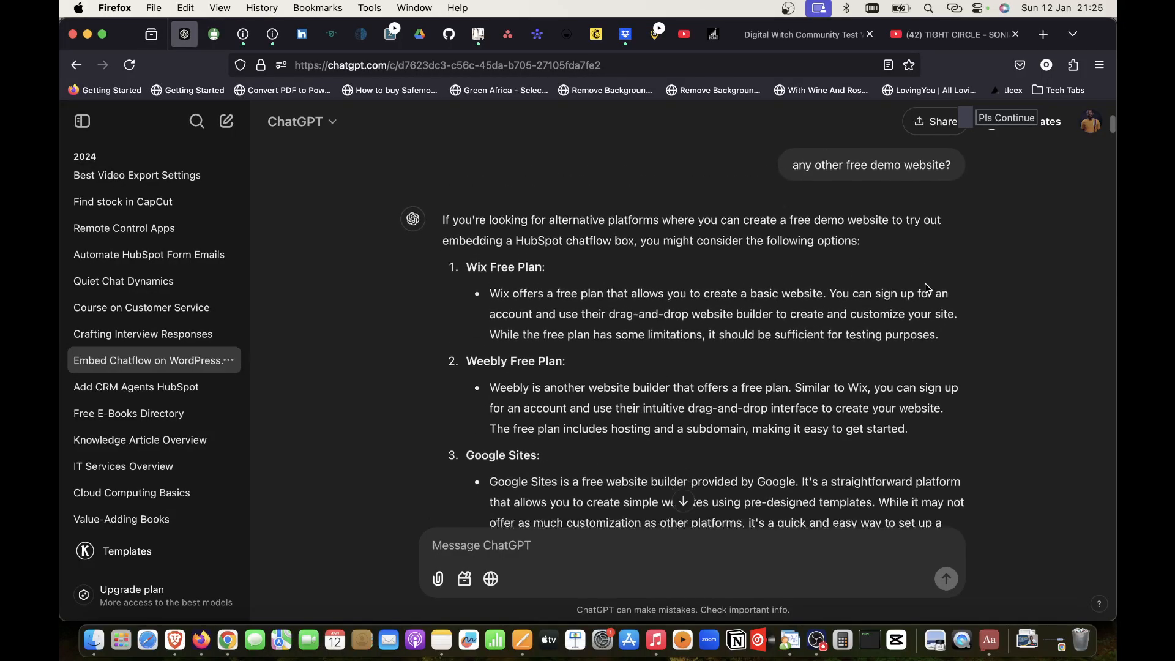
scroll(926, 286, down, 15)
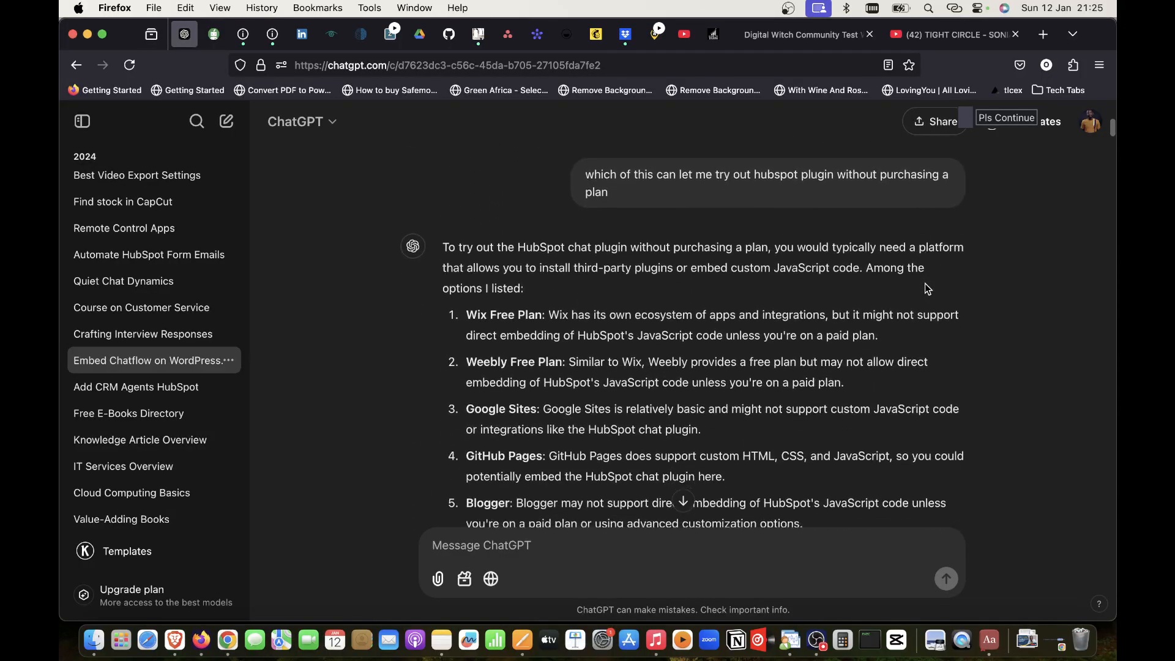
scroll(926, 286, down, 5)
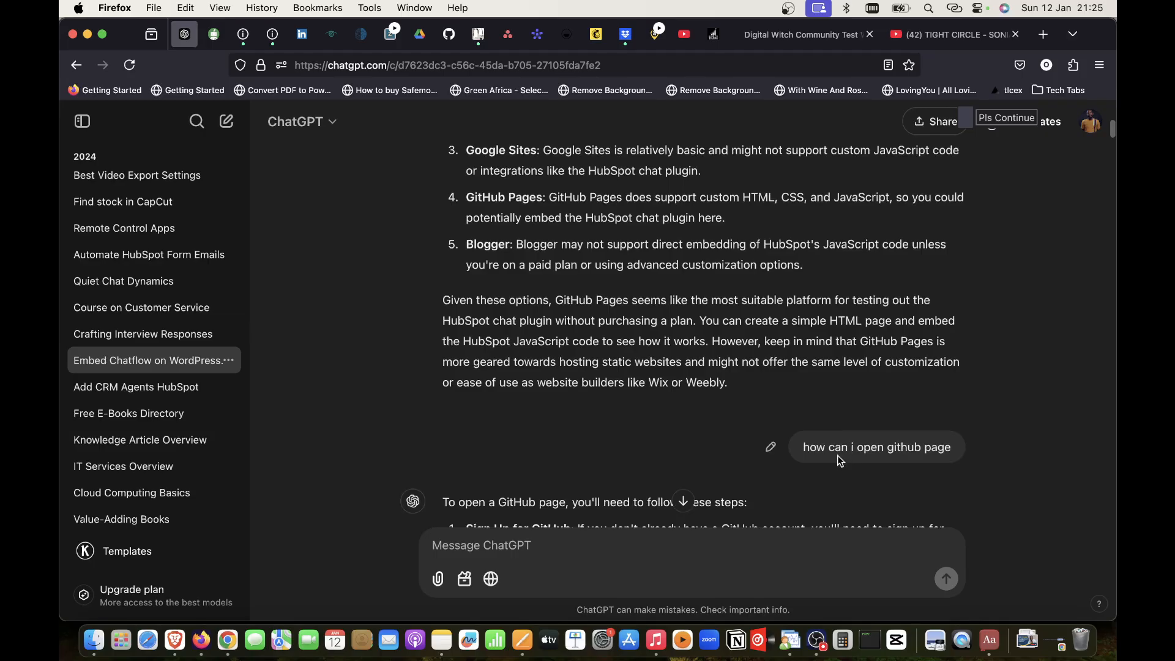
scroll(915, 443, down, 5)
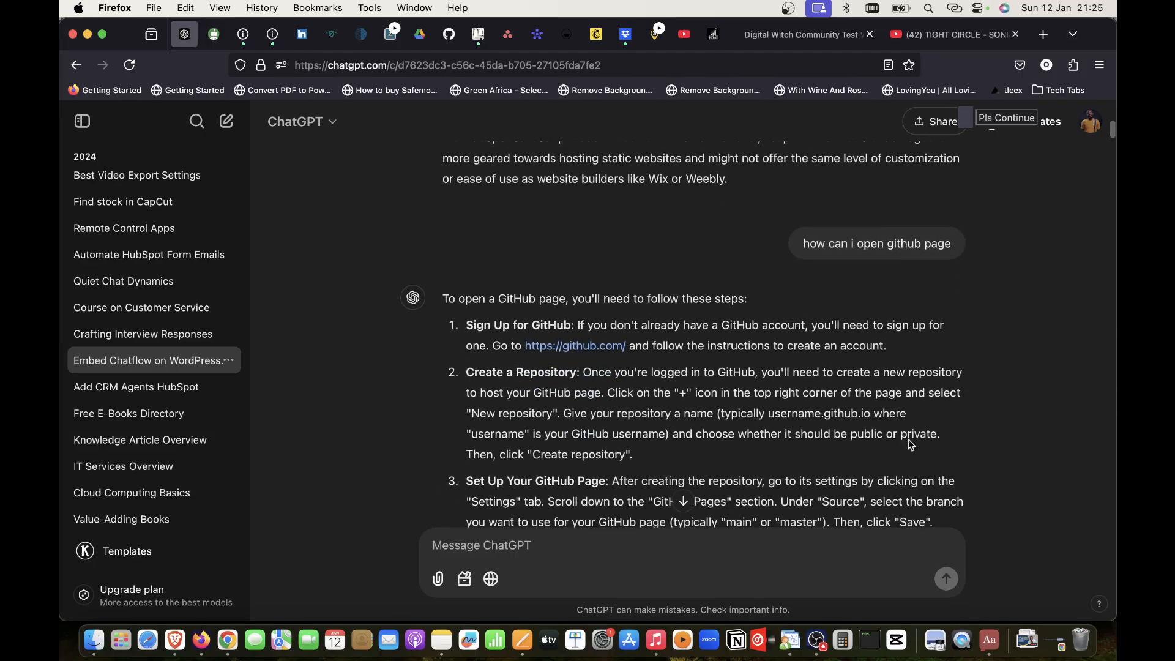
- Read the step-by-step guide on embedding a HubSpot chatflow box on GitHub, including its sample HTML file
scroll(587, 359, down, 10)
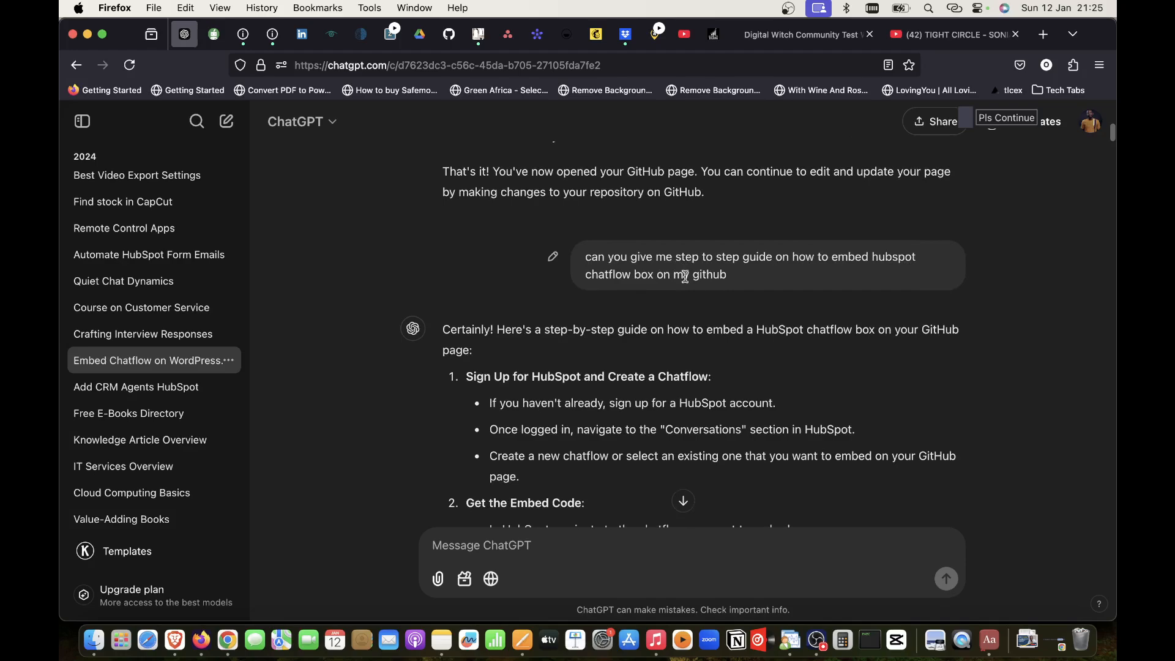
scroll(685, 277, down, 7)
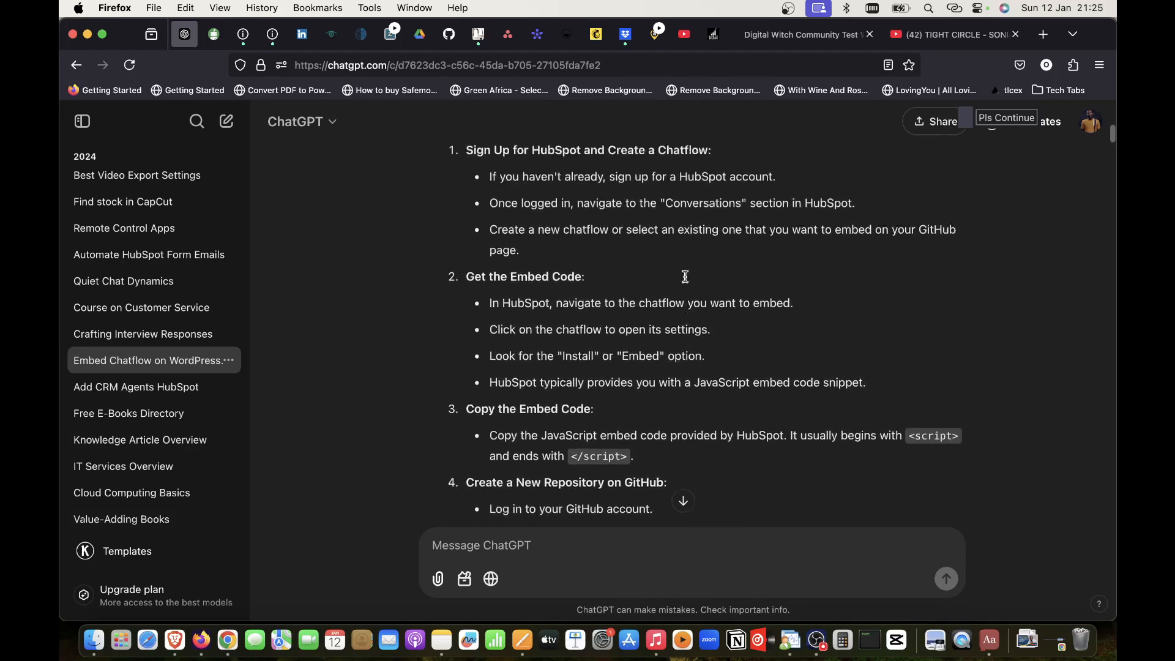
scroll(685, 277, up, 8)
scroll(685, 276, down, 20)
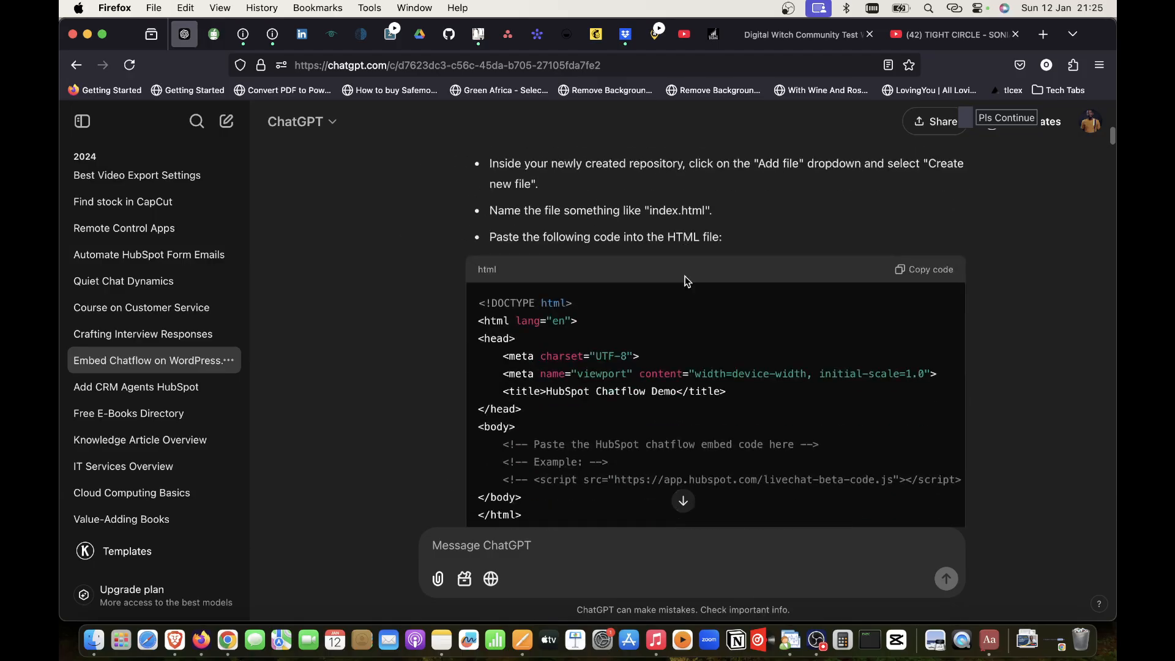
scroll(685, 276, down, 1)
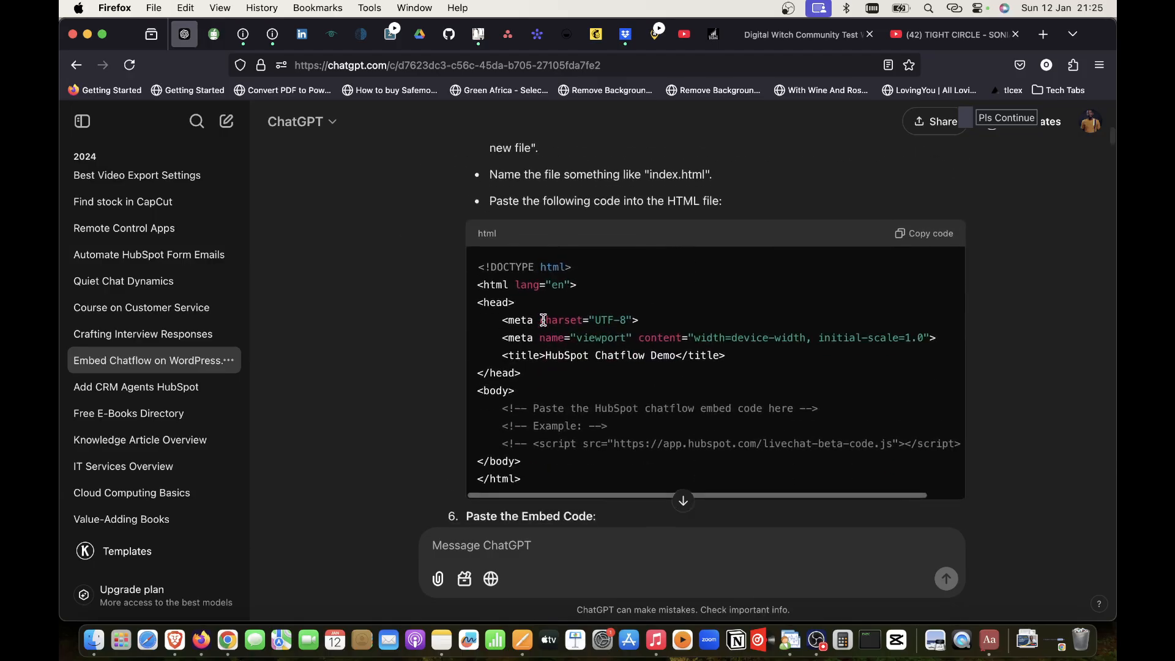
scroll(543, 320, up, 11)
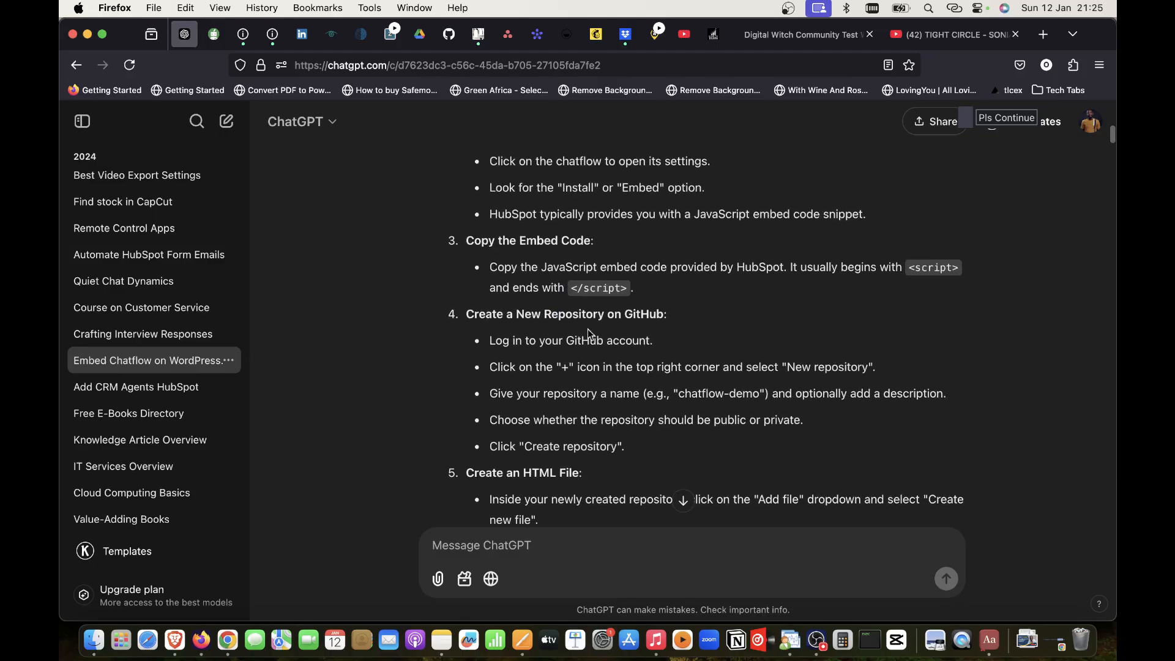
scroll(587, 411, down, 10)
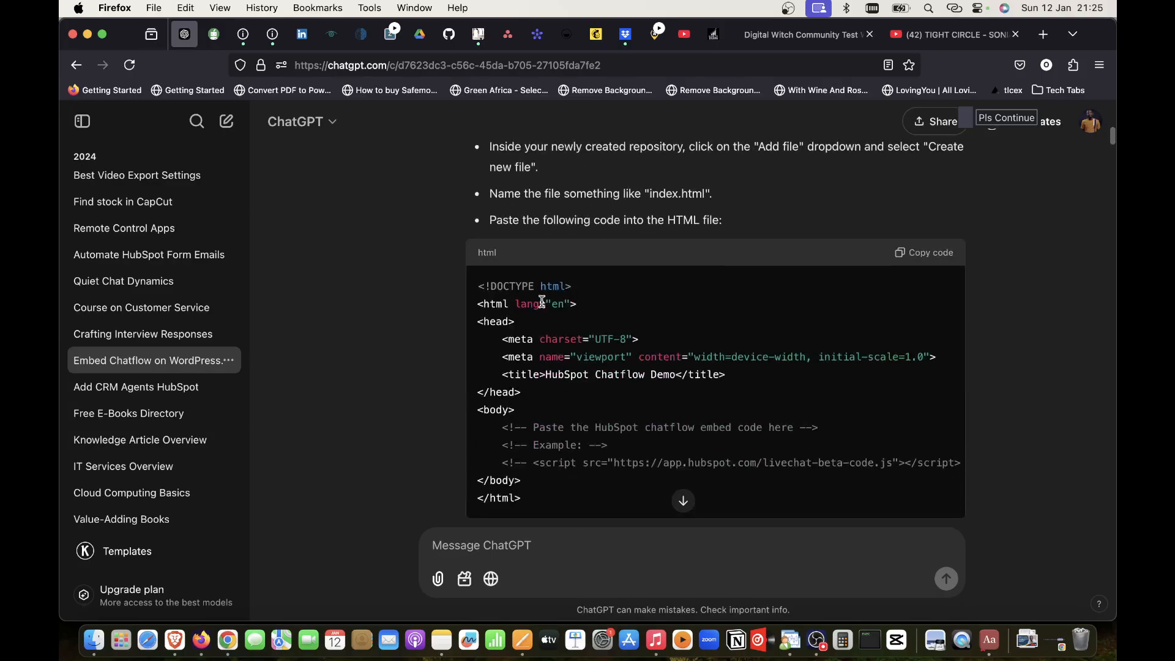
- Skim past the end of the GitHub embedding guide to the prompt asking whether GitHub is used to create a website
scroll(543, 301, down, 8)
scroll(591, 309, down, 12)
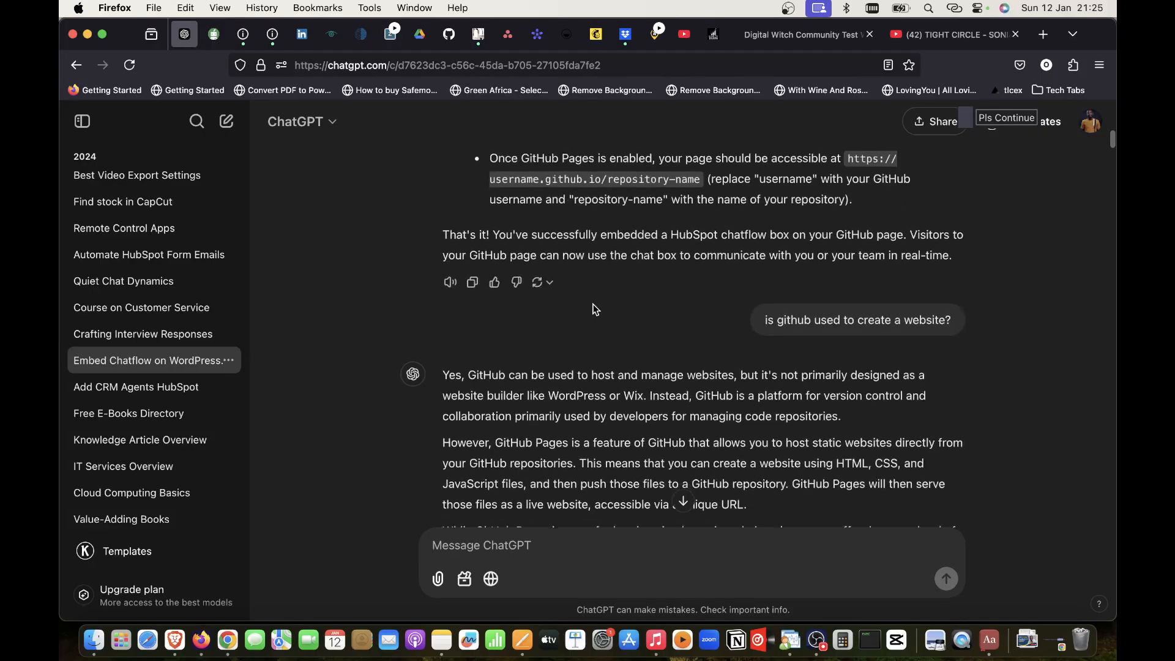
scroll(596, 309, down, 3)
scroll(596, 309, up, 4)
- Look over the sample HTML code for a simple website hosted on GitHub Pages
scroll(596, 309, down, 15)
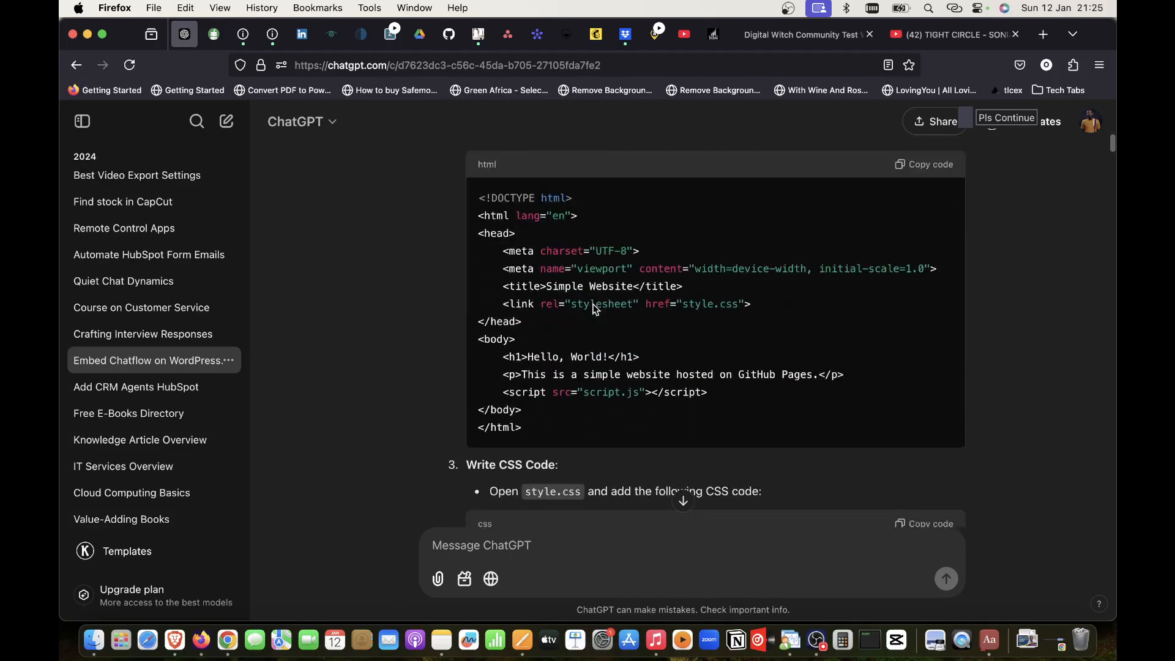
scroll(592, 308, down, 20)
scroll(594, 304, up, 18)
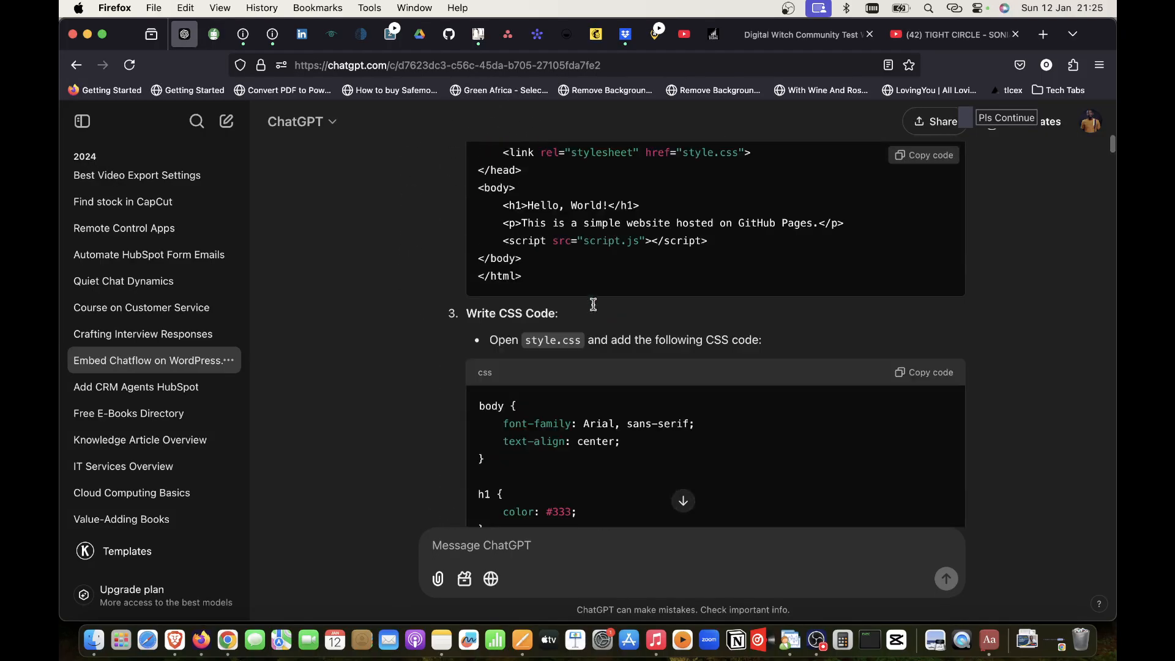
scroll(593, 304, up, 5)
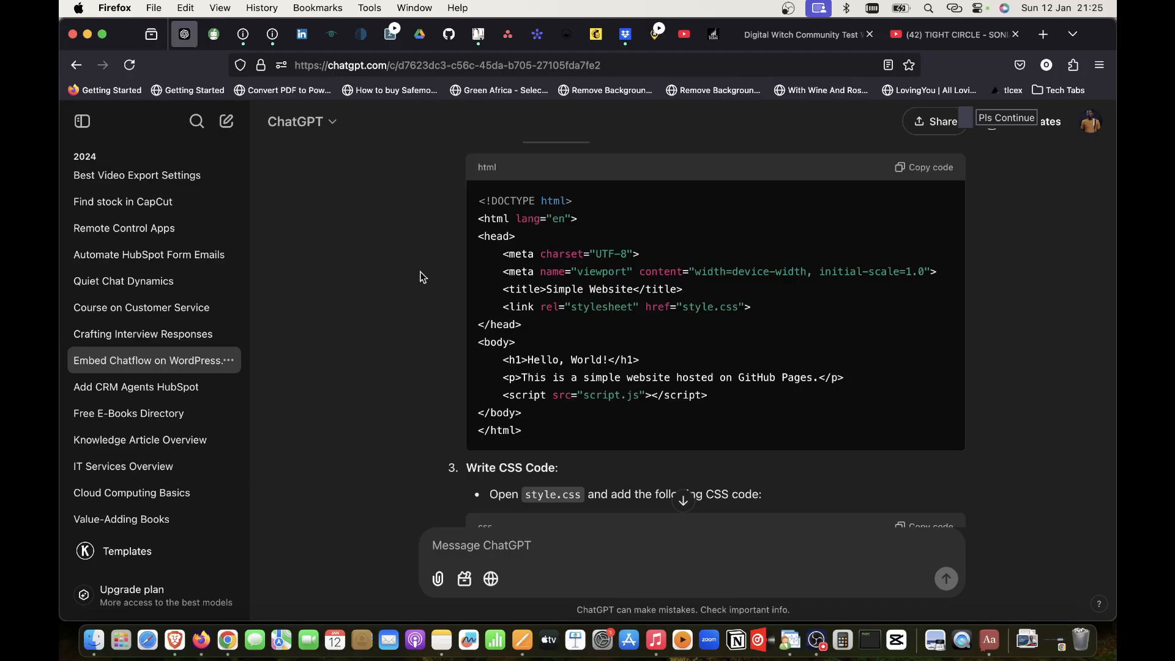
- Review the sample style.css and script.js code, check the Digital Witch Site folder in Finder, and return to the conversation in Firefox
scroll(496, 306, down, 5)
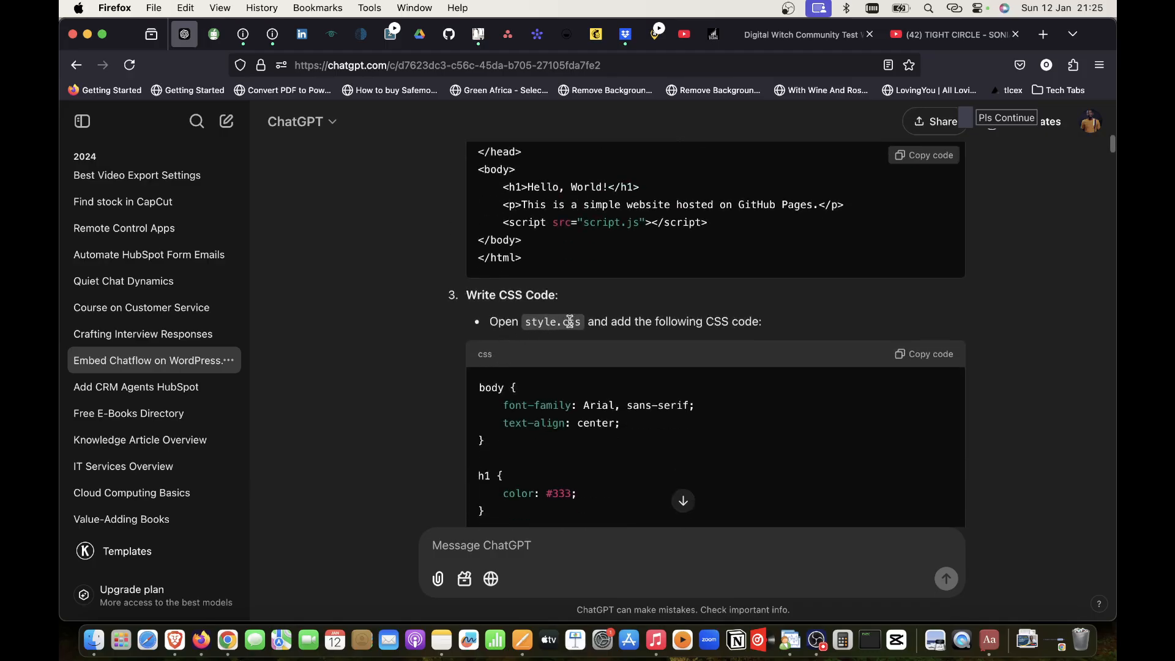
scroll(570, 322, down, 9)
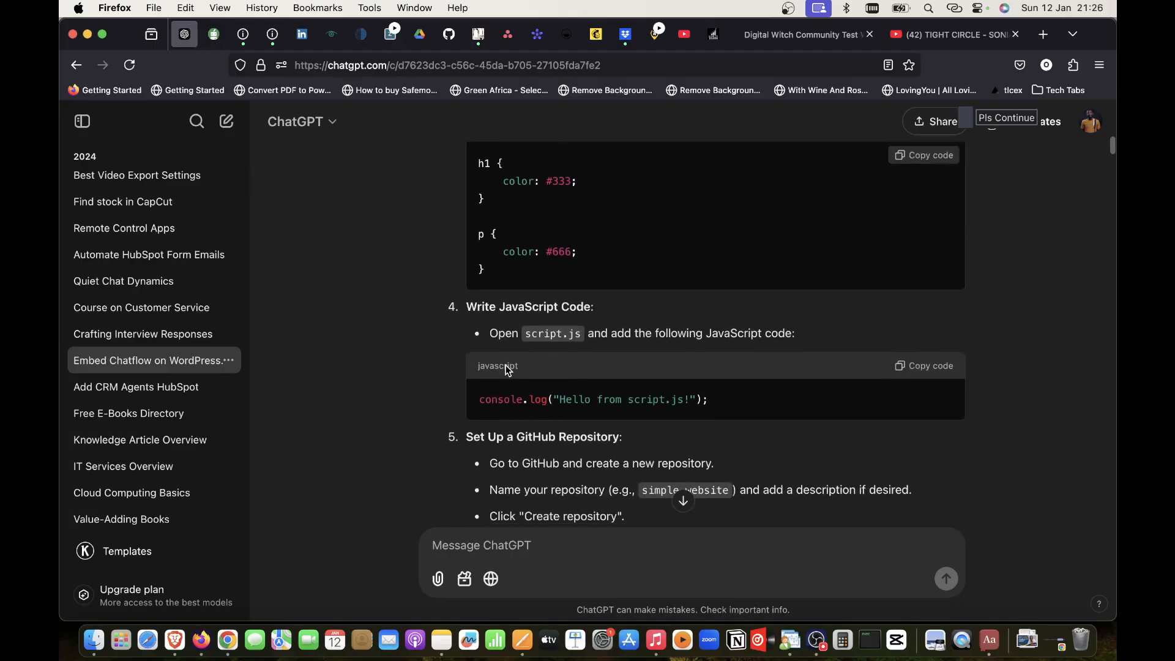
scroll(513, 331, up, 4)
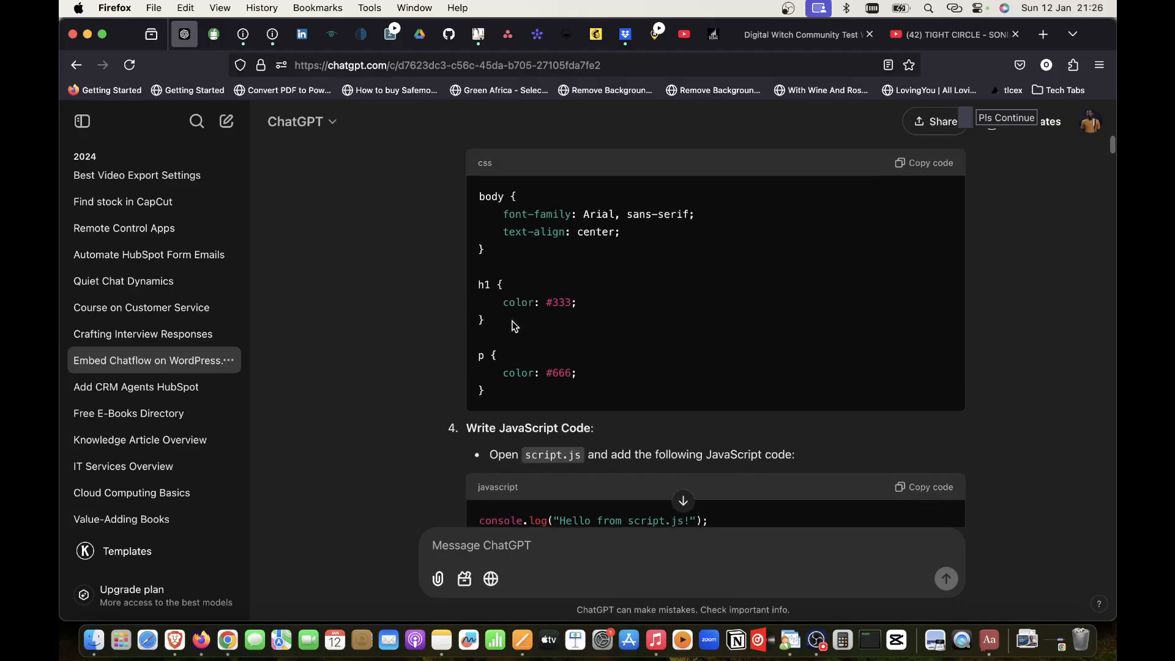
click(98, 611)
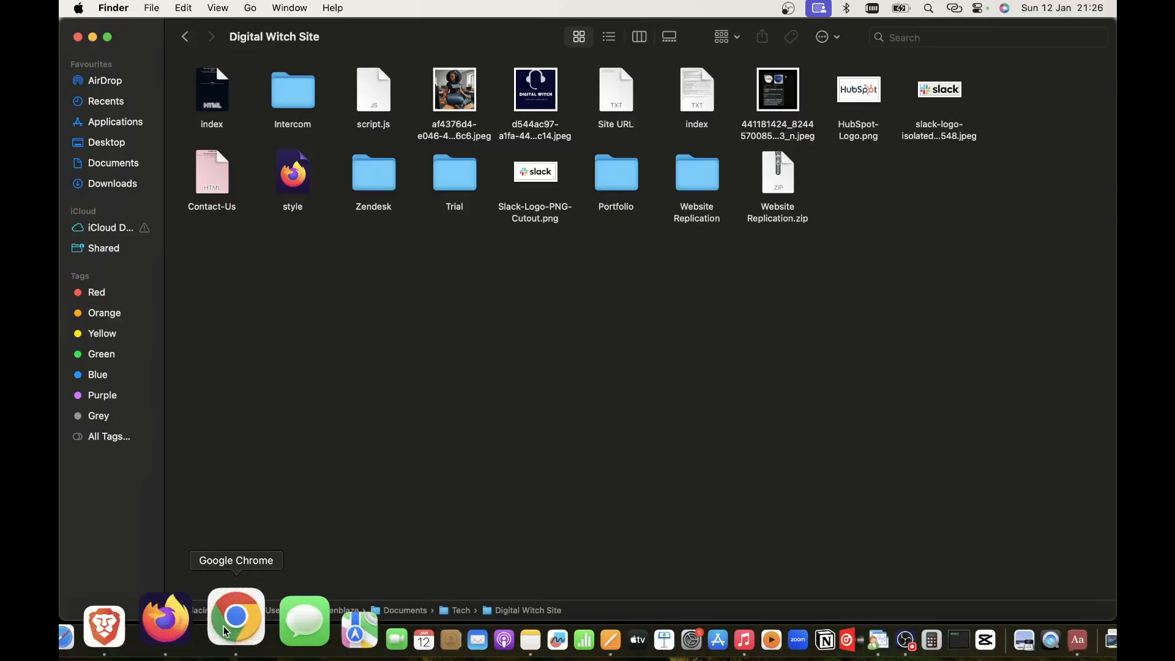
click(197, 612)
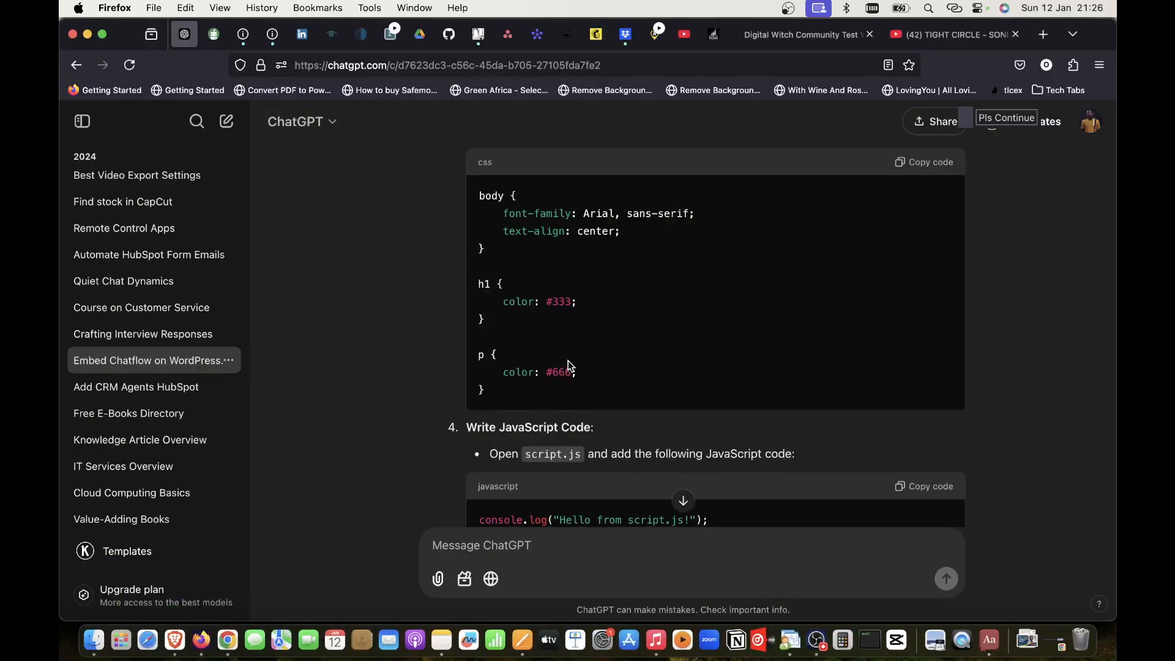
- Examine the HubSpot embed code in the DigitalWitch repository's index.html on GitHub, comparing the file with the live test website
scroll(568, 361, down, 3)
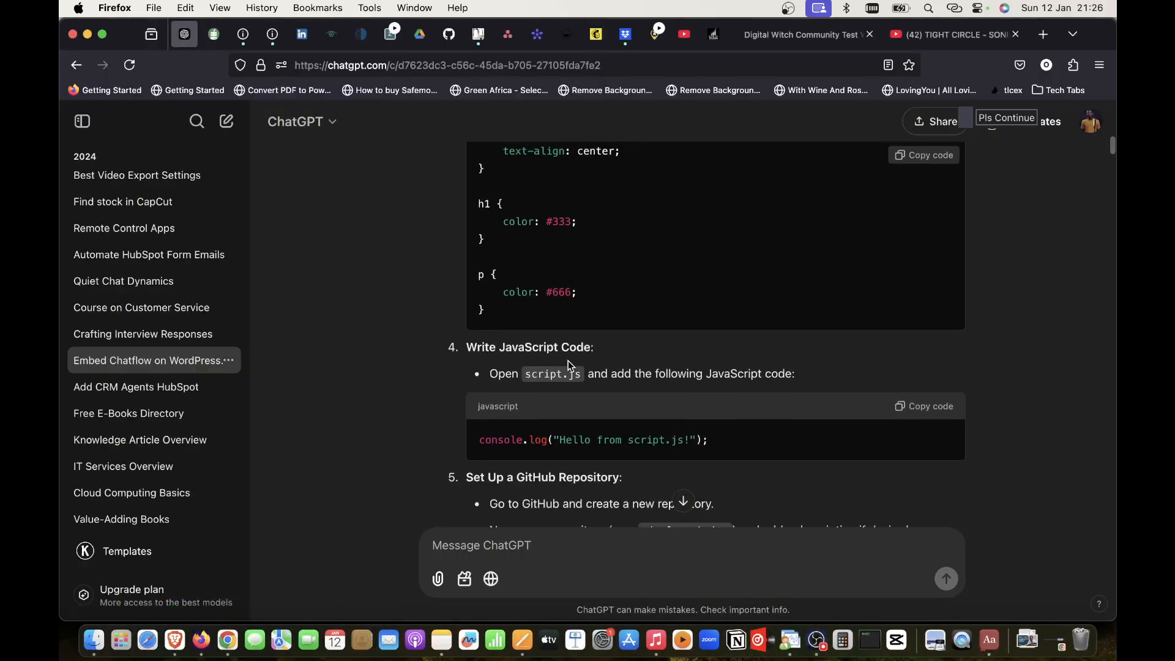
click(449, 34)
scroll(451, 409, down, 15)
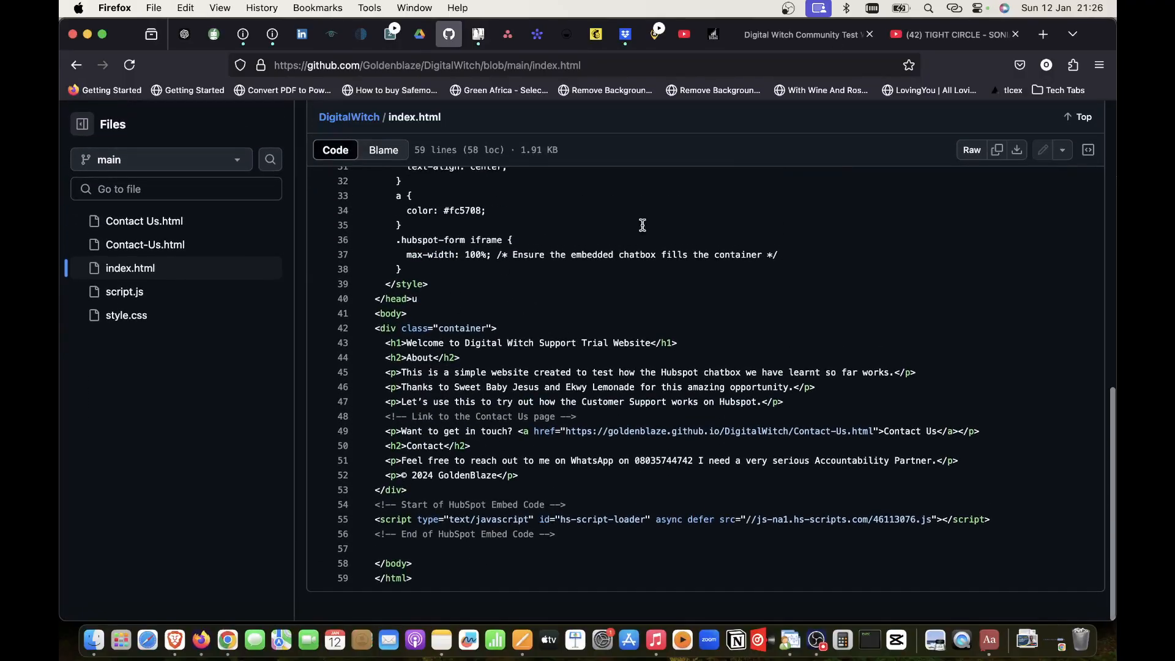
click(802, 35)
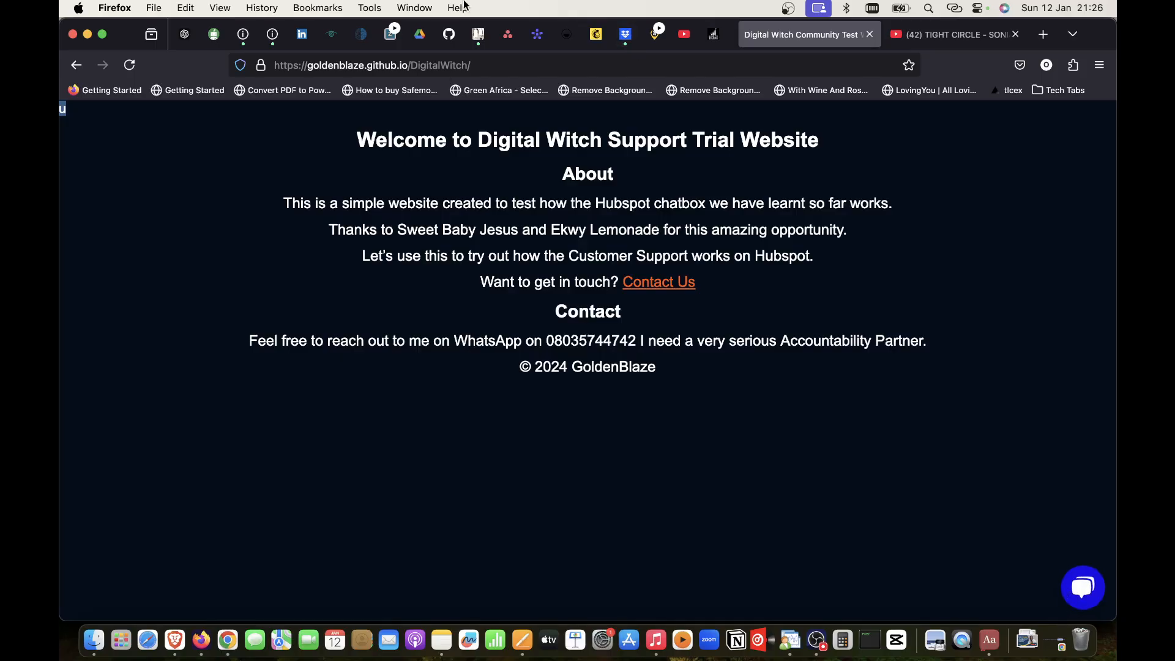
click(449, 34)
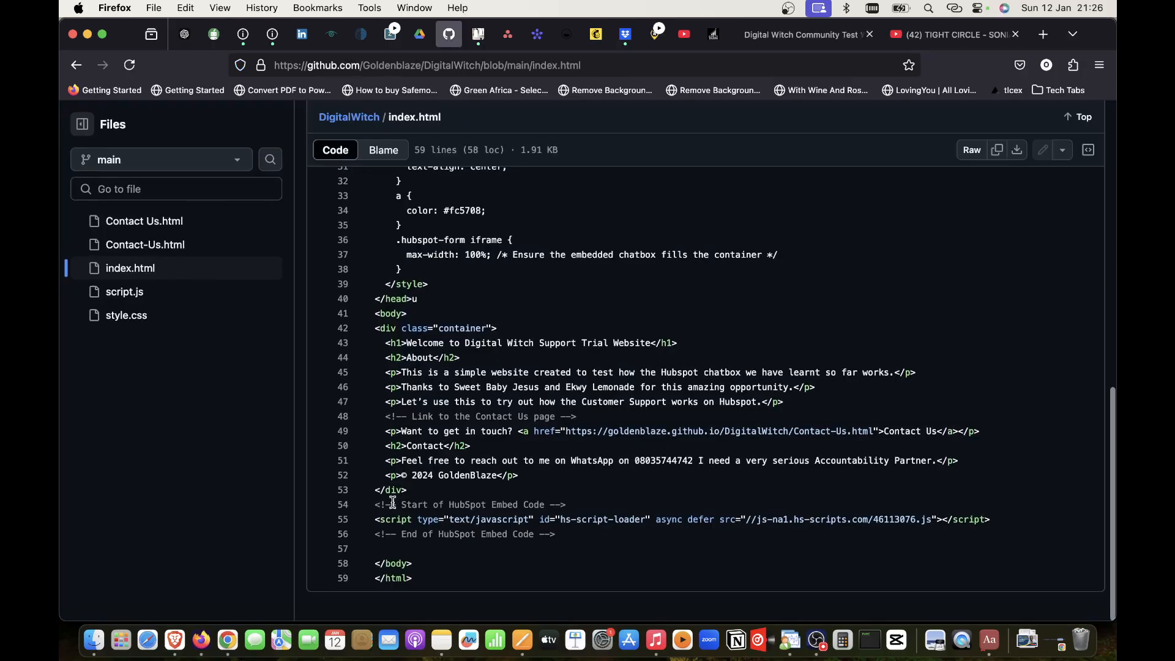
drag(376, 502, 560, 534)
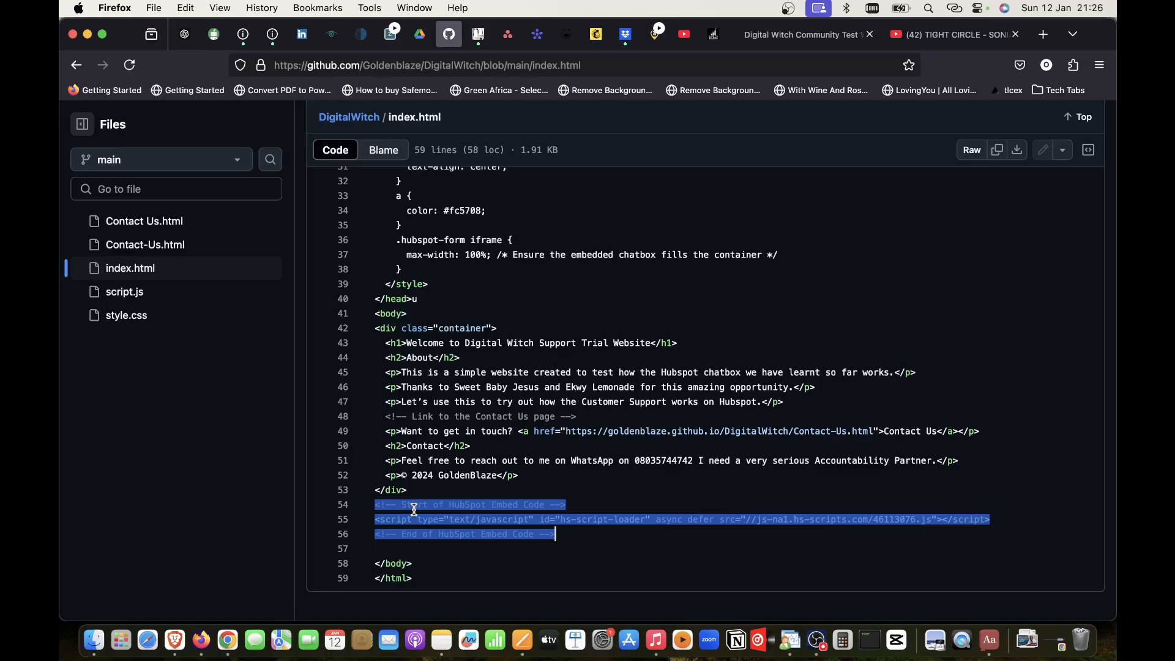
click(573, 538)
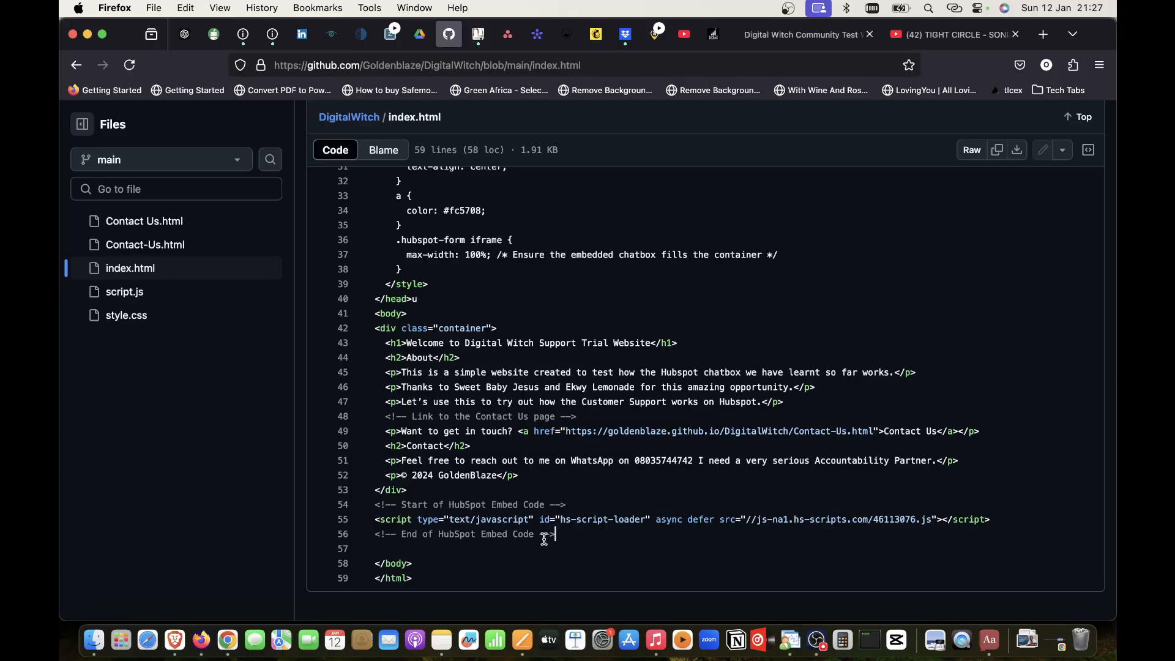
- Show the past chats in the test website's chat widget and relate the widget to the HubSpot embed code in index.html
click(772, 37)
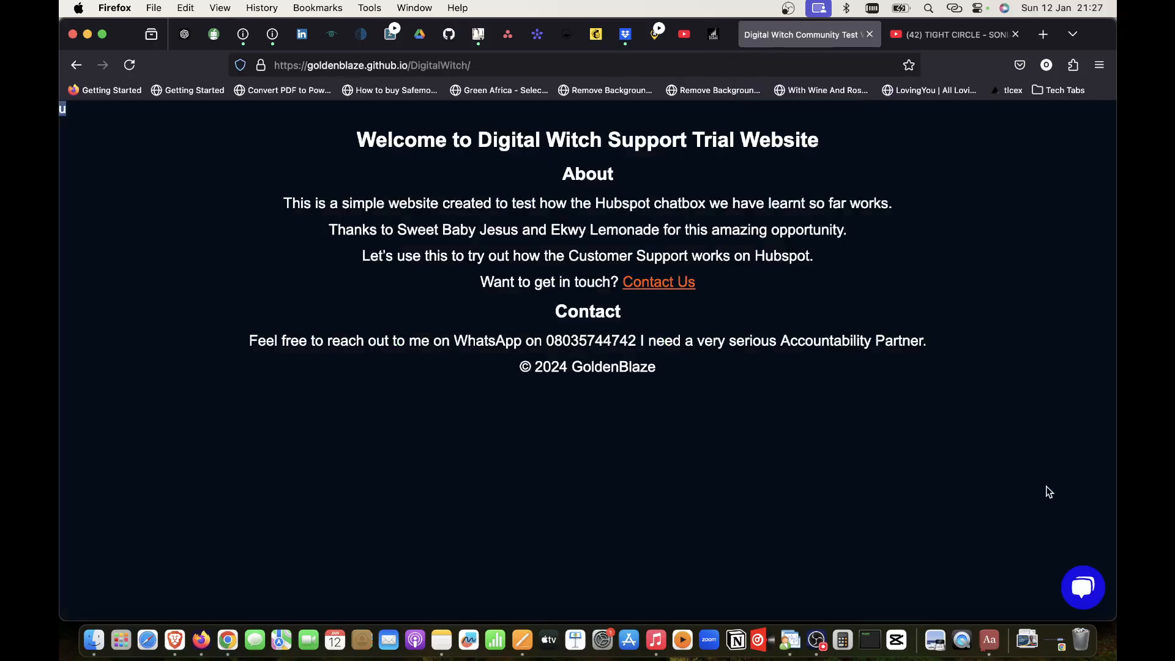
click(1083, 587)
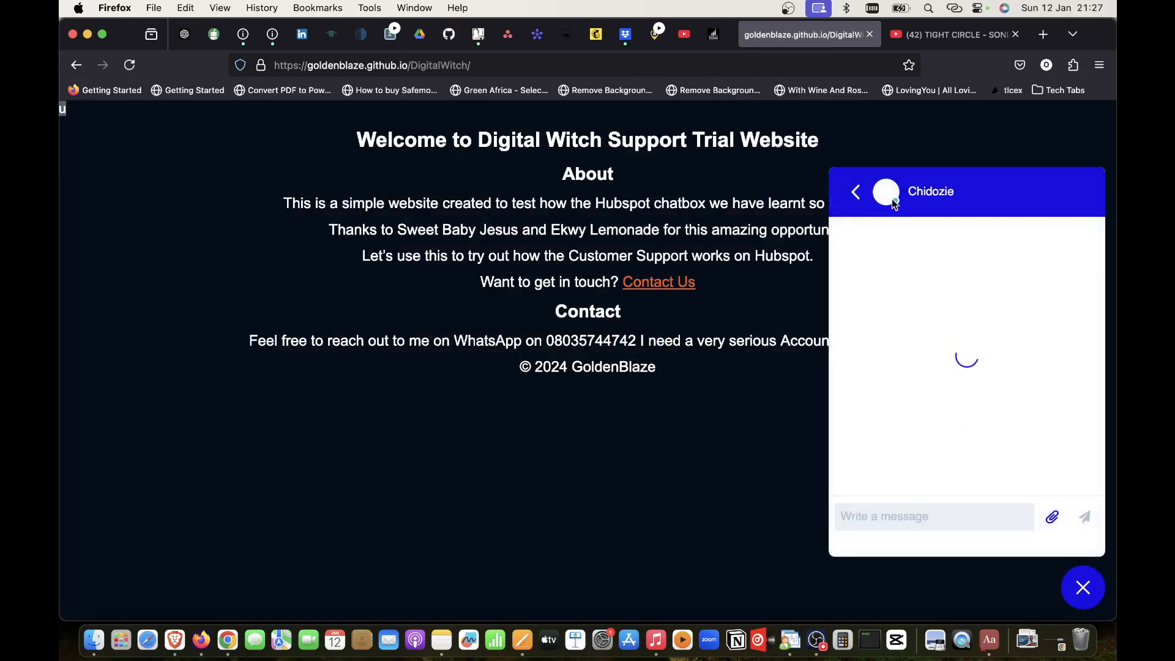
click(854, 192)
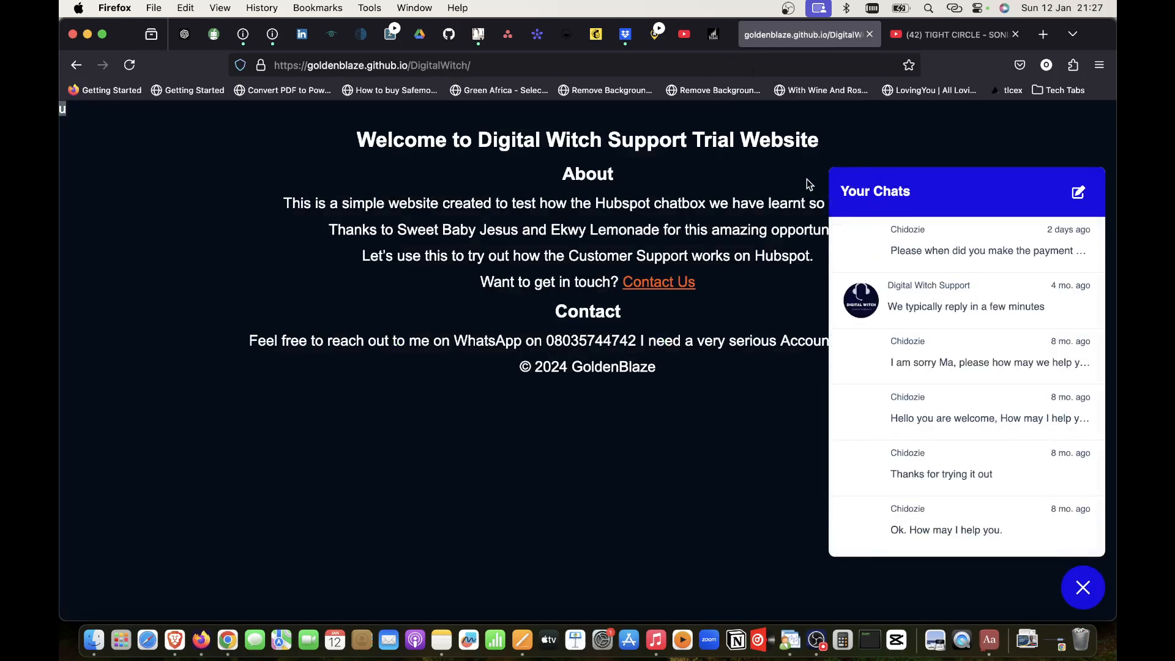
click(448, 35)
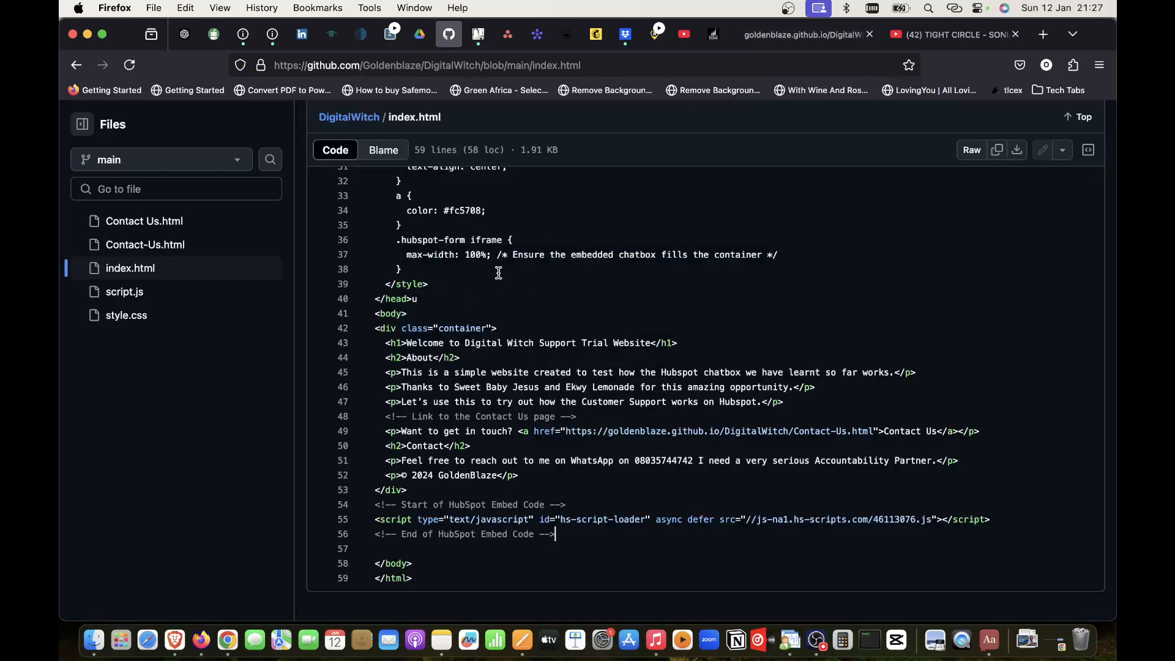
click(759, 39)
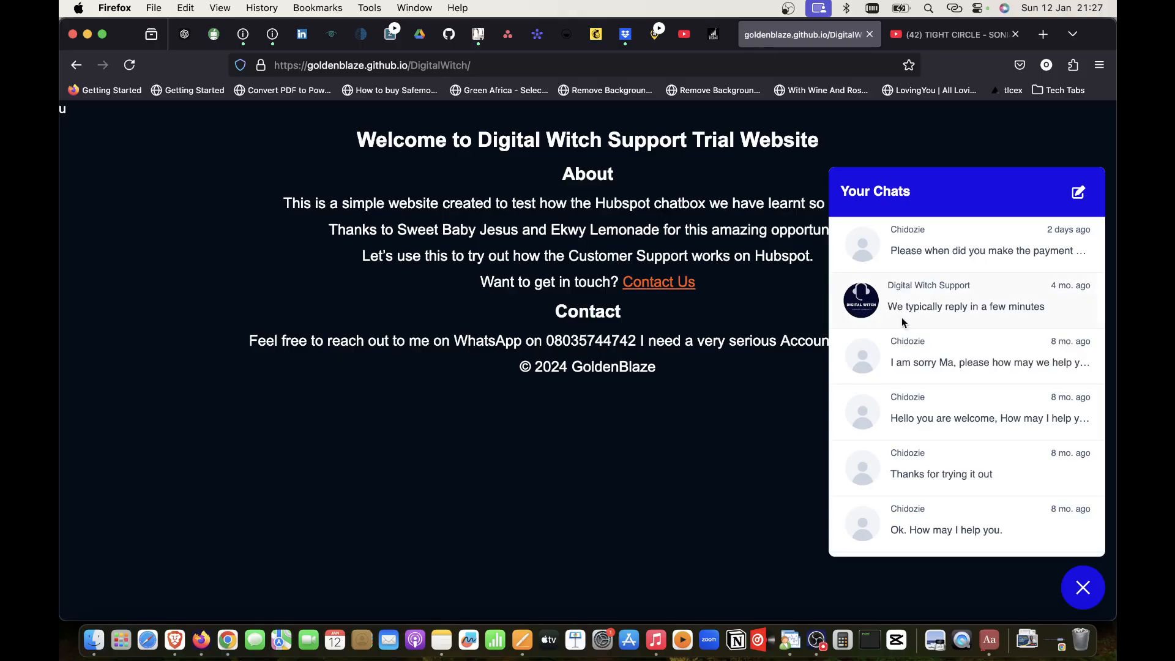
click(449, 34)
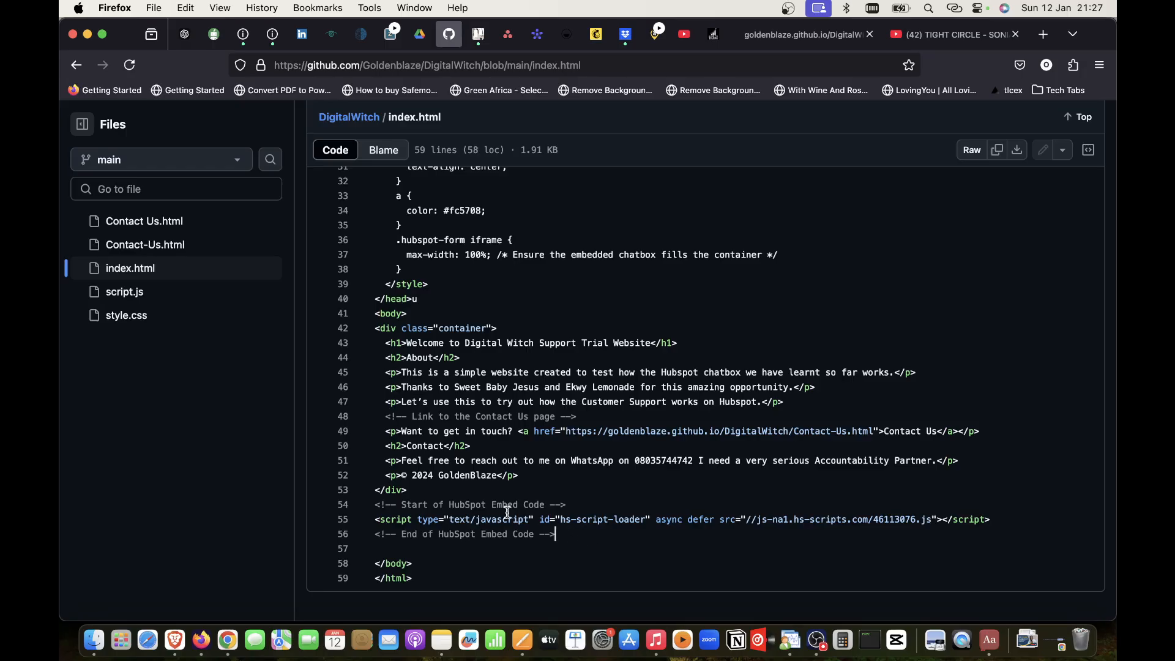
drag(371, 503, 630, 538)
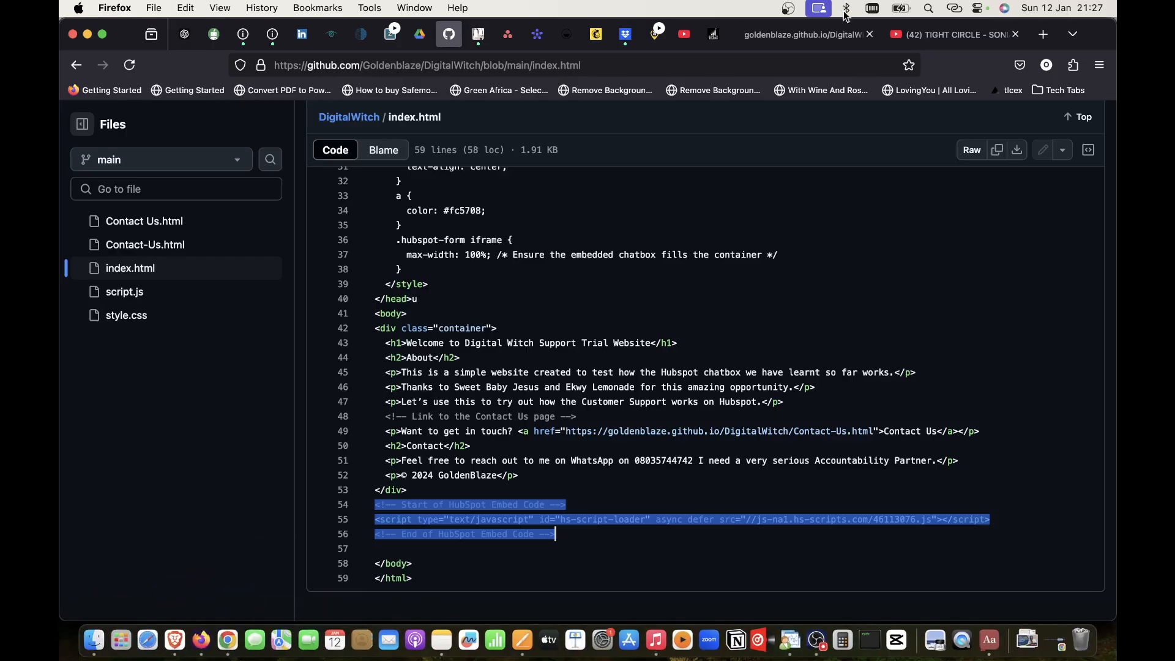
click(796, 38)
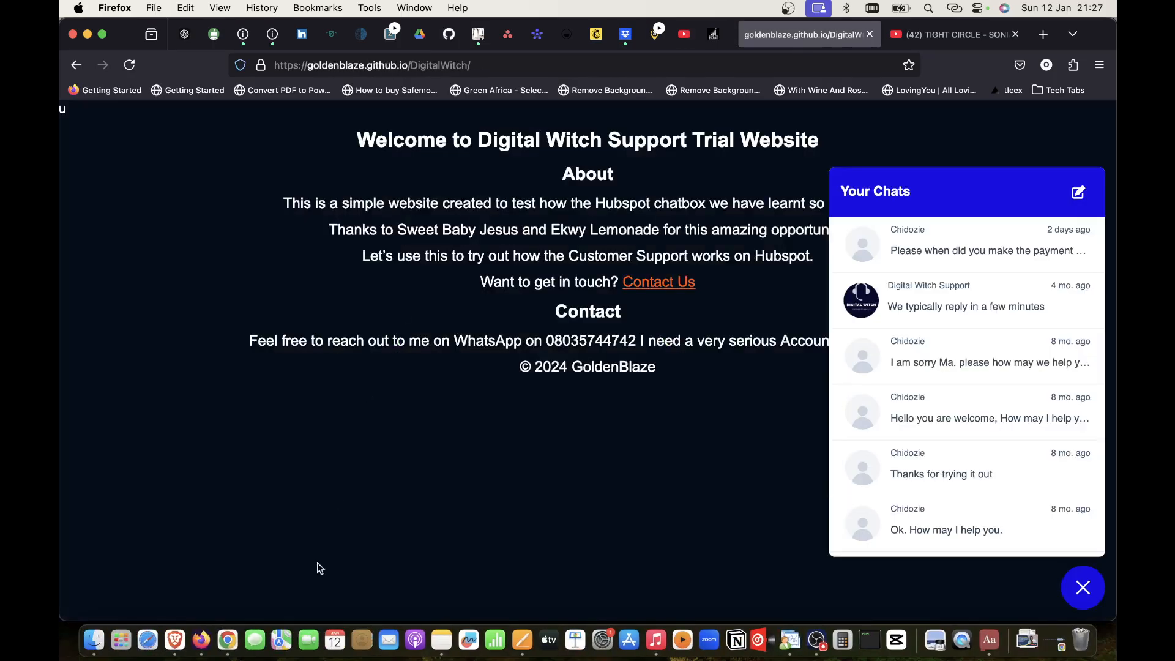
- Switch to HubSpot in Chrome, turn off the November 9, 2024 chatflow and delete it
click(229, 639)
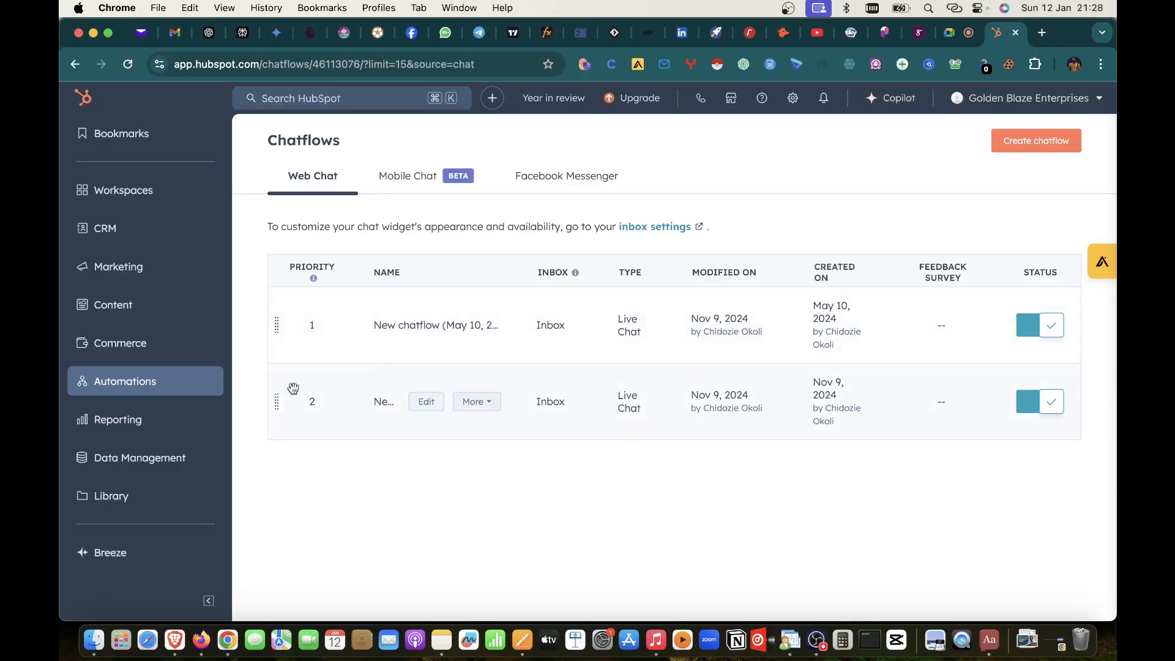
click(1049, 408)
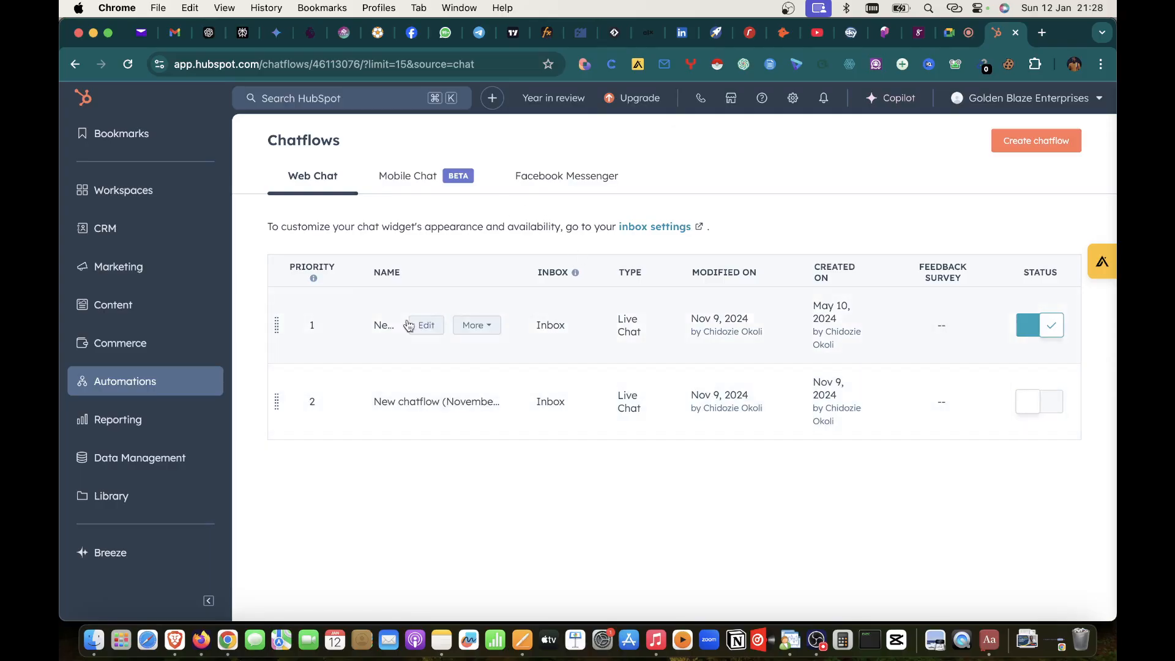
click(477, 401)
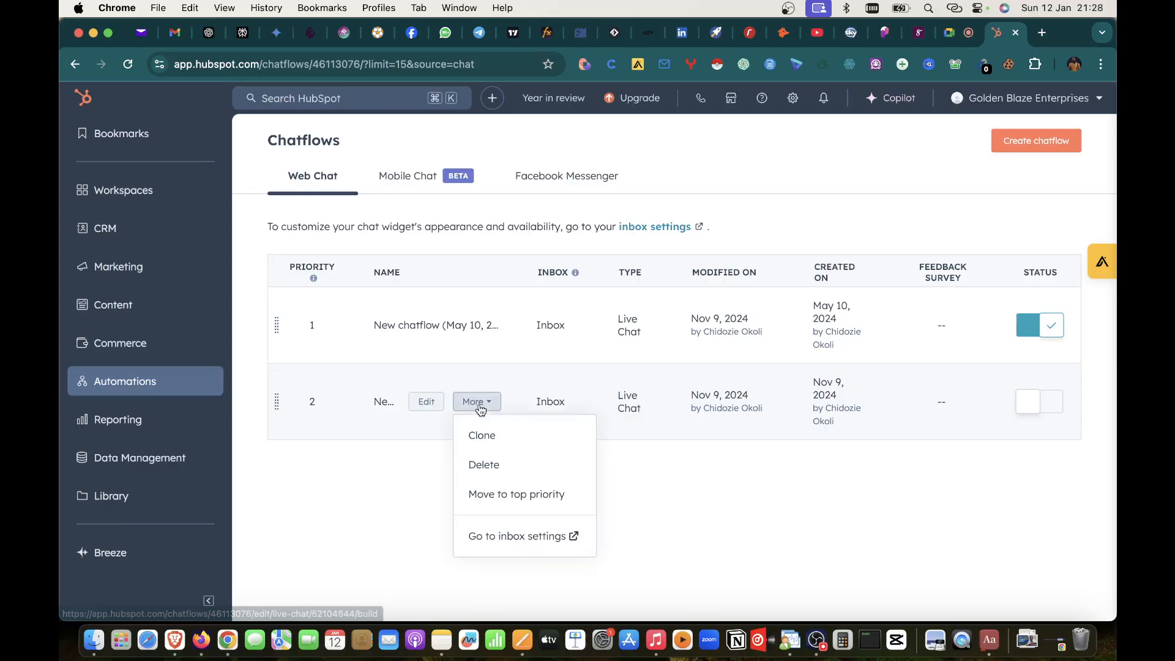
click(488, 464)
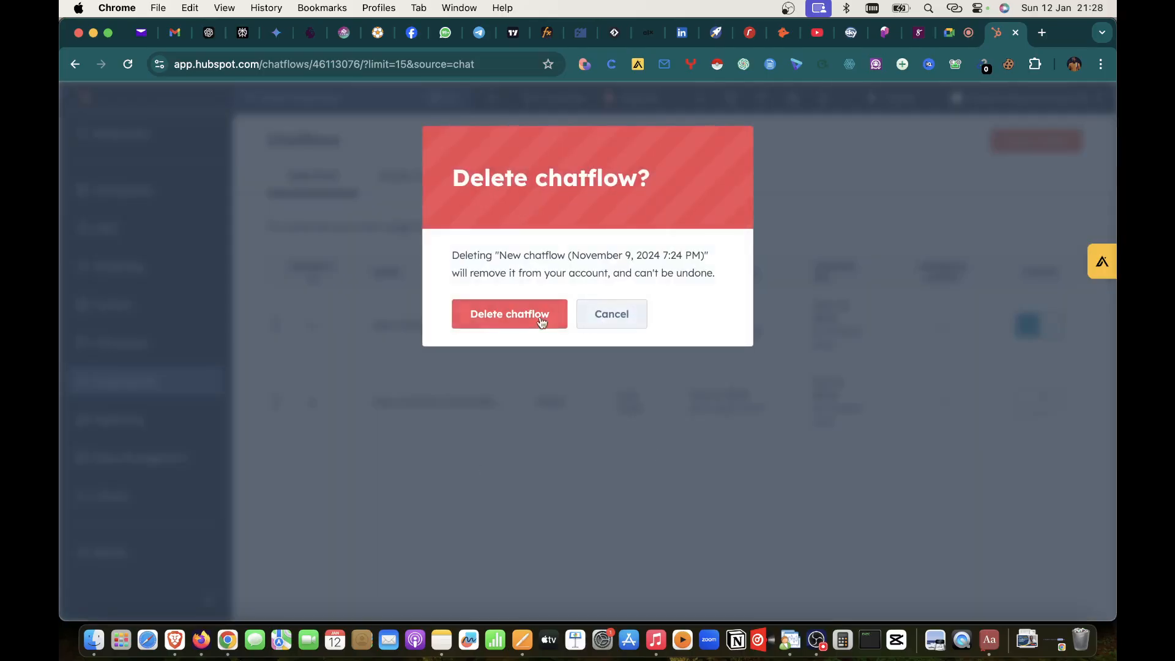
click(524, 317)
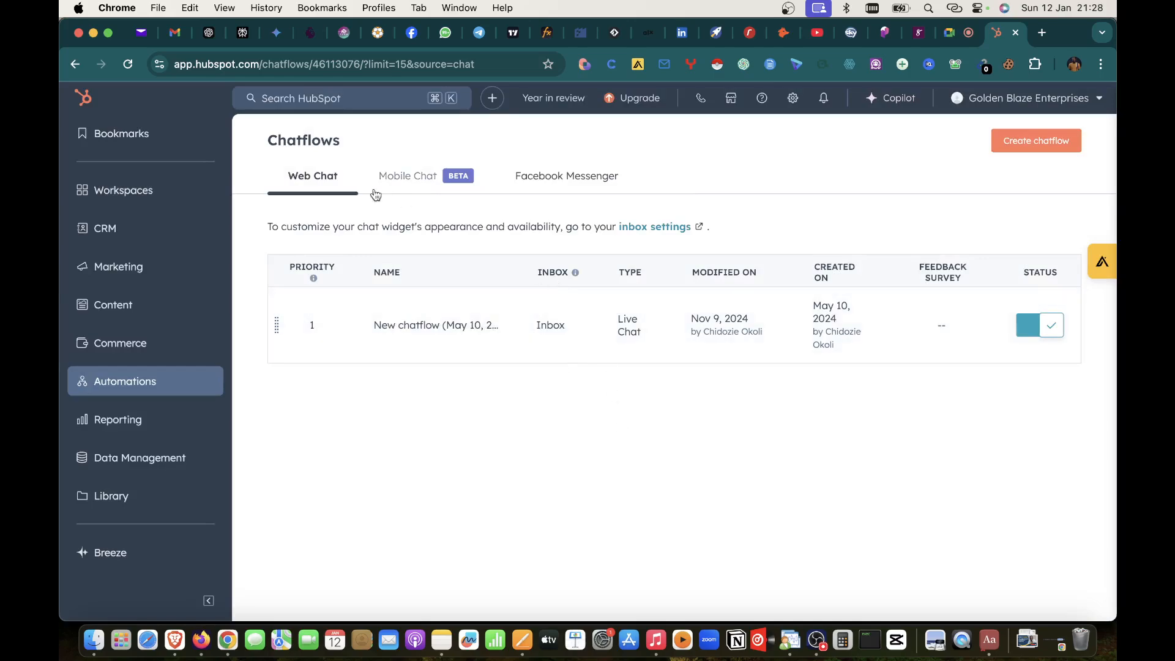
- Start creating a new chatflow and choose Website as its channel, checking the Google Meet call in between
mouse_move(135, 390)
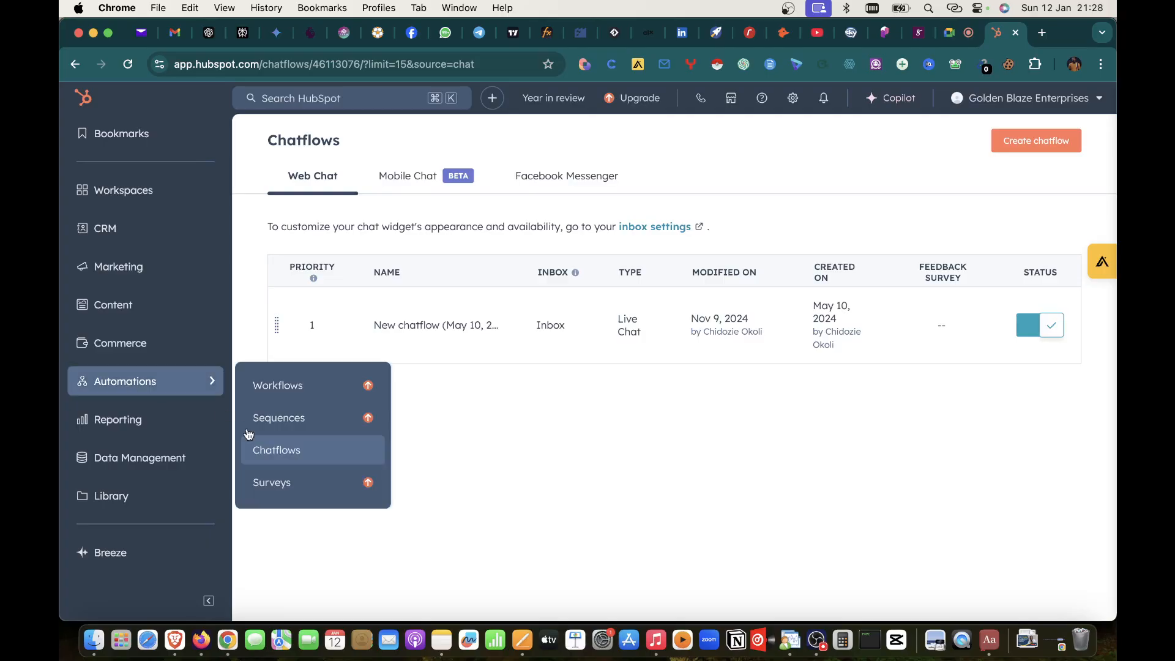
click(1024, 140)
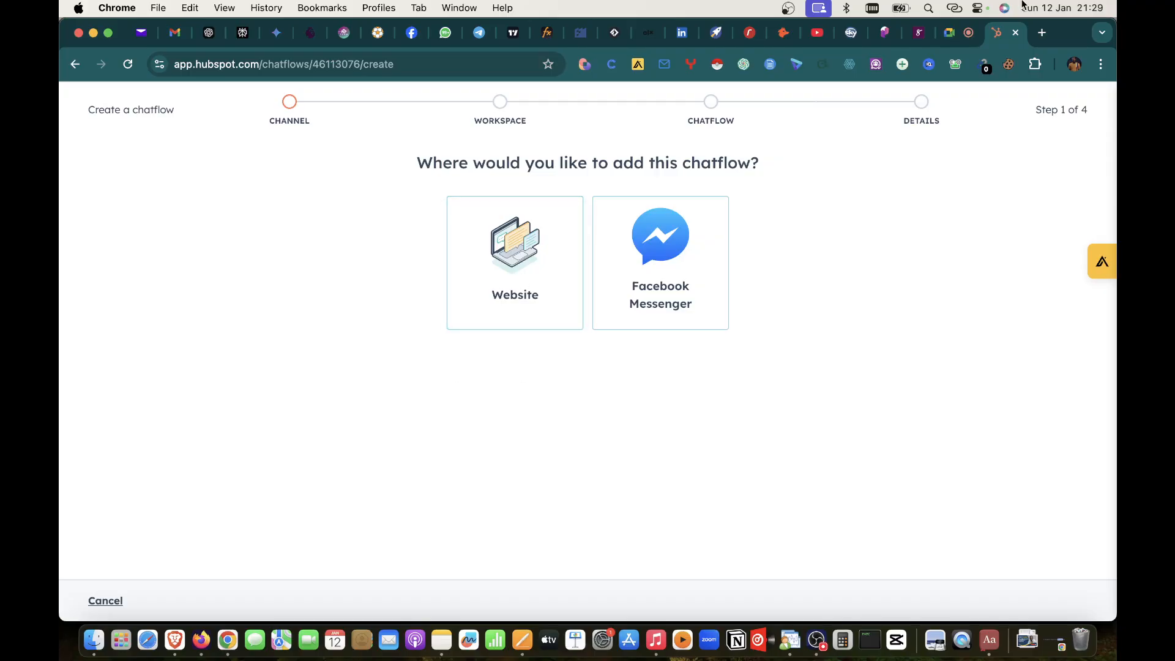
click(974, 31)
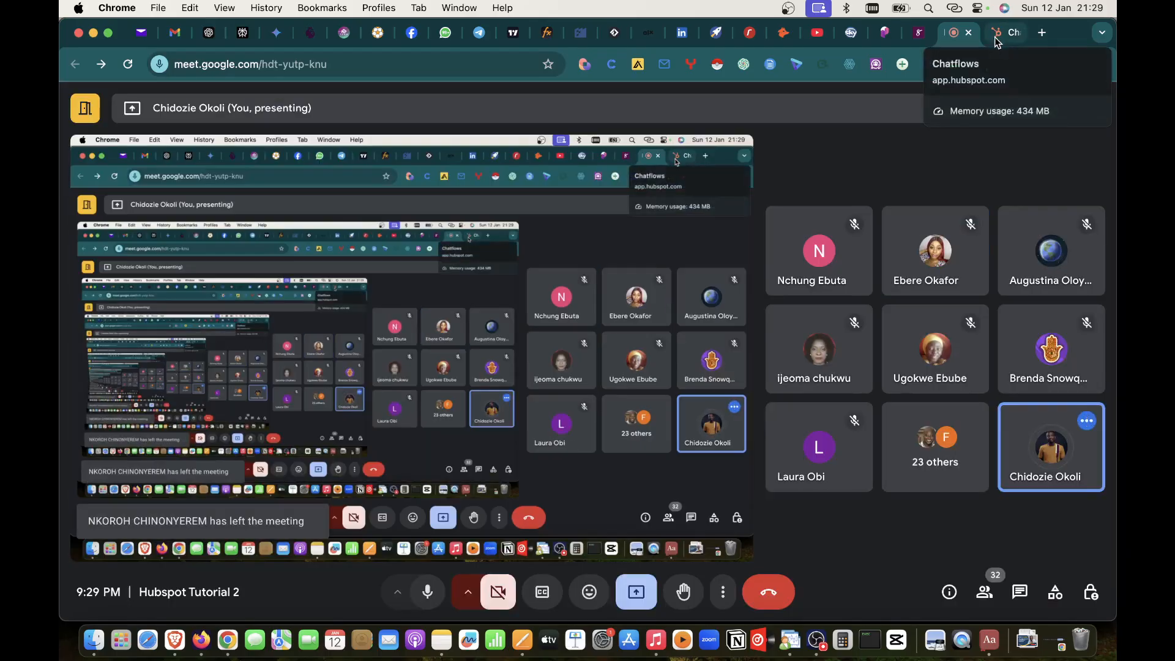
click(997, 38)
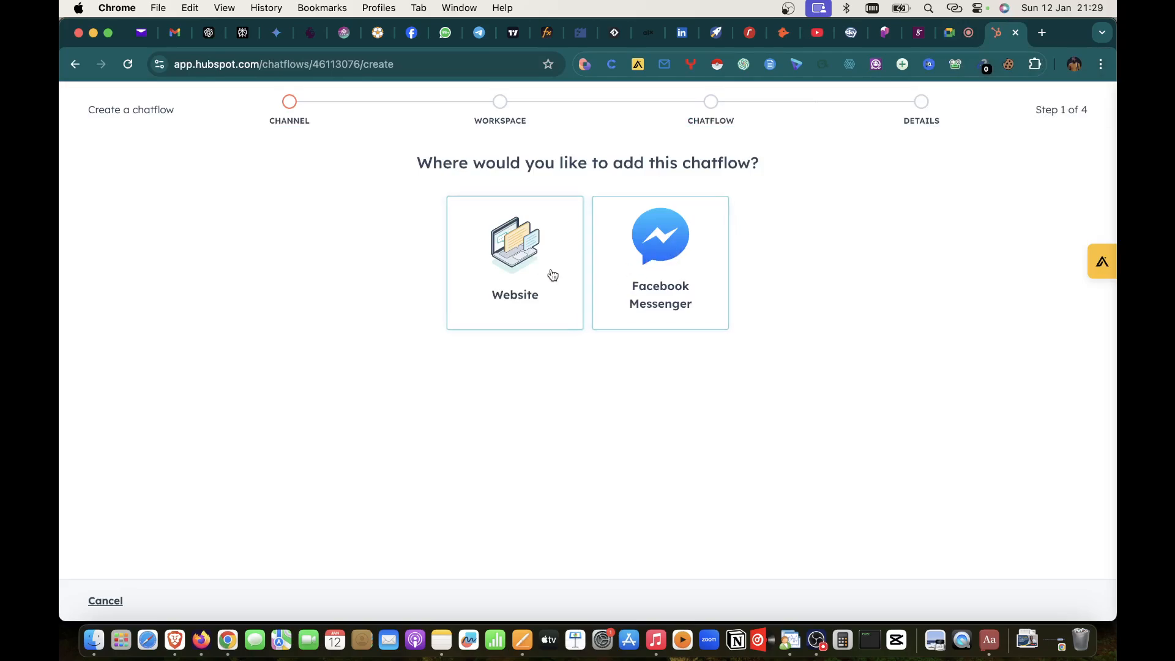
click(532, 263)
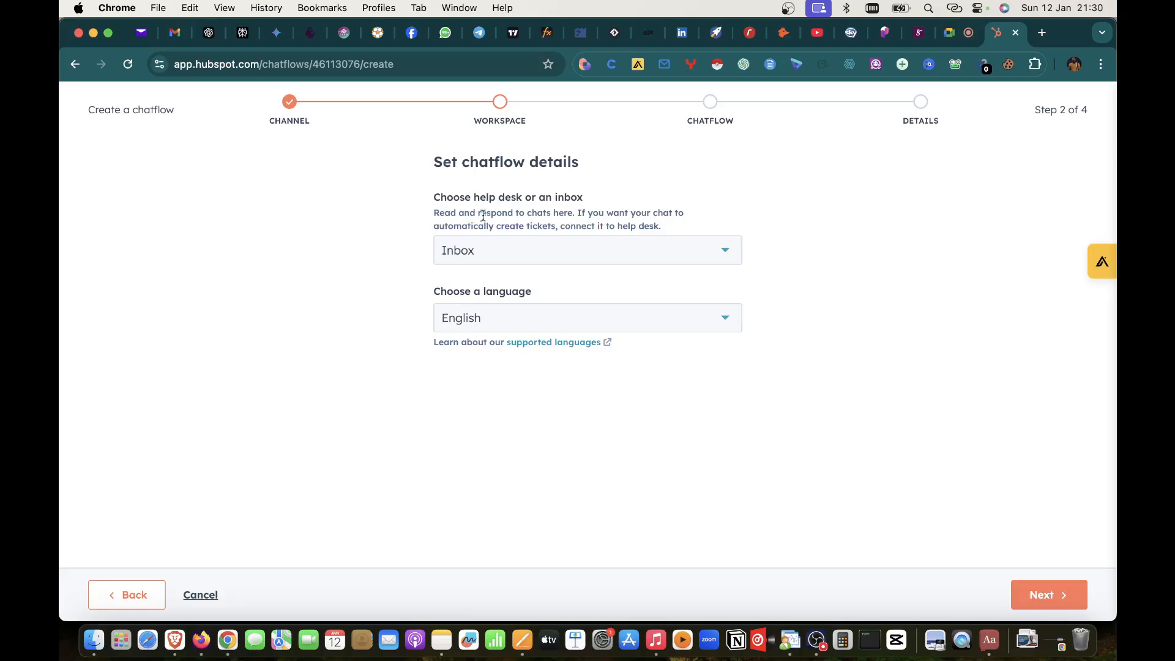
- Keep Inbox and English as the chatflow details and create it as a Live Agent chatflow
click(503, 256)
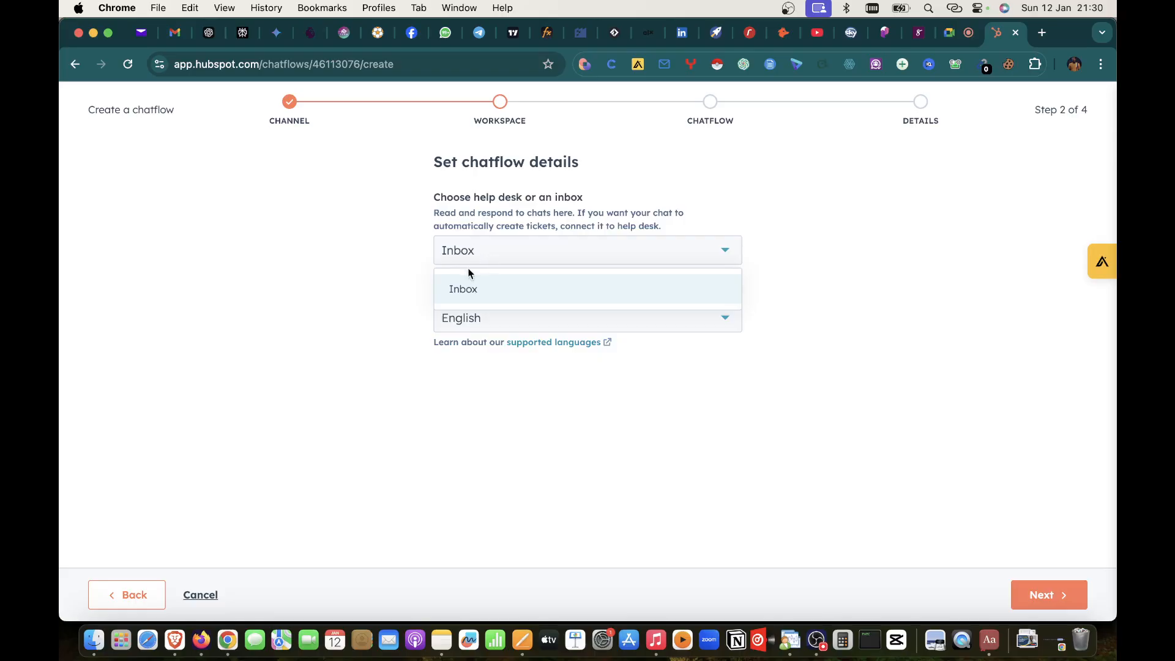
click(467, 277)
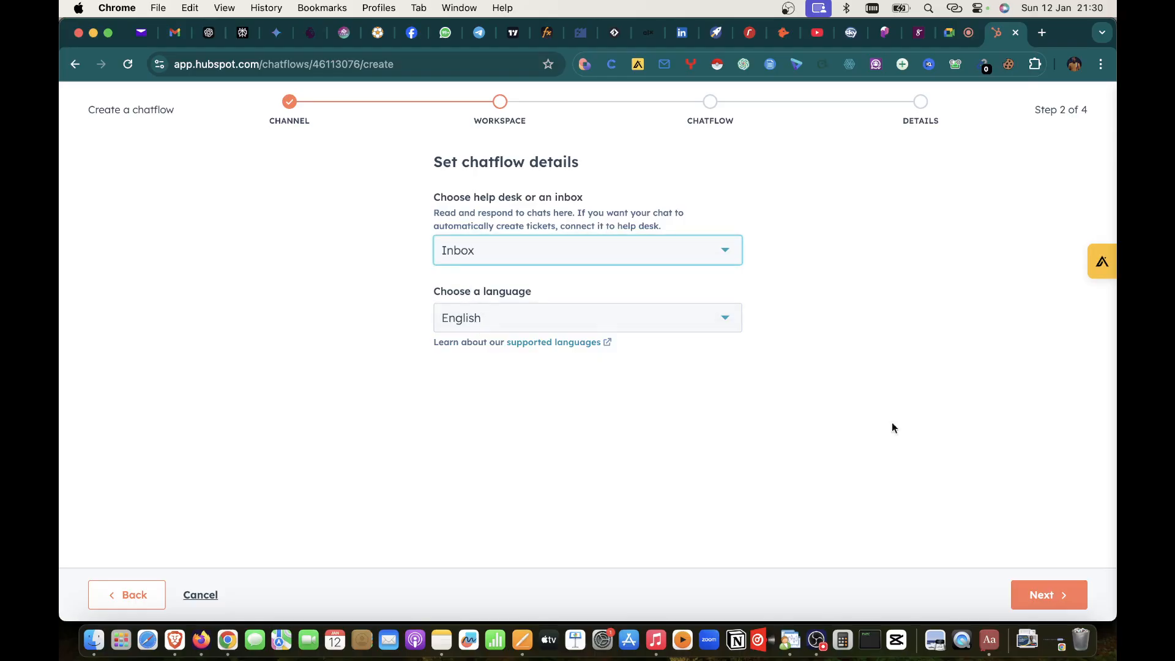
click(1058, 597)
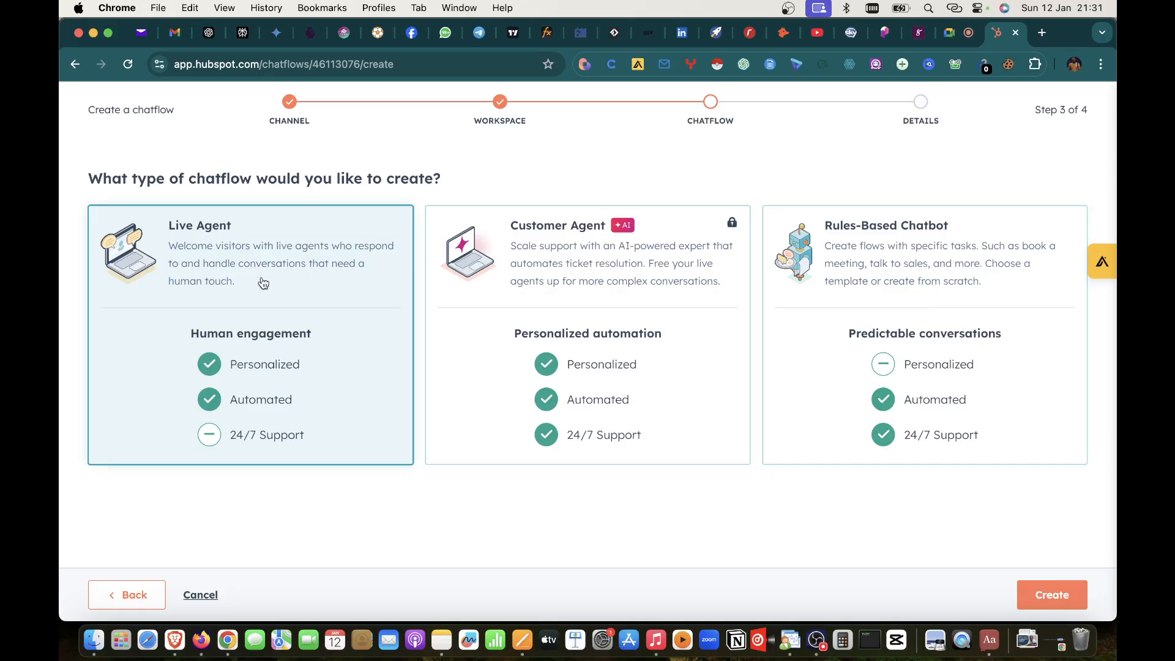
click(1039, 602)
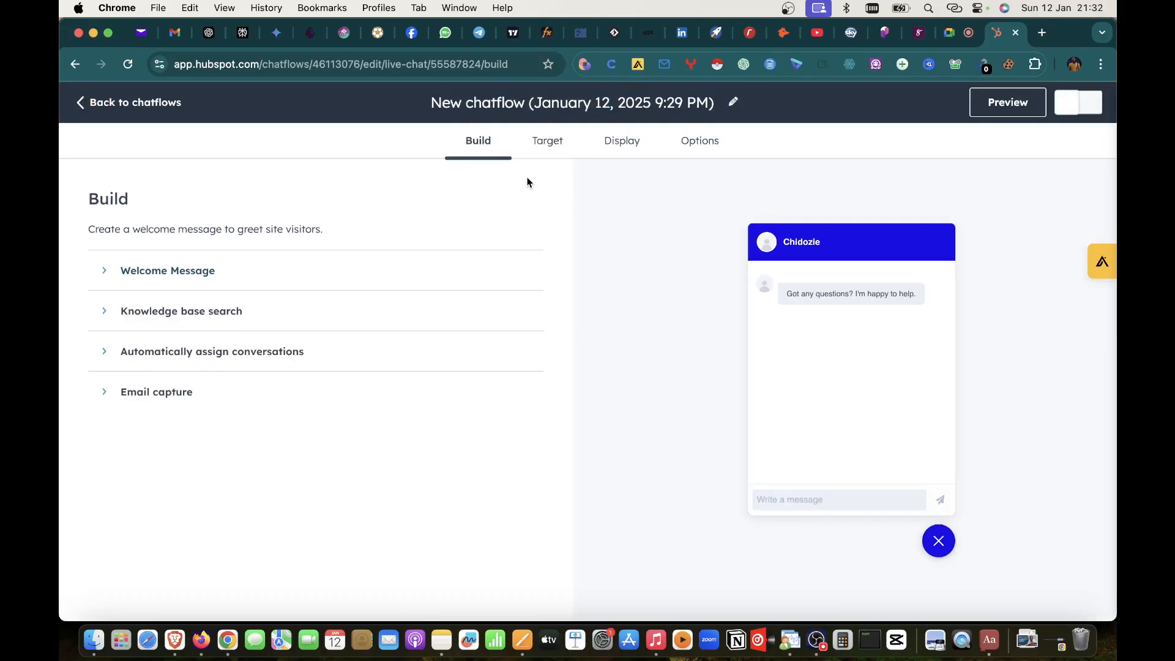
- Check the Google Meet call, dismissing the raised-hand notification and looking at the participants
click(969, 32)
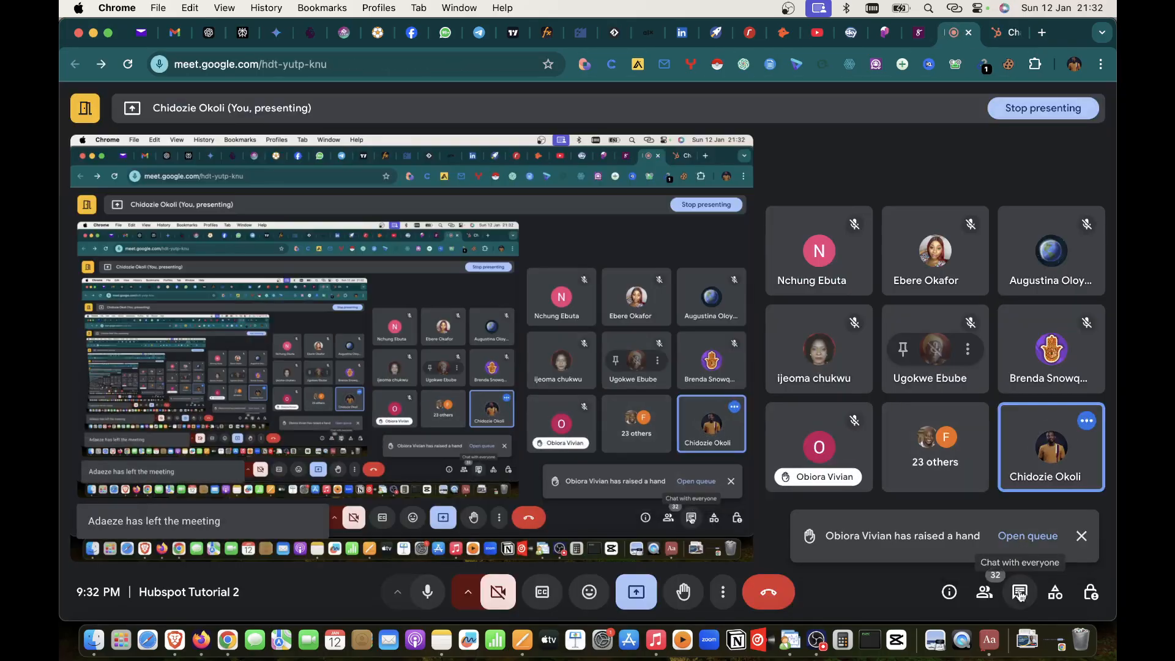
click(1081, 536)
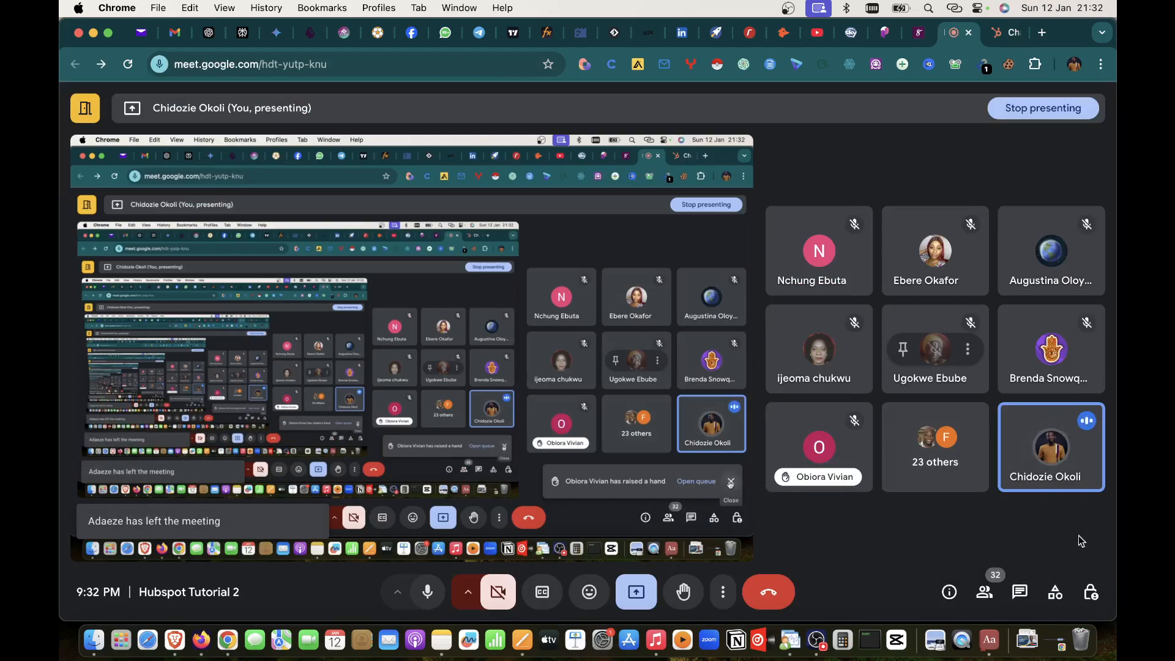
click(1003, 31)
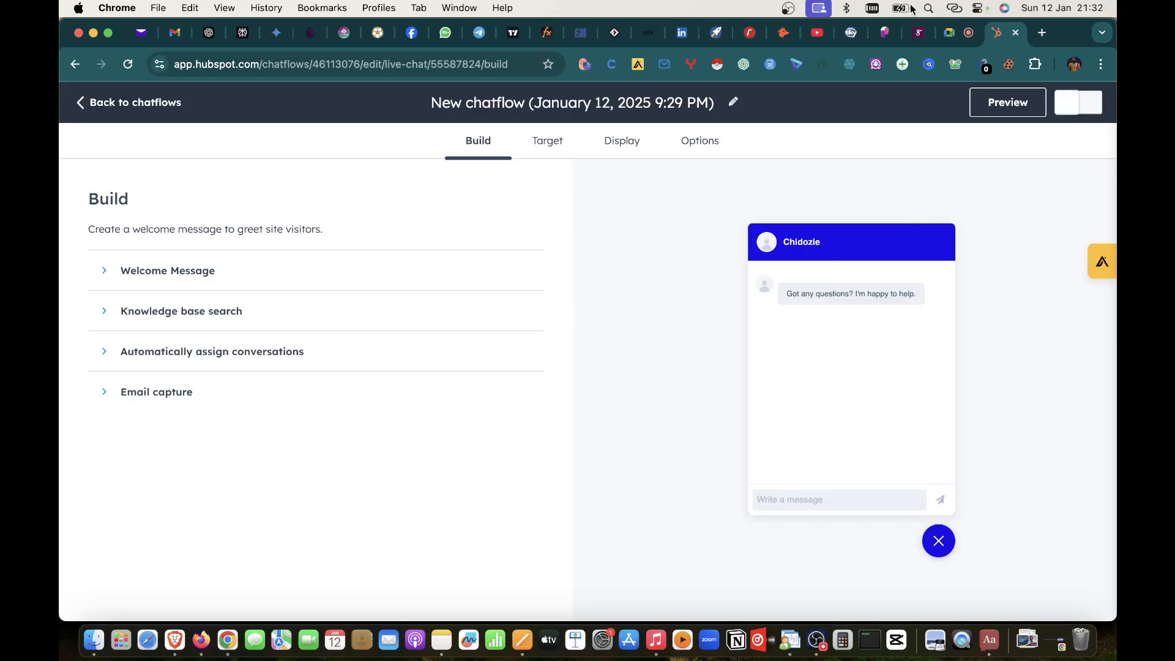
click(961, 32)
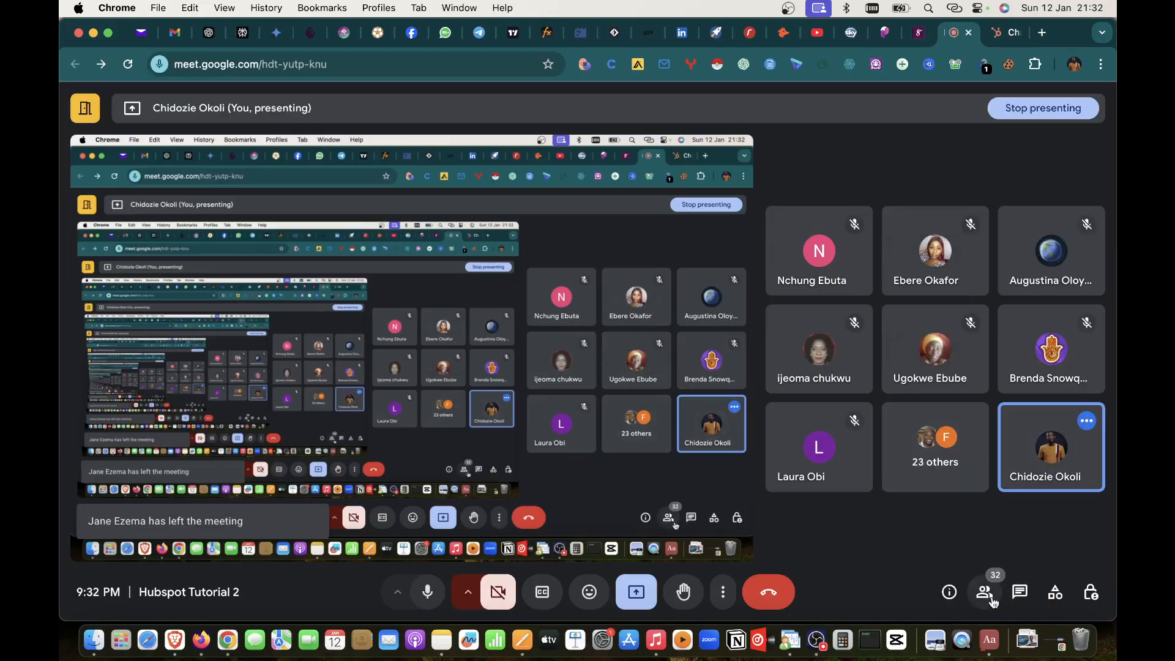
click(985, 593)
click(986, 593)
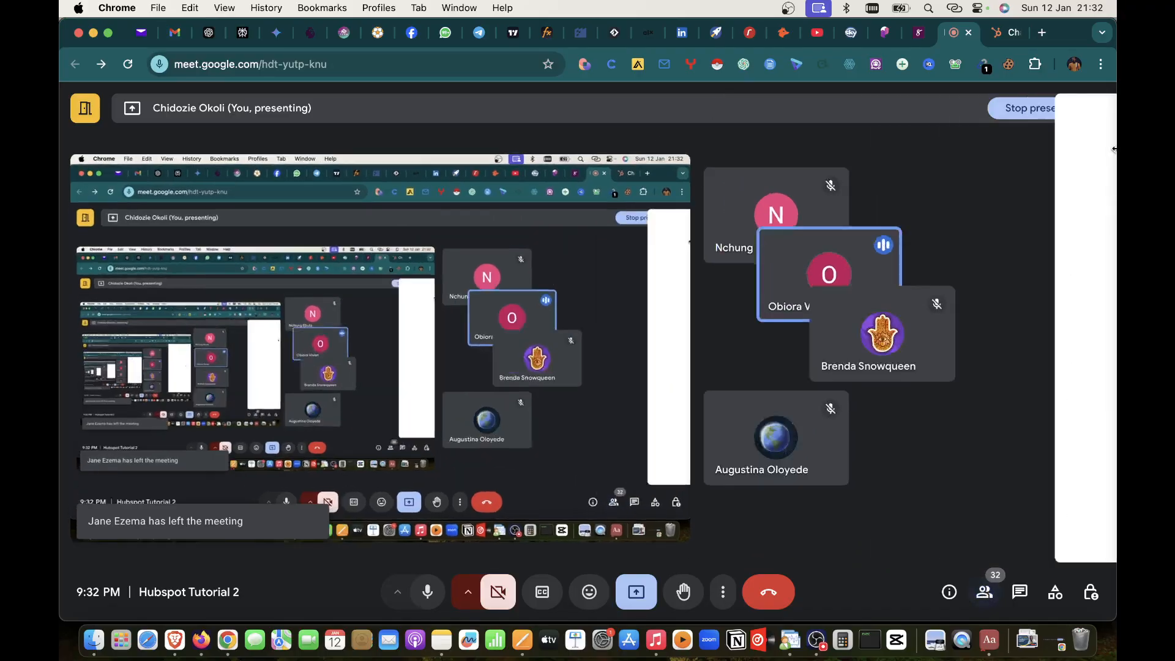
- Open the chatflow's Welcome Message settings in HubSpot and compare them with a new chat on the Firefox test website
click(1014, 36)
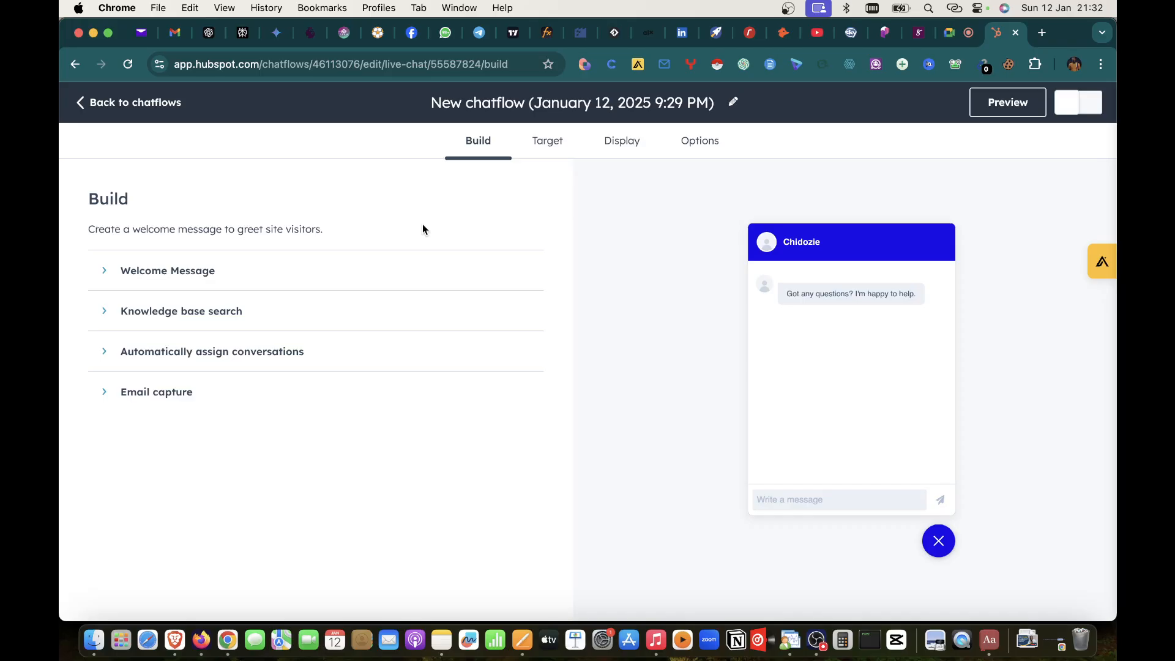
click(192, 271)
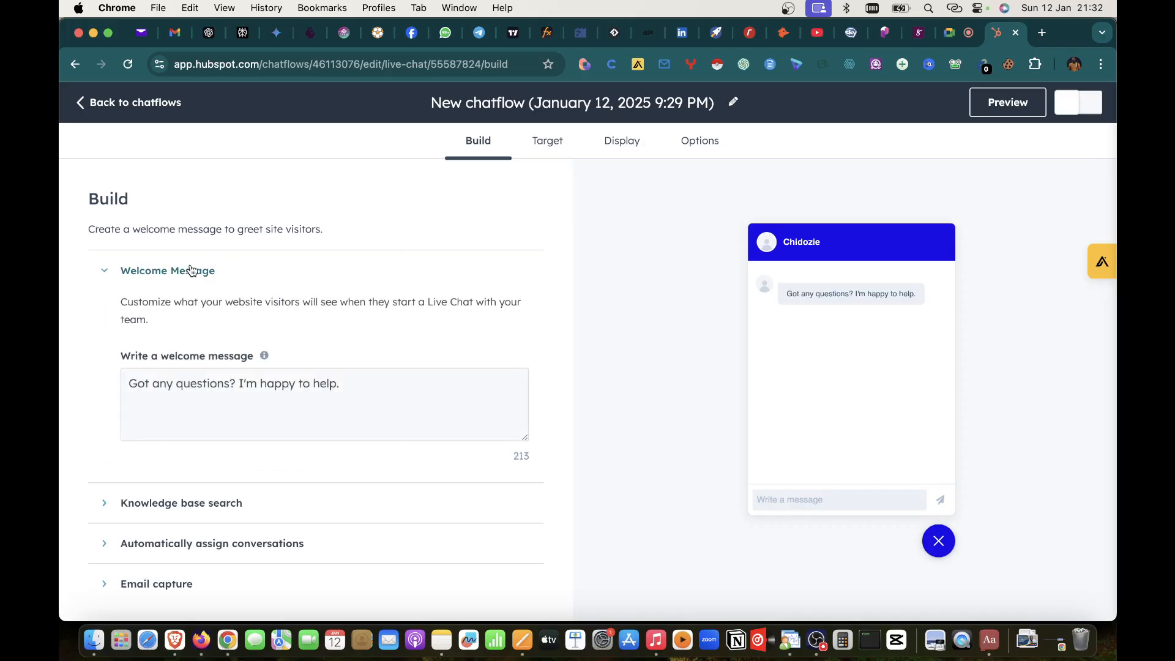
click(204, 629)
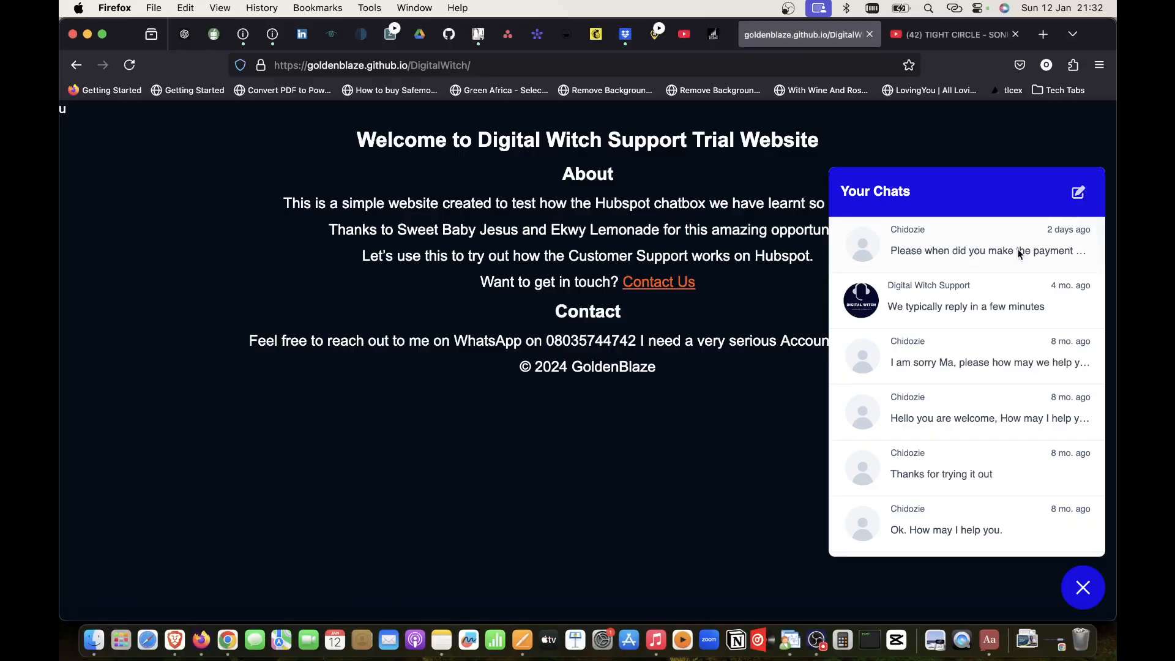
right_click(979, 240)
click(980, 195)
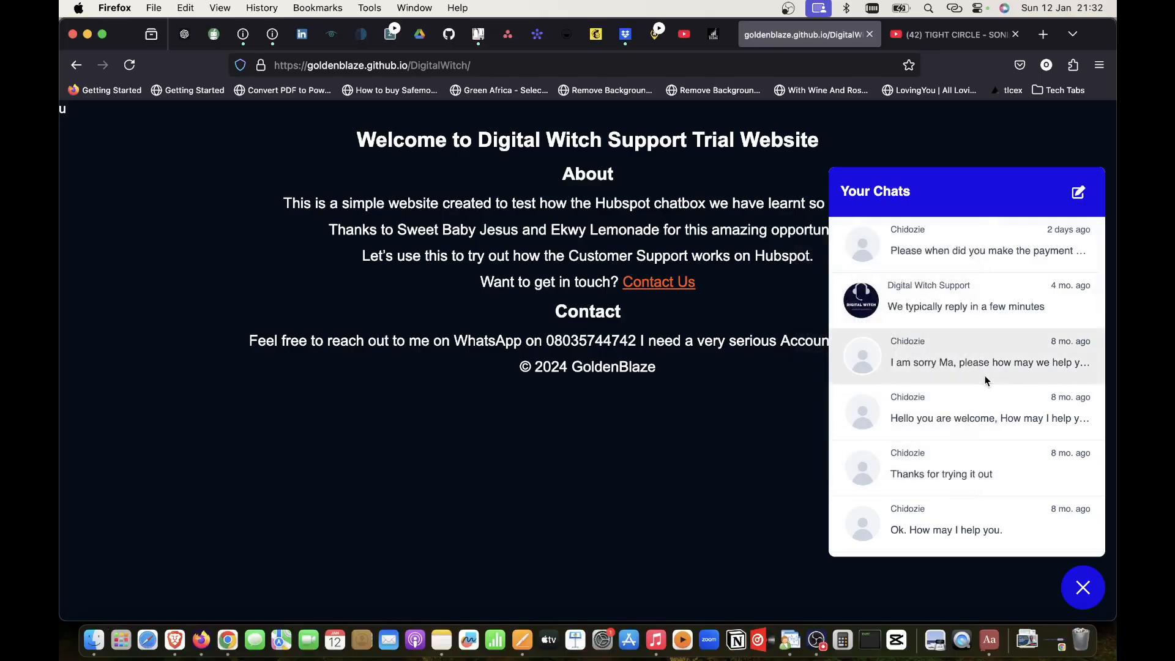
click(1078, 195)
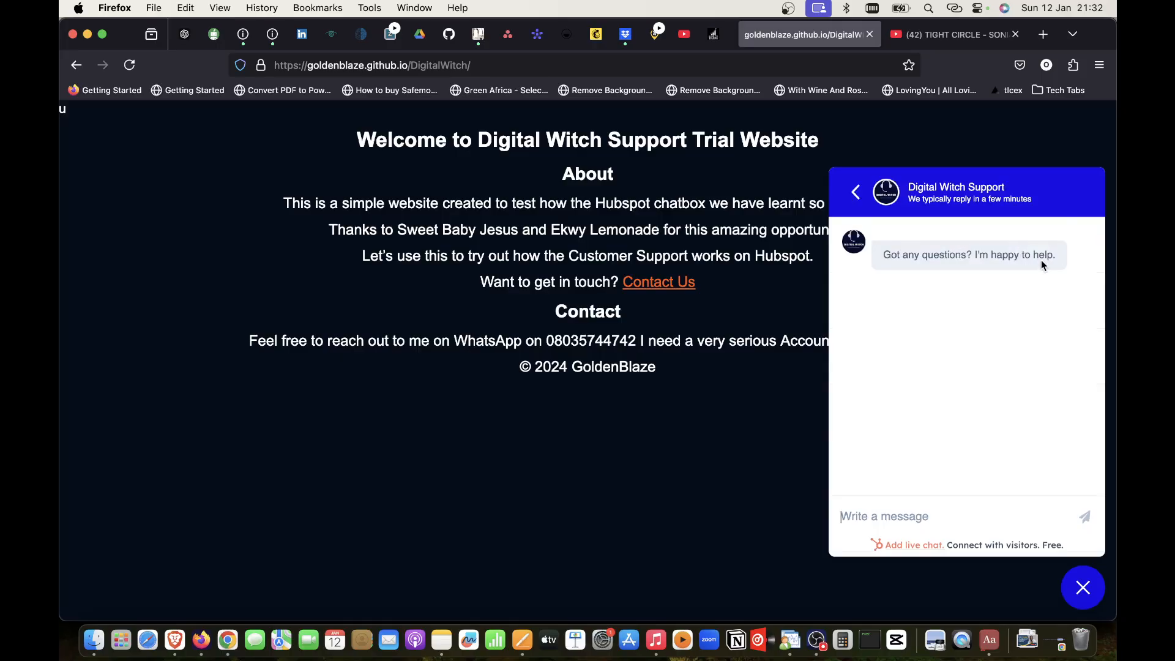
click(240, 615)
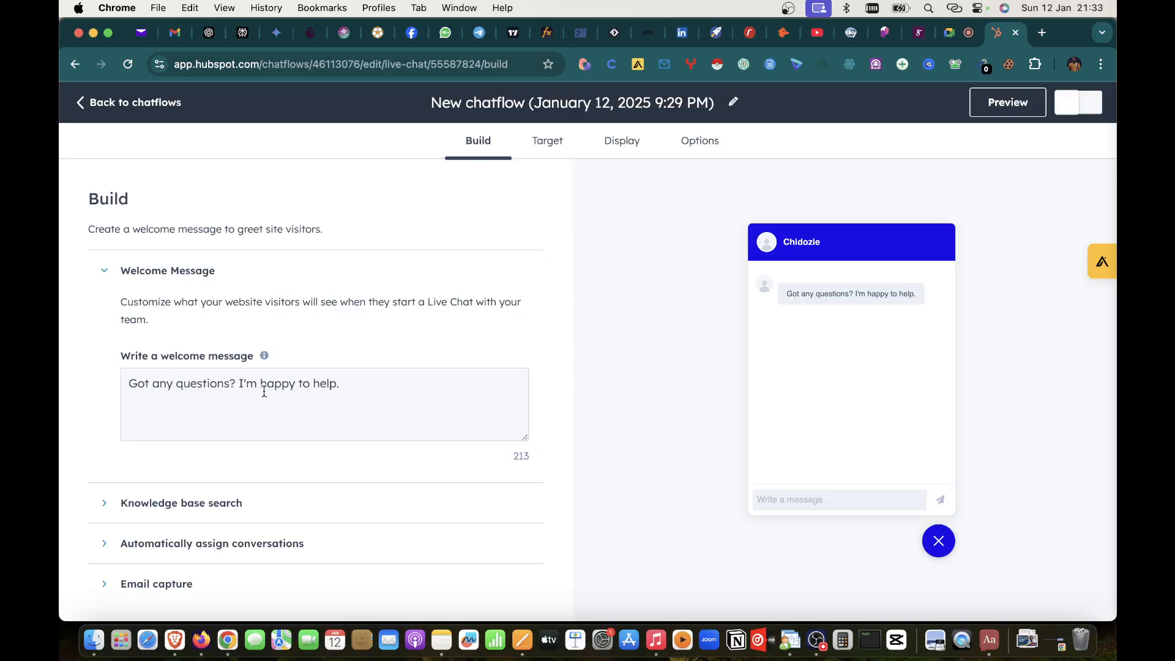
- Check the Google Meet call twice, dismissing the raised-hand notifications, and return to the HubSpot chatflow editor
click(955, 33)
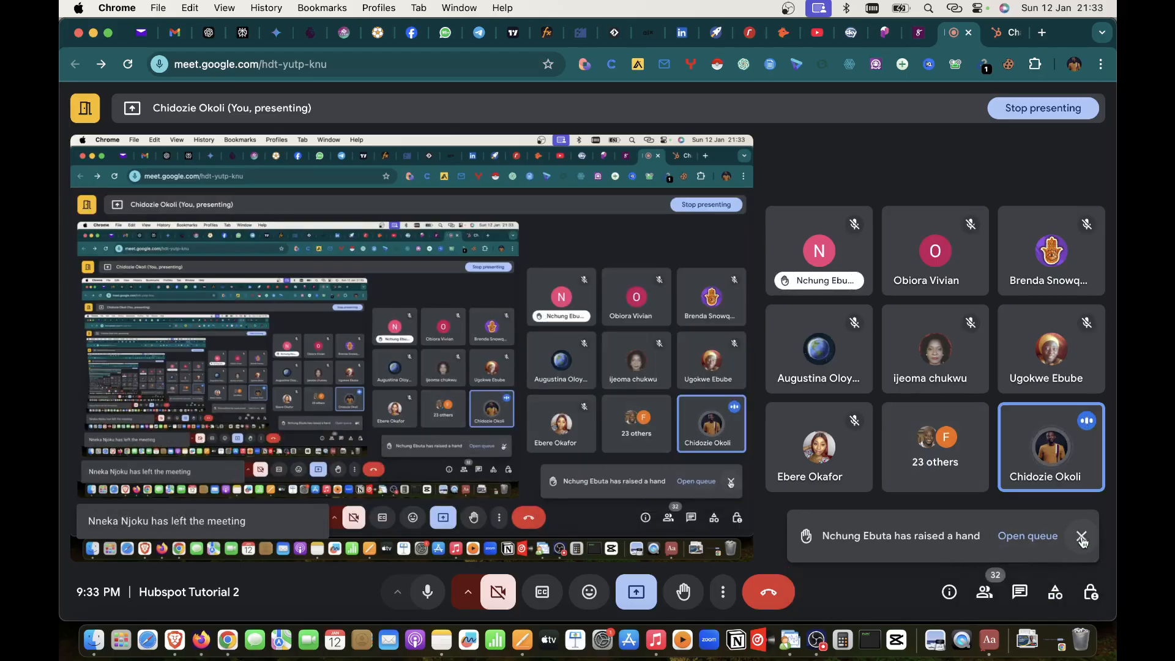
click(1082, 536)
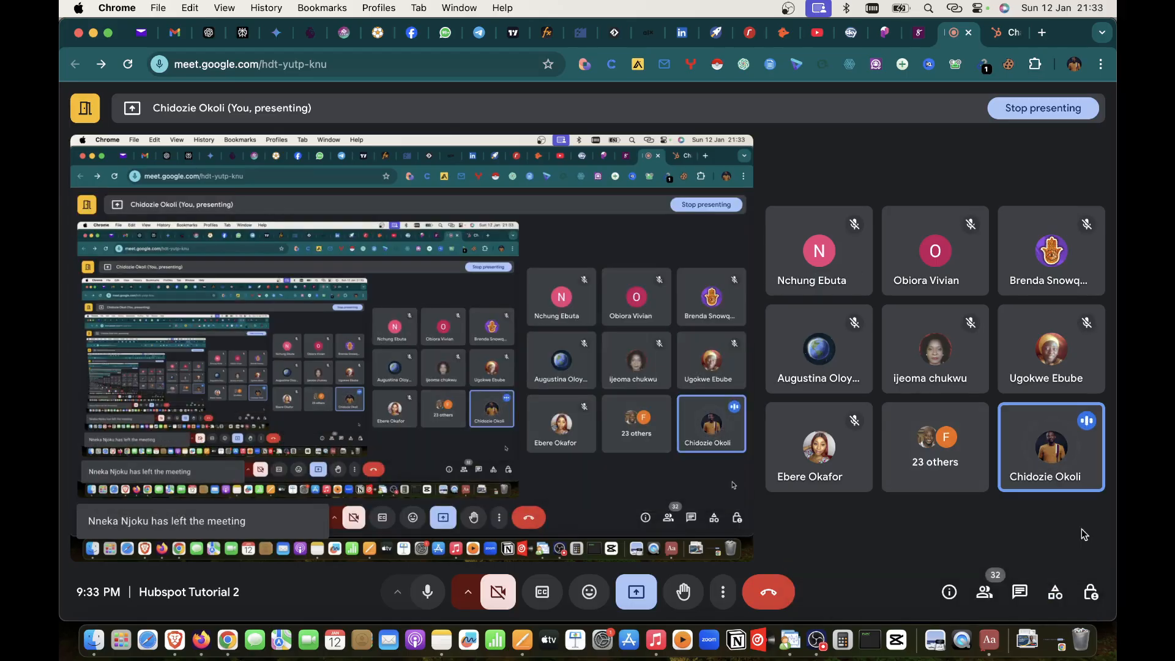
click(1004, 34)
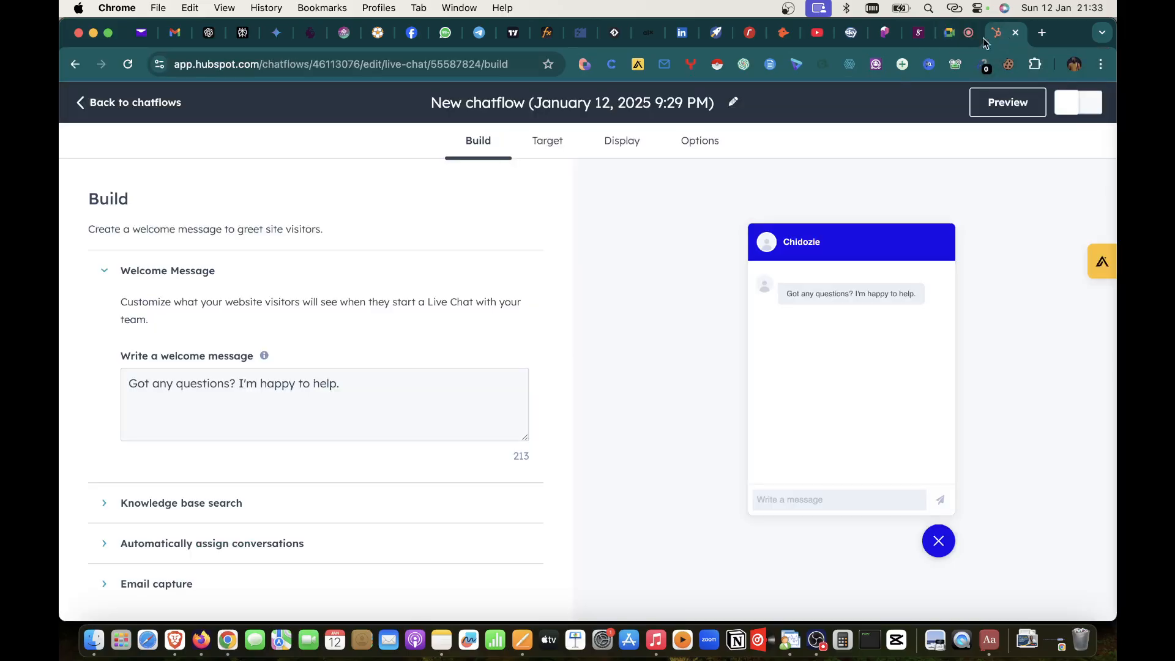
click(947, 38)
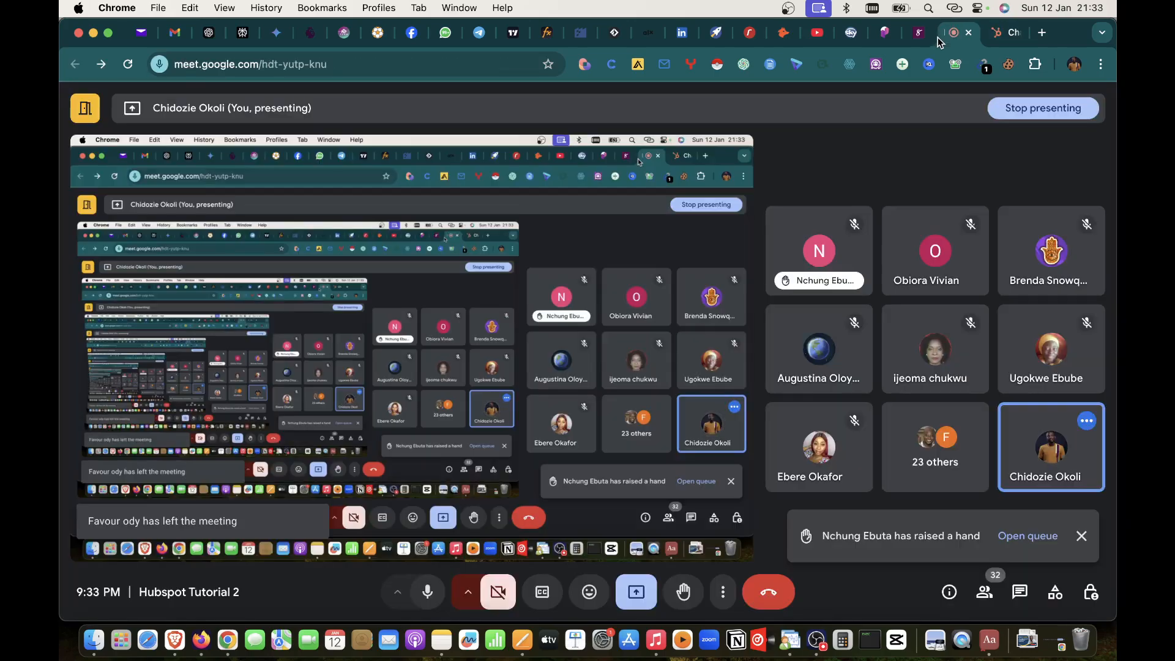
click(1082, 537)
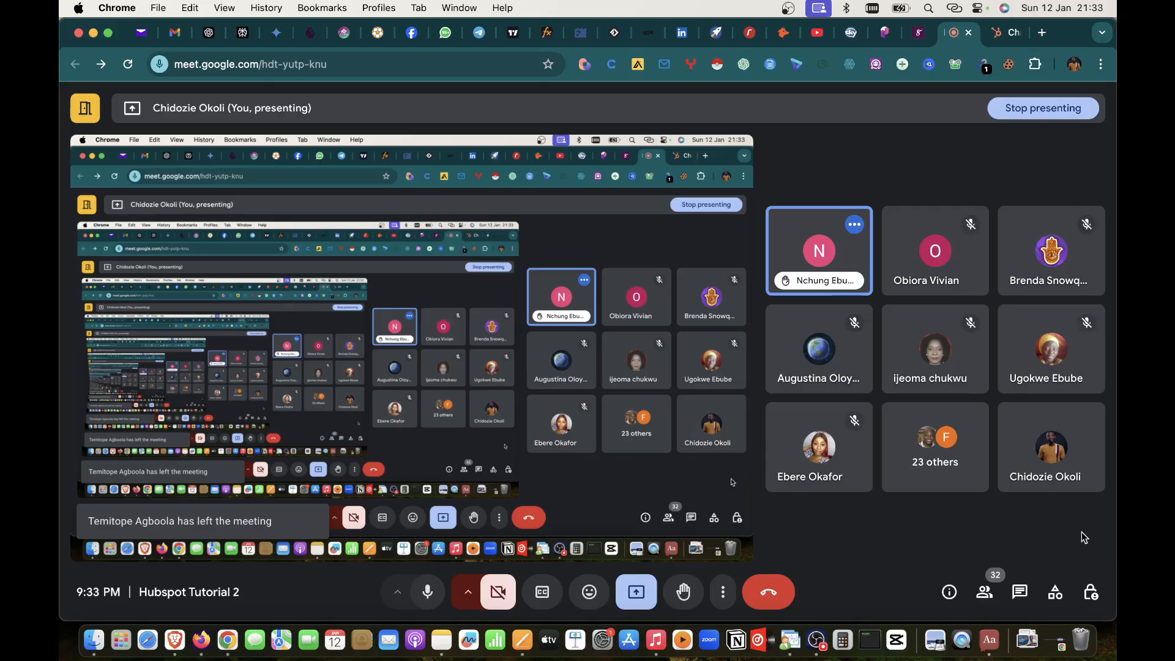
click(996, 34)
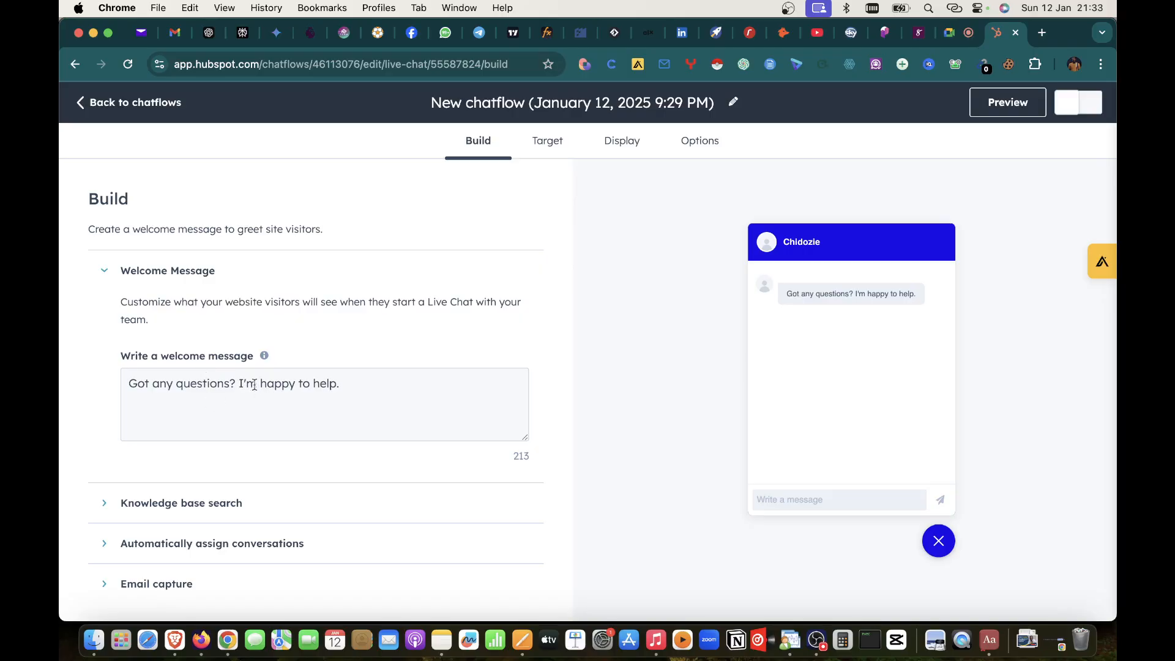
- Copy the whole welcome message text and clear it from the message field
double_click(226, 382)
click(226, 382)
key(super+a)
key(super+c)
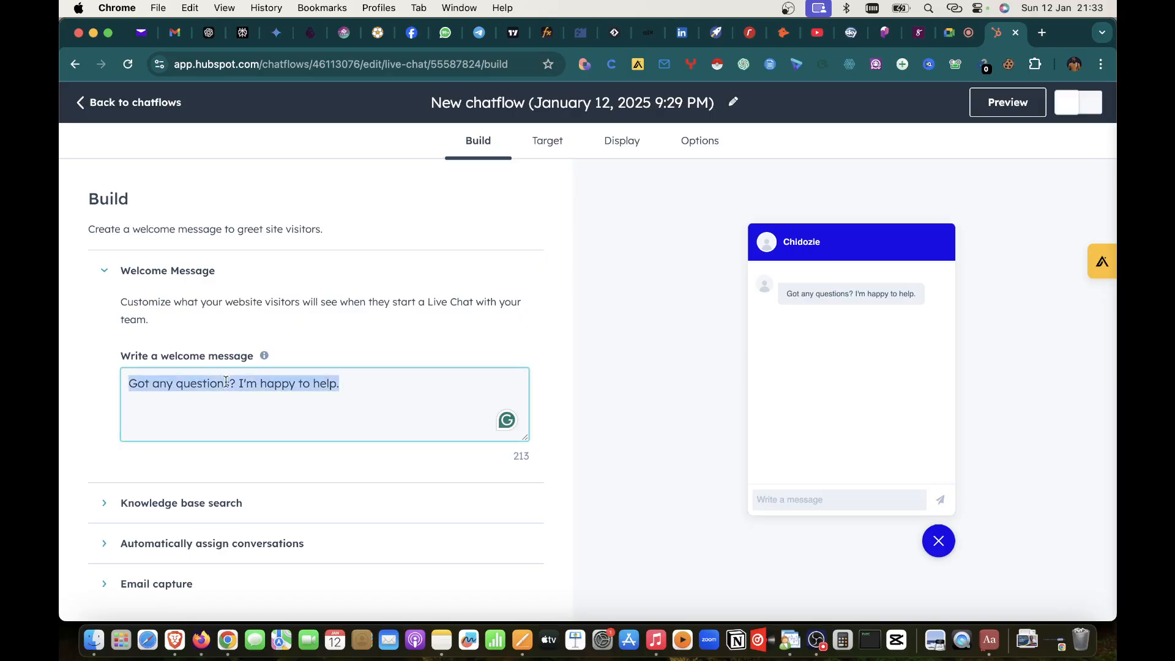
key(BackSpace)
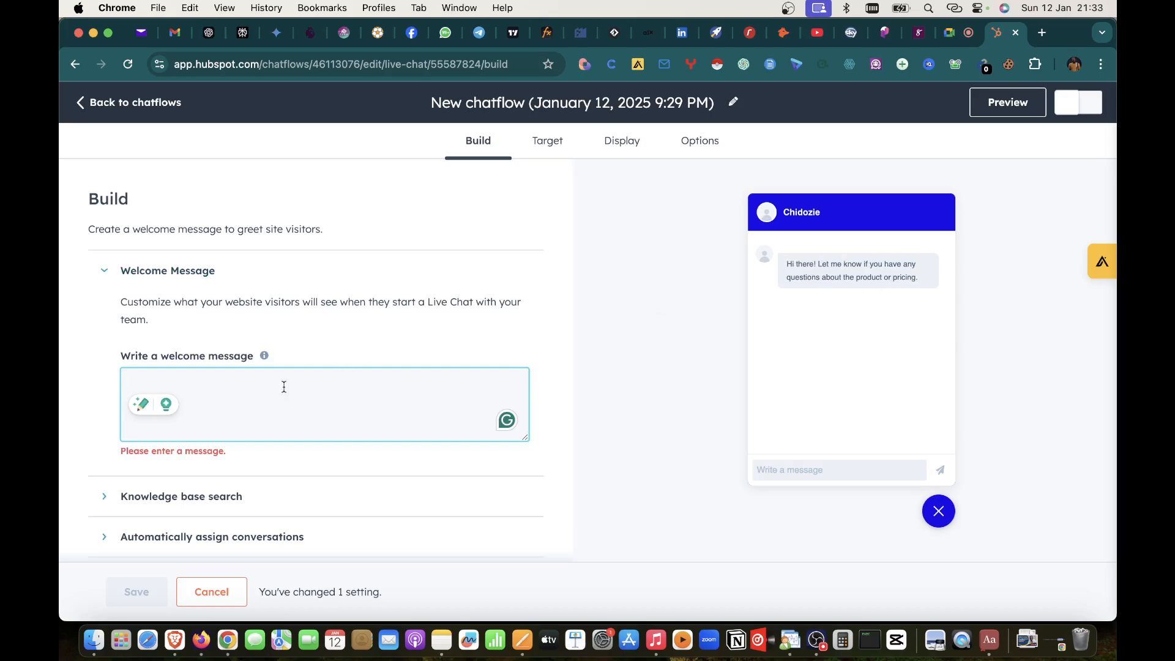
- Switch to the Google Meet call and mute the unmuted participant for everyone
click(947, 35)
click(819, 251)
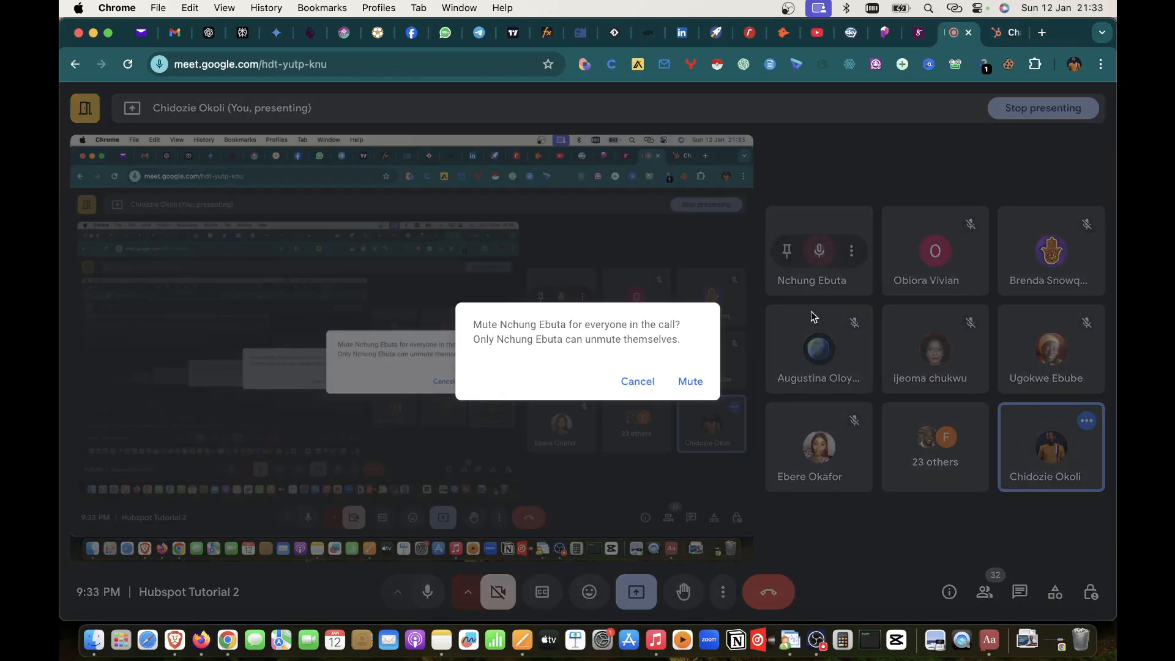
click(697, 381)
- Return to HubSpot, paste the copied welcome message back and collapse the Welcome Message section
key(ctrl+Tab)
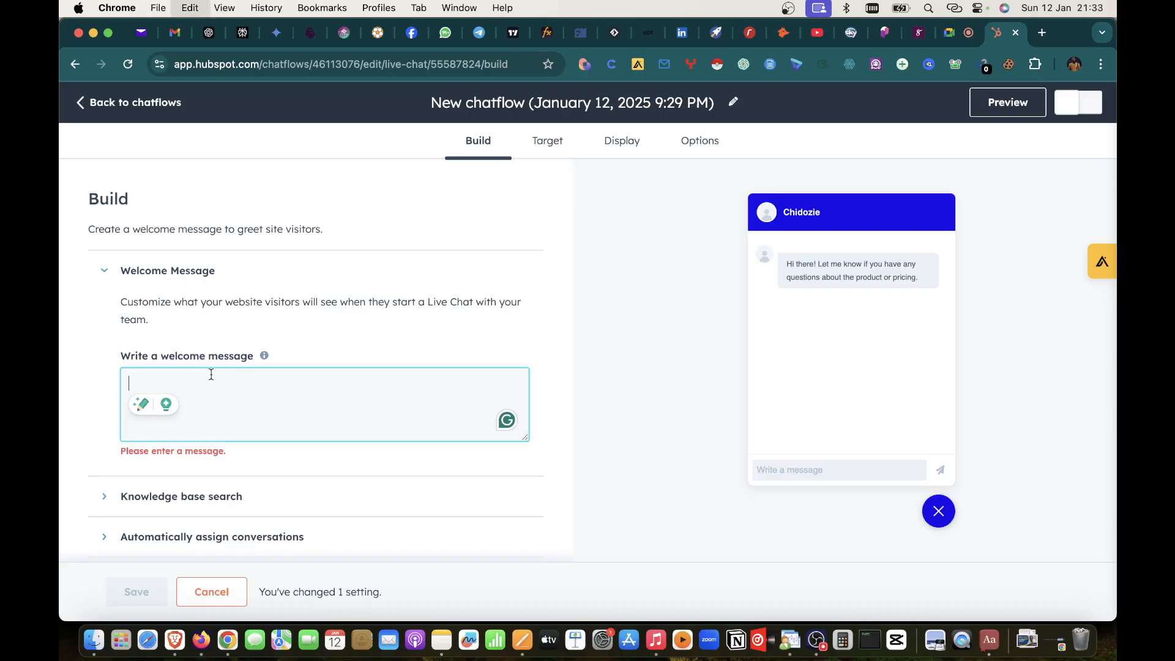
key(super+v)
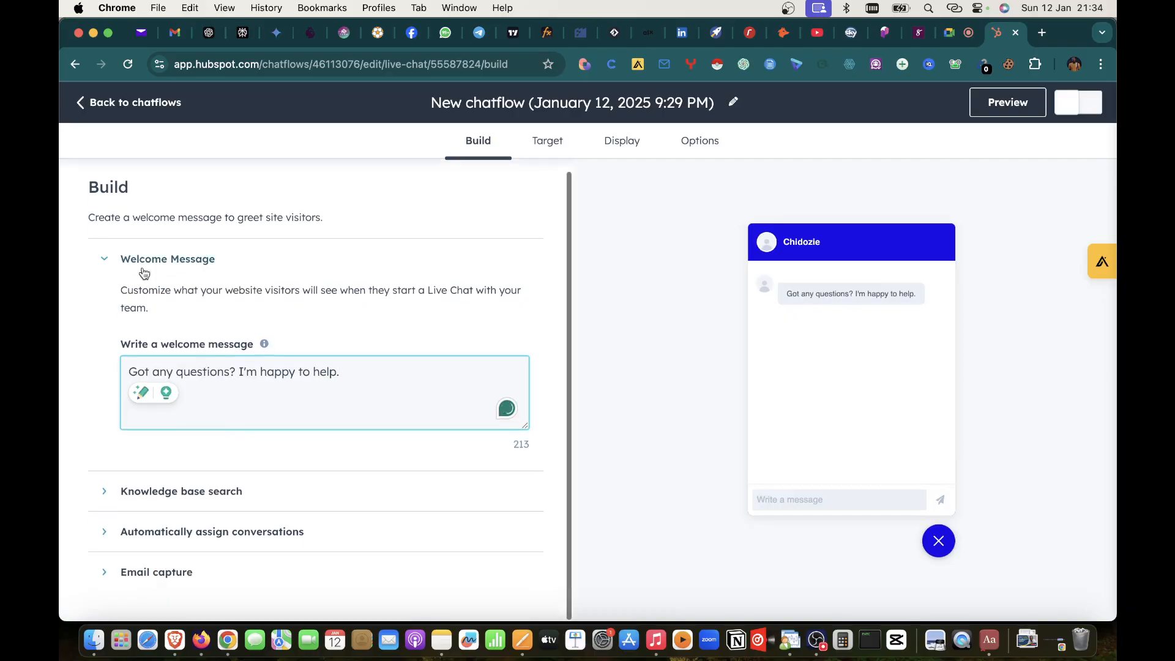
click(109, 269)
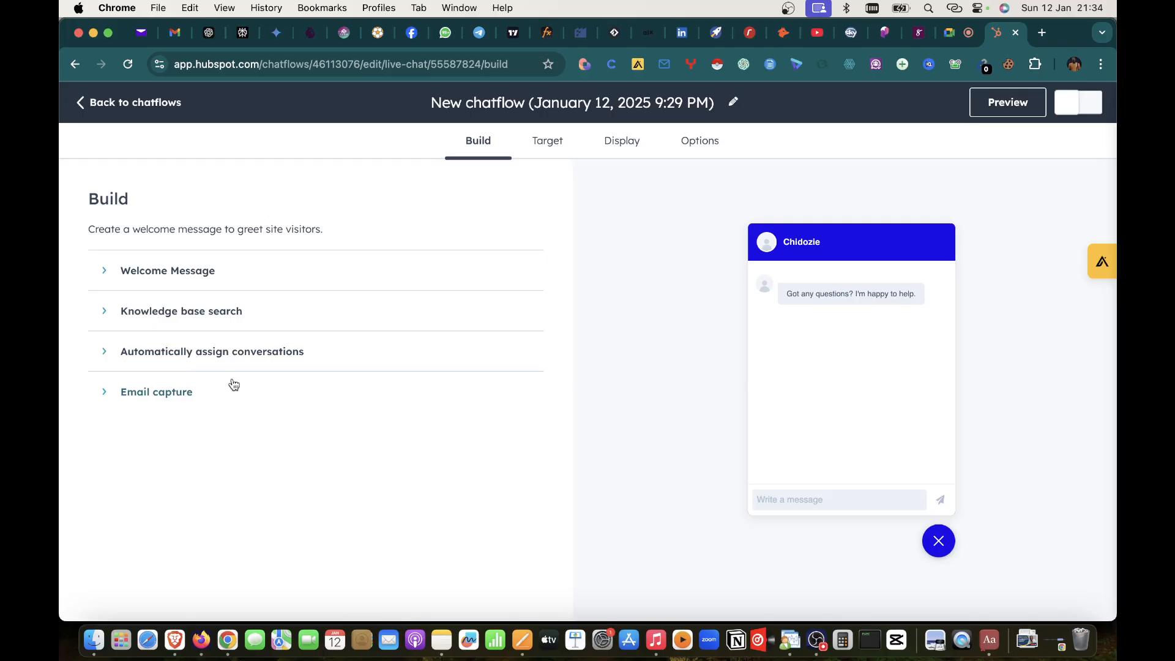
- Expand the Knowledge base search settings and turn on the Cursorlux pointer effect in Chrome
click(103, 316)
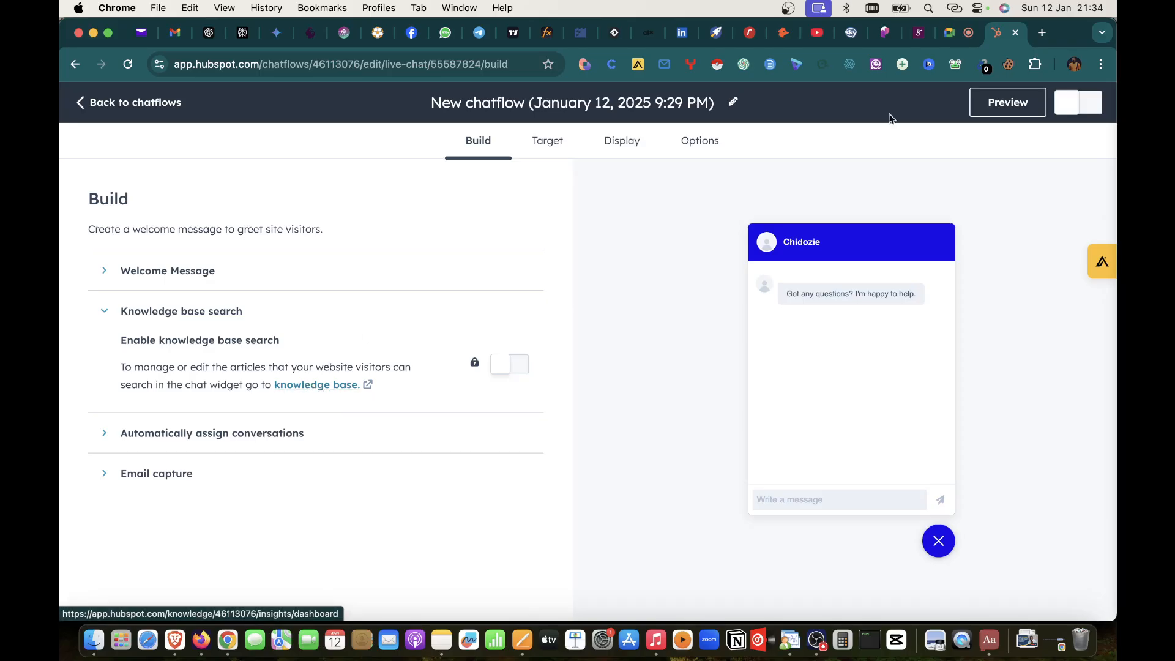
click(796, 64)
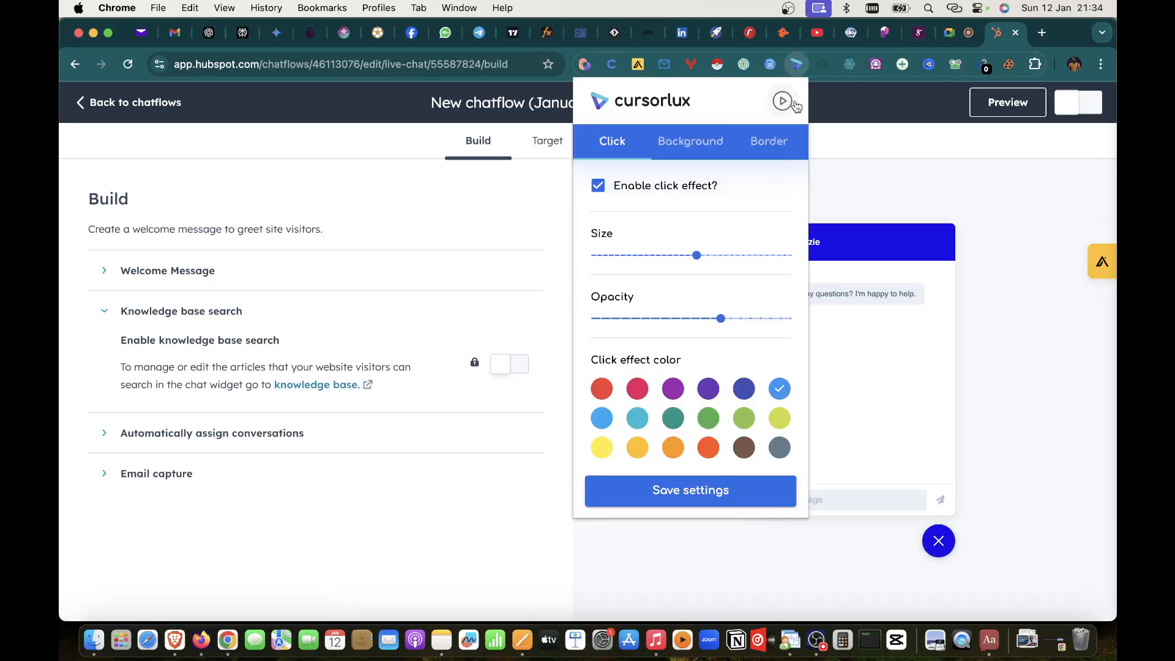
click(475, 237)
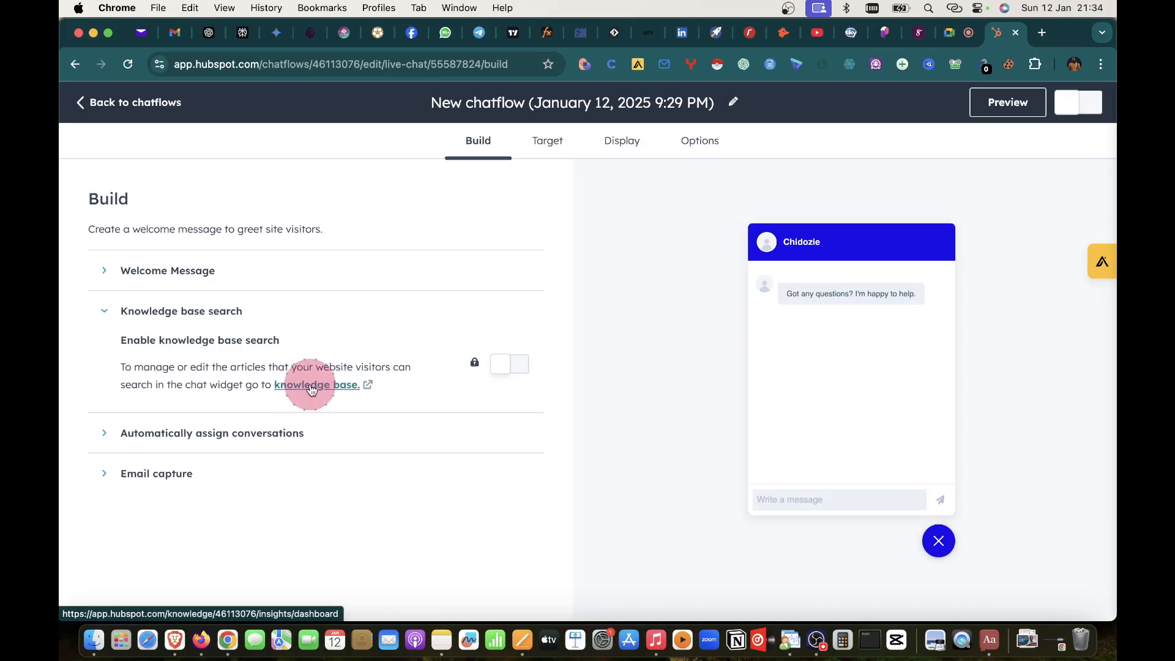
- Collapse Knowledge base search, examine the Automatically assign conversations setting, and expand the Email capture settings
click(104, 312)
click(109, 357)
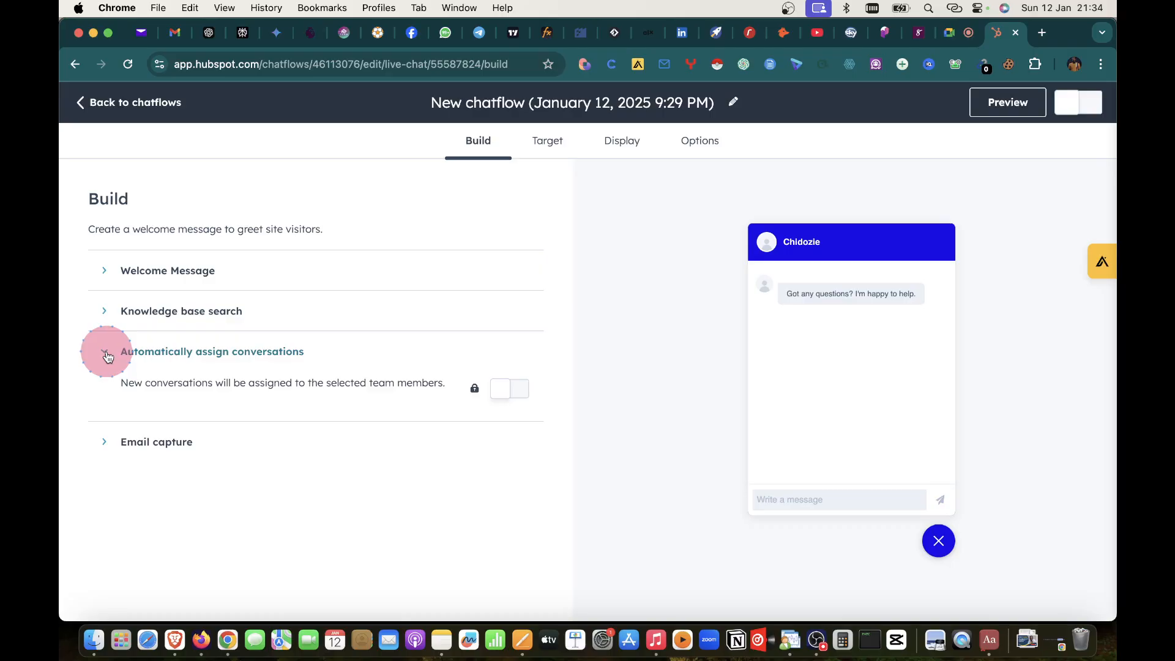
click(106, 357)
click(110, 393)
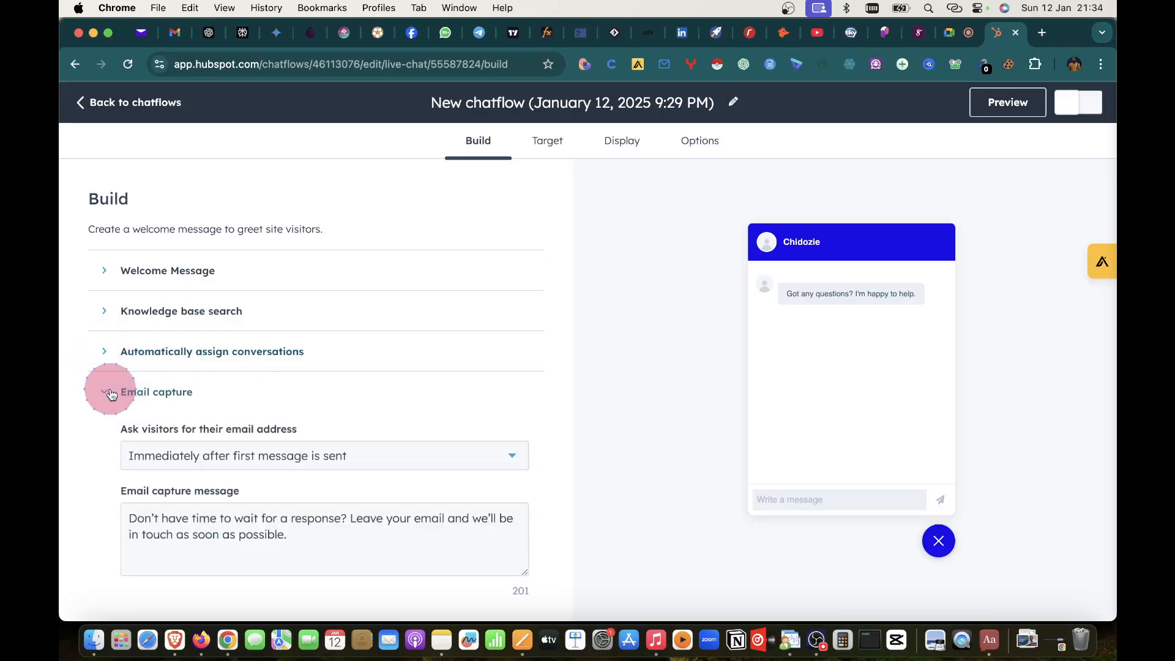
scroll(272, 452, down, 1)
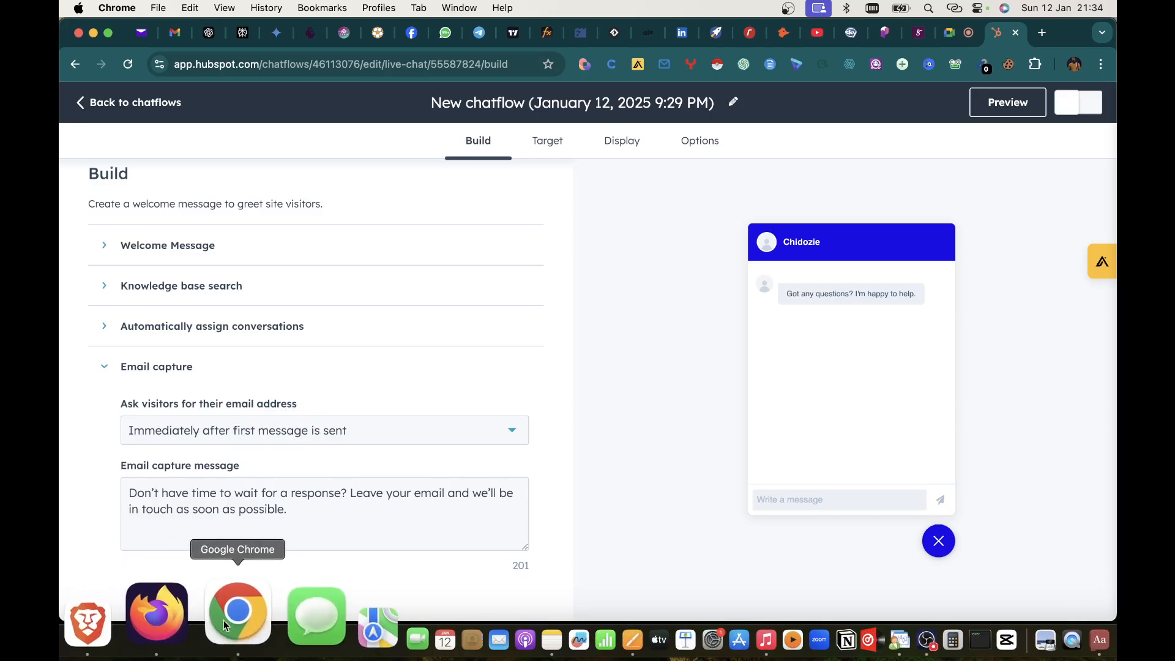
- Switch to Firefox, view the HubSpot embed code in index.html on GitHub, and close the chat widget on the test website
click(208, 617)
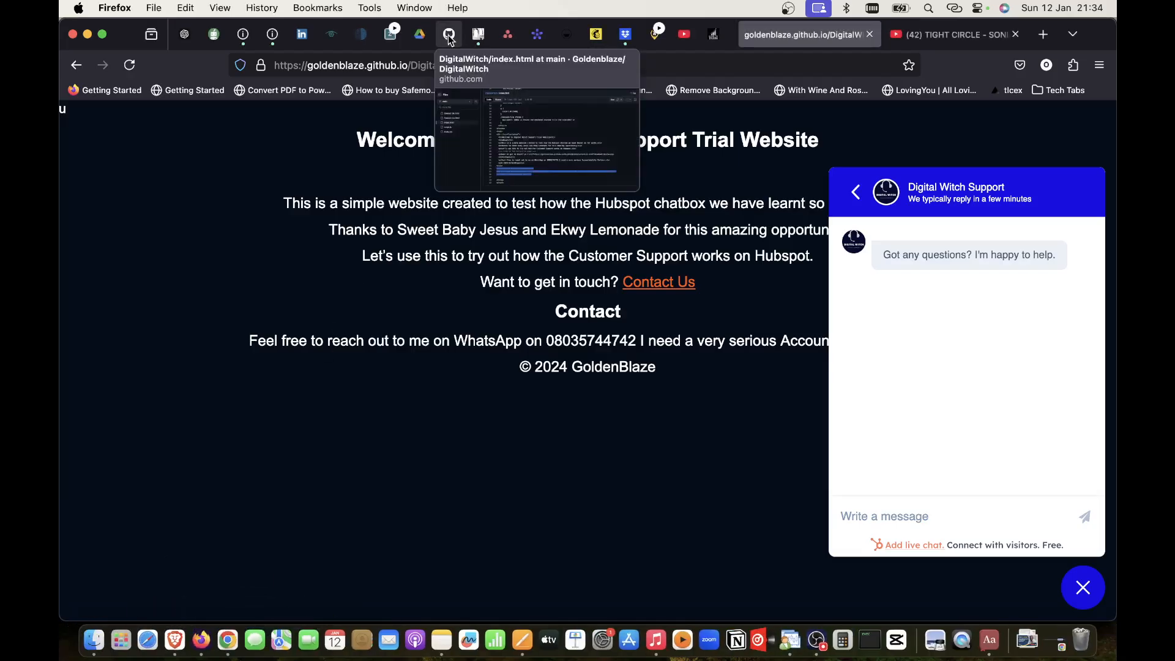
click(450, 38)
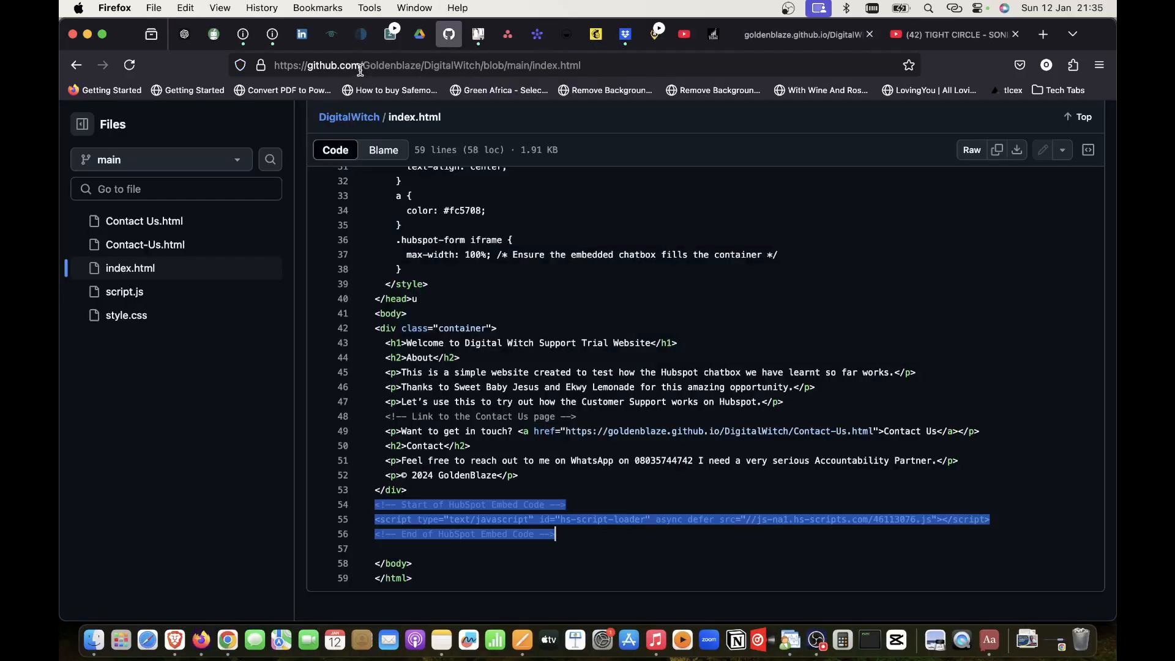
click(802, 35)
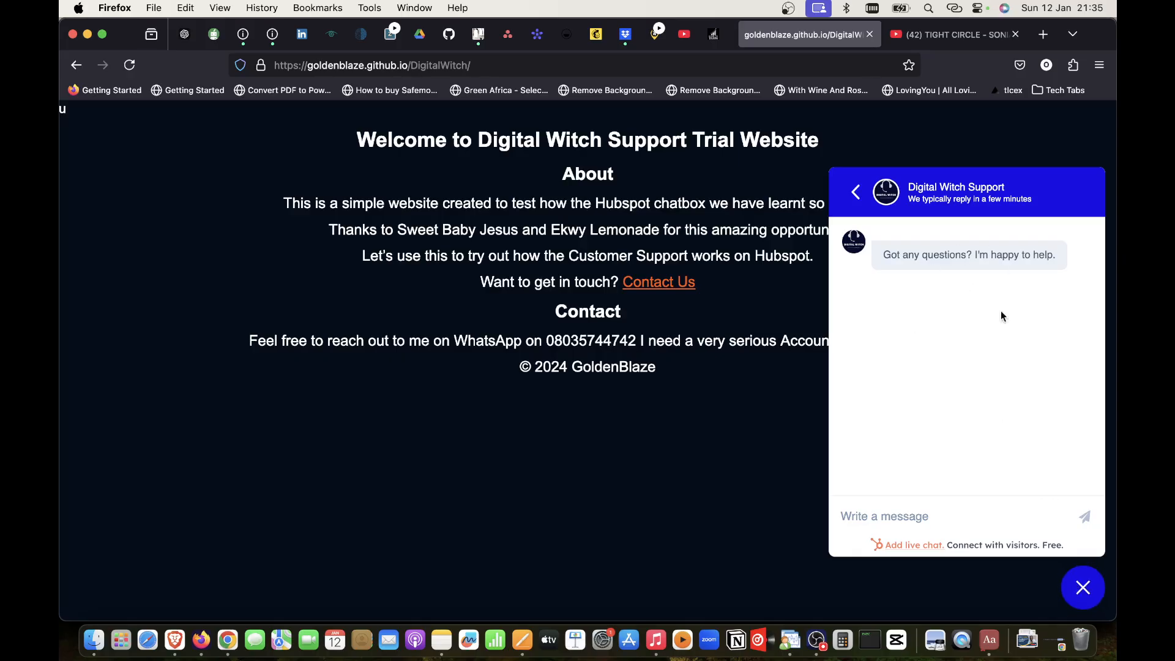
click(856, 191)
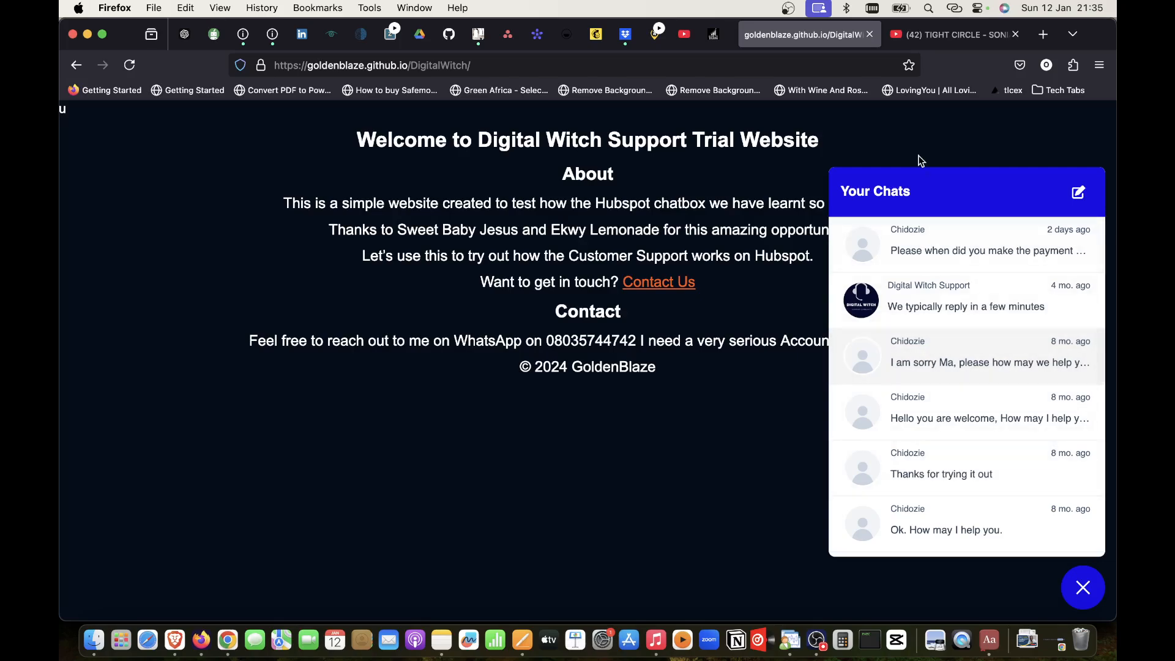
click(1066, 582)
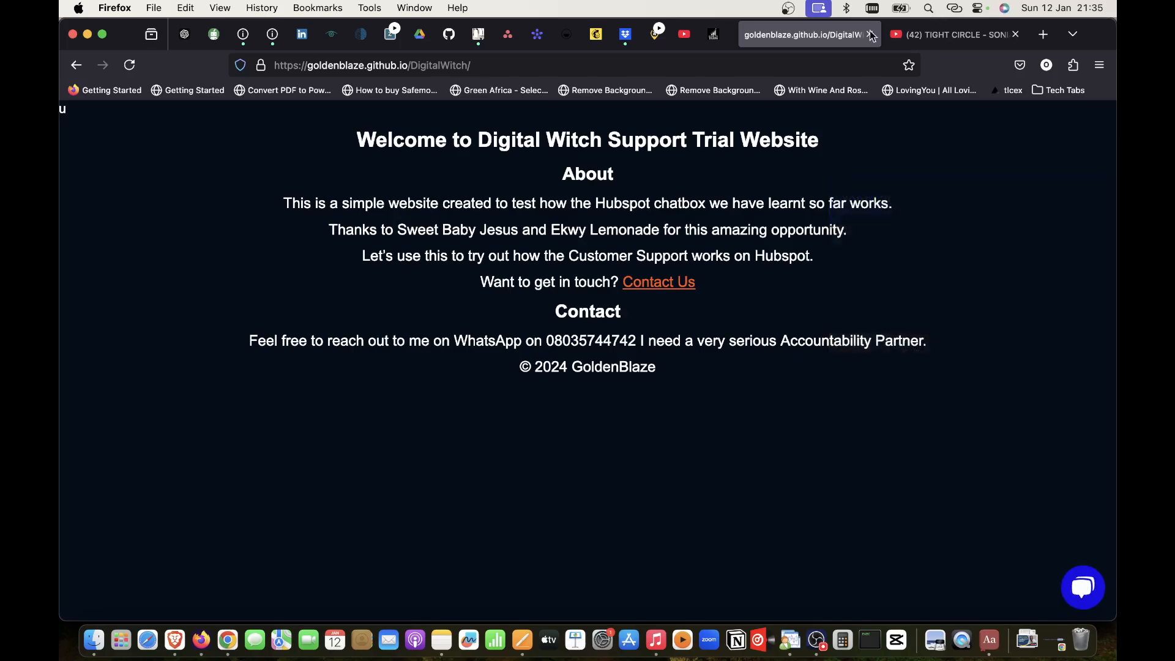
- Point out the test website's address in Firefox, then return to HubSpot in Chrome and review the email capture message
click(233, 623)
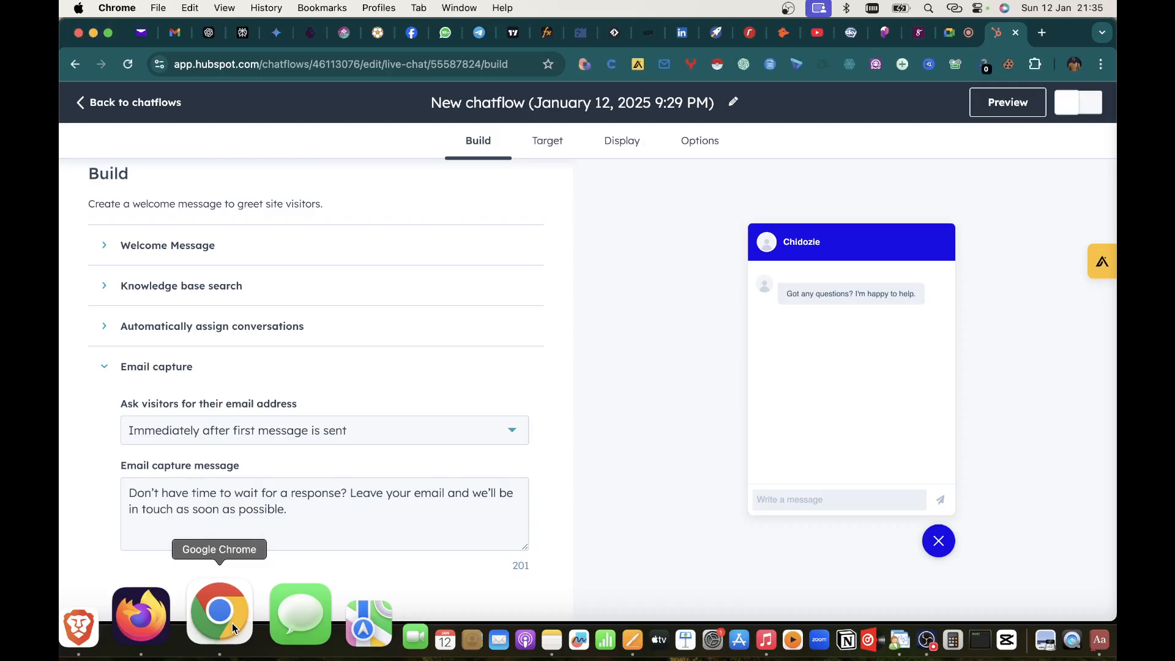
click(210, 622)
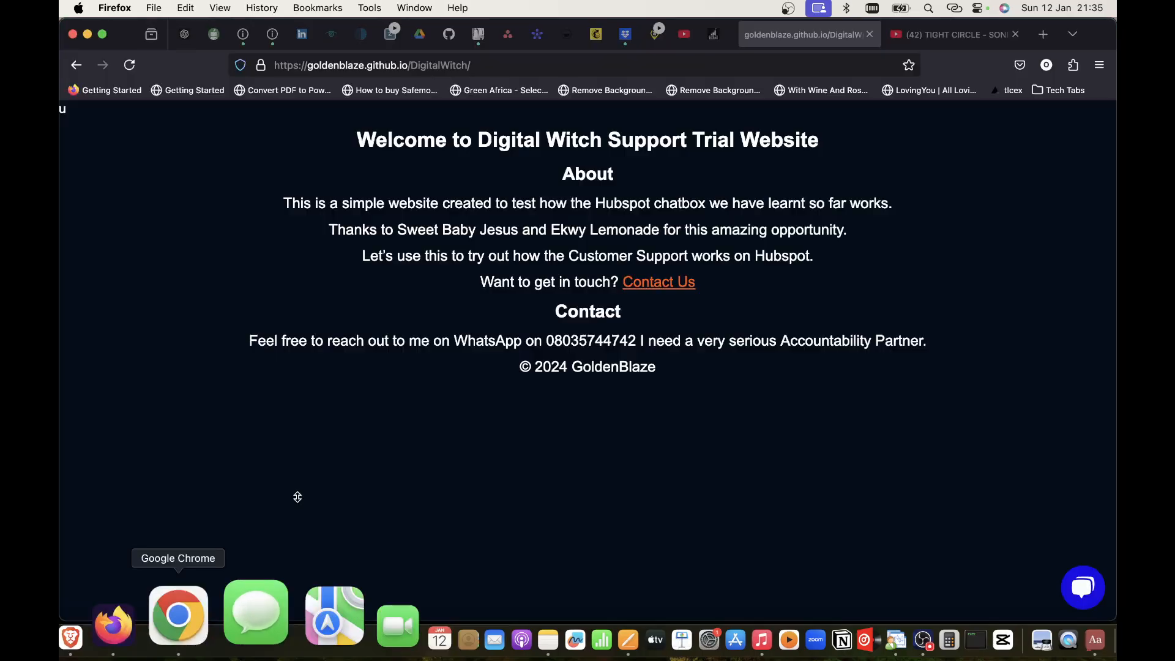
click(469, 65)
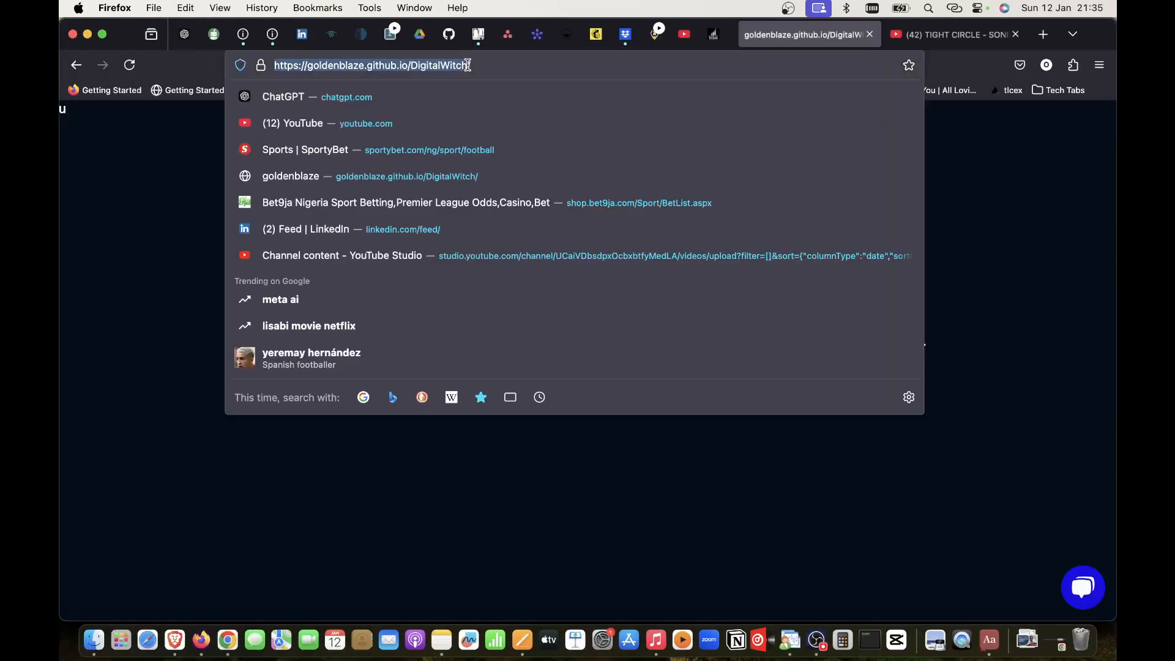
click(176, 178)
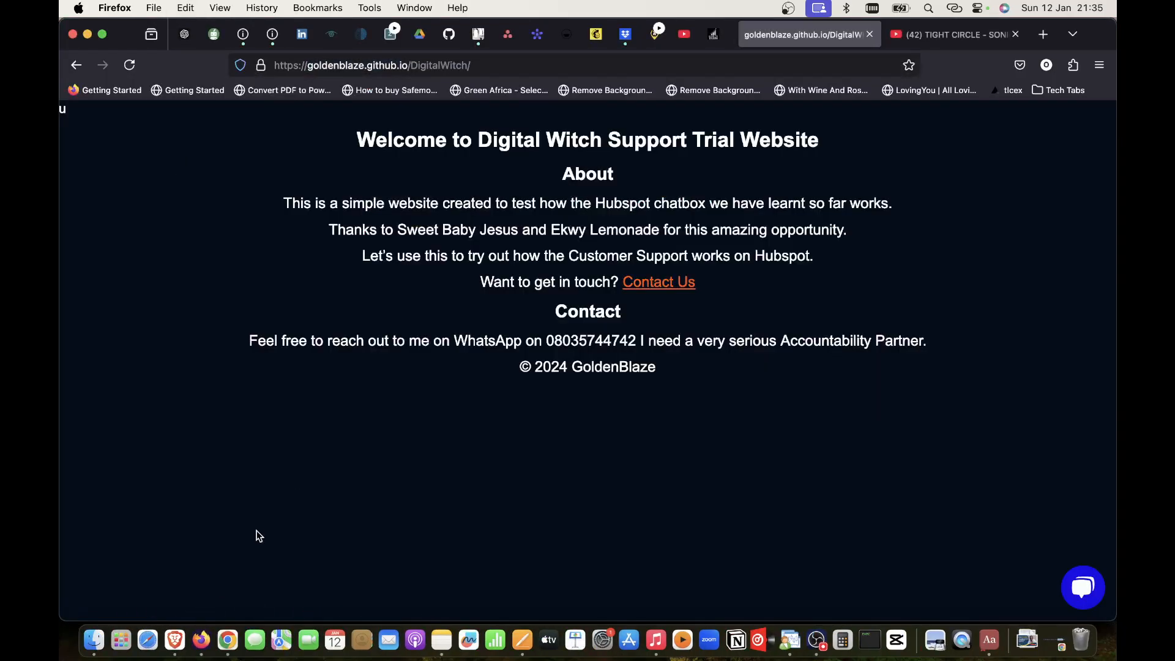
click(230, 630)
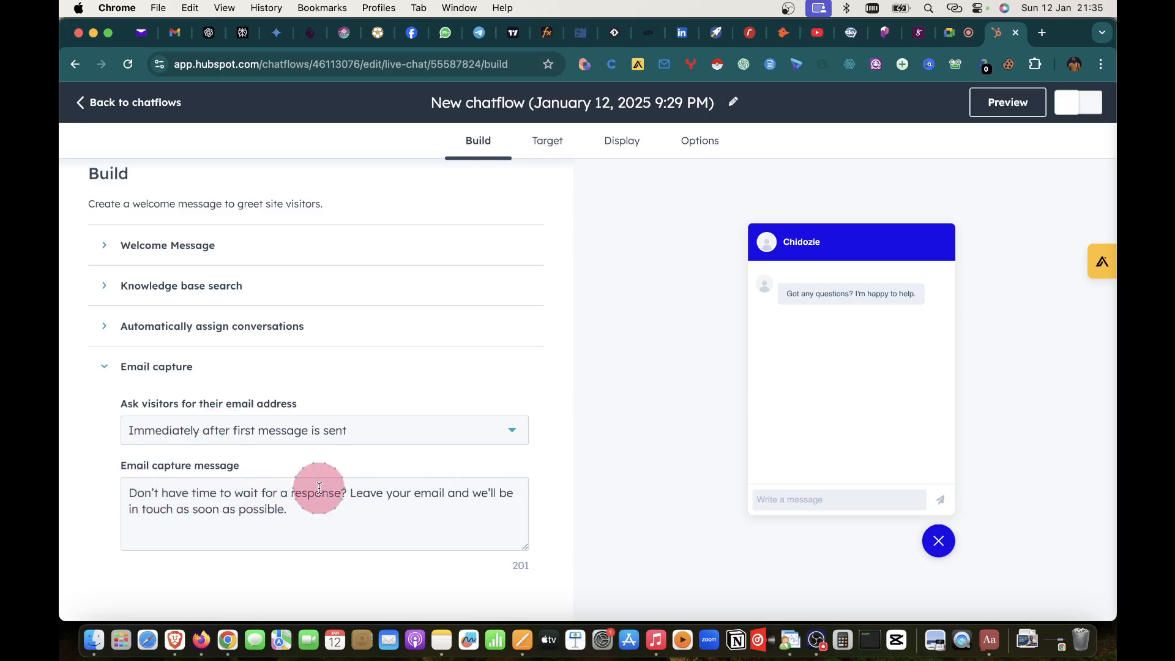
click(282, 509)
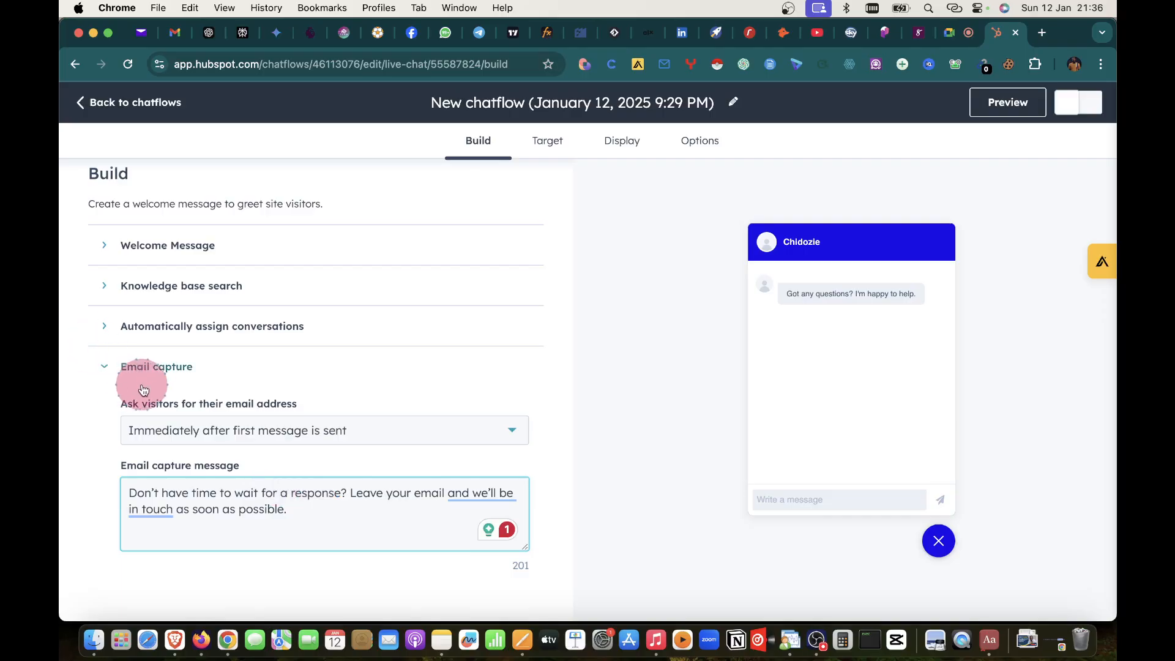
- Collapse the Email capture section and review the filter types available for the Website URL rule in the chatflow's Target settings
click(103, 371)
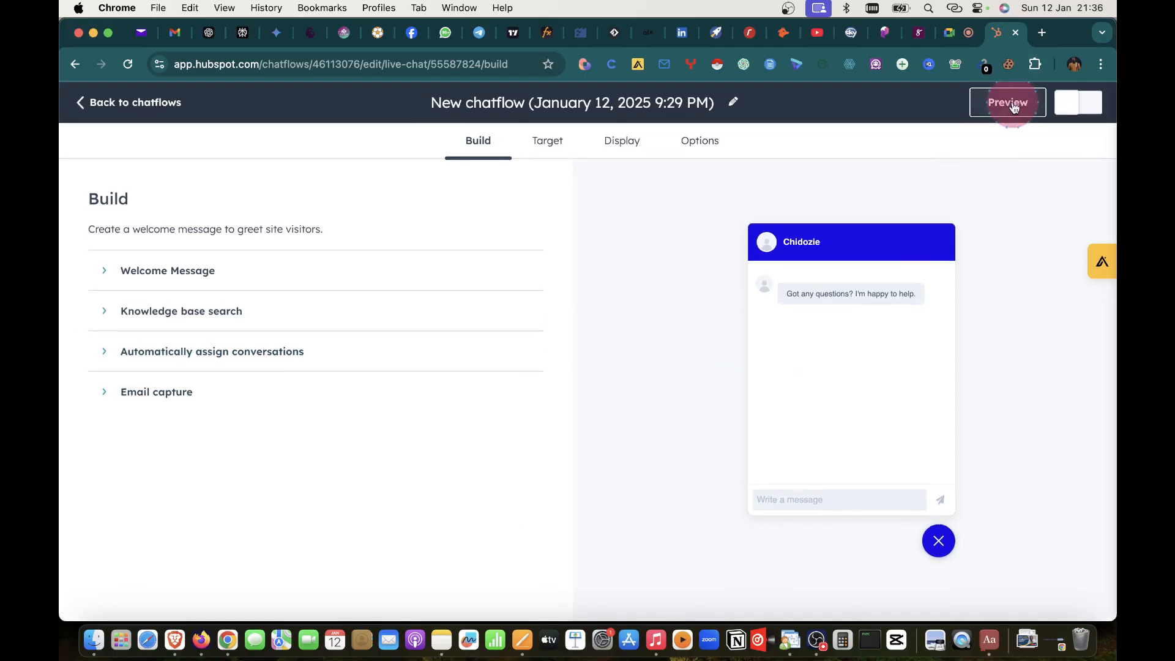
click(544, 143)
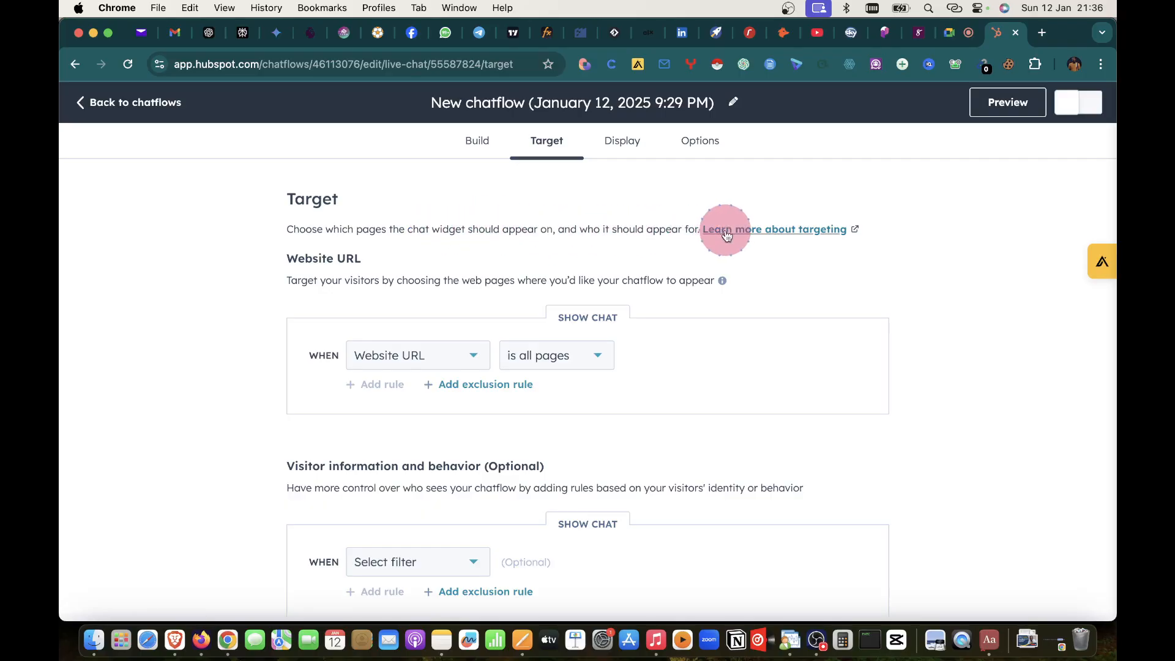
click(470, 357)
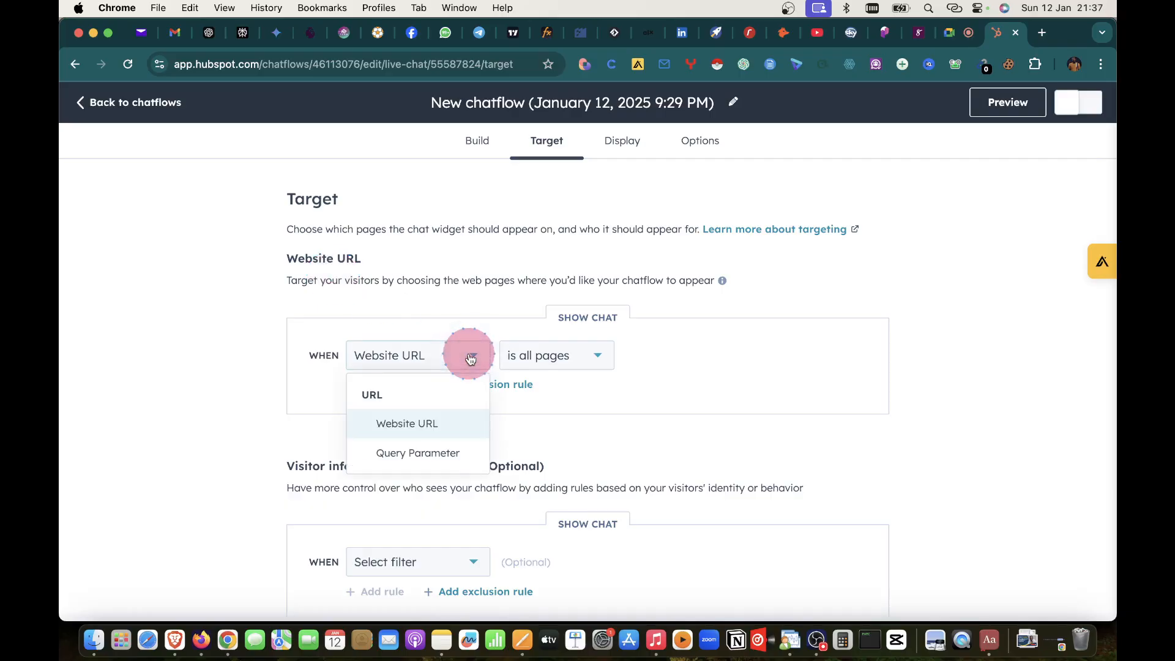
click(470, 357)
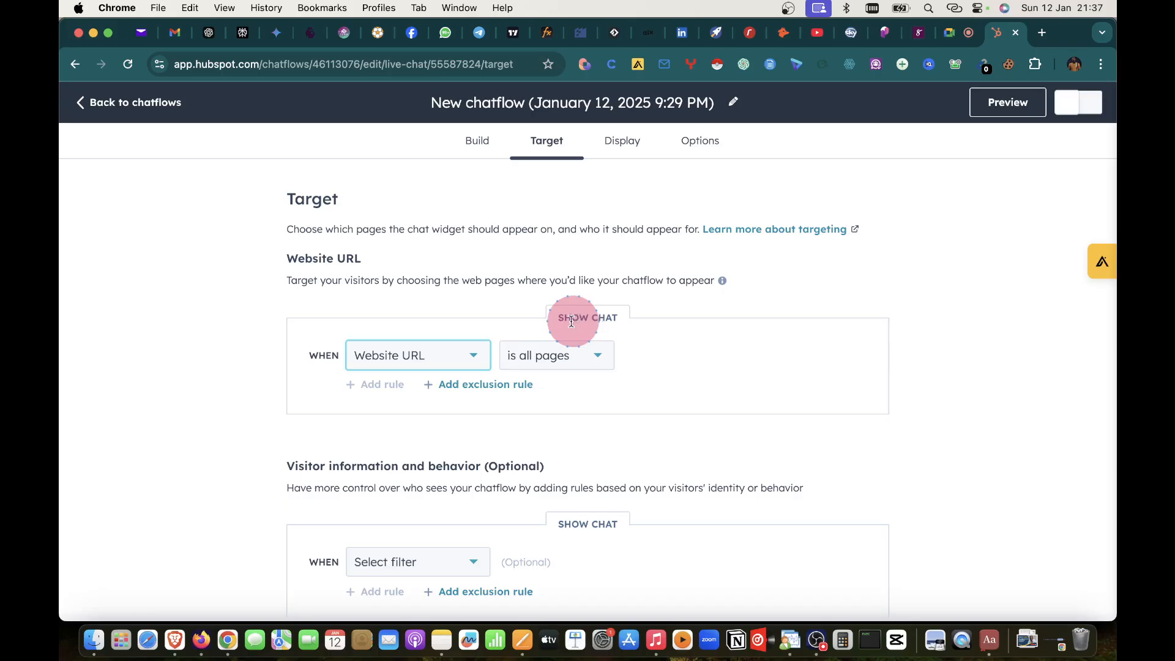
- Try the "is" condition on the Website URL targeting rule and set it back to "is all pages"
click(570, 360)
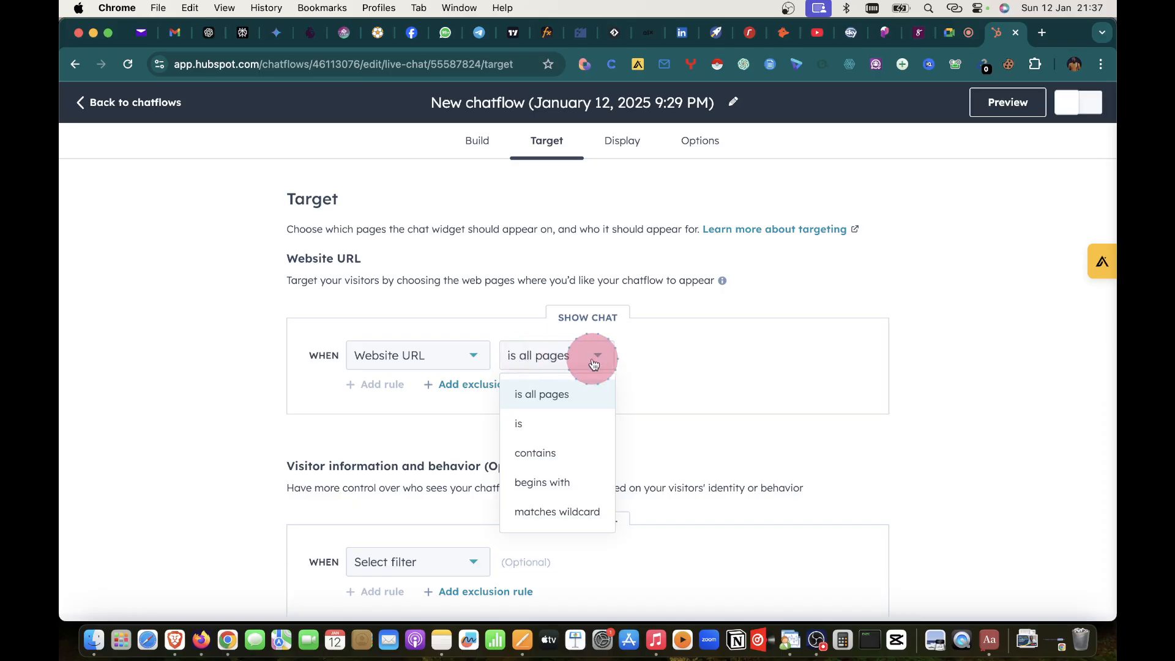
click(521, 429)
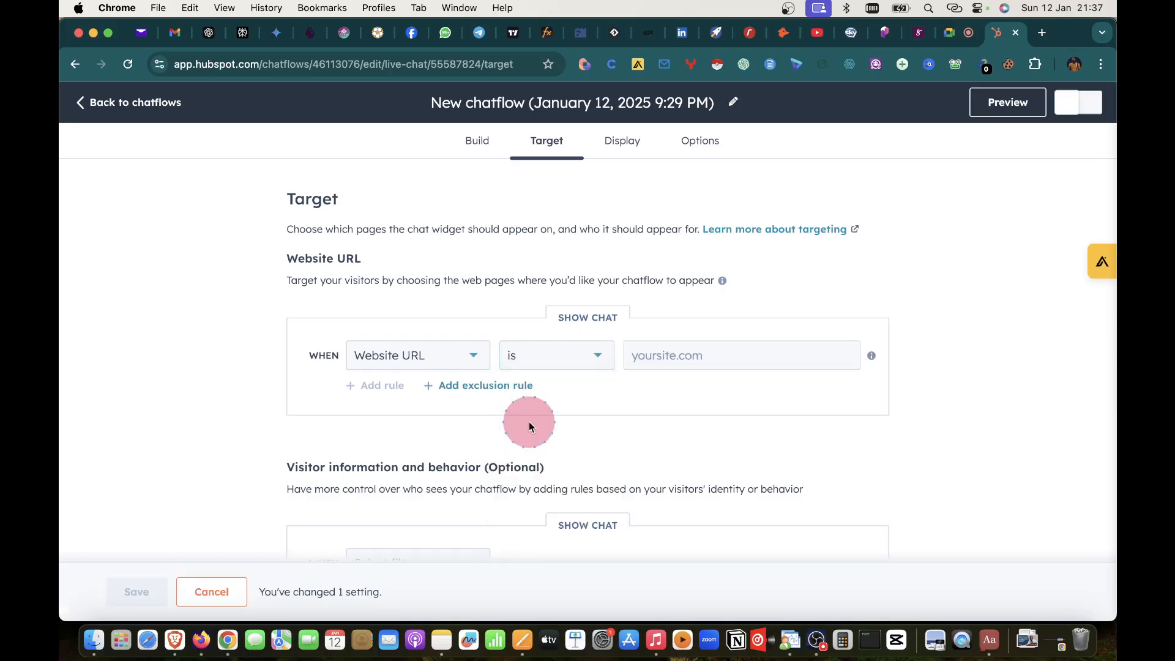
click(725, 356)
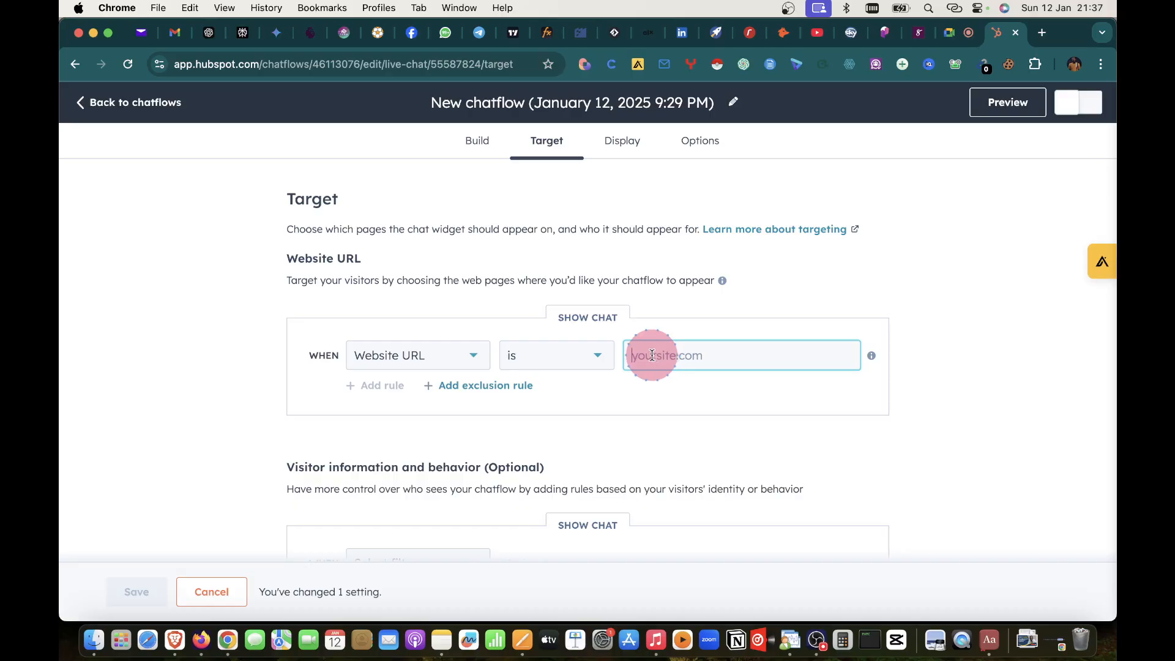
click(597, 356)
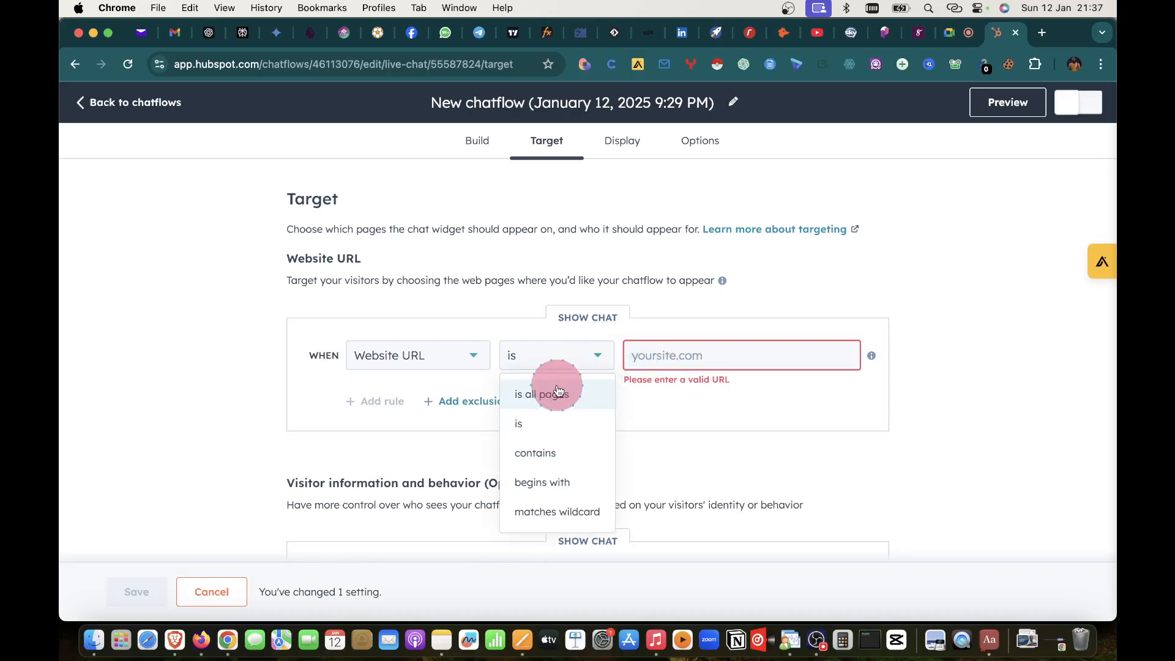
click(553, 394)
- Try the "contains" condition on the Website URL targeting rule and restore "is all pages"
click(582, 360)
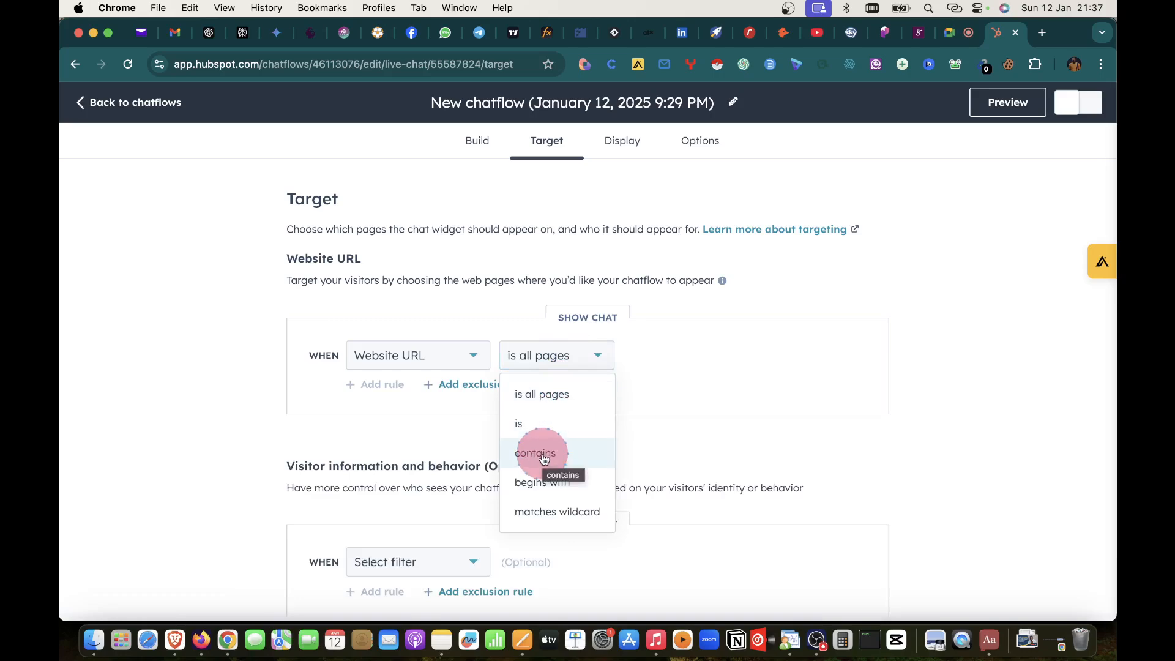
click(543, 456)
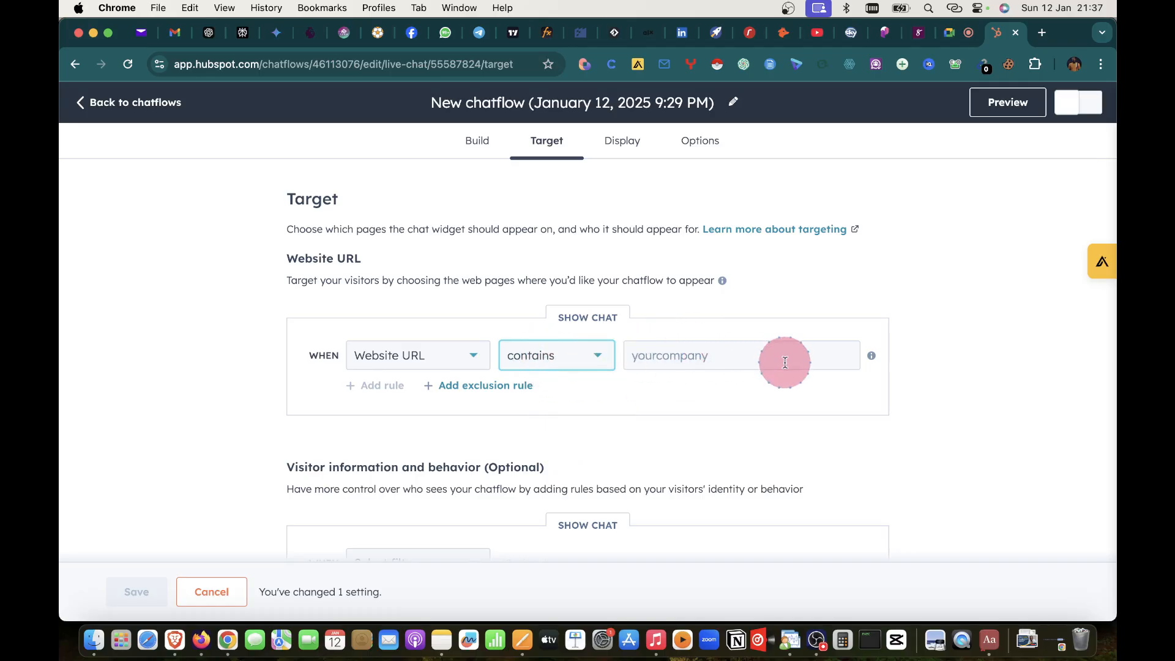
click(598, 355)
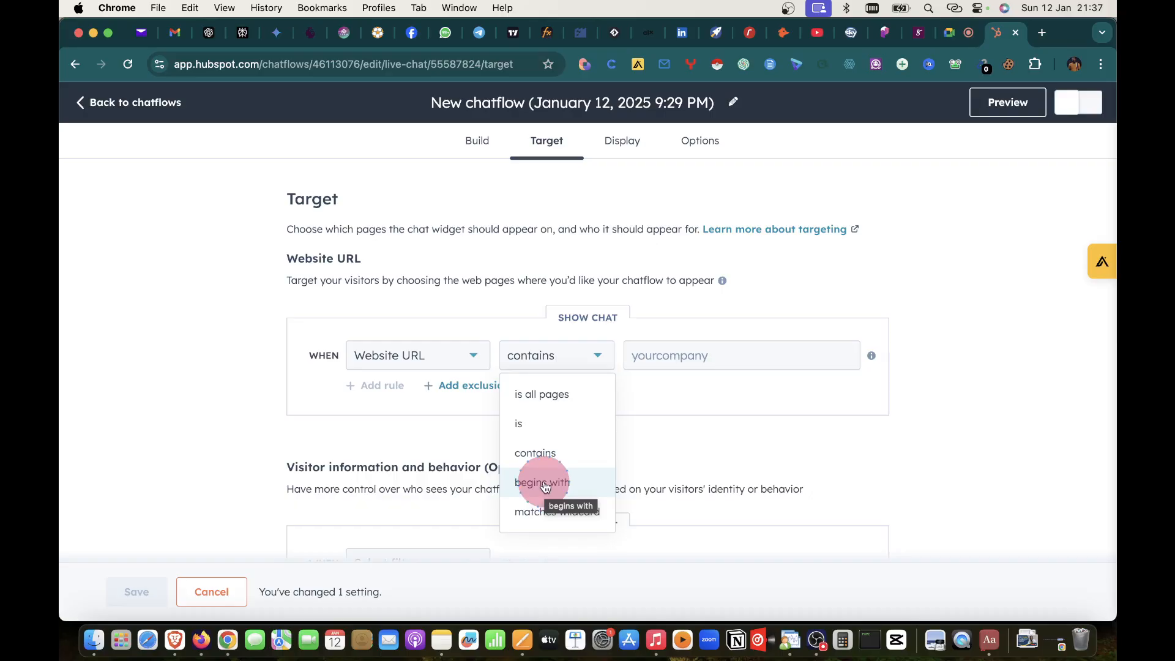
click(541, 394)
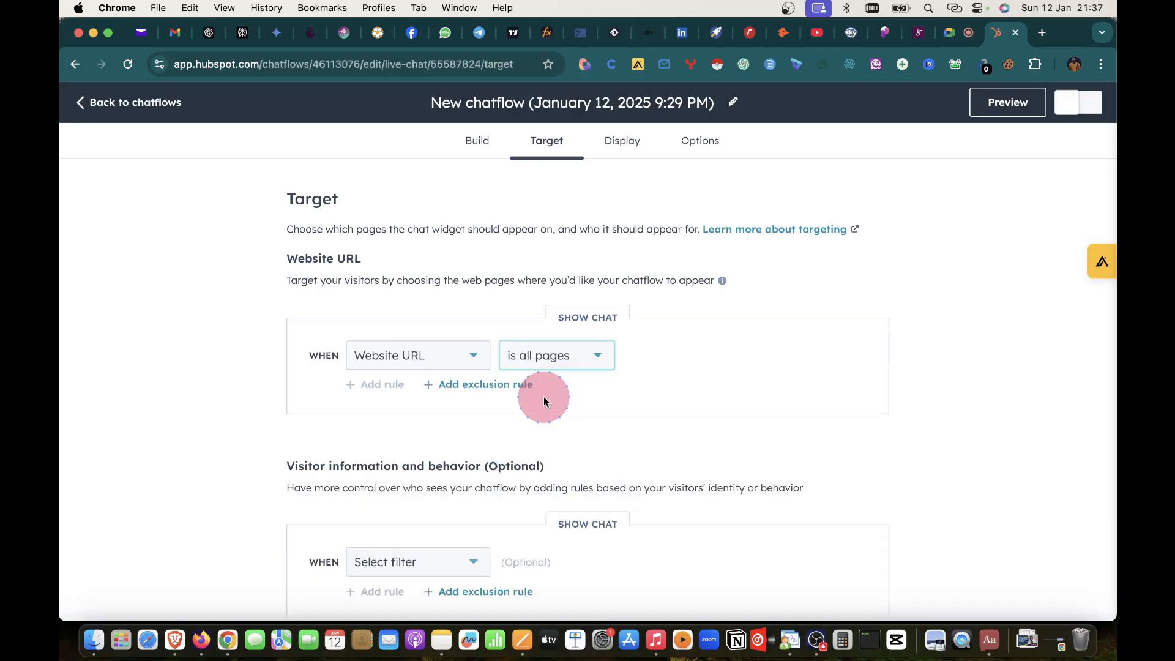
- Examine the contact and all-visitor filters offered under Visitor information and behavior, leaving no filter selected
scroll(674, 392, down, 3)
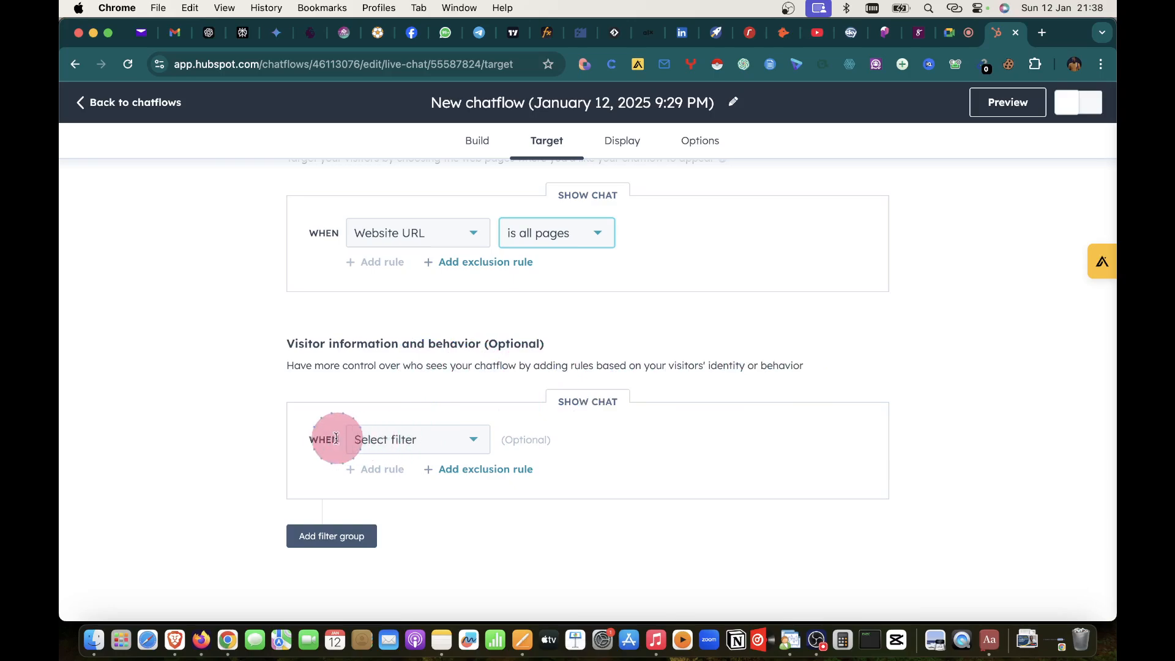
click(426, 440)
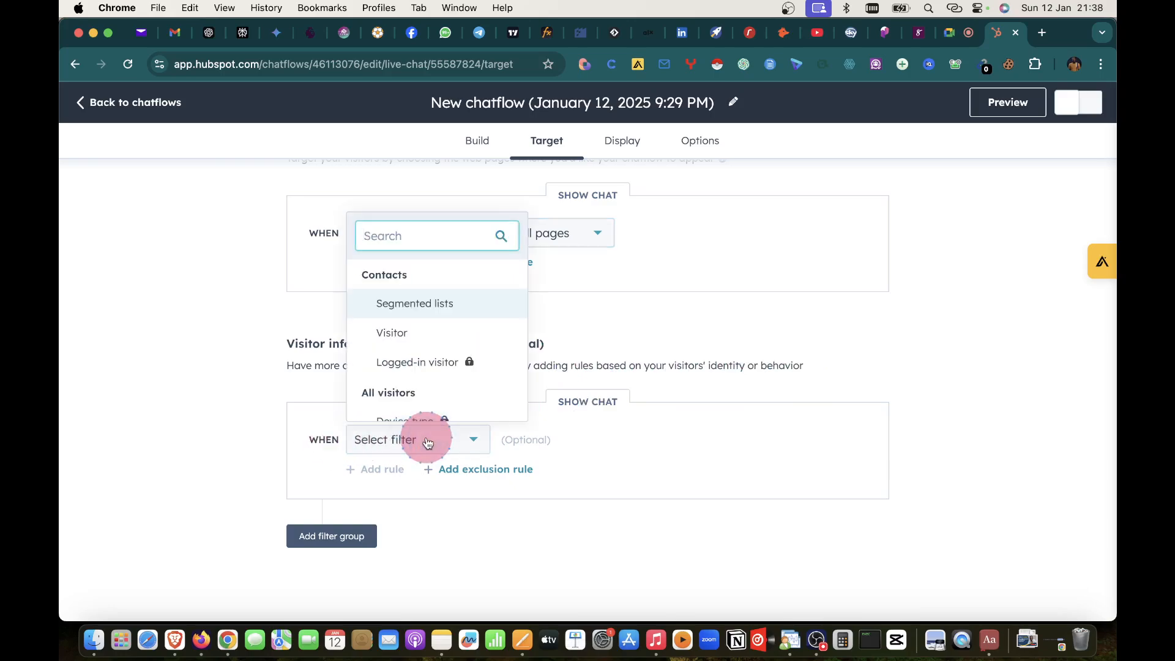
click(407, 446)
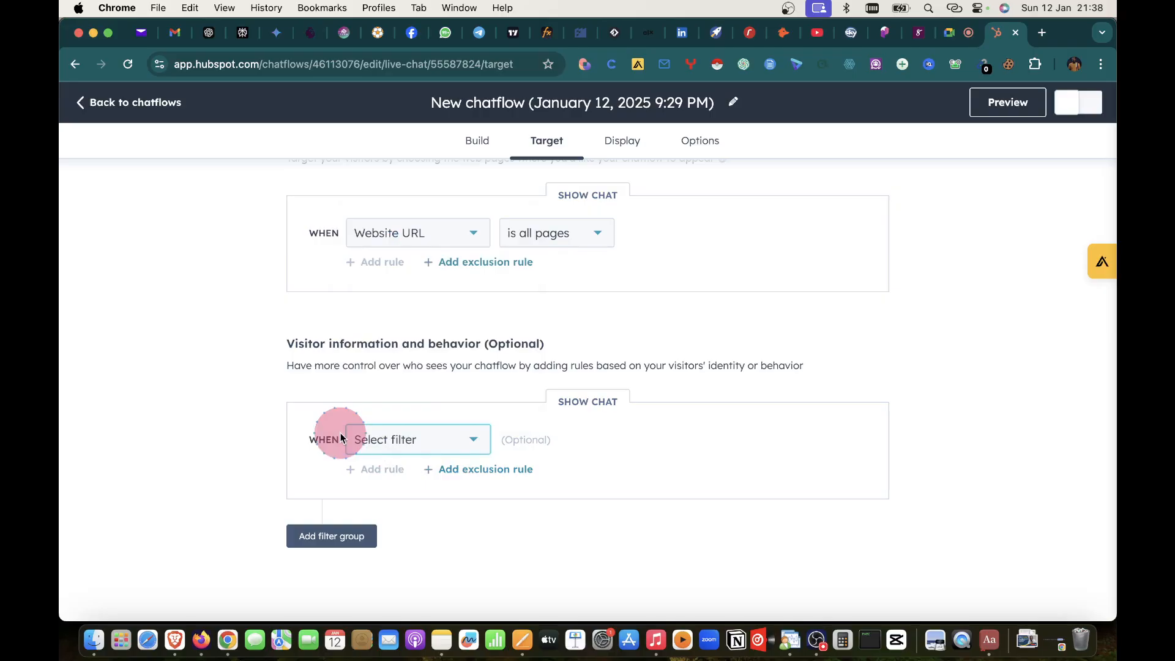
click(475, 441)
click(474, 441)
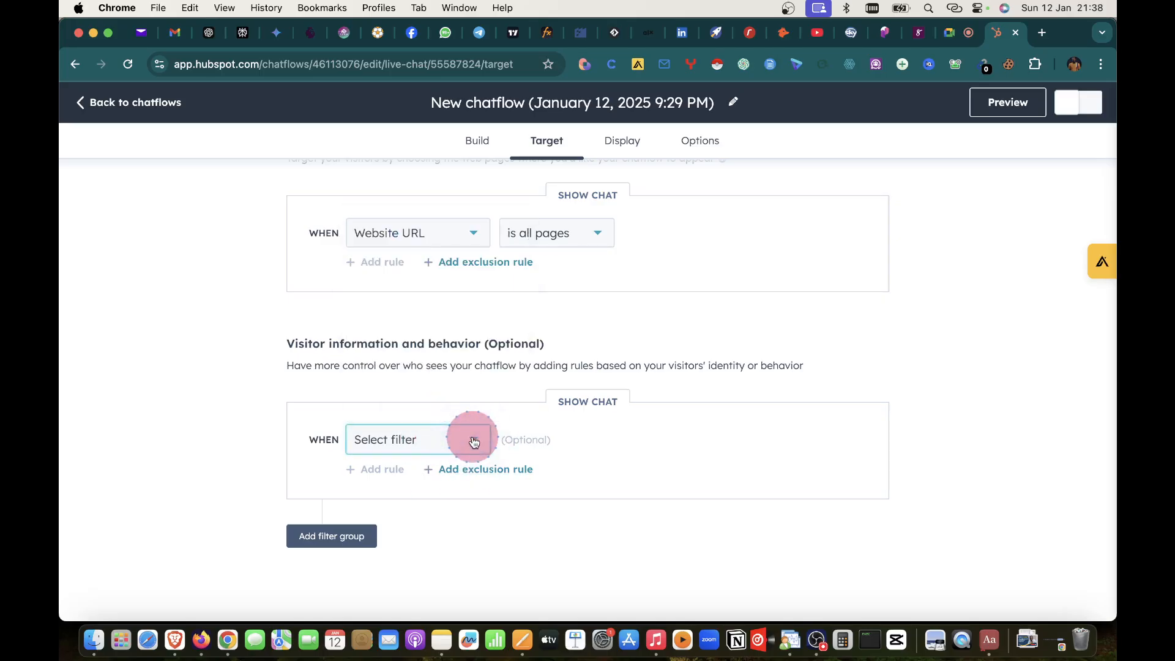
click(473, 442)
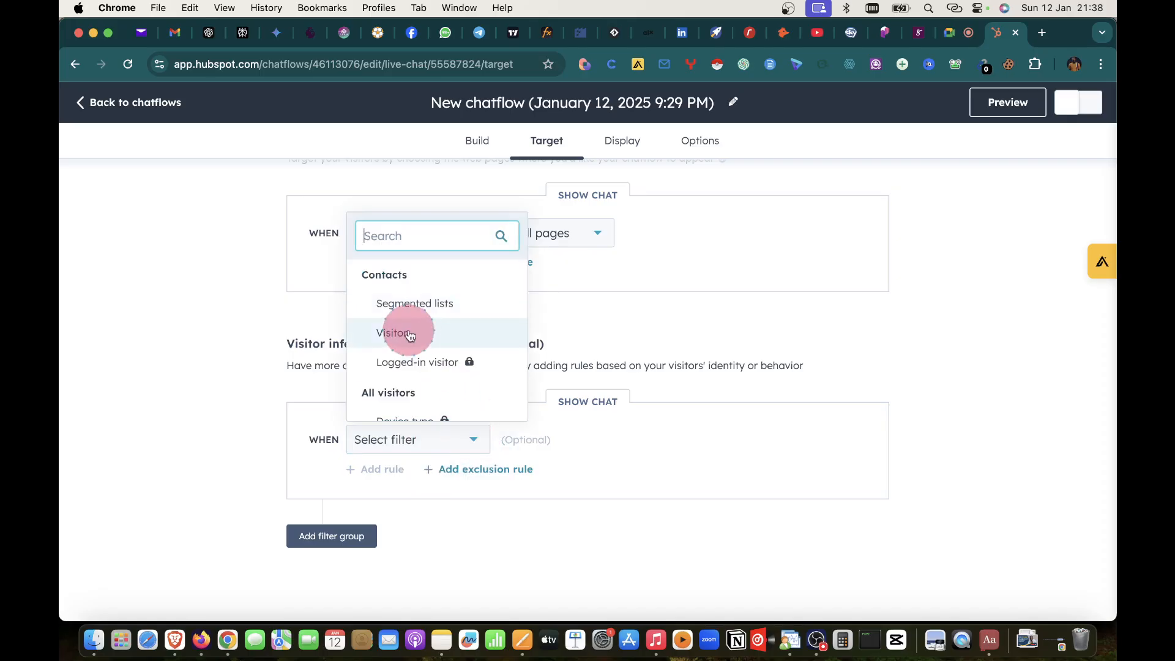
scroll(410, 334, down, 3)
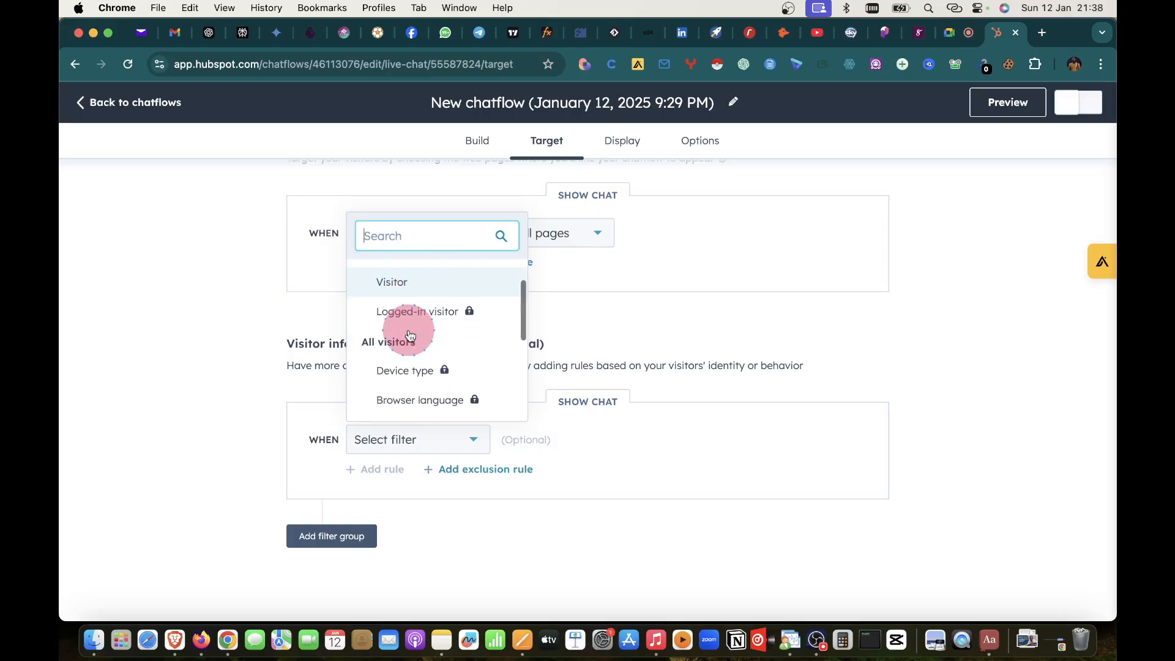
scroll(410, 334, down, 5)
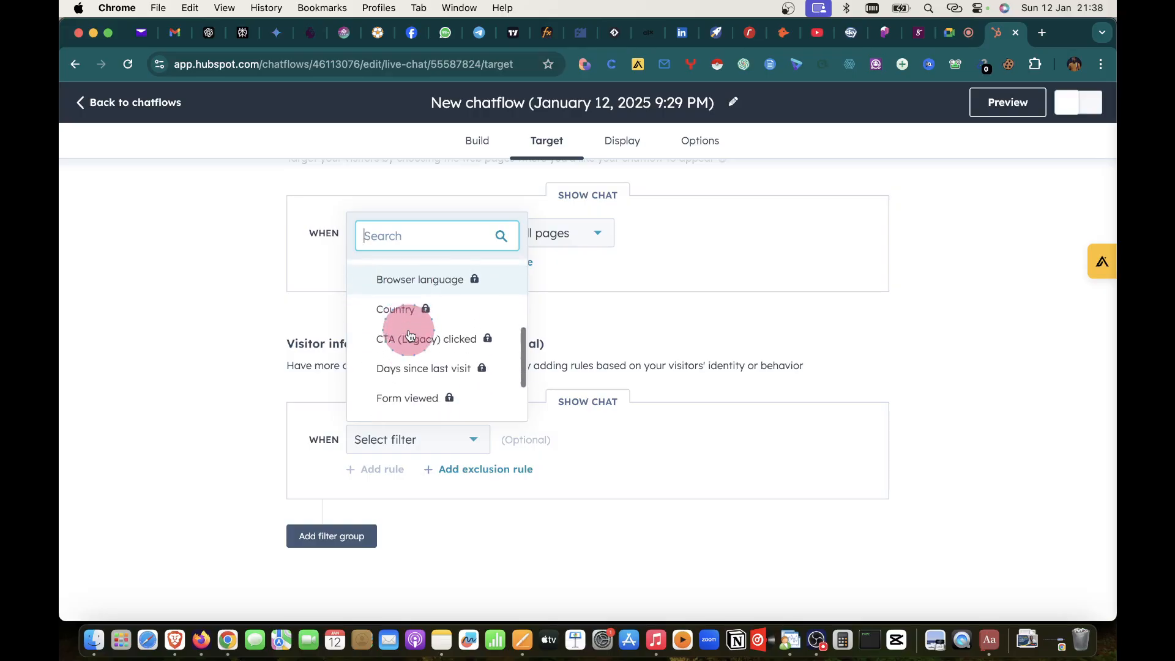
scroll(409, 330, up, 8)
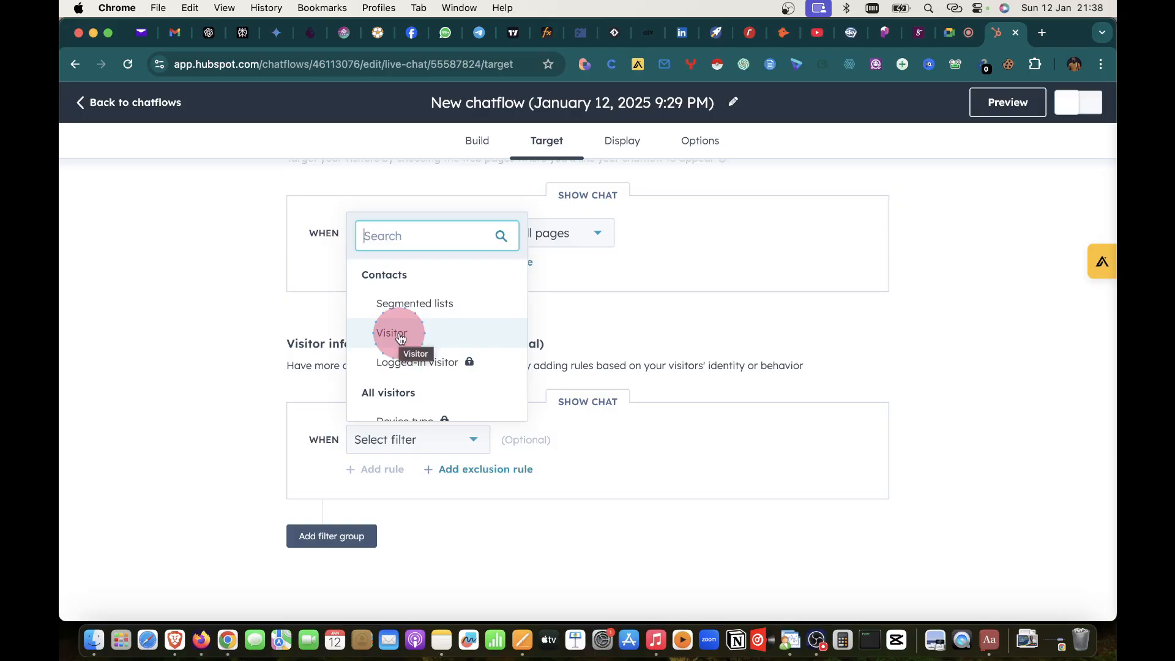
scroll(416, 367, down, 2)
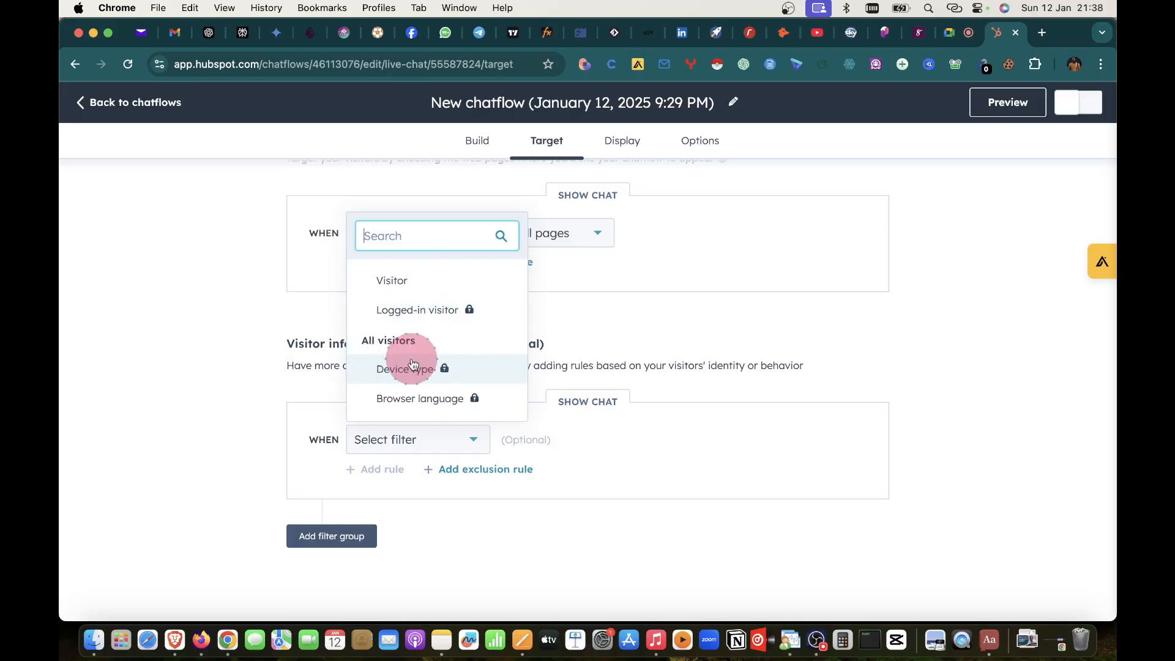
scroll(412, 364, up, 2)
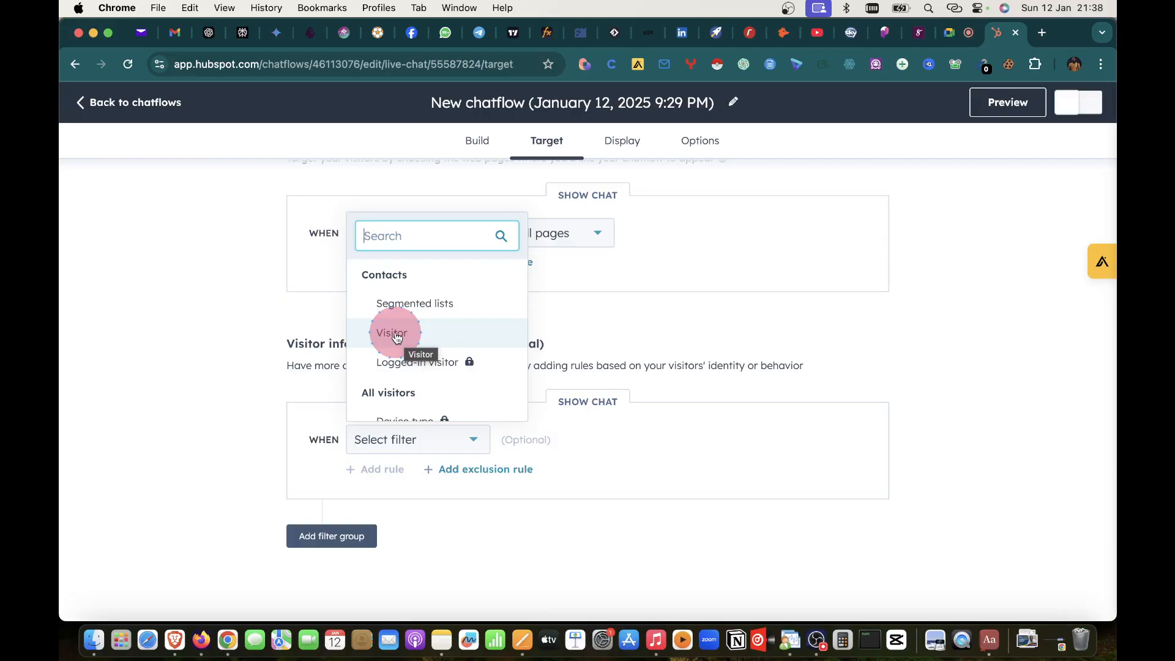
scroll(397, 336, down, 4)
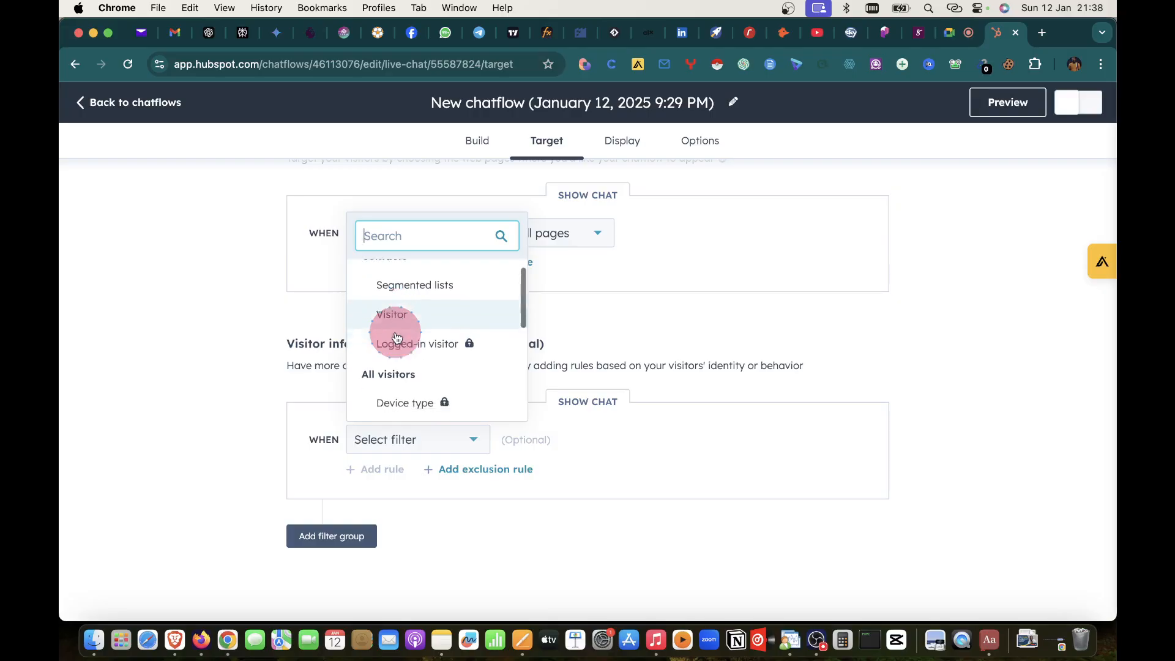
scroll(420, 336, down, 1)
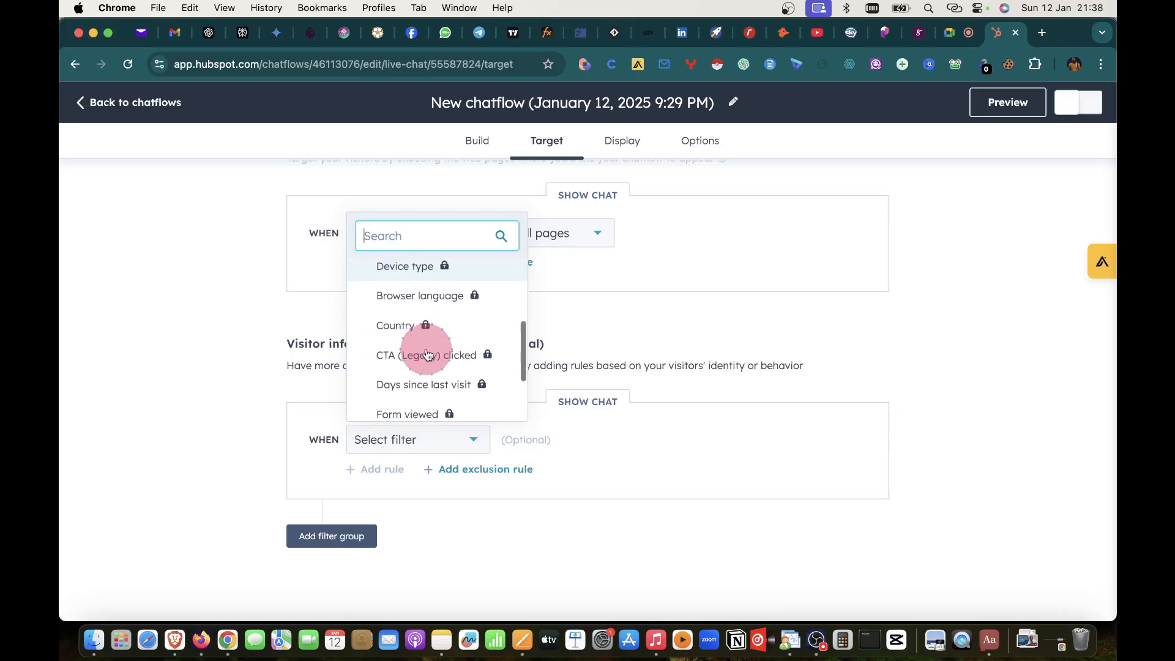
scroll(425, 361, up, 2)
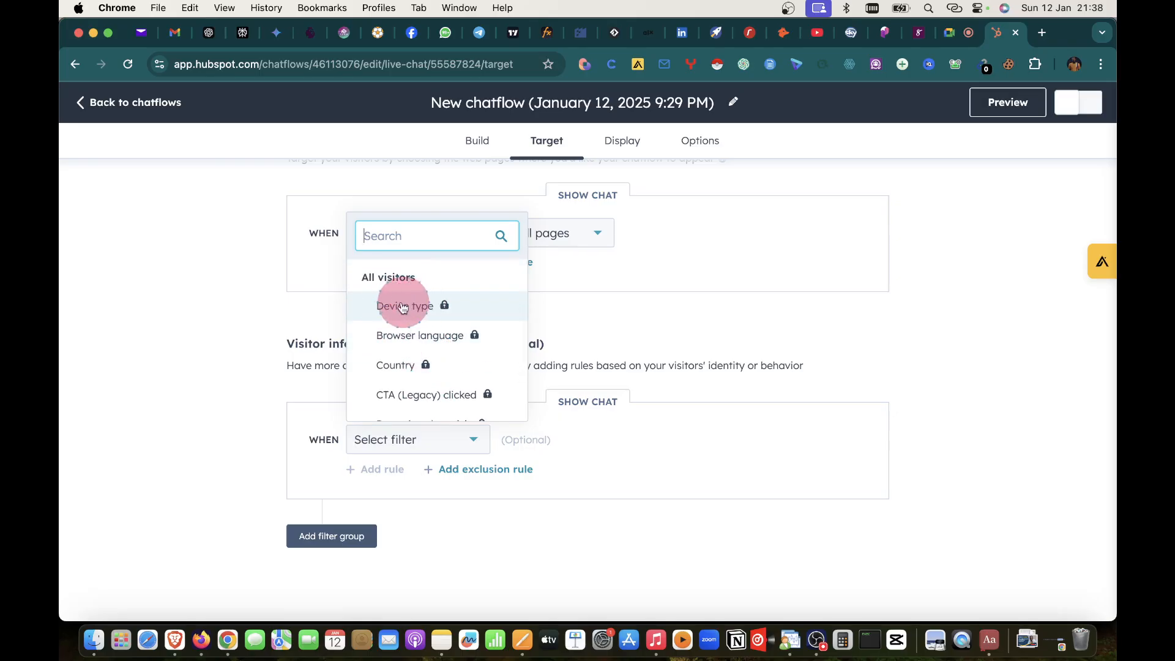
scroll(414, 388, down, 1)
scroll(414, 389, down, 4)
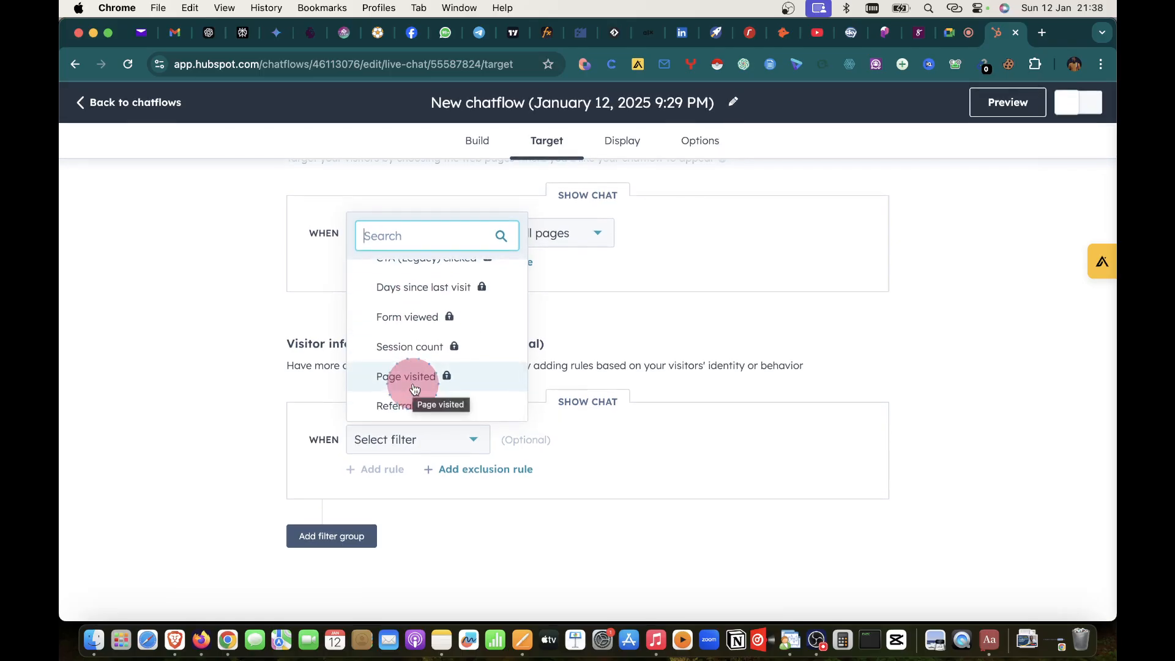
scroll(415, 389, up, 5)
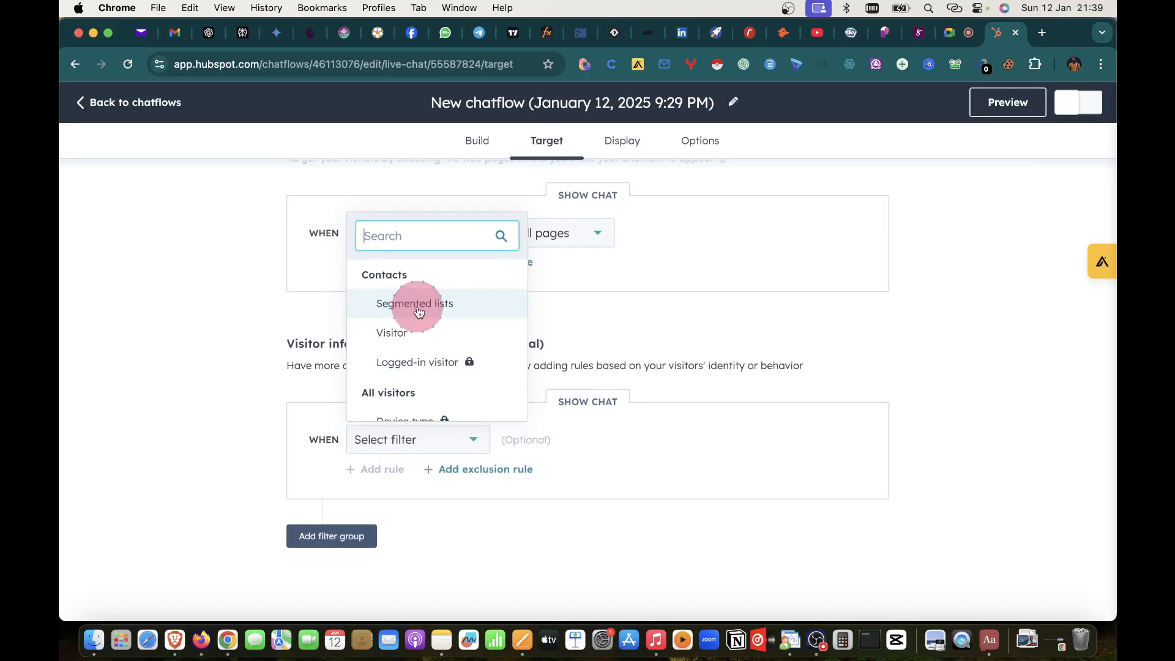
click(586, 443)
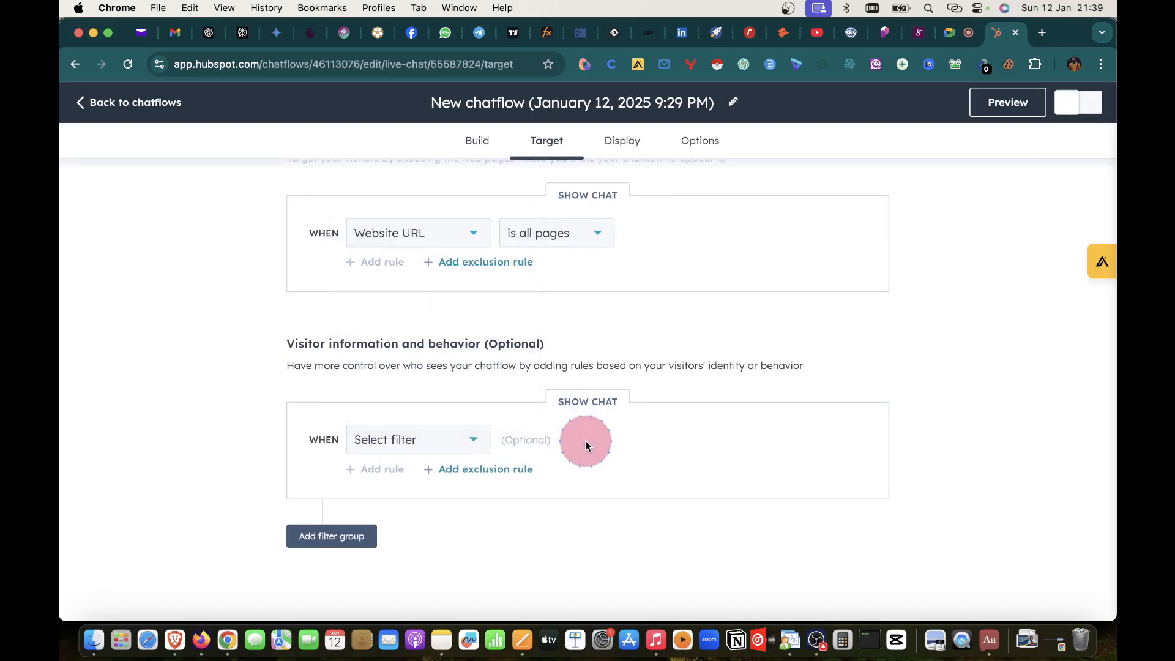
- Open the chatflow's Display settings, and check the in-call messages in Google Meet before returning to HubSpot
click(620, 141)
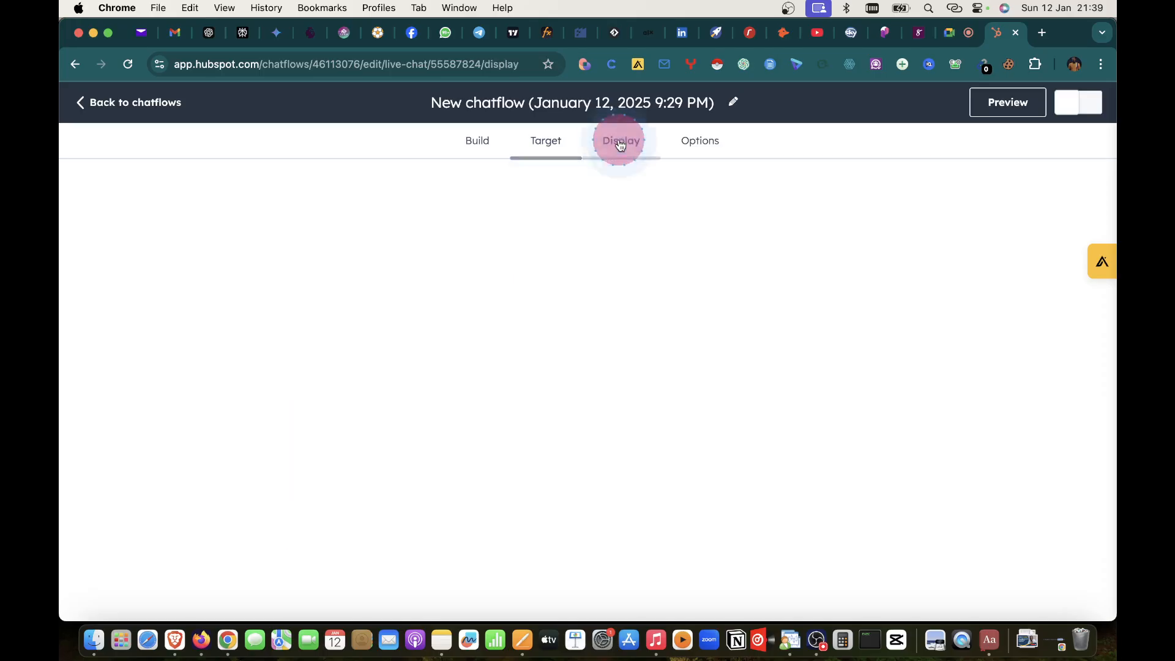
click(962, 36)
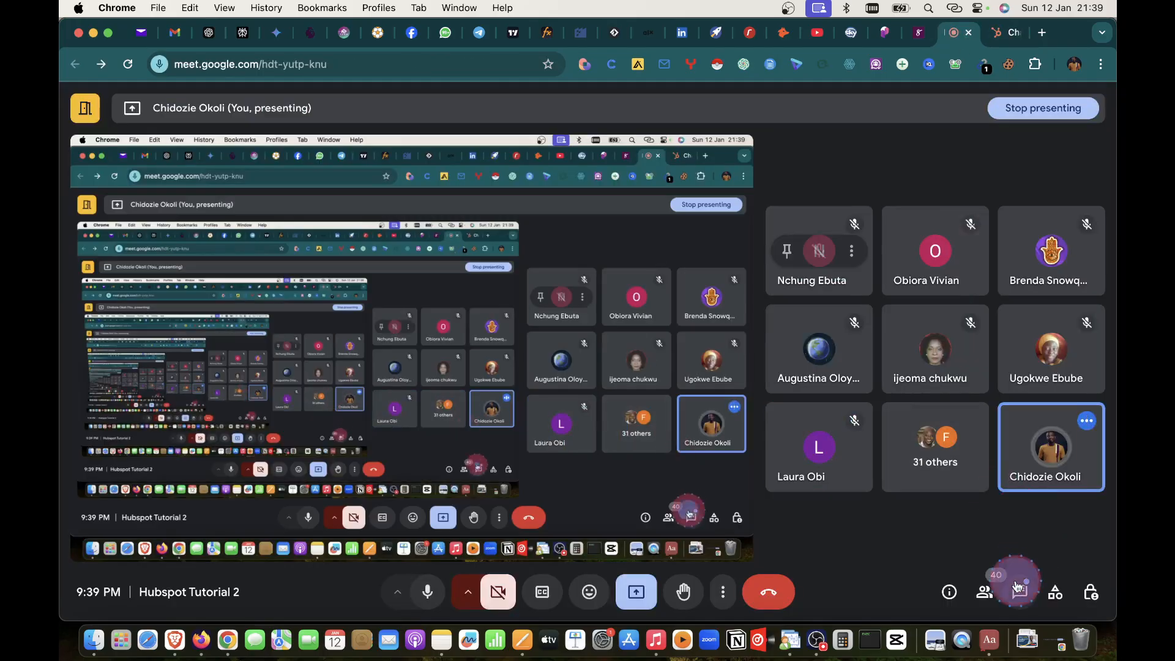
click(1017, 586)
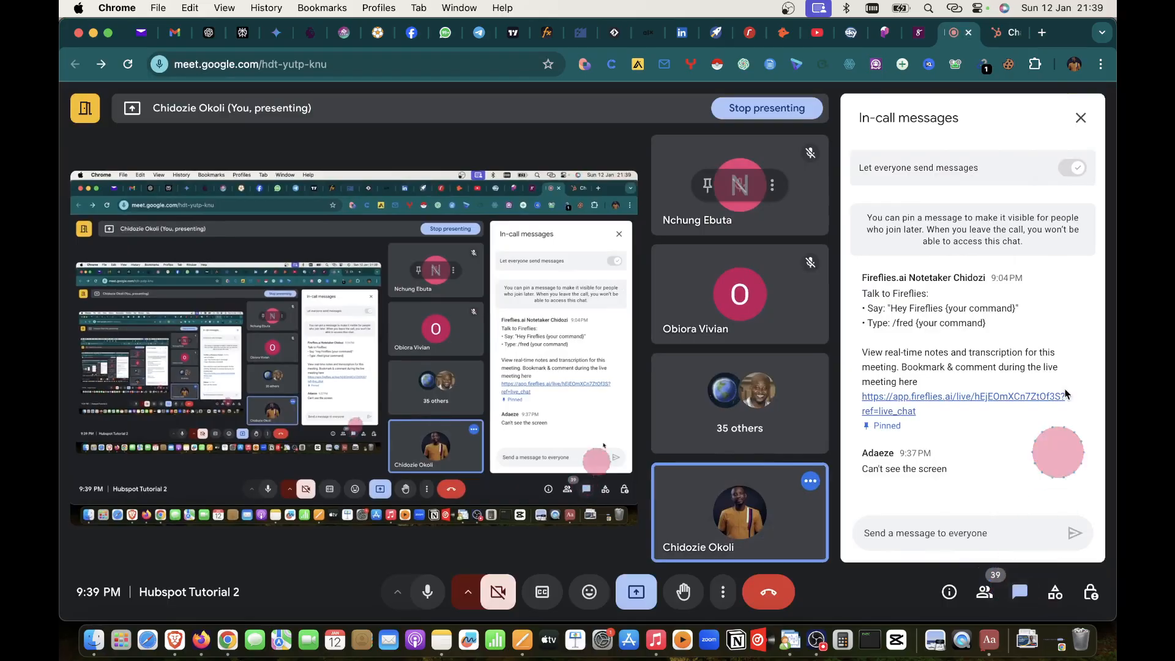
click(1082, 120)
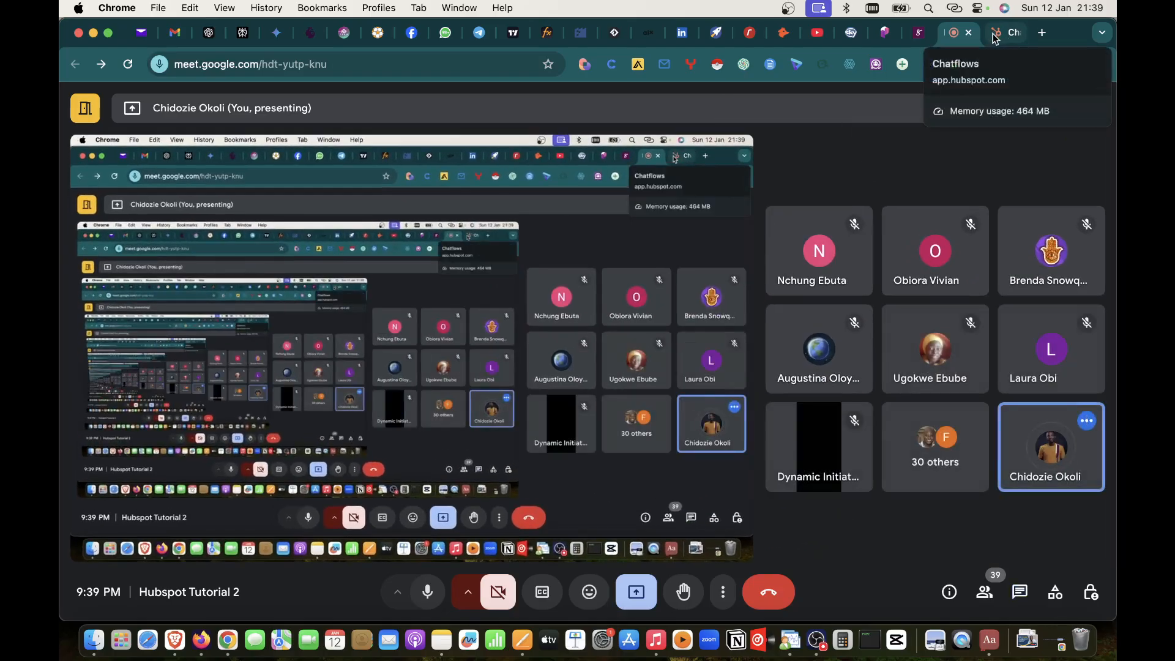
click(995, 35)
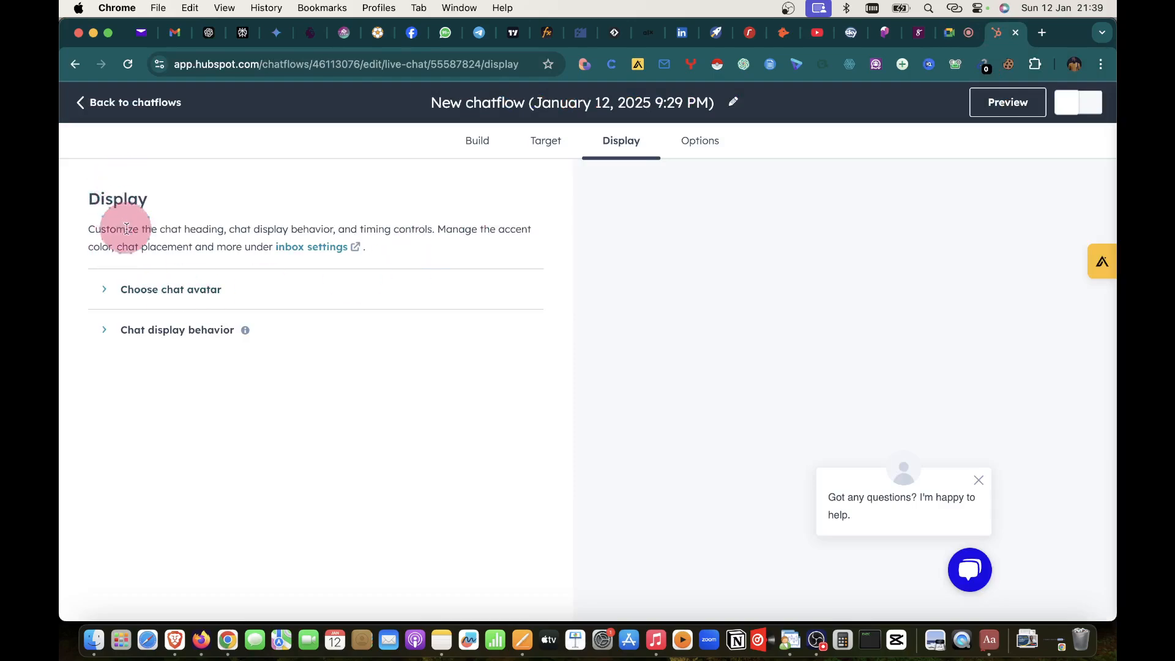
- View the chat avatar's heading options in the Display settings and go back to the chatflow's Build settings
click(105, 289)
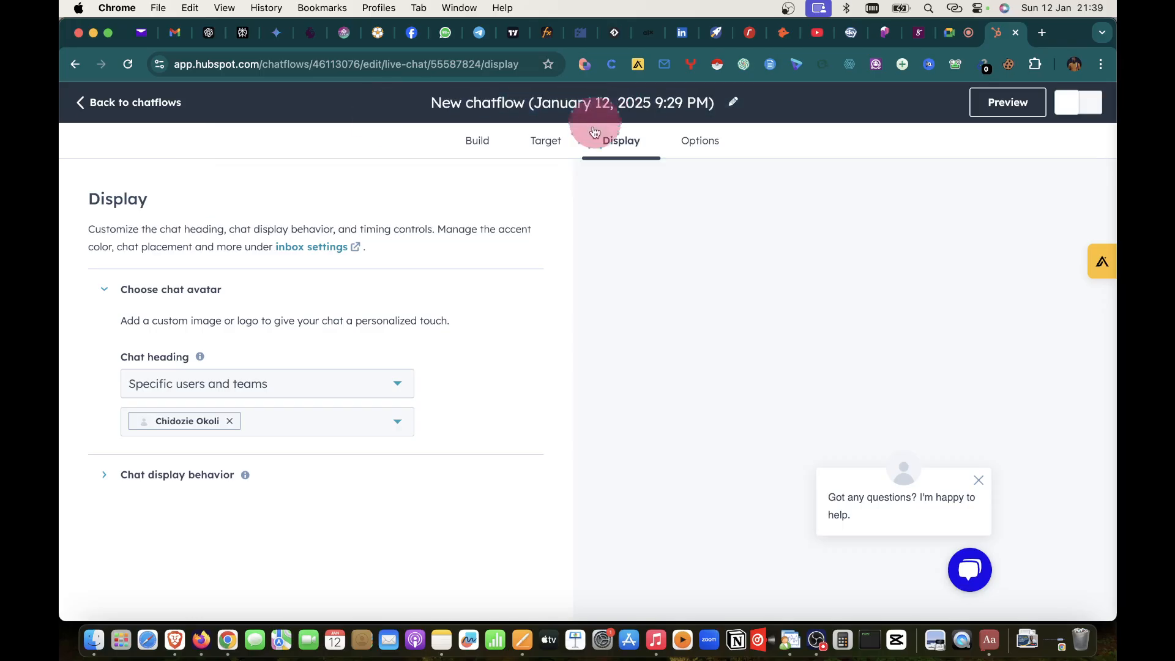
click(551, 140)
click(476, 138)
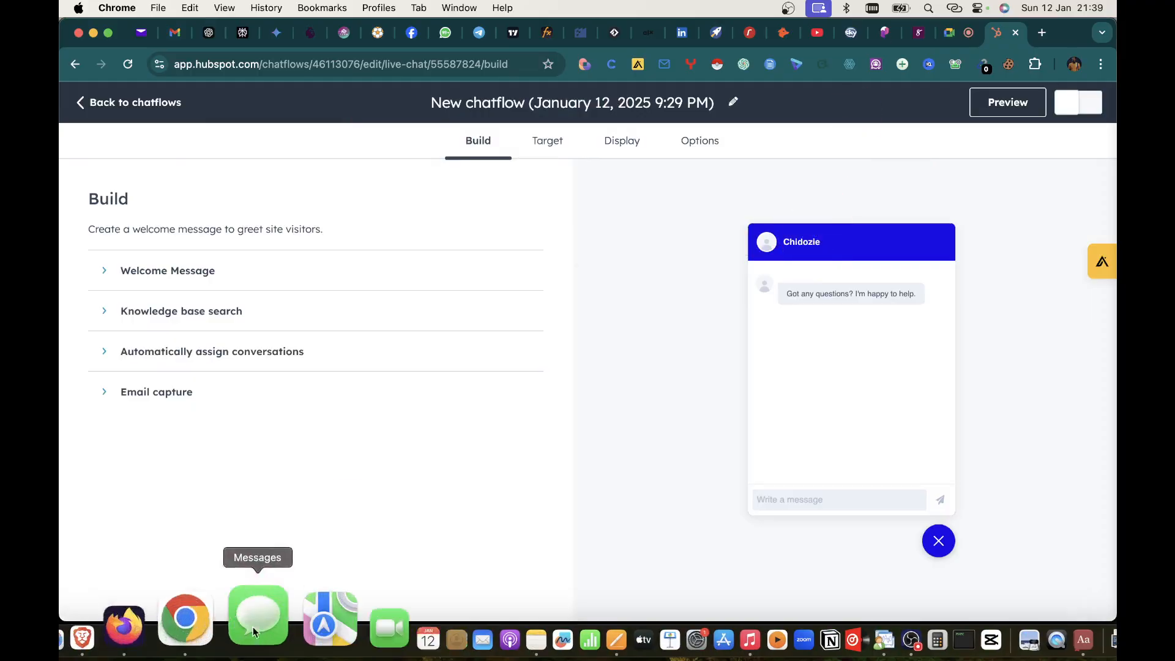
- Switch to Firefox's test website, view the Digital Witch Support conversation in its chat widget, and return to the HubSpot chatflow in Chrome
click(186, 609)
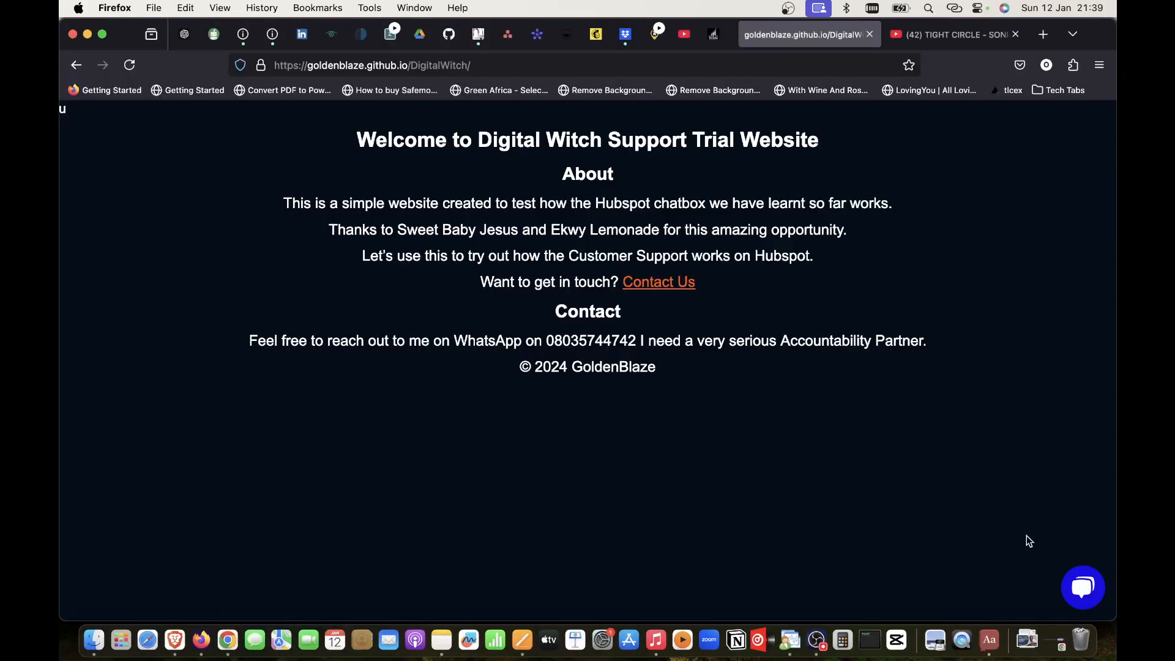
click(1082, 587)
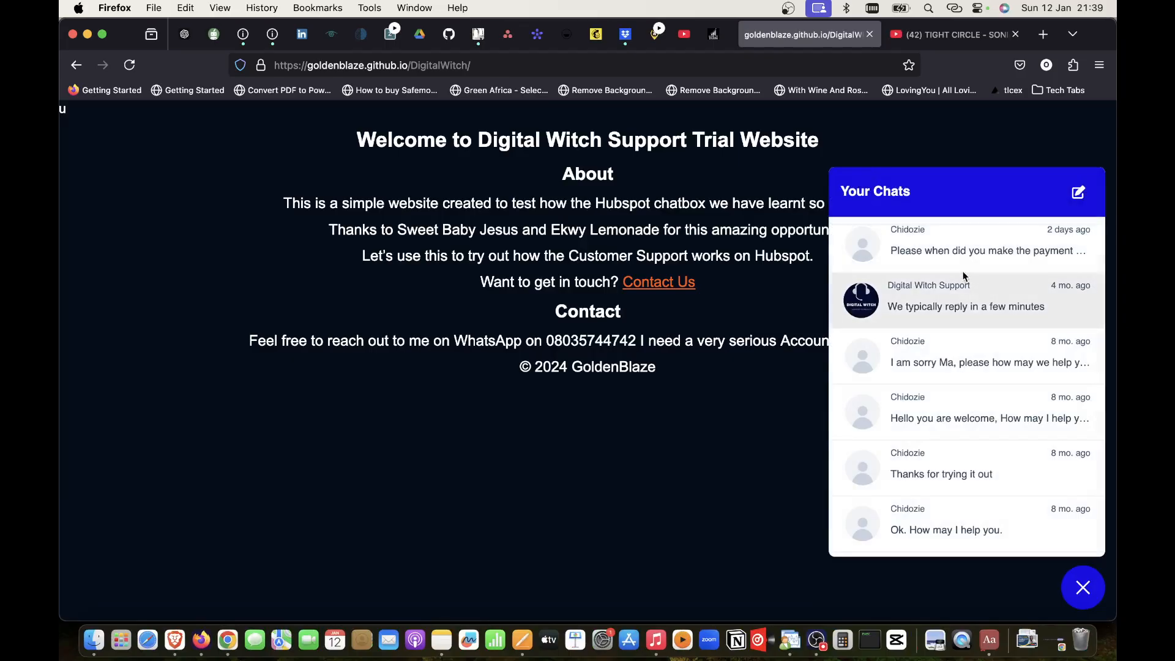
click(964, 278)
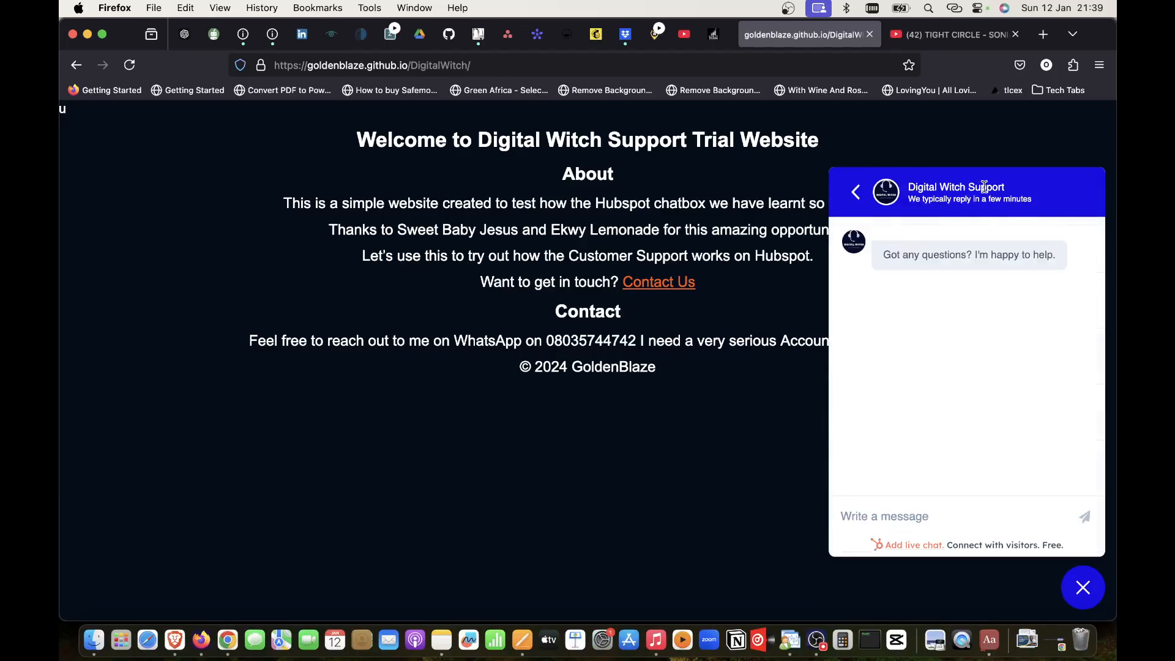
click(248, 611)
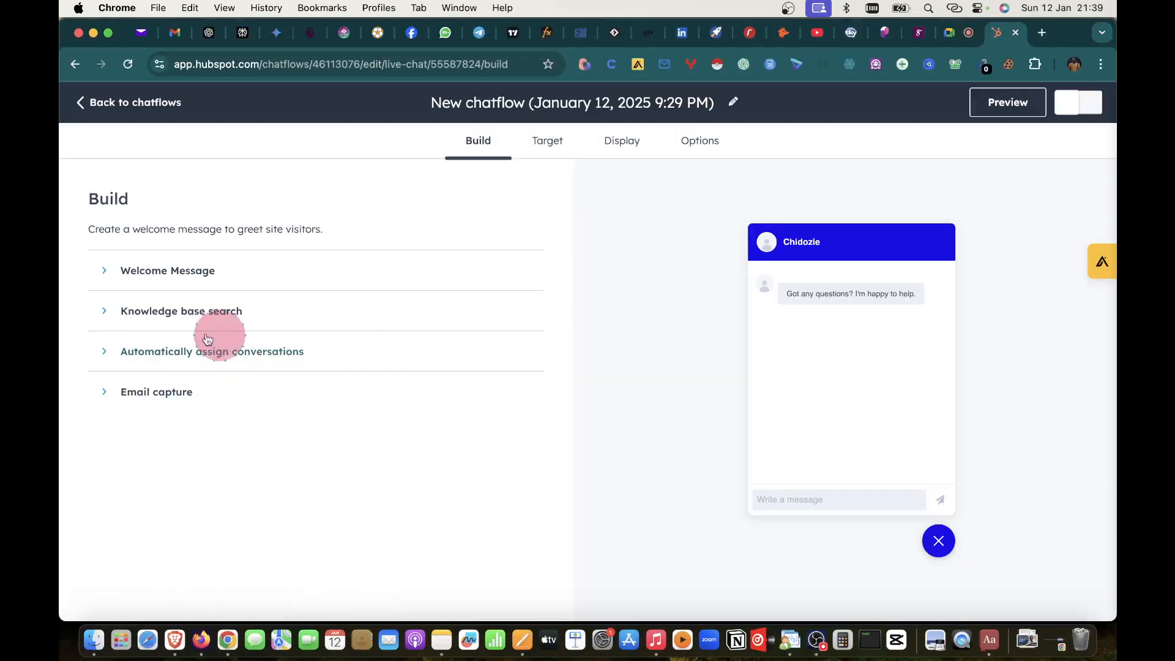
- Open the chatflow's Display settings, expand the chat avatar section and view the chat heading choices, keeping "Specific users and teams"
click(603, 142)
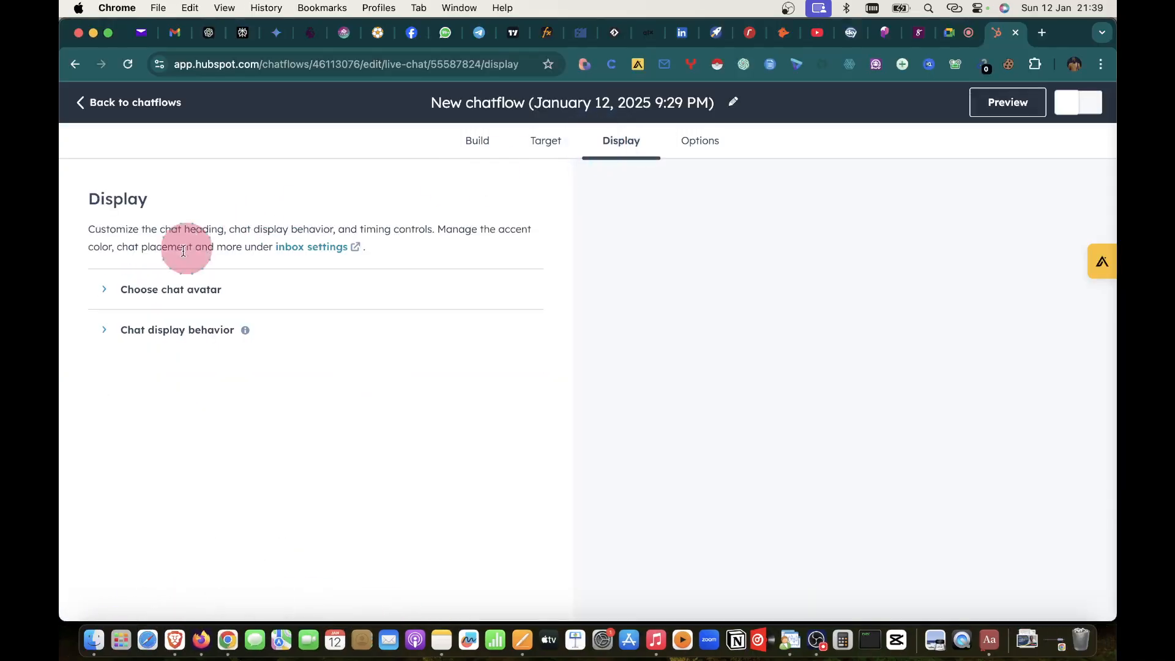
click(112, 290)
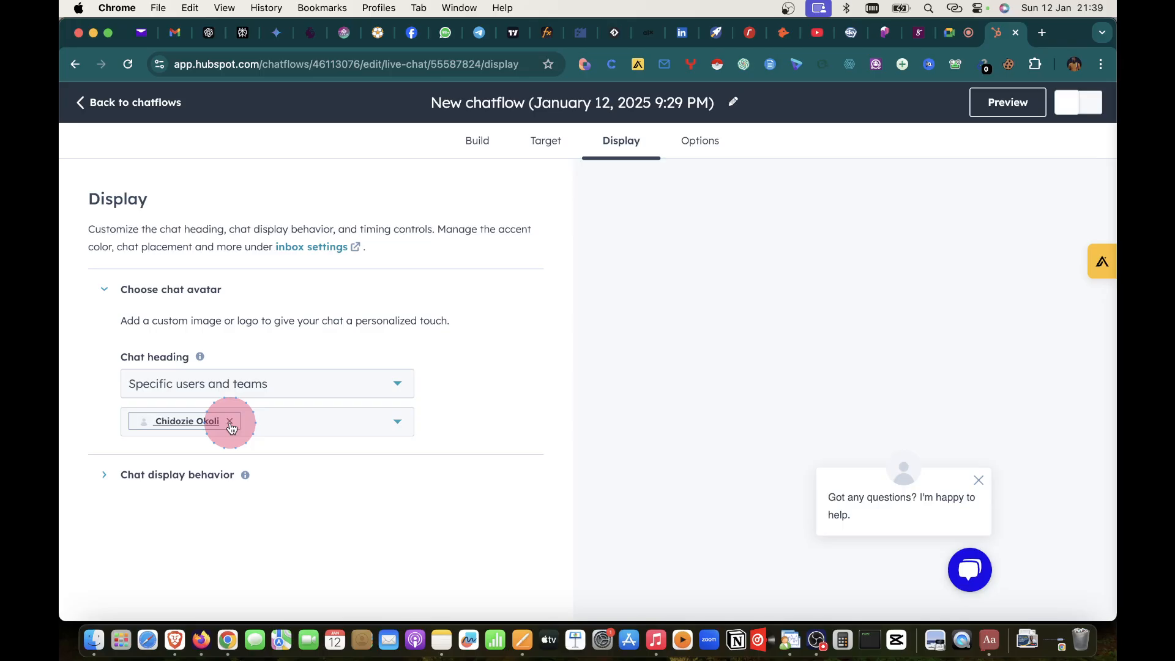
click(243, 395)
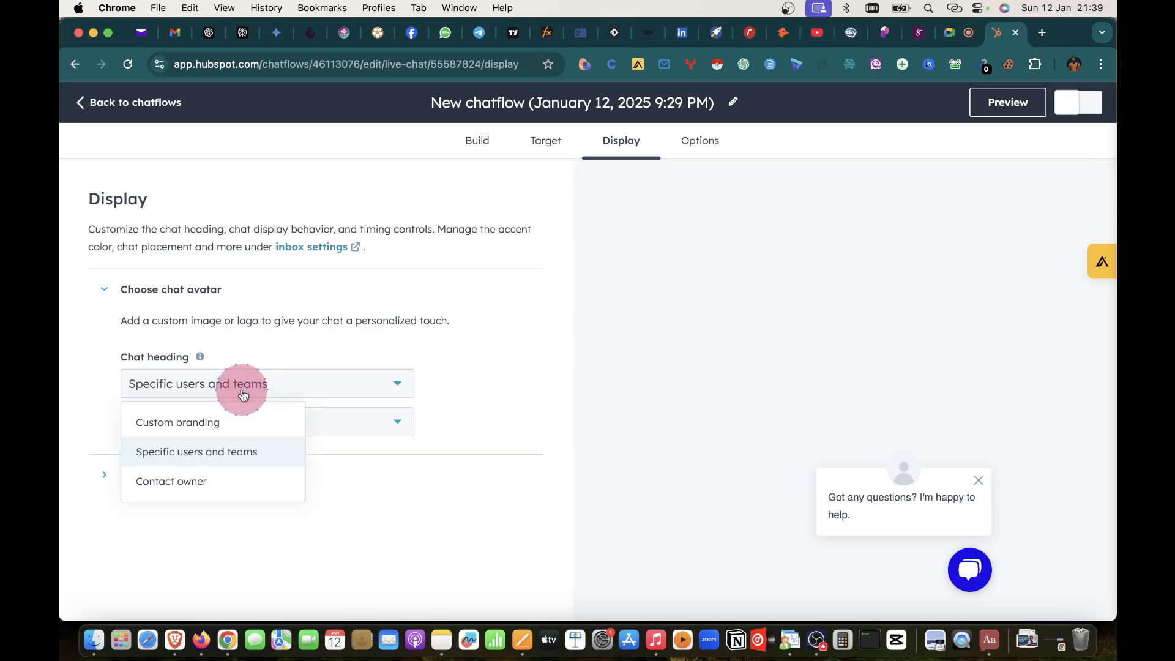
click(243, 394)
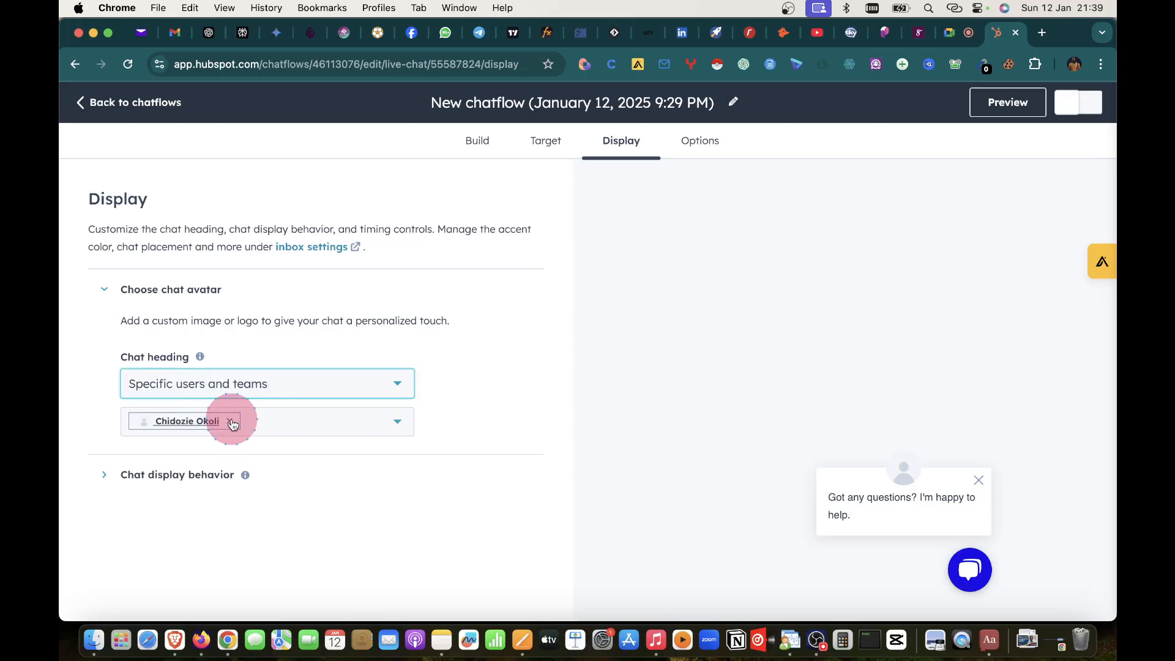
- Remove the current user from the chat heading and add all five listed users instead
click(231, 424)
click(248, 422)
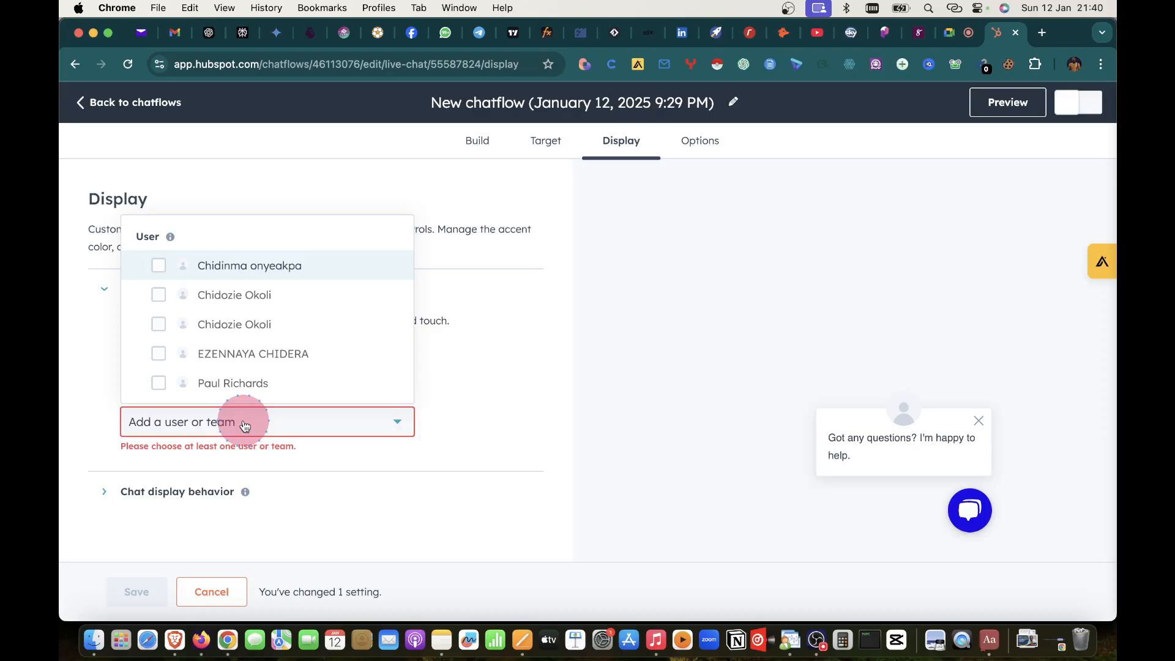
click(223, 323)
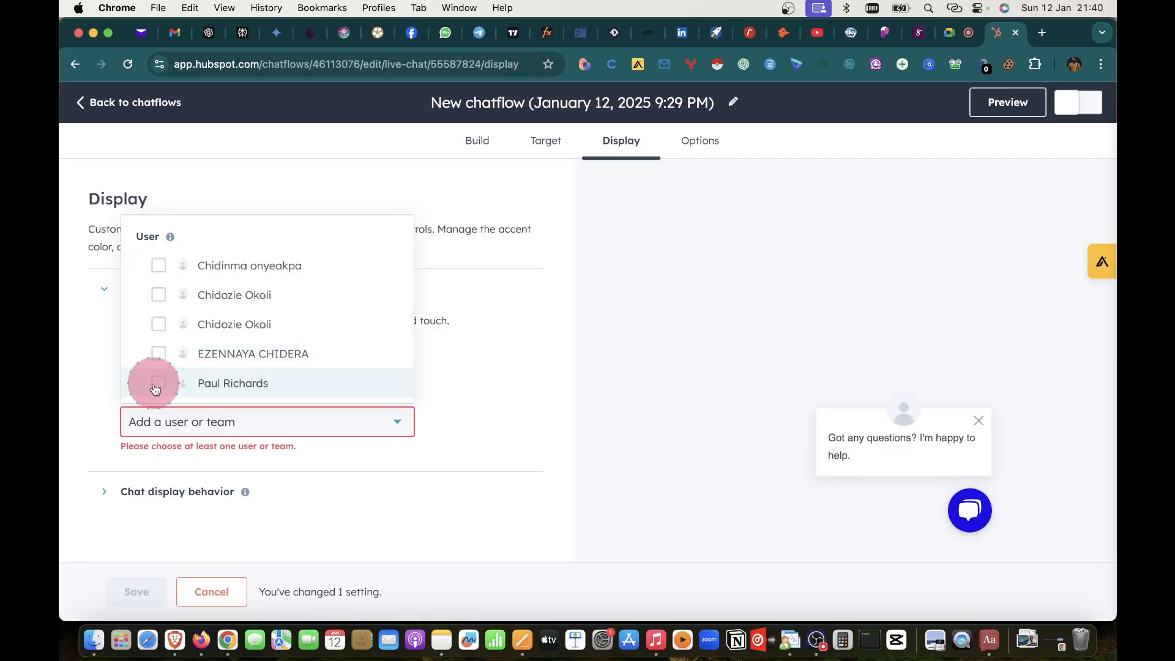
click(158, 266)
click(158, 296)
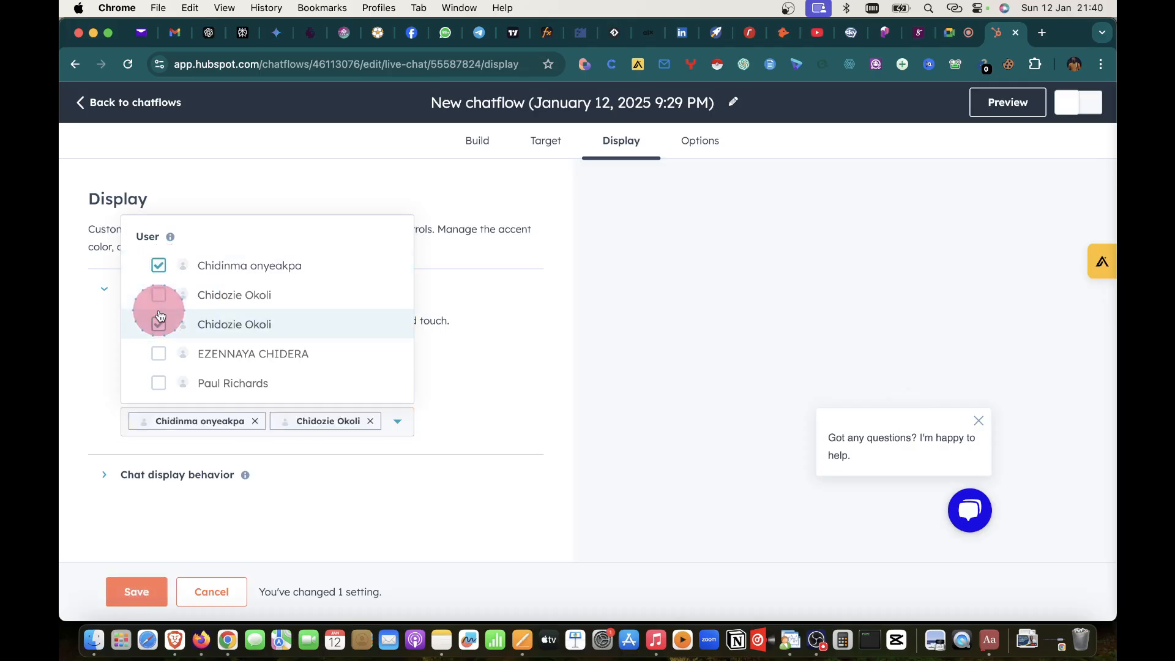
click(159, 325)
click(160, 355)
click(159, 382)
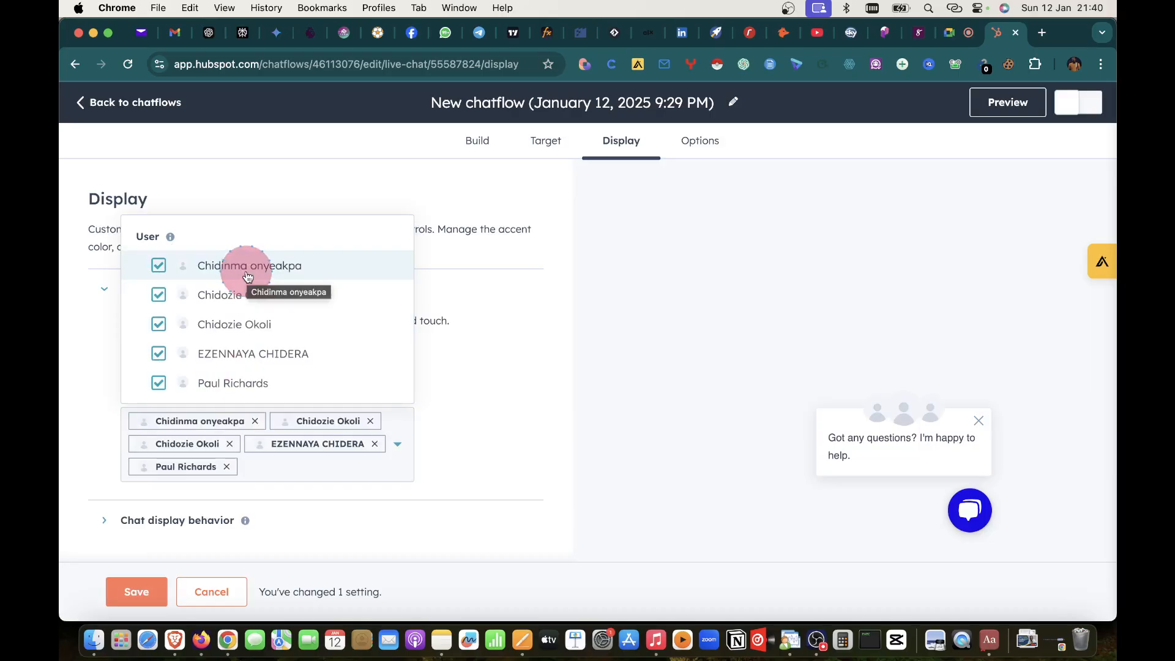
click(538, 386)
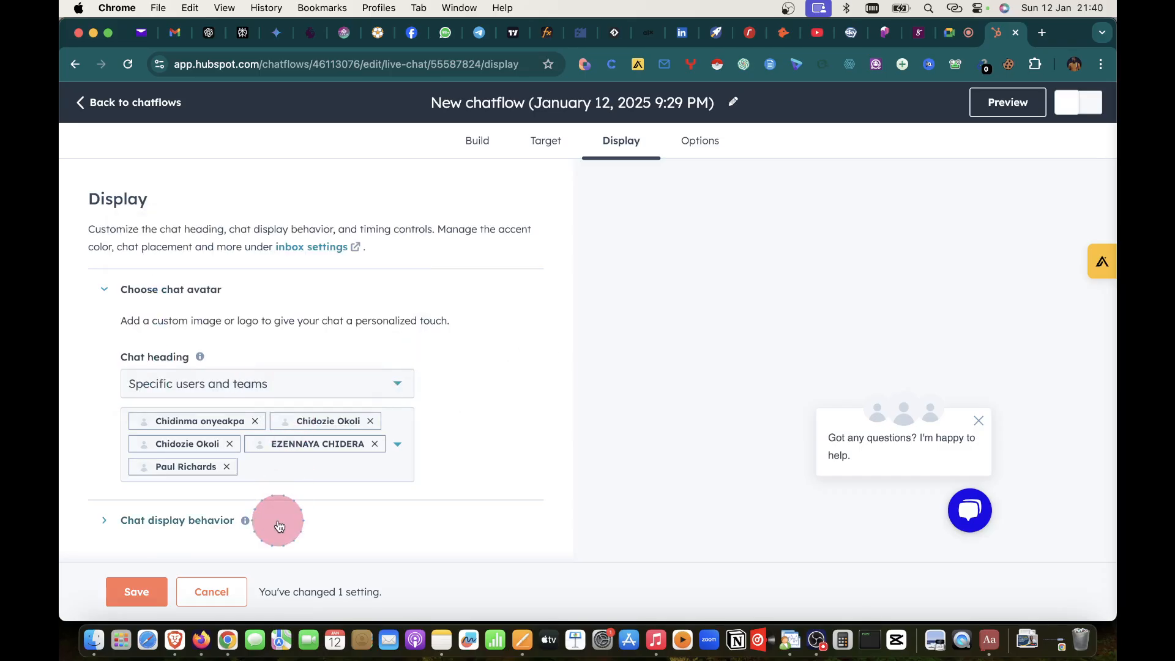
- Expand the chat display behavior section and examine its desktop default states and triggers
click(104, 519)
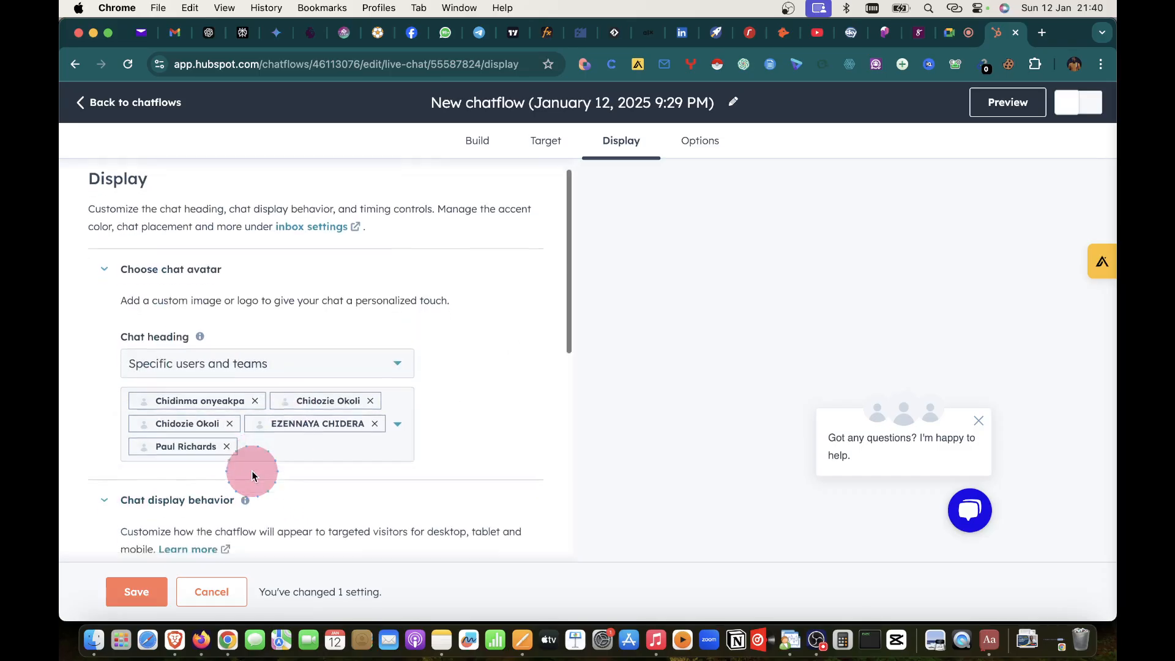
scroll(252, 476, down, 6)
scroll(242, 466, up, 2)
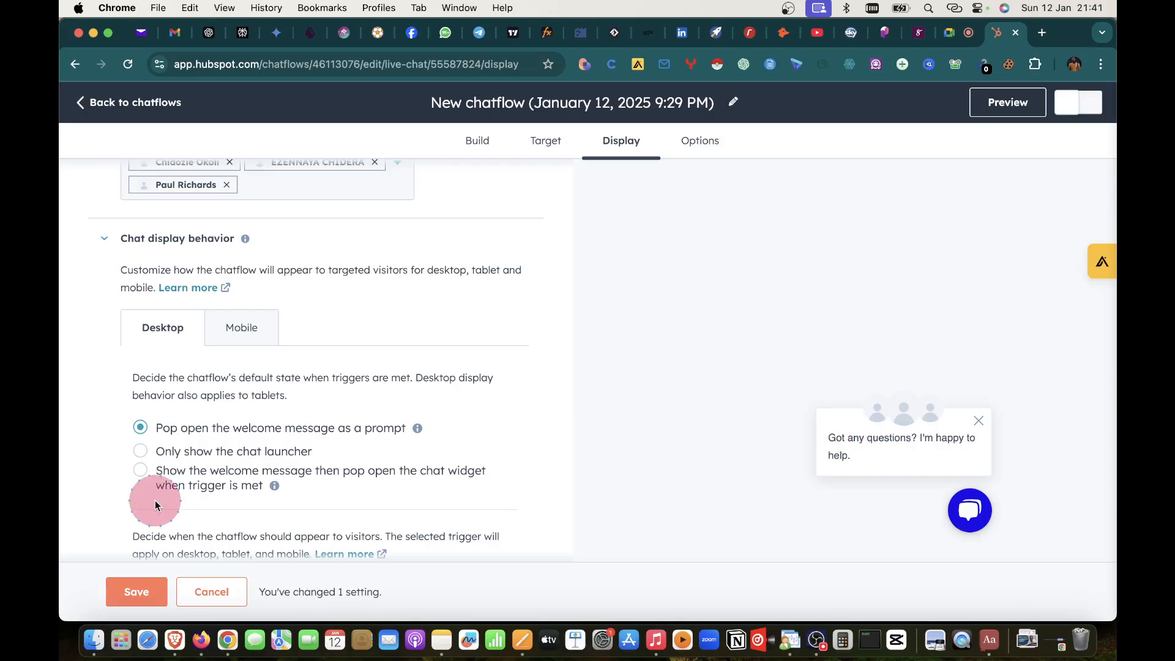
- Try the launcher-only and pop-open chat widget states for desktop, and restore "Pop open the welcome message as a prompt"
click(140, 451)
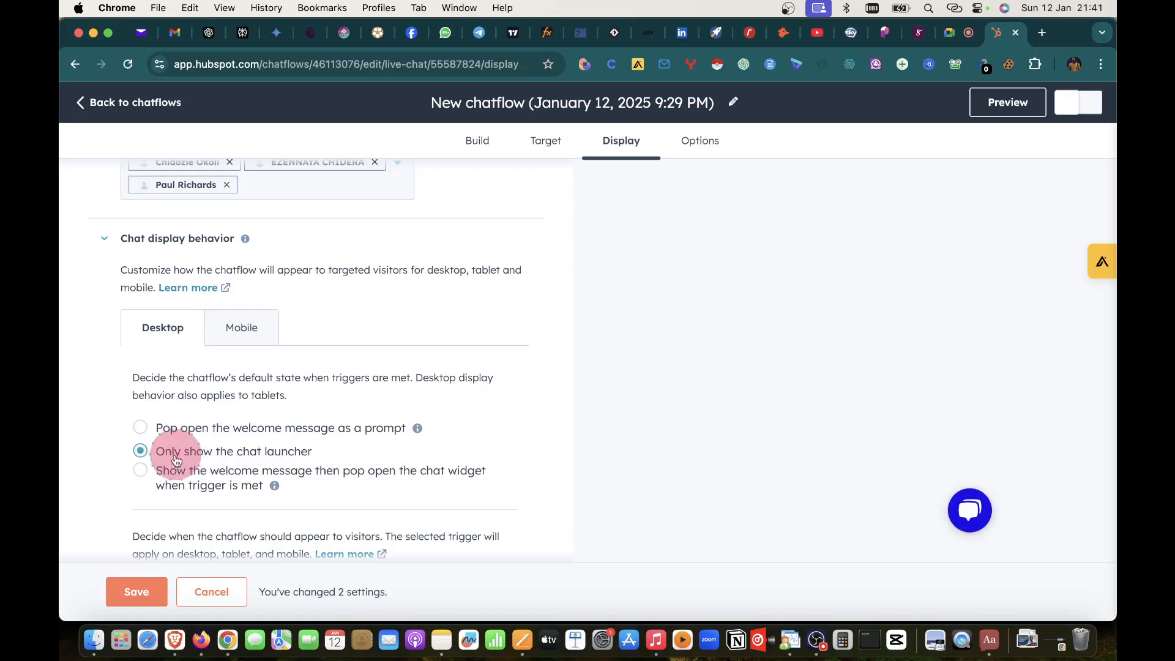
click(143, 474)
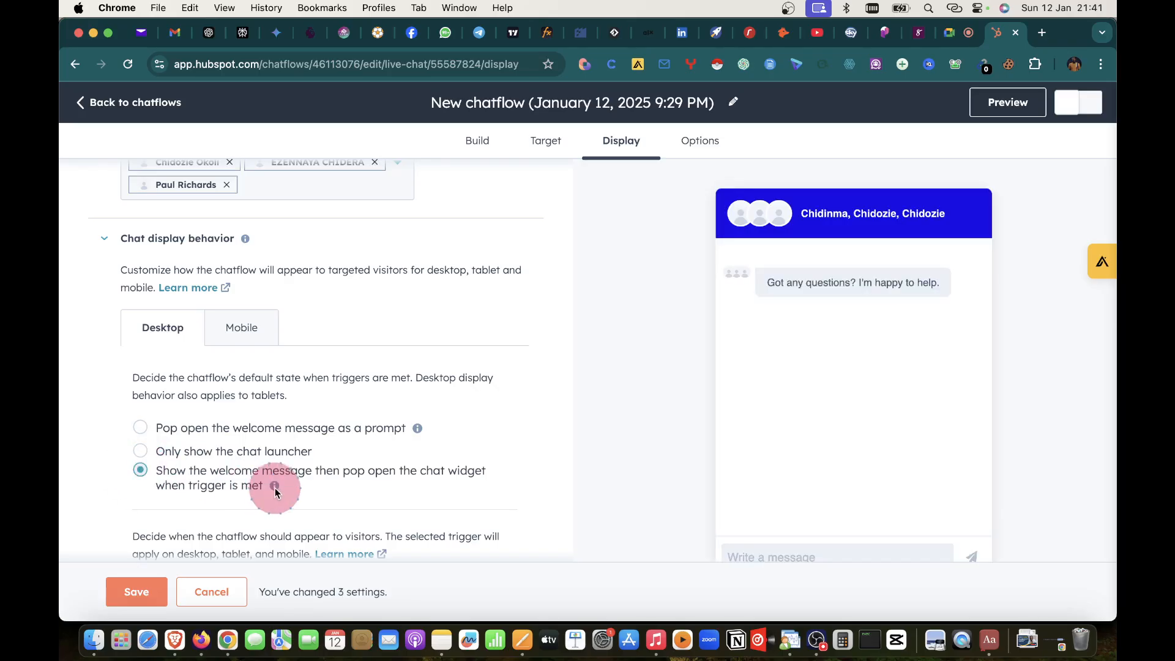
click(141, 471)
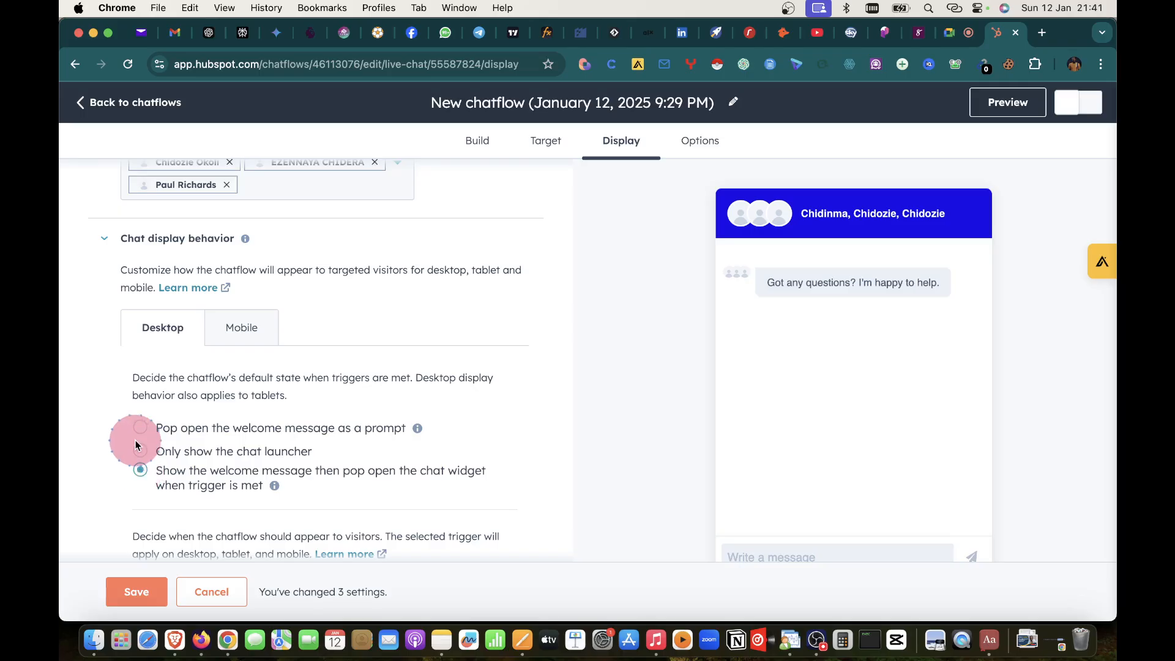
click(140, 428)
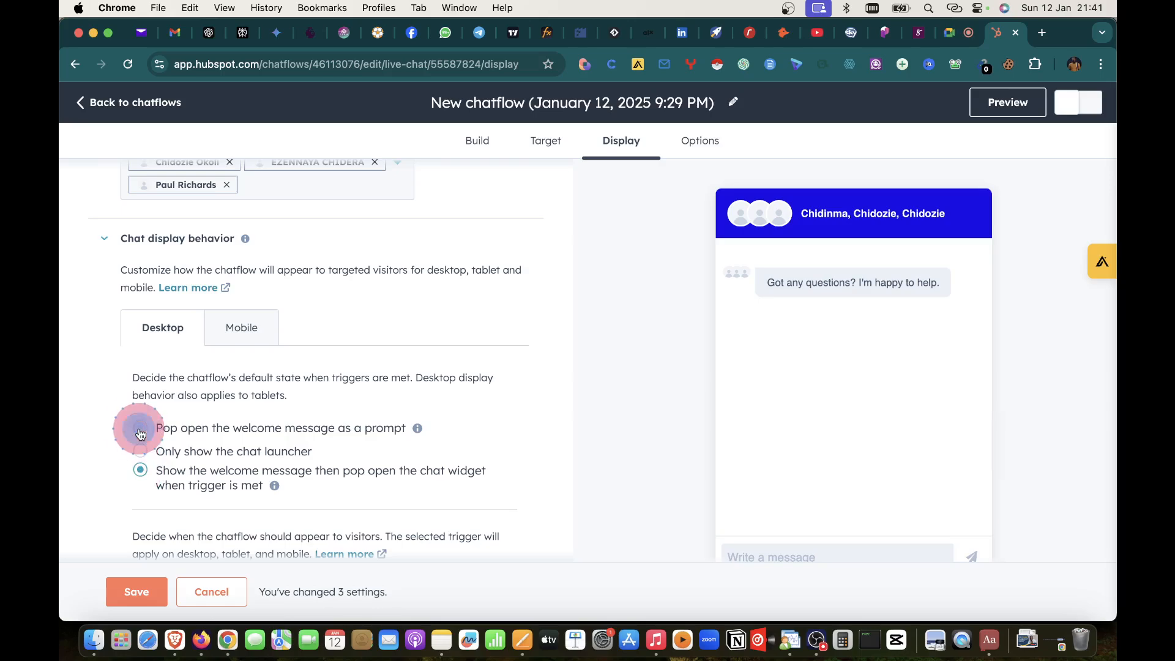
- Enable the time-on-page trigger at 10 seconds, keeping "Pop open the welcome message as a prompt" as the desktop default state
scroll(330, 423, down, 3)
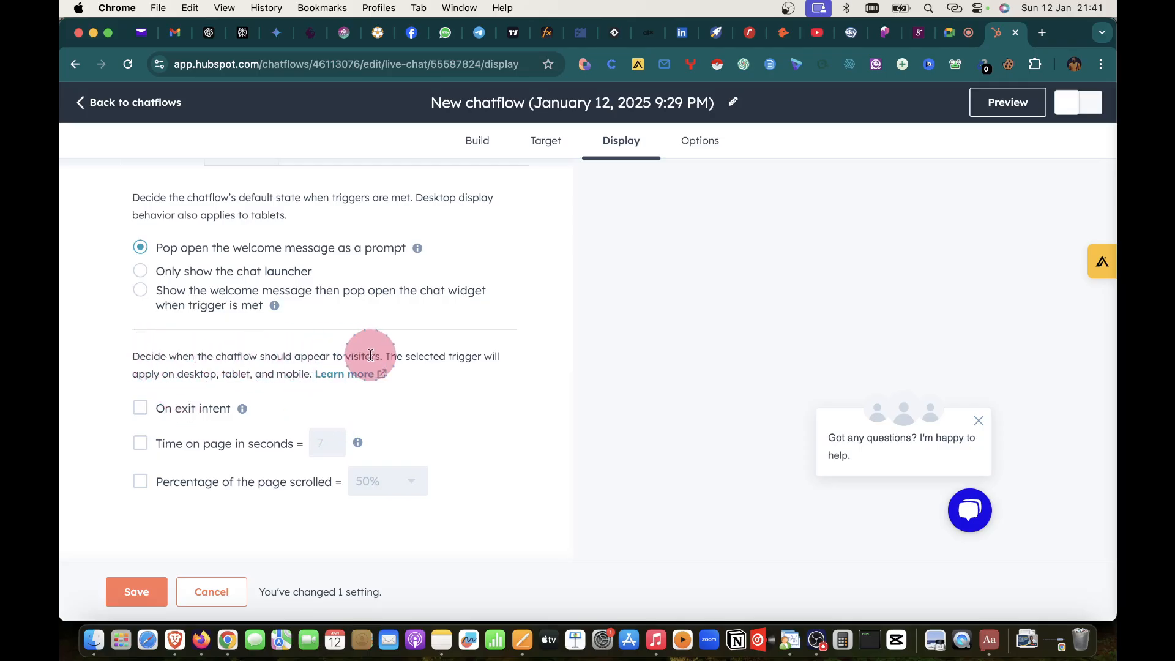
scroll(367, 358, up, 1)
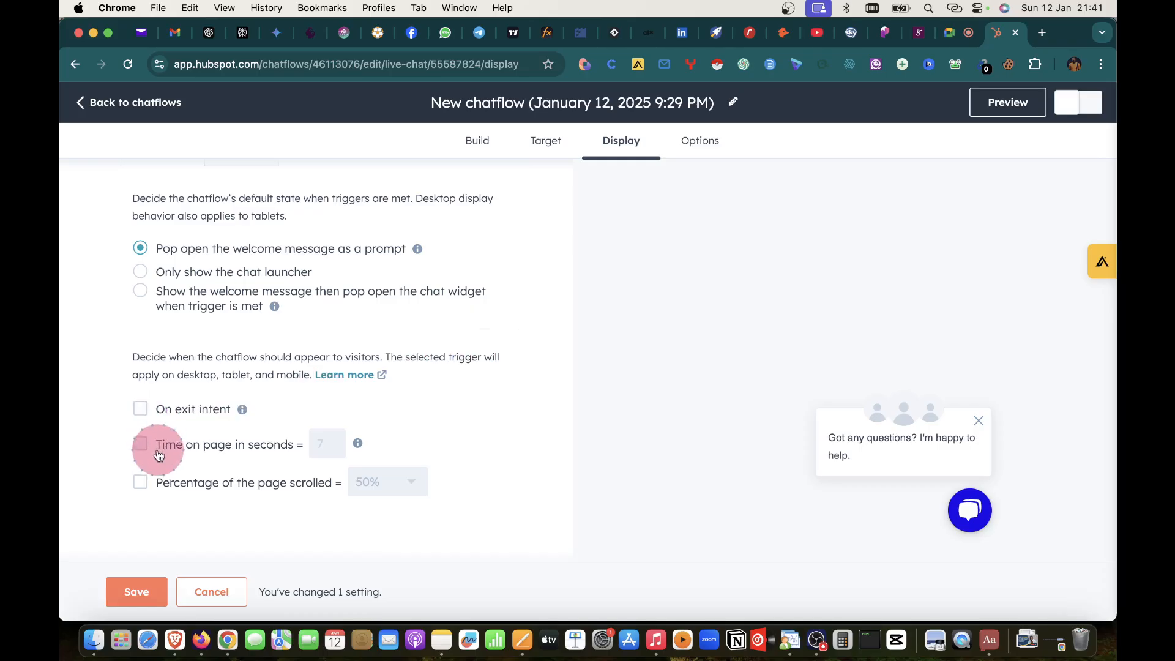
click(140, 444)
click(323, 442)
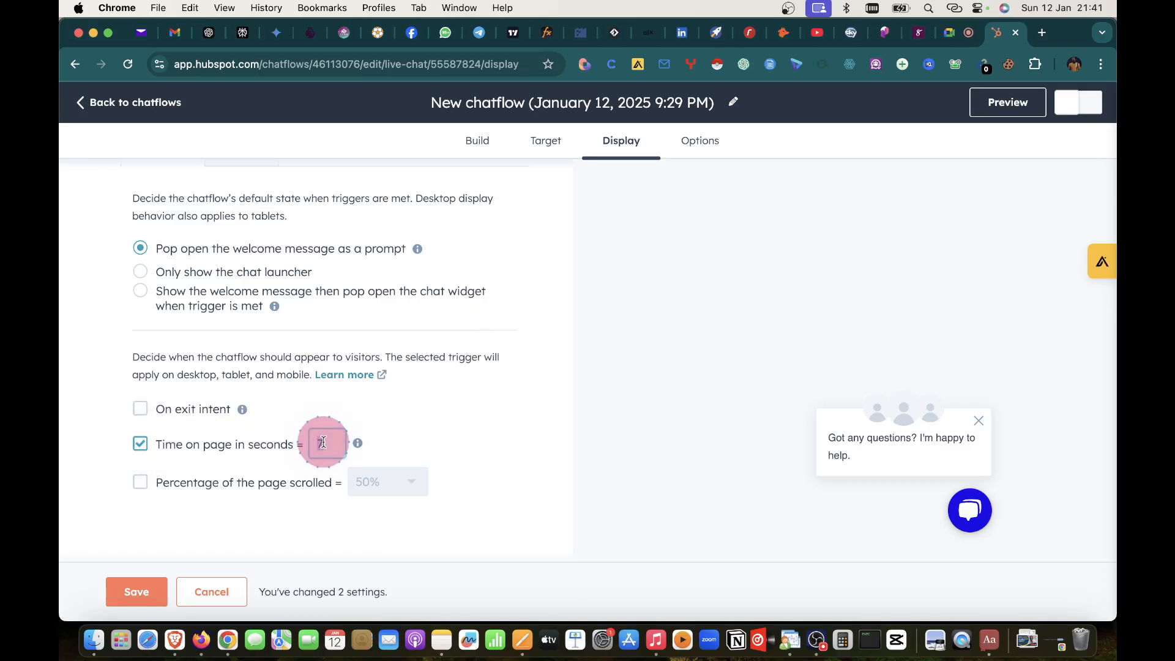
key(BackSpace)
text(10)
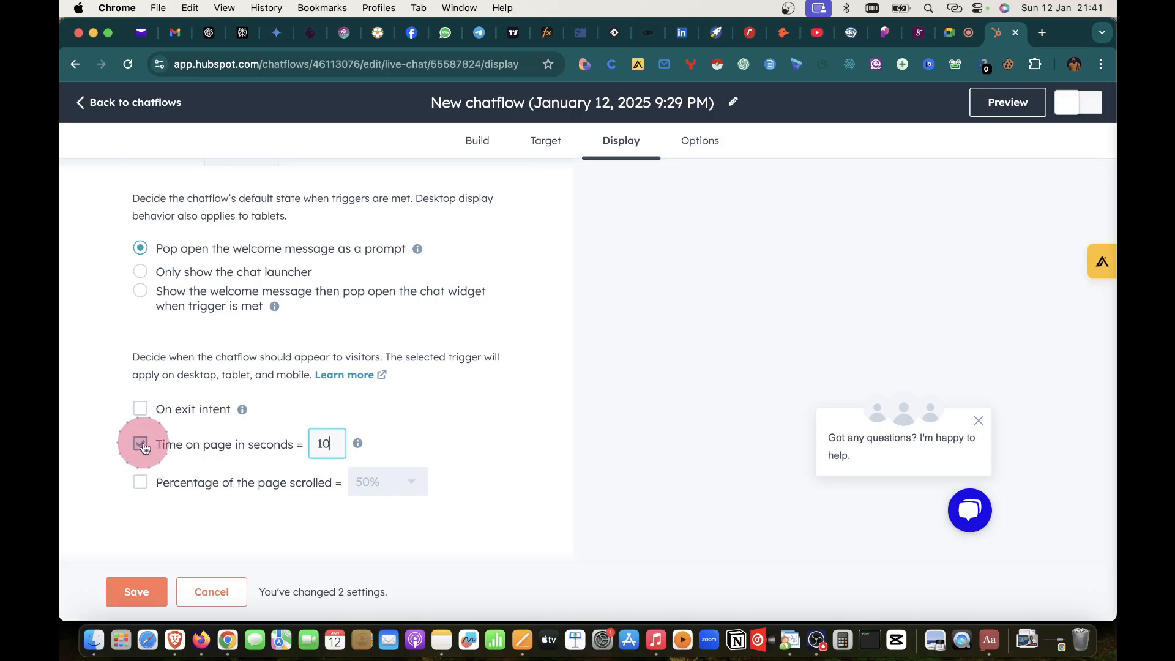
click(325, 445)
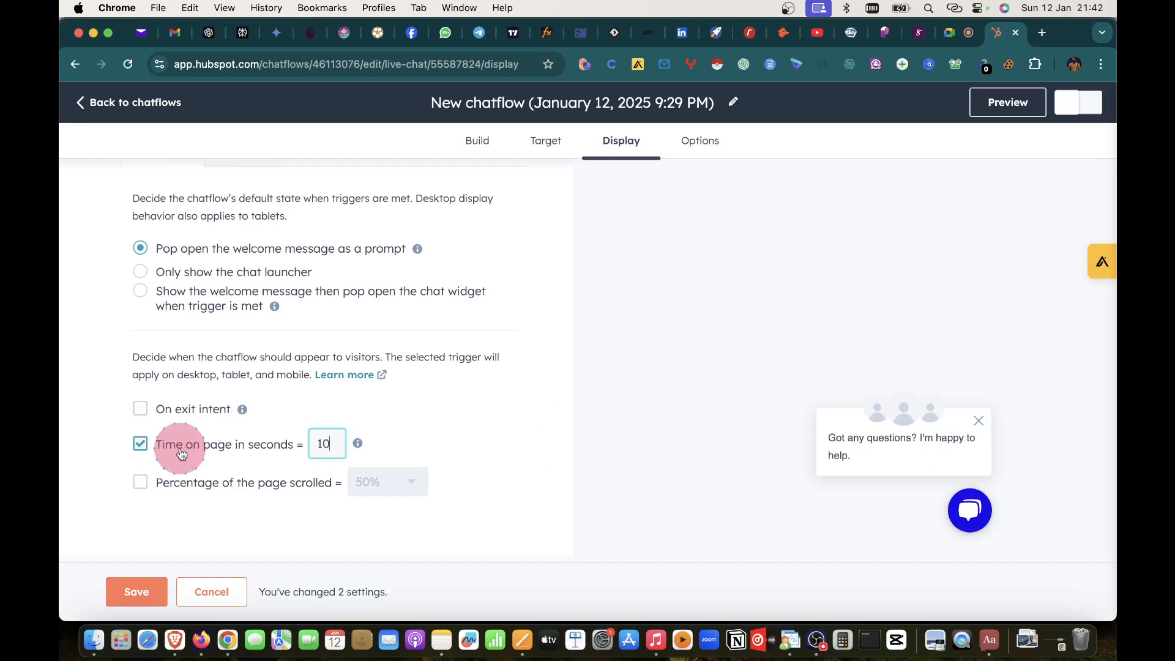
click(142, 292)
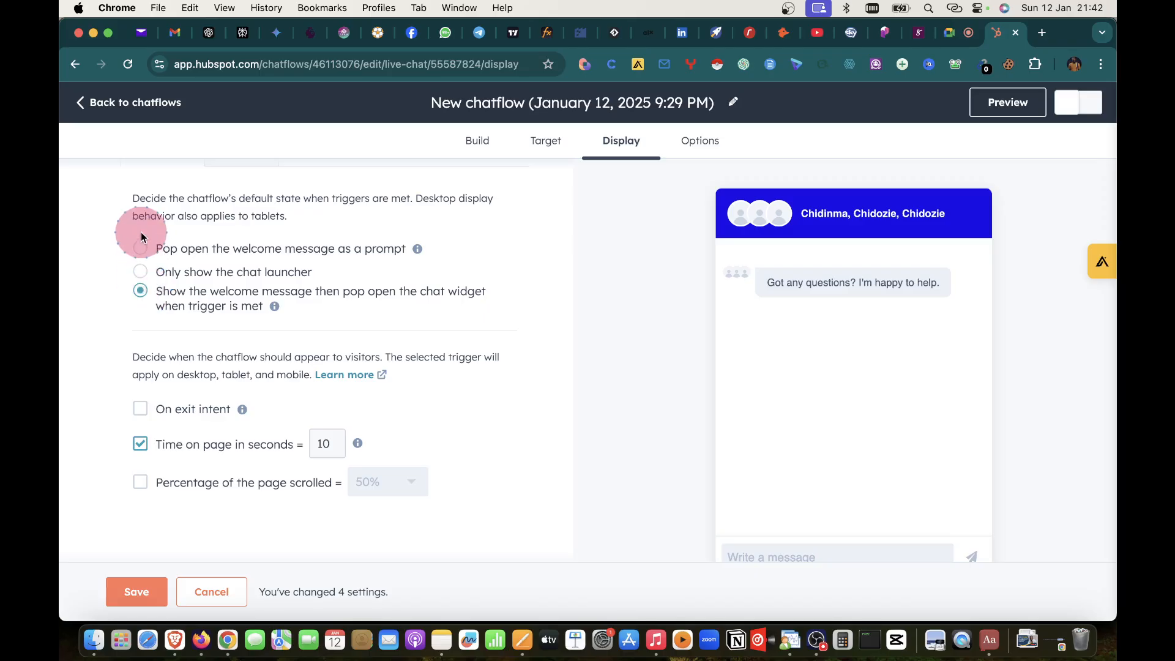
click(141, 248)
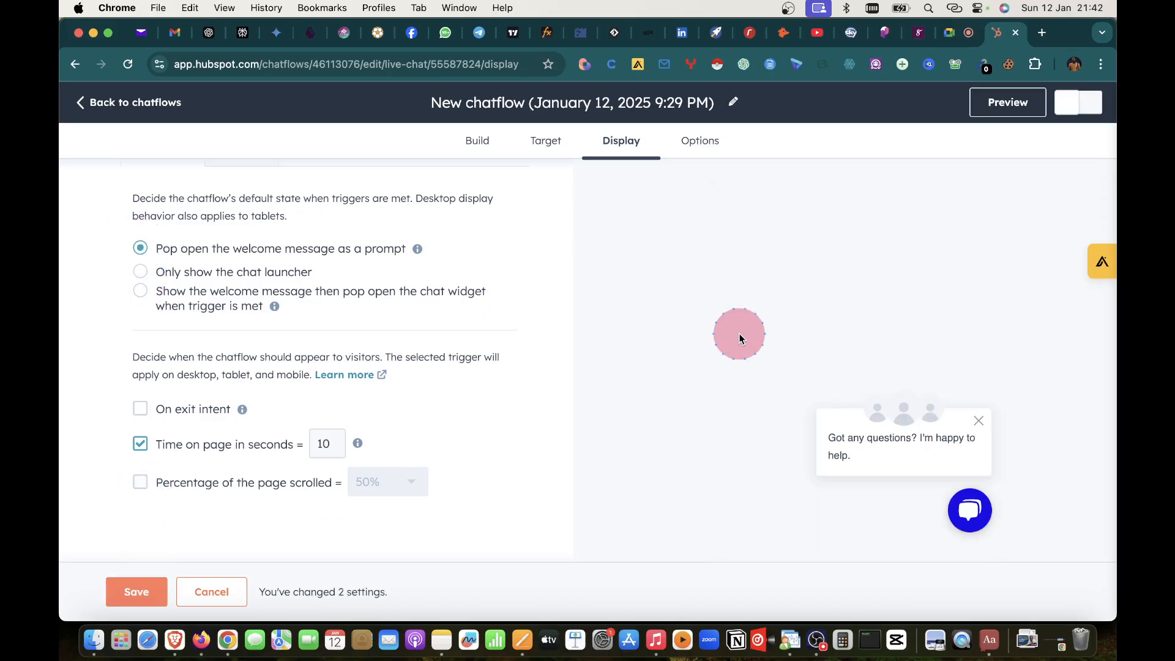
- Open the chatflow's Options settings and examine the language and the data privacy and consent settings
click(697, 142)
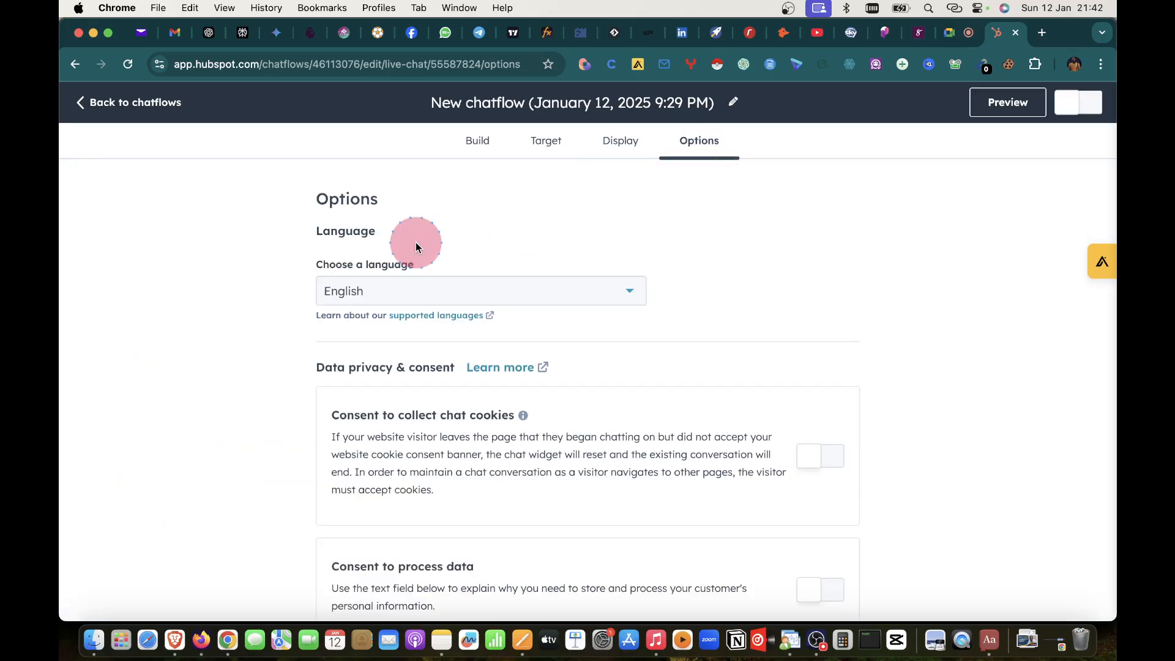
scroll(466, 338, down, 5)
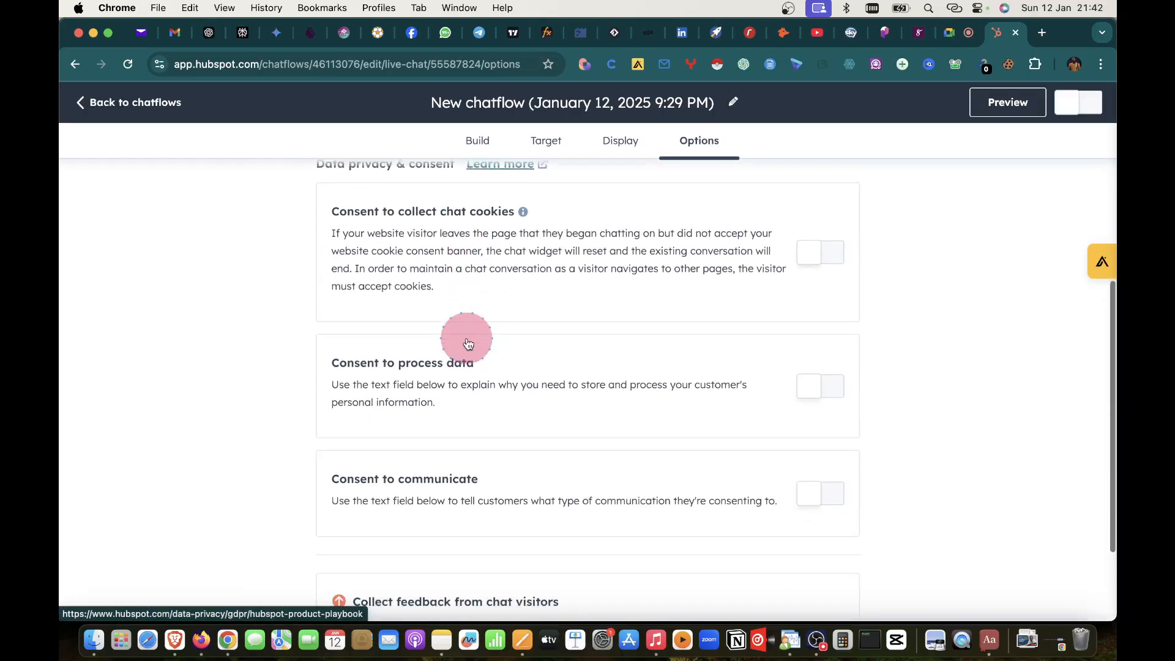
scroll(466, 338, up, 2)
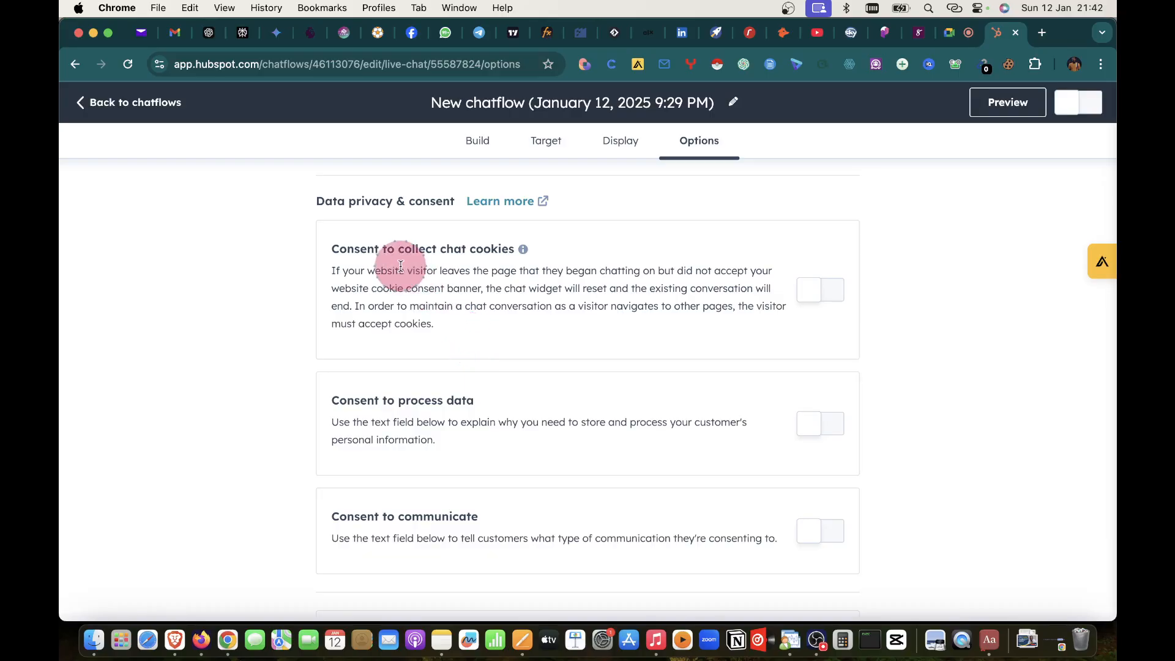
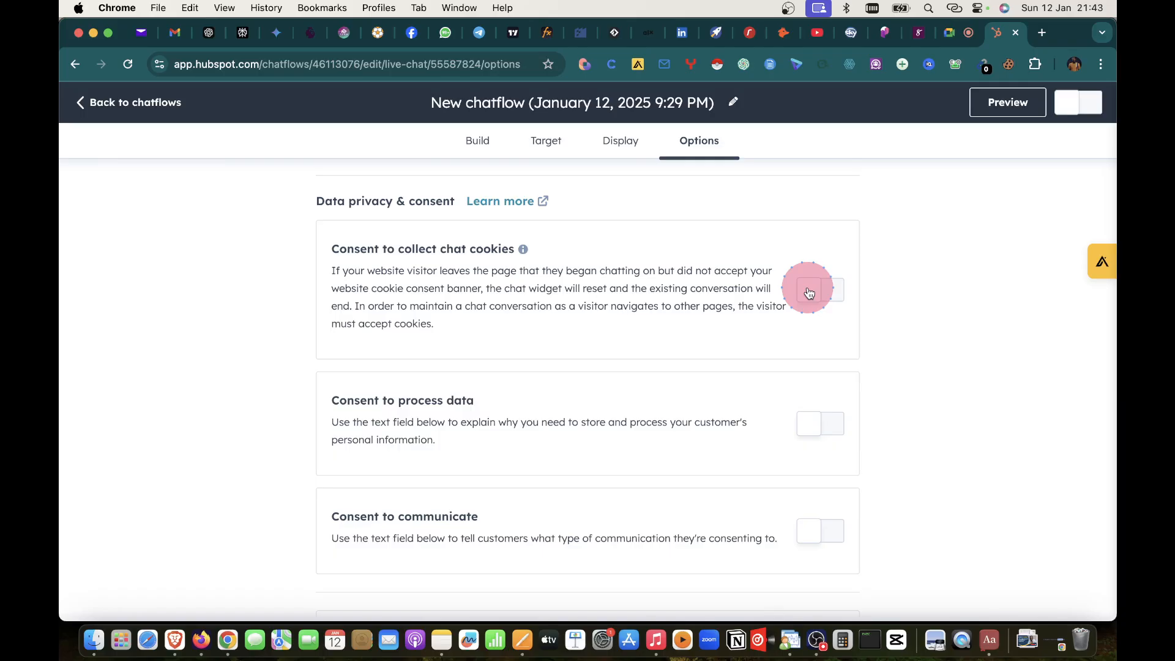
click(937, 148)
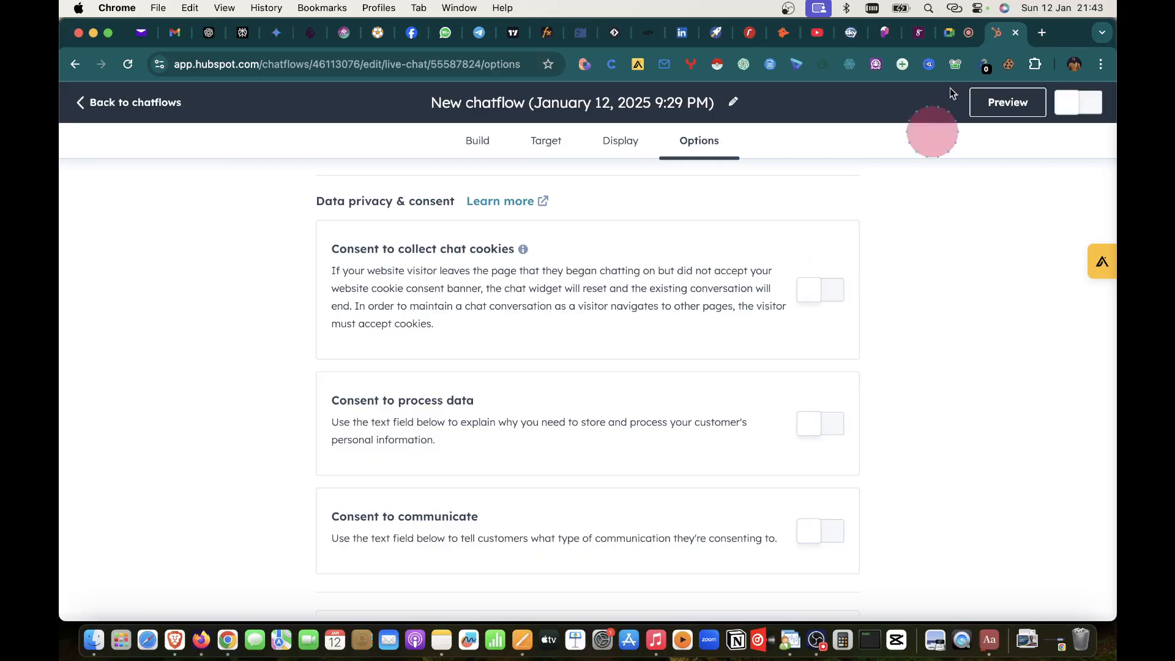
- Switch to the Google Meet call, check its in-call messages and close the message list
click(969, 33)
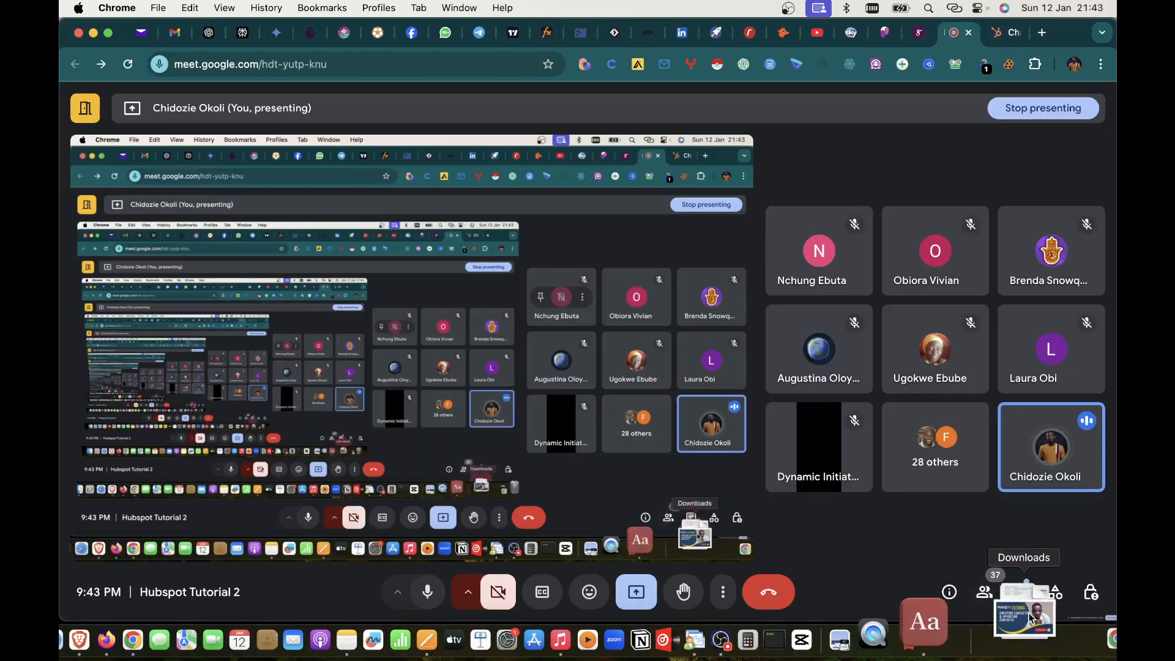
click(1019, 592)
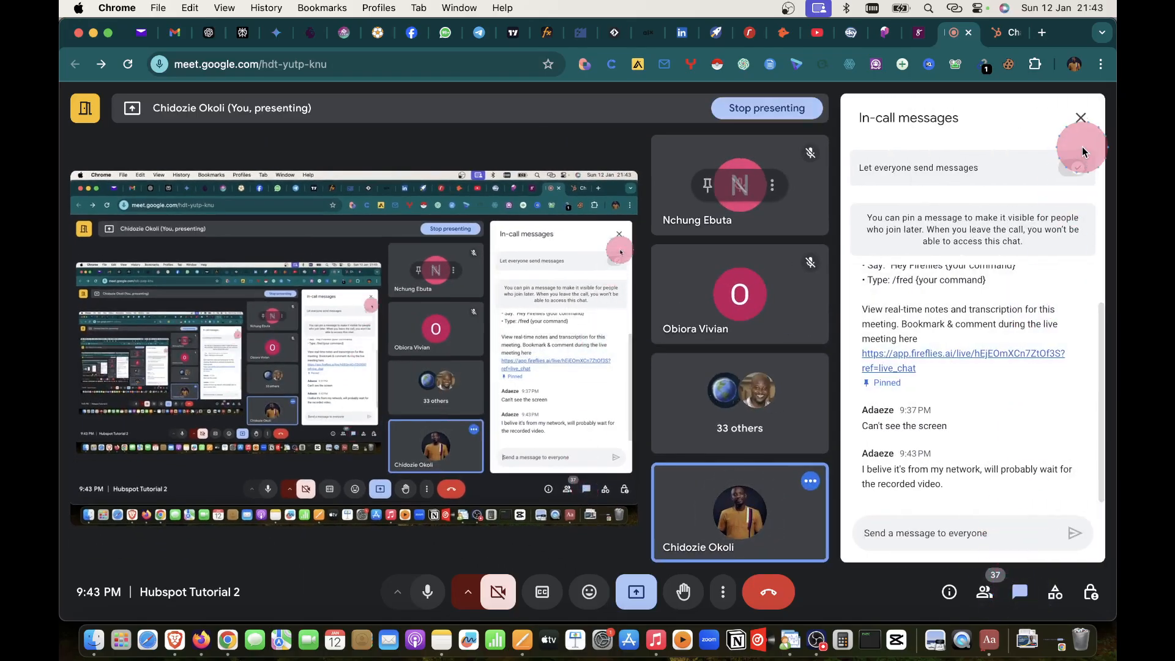
click(1081, 119)
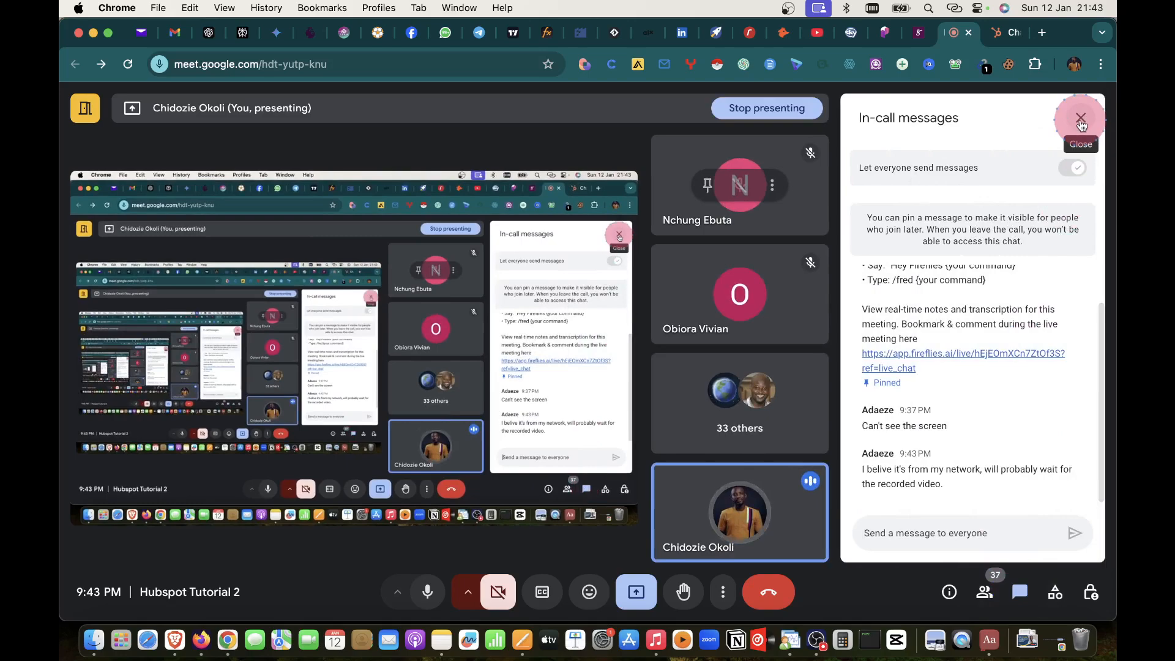
click(1082, 122)
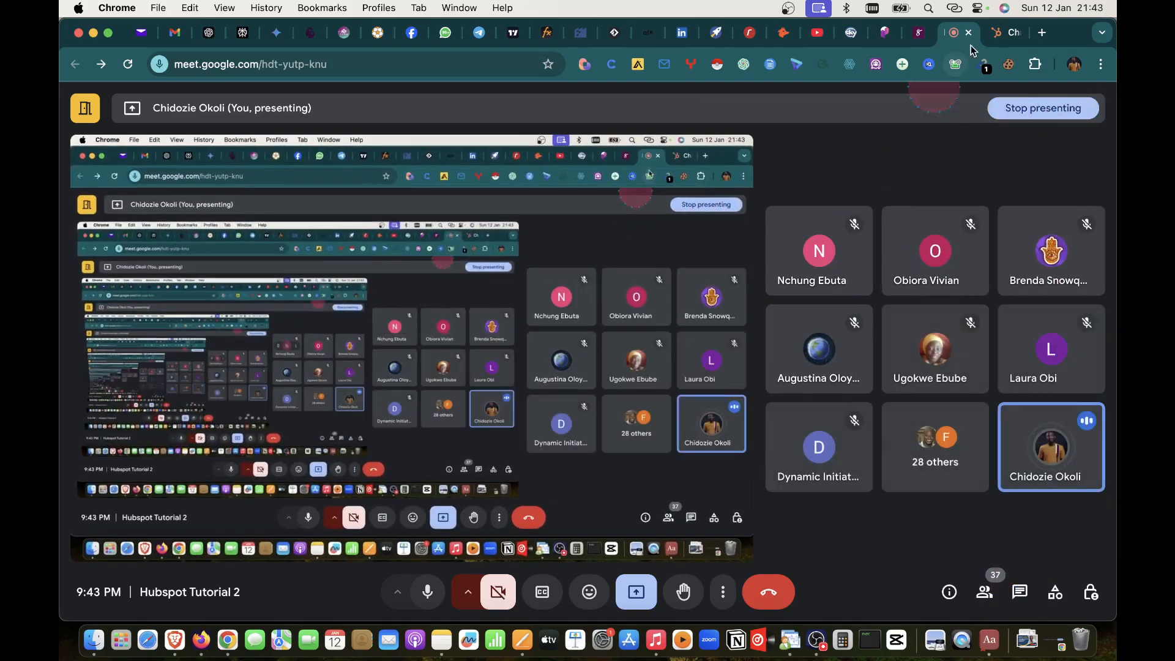
- Return to the HubSpot chatflow options, check the chat list on the test website in Firefox, and switch back to Chrome
click(1007, 31)
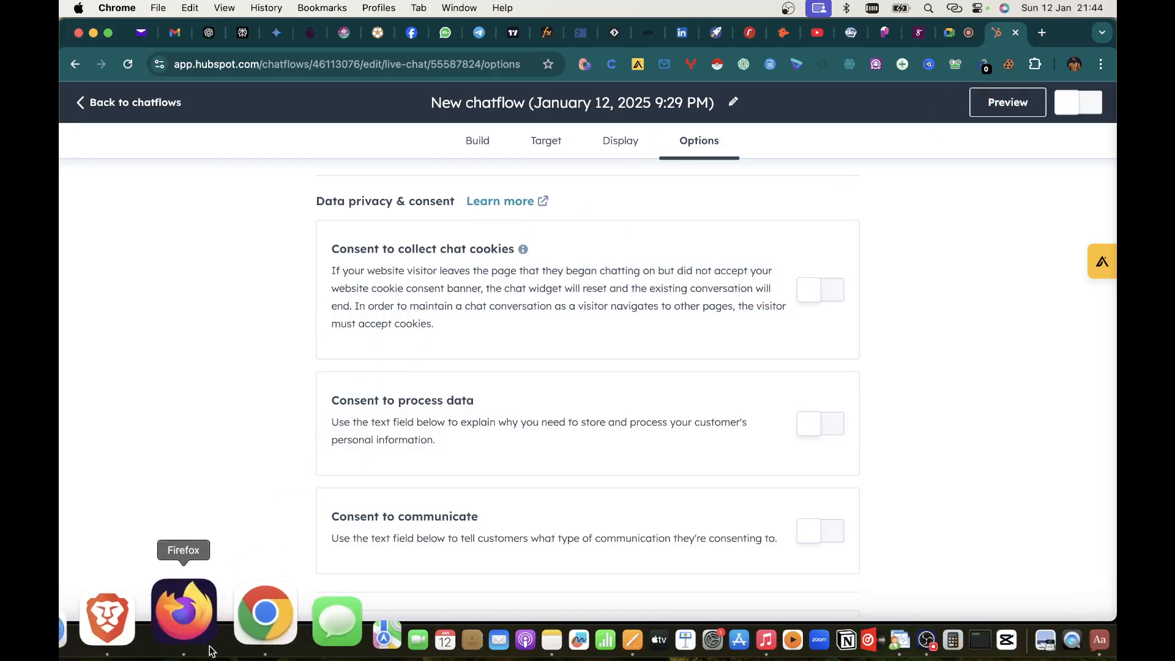
click(133, 618)
click(852, 197)
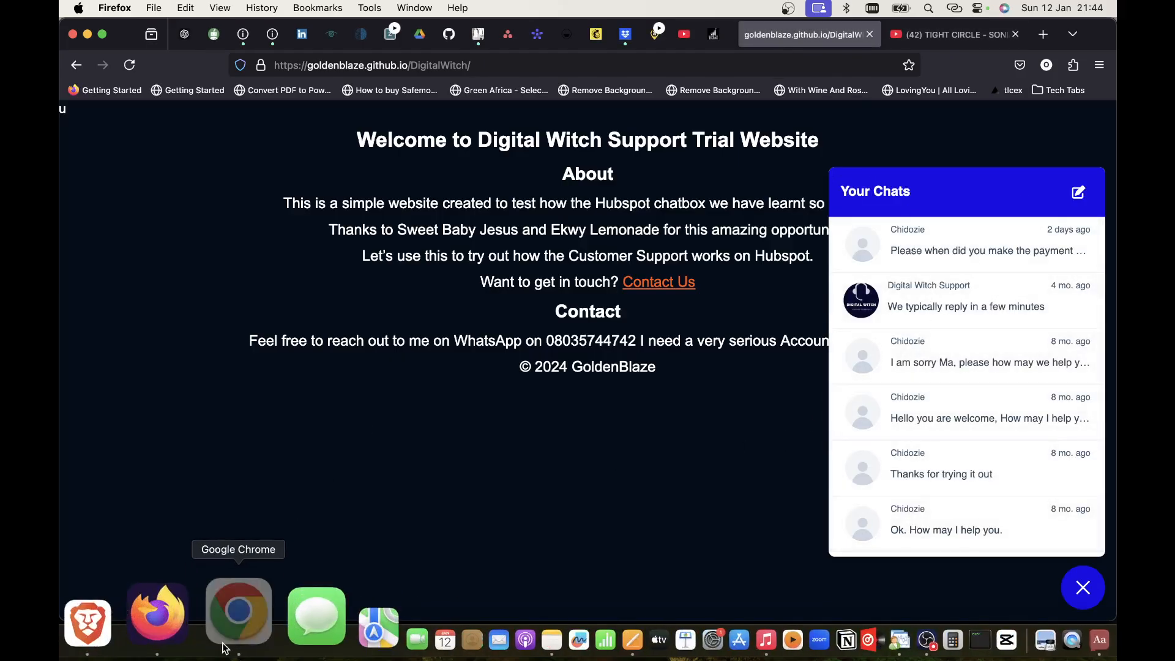
click(236, 612)
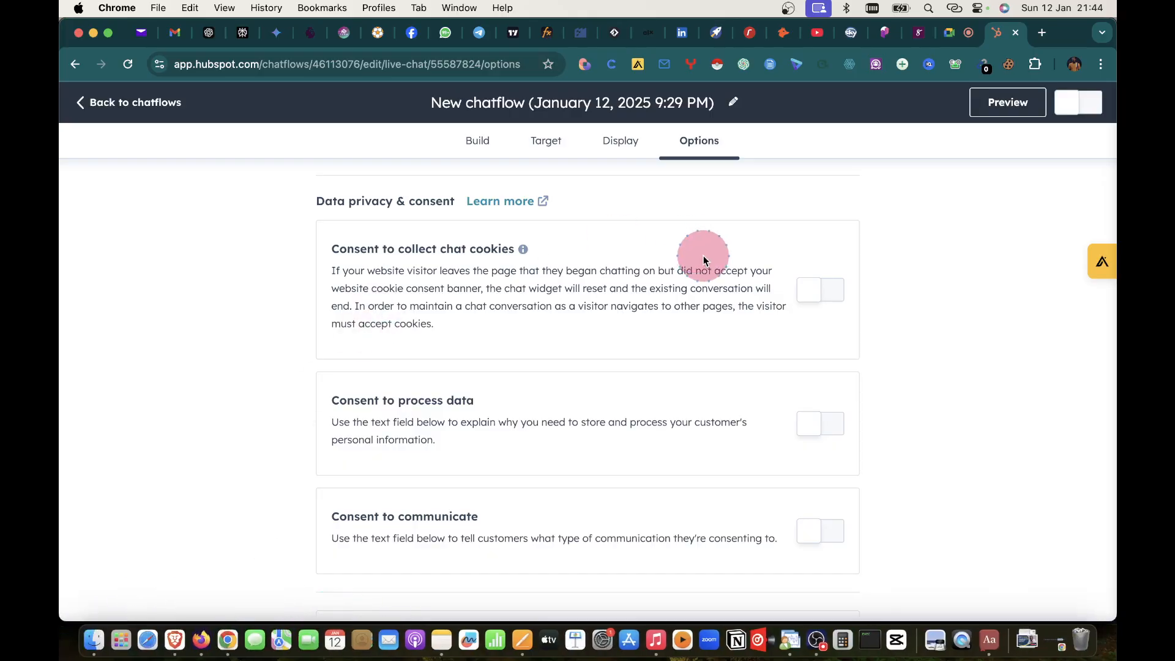
- Try the "Consent to collect chat cookies" setting to examine its banner options and preview, leaving it off
click(817, 291)
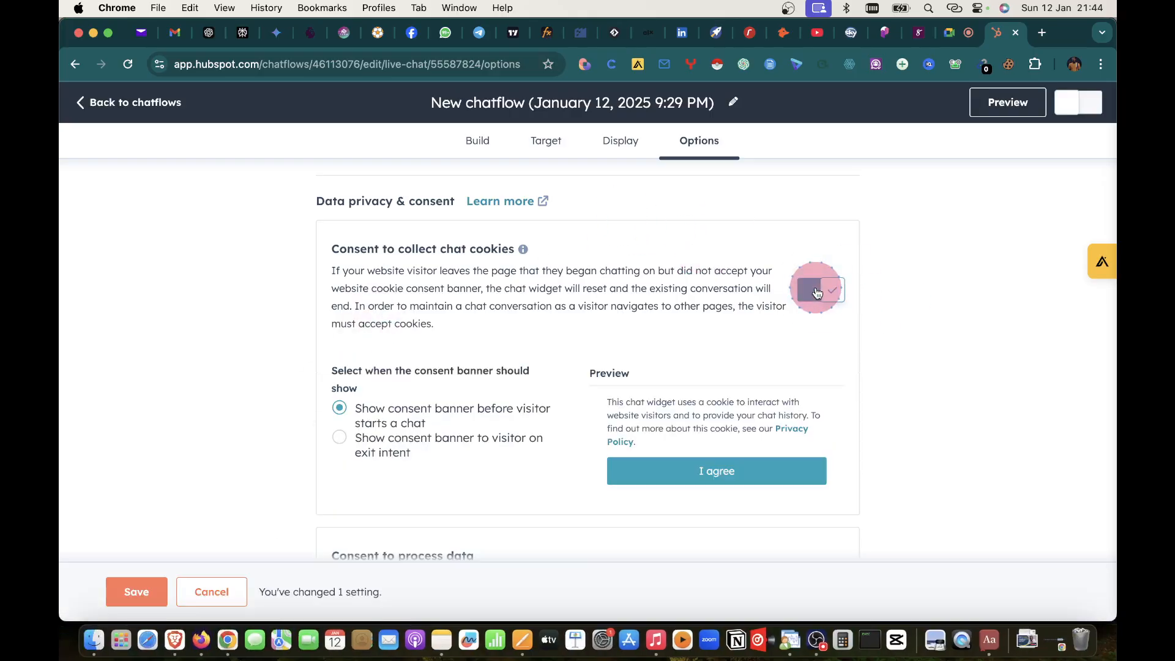
click(834, 291)
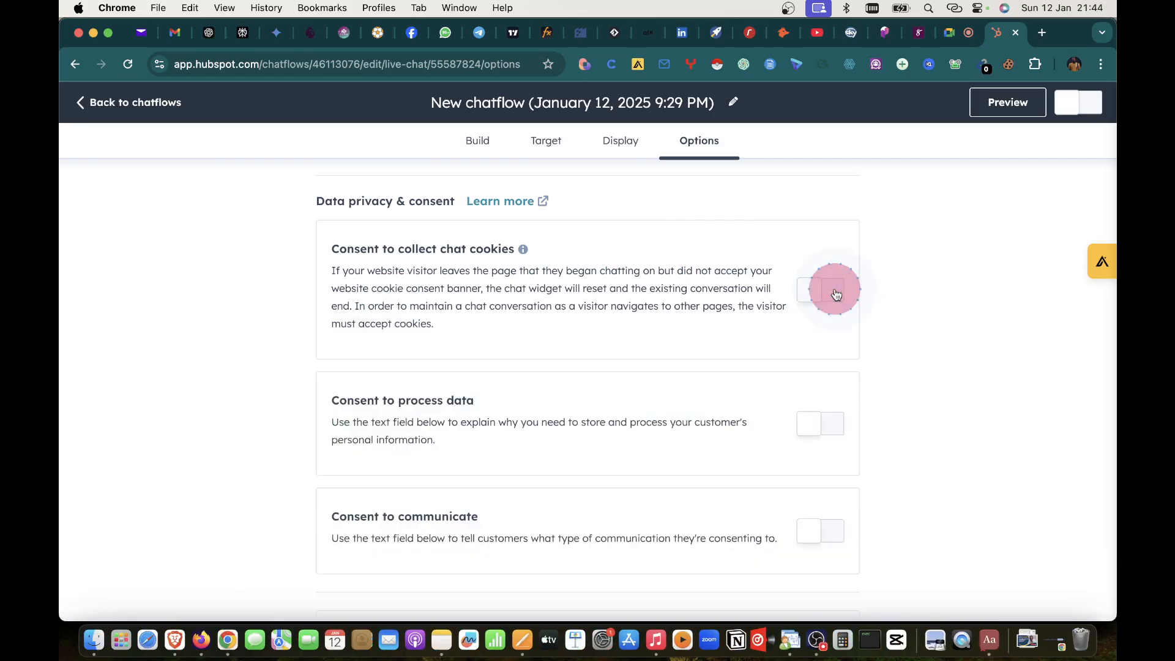
click(816, 292)
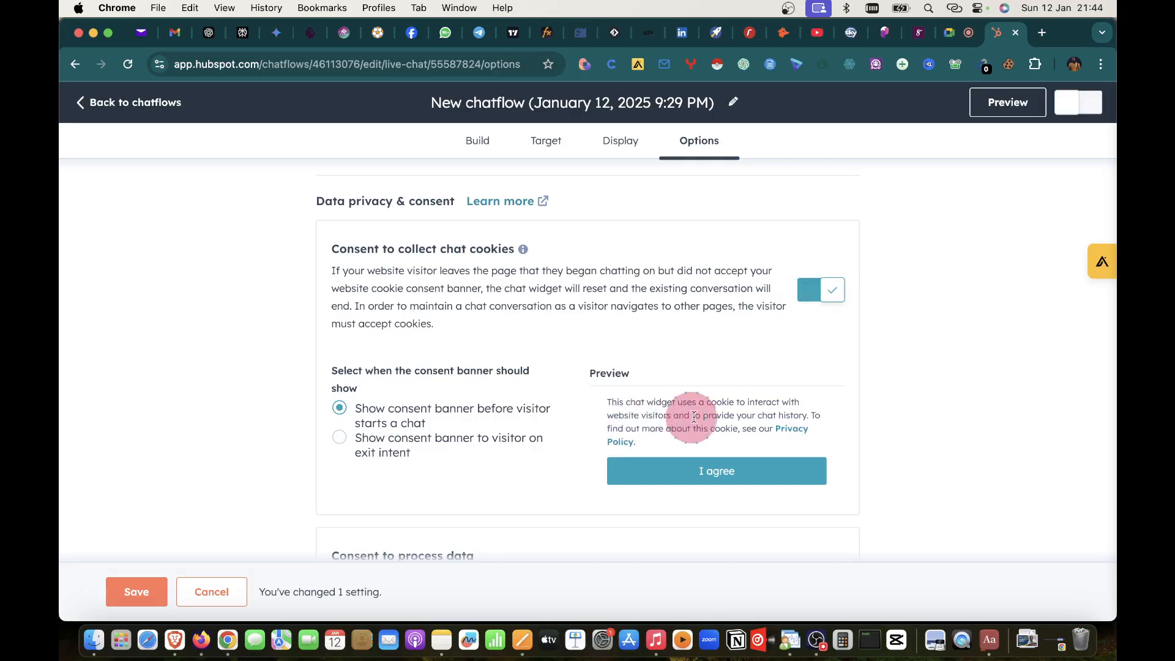
click(819, 304)
scroll(517, 364, down, 1)
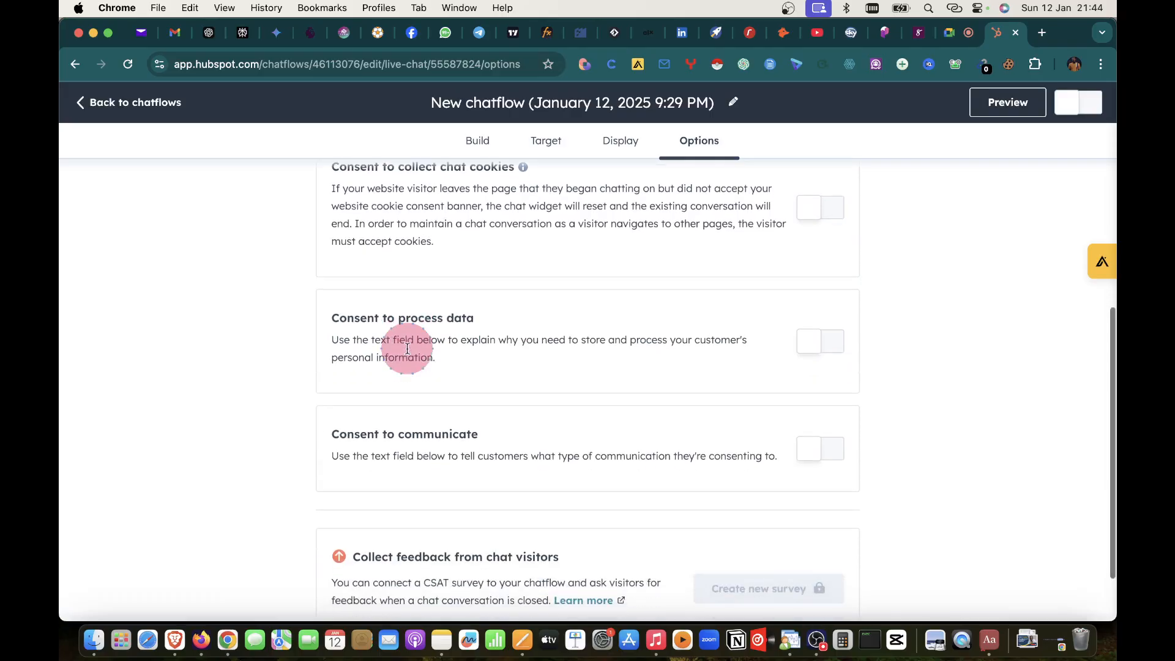
scroll(399, 349, up, 2)
scroll(405, 416, down, 2)
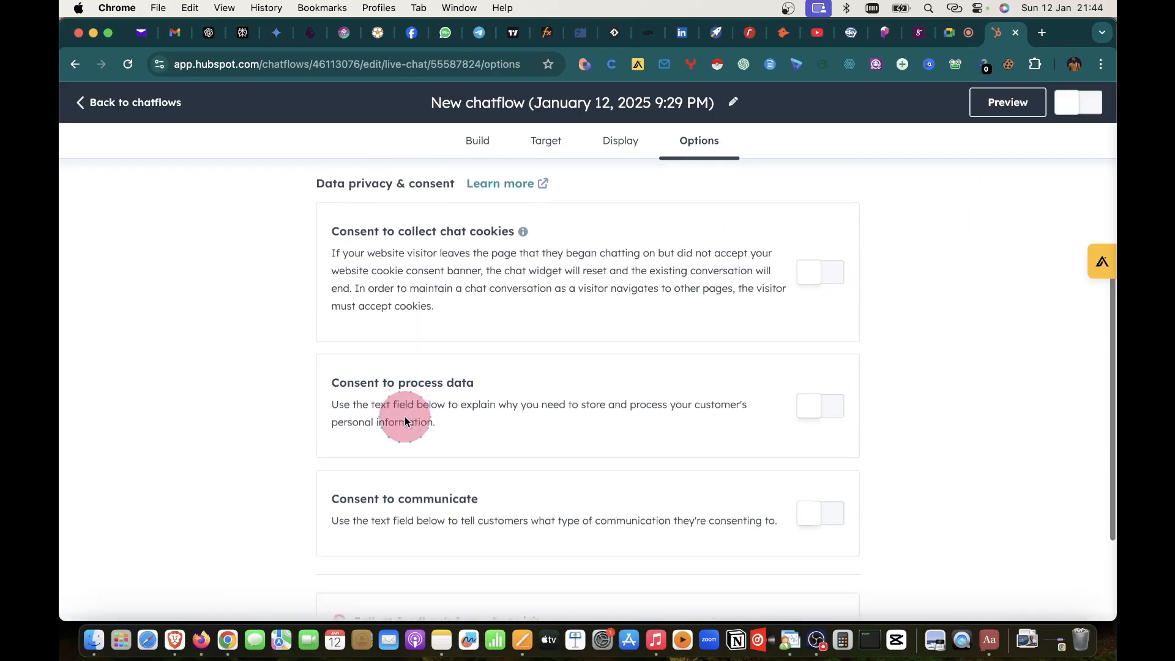
- Try the "Consent to communicate" setting, leave it off, and view the visitor feedback survey section
scroll(511, 347, down, 2)
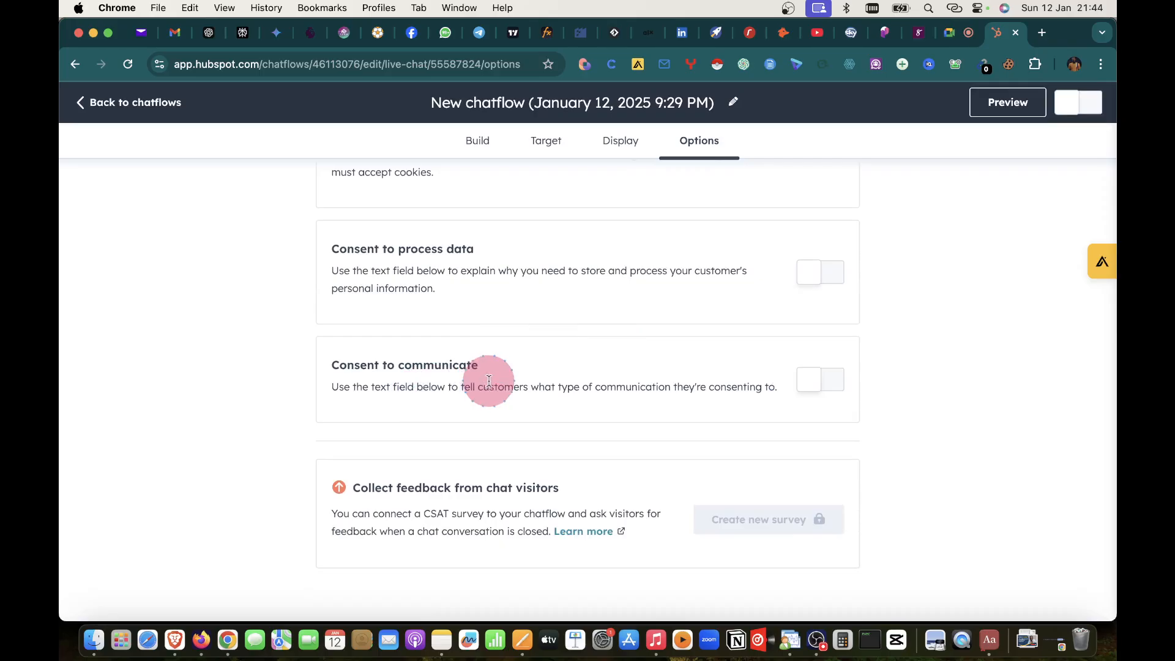
click(815, 381)
click(814, 381)
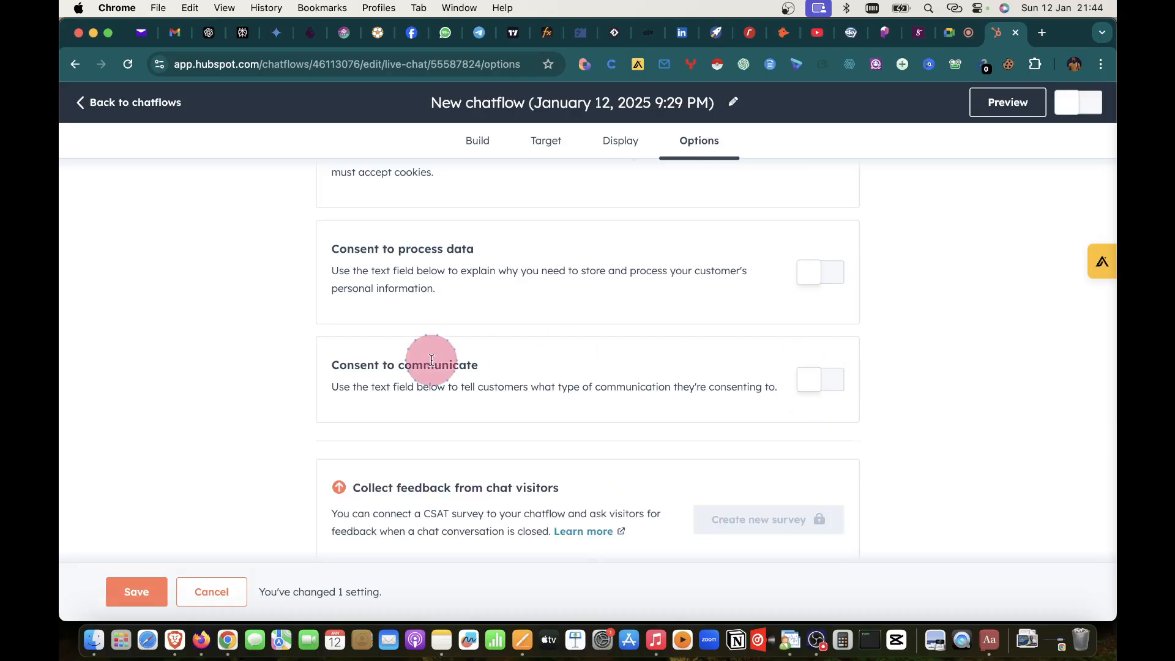
scroll(445, 466, down, 2)
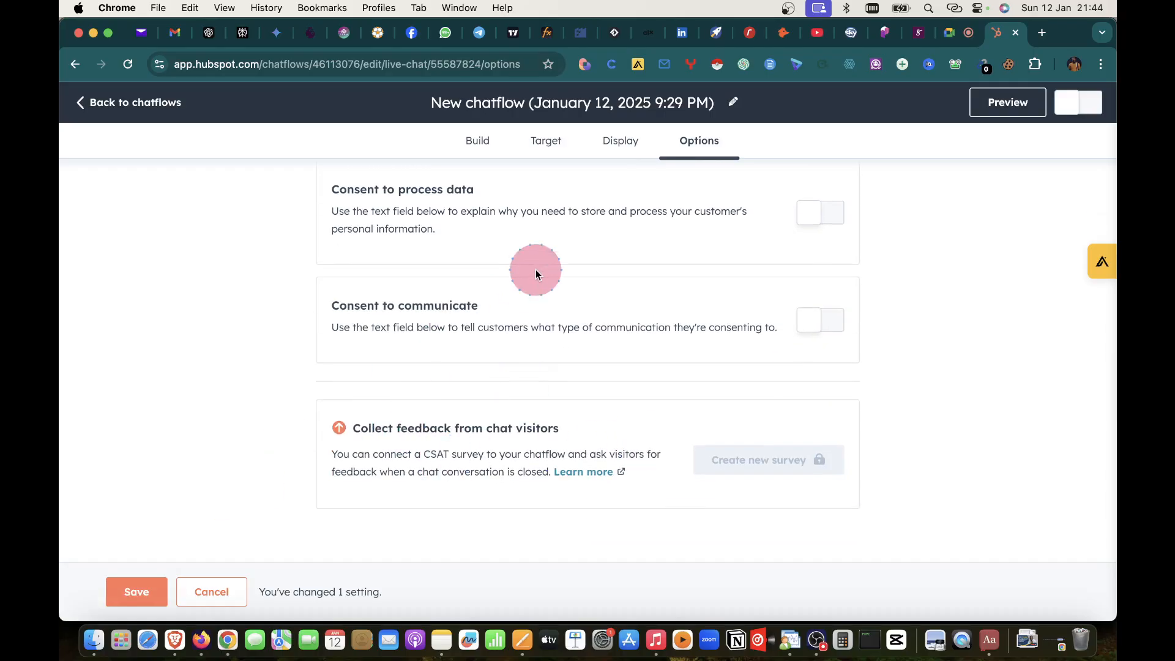
- Check the chatflow preview, save the options and switch the chatflow on
click(998, 104)
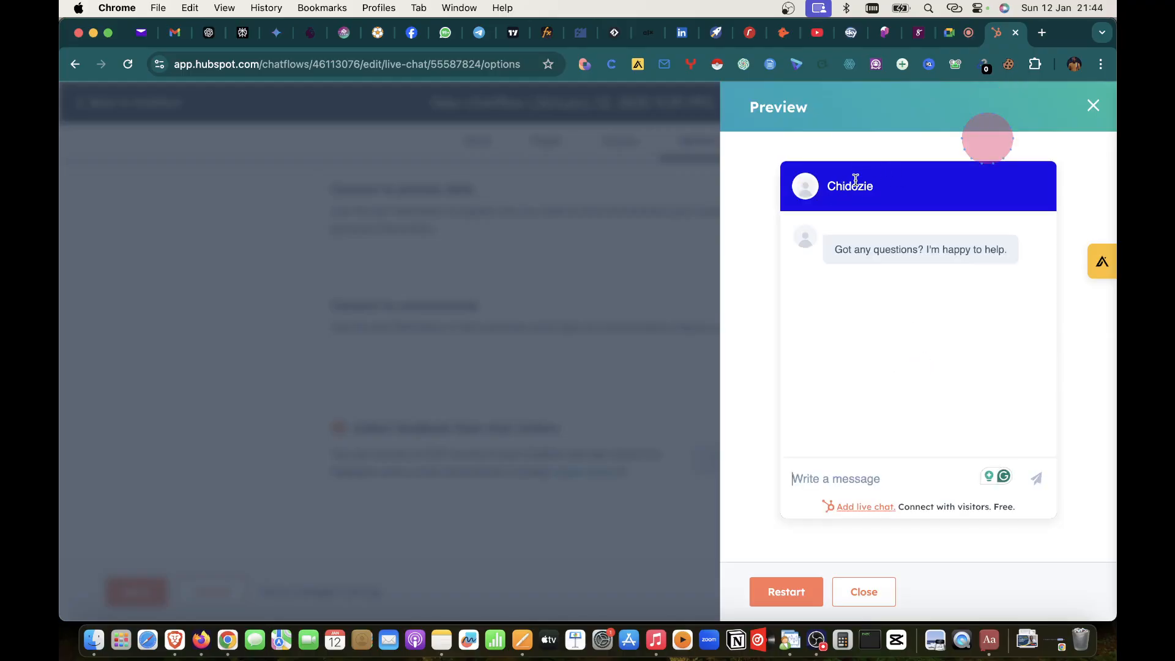
click(1094, 106)
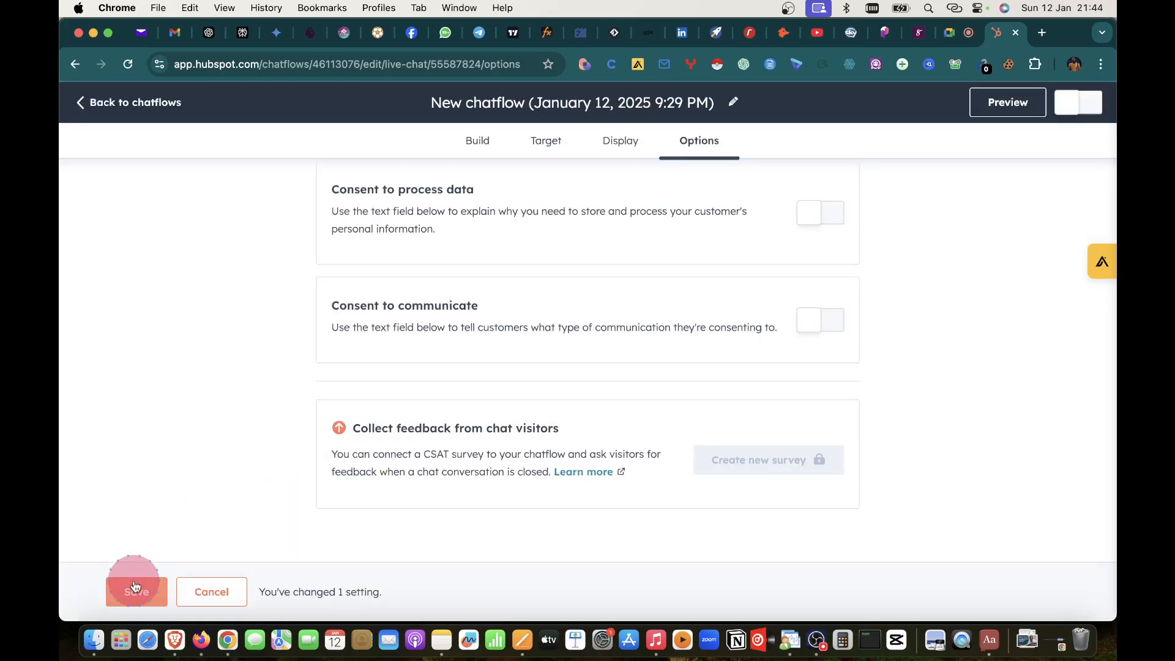
click(135, 586)
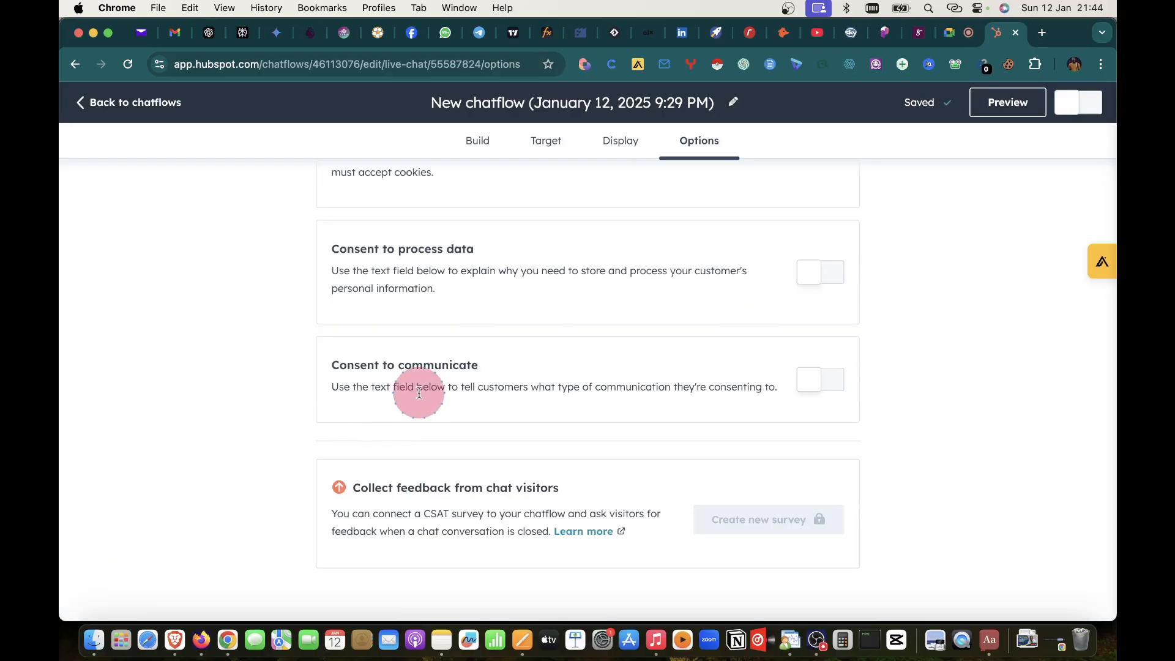
click(1068, 109)
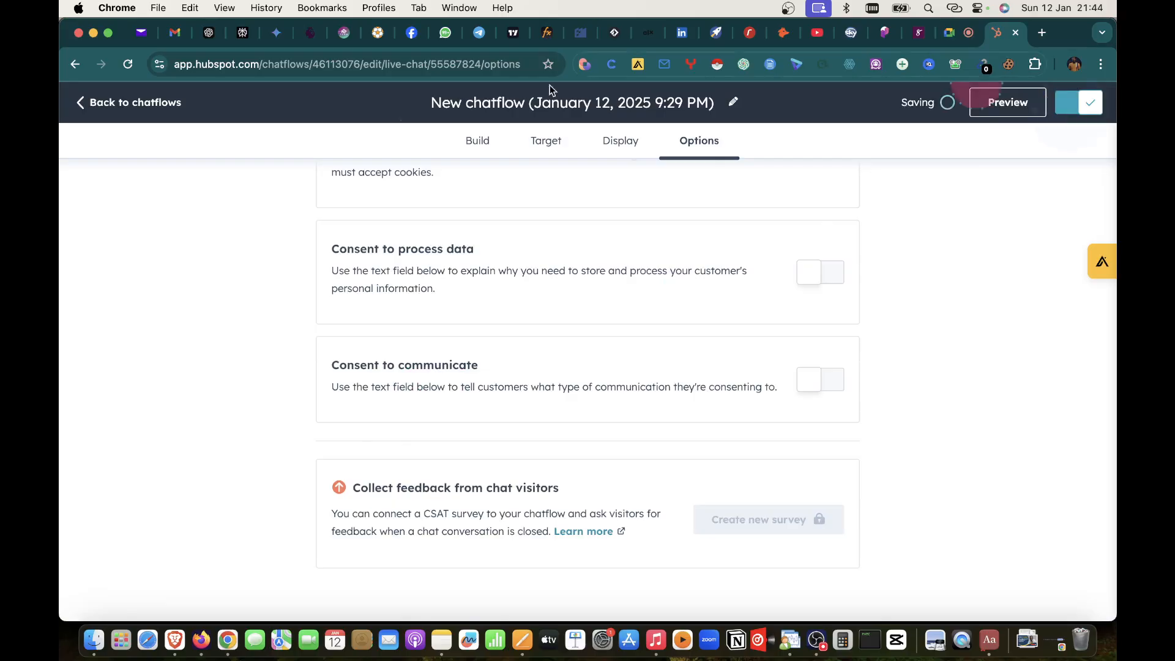
- Return to the chatflows list, open the January 12, 2025 chatflow for editing, and go back to the list
click(116, 110)
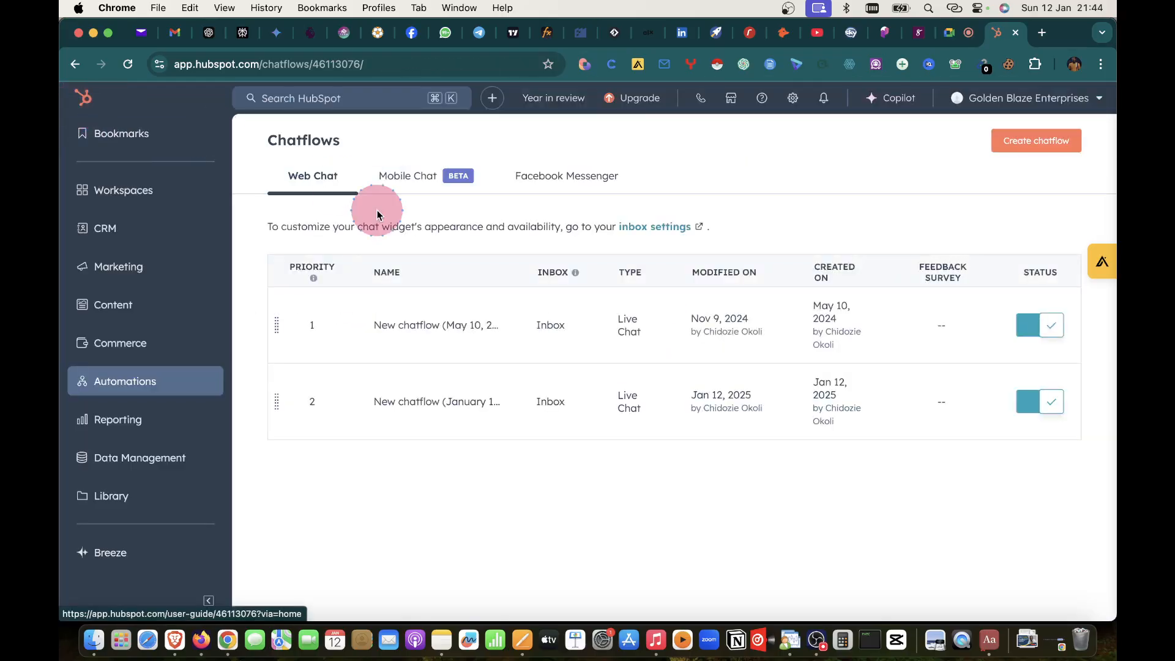
click(469, 397)
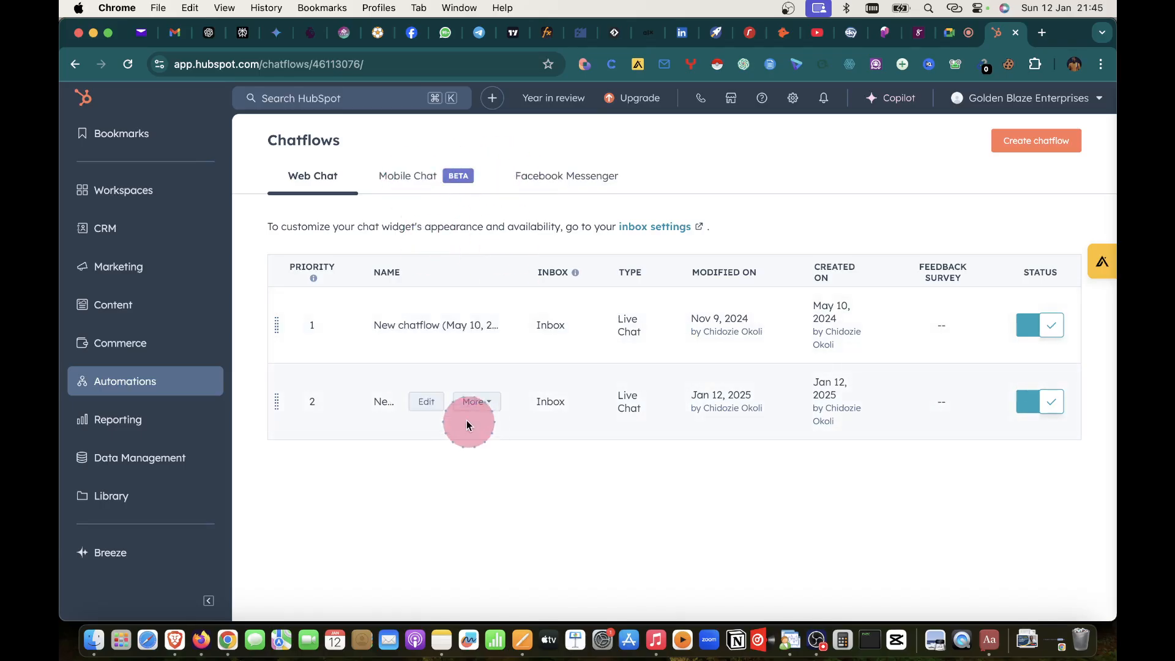
click(427, 401)
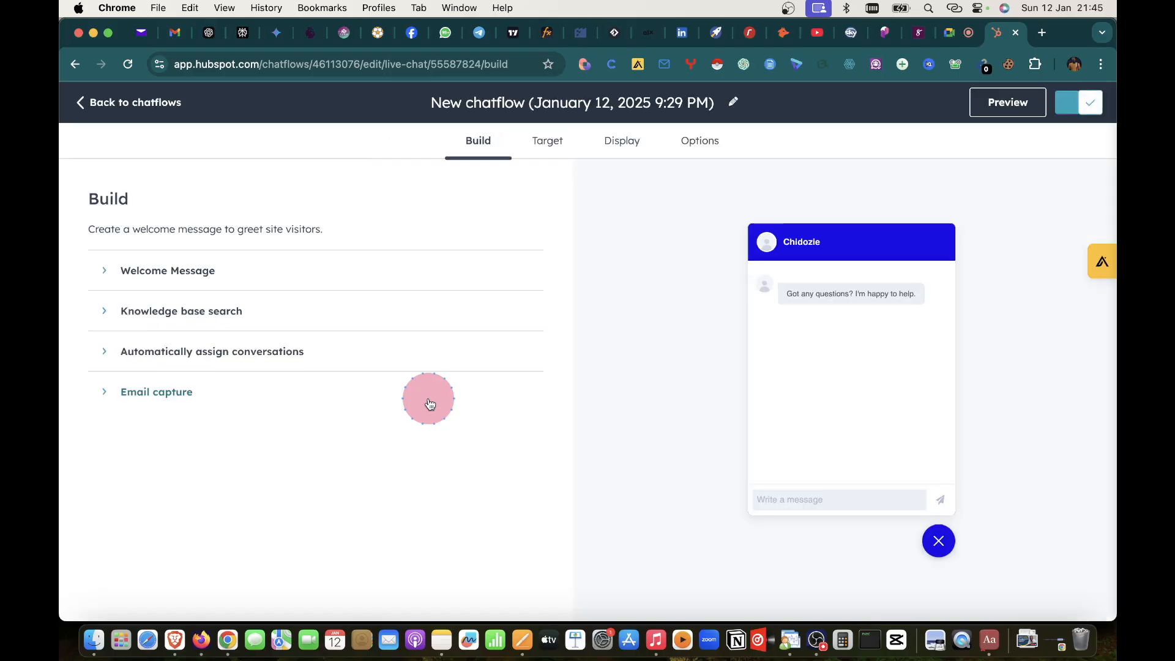
click(85, 105)
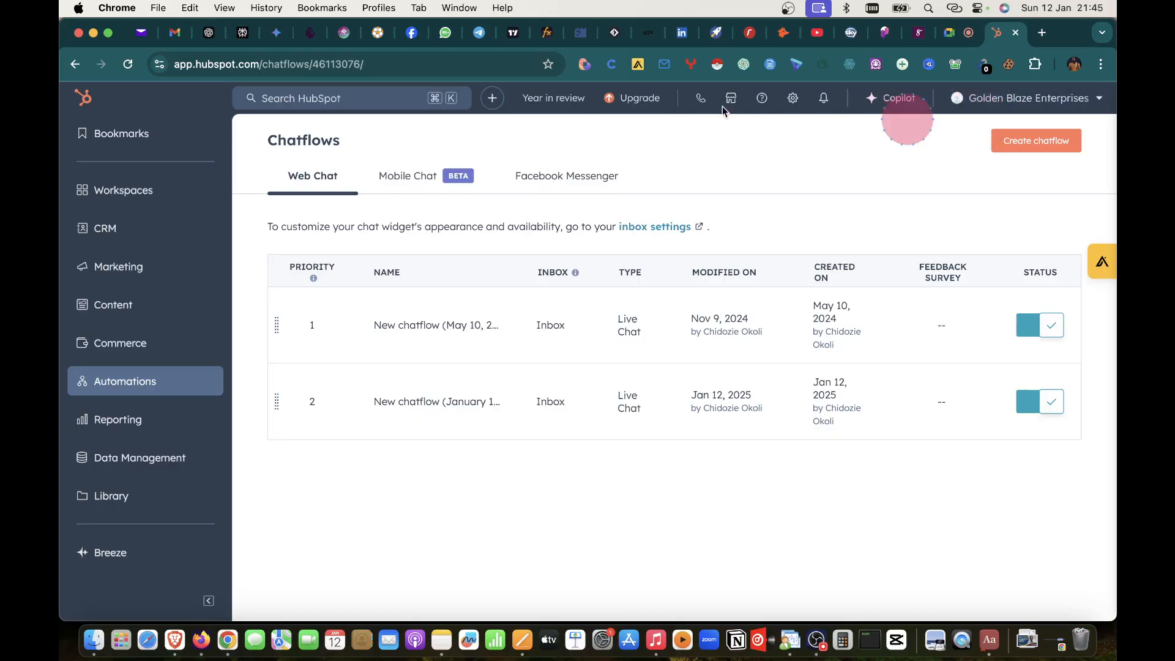
- Open the account settings and go to the Inboxes settings of the Inbox tool
click(794, 98)
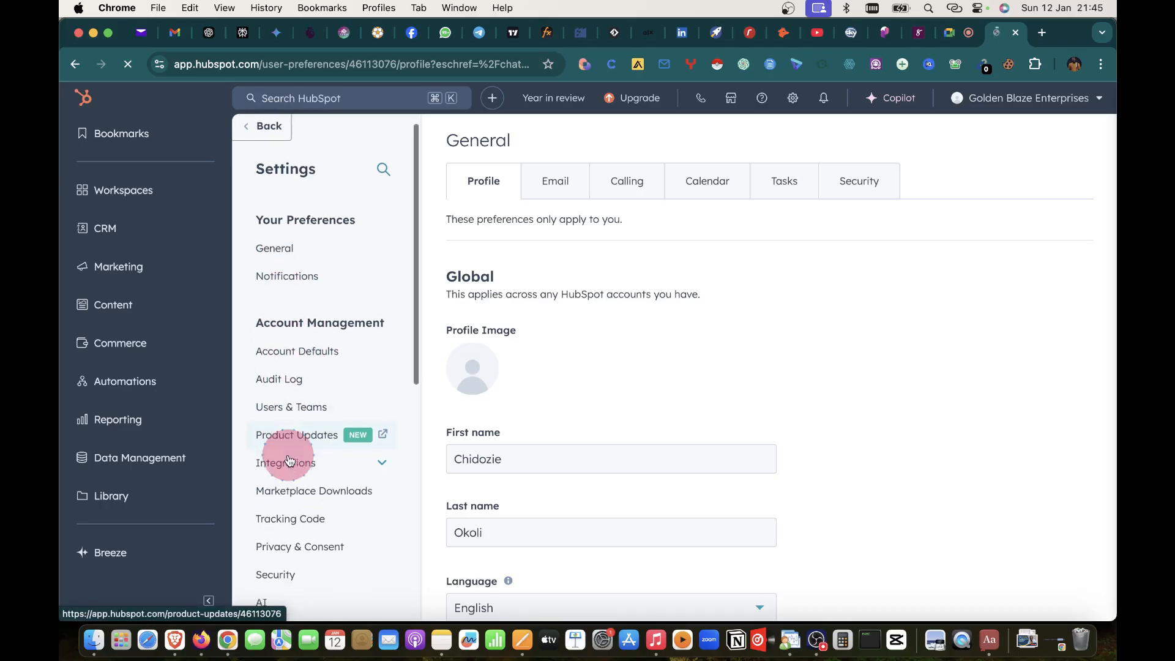
scroll(278, 443, down, 3)
scroll(290, 460, down, 3)
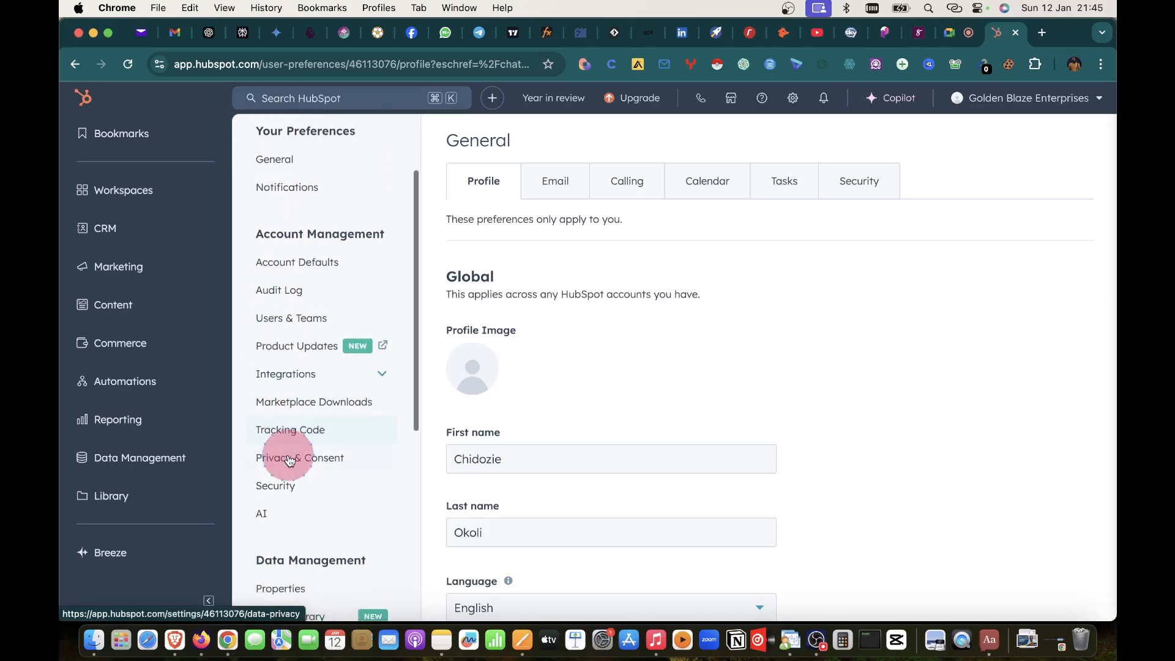
scroll(290, 460, down, 10)
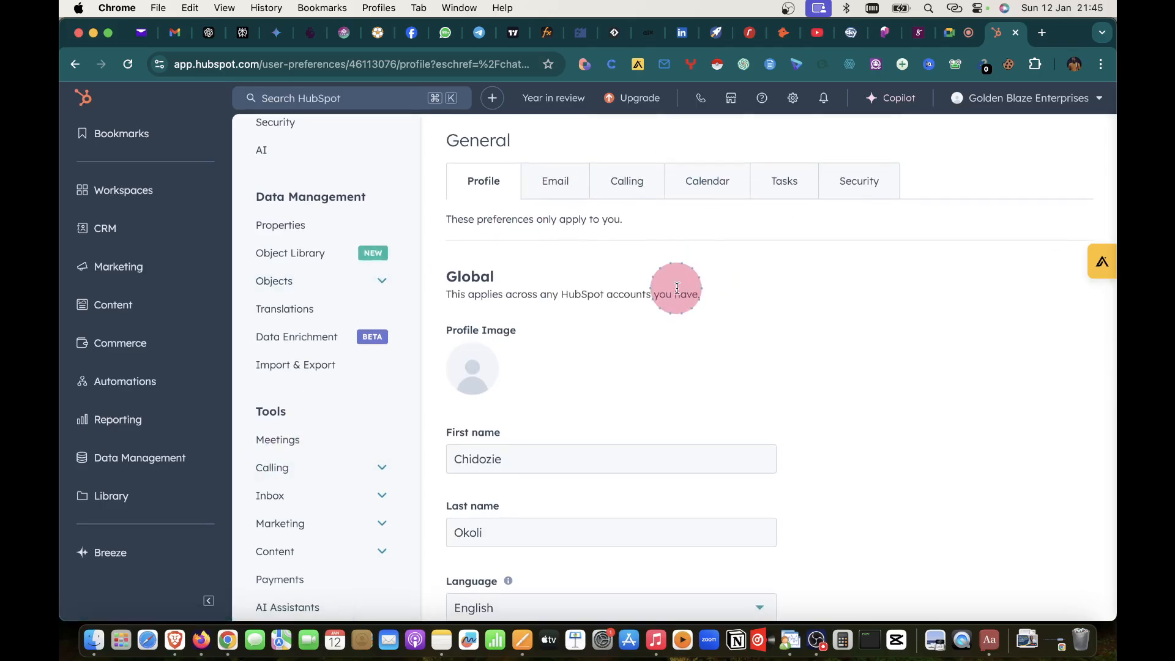
scroll(283, 233, up, 10)
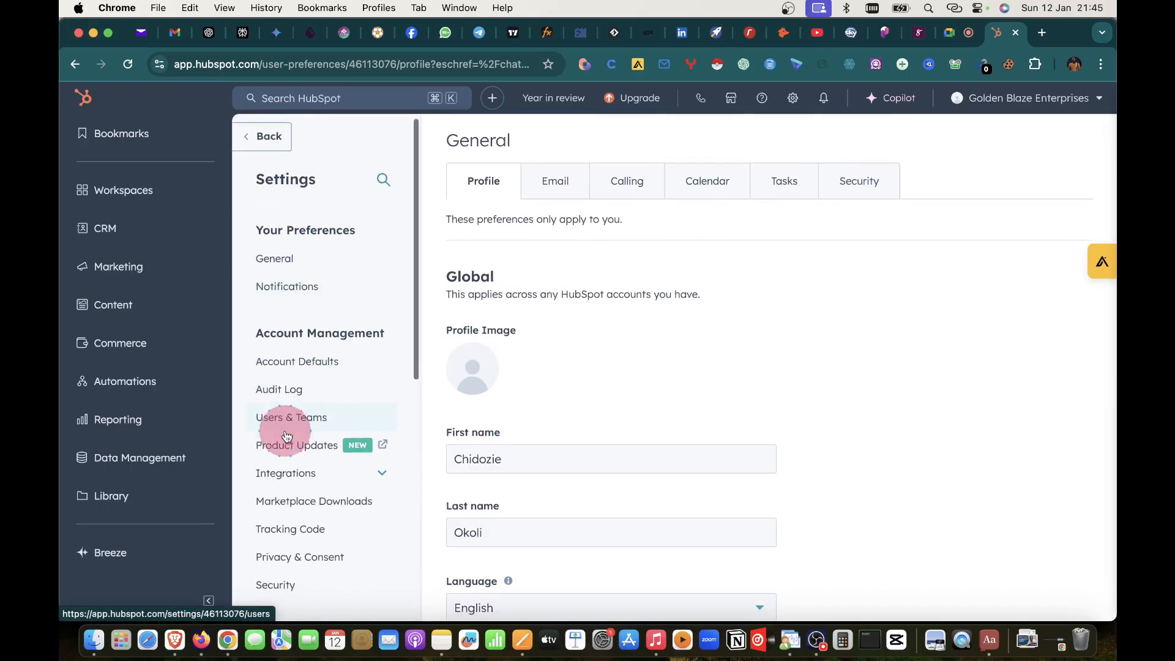
scroll(283, 429, down, 2)
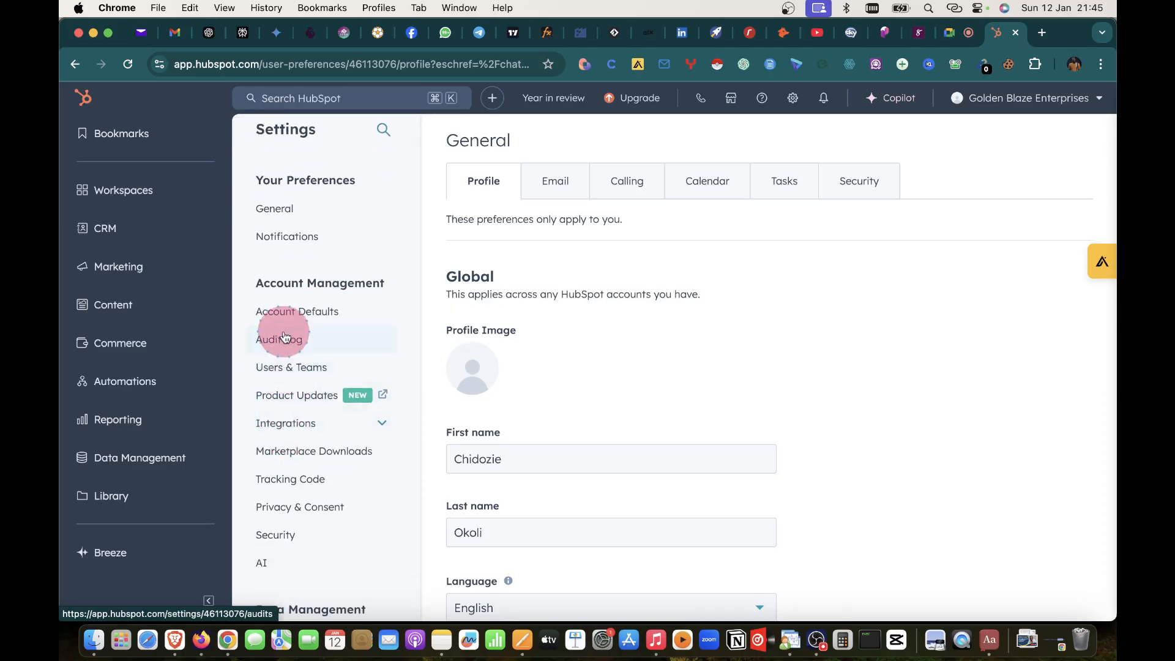
scroll(290, 431, down, 8)
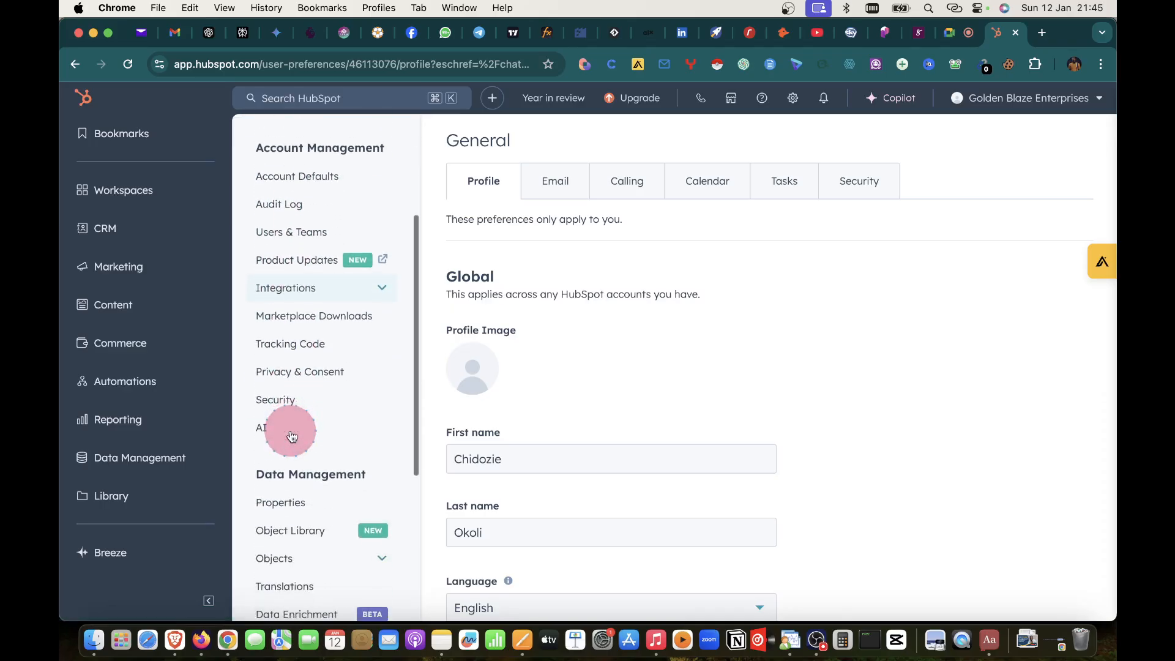
scroll(292, 436, down, 5)
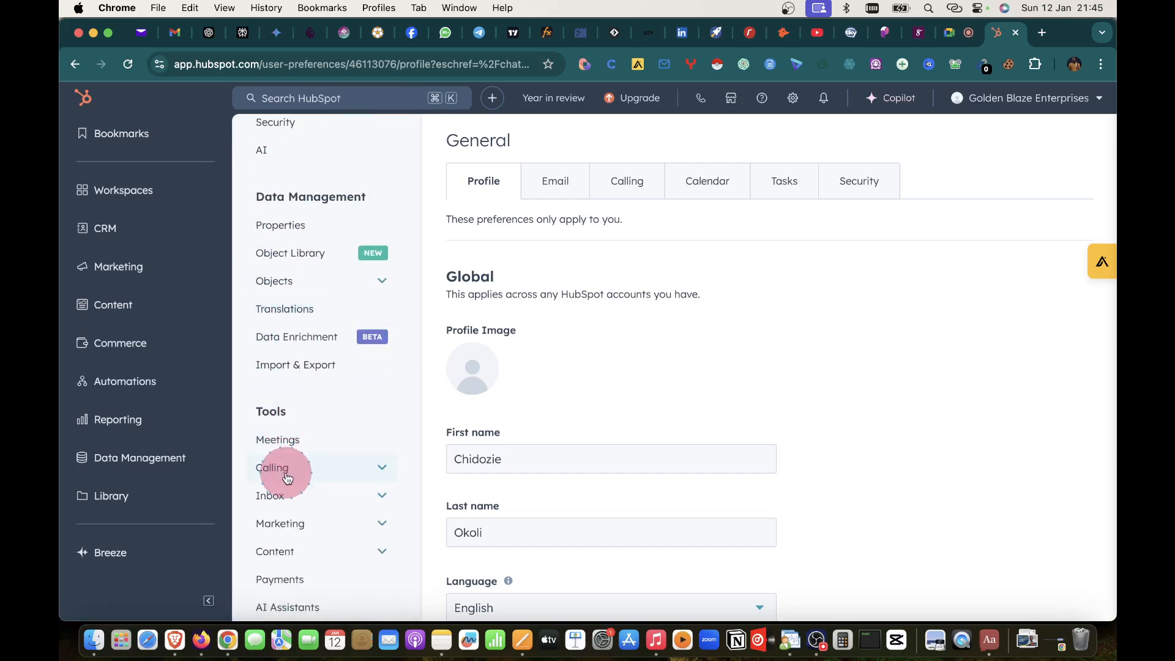
click(285, 494)
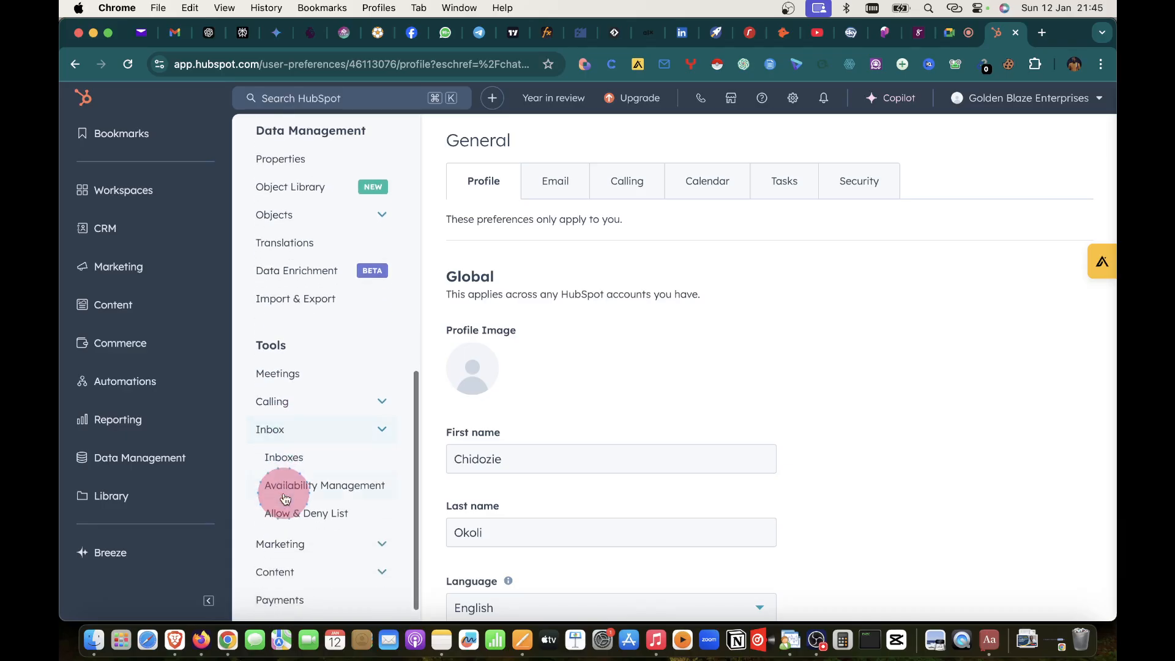
click(284, 463)
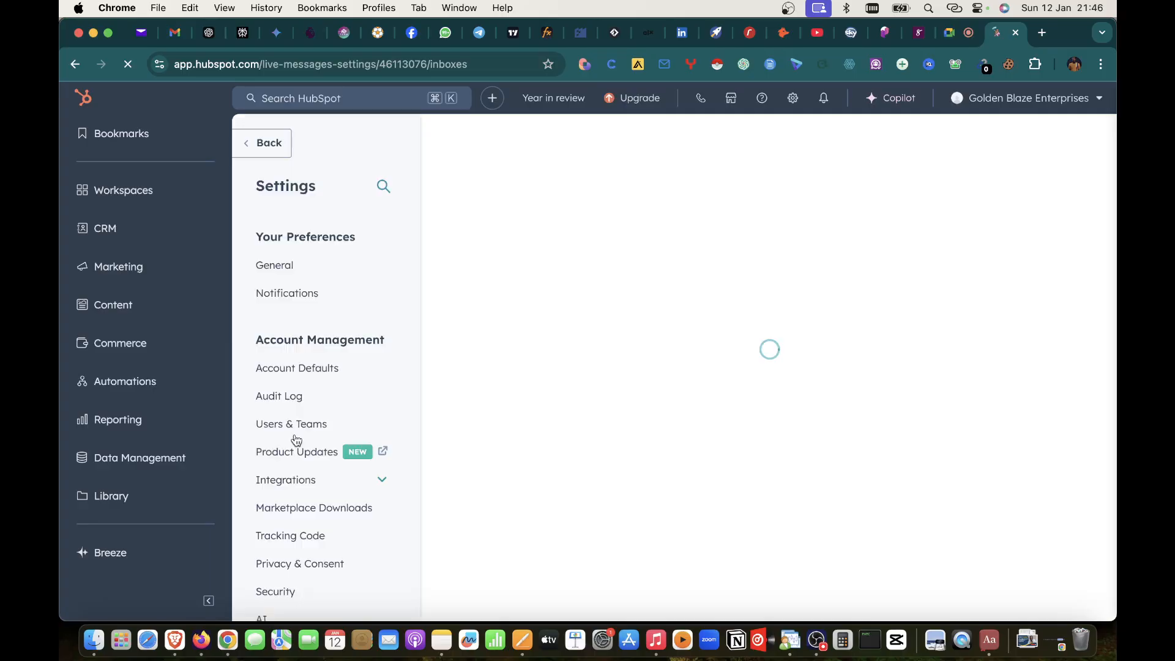
- Open the Chat channel of the current inbox for editing and examine its accent color and chat transcript settings
click(578, 435)
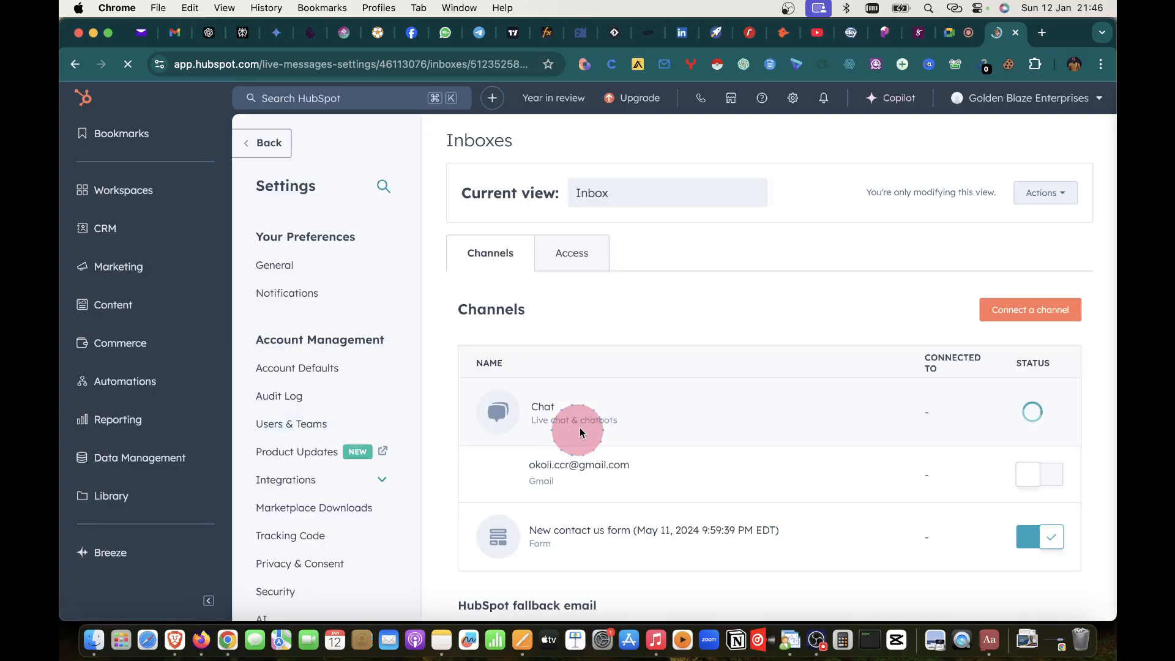
scroll(630, 330, down, 2)
scroll(630, 330, down, 1)
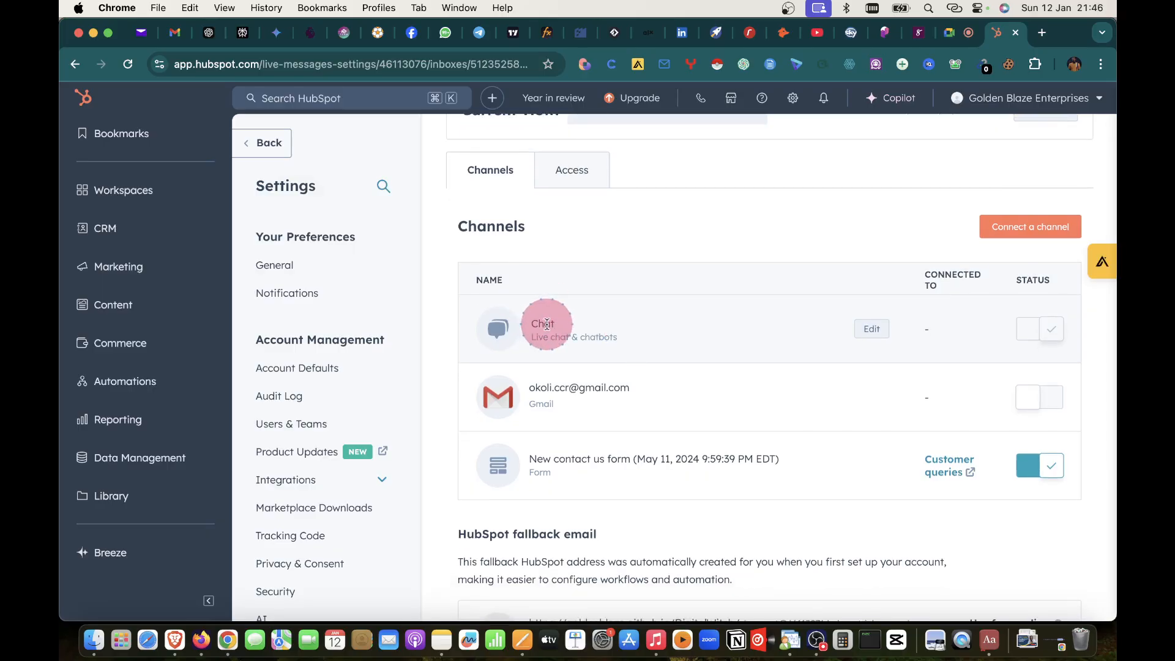
click(872, 331)
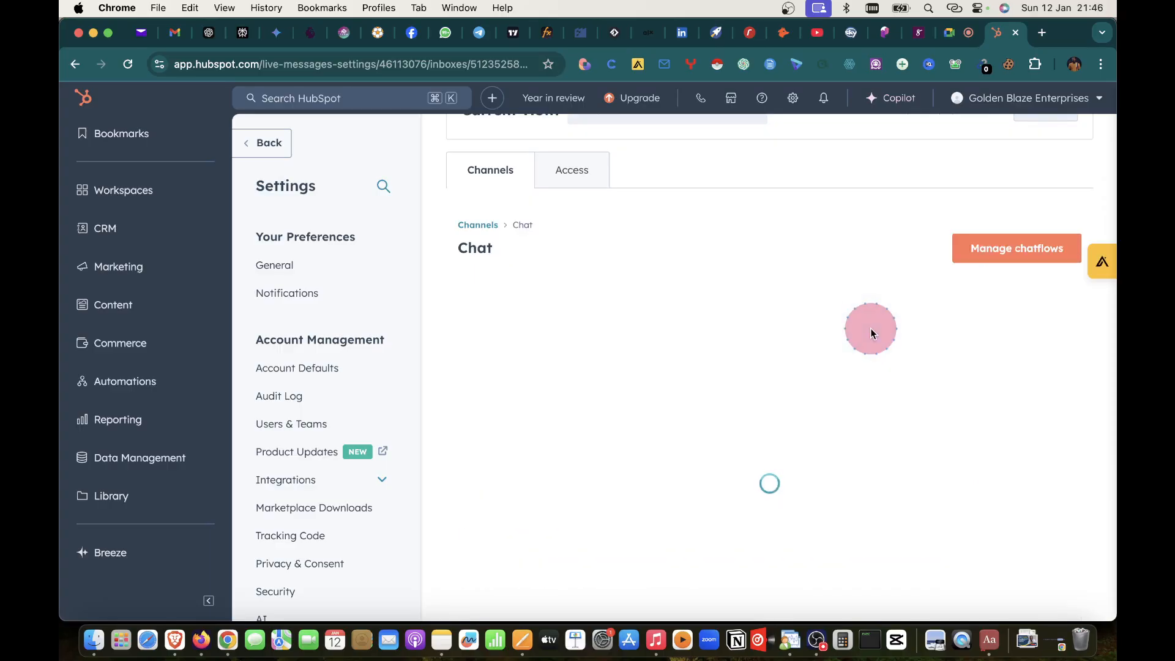
scroll(872, 333, down, 1)
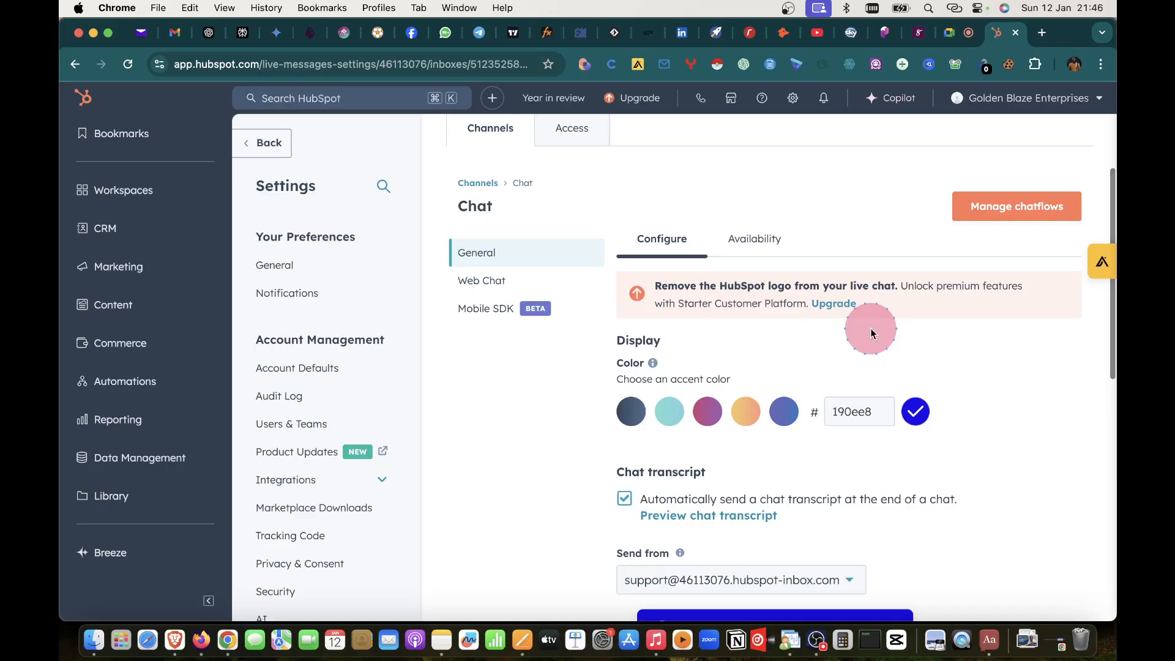
scroll(872, 330, down, 2)
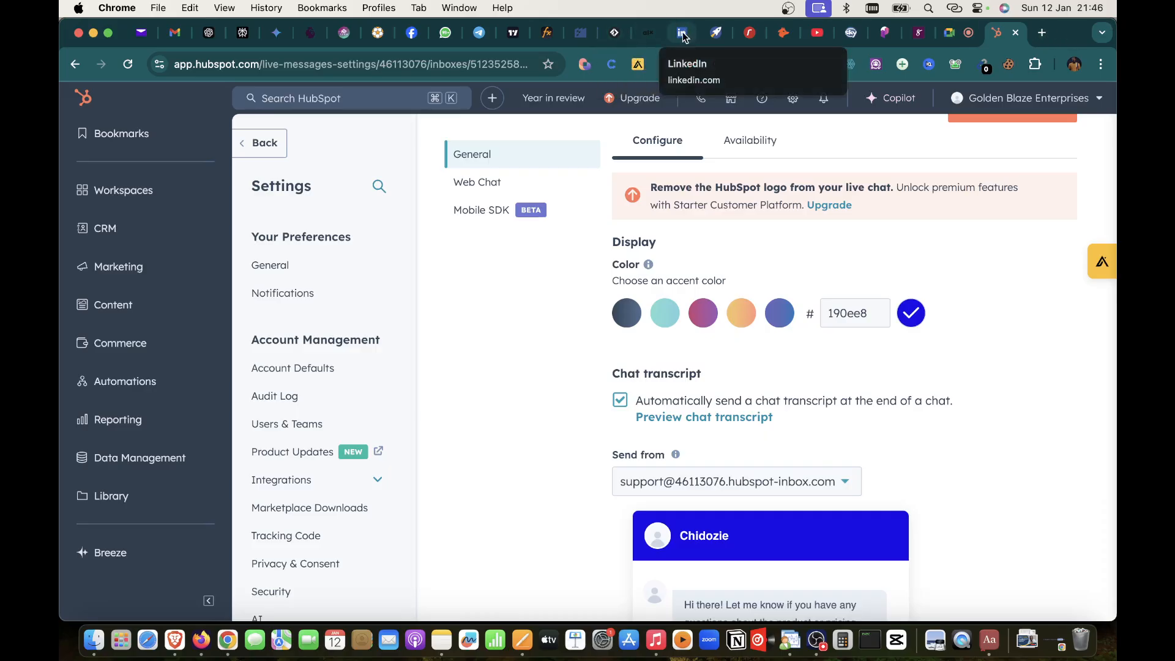
- Search Google in a new browser tab for "color code for burnt orange"
click(1043, 37)
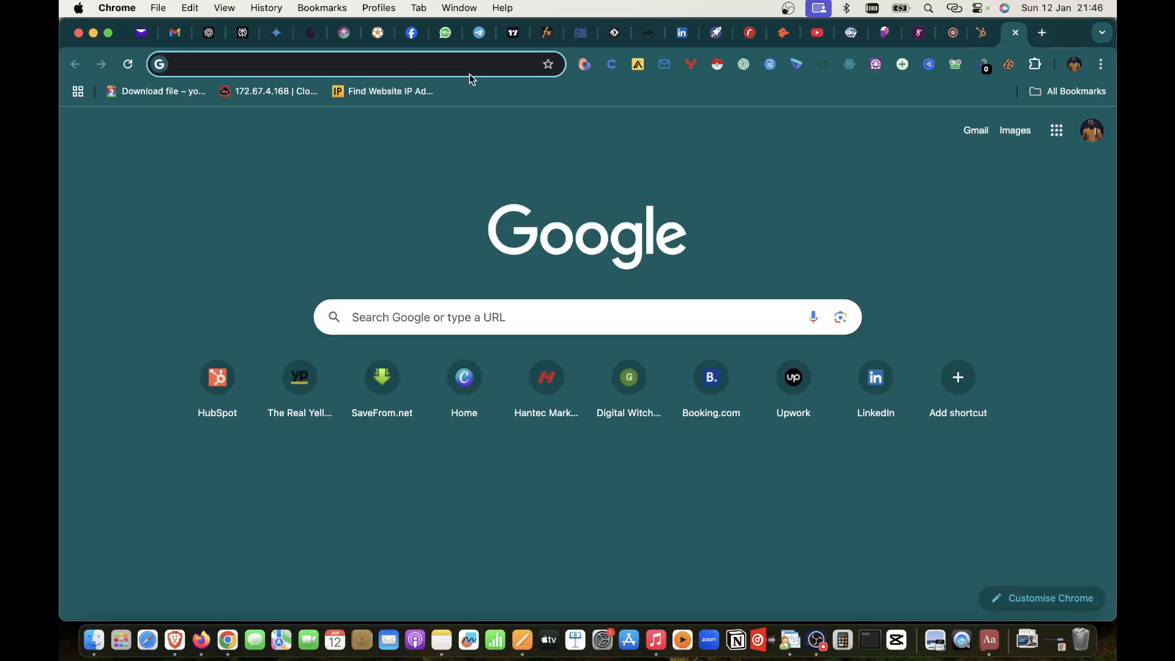
click(456, 65)
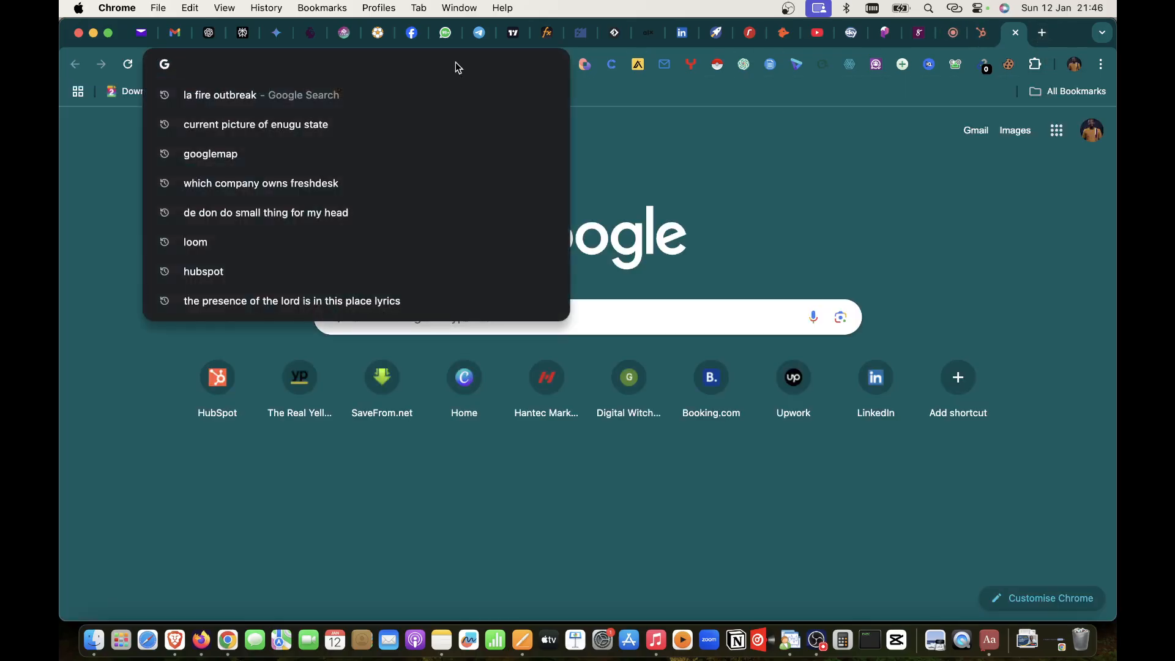
text(color coed f)
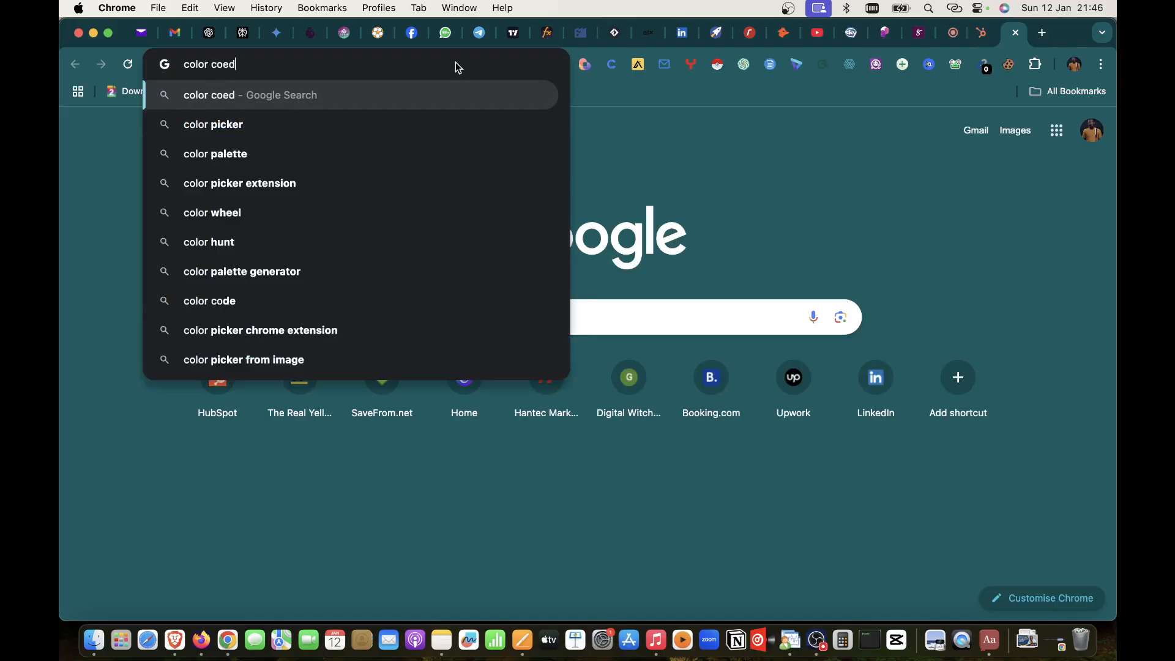
key(BackSpace)
key(BackSpace)
key(BackSpace)
key(BackSpace)
text(de for)
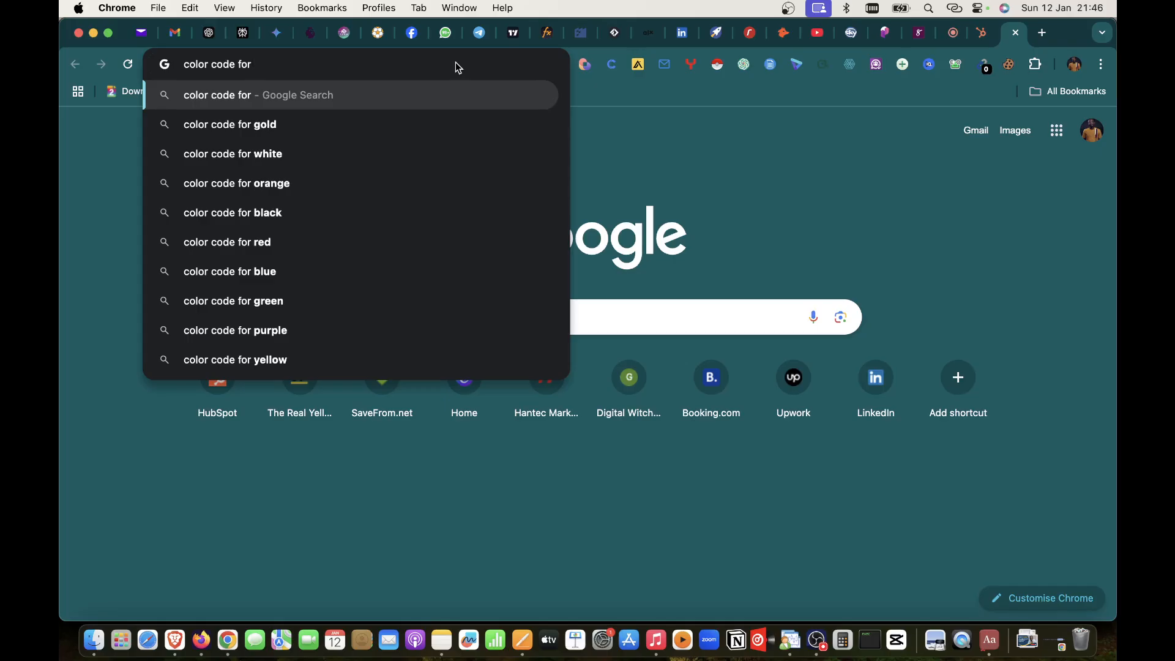
text( bu)
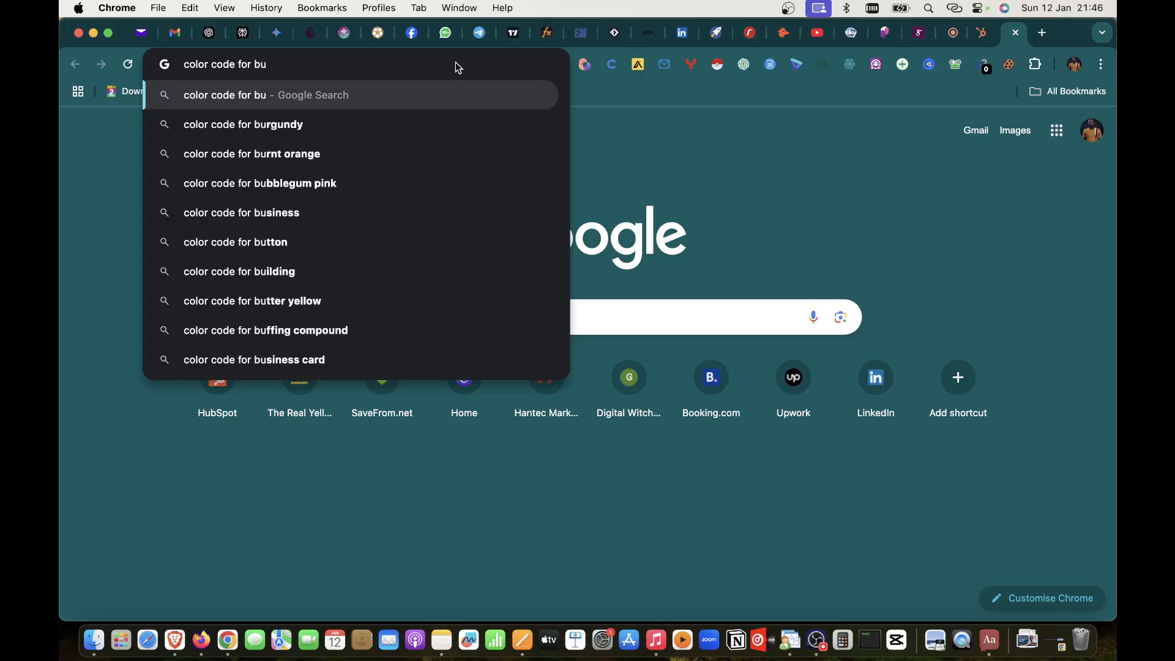
text(rnt )
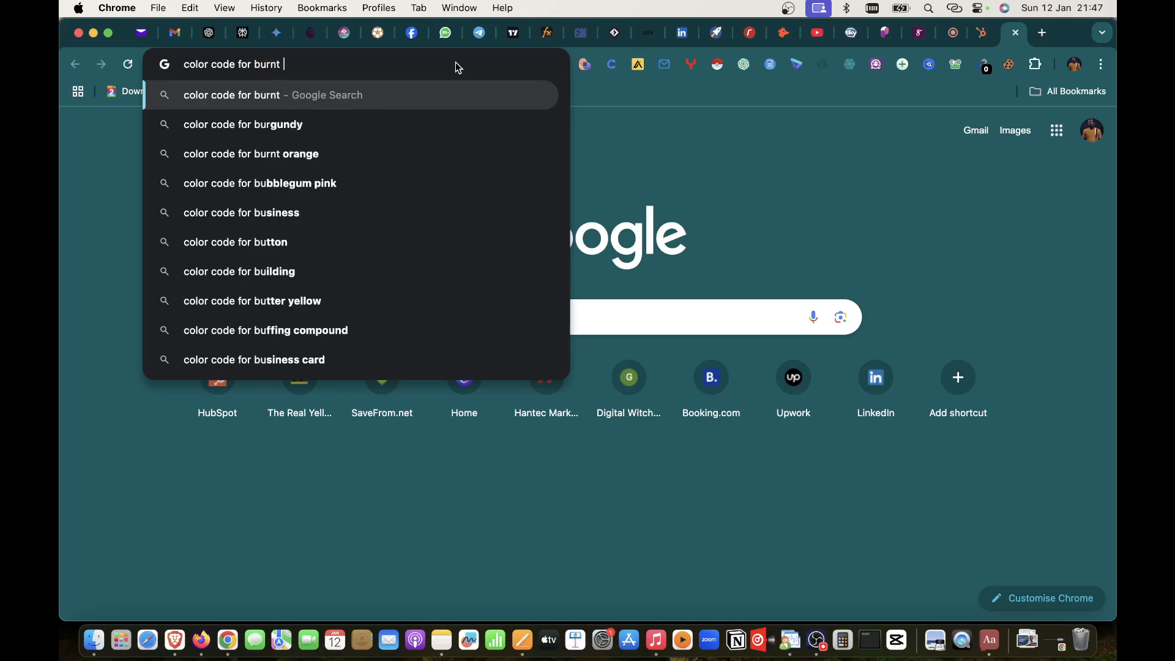
text(orange)
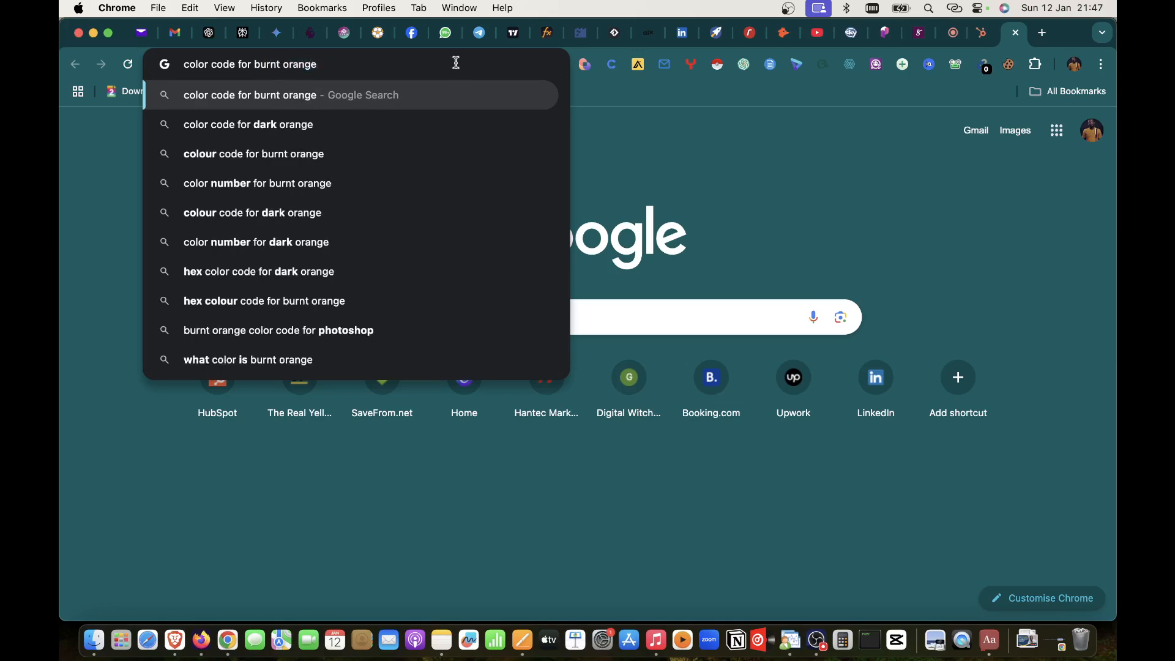
key(Return)
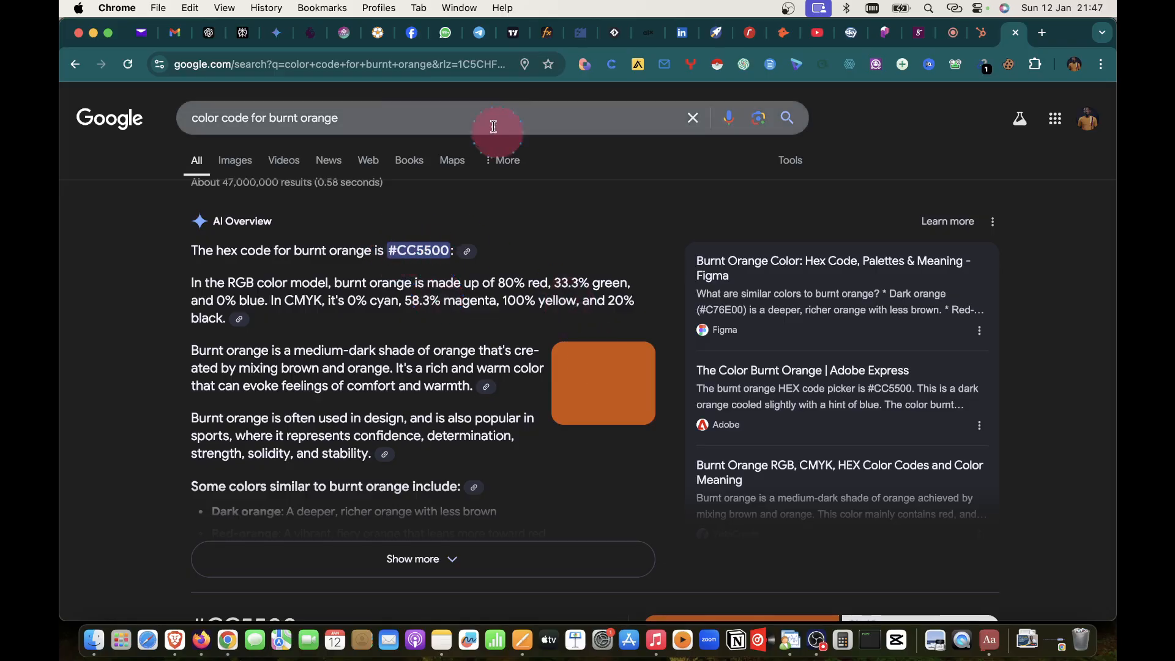
- Search Google for "how to get color code from a picture"
click(372, 122)
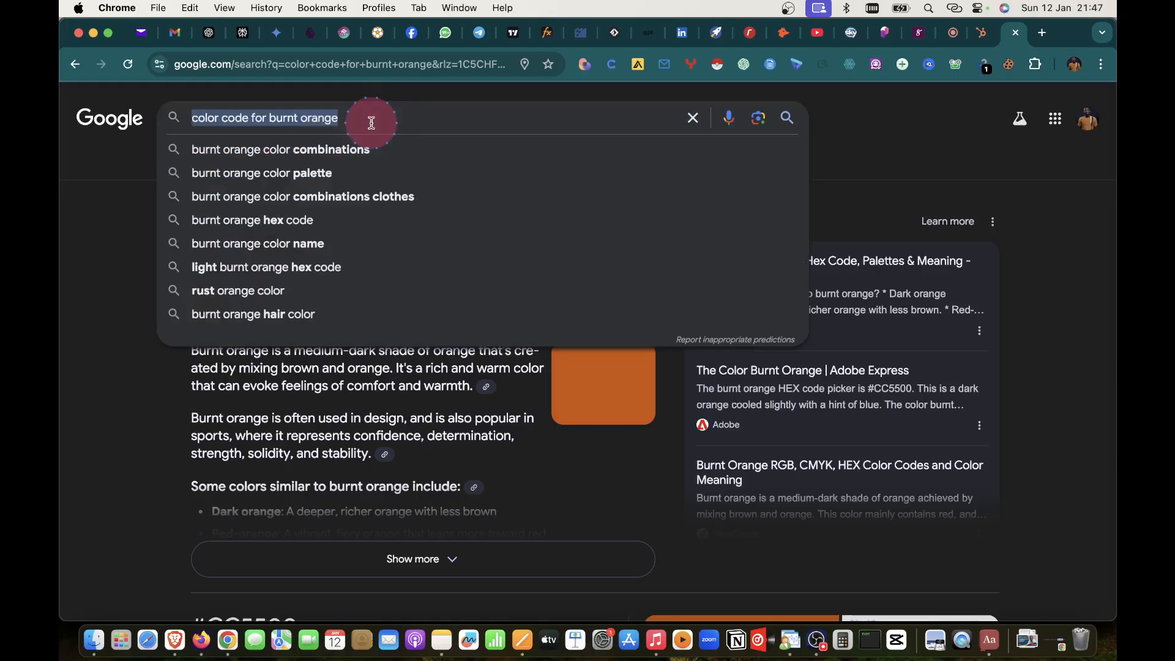
text(h)
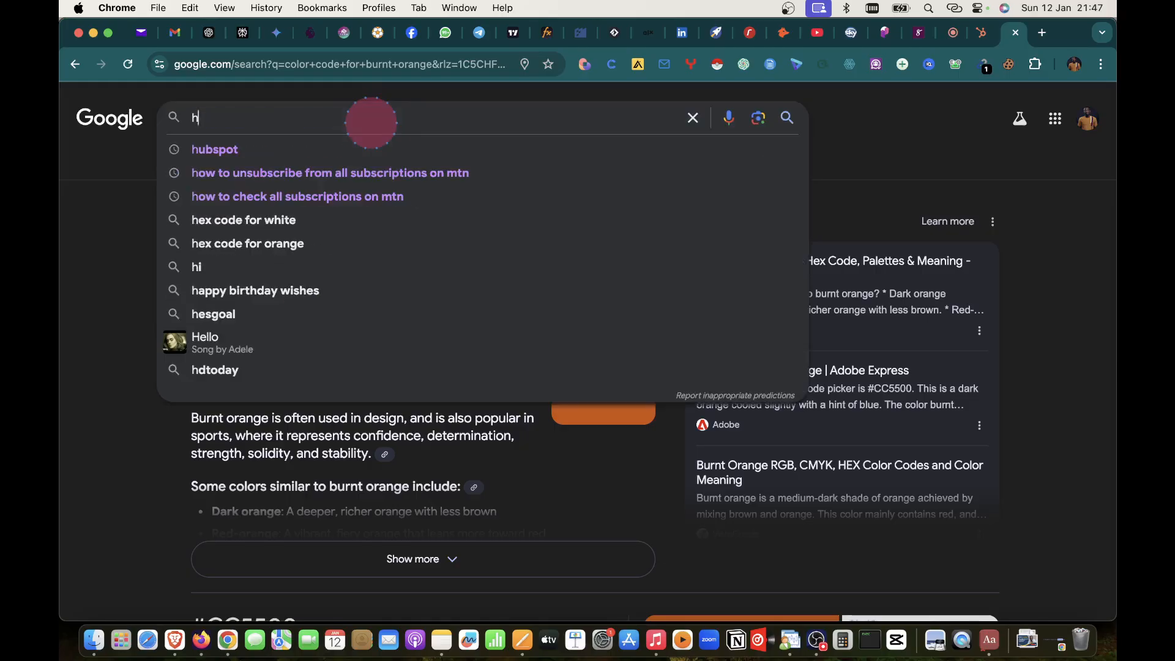
key(BackSpace)
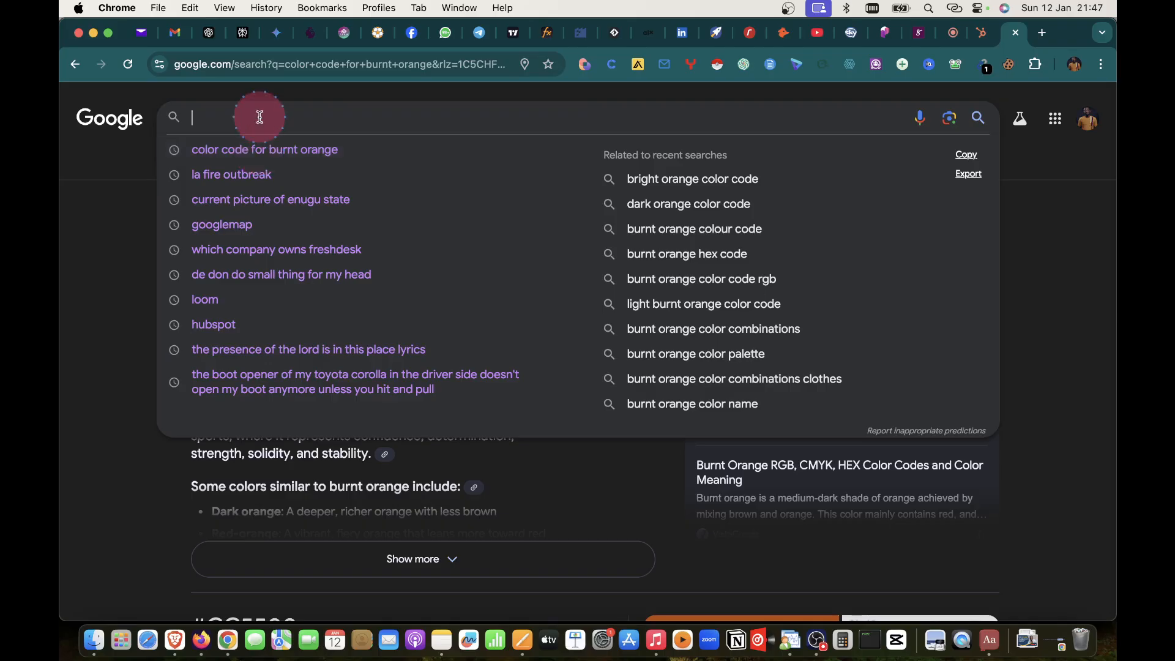
text(how to get col)
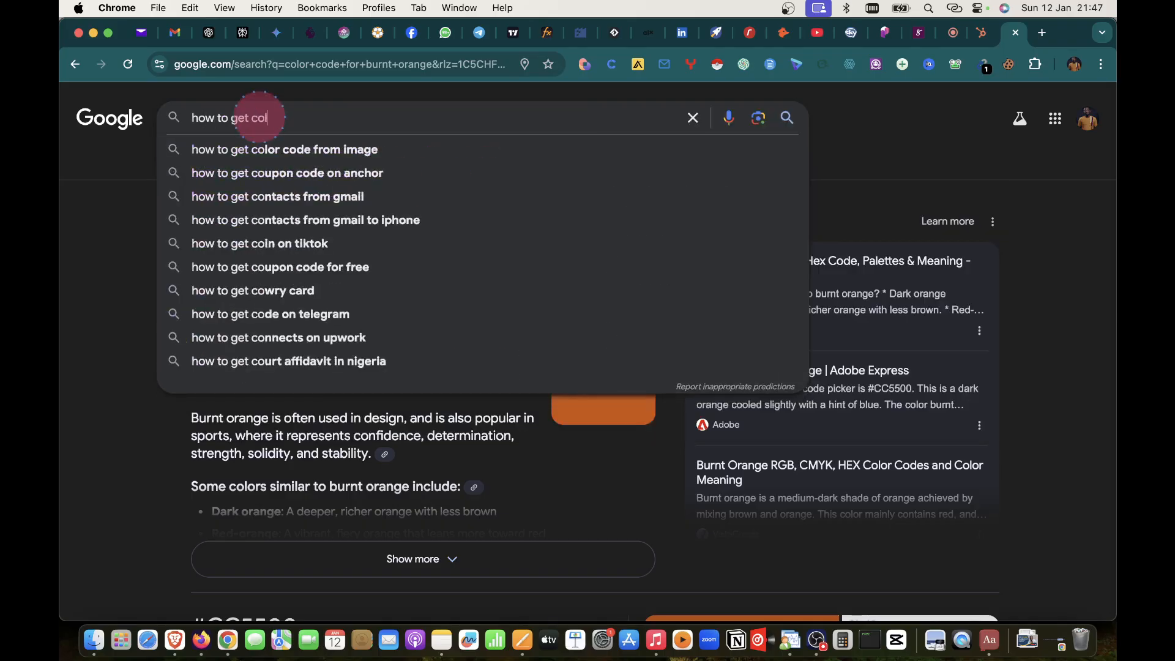
text(or code f)
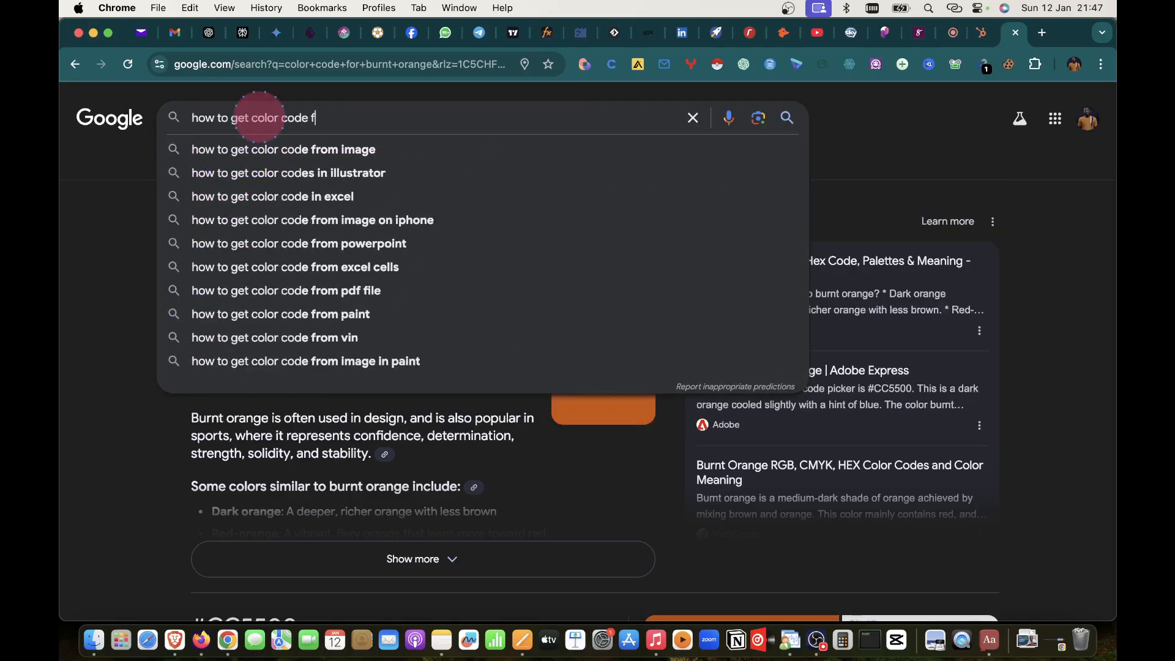
text(rom a pict)
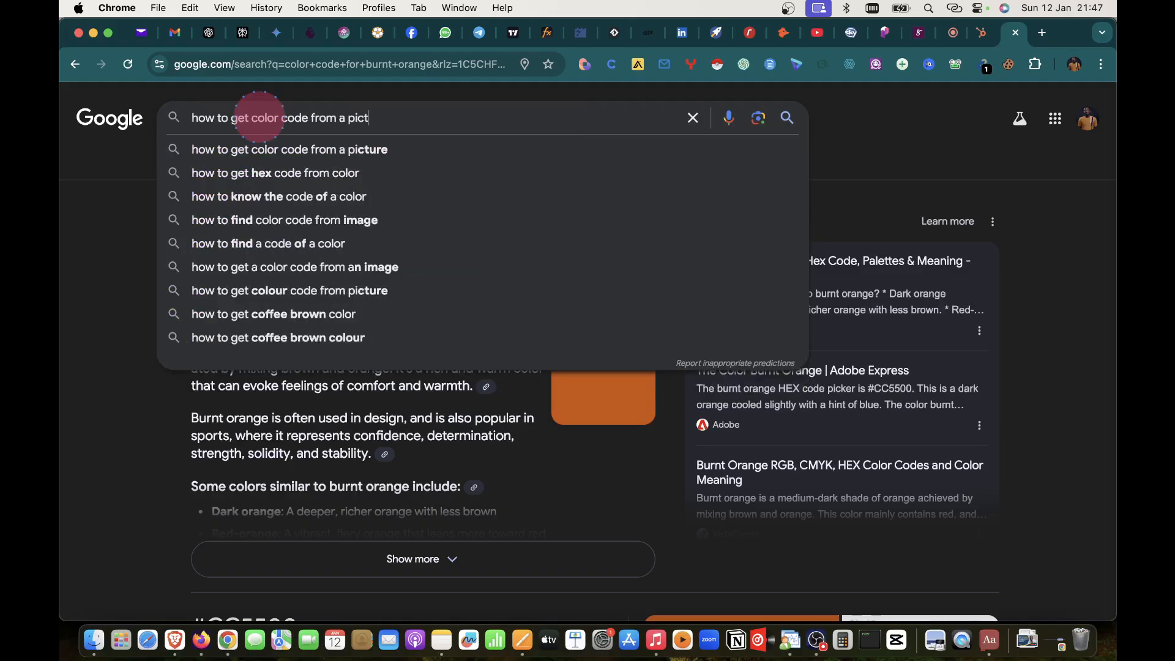
key(BackSpace)
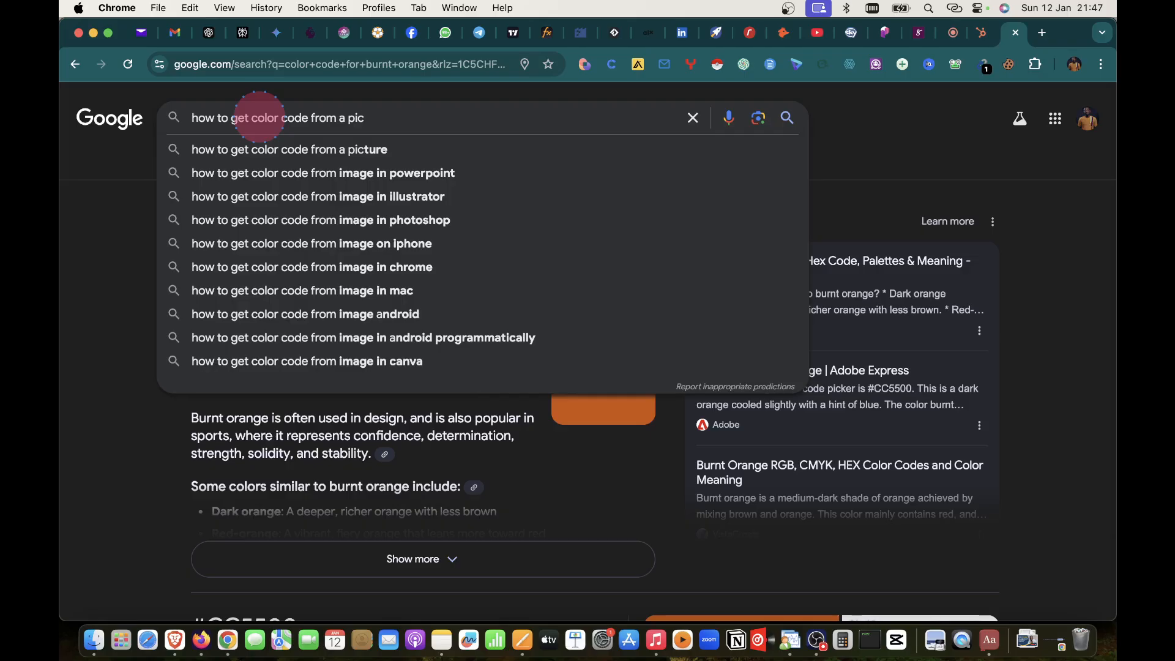
text(ture)
key(Return)
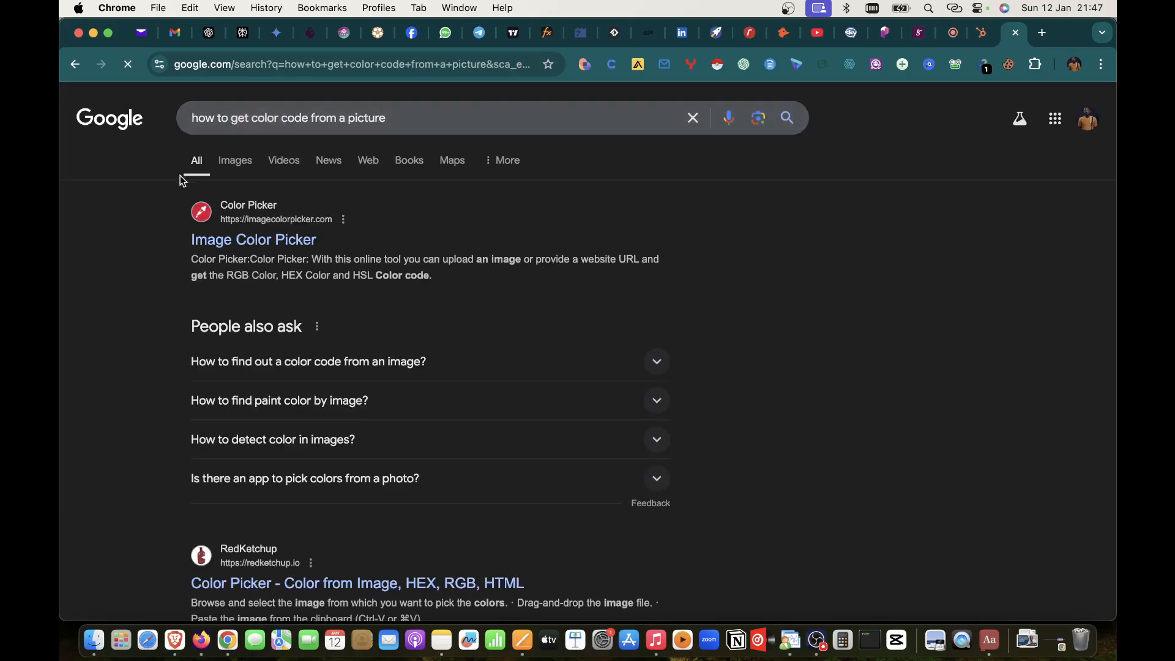
- Open the Image Color Picker site from the search results and examine its color codes and image upload option
click(221, 256)
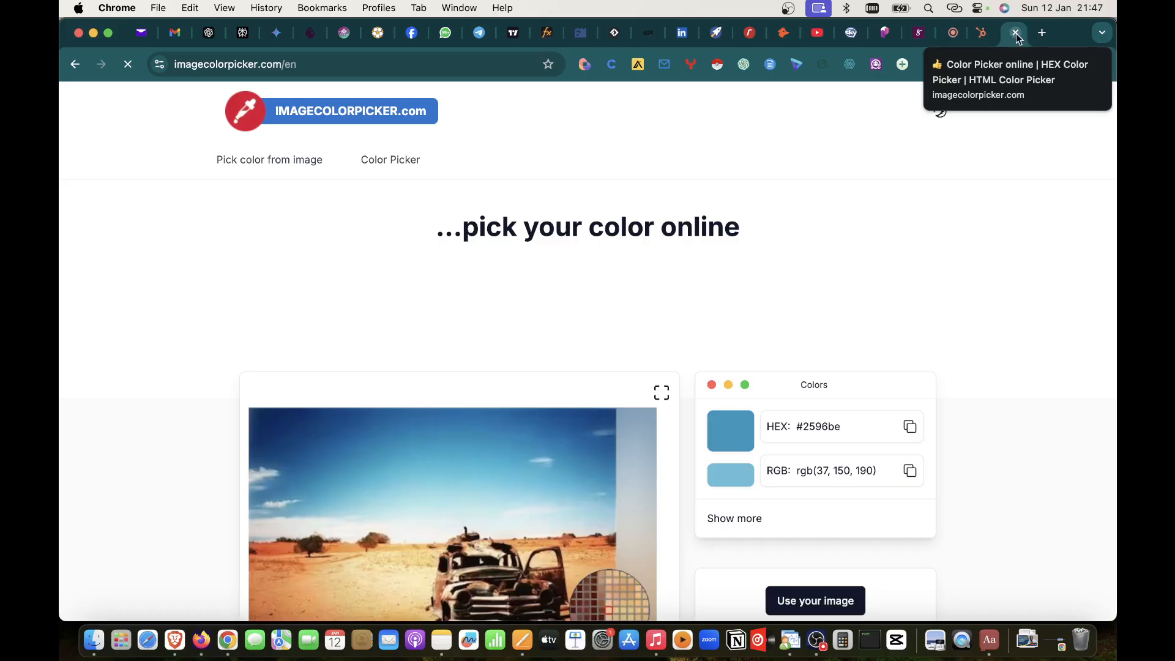
scroll(814, 364, down, 5)
scroll(765, 397, up, 3)
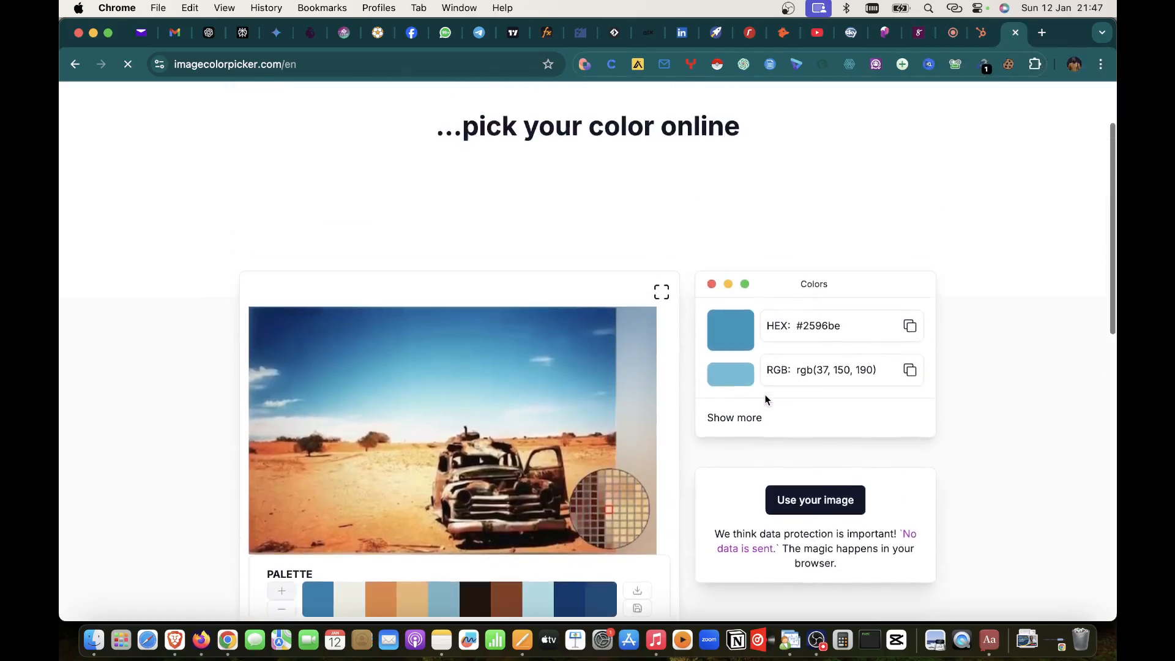
scroll(765, 399, up, 1)
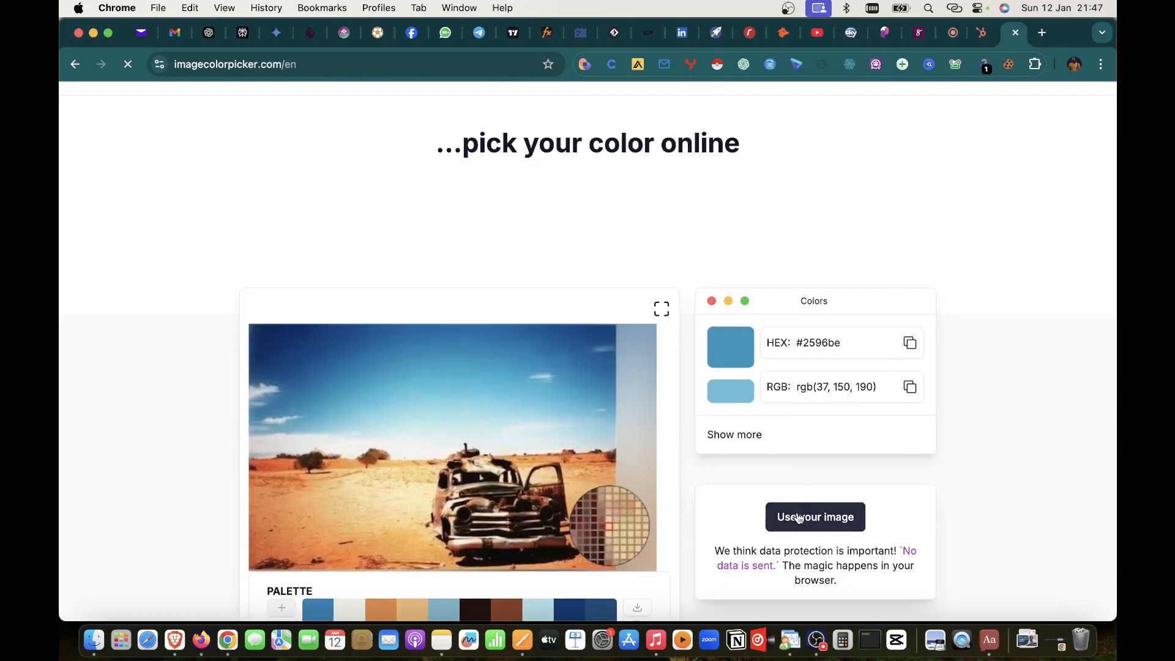
- Try to bring the Digital Witch logo JPEG from the Digital Witch Site folder into the color picker page, and return to the search results
click(93, 640)
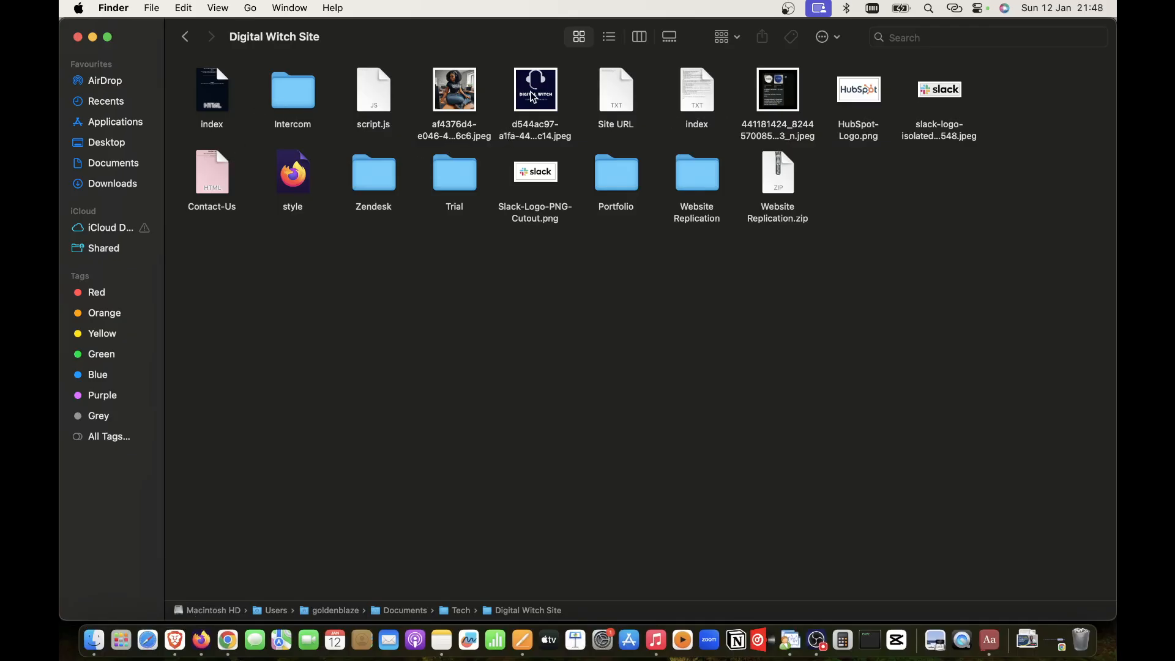
drag(534, 98, 577, 237)
key(super+Tab)
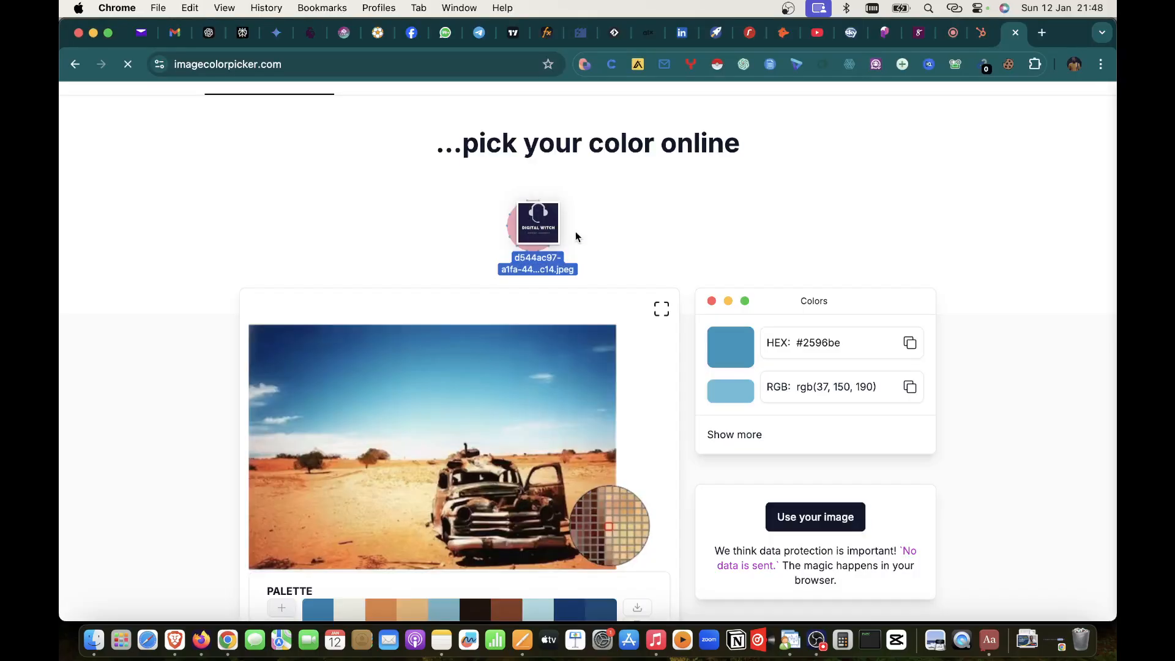
drag(828, 519, 809, 481)
drag(969, 21, 531, 93)
click(78, 65)
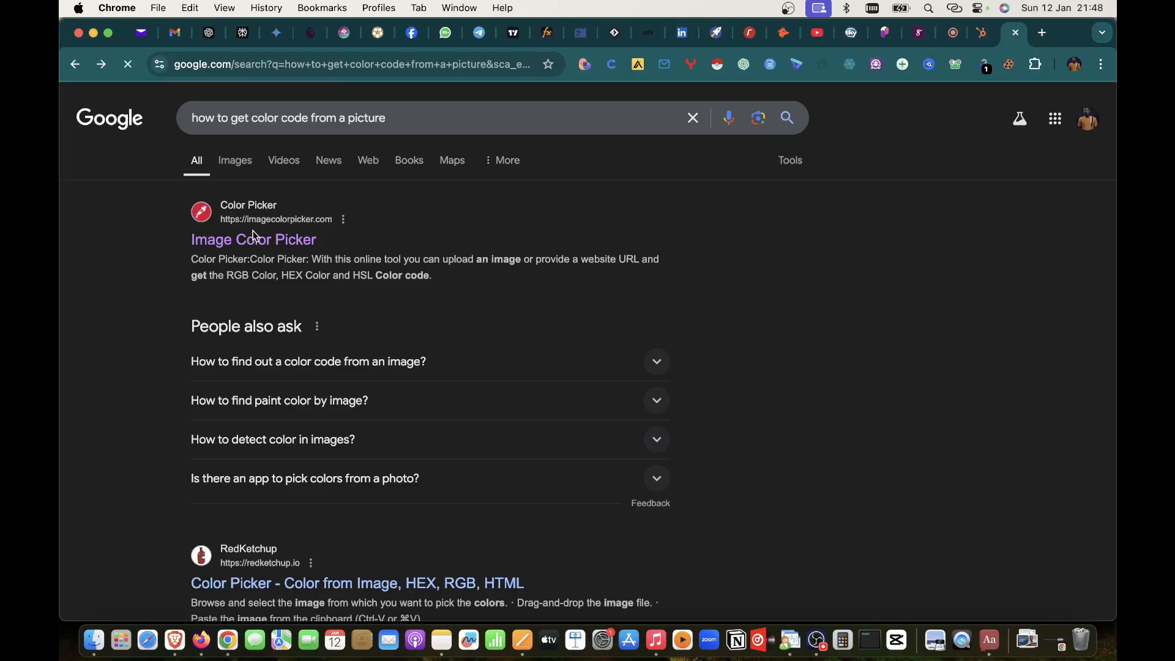
- Reopen Image Color Picker, upload the Digital Witch logo JPEG from the Digital Witch Site folder, and pick the logo's dark blue background color
click(256, 239)
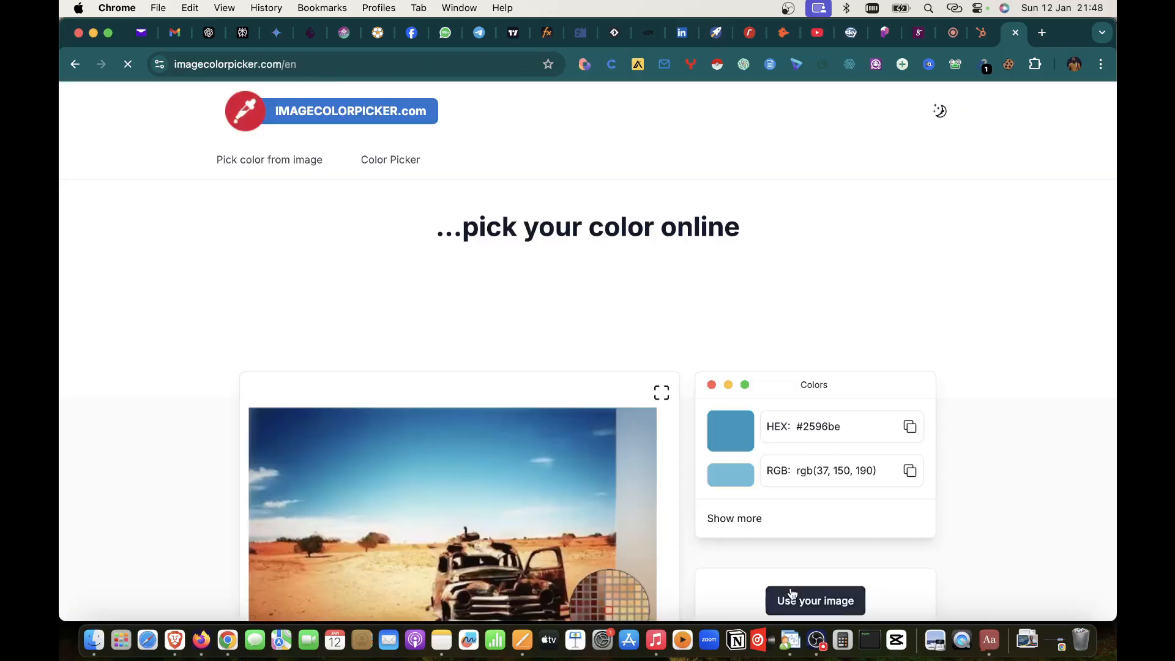
scroll(793, 594, down, 3)
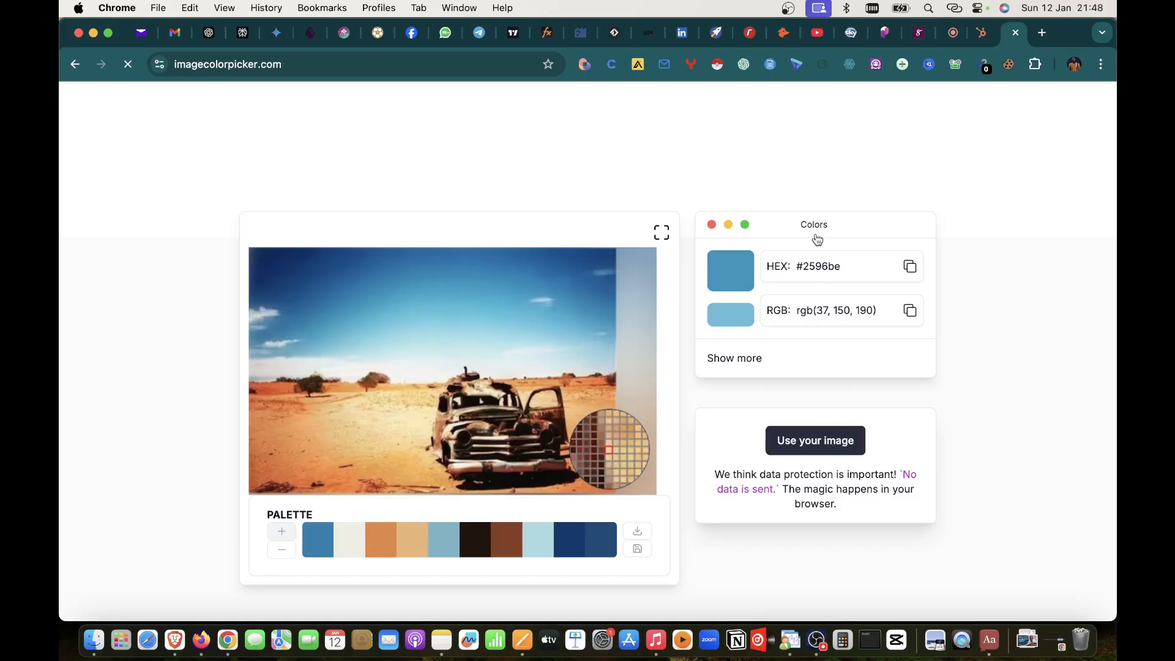
click(808, 443)
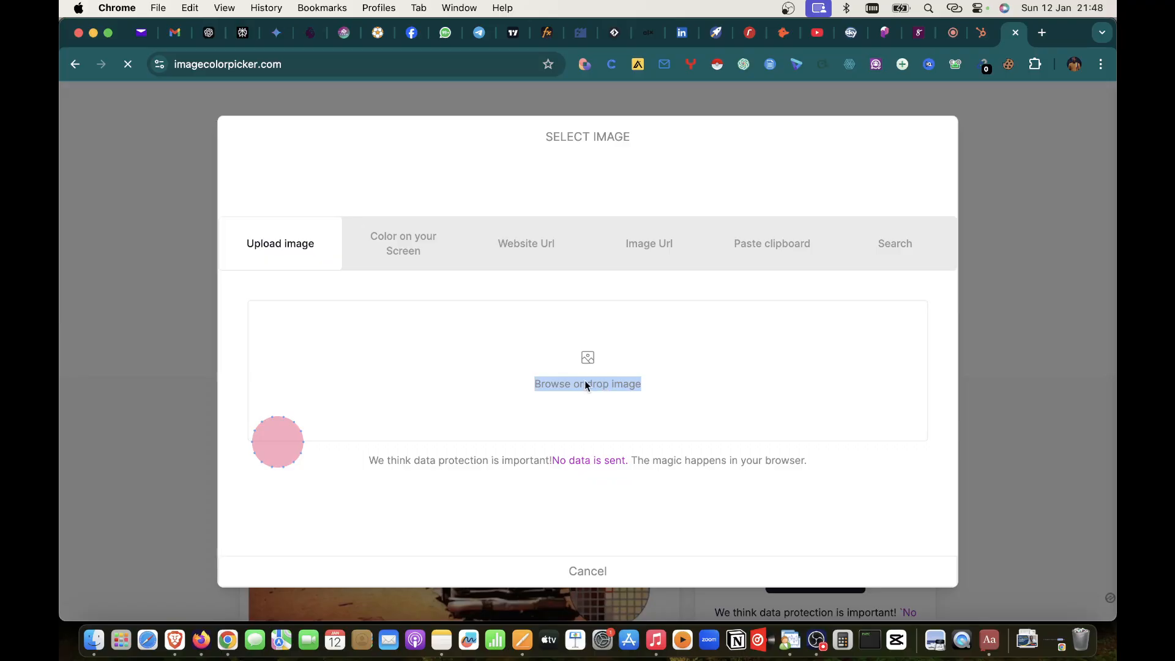
key(super+Tab)
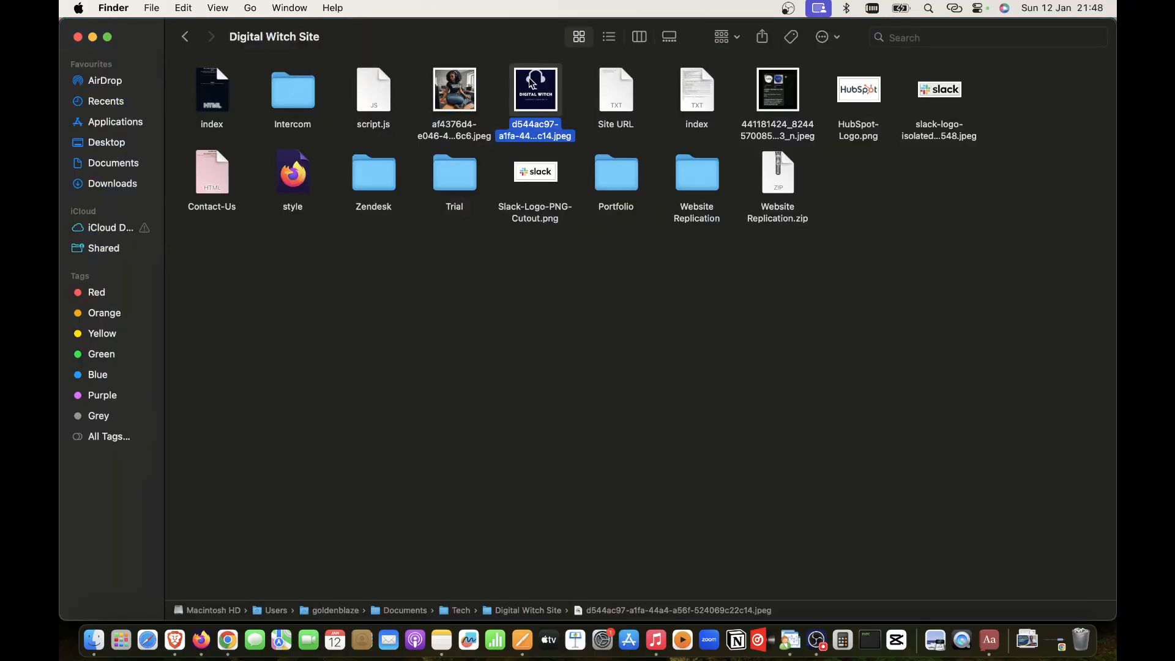
drag(531, 84, 597, 362)
key(super+Tab)
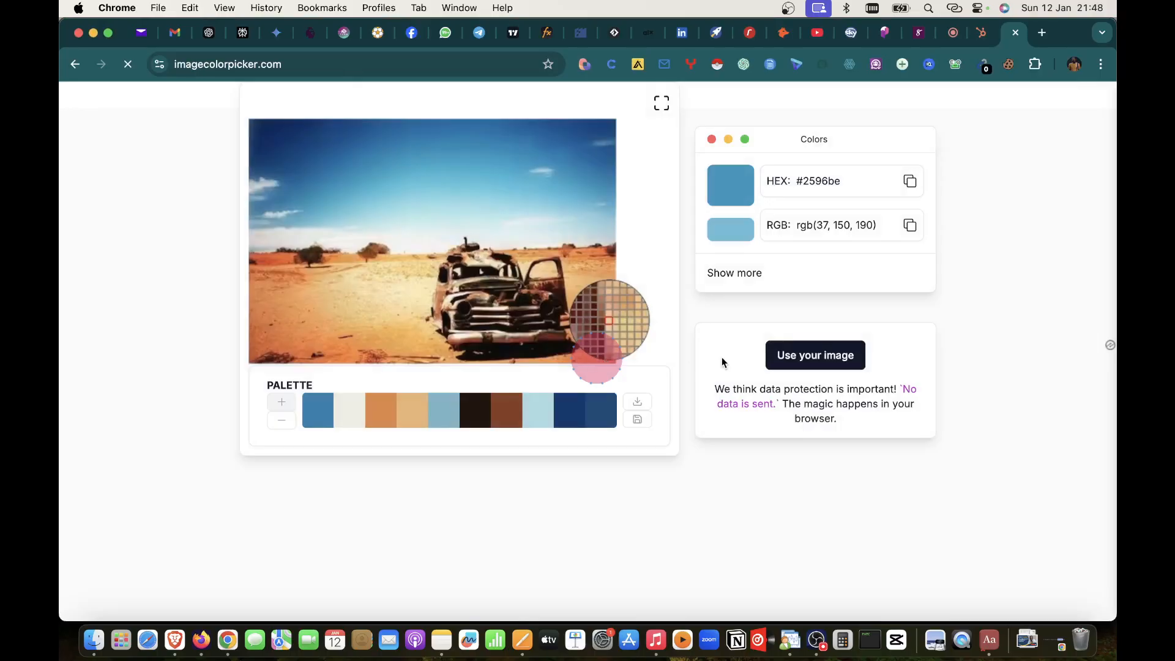
scroll(545, 299, up, 5)
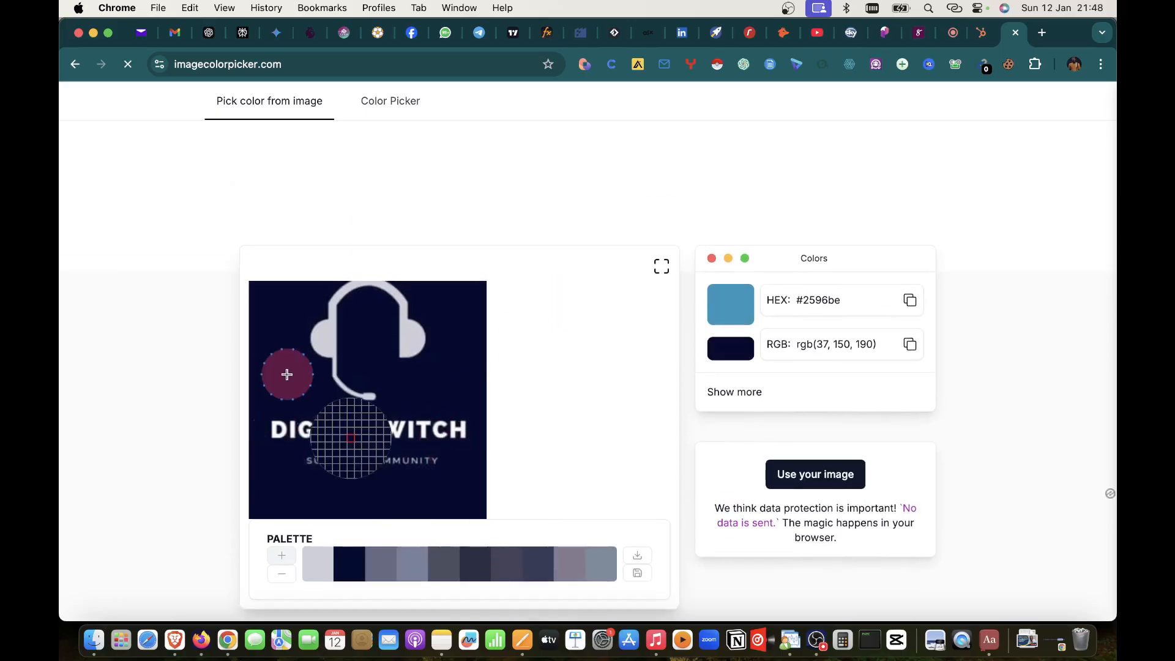
click(272, 310)
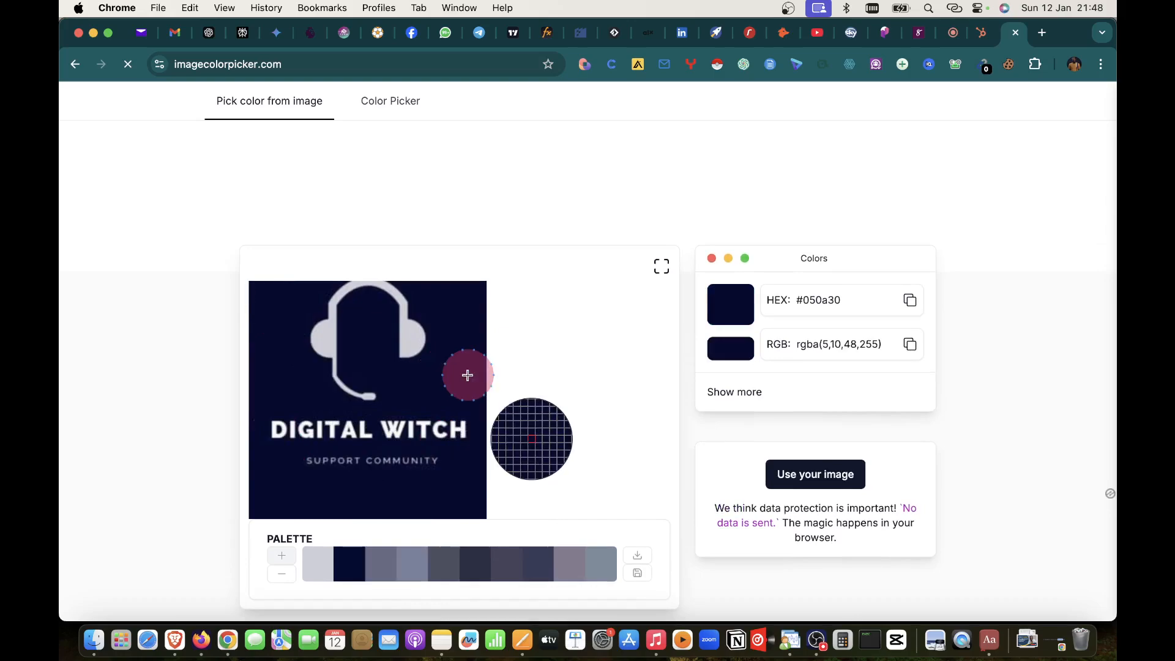
- Find the tropical beach PNG in the Documents folder and bring it over to the Image Color Picker page
click(85, 653)
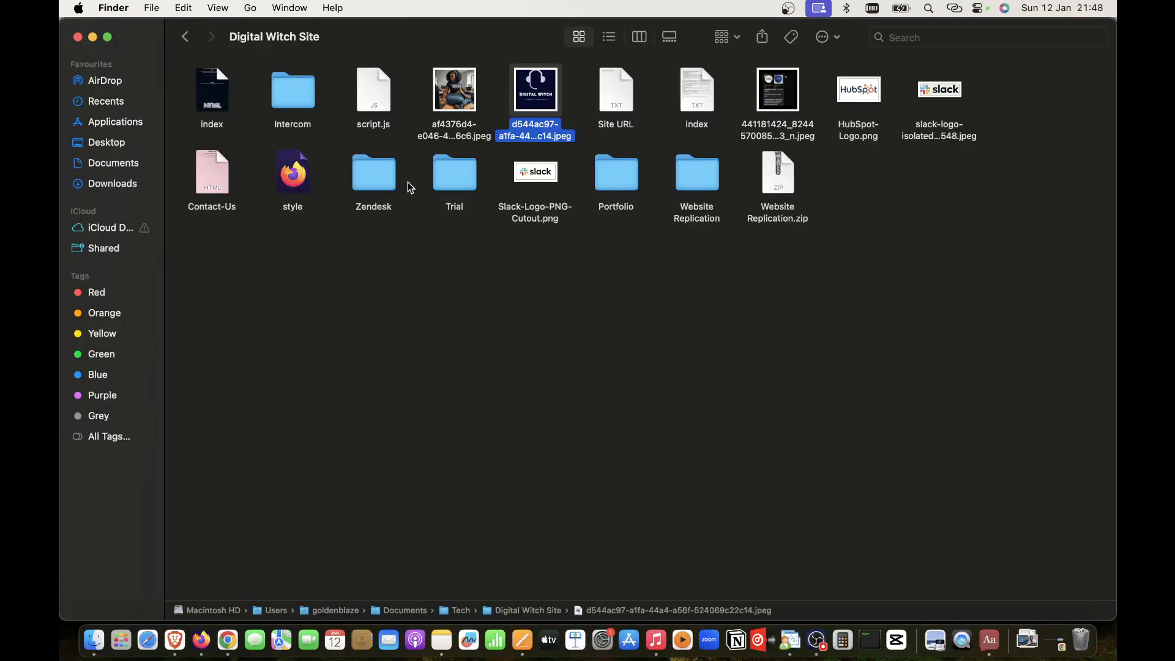
click(186, 37)
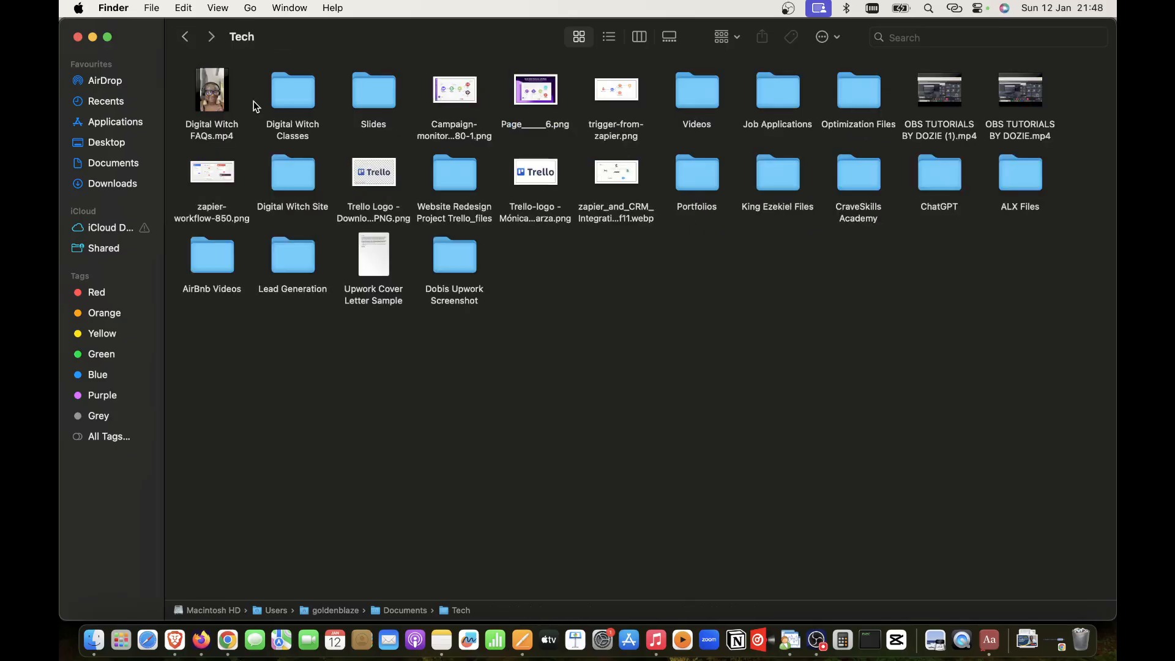
click(214, 251)
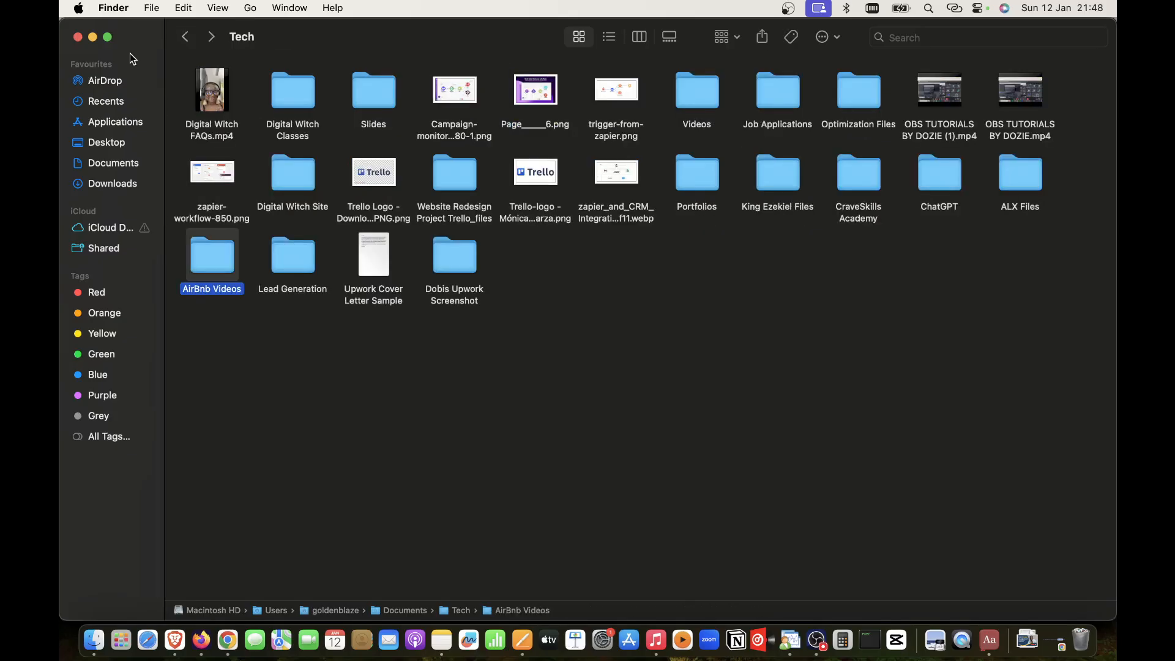
click(185, 37)
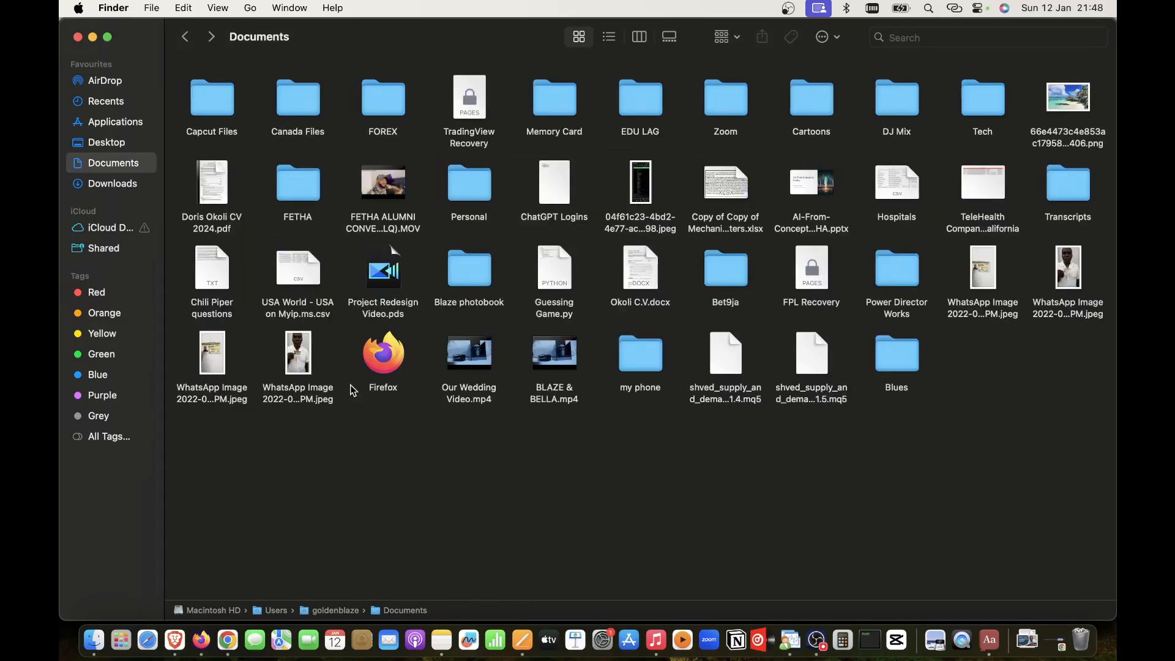
click(1077, 104)
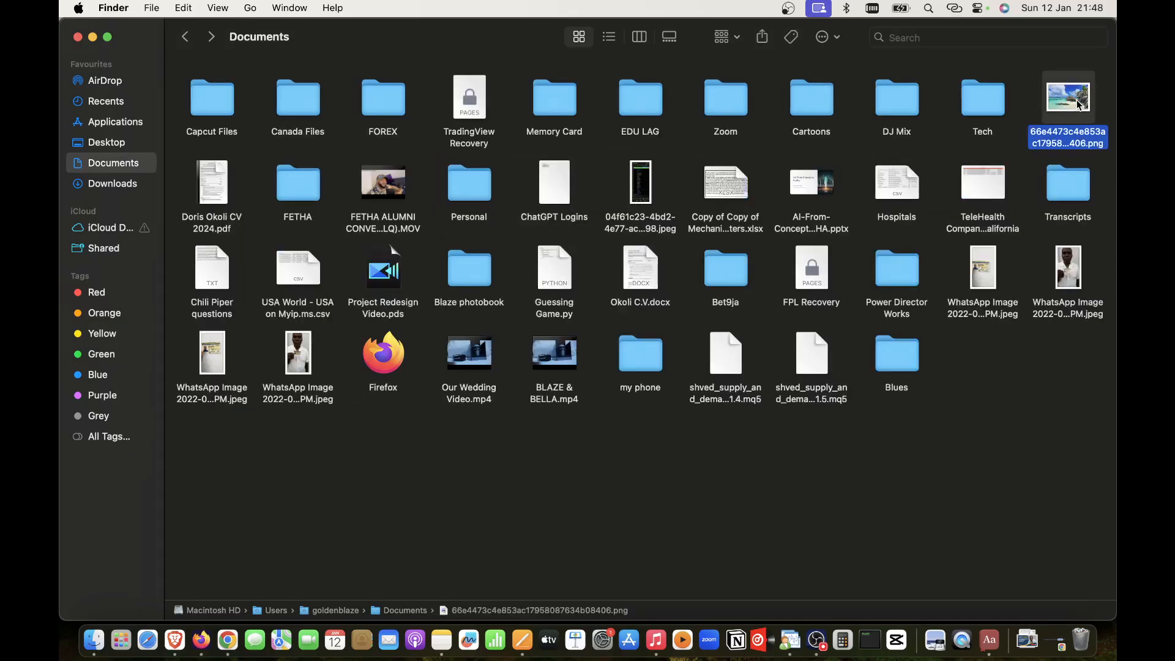
drag(1077, 104, 738, 269)
key(super+Tab)
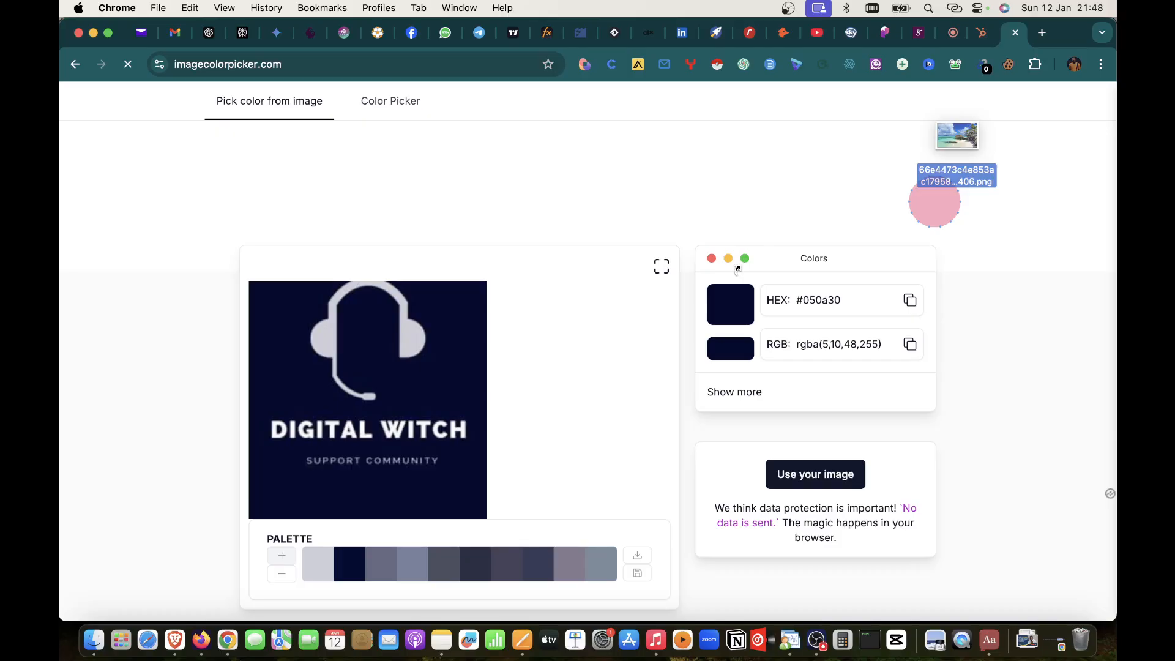
- Load the beach picture into the image color picker and copy the HEX code #0156cb of its blue sky
drag(934, 203, 935, 202)
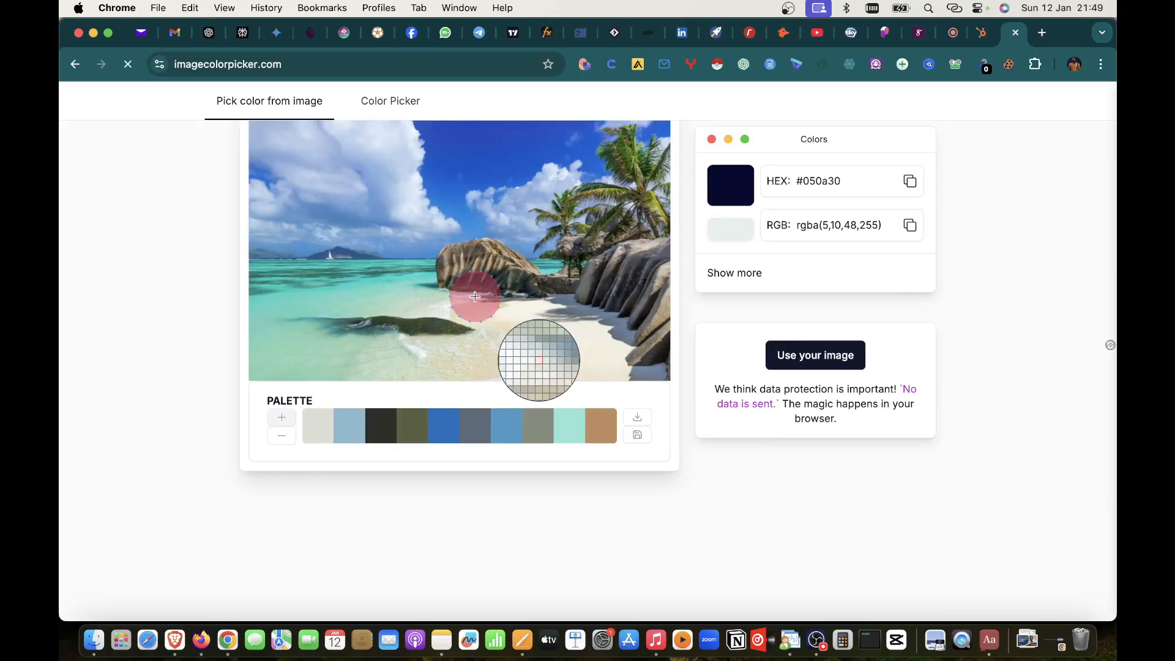
scroll(475, 296, up, 3)
click(457, 255)
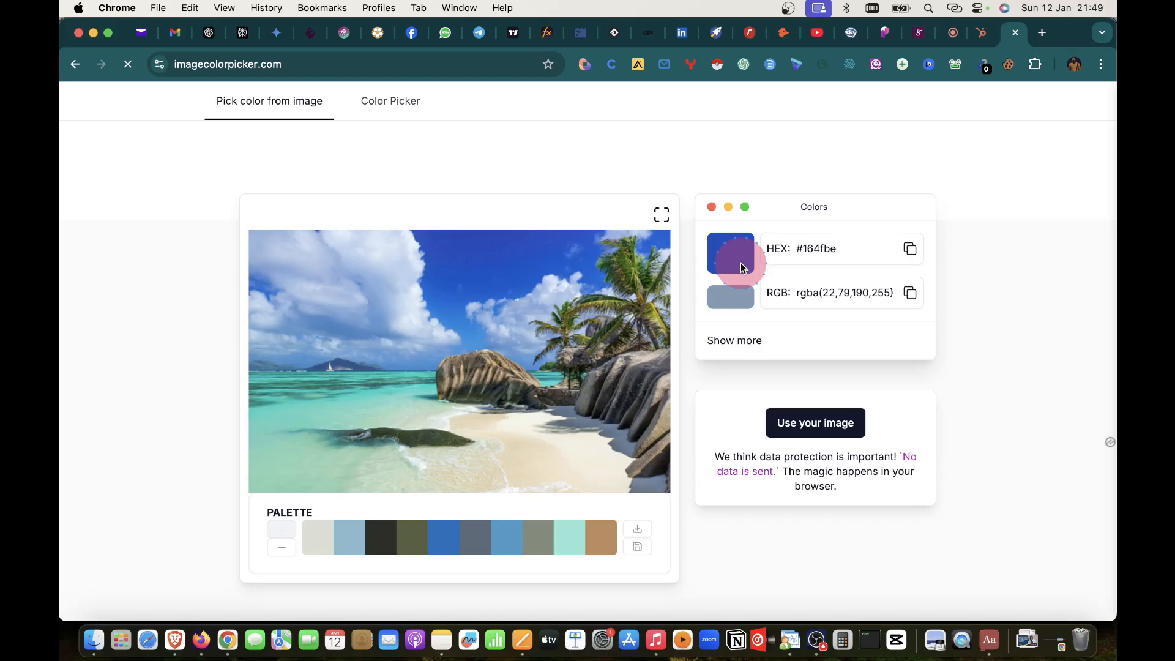
click(390, 261)
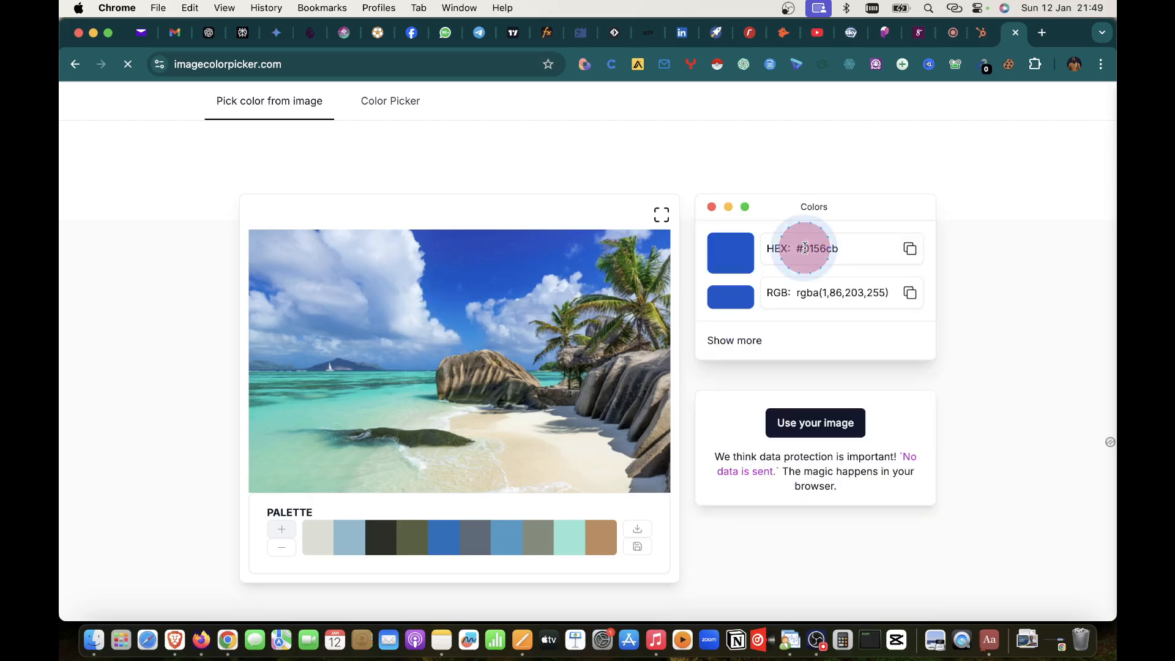
drag(804, 248, 832, 248)
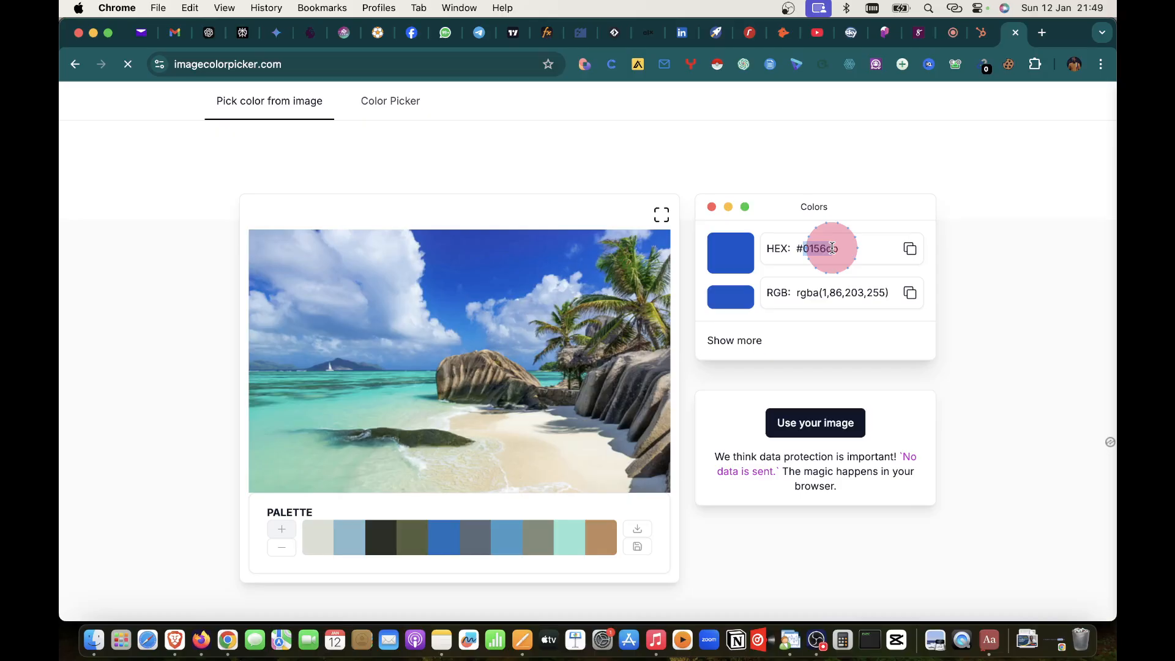
click(911, 248)
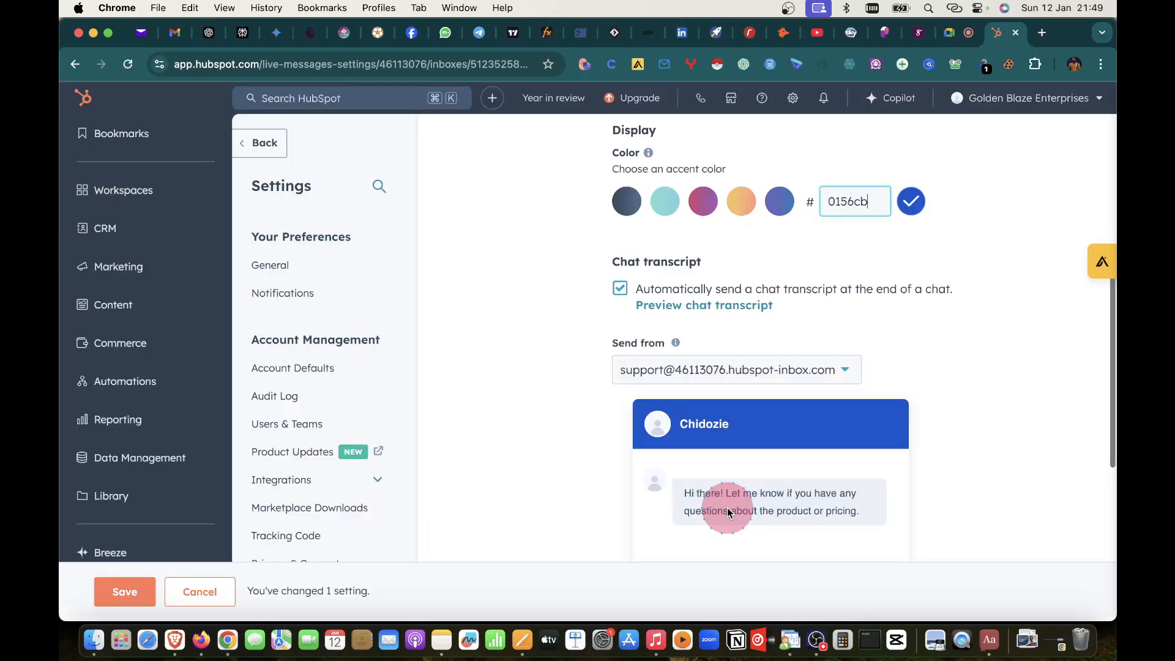
- Examine the chat's accent color, transcript options and widget preview in the General configuration
scroll(729, 512, down, 3)
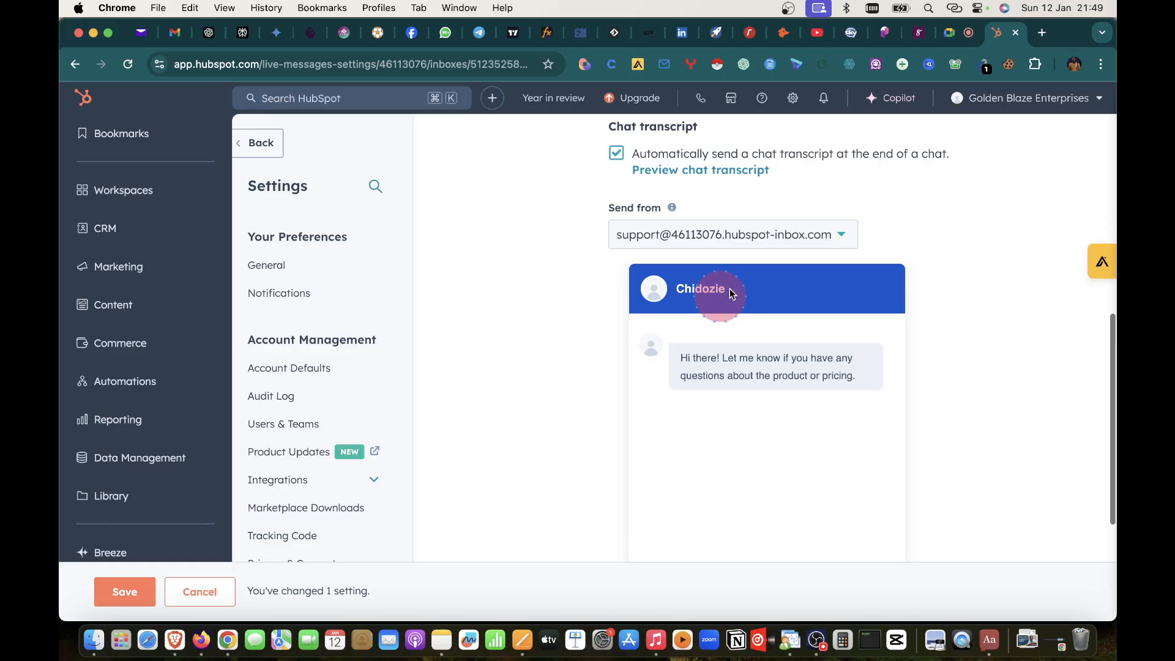
scroll(706, 289, up, 2)
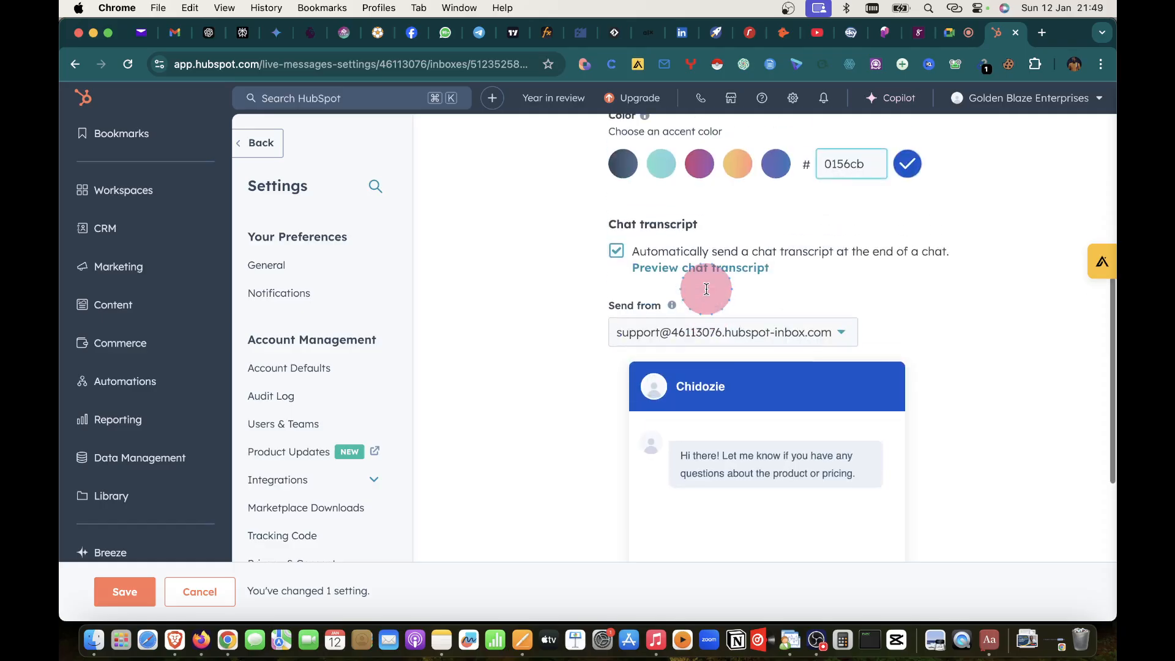
scroll(706, 289, up, 3)
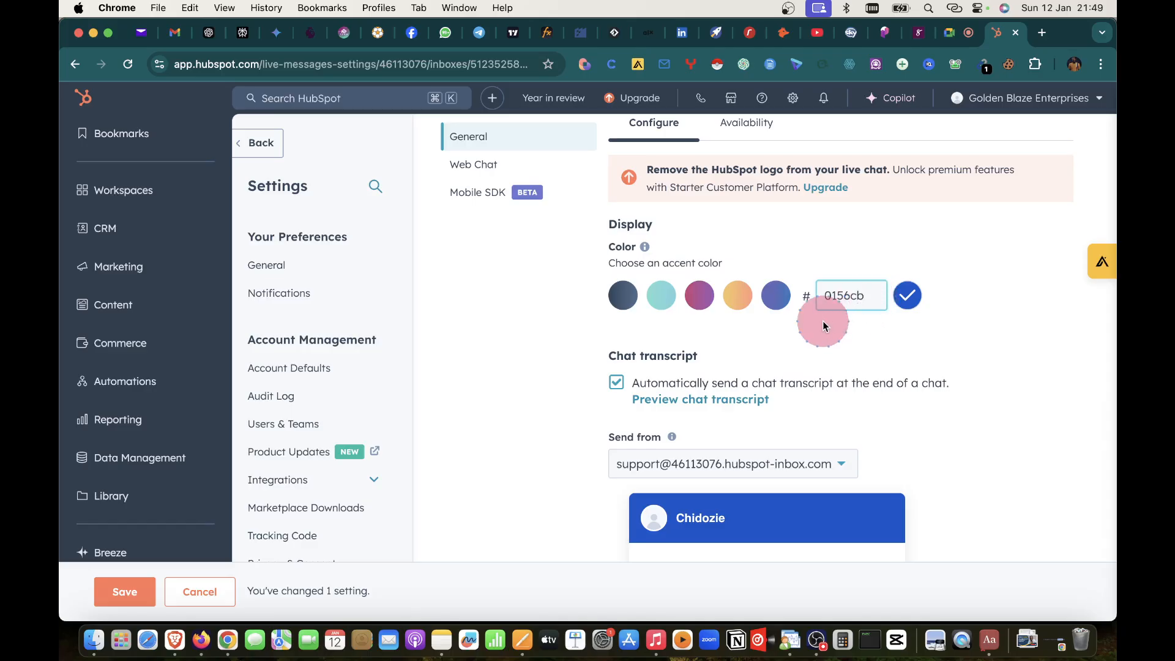
scroll(802, 339, down, 5)
scroll(806, 344, up, 3)
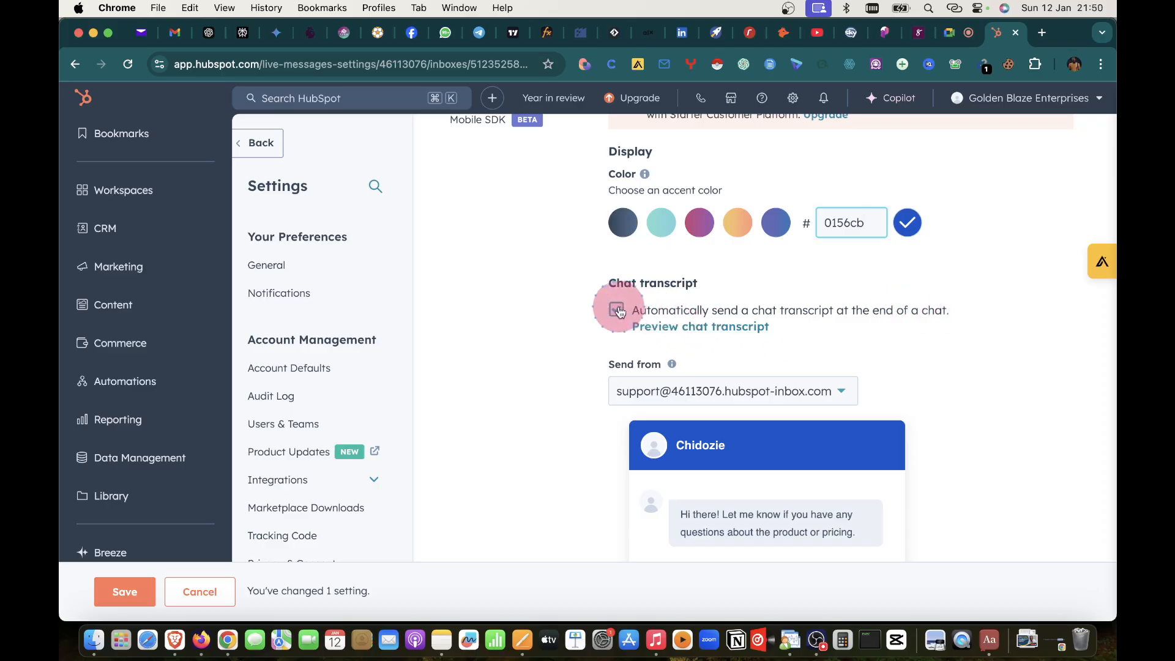
scroll(619, 311, up, 5)
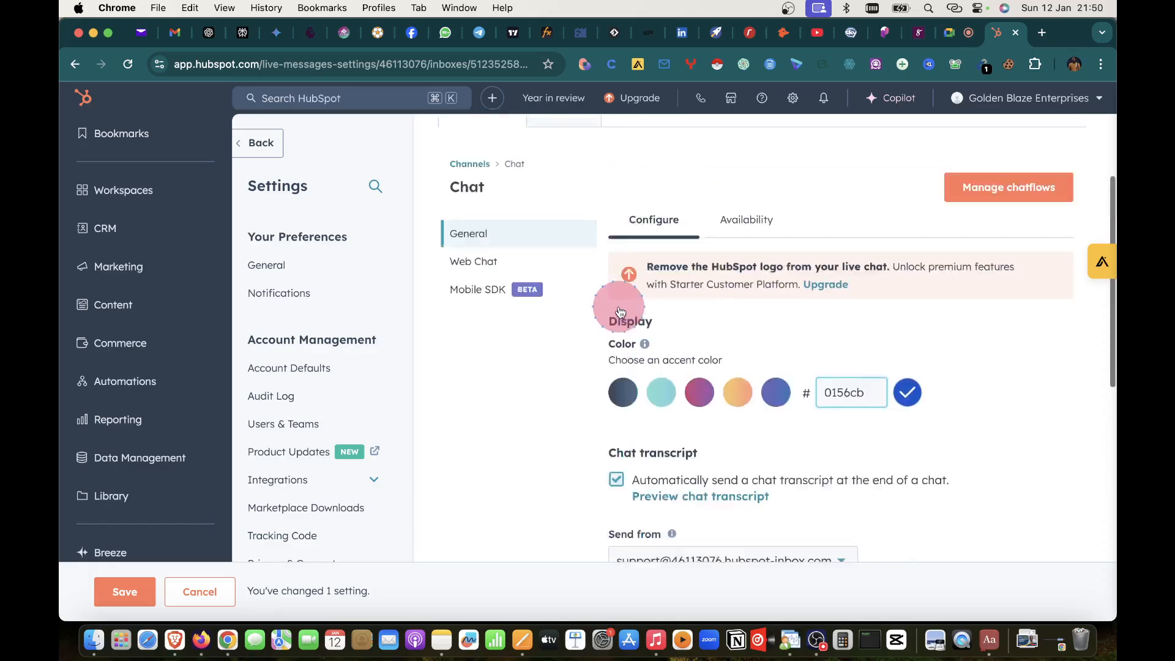
scroll(619, 311, down, 6)
scroll(619, 309, down, 5)
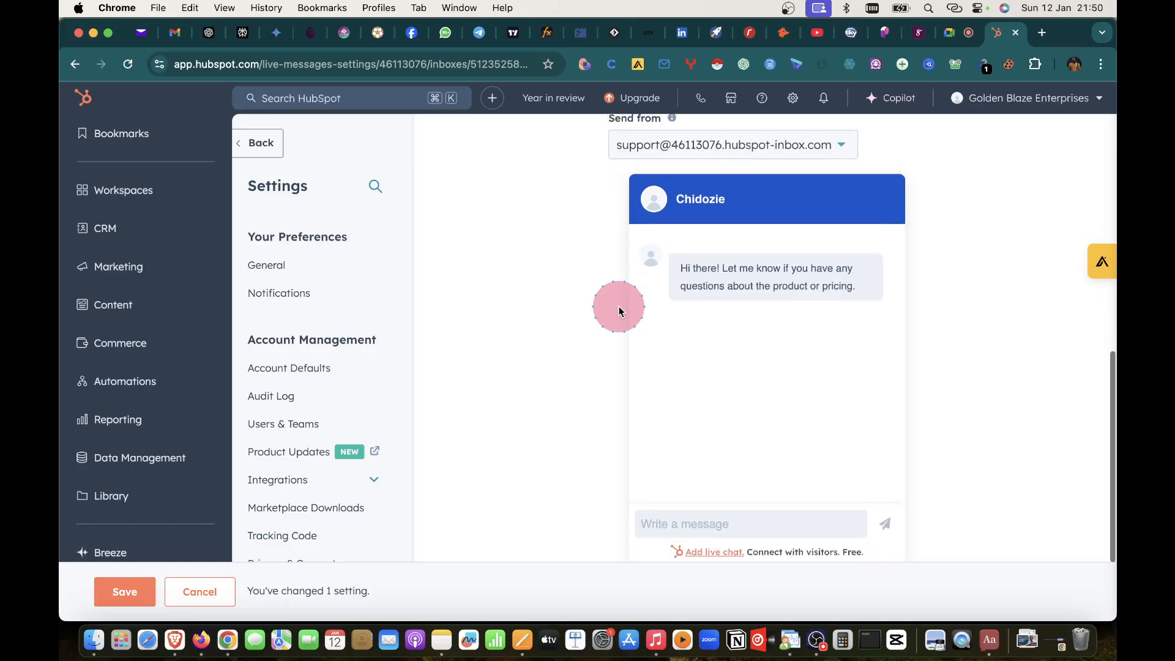
scroll(609, 307, up, 10)
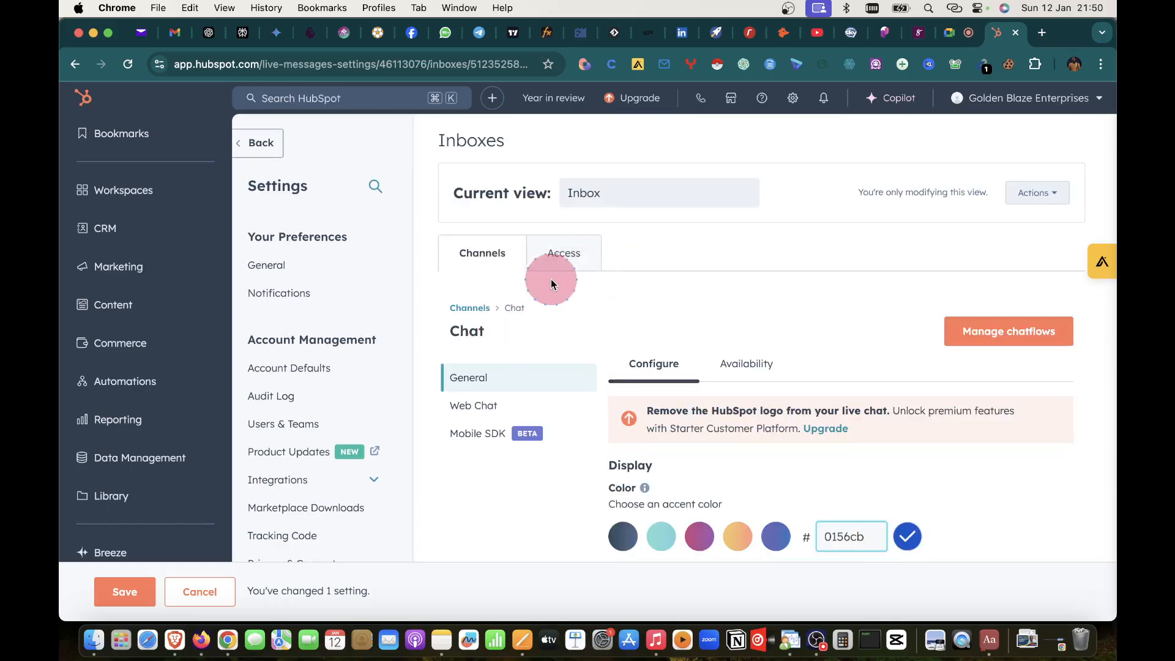
- Open the Web Chat configuration at the widget placement options, discarding the unsaved accent color change
click(556, 263)
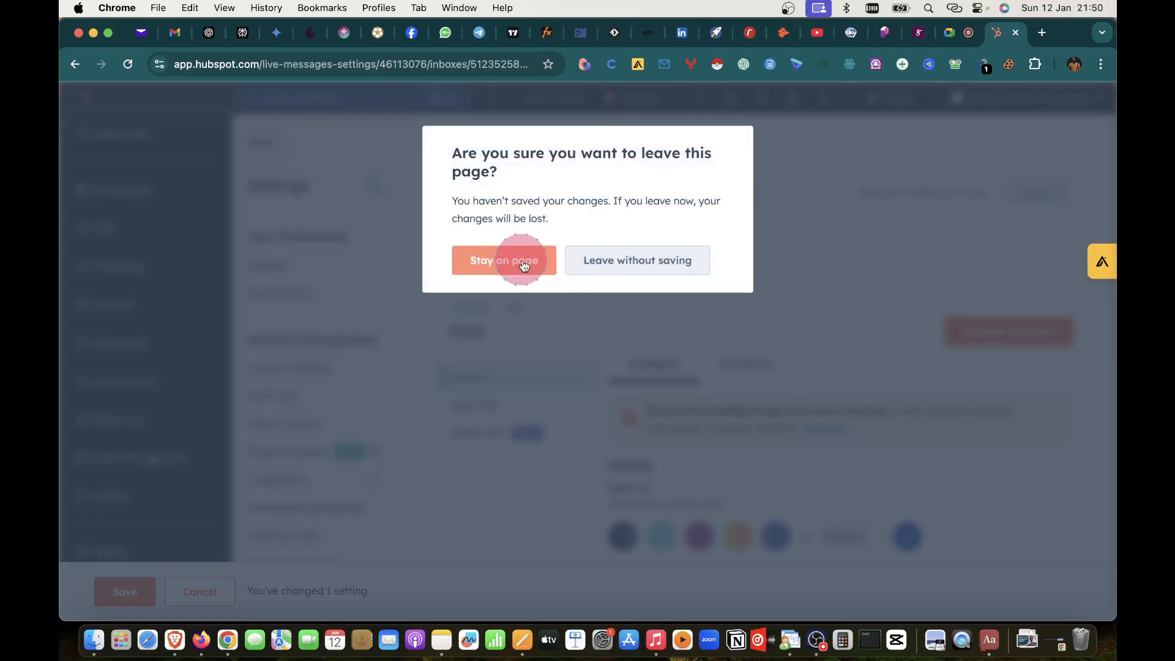
click(496, 262)
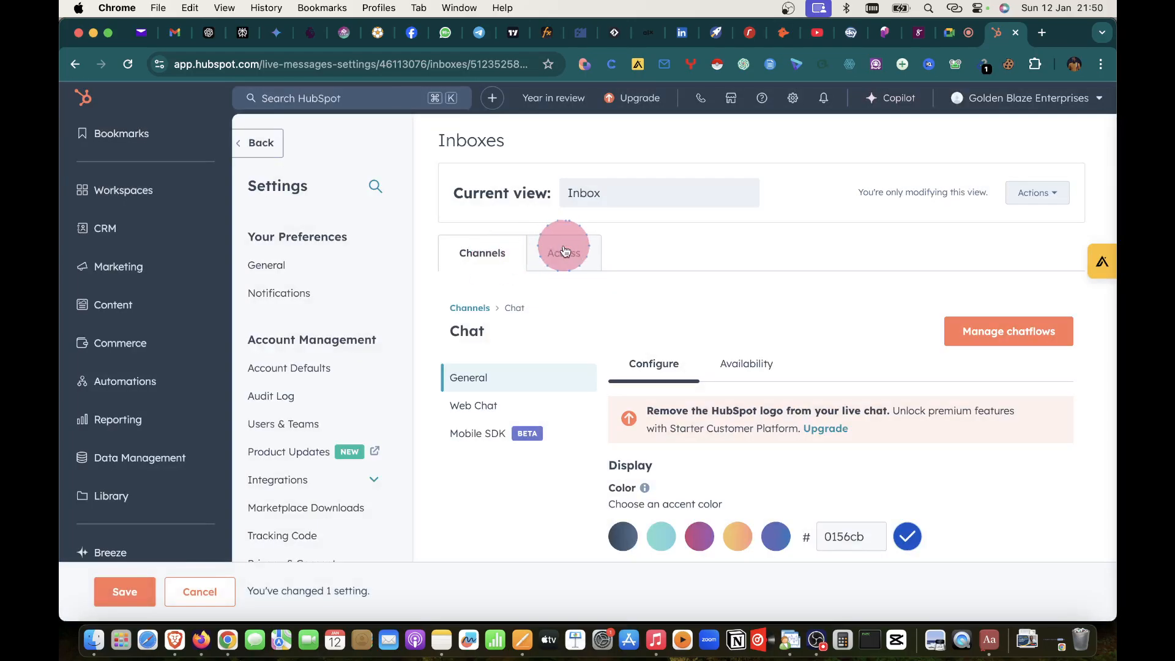
click(481, 407)
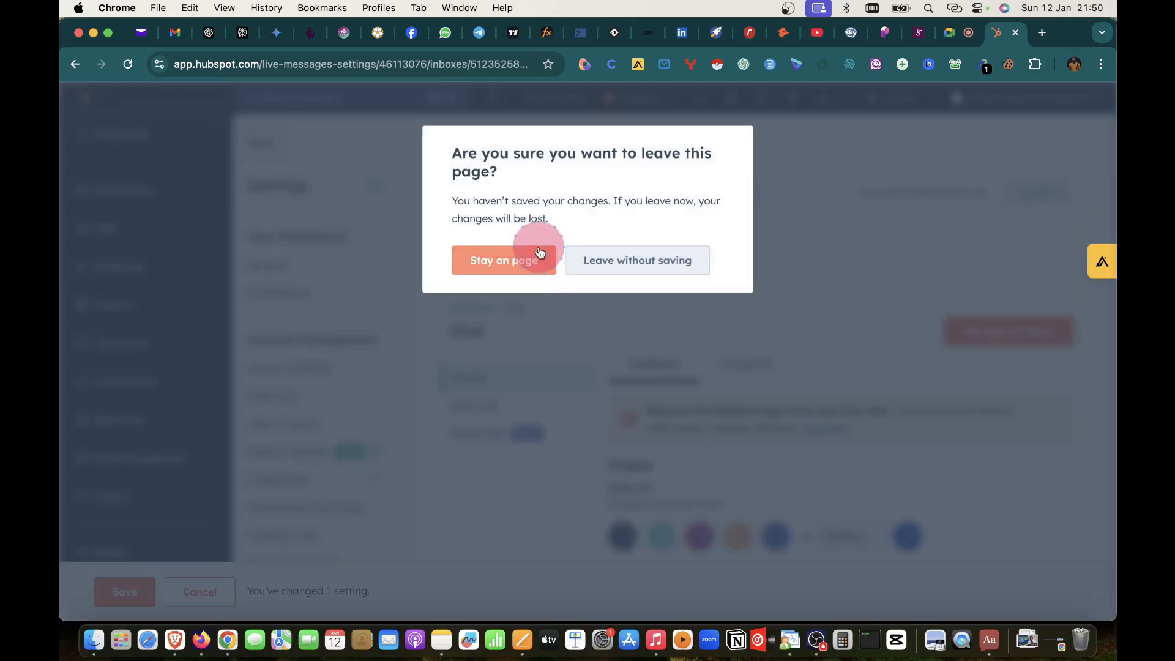
click(596, 267)
scroll(686, 331, down, 3)
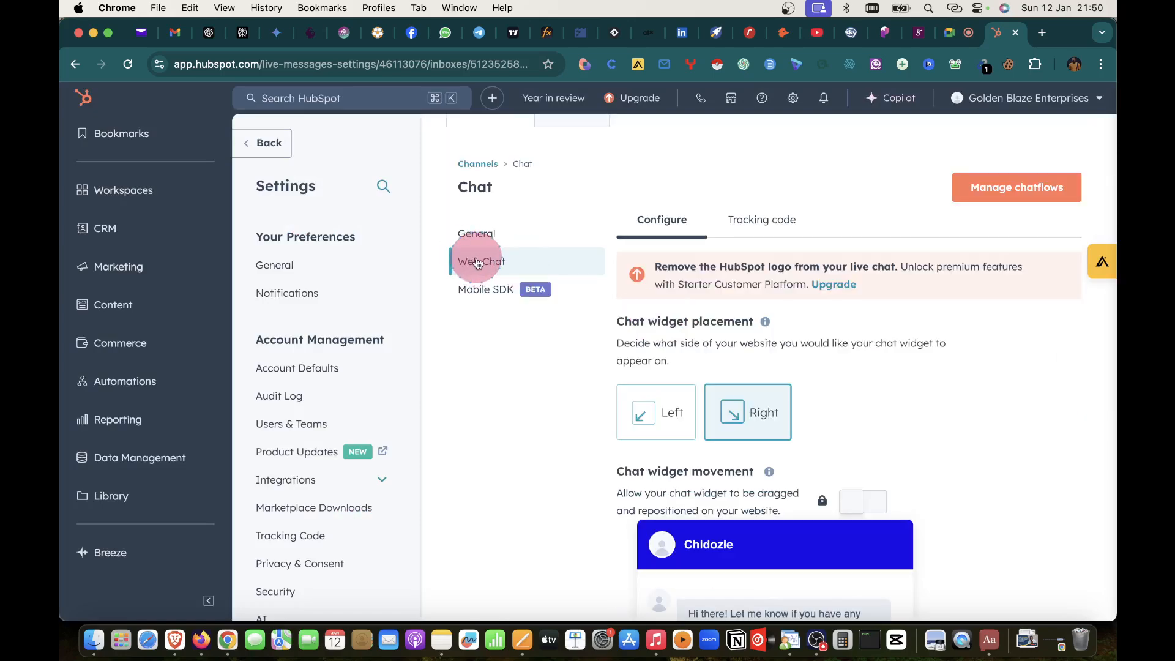
scroll(714, 399, down, 2)
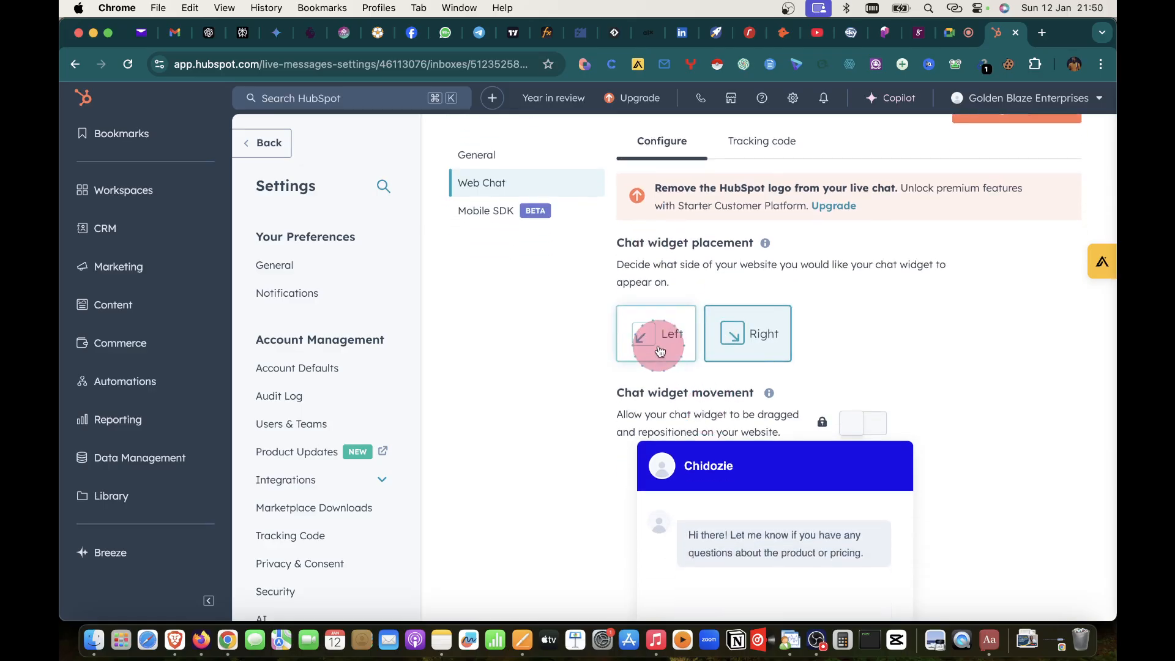
- Check the chat widget's position on the trial website in Firefox and compare it with the Right placement in Chrome's Web Chat settings
click(200, 640)
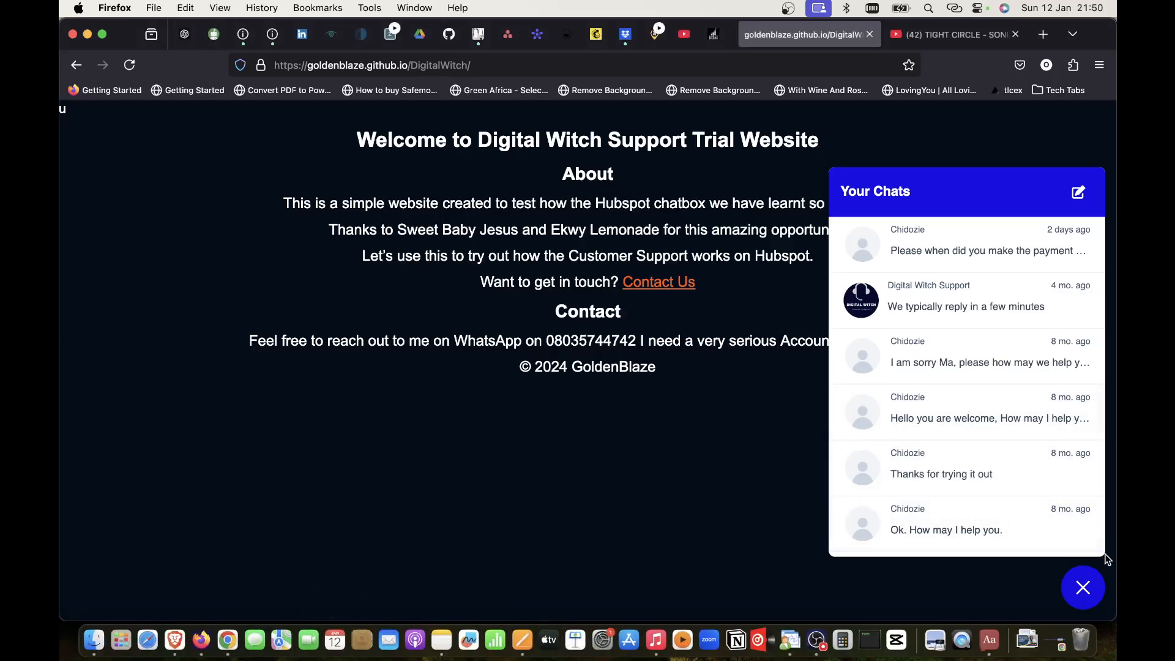
click(228, 640)
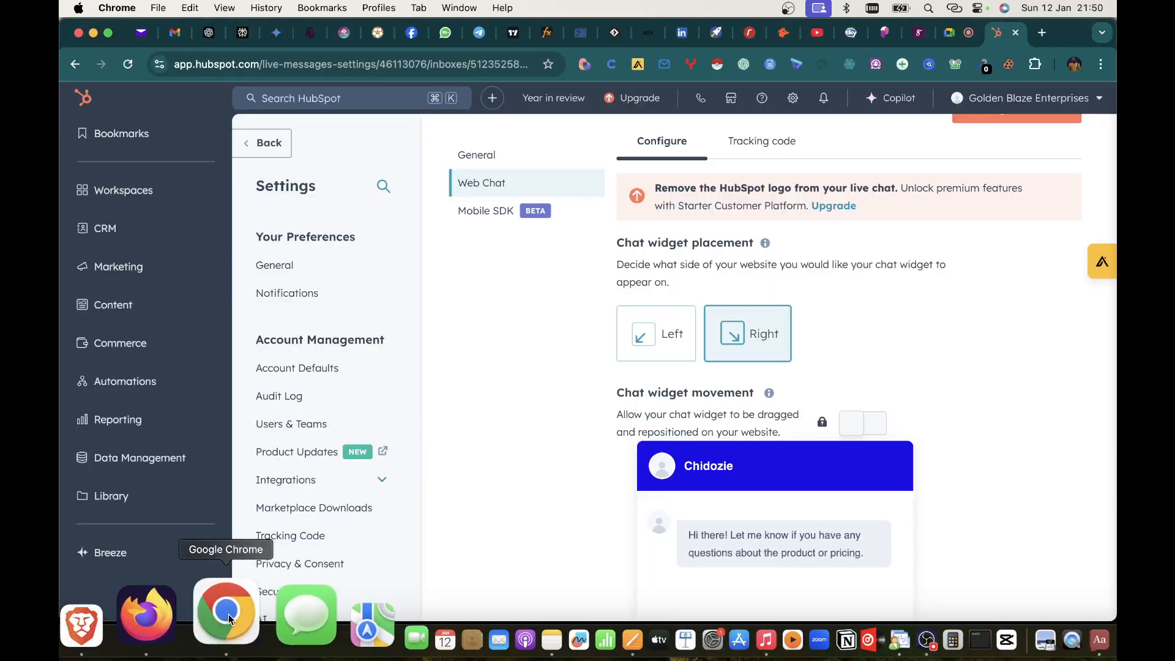
click(743, 315)
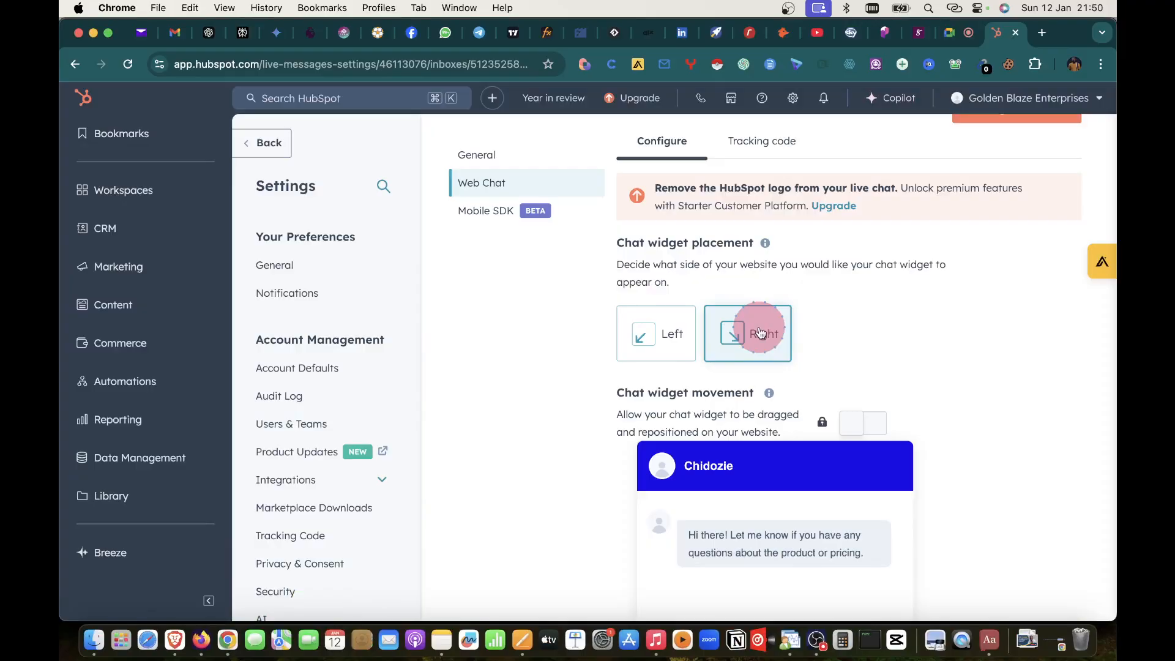
scroll(759, 332, down, 3)
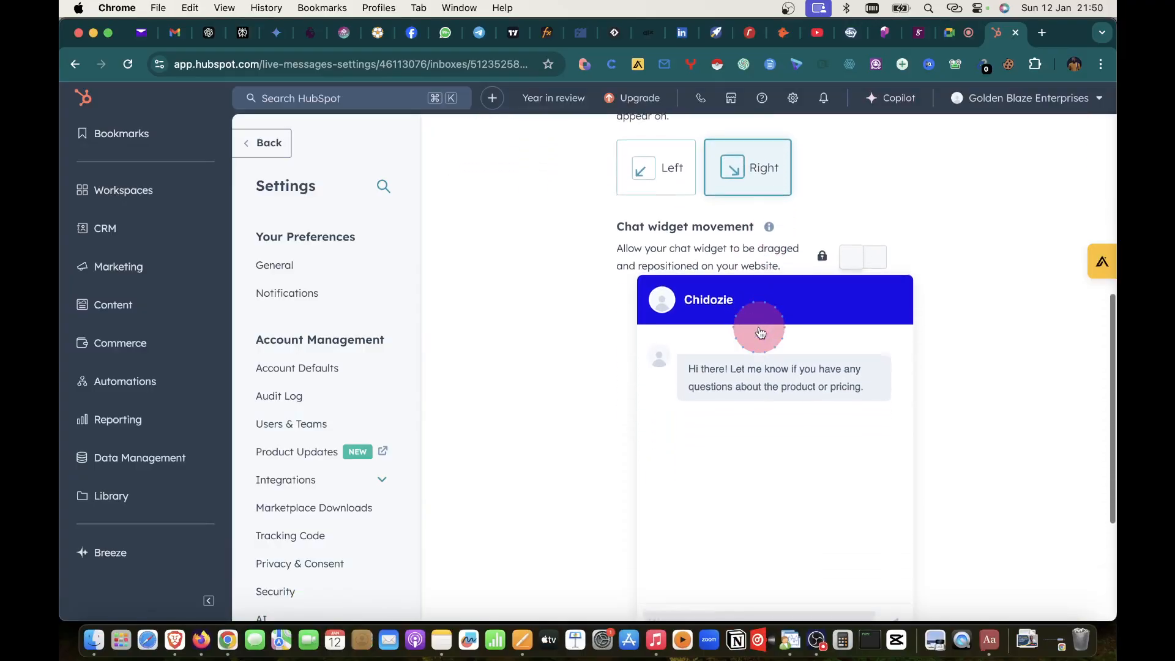
scroll(713, 322, down, 3)
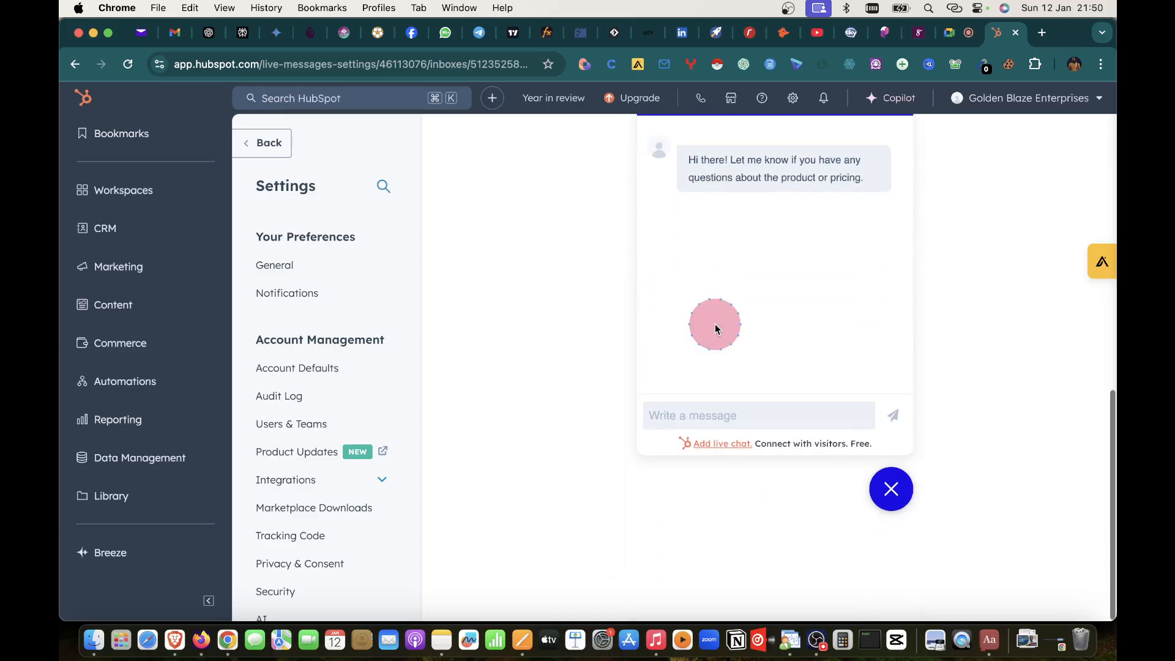
- Review the inbox's Access options and return to its list of channels
scroll(714, 322, up, 10)
click(565, 256)
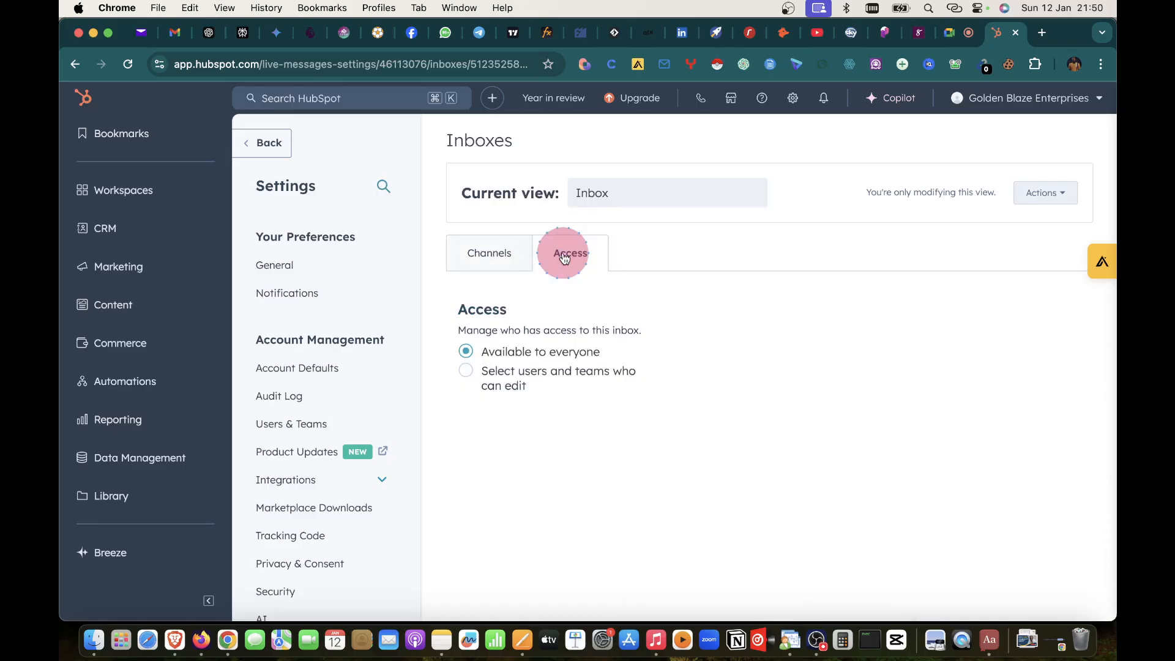
click(488, 267)
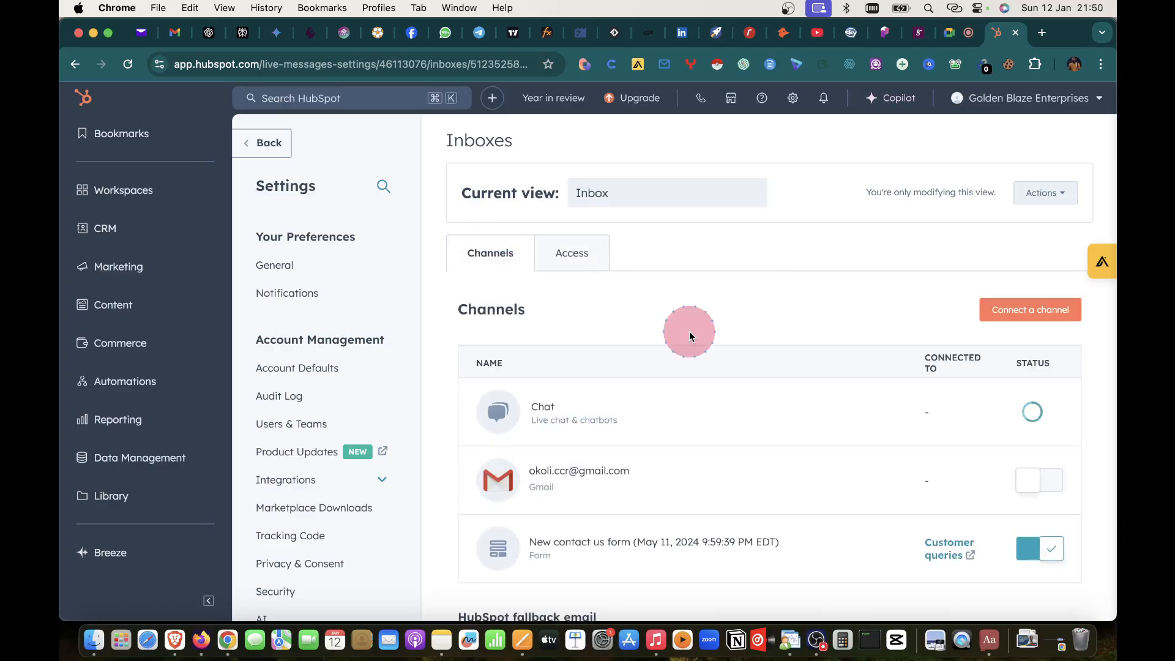
scroll(688, 333, down, 1)
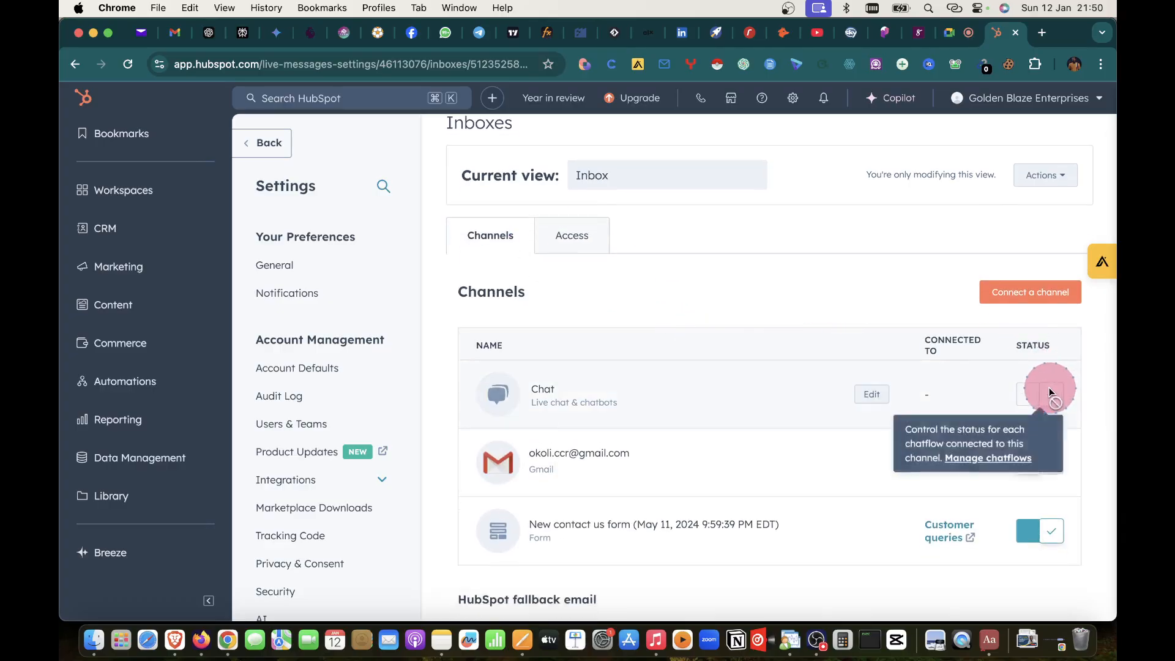
- Open the Chat channel for editing and examine its channel availability and operating hours options
click(866, 394)
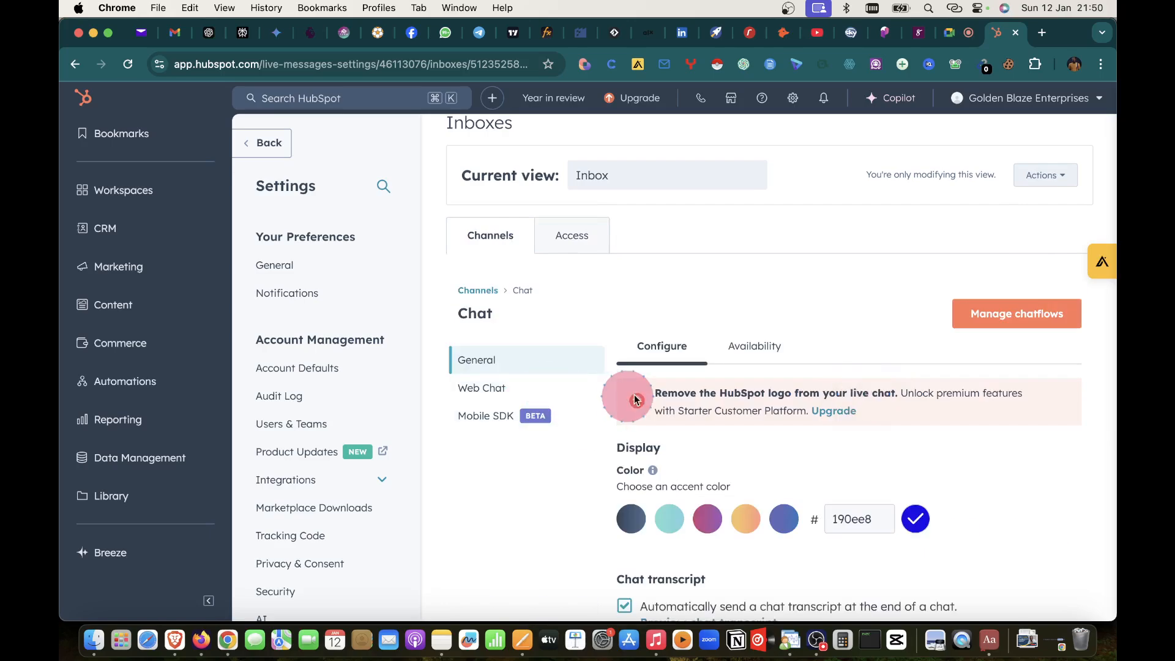
click(752, 352)
scroll(752, 354, down, 10)
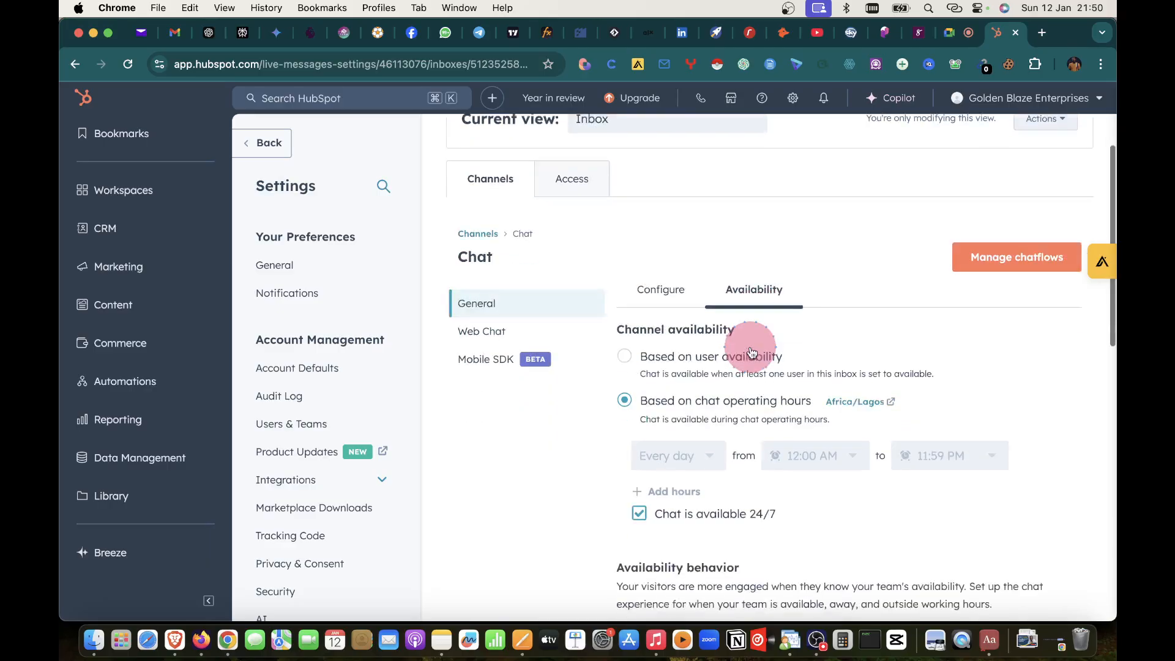
scroll(753, 349, up, 10)
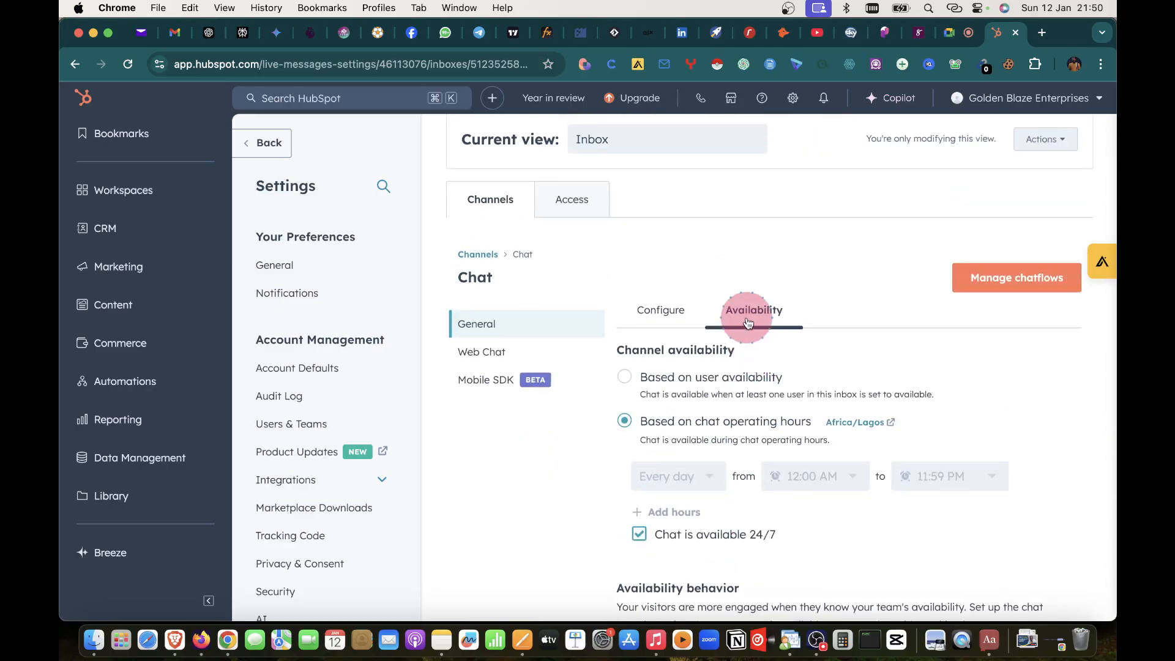
scroll(646, 440, down, 1)
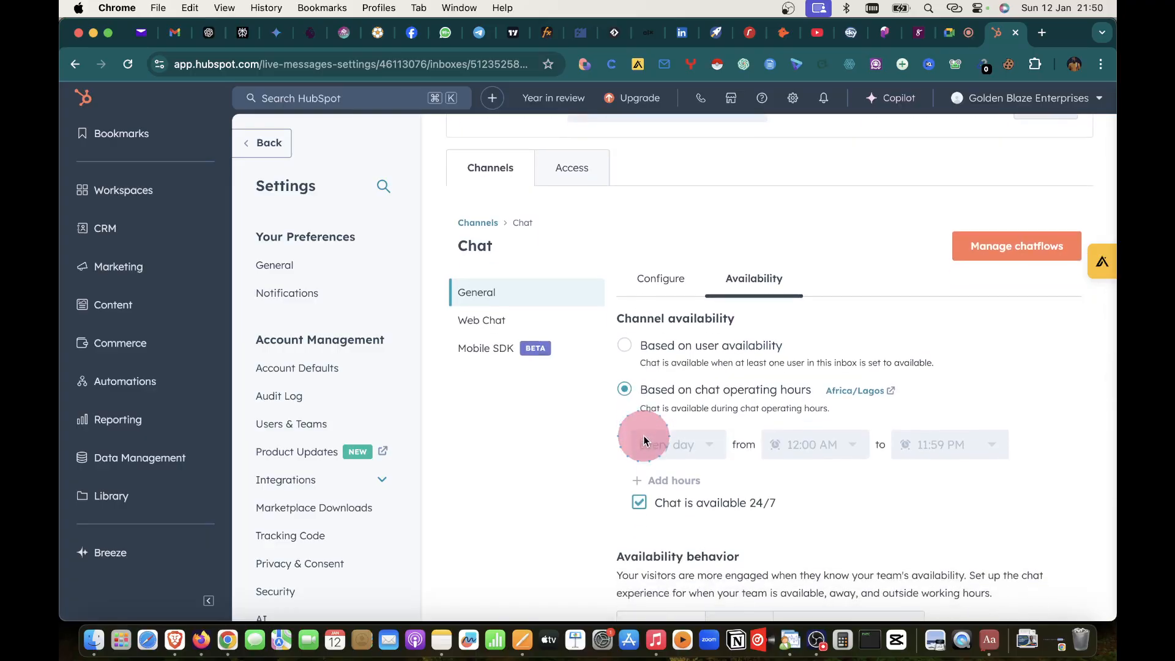
scroll(646, 441, down, 1)
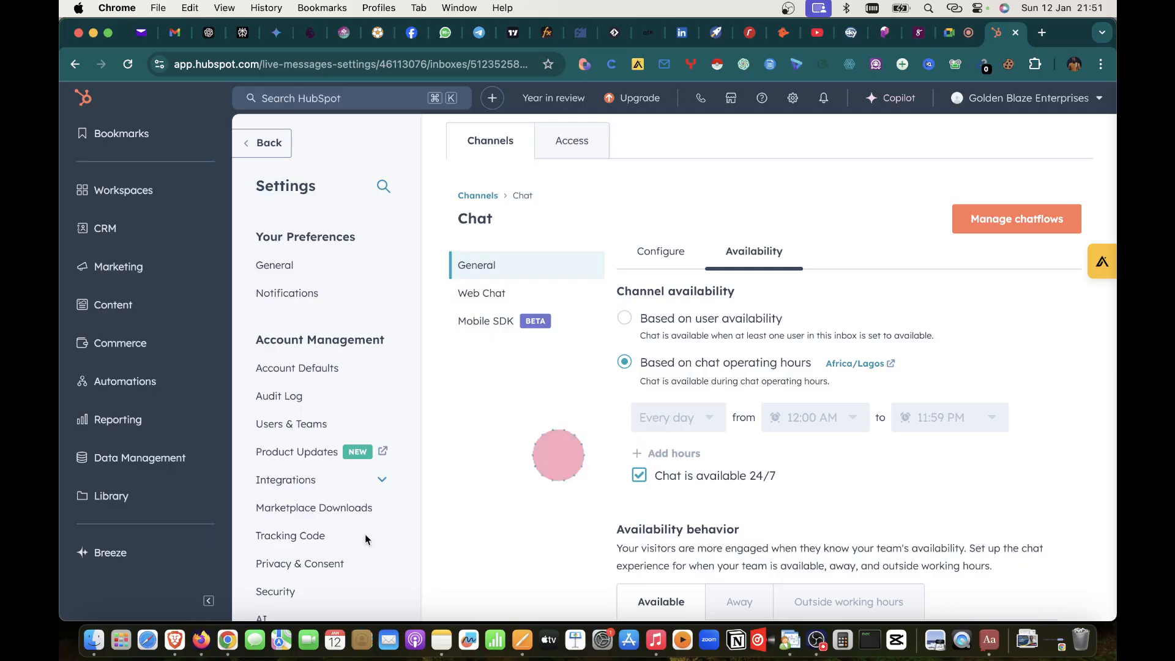
- View the chat widget on the trial website in Firefox, and return to Chrome to review the chat's availability behavior settings
click(202, 633)
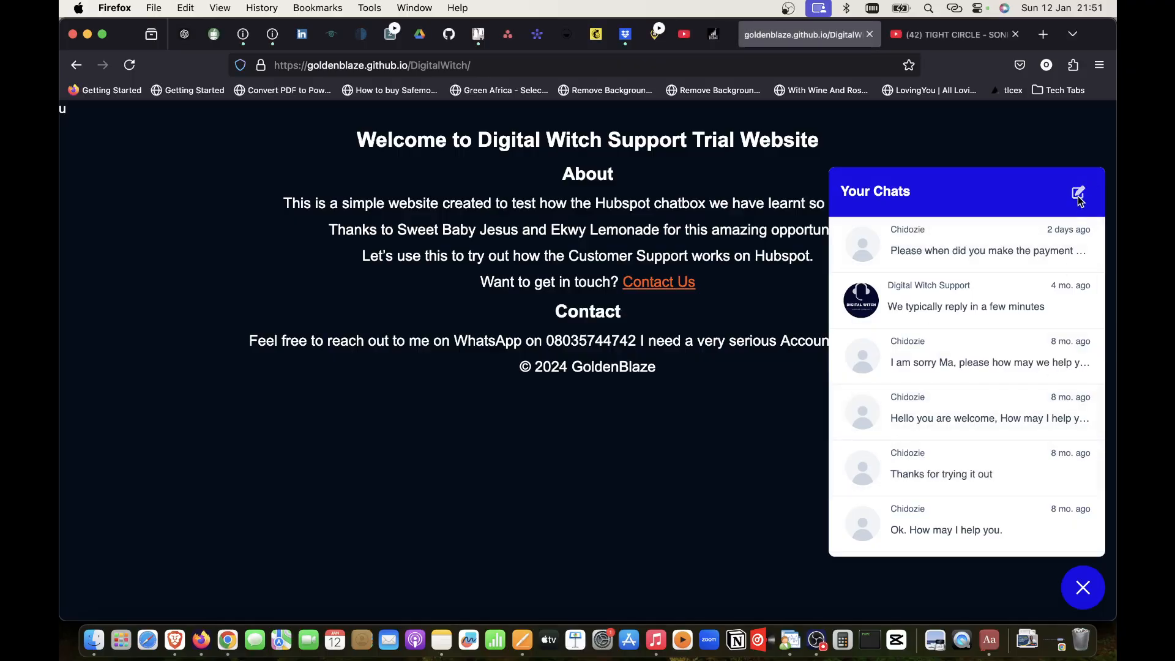
click(224, 630)
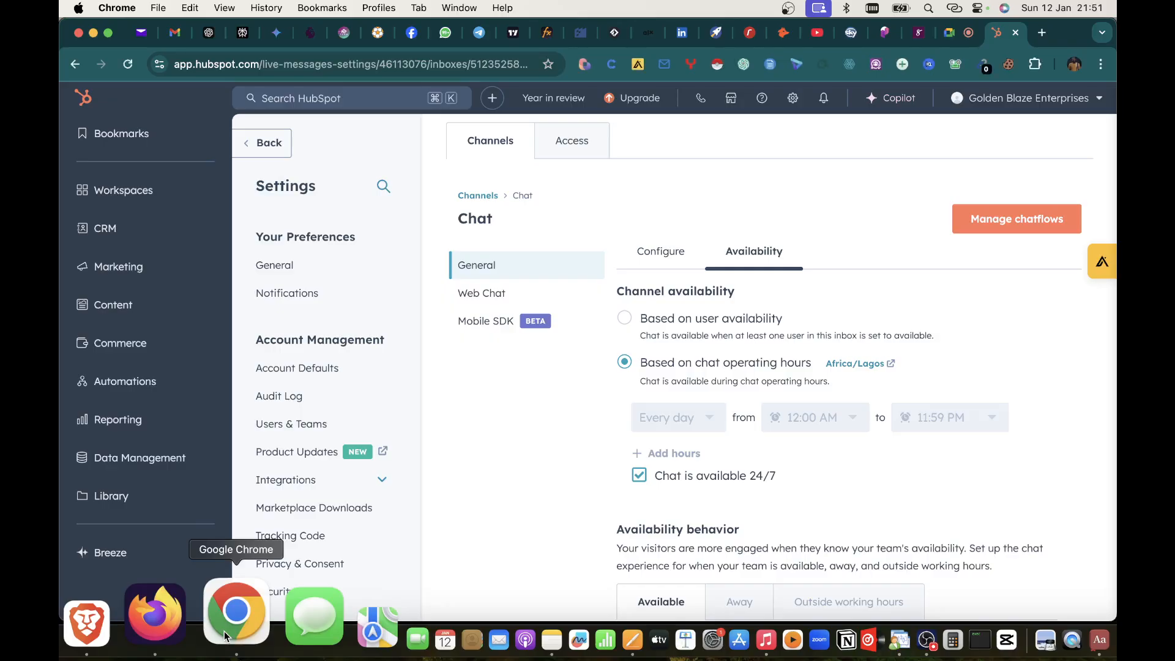
click(527, 464)
scroll(527, 464, down, 5)
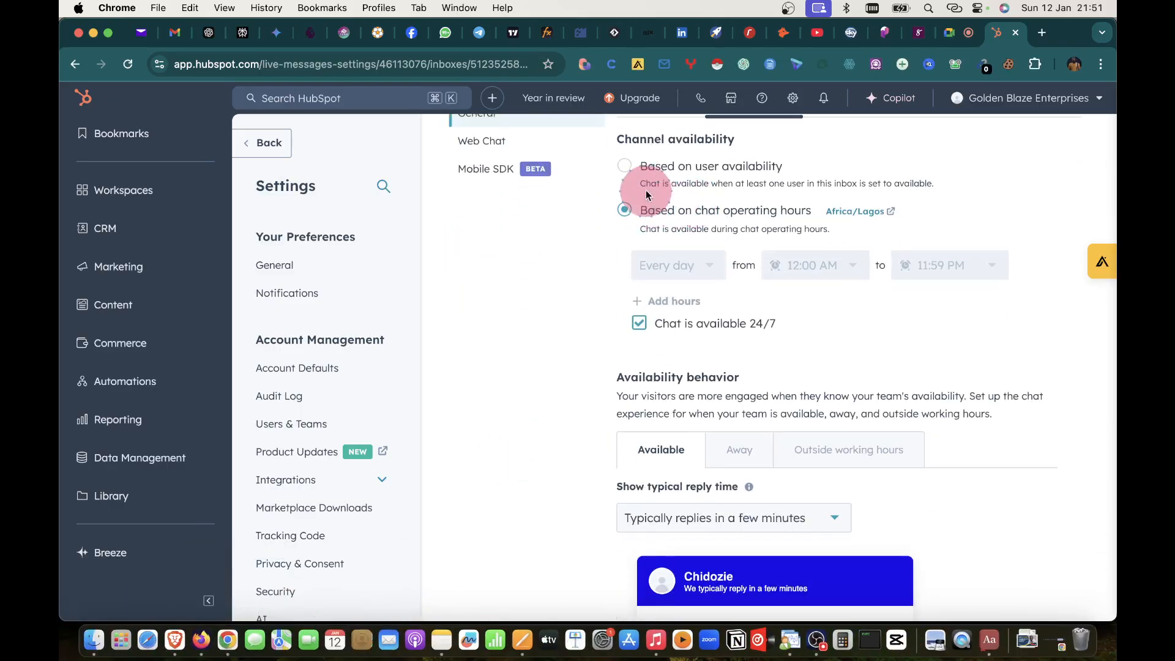
scroll(661, 208, up, 2)
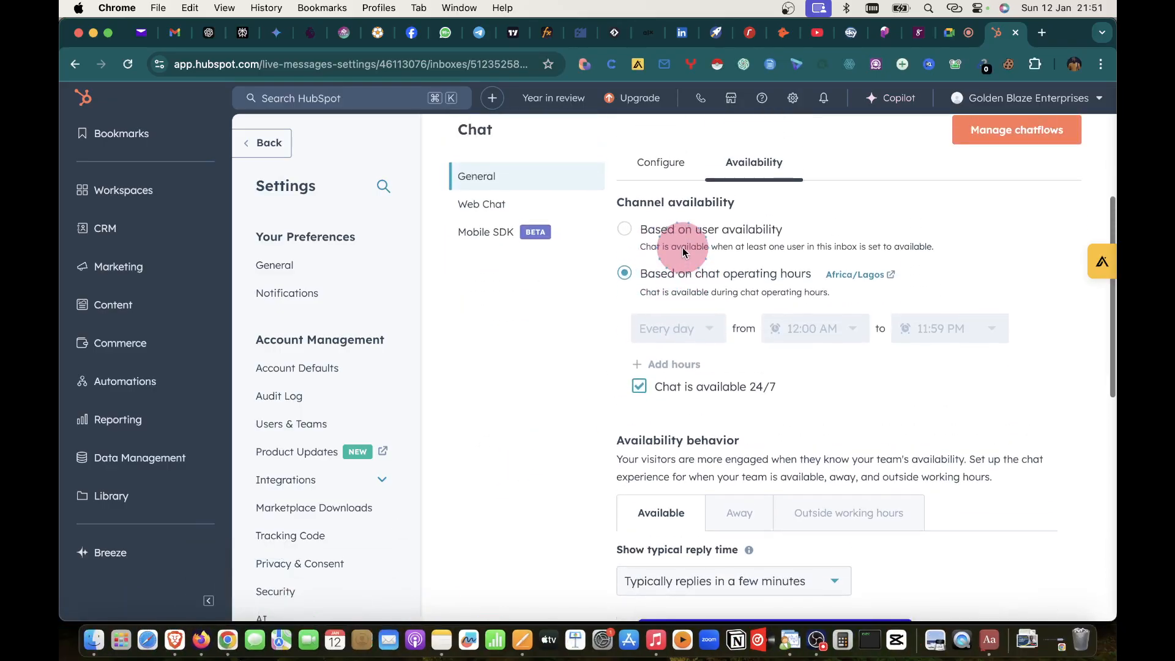
scroll(646, 304, down, 6)
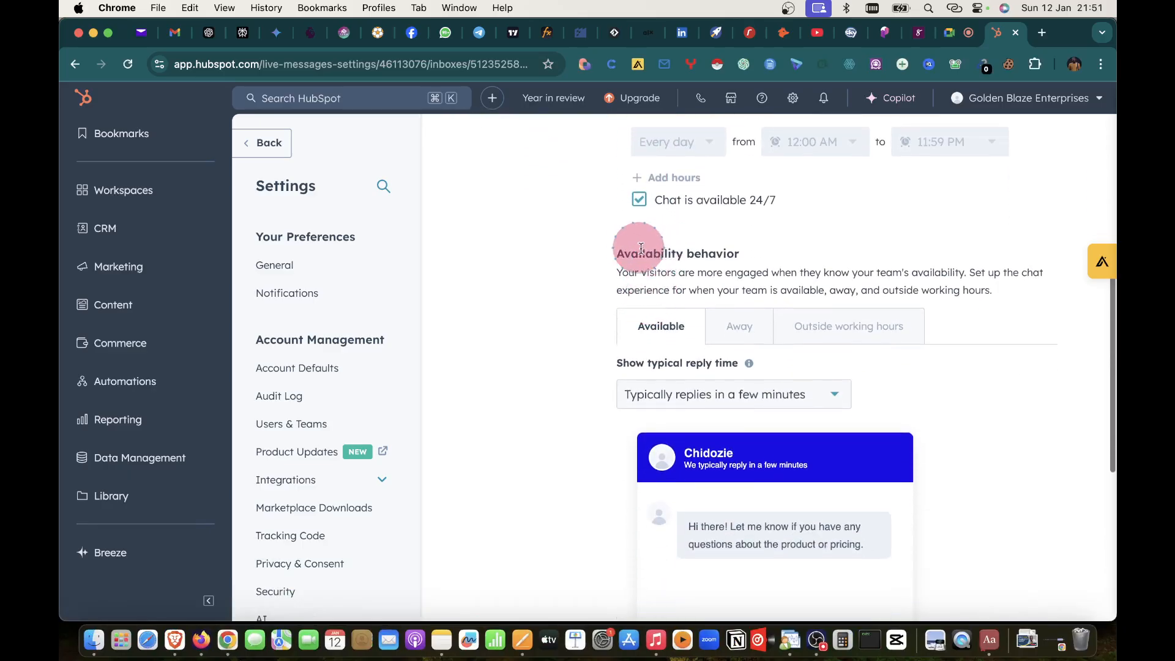
- Review the Chat channel's availability choices, comparing user availability with chat operating hours
scroll(715, 251, up, 12)
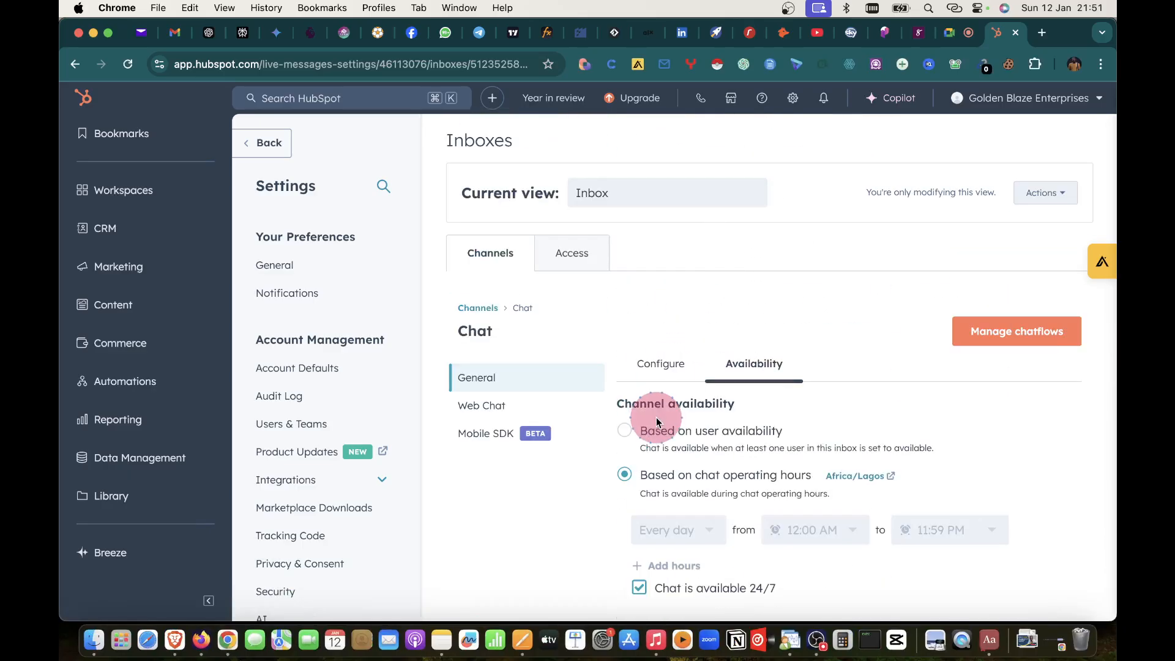
scroll(658, 416, down, 1)
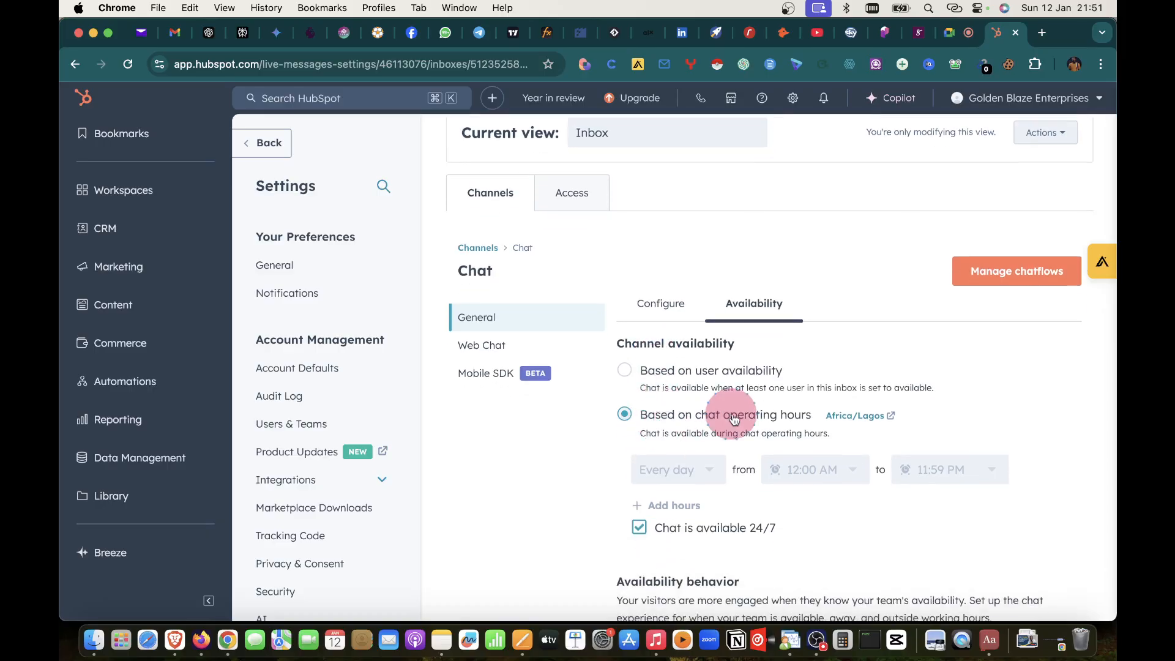
click(625, 416)
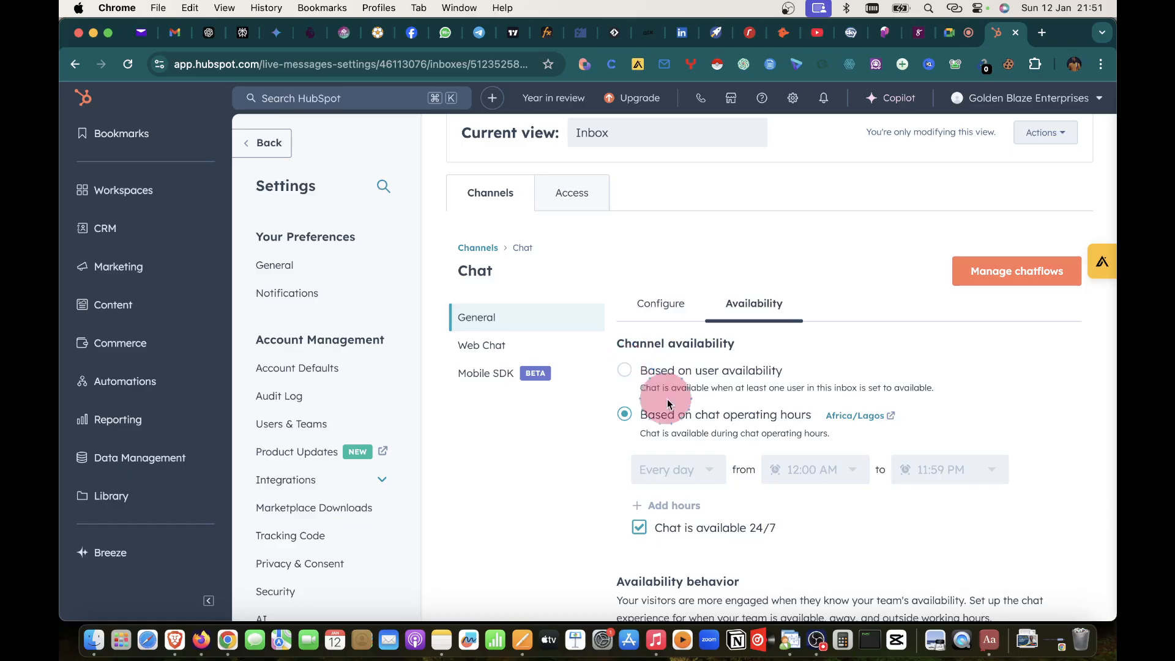
click(671, 420)
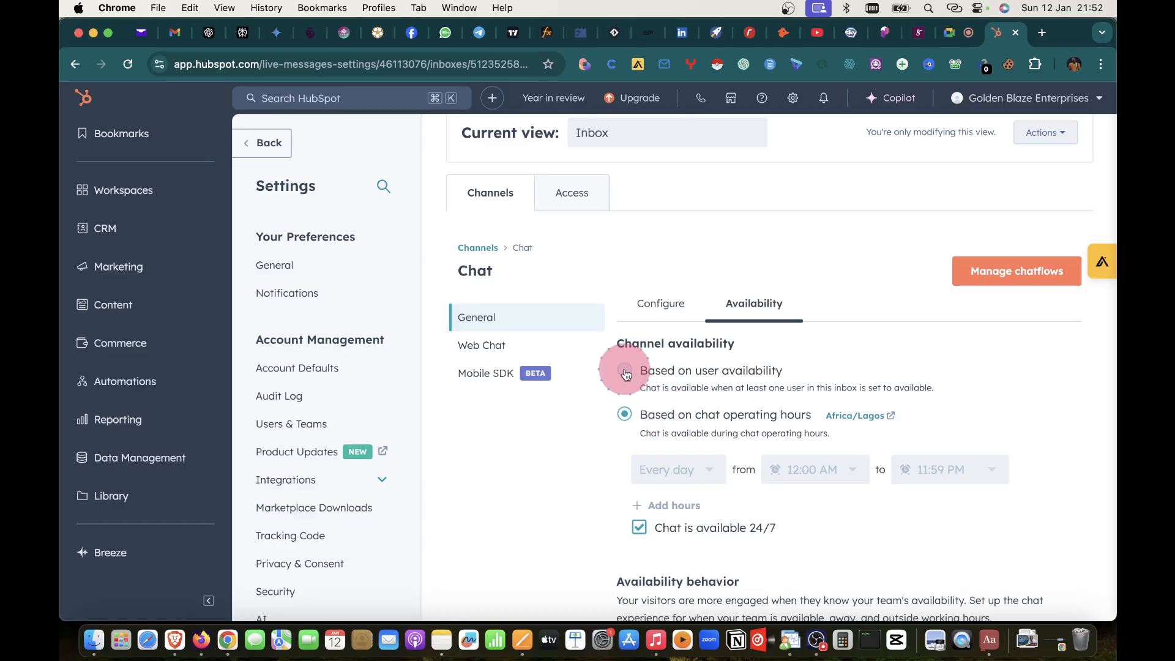
- Examine the typical reply time options and the chat preview under Availability behavior, leaving the current reply time selected
scroll(626, 375, down, 6)
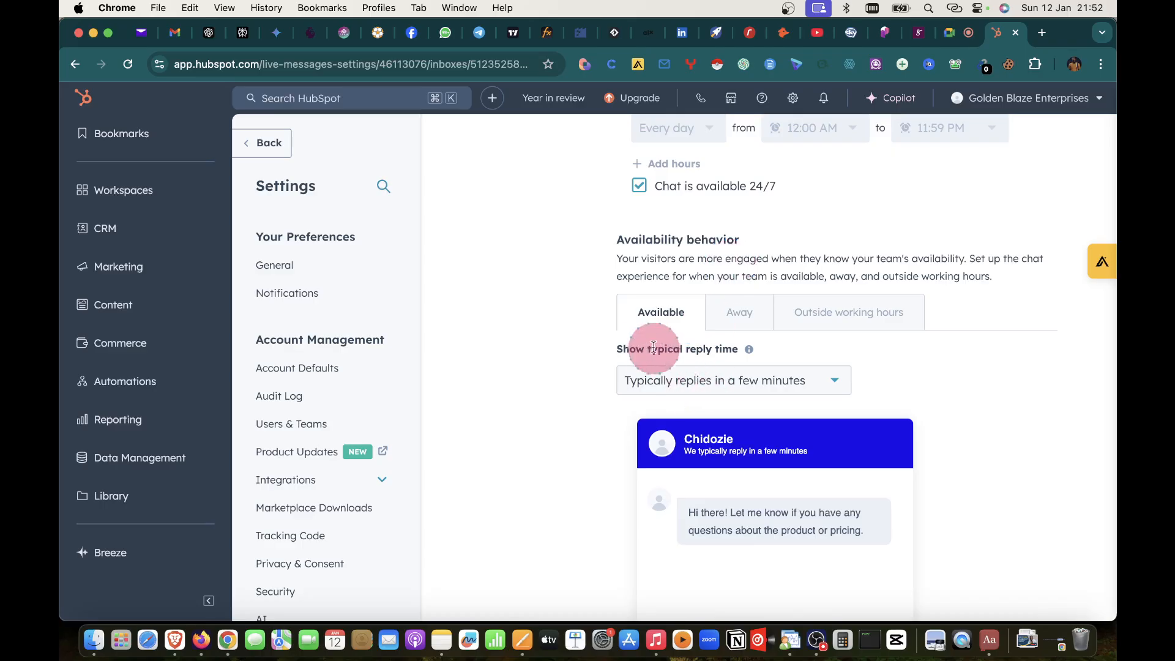
click(811, 382)
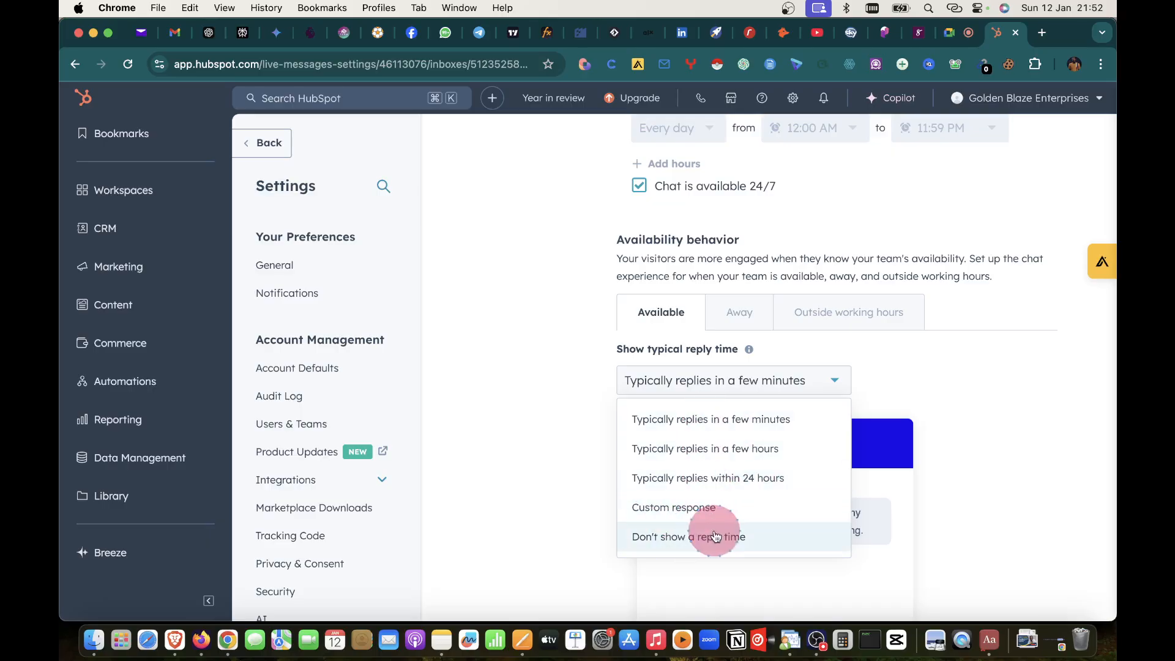
click(956, 362)
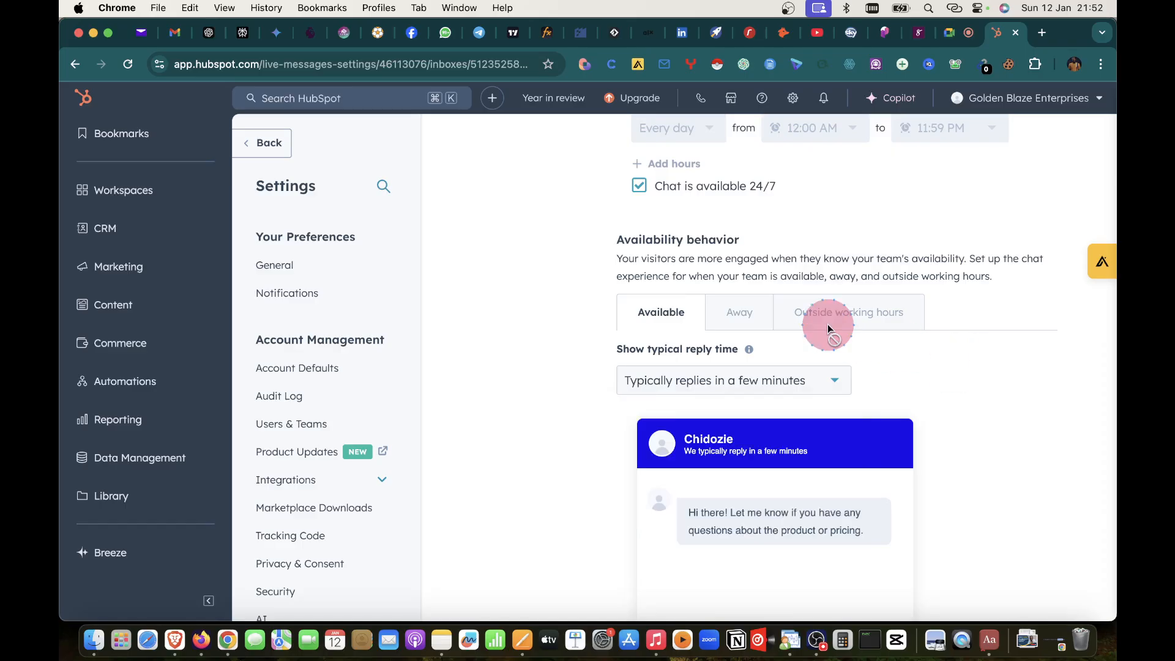
scroll(667, 315, down, 6)
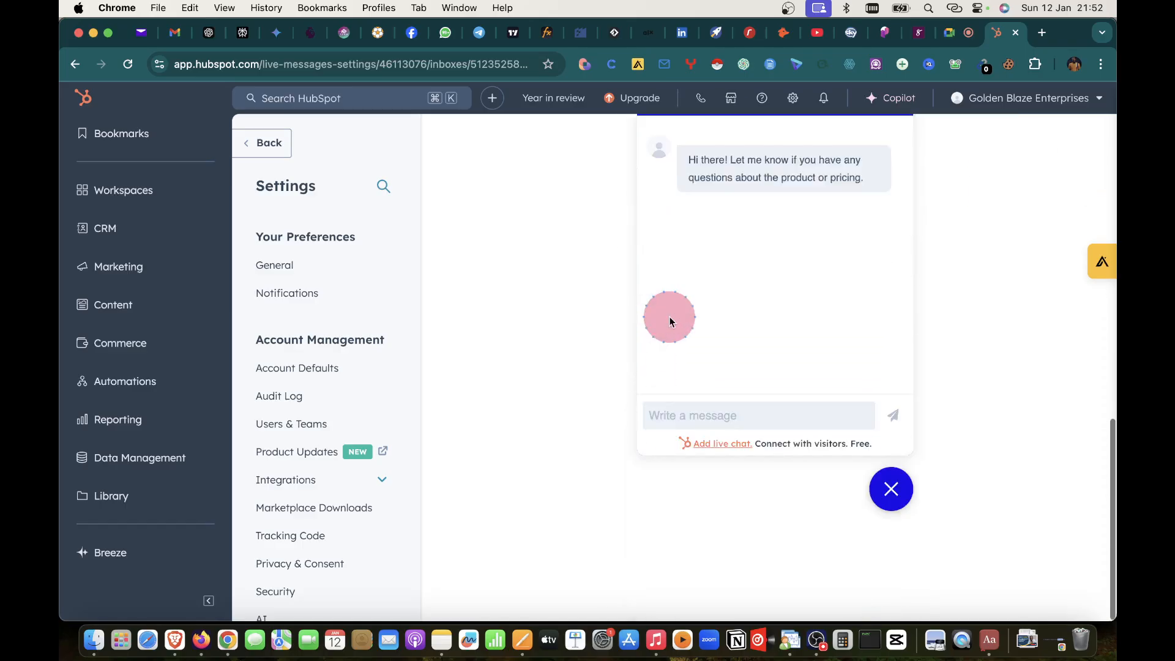
scroll(670, 318, up, 8)
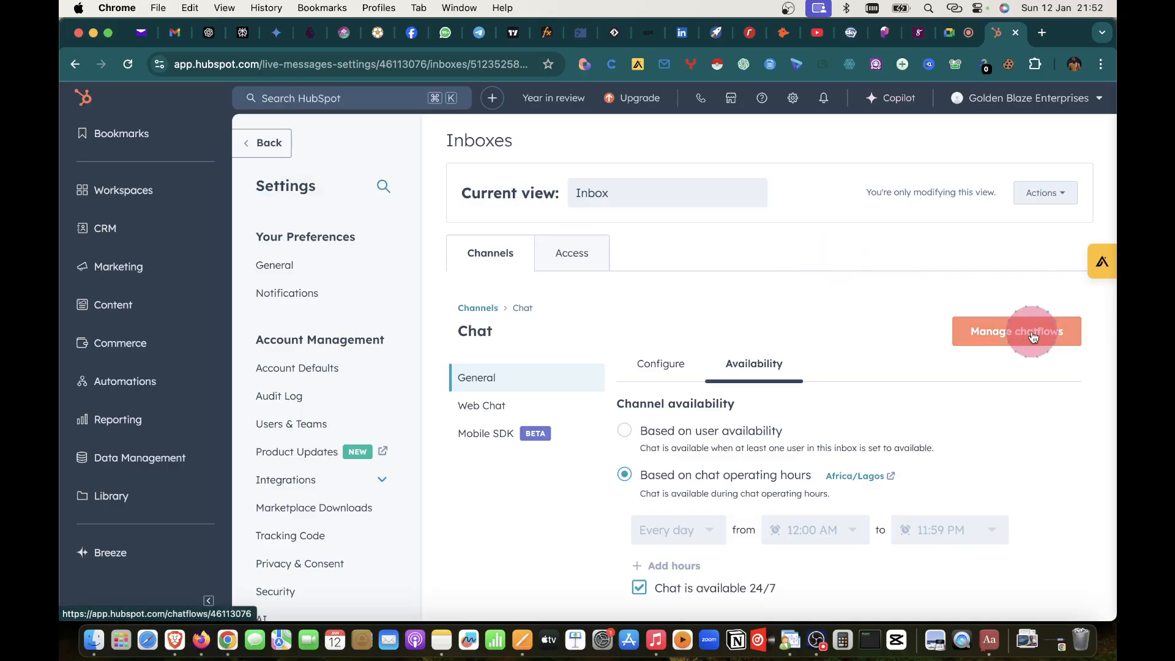
- View the chat's Mobile SDK page and open the Web Chat configuration
click(493, 439)
click(482, 406)
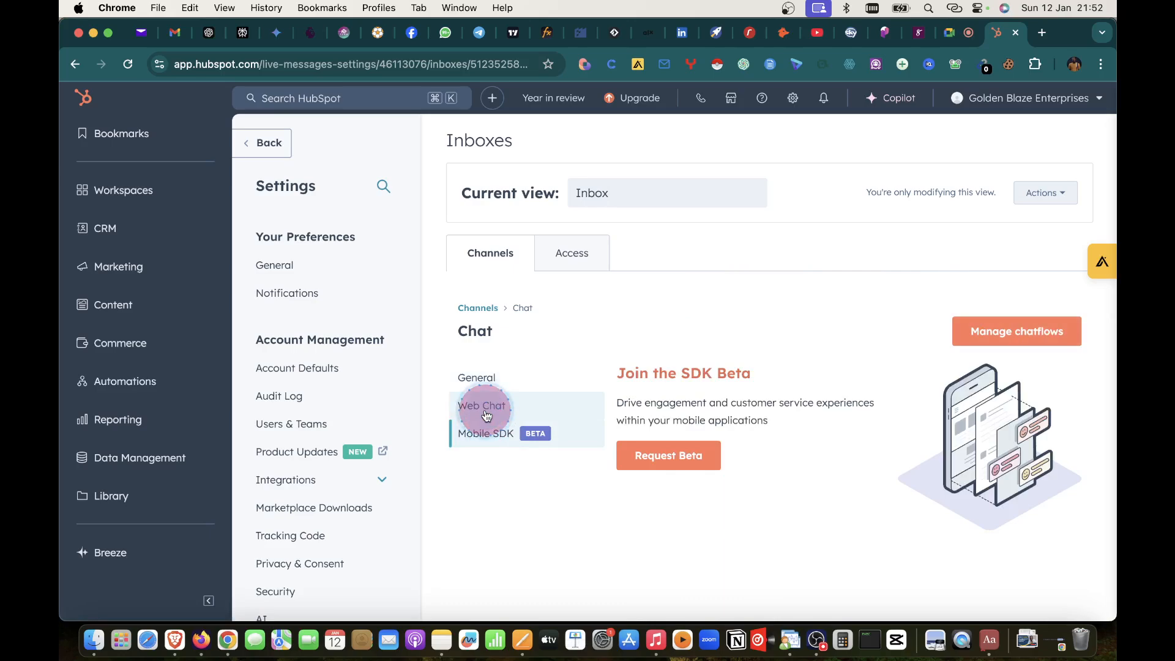
scroll(716, 348, down, 1)
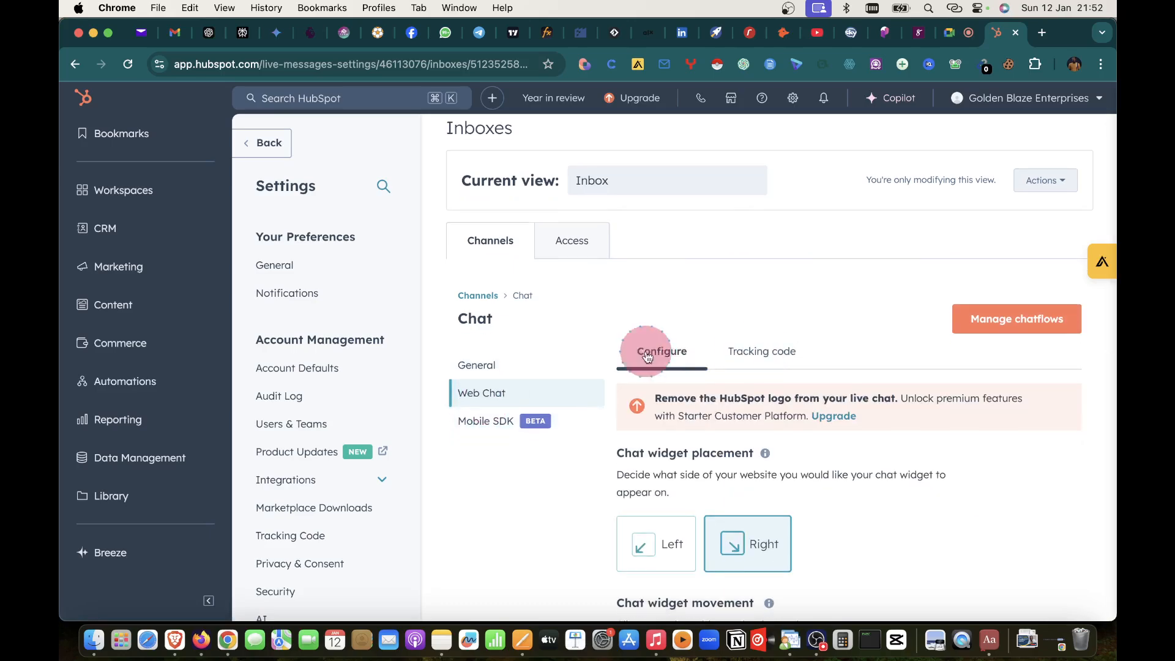
- Open the Web Chat tracking code and highlight the whole HubSpot embed code
click(758, 351)
scroll(759, 353, down, 3)
scroll(759, 353, down, 2)
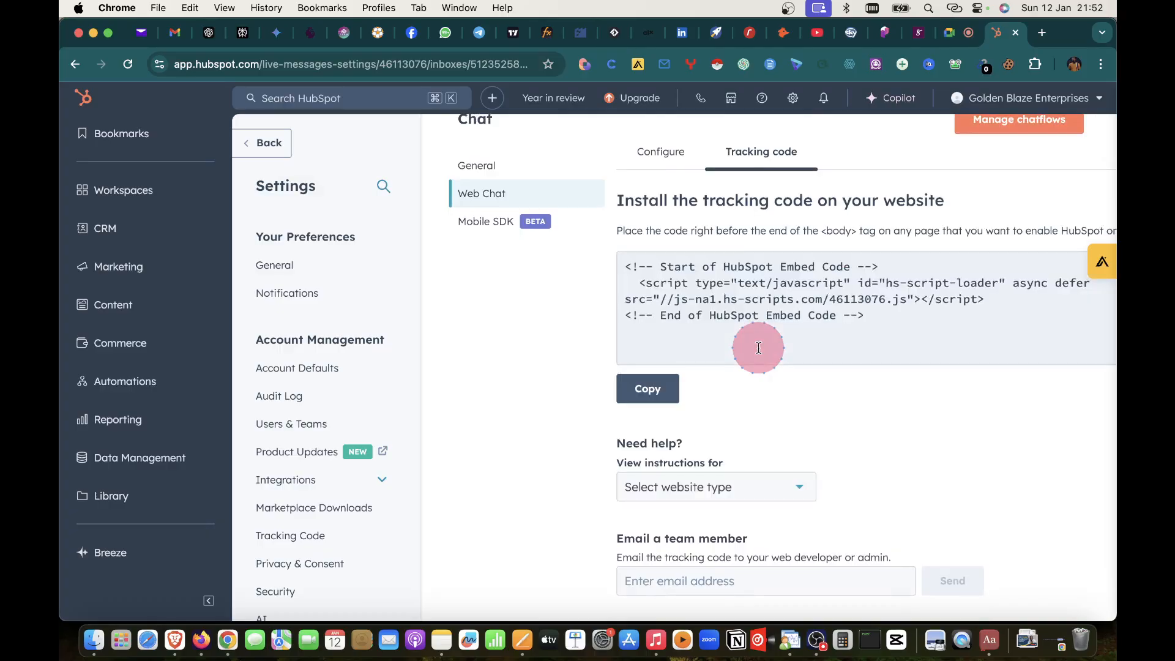
click(622, 265)
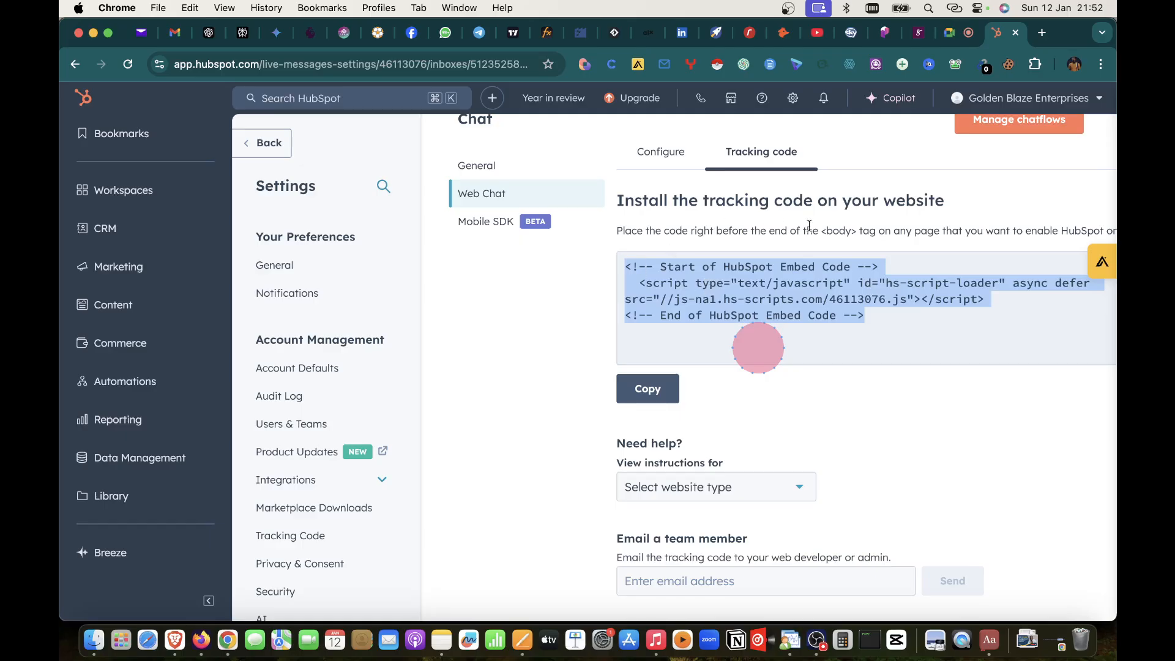
- Examine the options for emailing the tracking code to a team member and viewing instructions by website type
scroll(765, 367, down, 2)
click(701, 530)
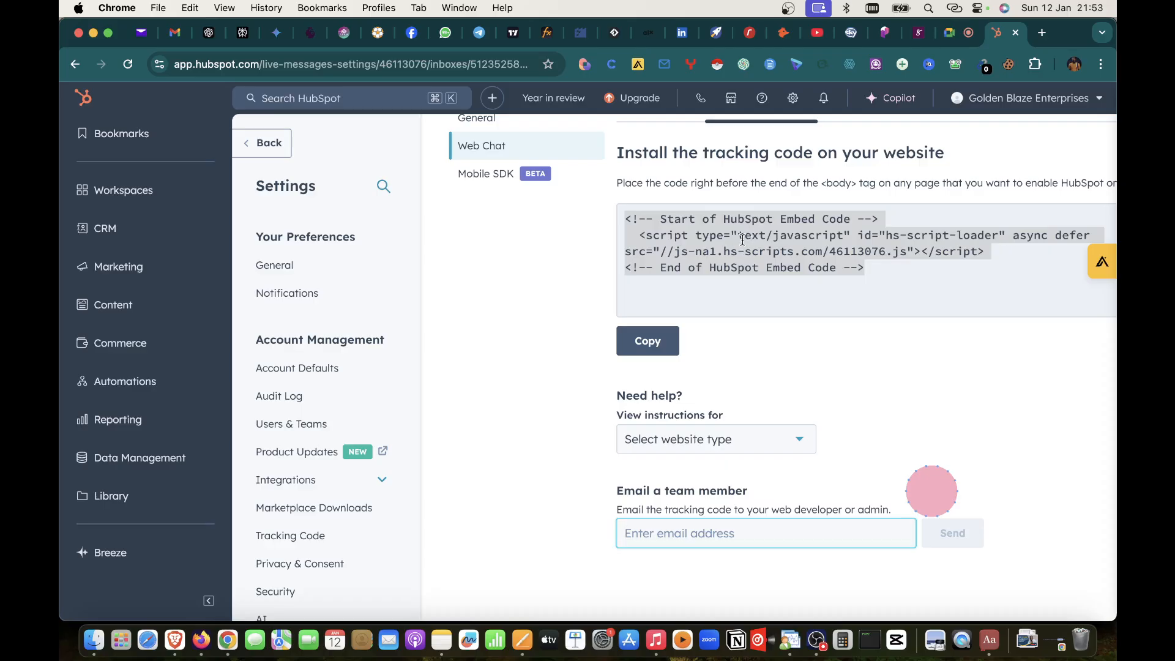
click(764, 447)
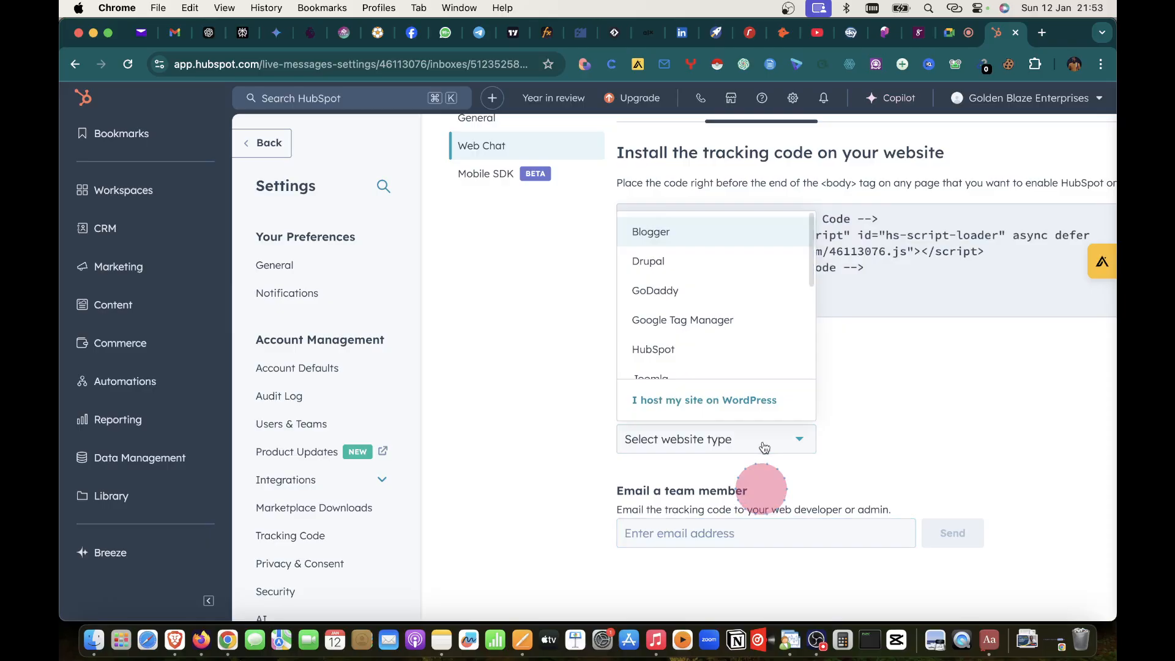
click(895, 400)
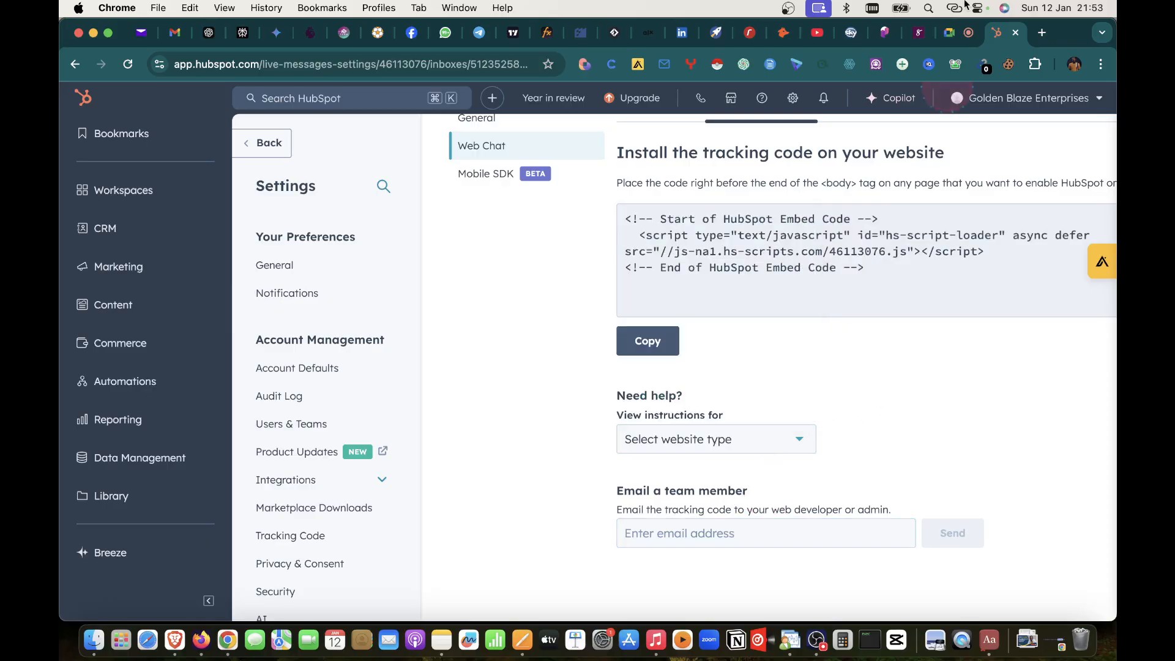
- Check the in-call messages in Google Meet, close them and return to HubSpot's tracking code
click(950, 37)
click(1022, 592)
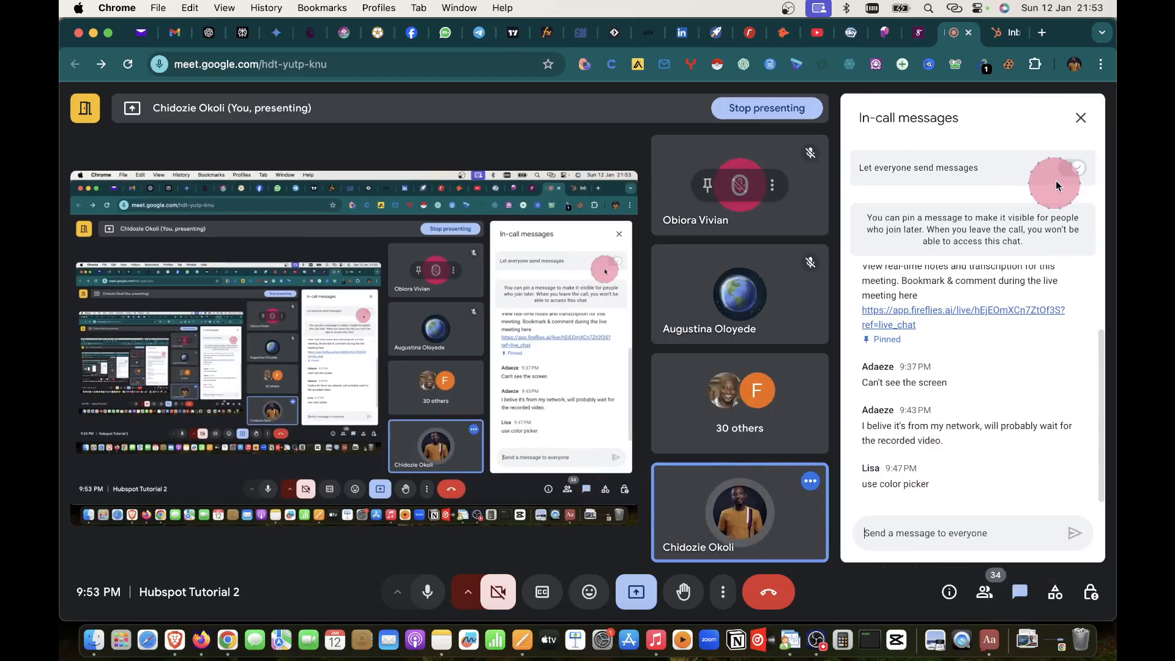
click(1081, 117)
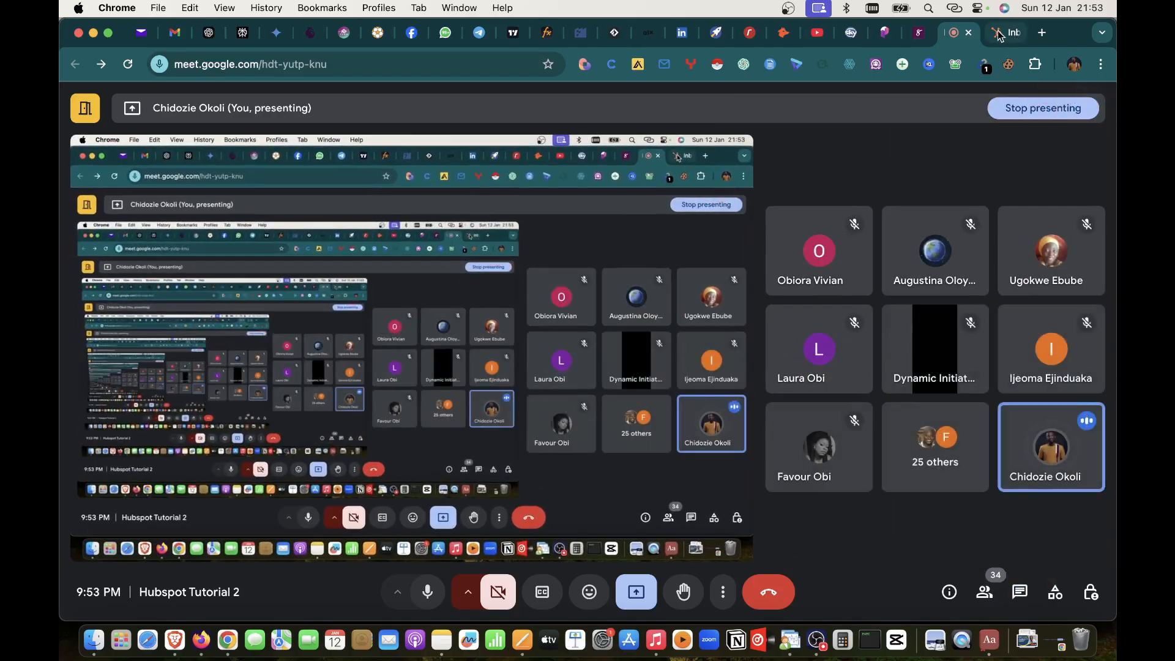
click(999, 35)
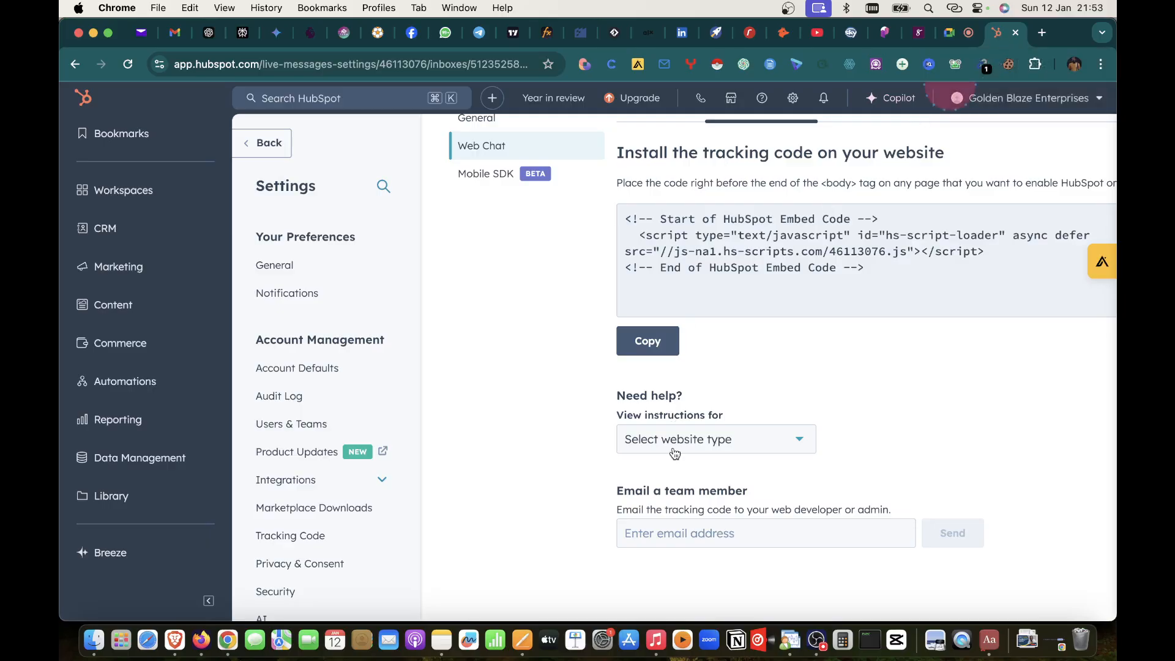
- Highlight the HubSpot embed code, compare it with the snippet in the website's index.html on GitHub in Firefox, and return to Chrome
scroll(678, 416, up, 3)
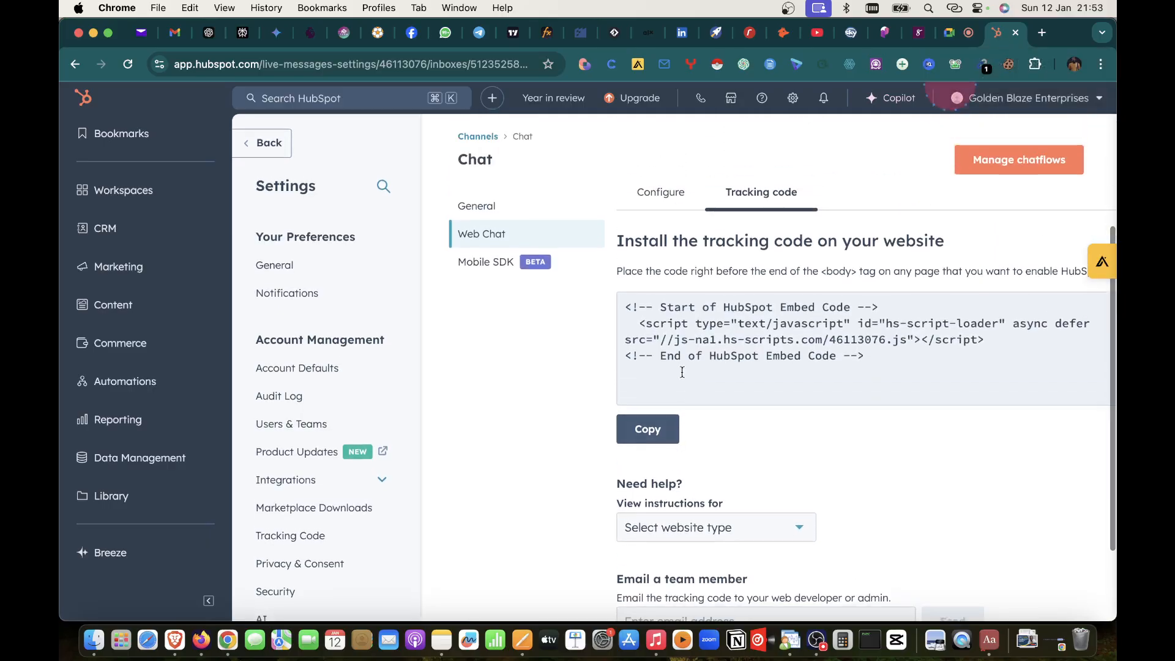
click(625, 305)
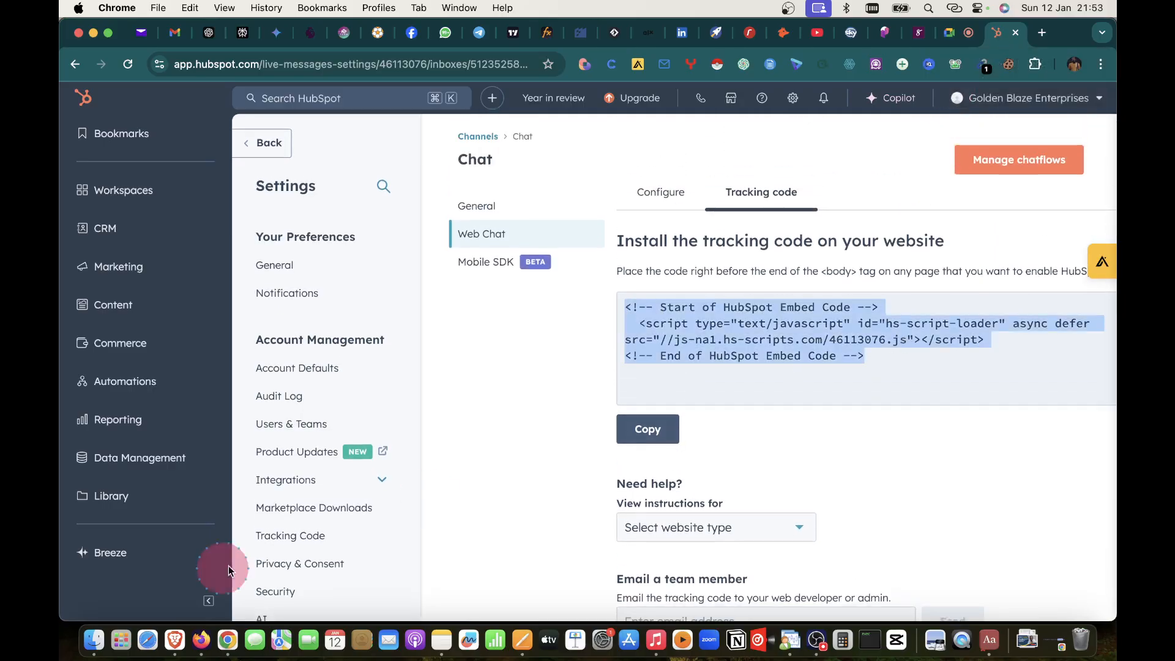
click(214, 624)
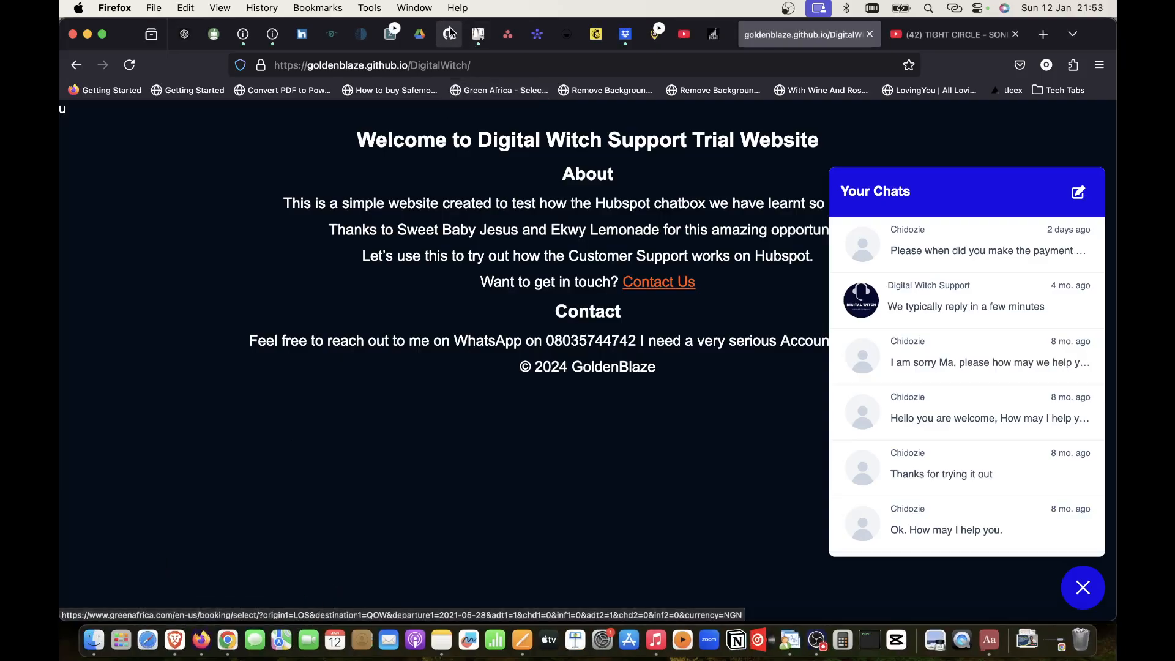
mouse_move(452, 37)
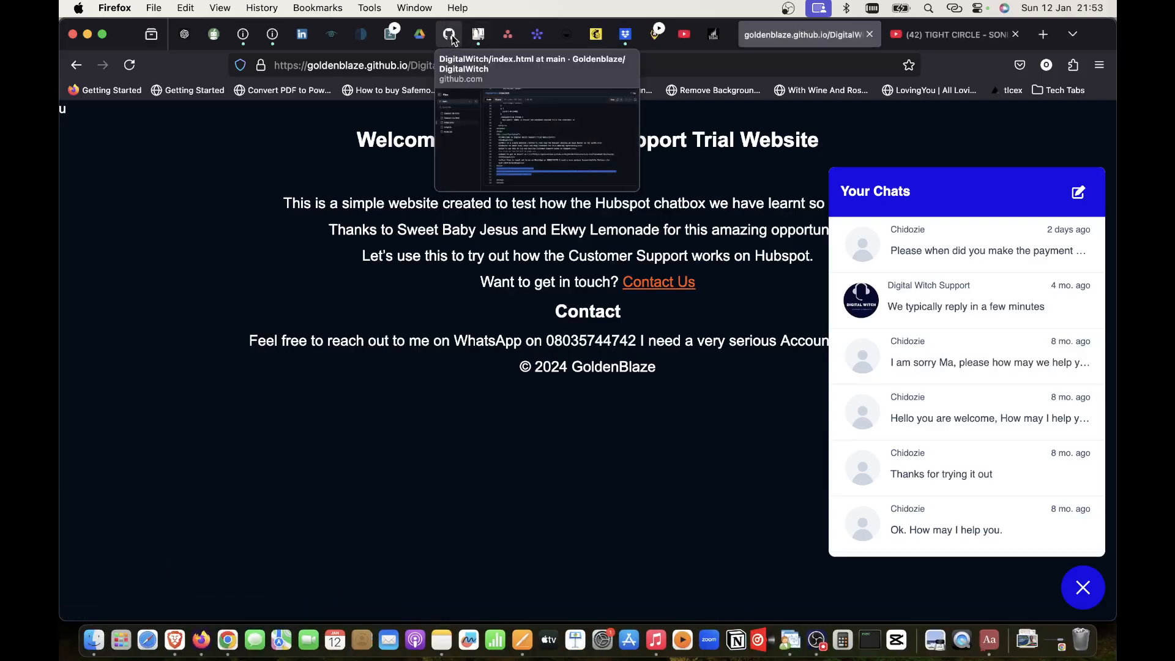
click(451, 36)
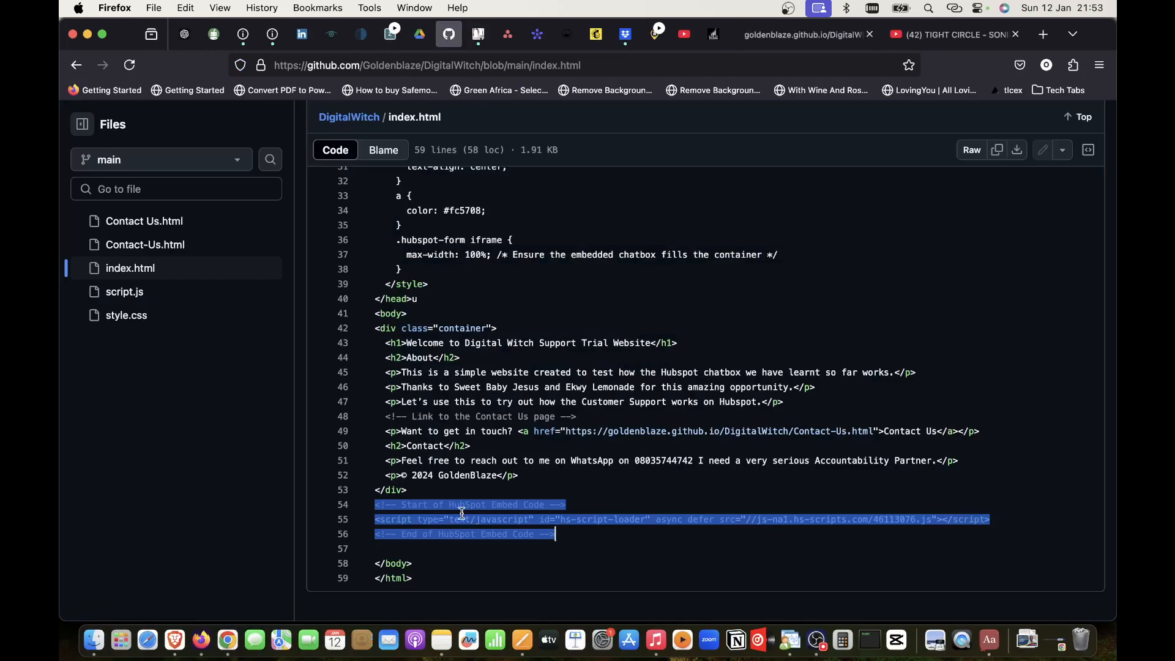
click(224, 627)
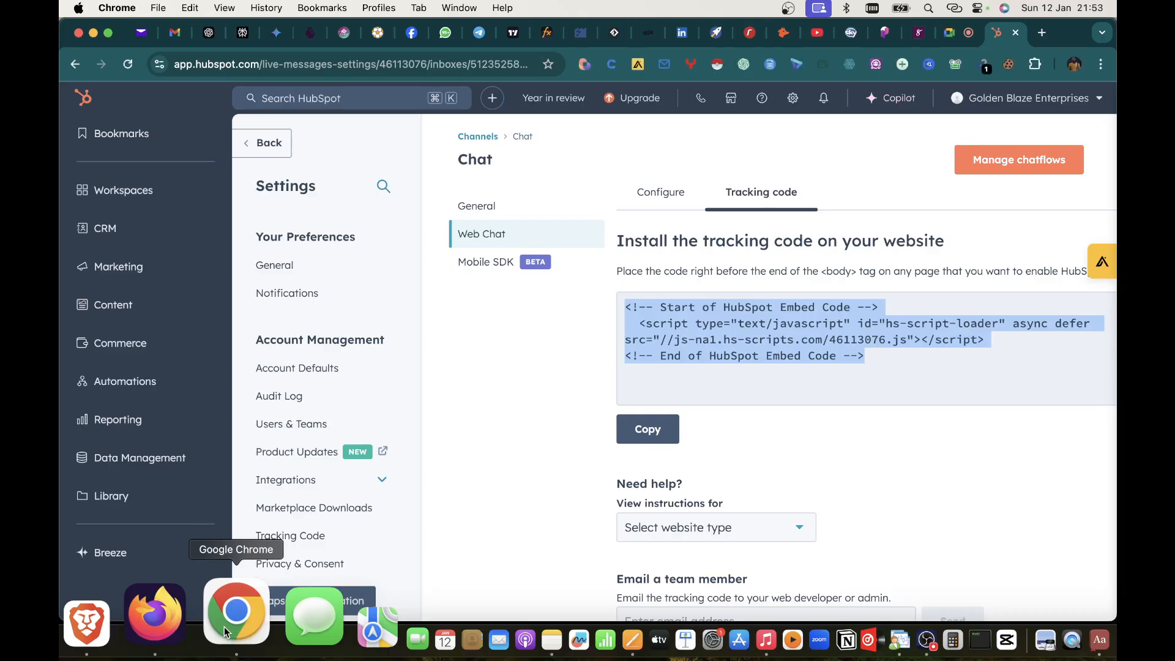
- Review the tracking code's copy and installation help options, then check the Google Meet call and return to HubSpot
scroll(582, 446, down, 2)
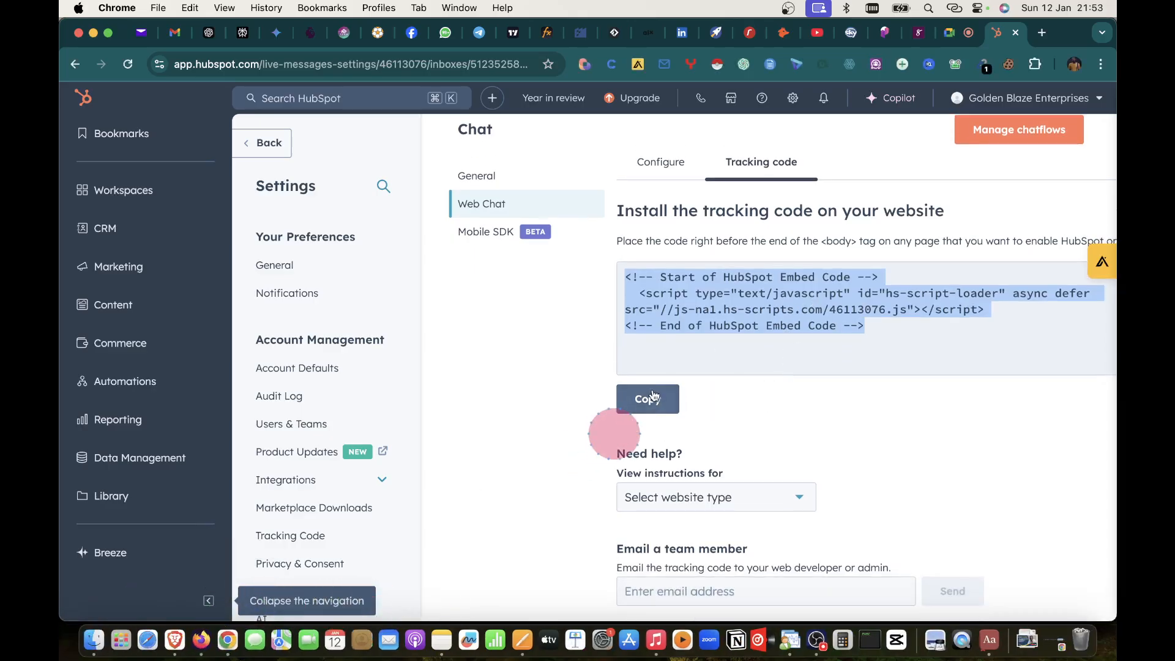
scroll(649, 392, down, 1)
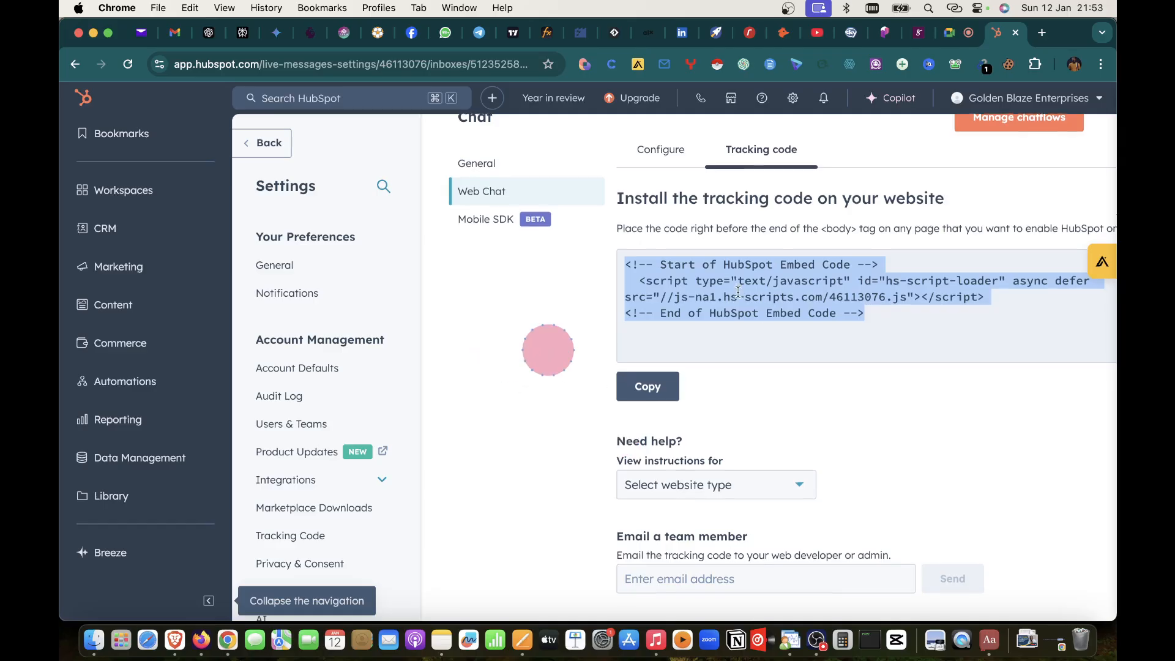
scroll(737, 292, down, 2)
click(949, 35)
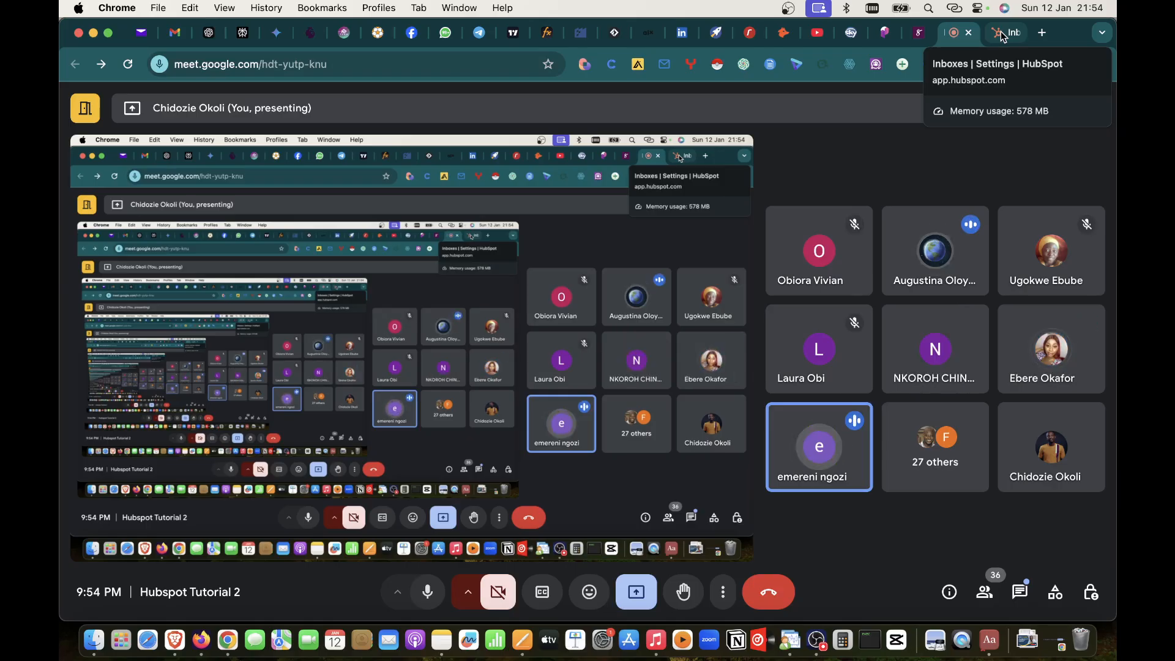
click(1002, 37)
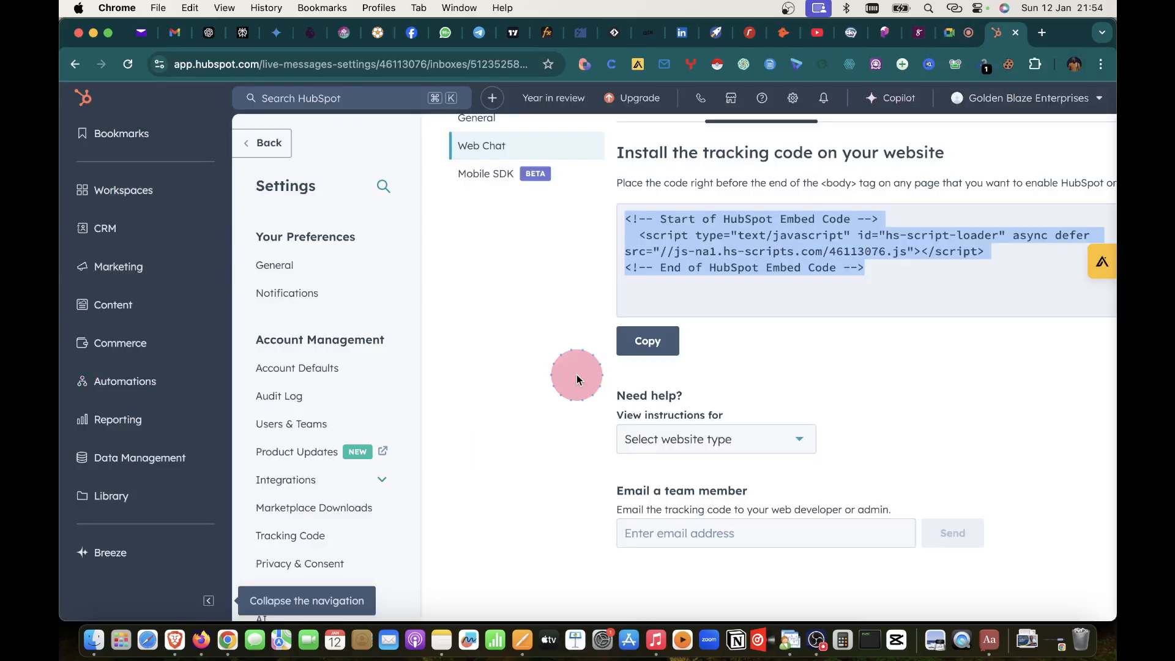
- Reopen the Chat channel's General settings, then open the list of web chatflows
scroll(577, 374, up, 5)
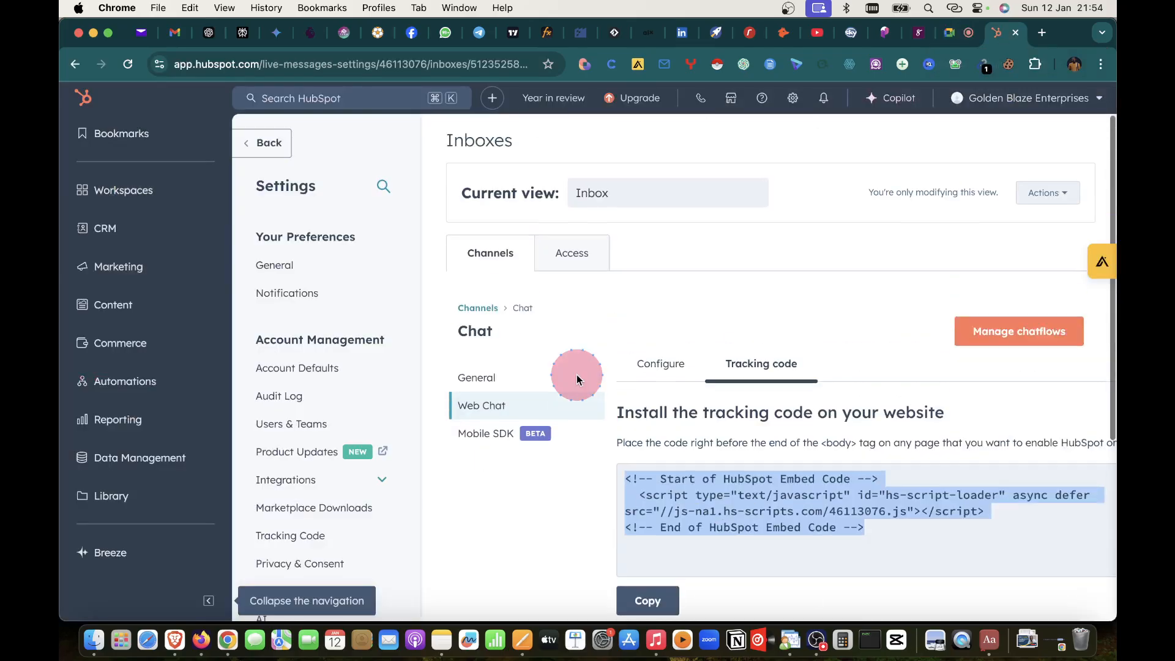
click(487, 391)
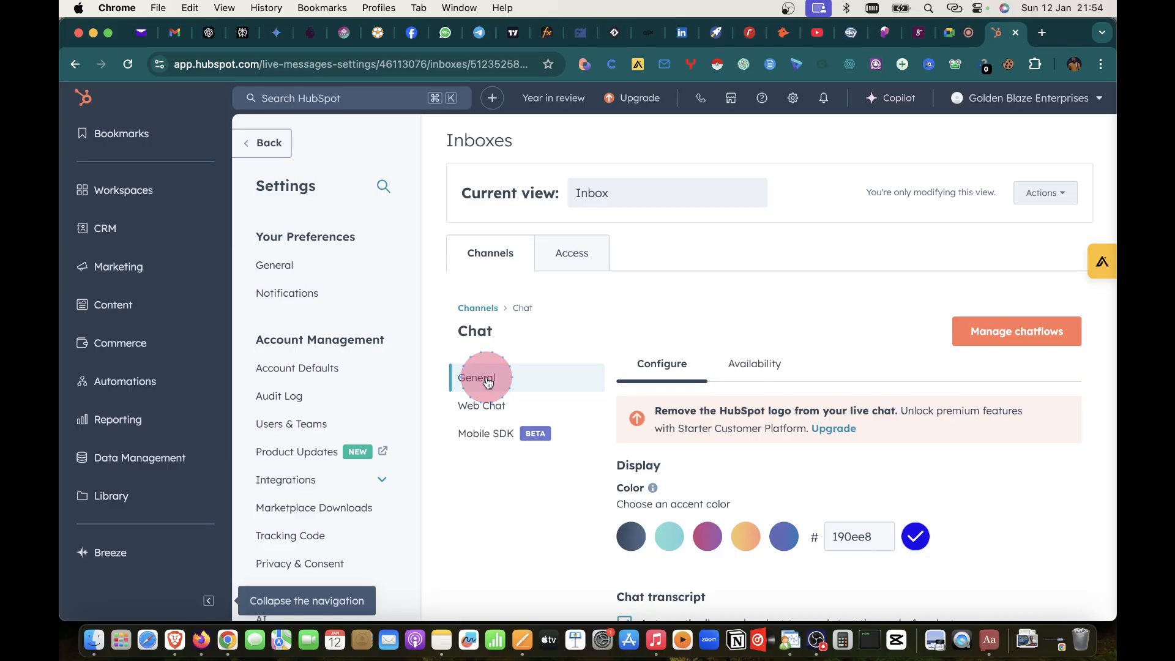
click(1006, 336)
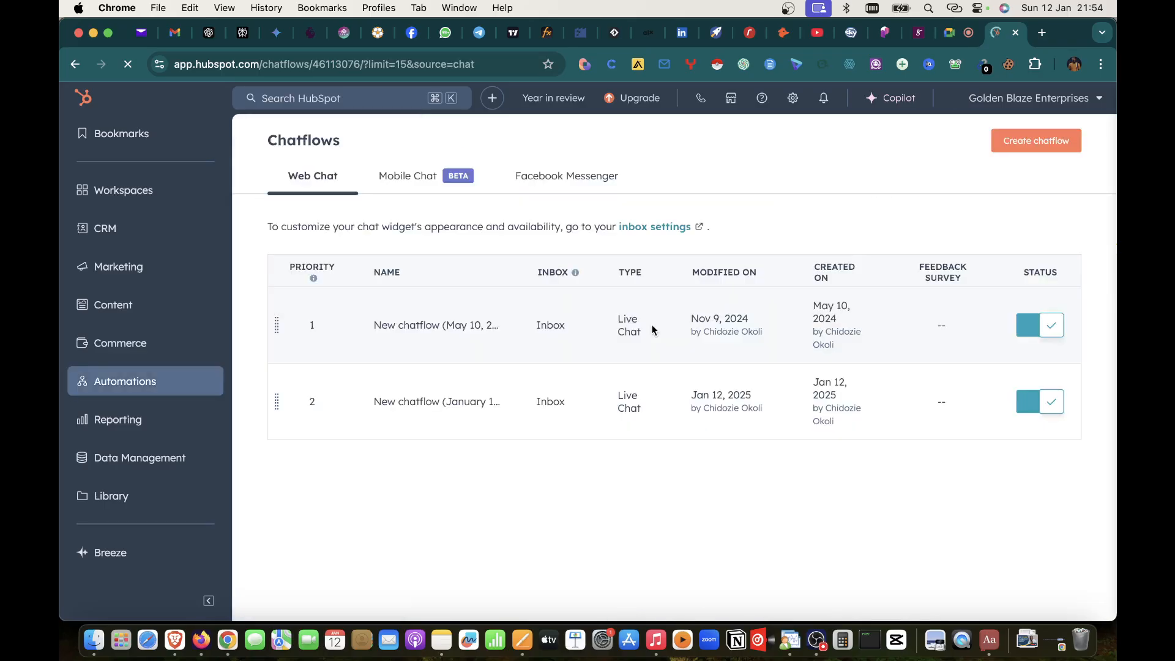
click(444, 303)
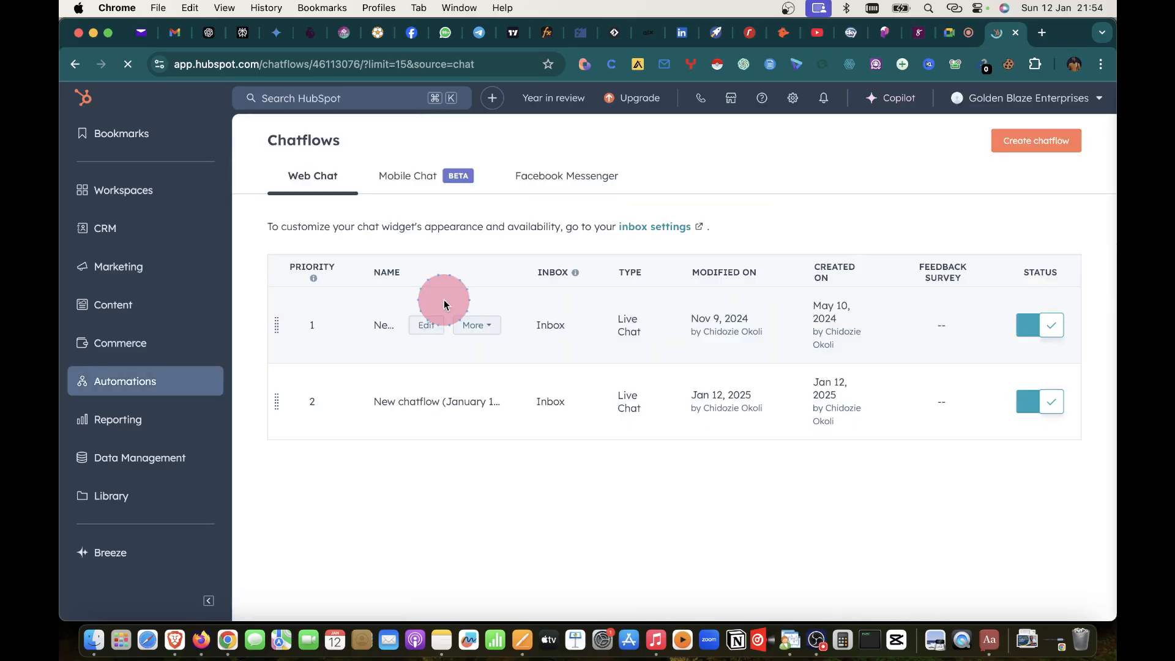
- Switch to the Google Meet call and check on its participants
click(956, 36)
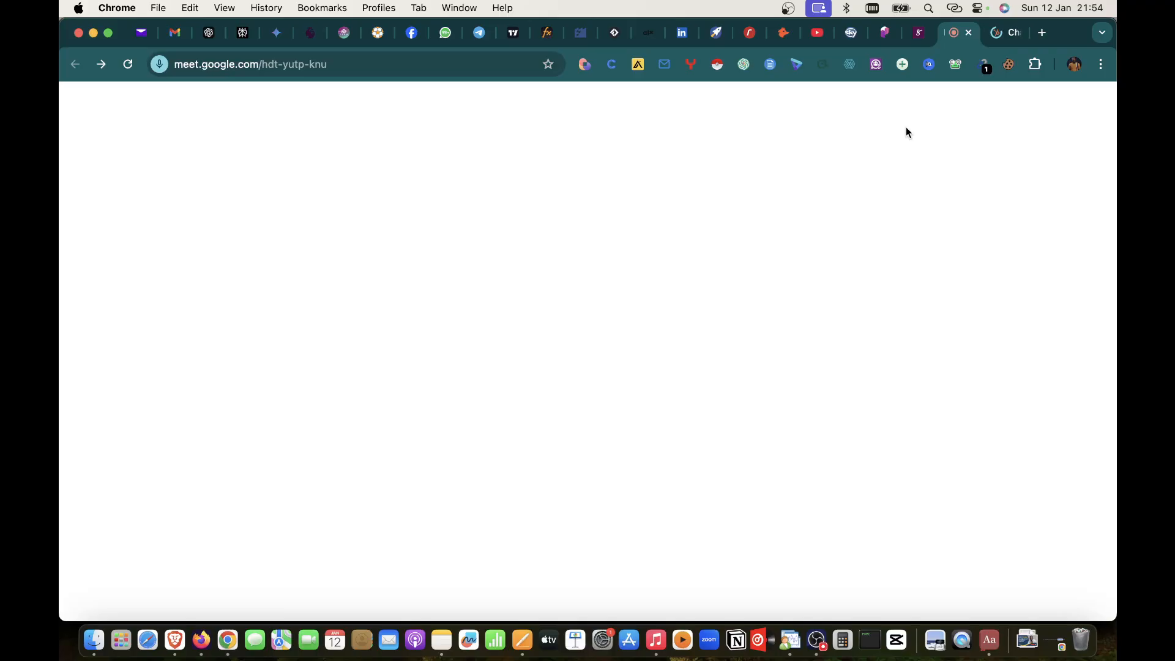
click(880, 274)
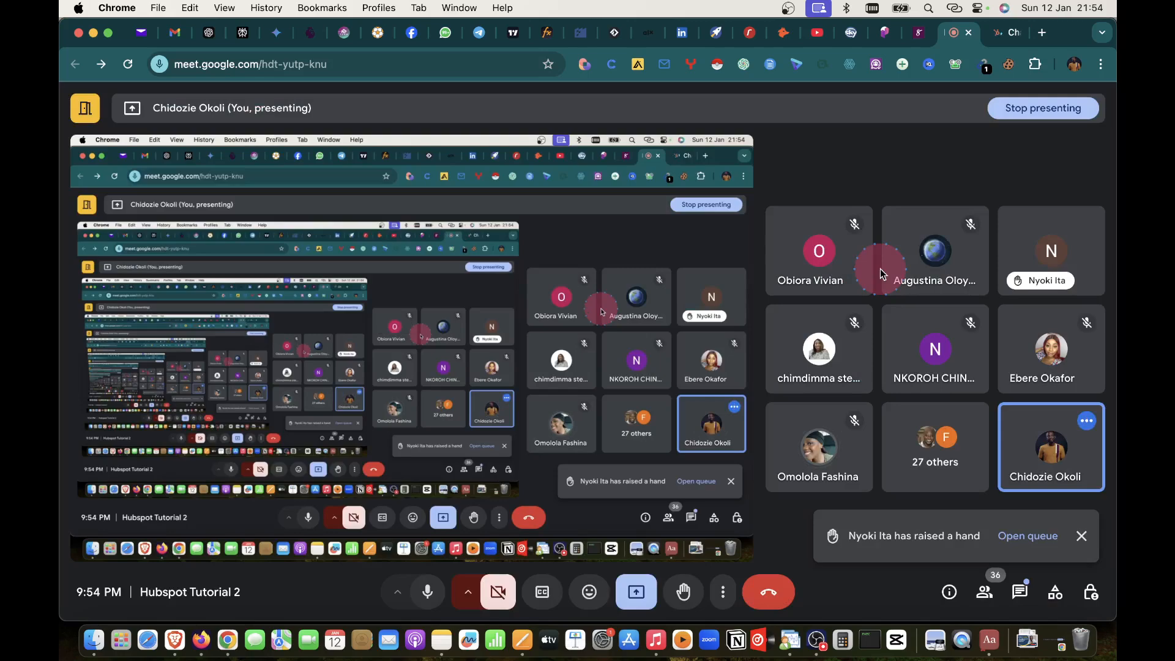
- Dismiss the raised-hand notification in the Google Meet call and check the participant who raised it
click(1096, 254)
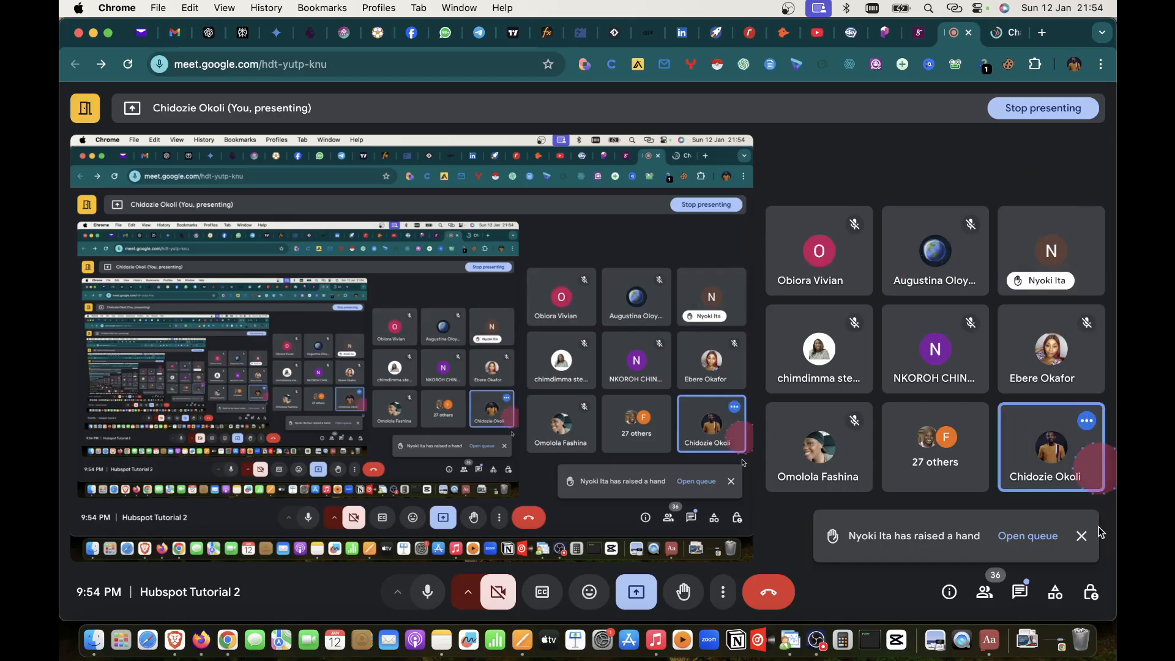
click(1082, 535)
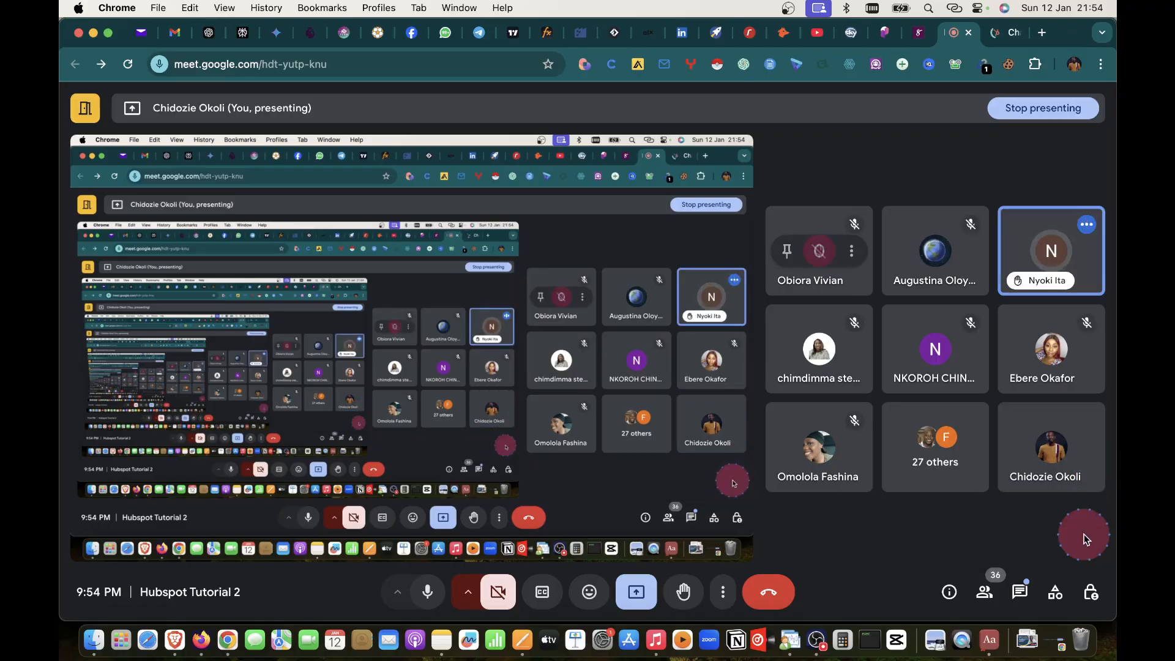
mouse_move(1052, 259)
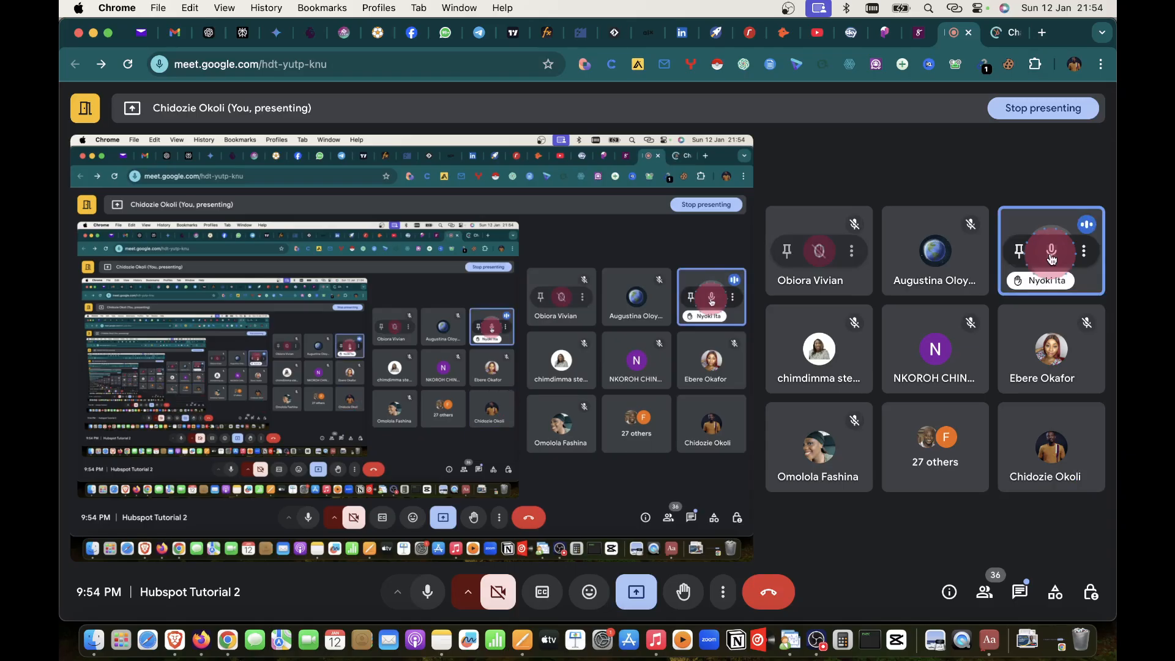
- Stop the current presentation in the call and present the entire screen again
click(623, 577)
click(695, 539)
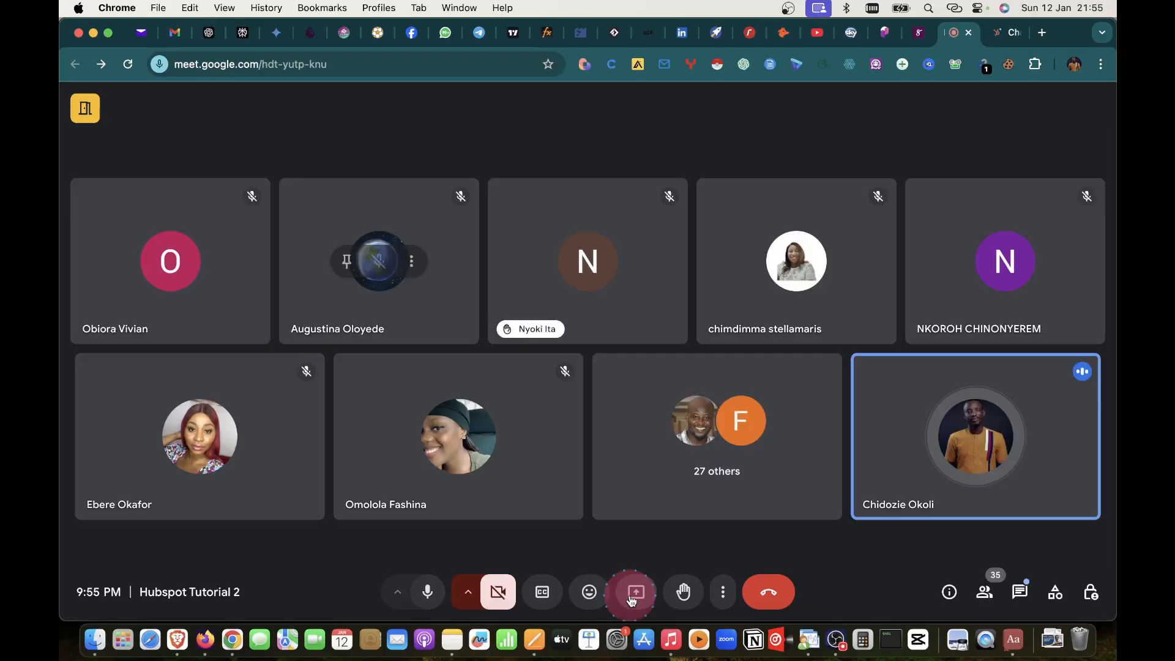
click(635, 594)
click(432, 215)
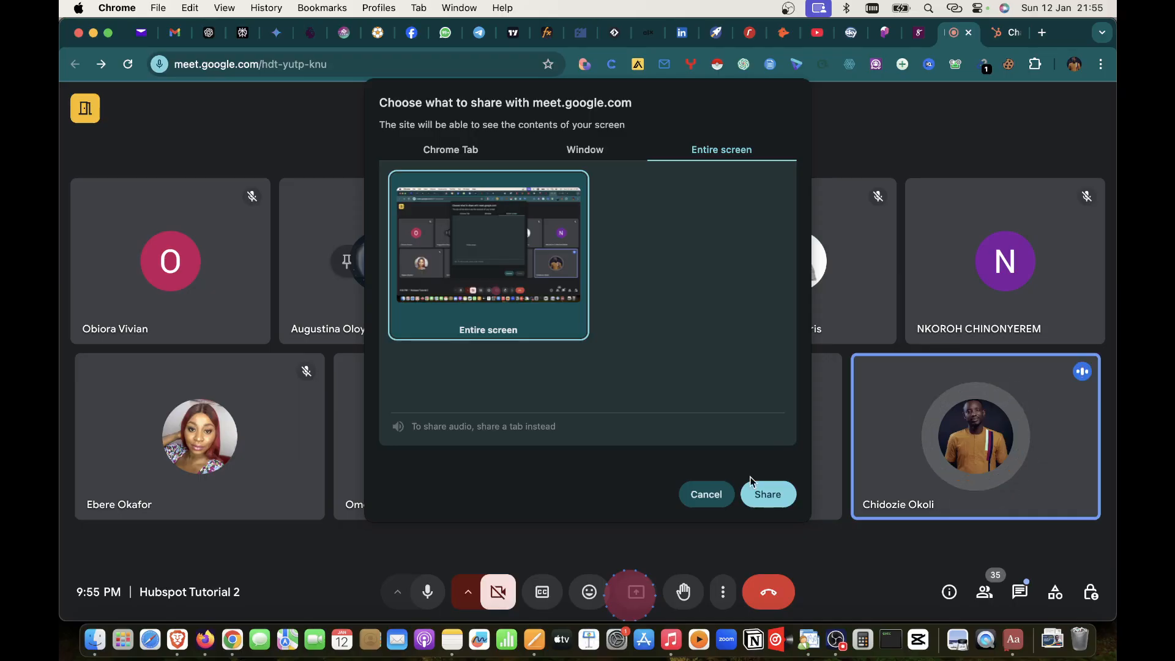
click(759, 492)
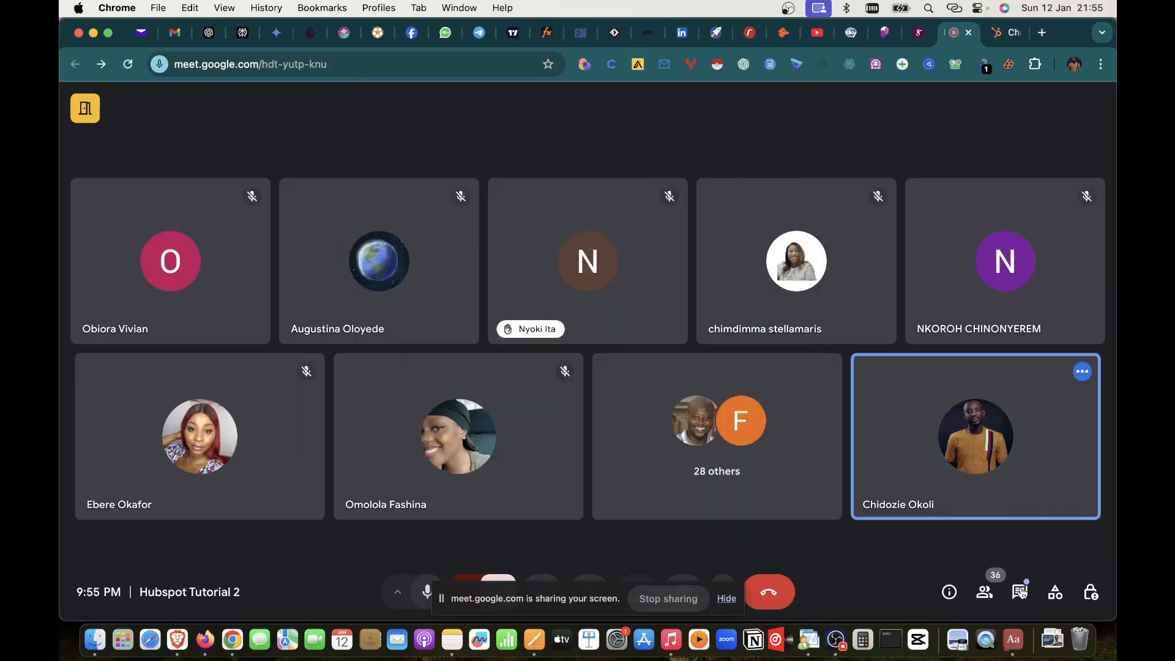
- Check the call's chat messages and hide the screen-sharing notice covering the call controls
click(1021, 594)
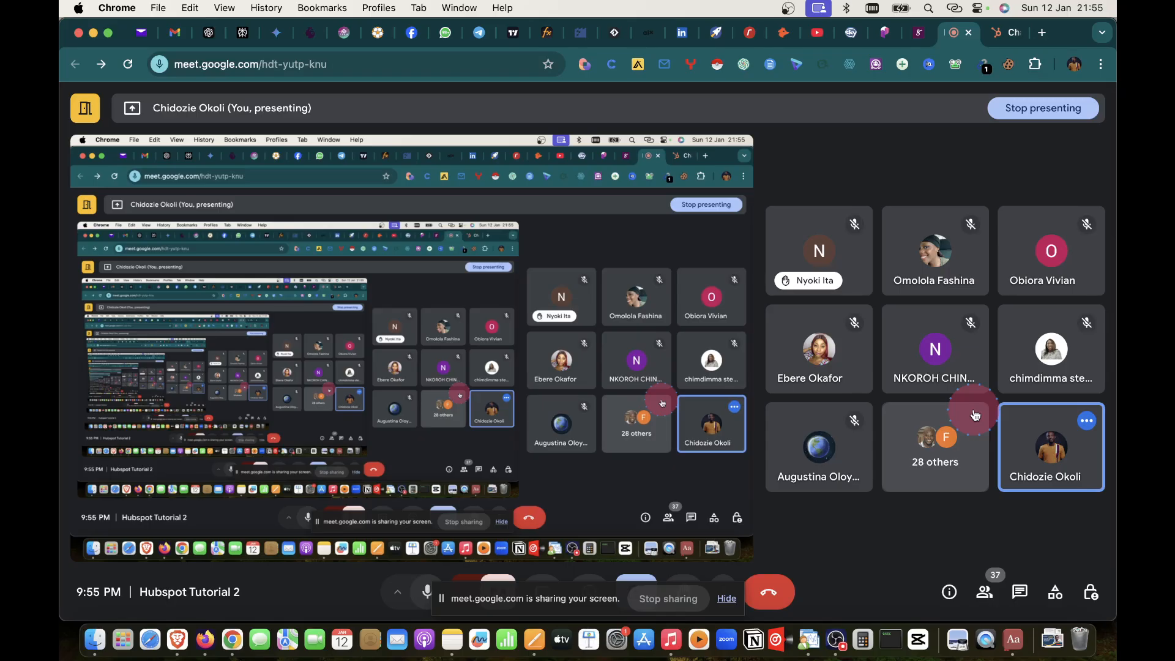
click(726, 598)
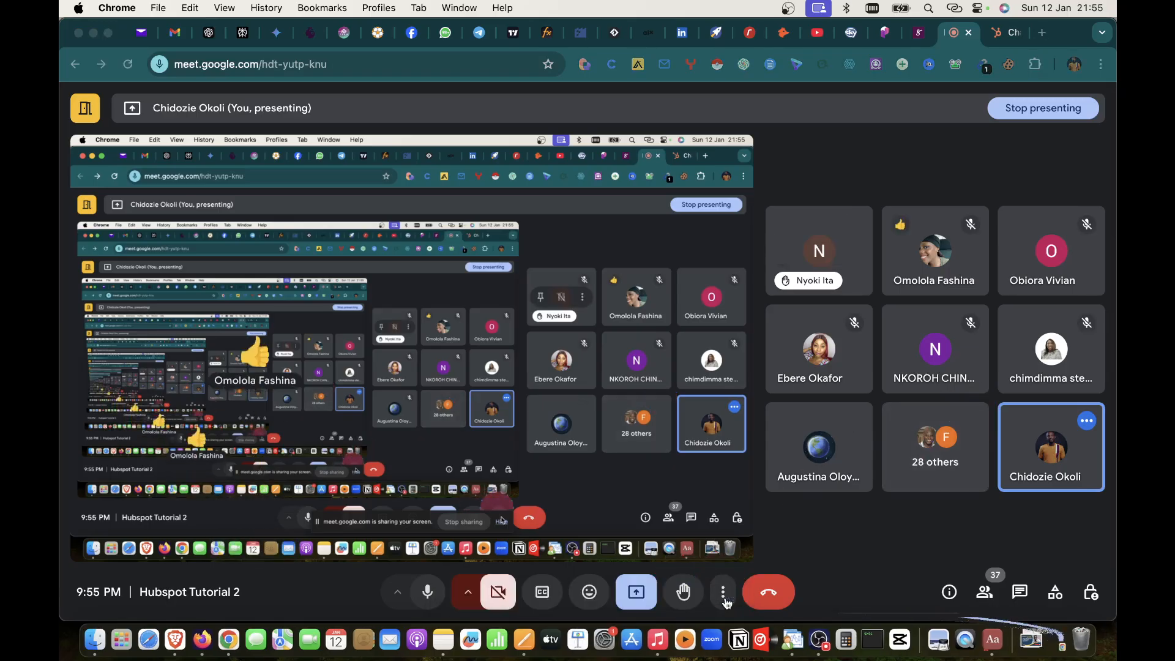
click(861, 526)
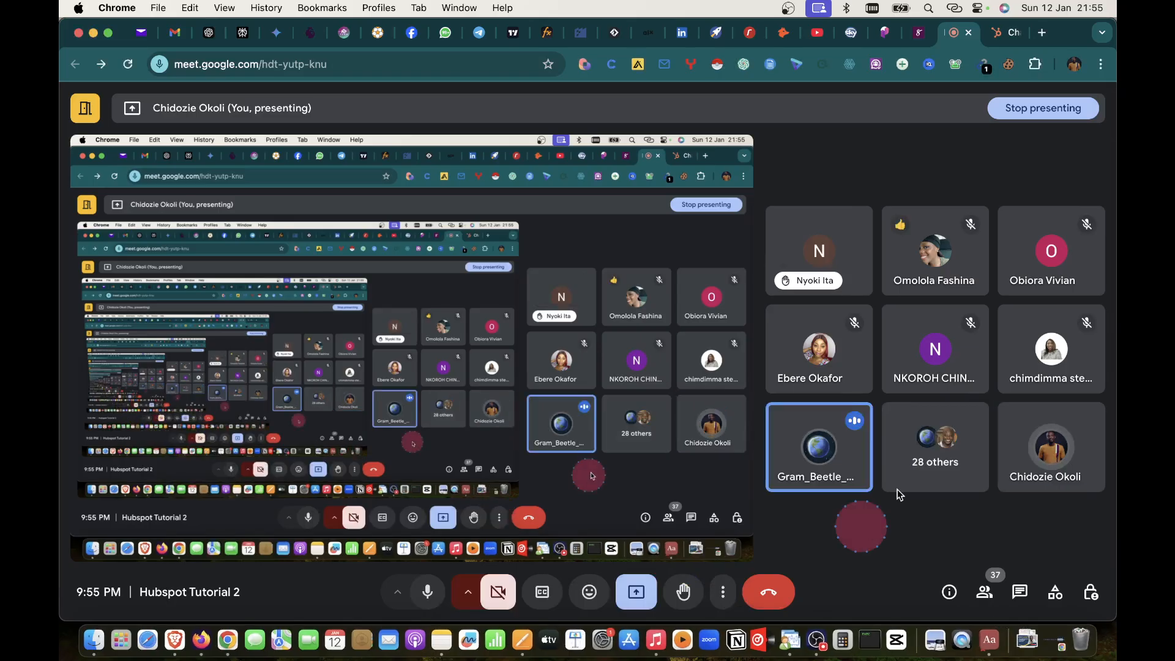
click(926, 456)
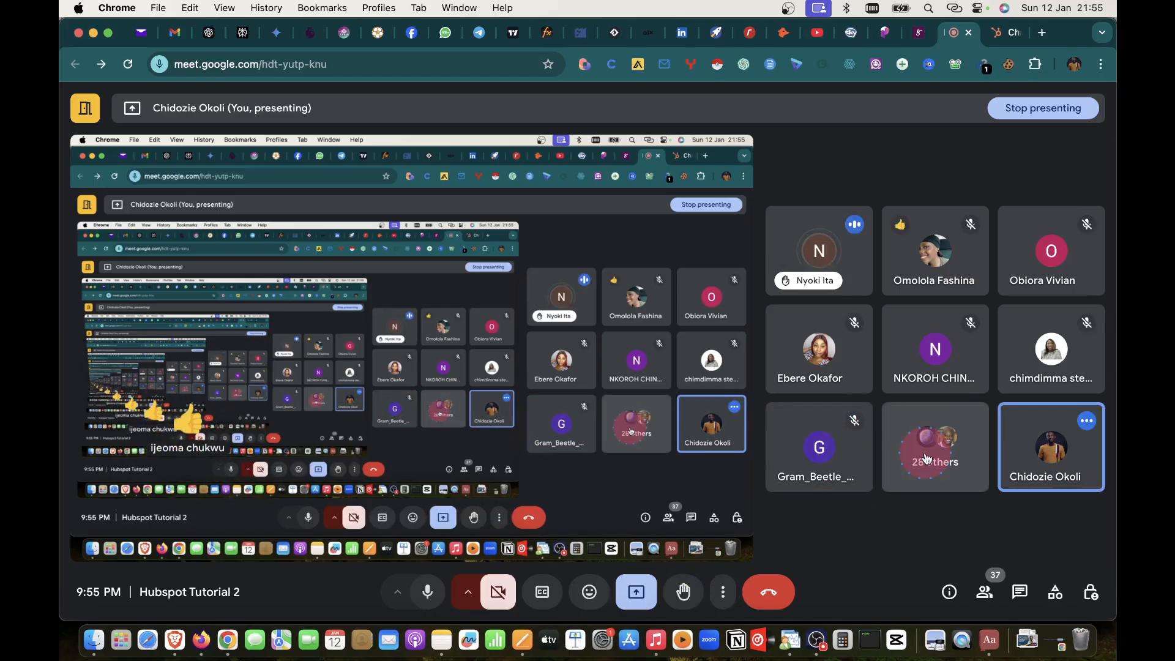
click(680, 506)
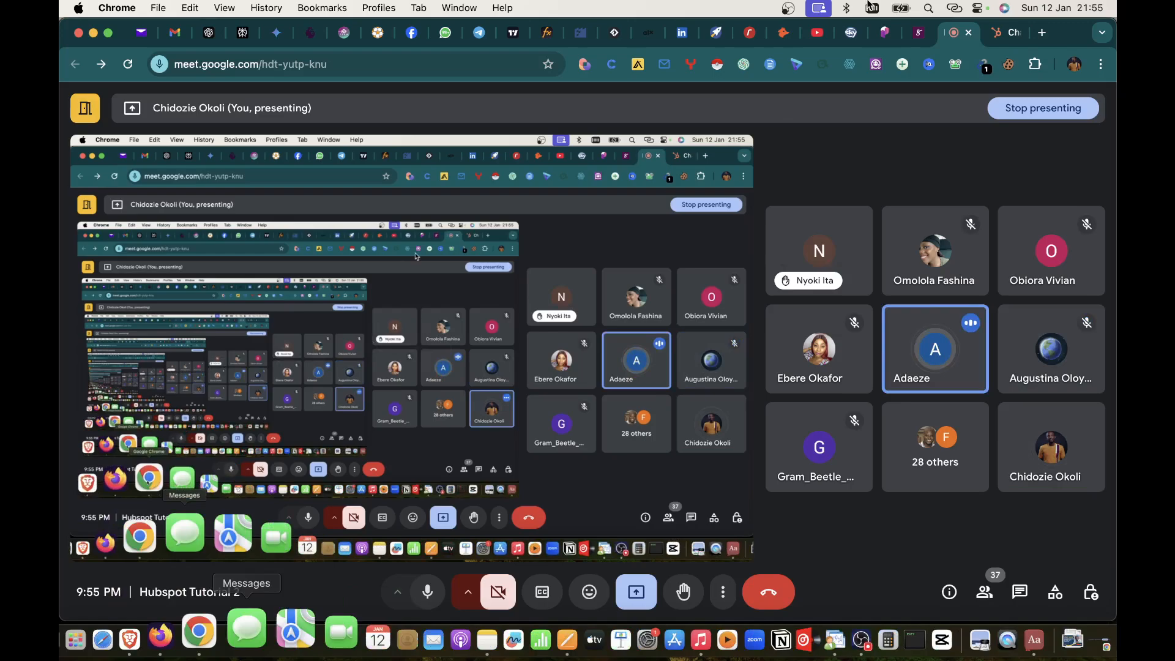
- Return to HubSpot's web chatflows list and examine the inbox settings link and the second chatflow's priority handle
click(1002, 34)
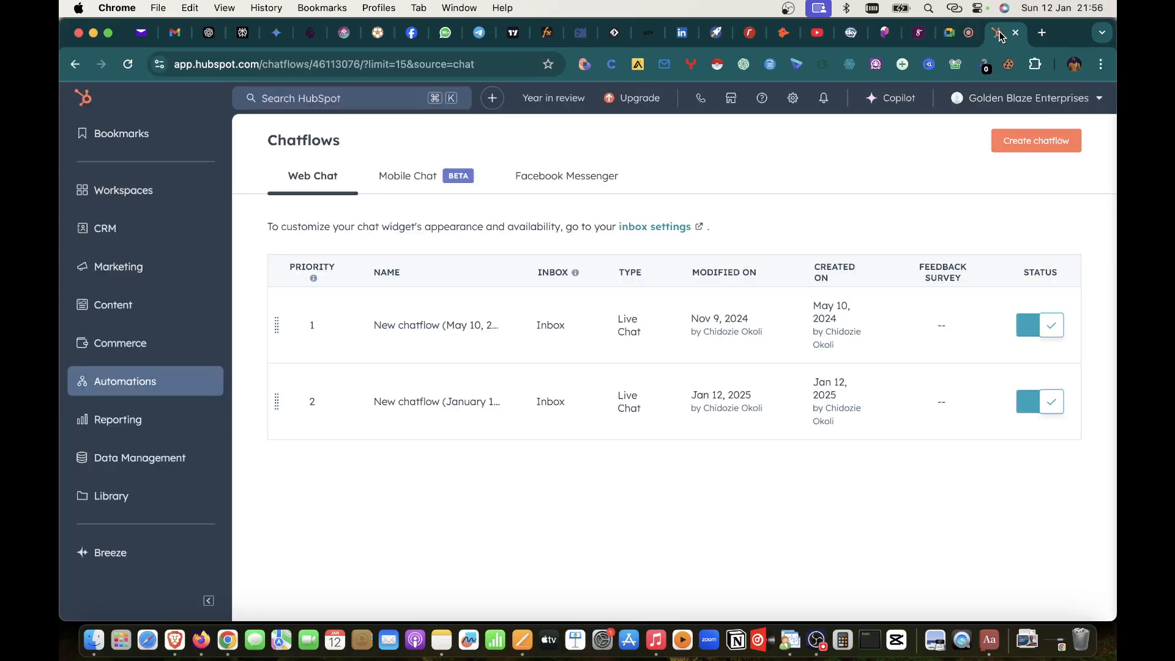
click(679, 234)
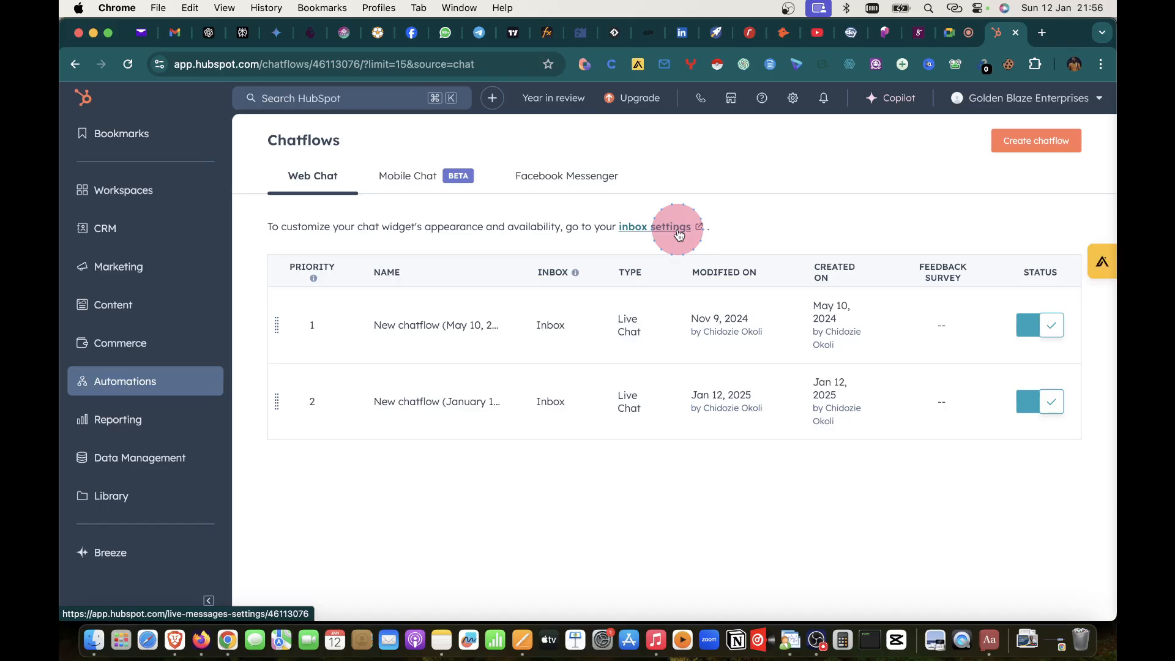
click(104, 383)
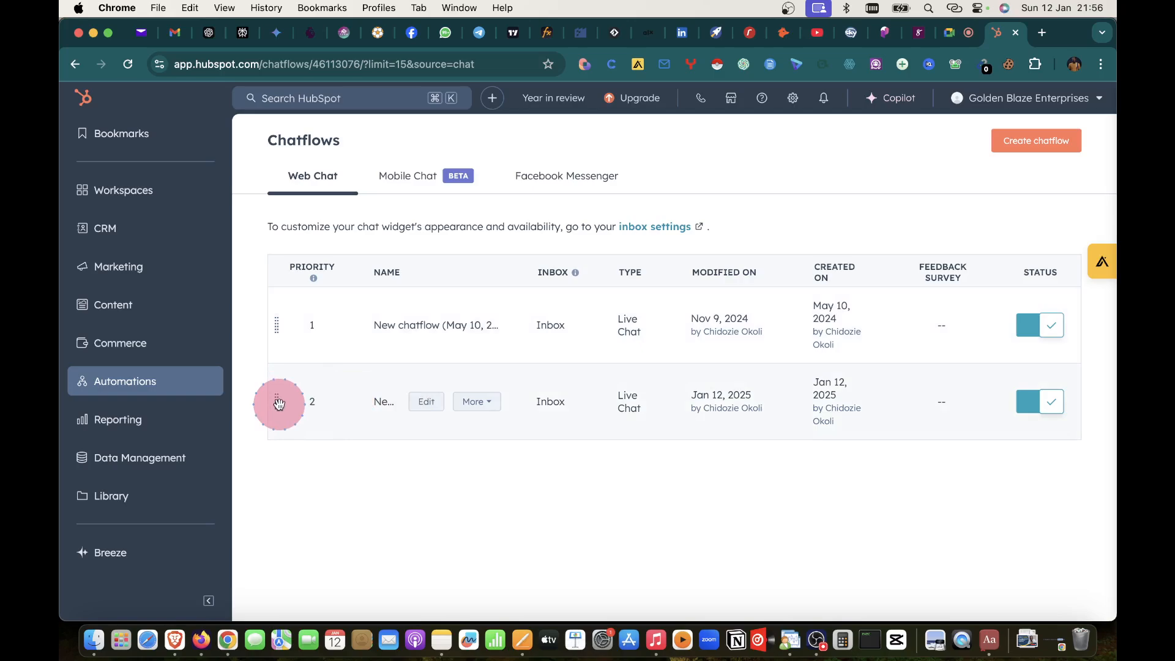
mouse_move(277, 402)
mouse_down()
mouse_move(273, 386)
mouse_move(278, 402)
mouse_up()
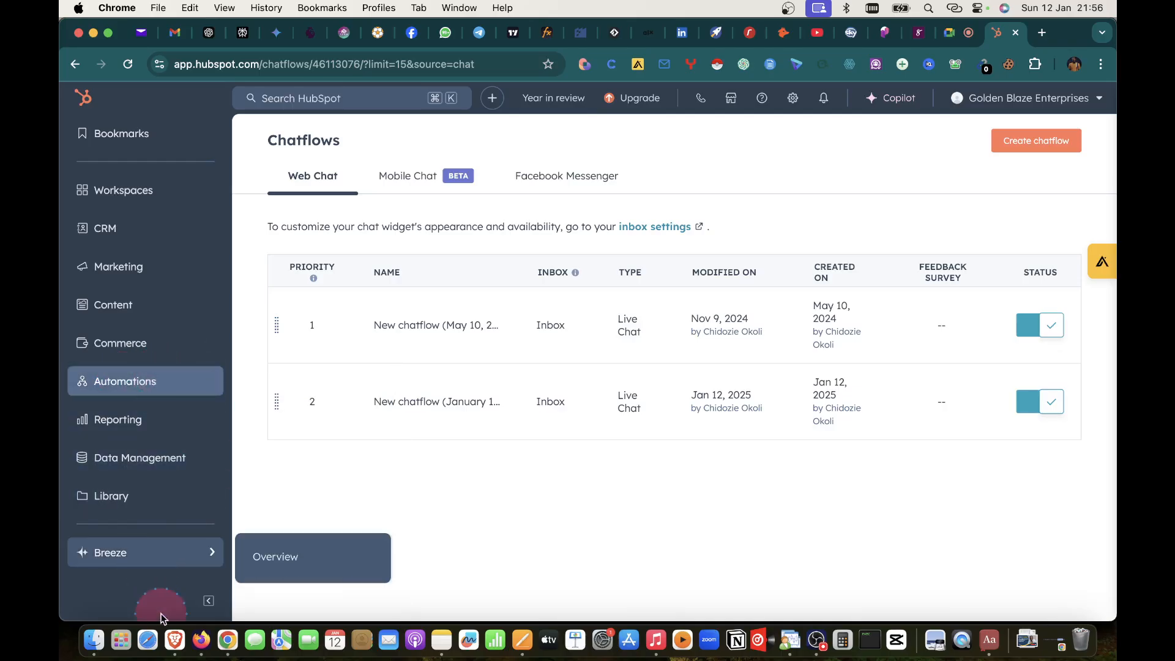
- Switch to Firefox and open the Contact Us page of the Digital Witch Support trial website
click(200, 614)
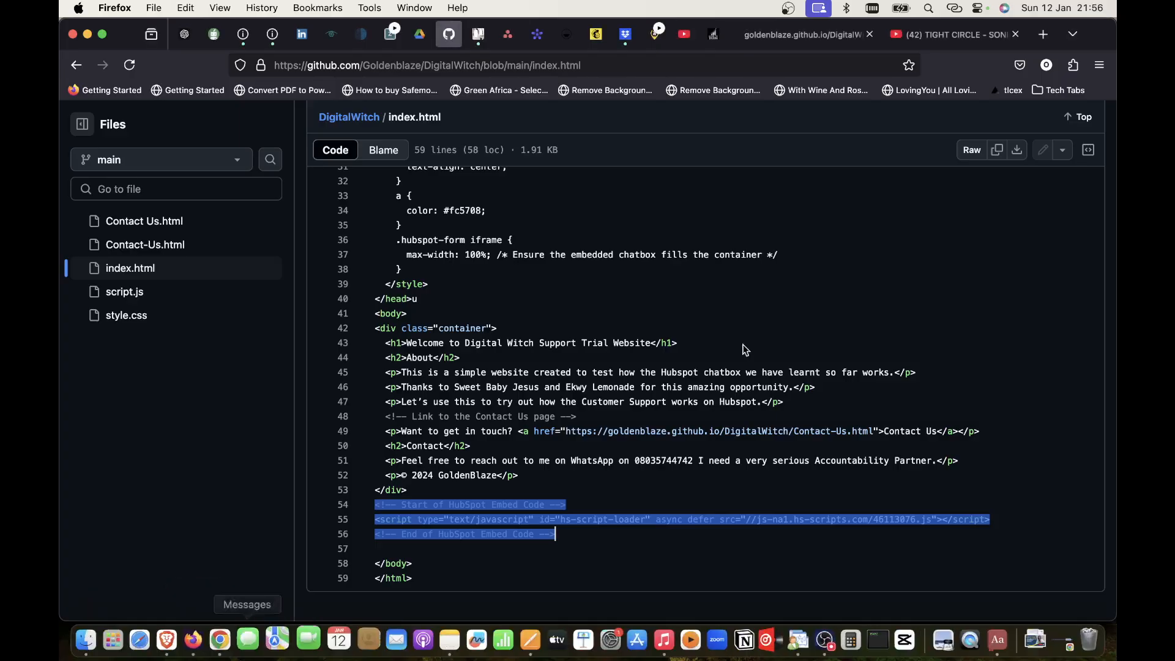
click(827, 41)
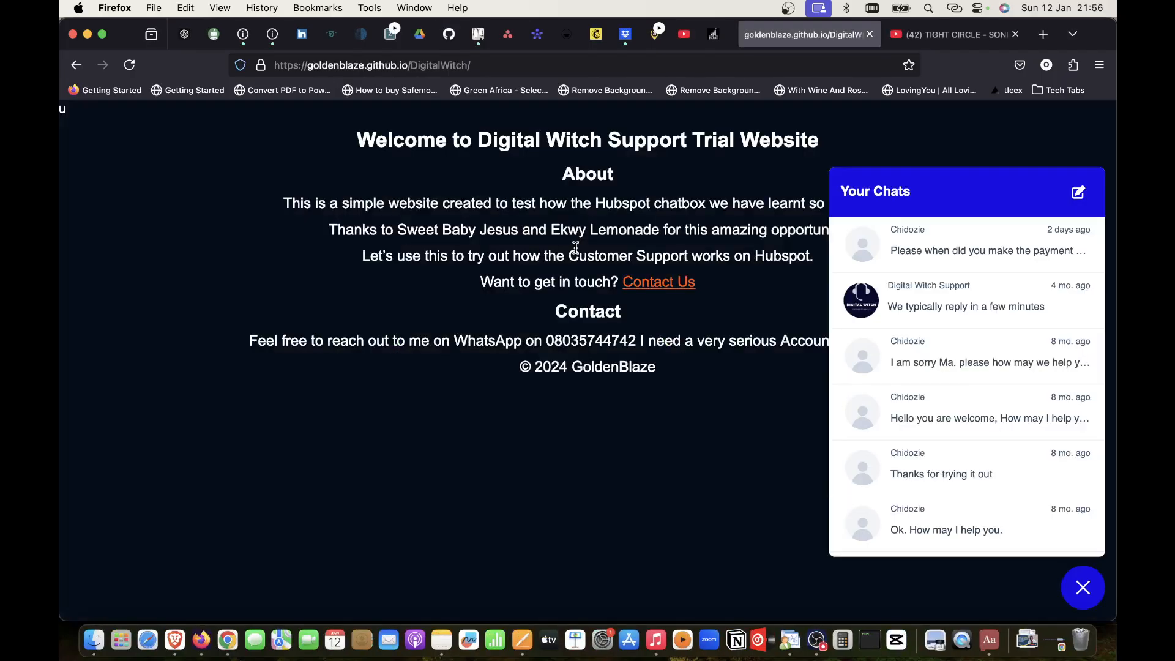
click(688, 282)
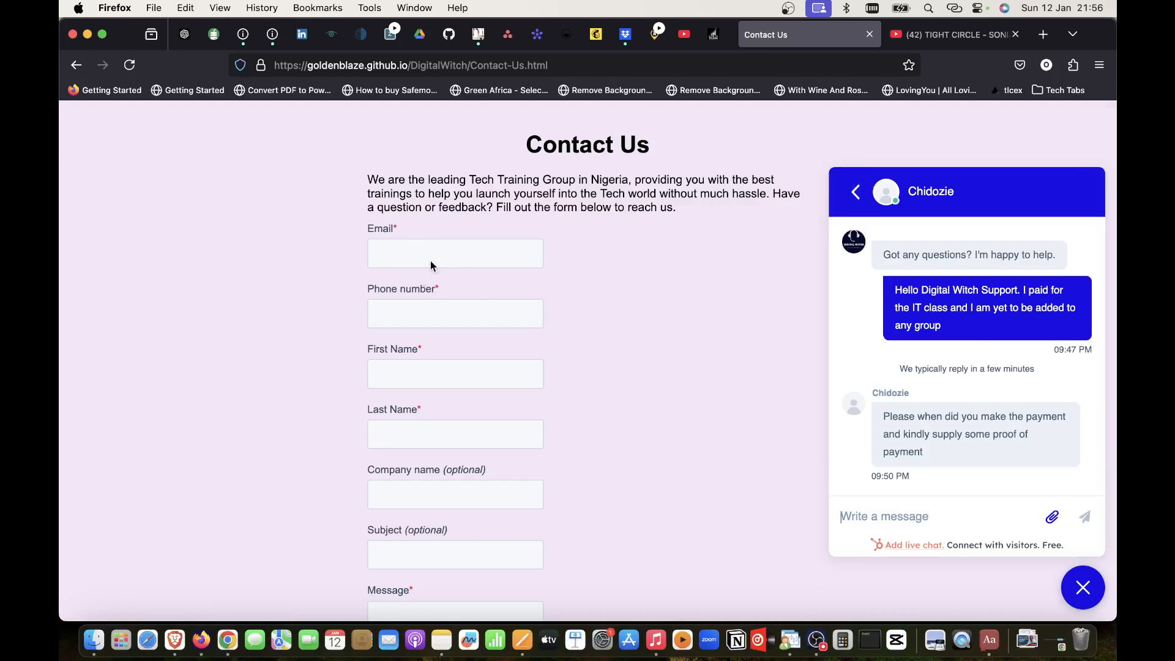
- Review the Contact Us form's fields, then leave the open conversation and collapse the chat widget
scroll(429, 289, down, 3)
scroll(429, 289, down, 3)
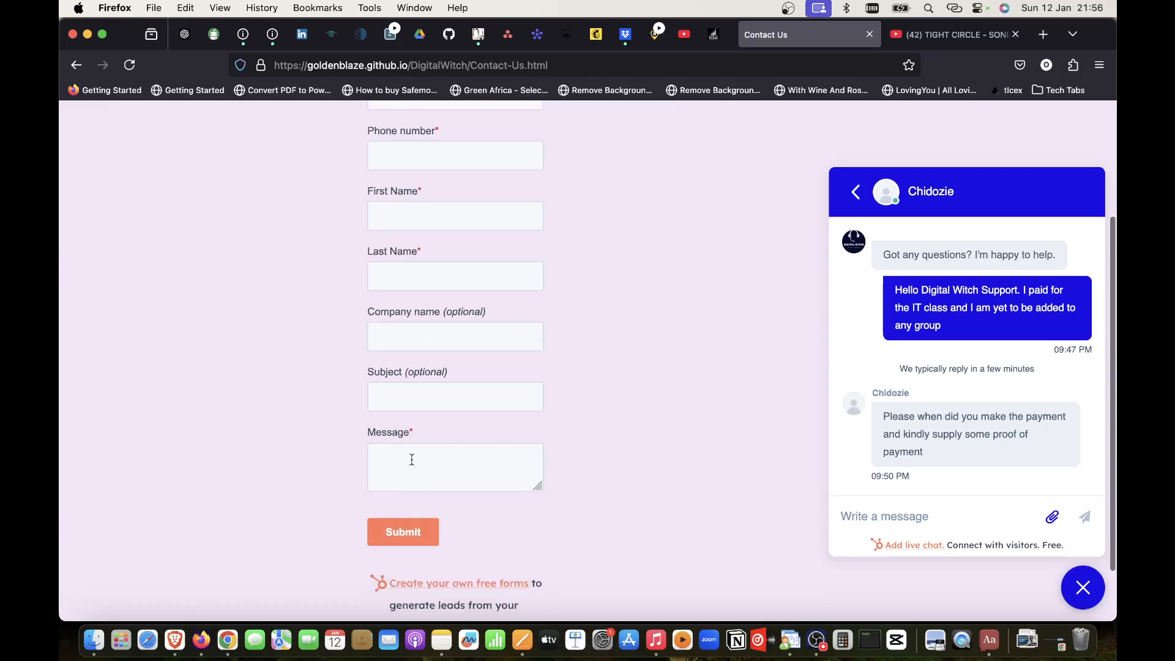
scroll(406, 163, up, 3)
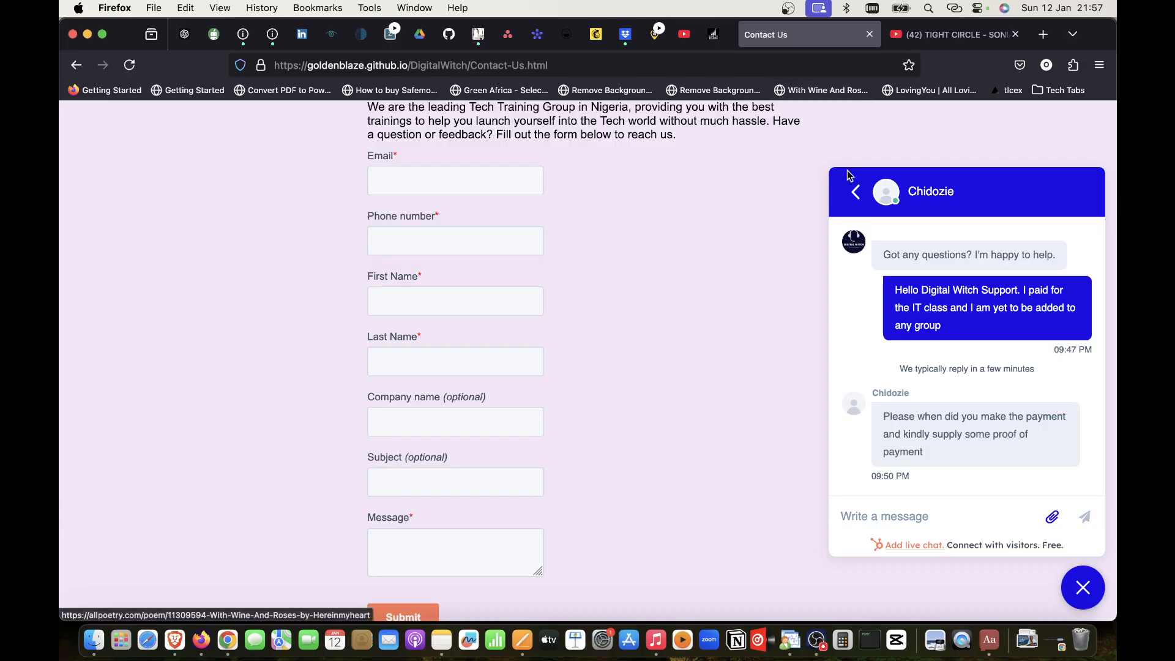
click(855, 189)
click(1071, 585)
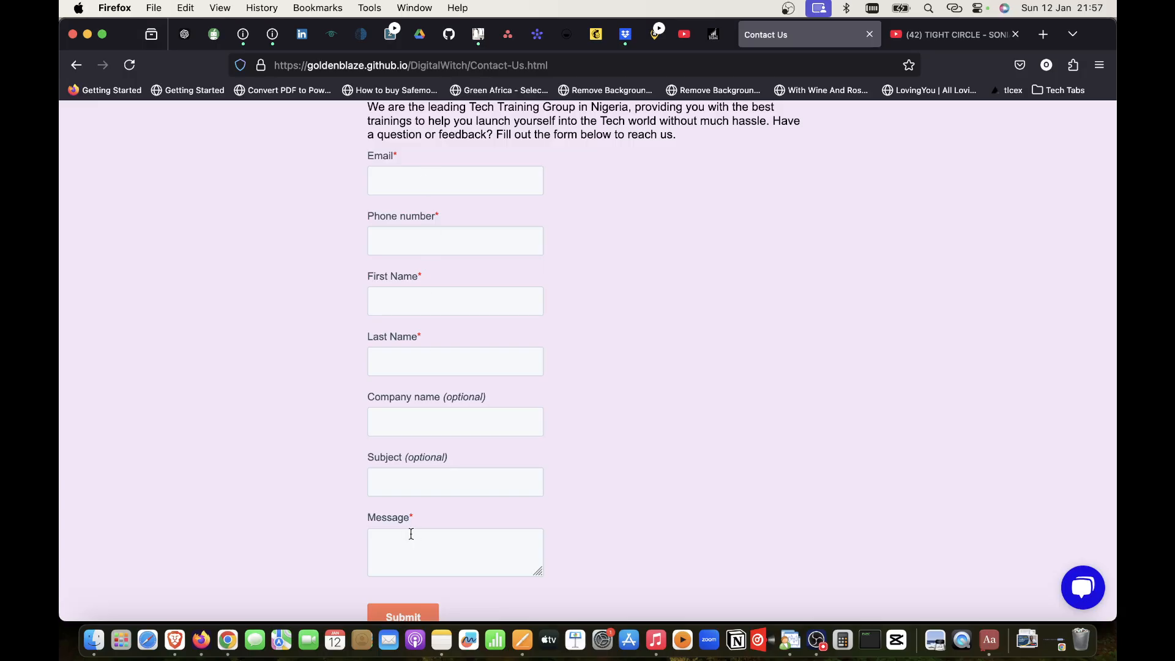
- Switch back to HubSpot in Chrome and open the Marketing forms list
click(228, 637)
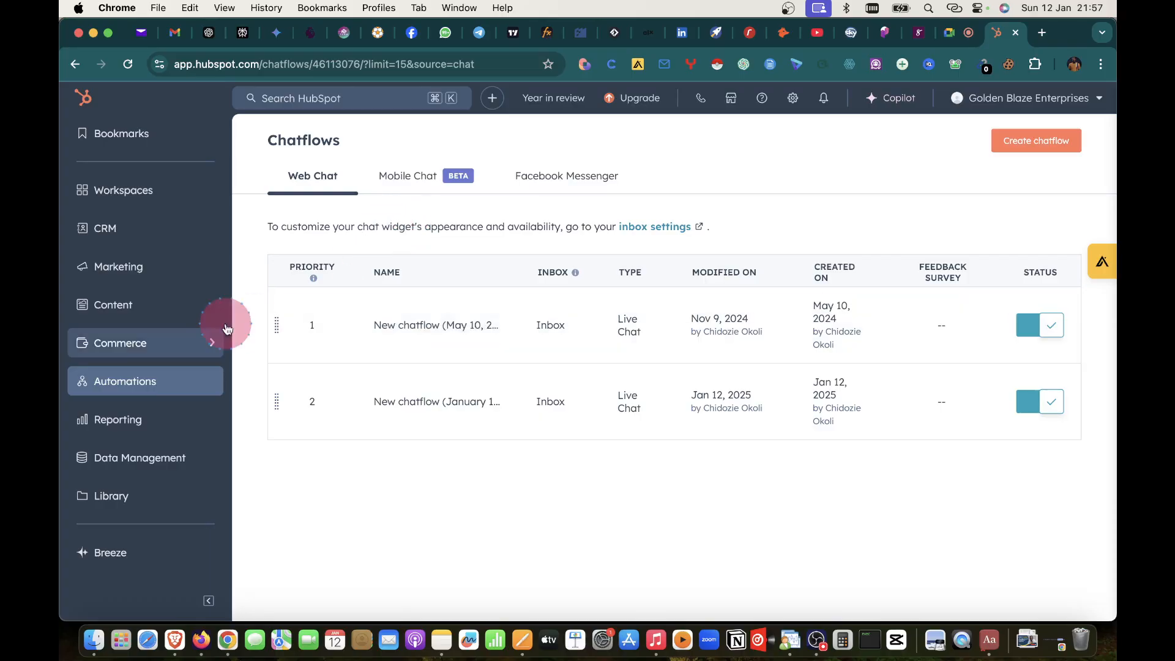
mouse_move(135, 348)
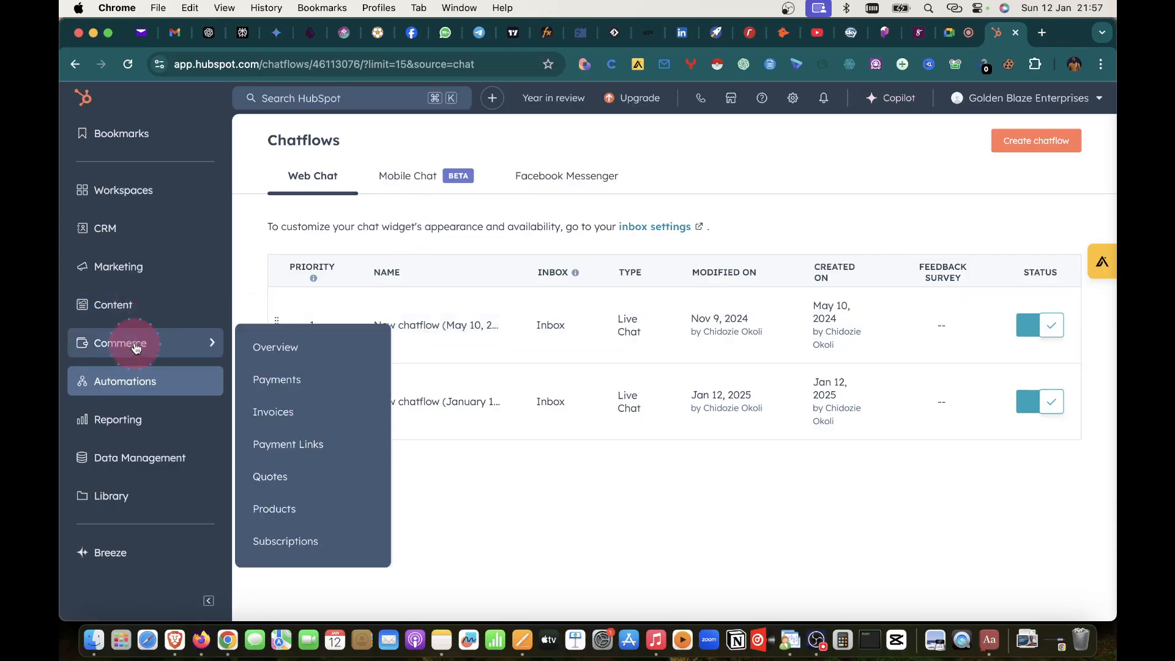
mouse_move(144, 306)
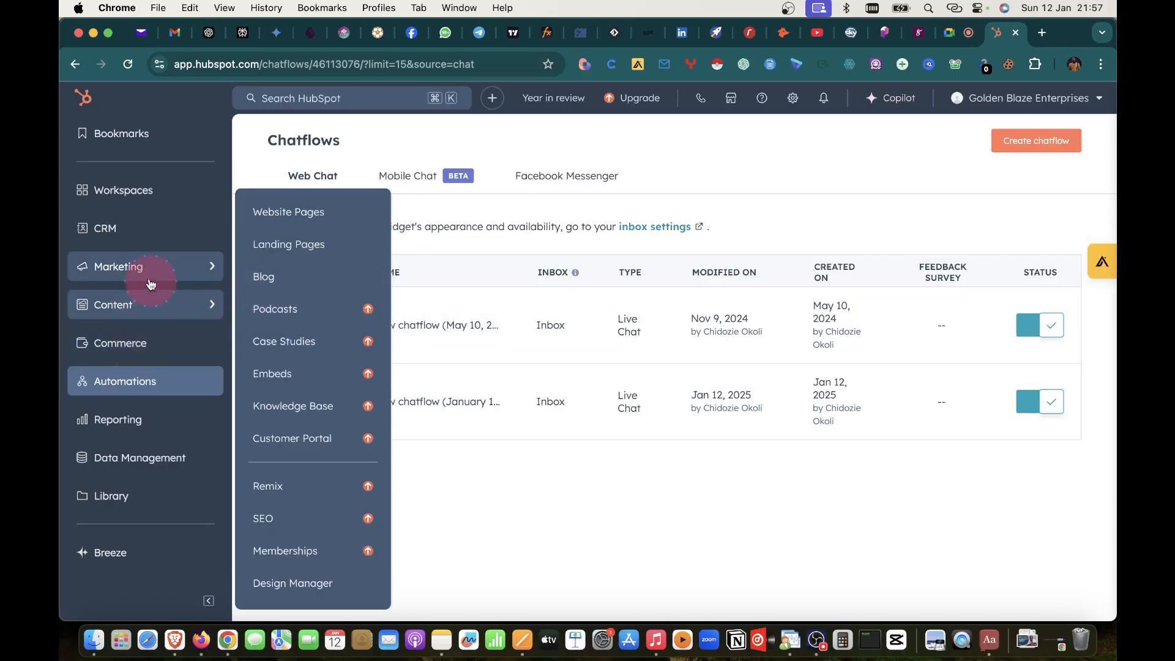
mouse_move(148, 418)
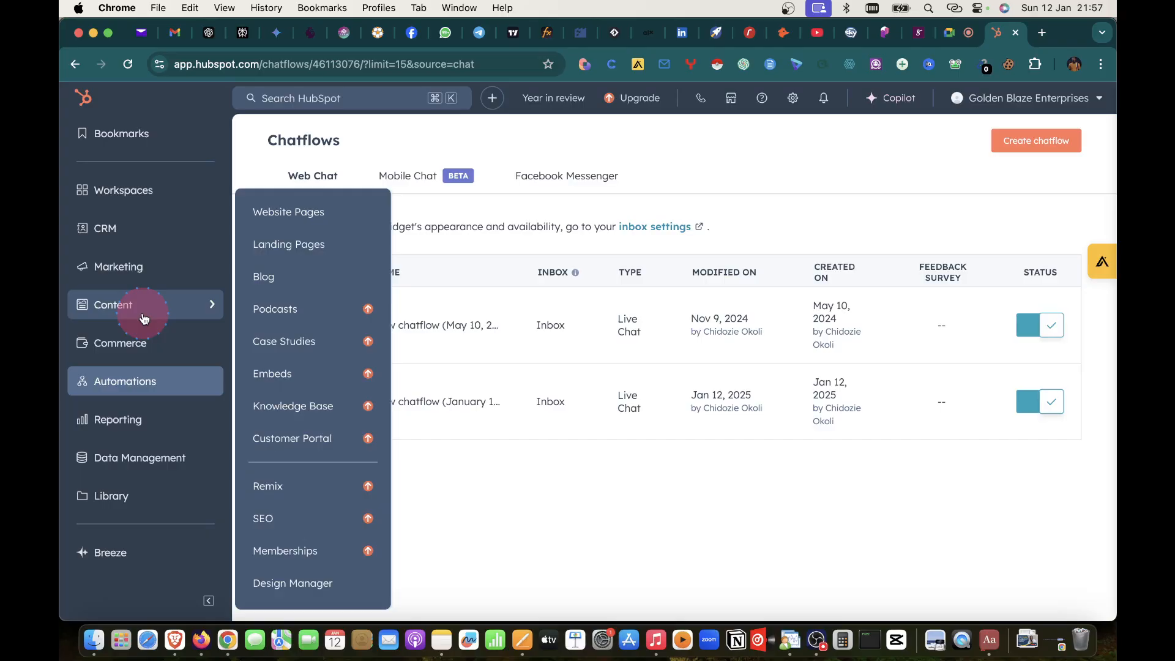
mouse_move(140, 263)
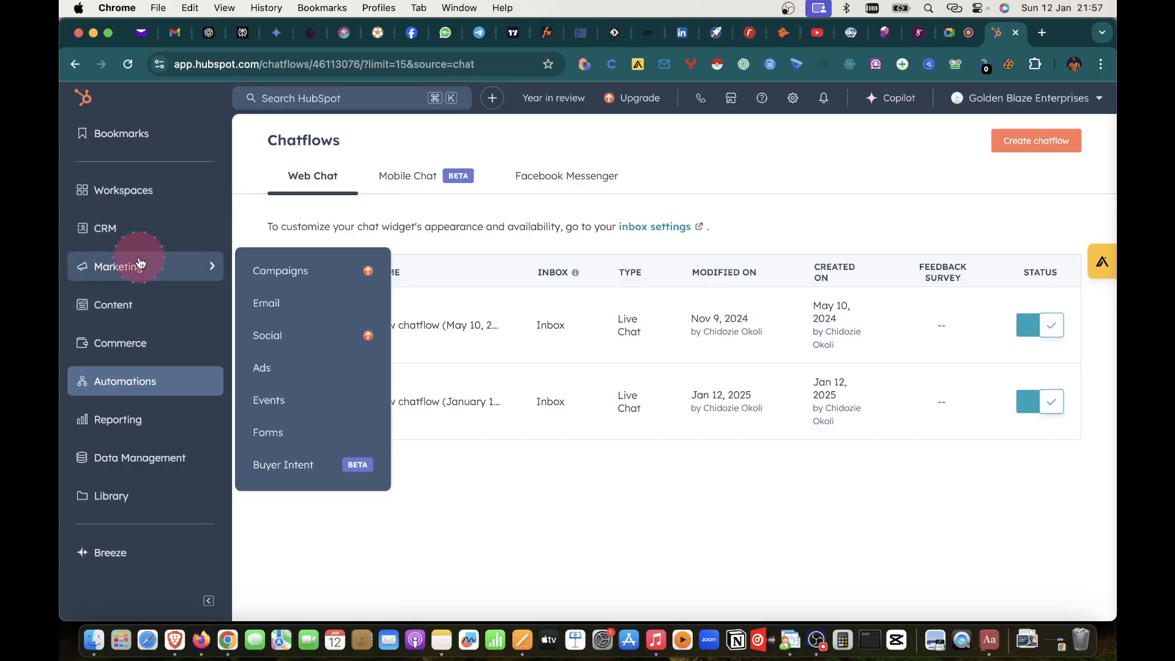
click(276, 430)
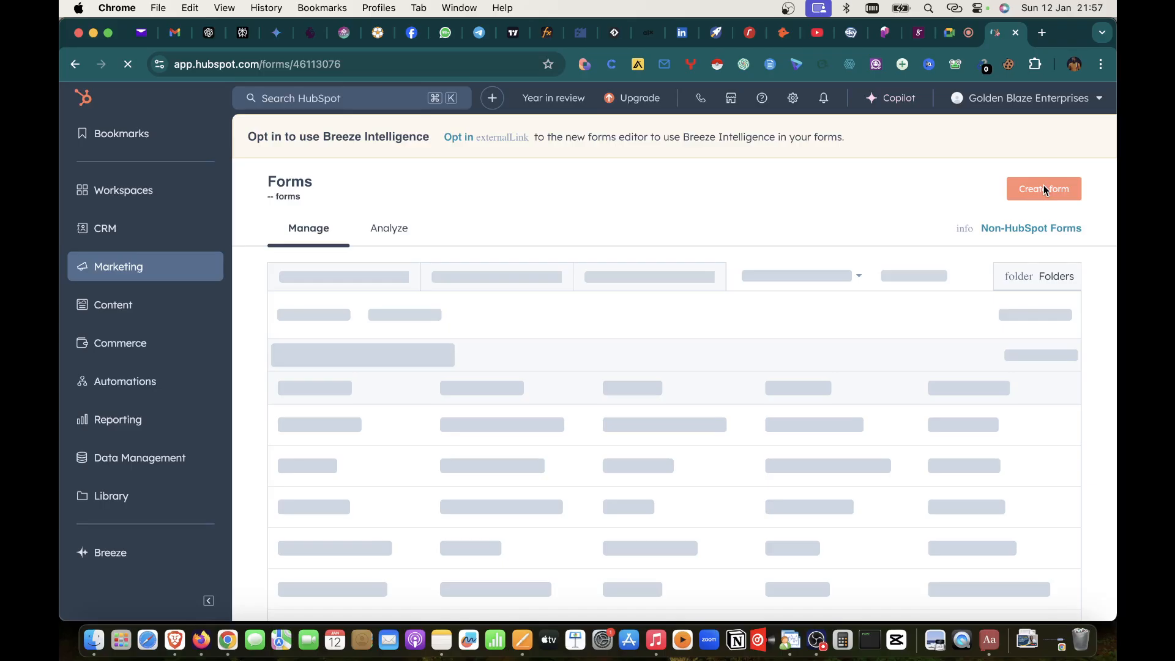
click(660, 167)
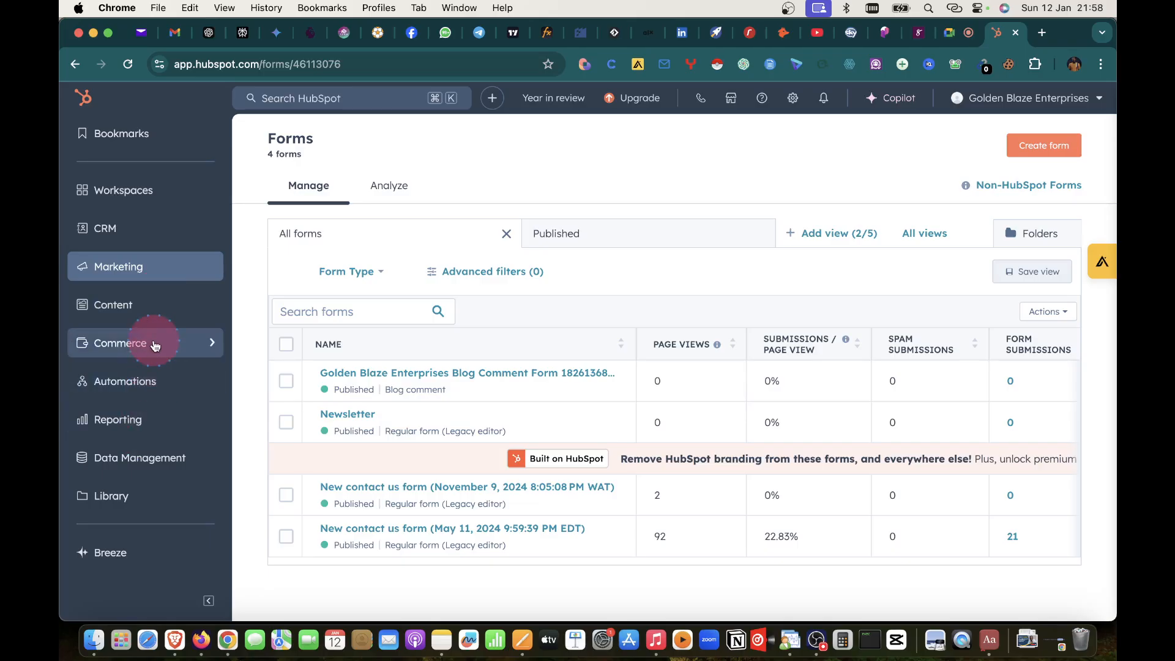
- Open the Landing Pages area of HubSpot's Content section and reload the page
click(156, 303)
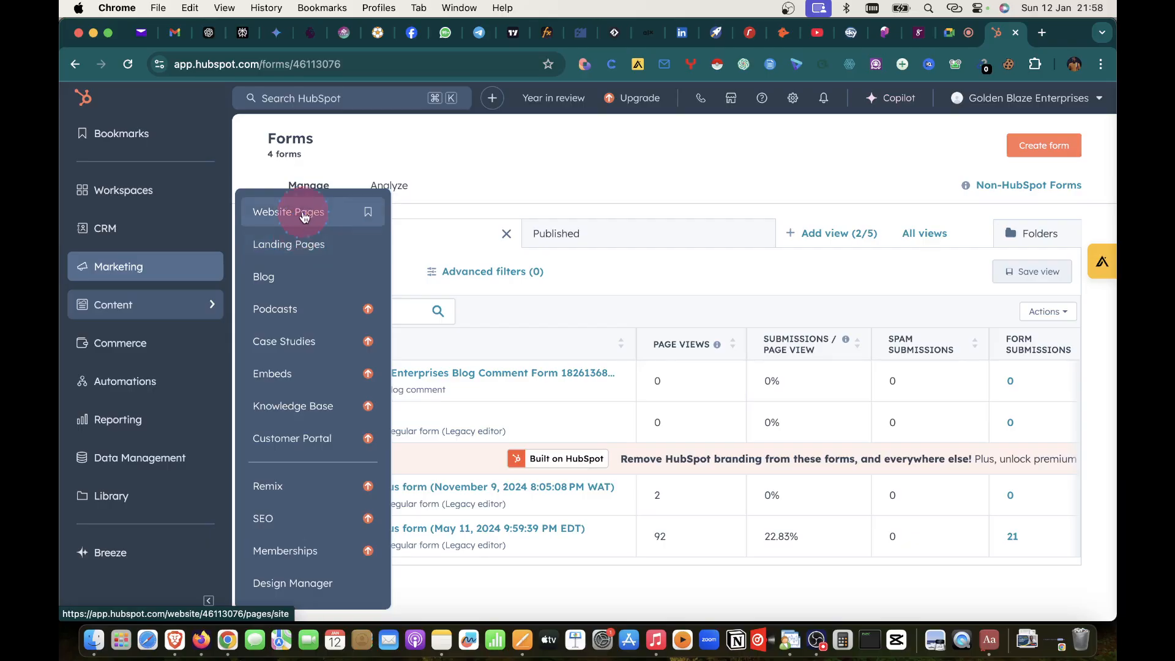
click(290, 242)
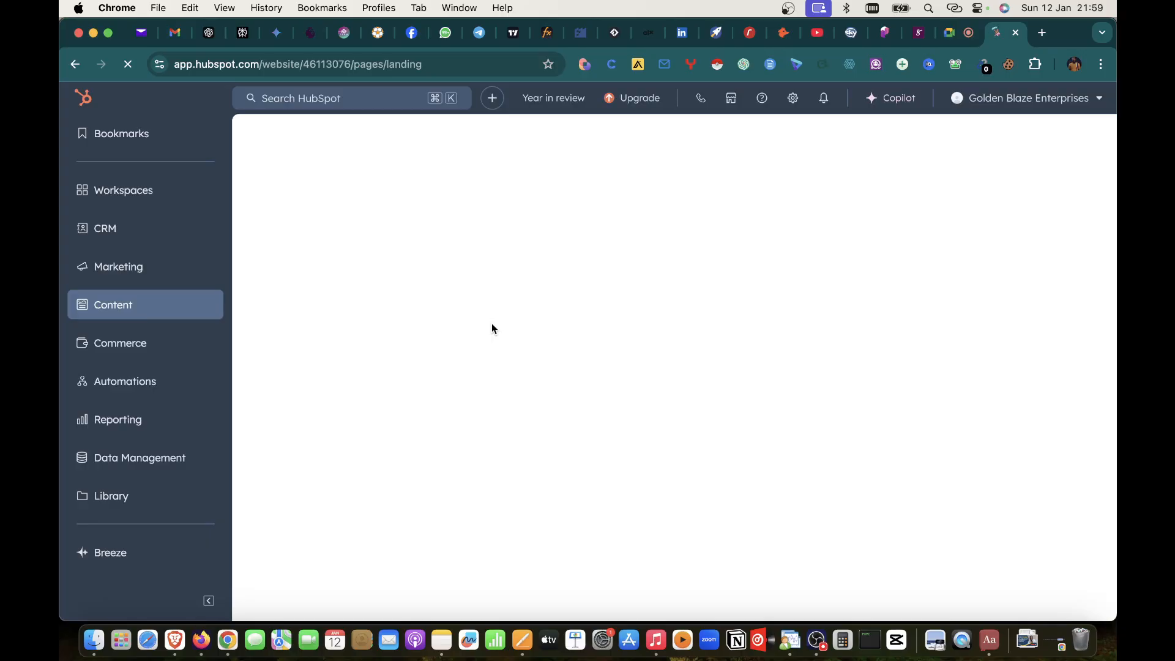
click(131, 309)
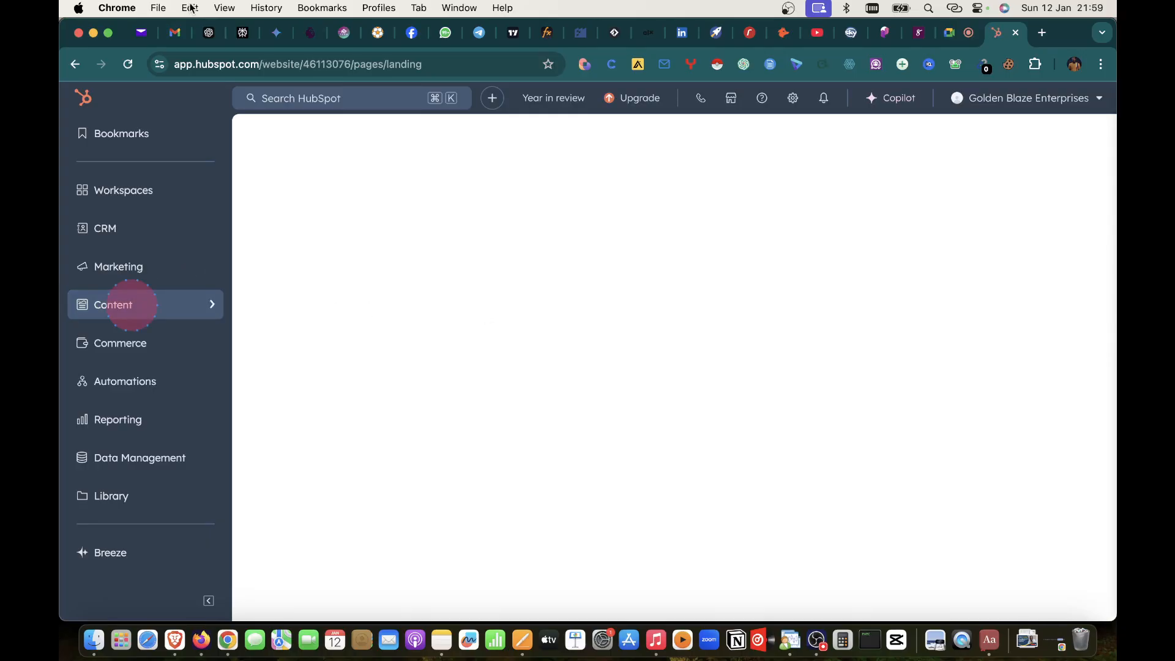
click(130, 65)
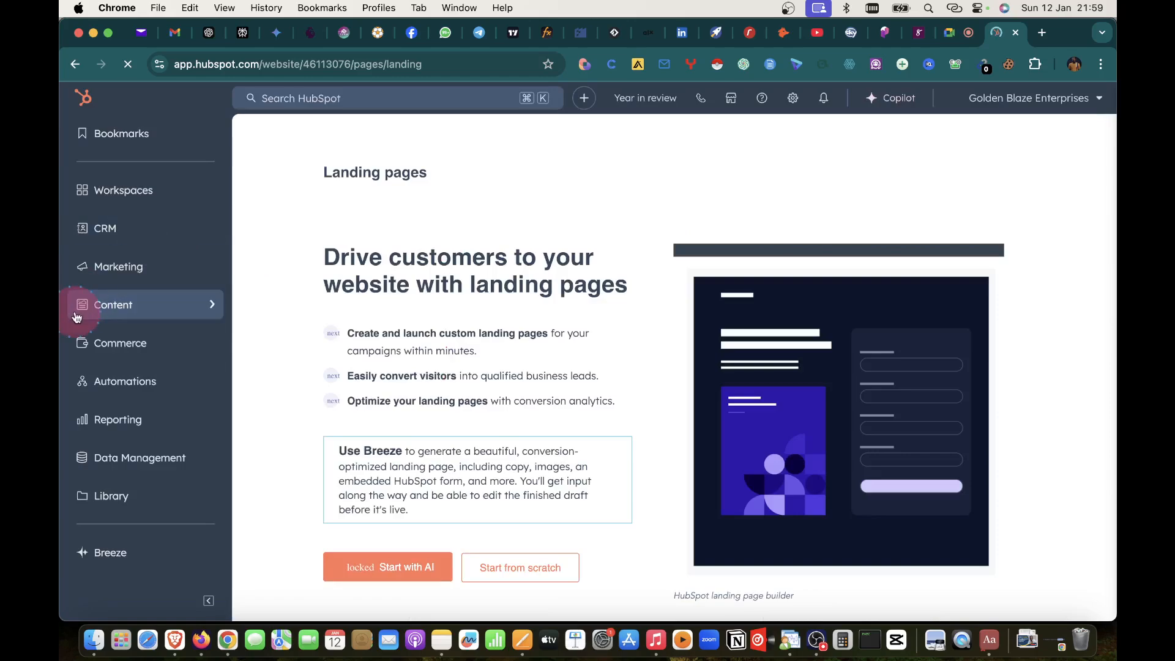
- Open the Website Pages list in the Content section and dismiss the "Click to edit" tip
click(118, 311)
click(294, 217)
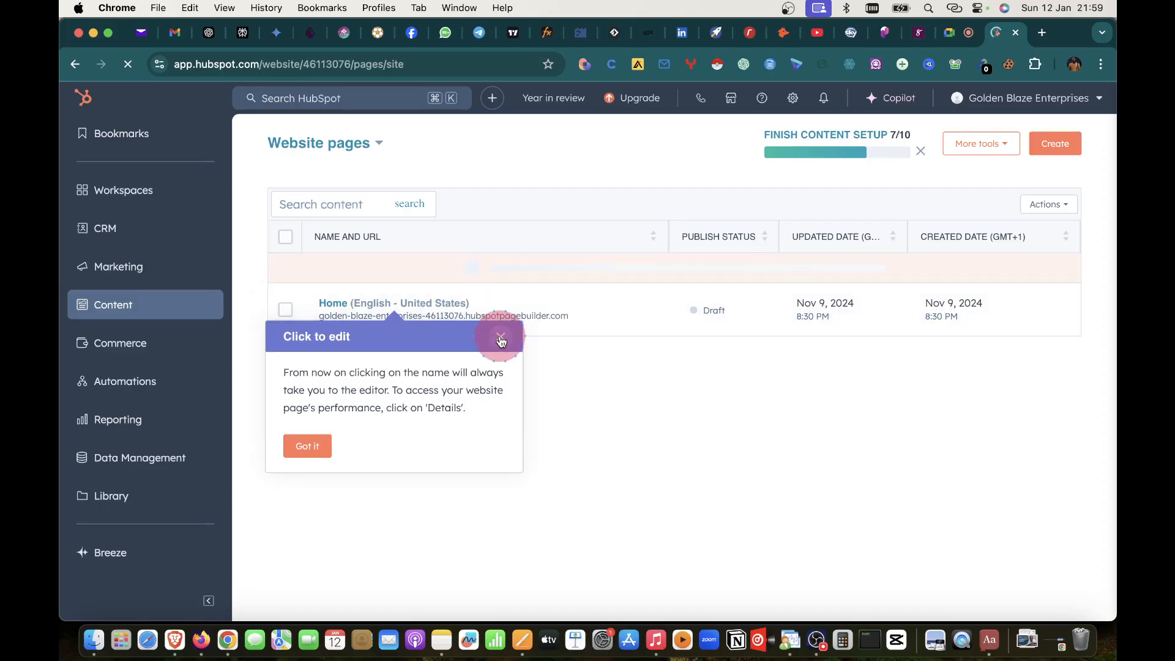
click(501, 339)
- Permanently delete the draft Home (English - United States) website page, verifying with "delete", and dismiss the notification
click(286, 349)
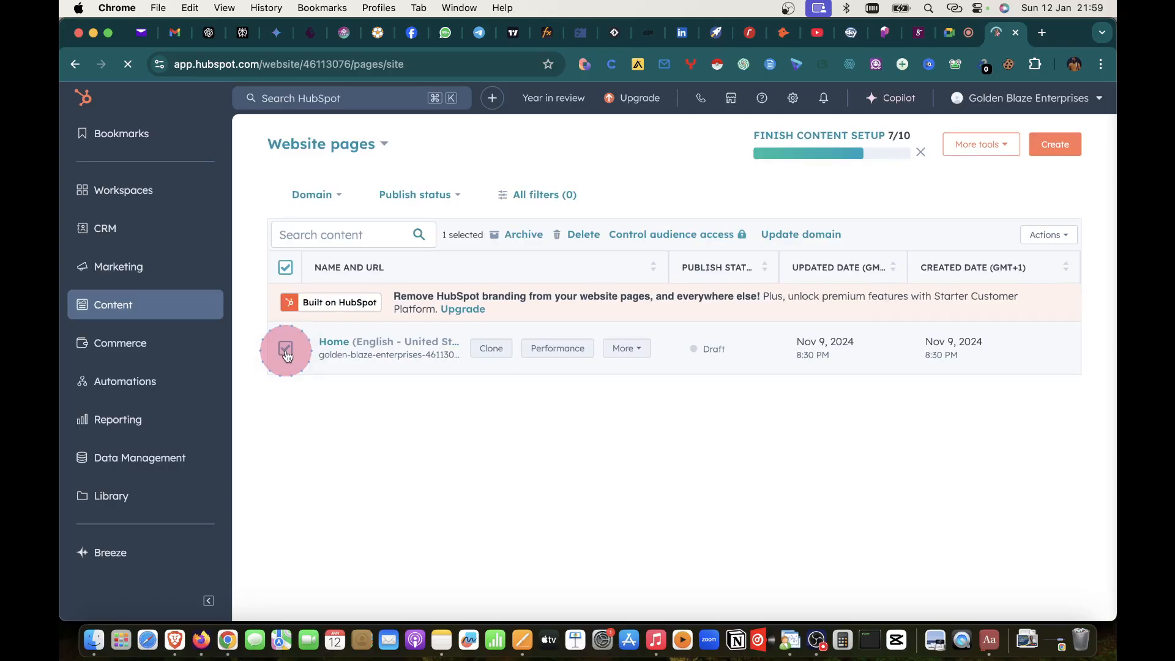
click(627, 349)
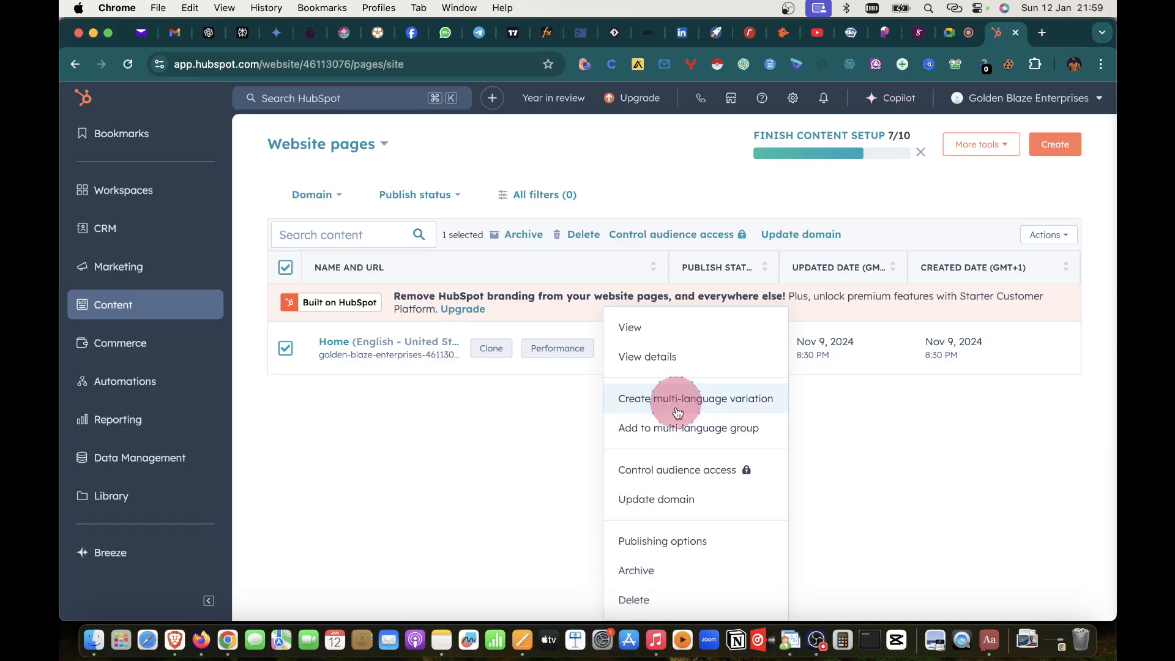
click(508, 429)
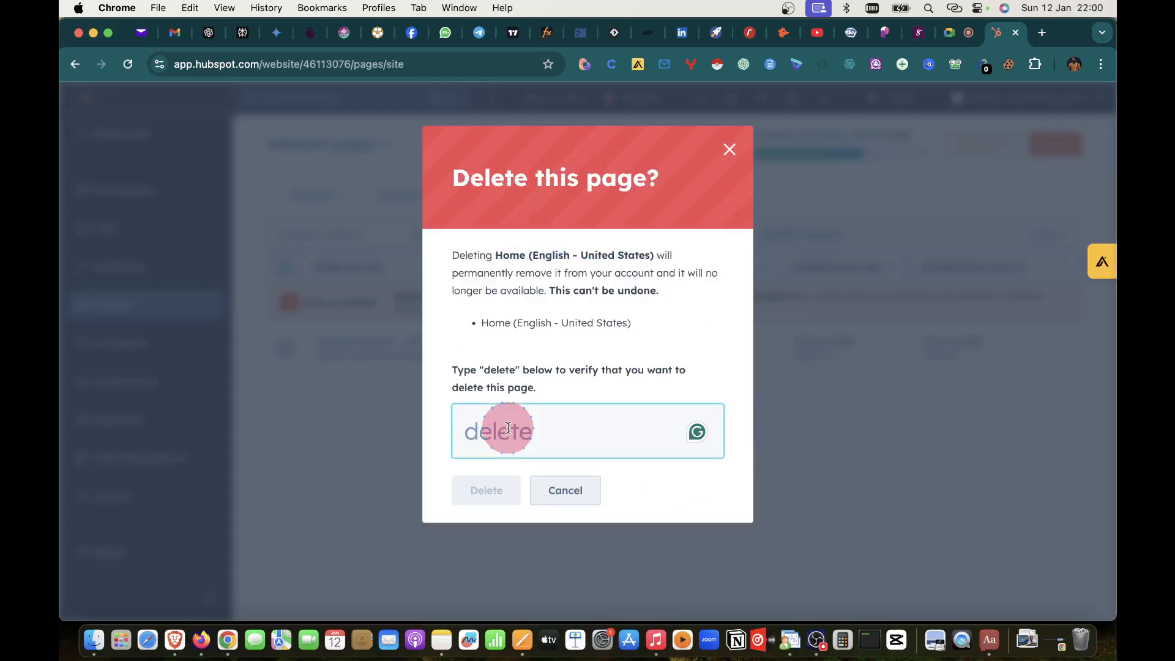
text(delete)
click(484, 490)
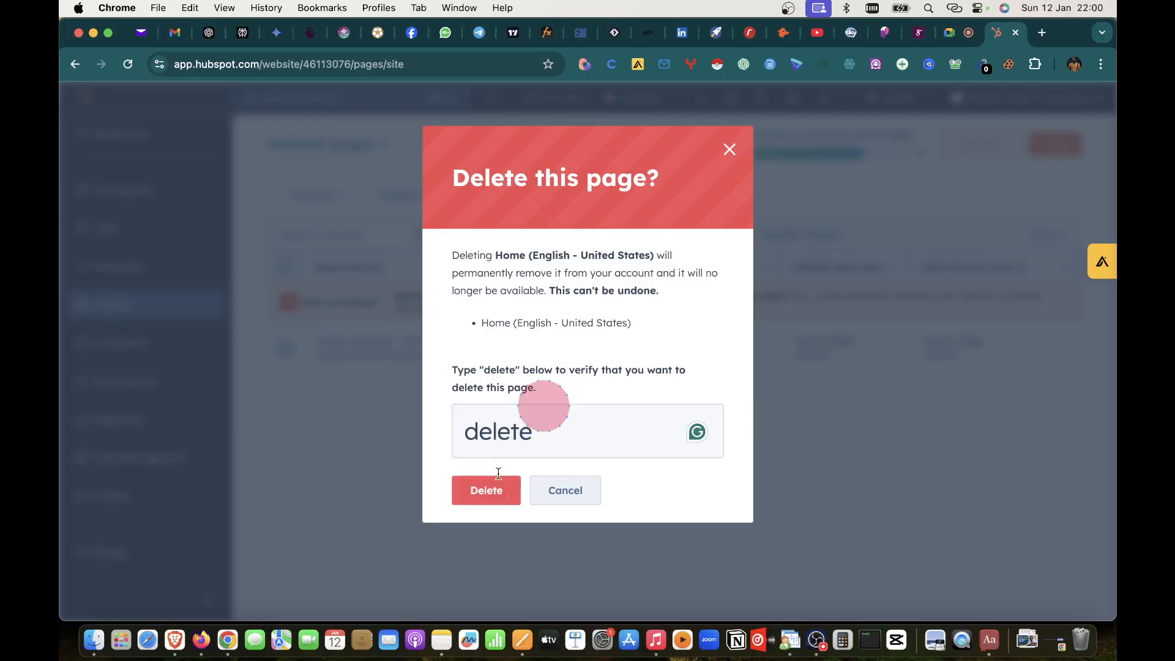
click(481, 490)
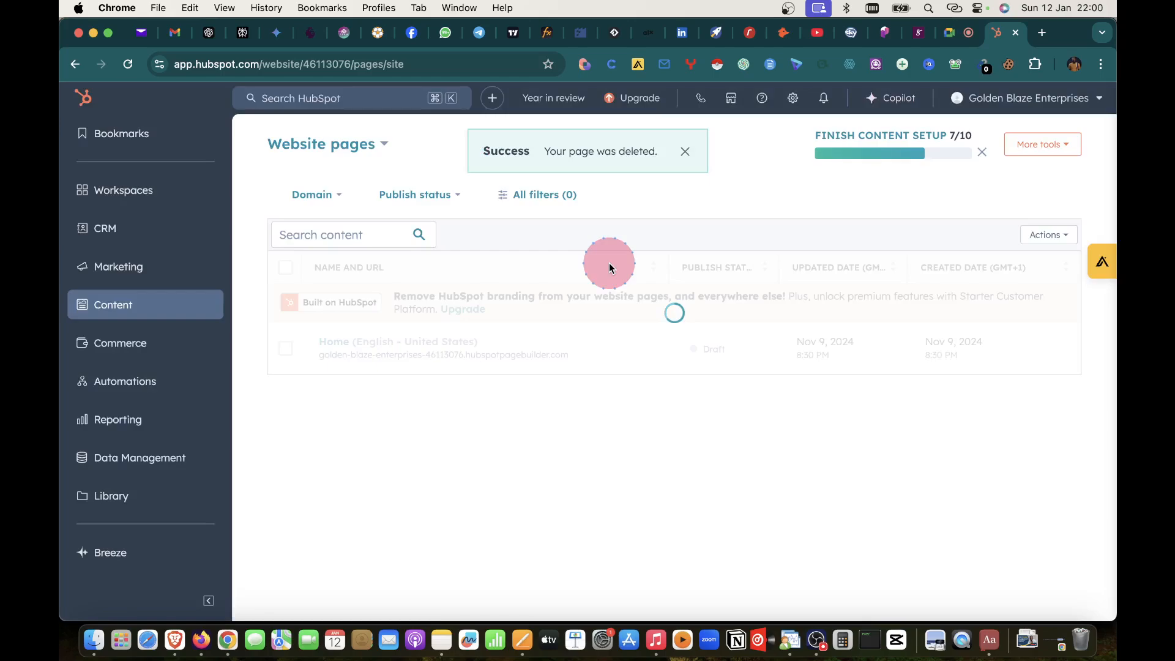
click(685, 152)
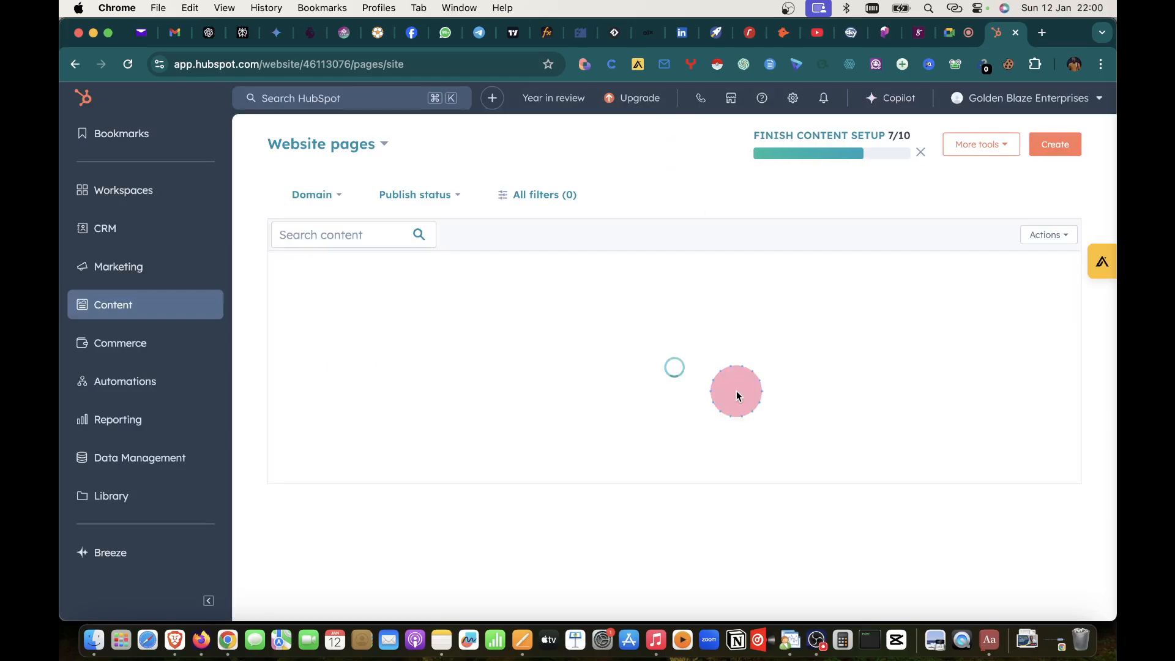
- Start creating a new website page and dismiss the "New theme selector" tip
click(1061, 147)
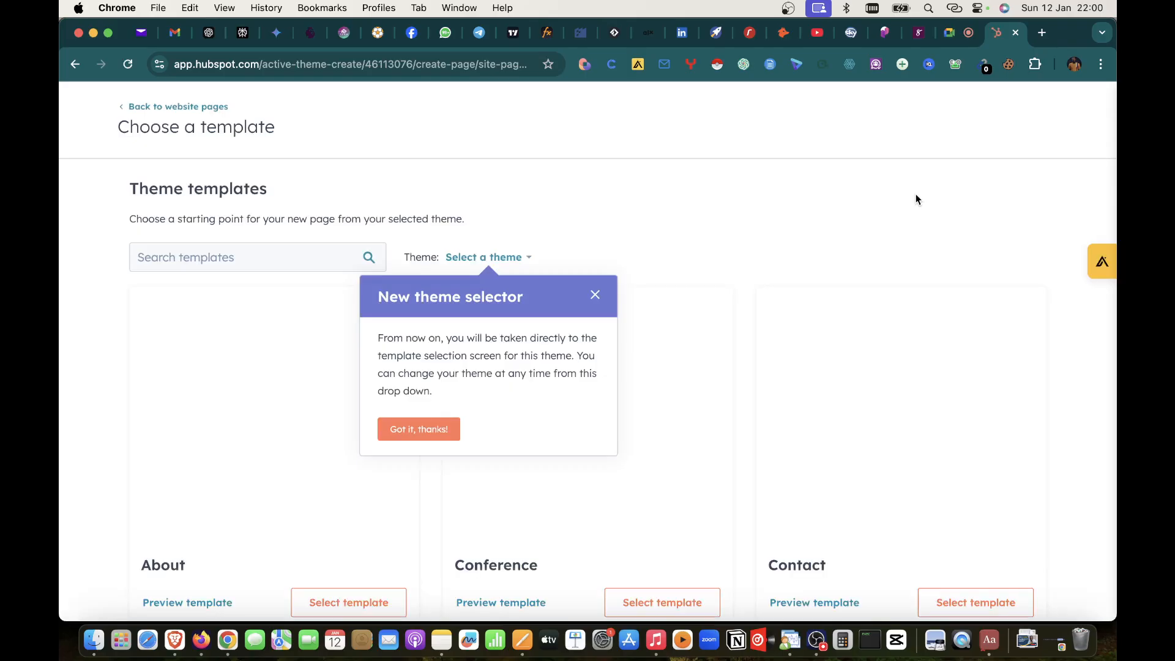
click(595, 296)
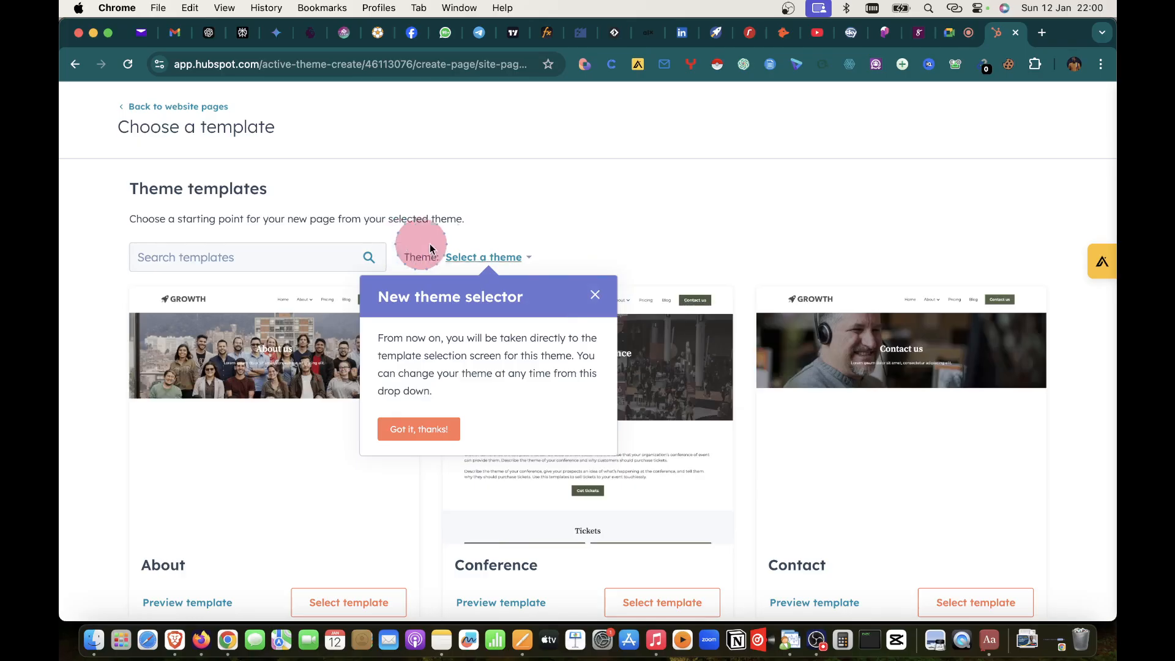
click(595, 295)
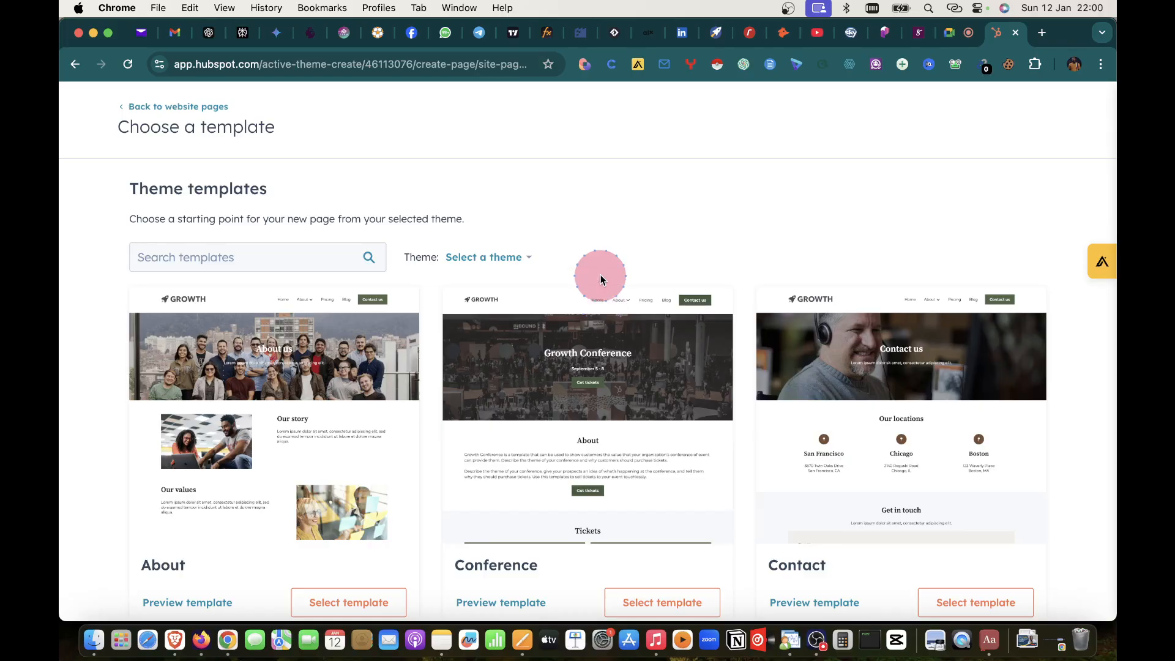
- Look through the available theme templates for the new page, from About to Paid consultation
scroll(599, 270, down, 3)
scroll(600, 270, up, 2)
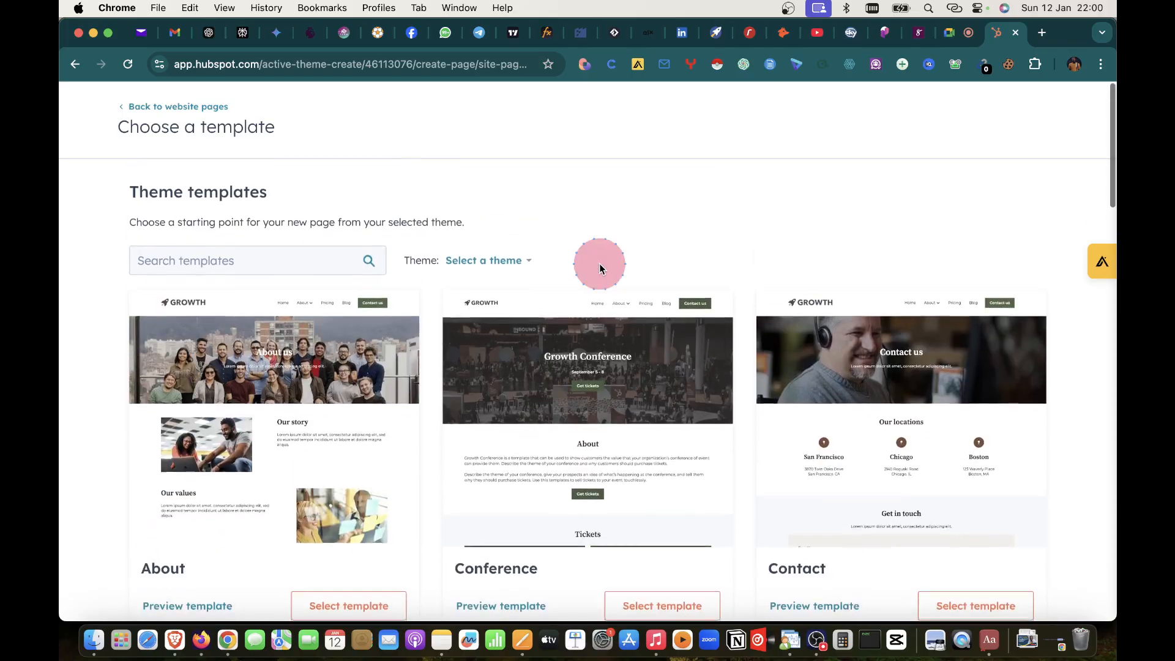
scroll(599, 269, down, 10)
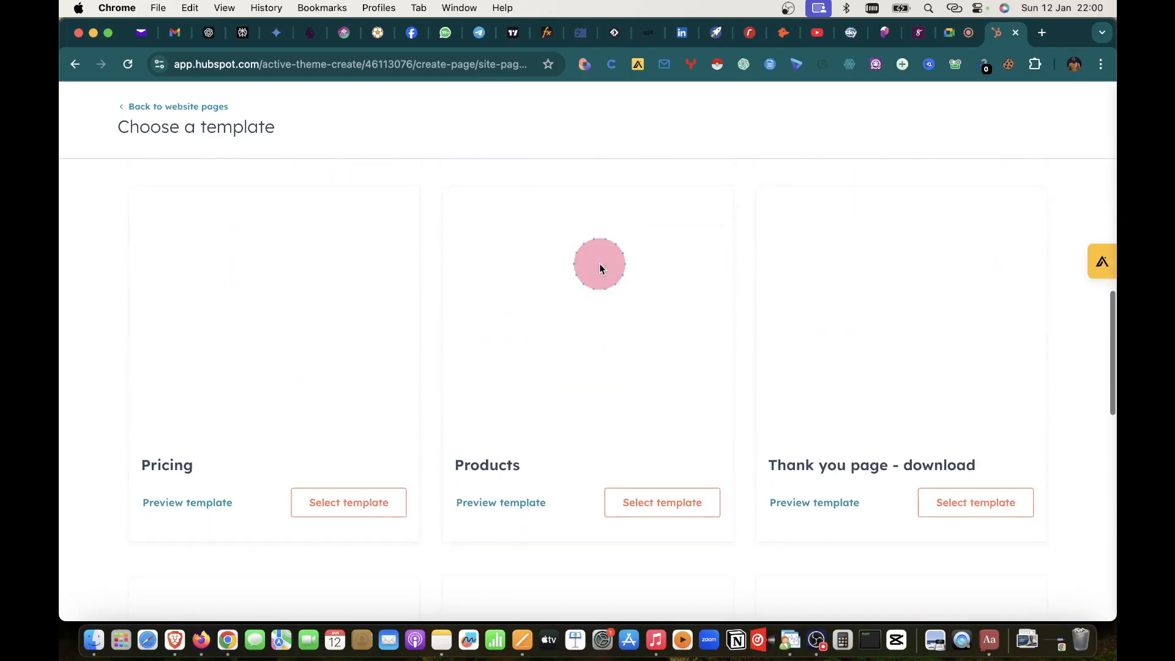
scroll(600, 270, up, 10)
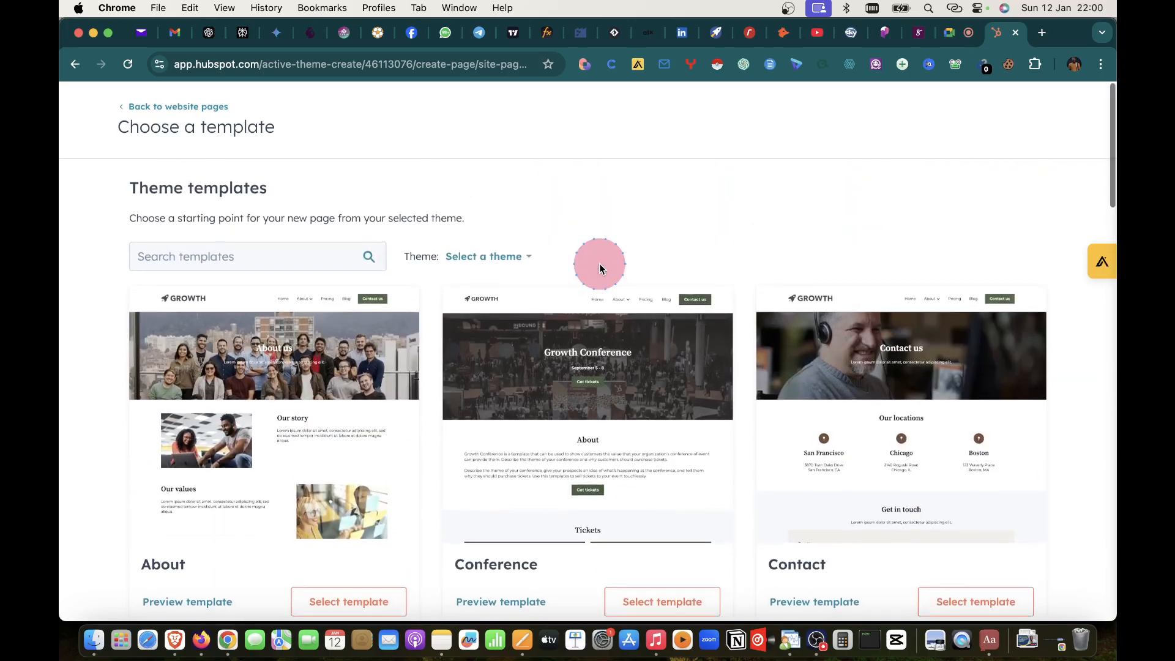
scroll(599, 270, down, 4)
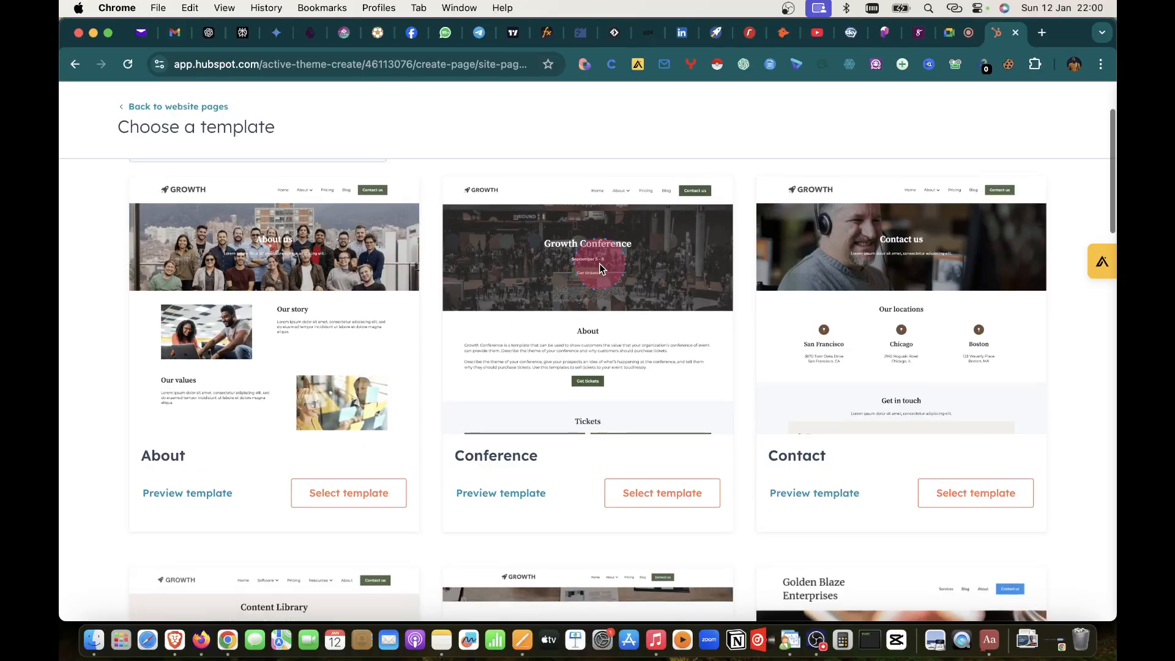
scroll(600, 270, down, 14)
scroll(599, 269, down, 2)
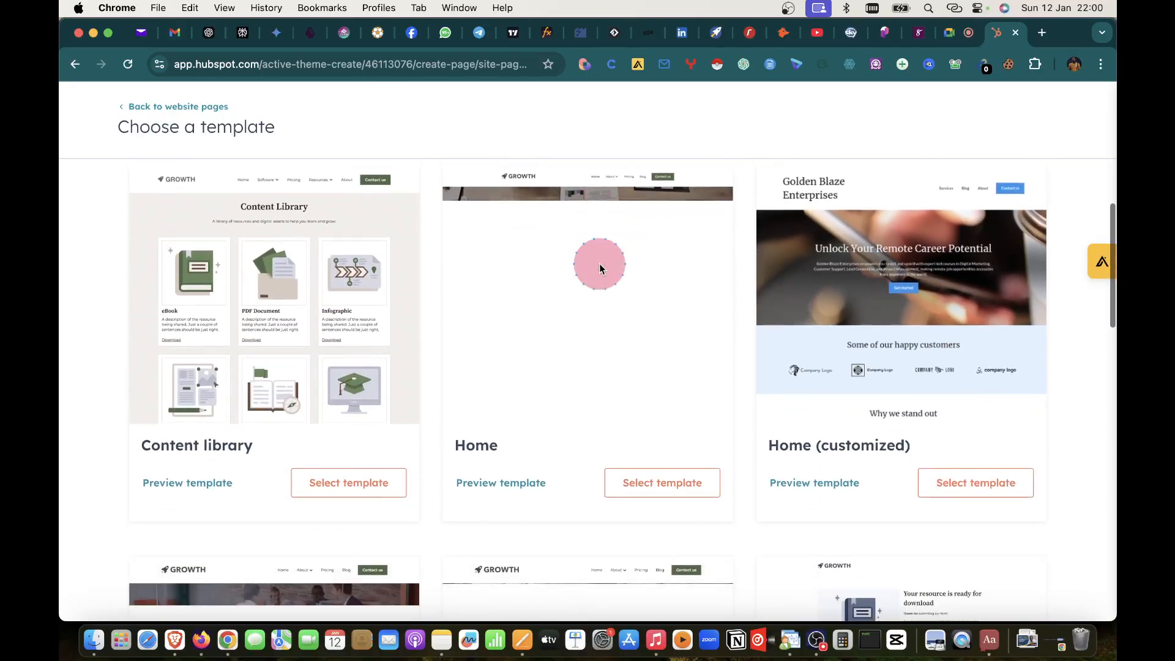
scroll(600, 268, down, 2)
scroll(600, 268, down, 10)
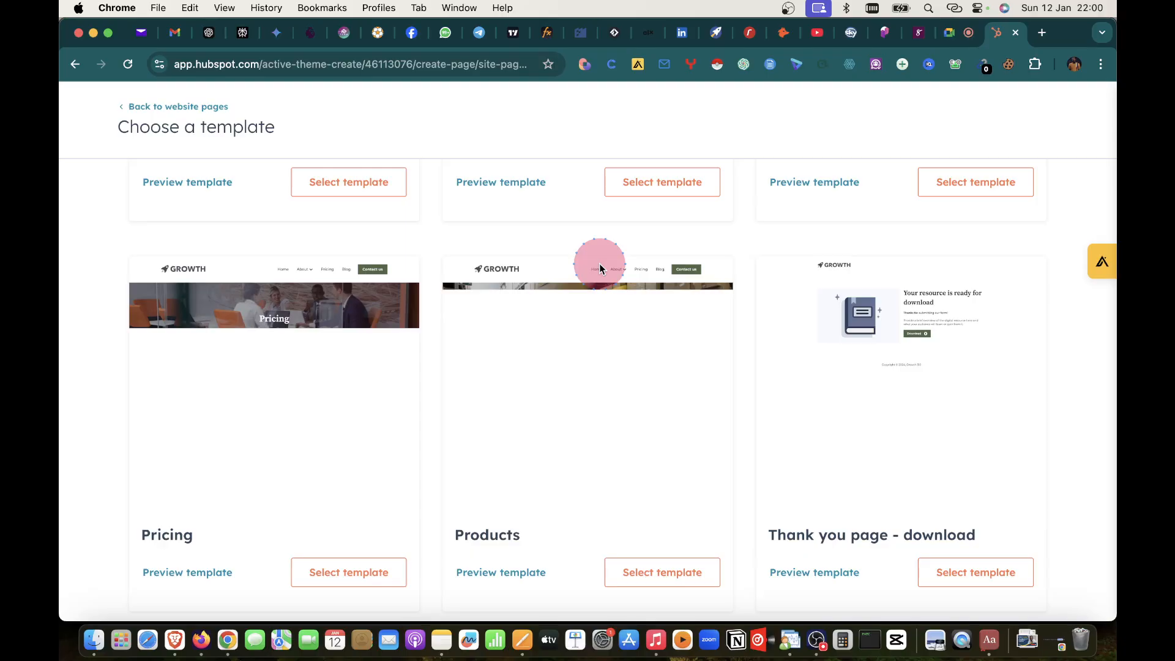
scroll(599, 268, down, 20)
scroll(599, 268, up, 12)
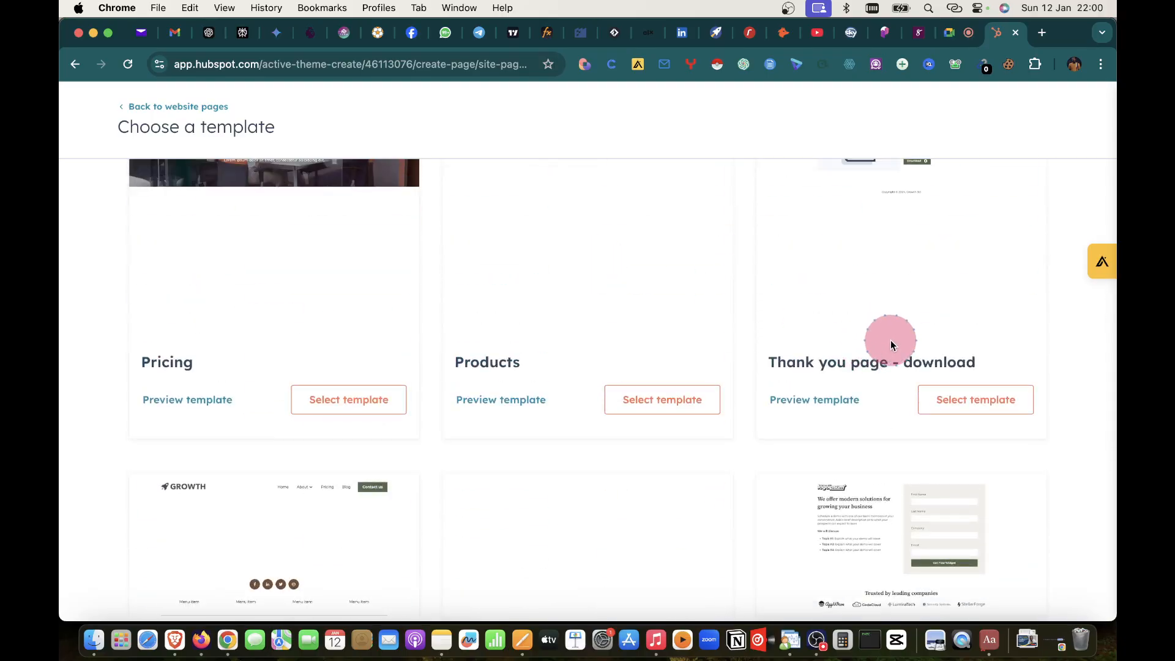
scroll(602, 333, down, 2)
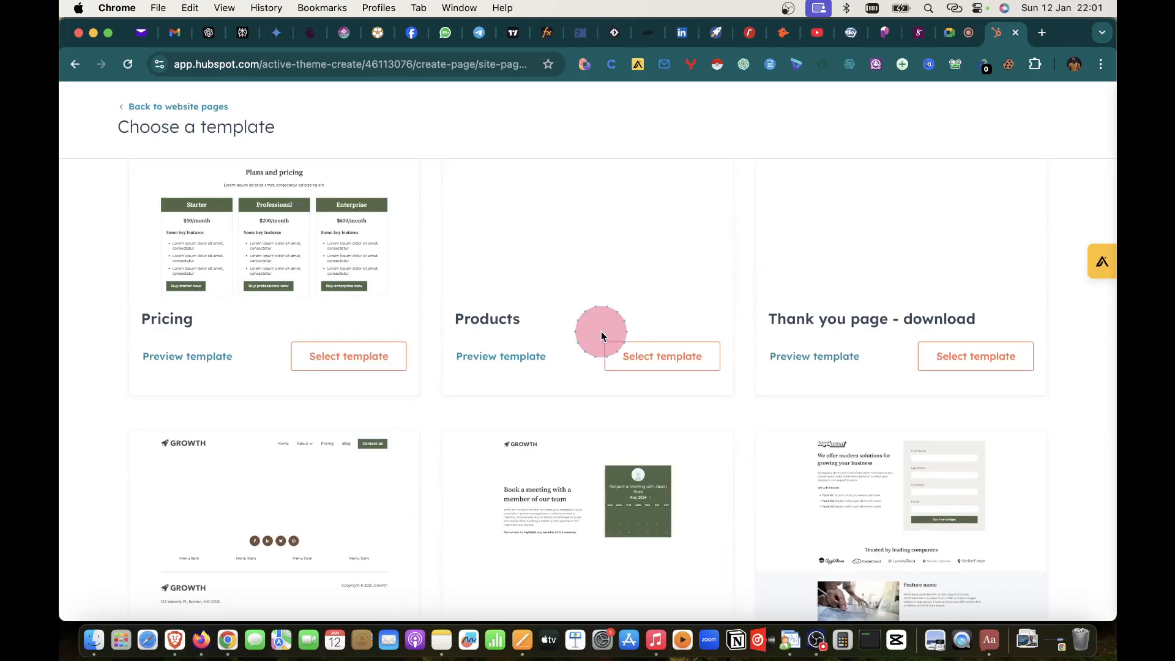
scroll(525, 302, down, 3)
scroll(524, 302, down, 10)
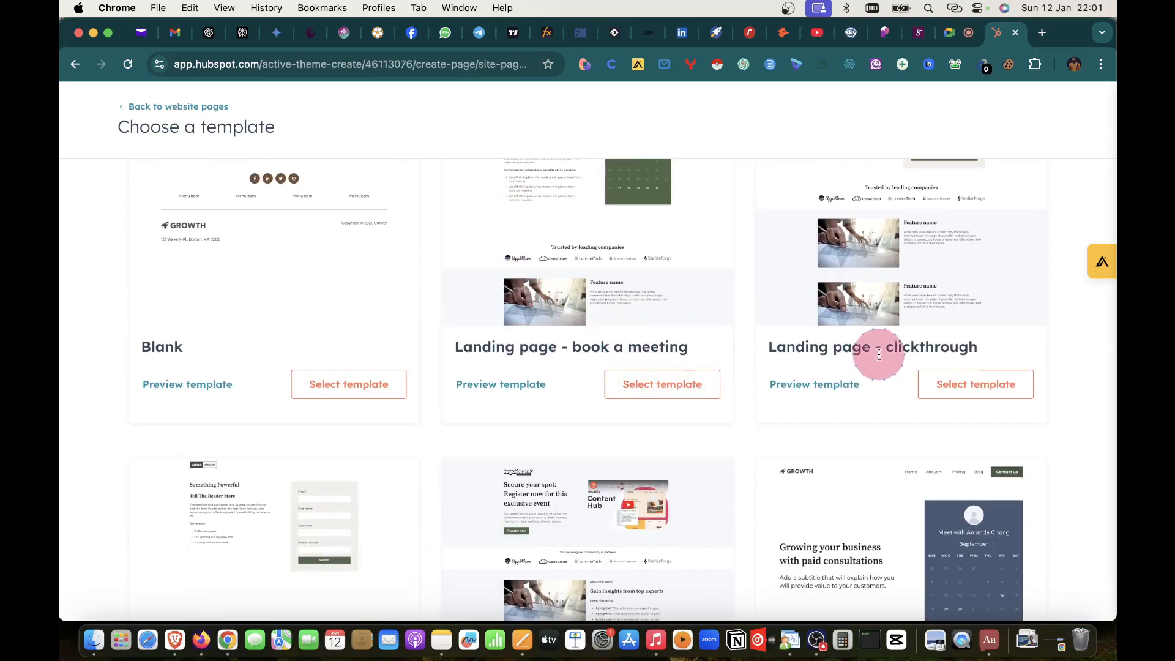
scroll(709, 434, down, 9)
scroll(709, 437, down, 4)
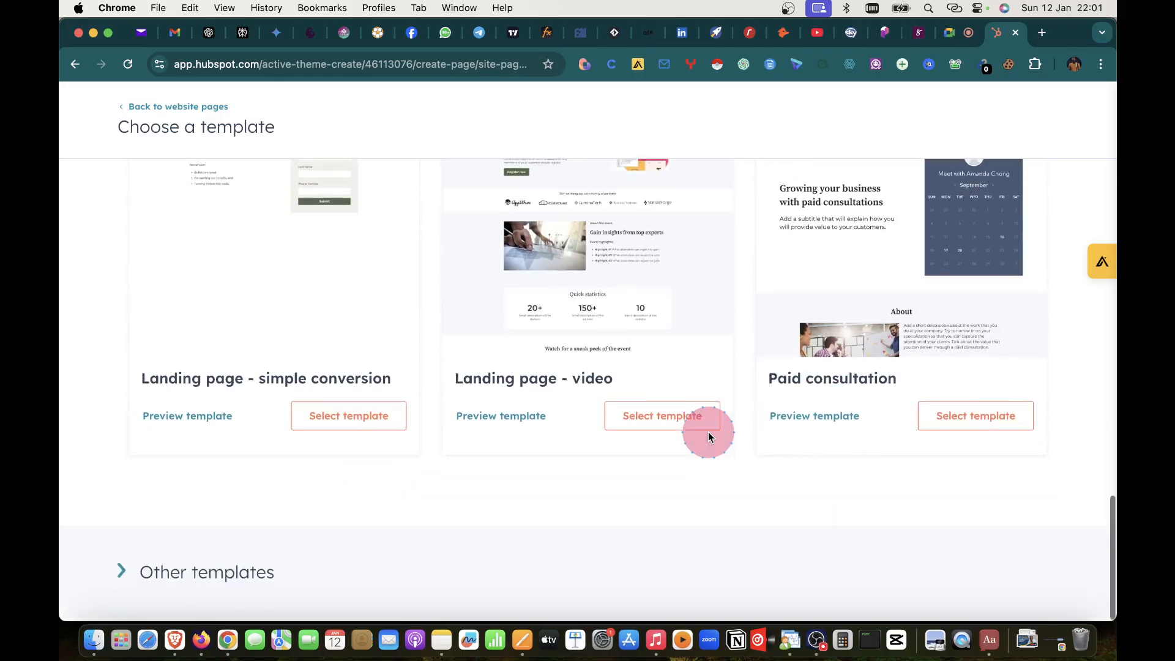
scroll(708, 437, up, 20)
scroll(349, 404, down, 12)
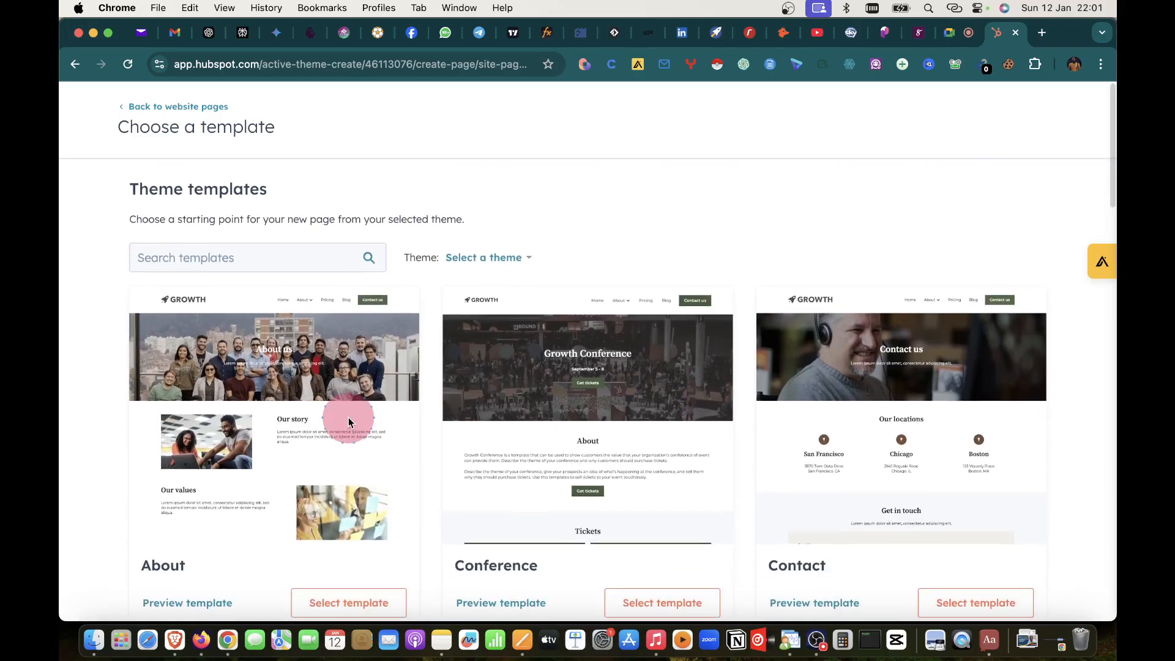
scroll(346, 404, down, 5)
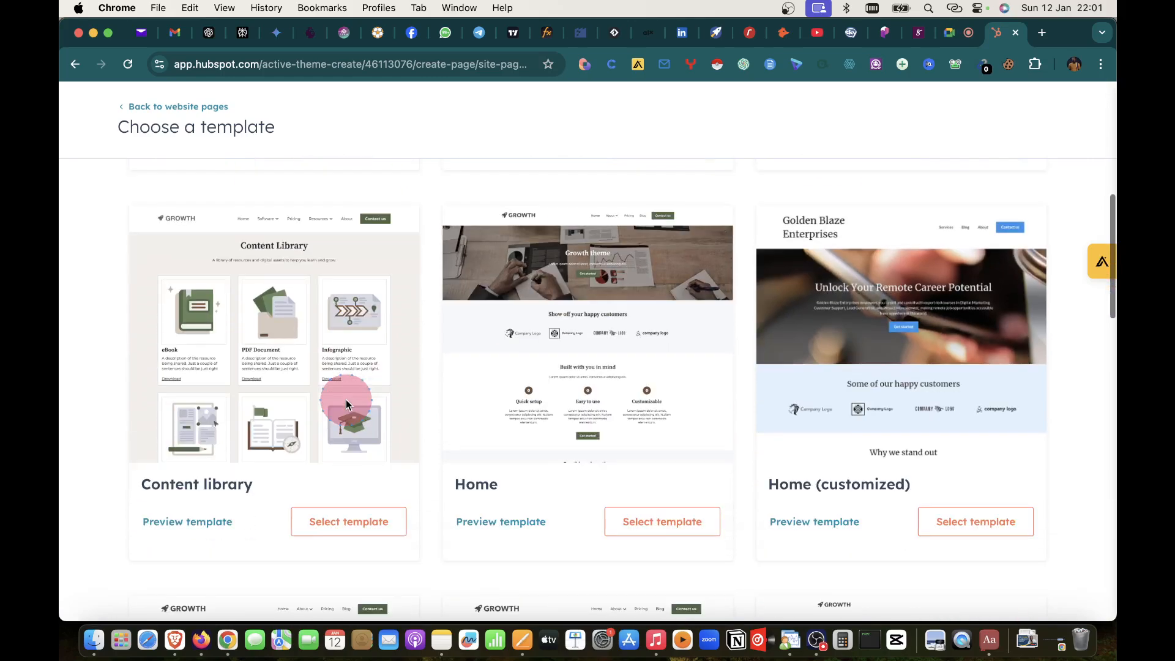
scroll(346, 404, down, 10)
scroll(346, 404, down, 14)
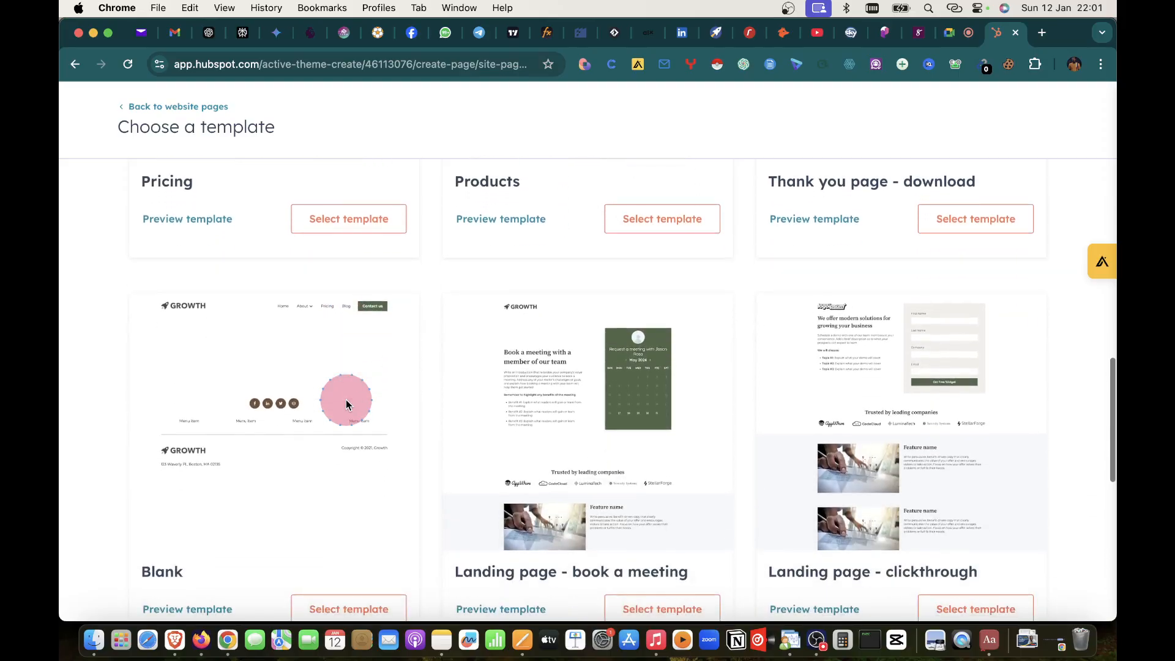
scroll(345, 404, down, 13)
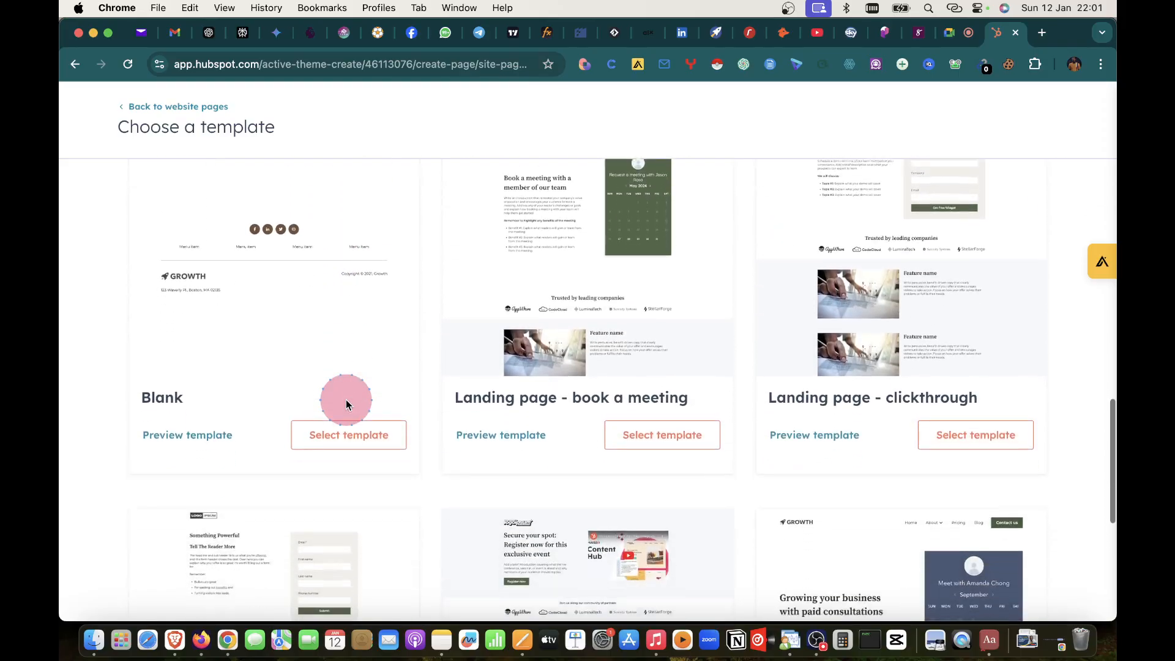
scroll(346, 404, down, 7)
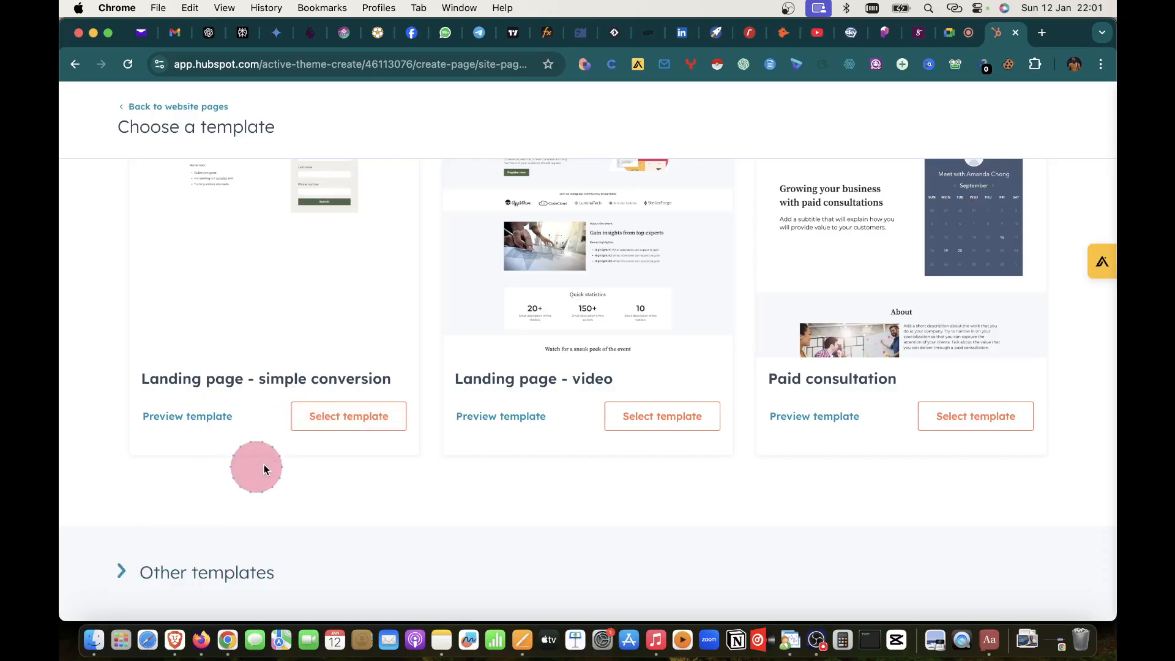
- Try the "Landing page - clickthrough" template as the starting point for the new page
scroll(349, 428, up, 3)
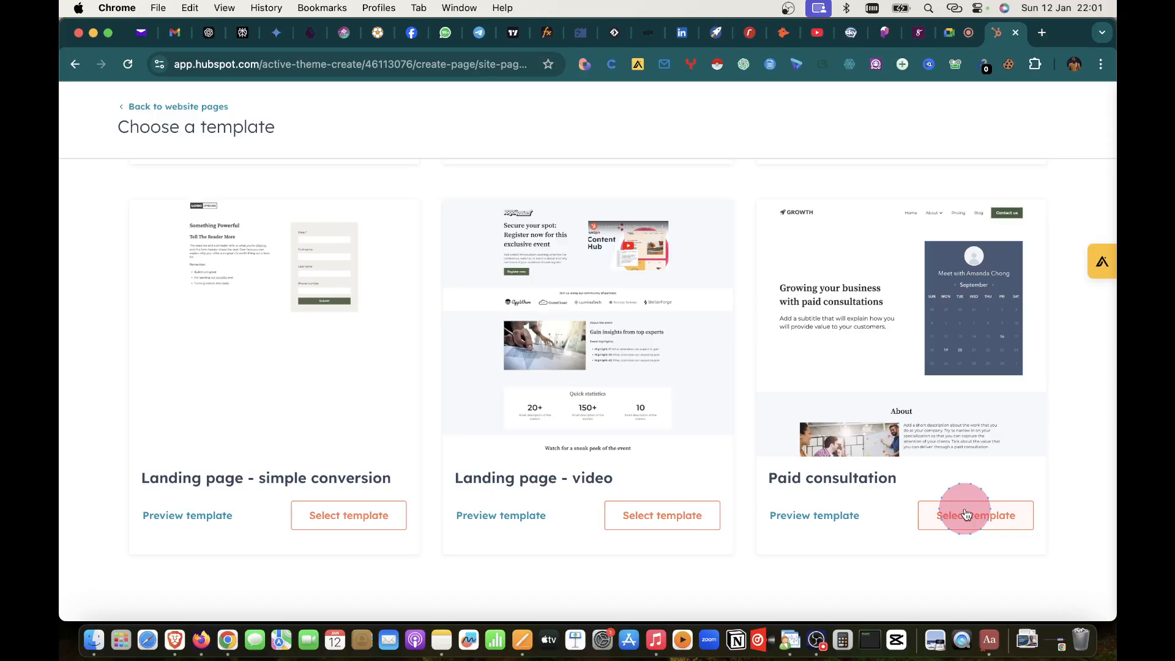
scroll(955, 387, up, 6)
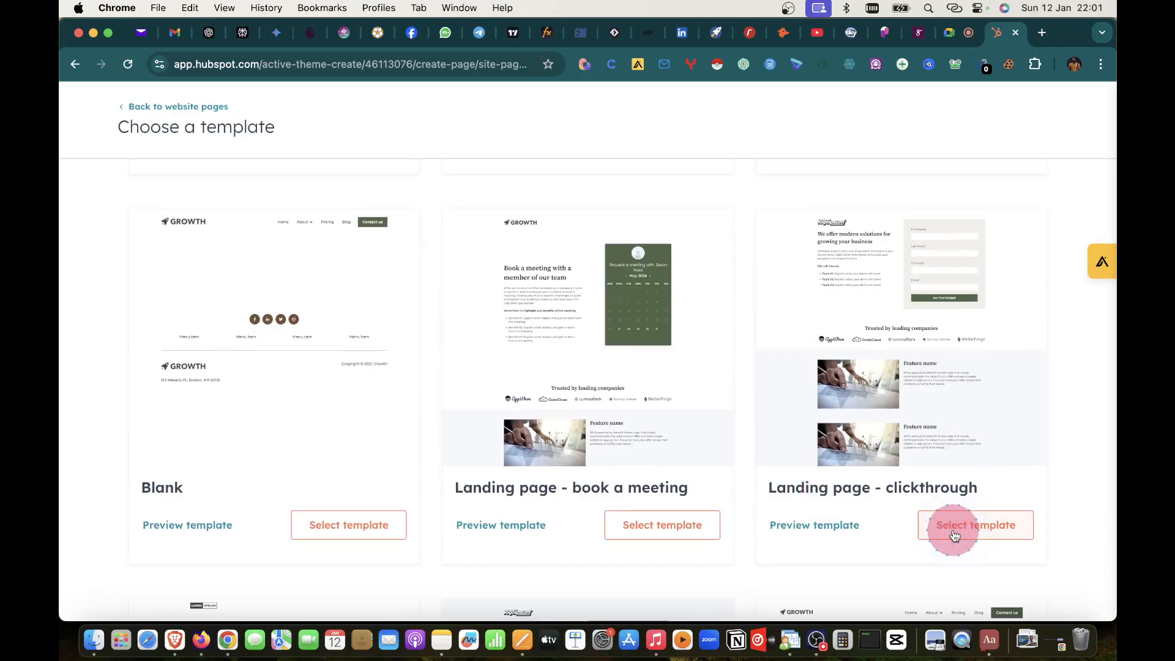
click(955, 535)
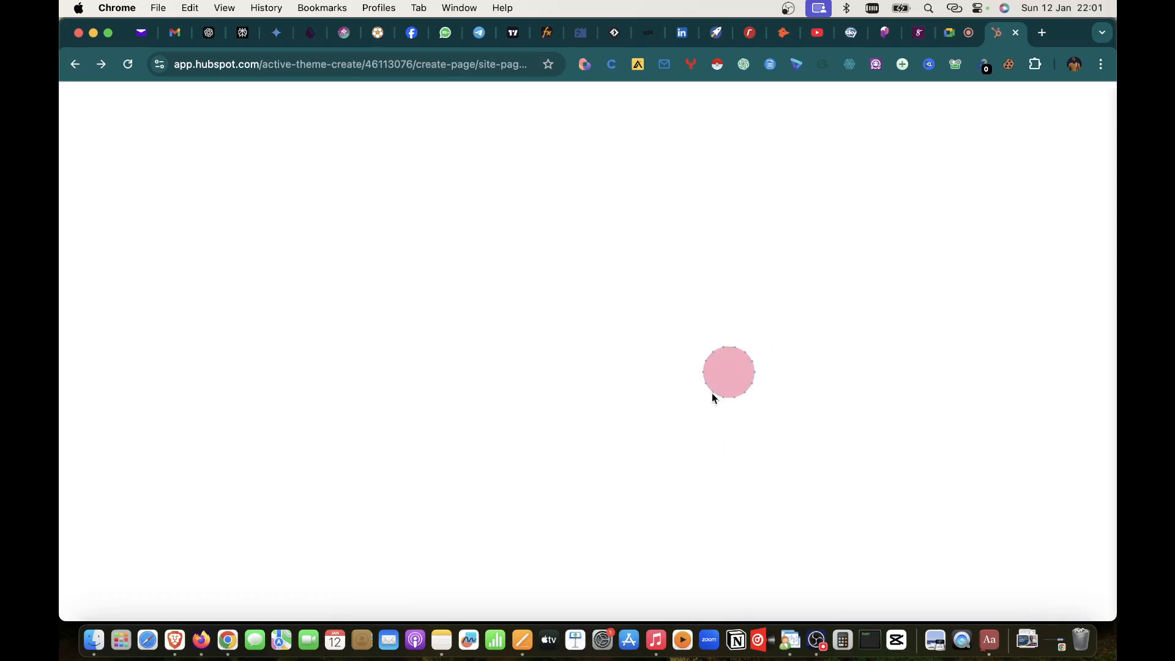
- Find the "Home (customized)" theme template and open its preview to examine the page design
scroll(743, 368, down, 10)
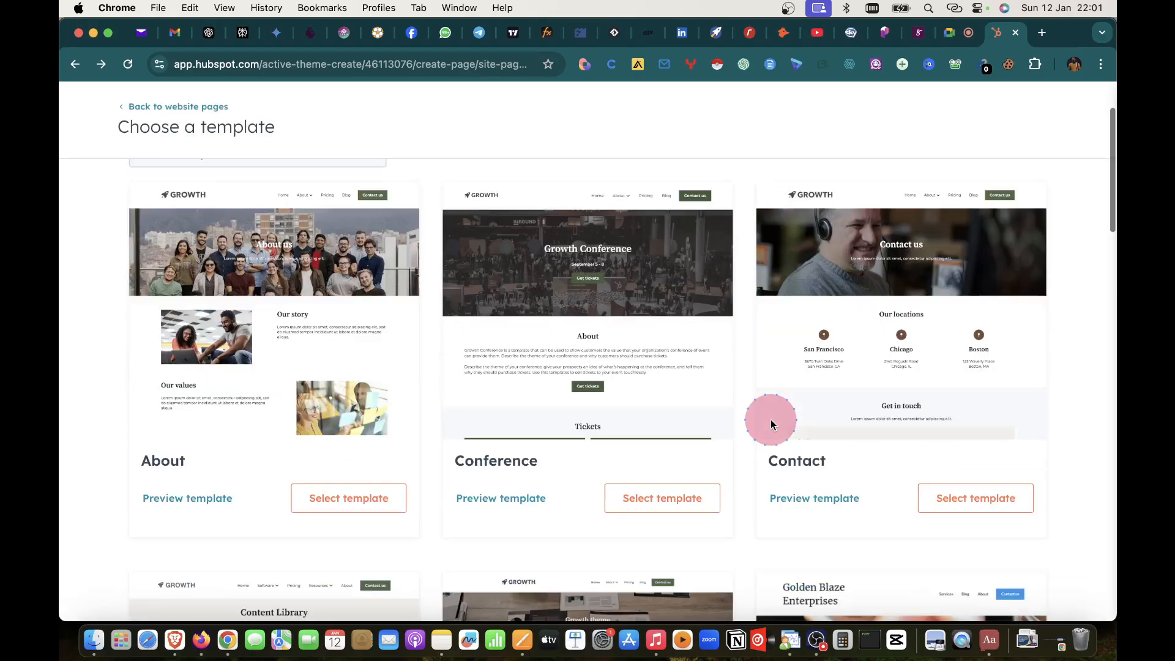
scroll(770, 423, up, 5)
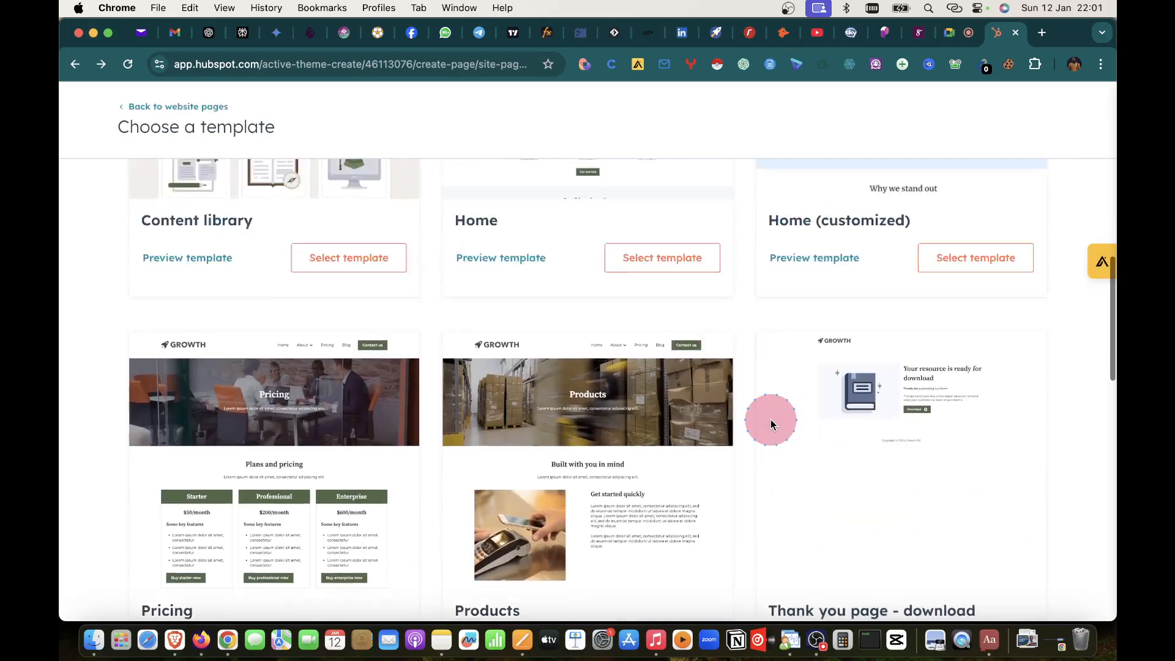
scroll(770, 420, down, 15)
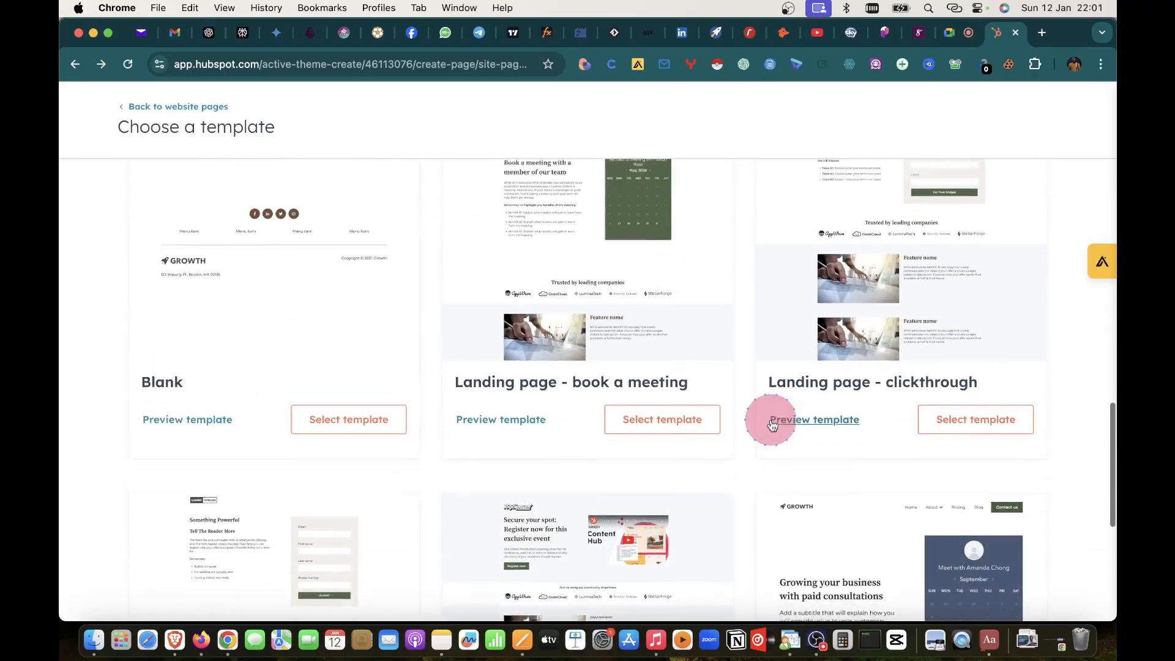
scroll(770, 420, up, 9)
scroll(770, 420, up, 7)
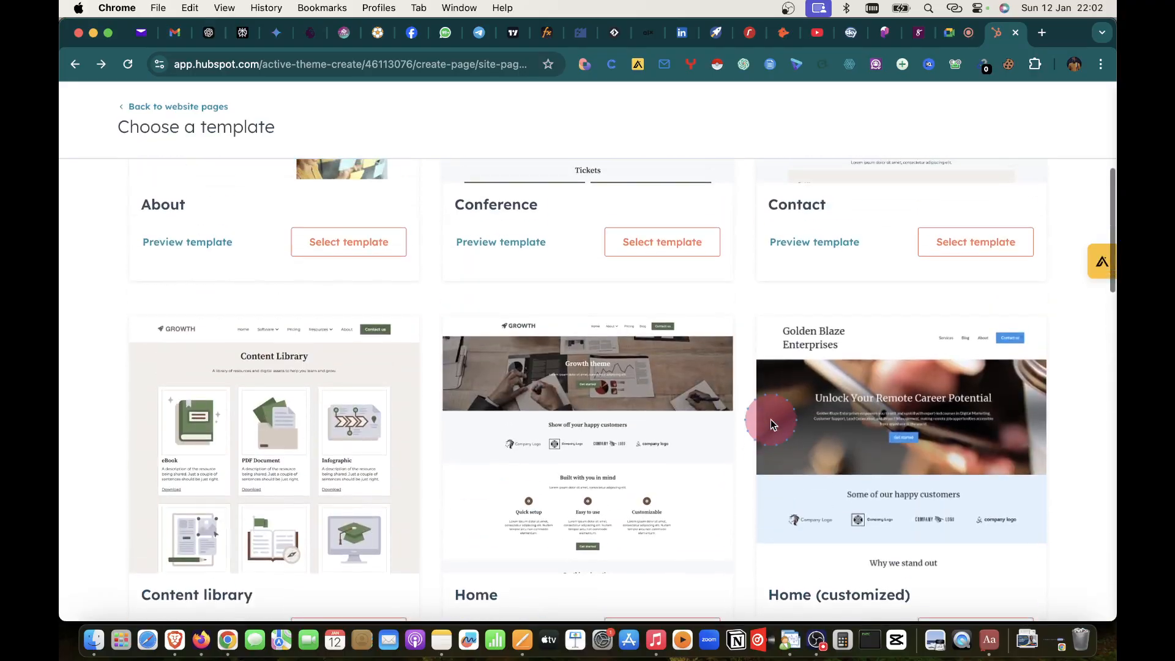
scroll(771, 422, down, 3)
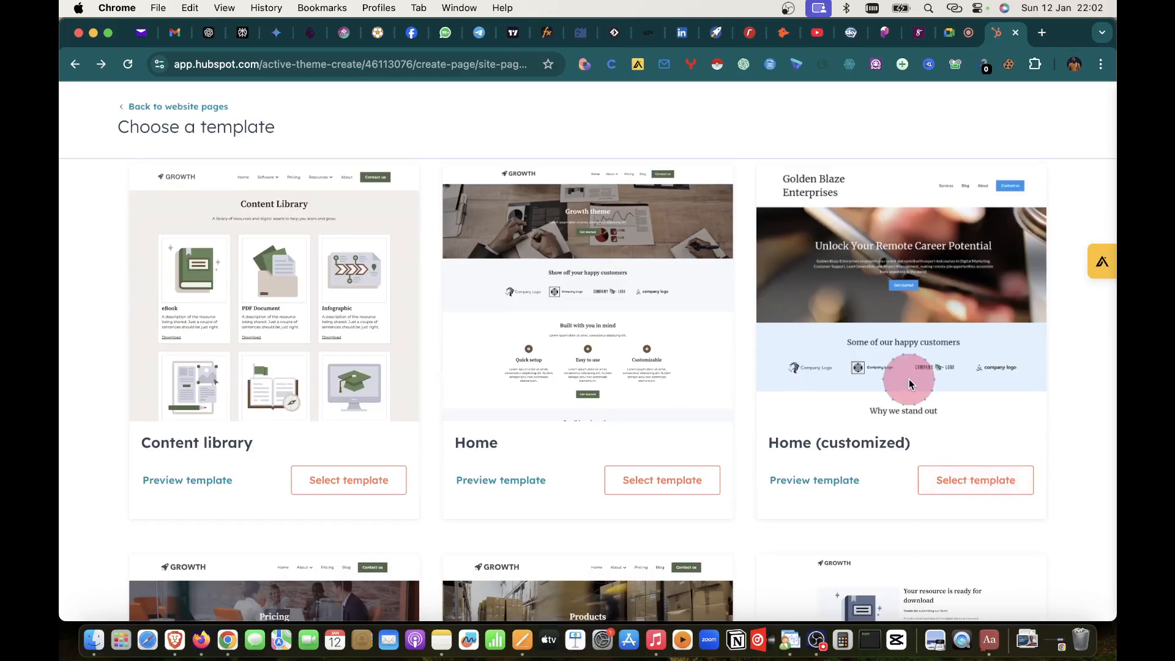
scroll(909, 384, down, 1)
scroll(910, 382, down, 3)
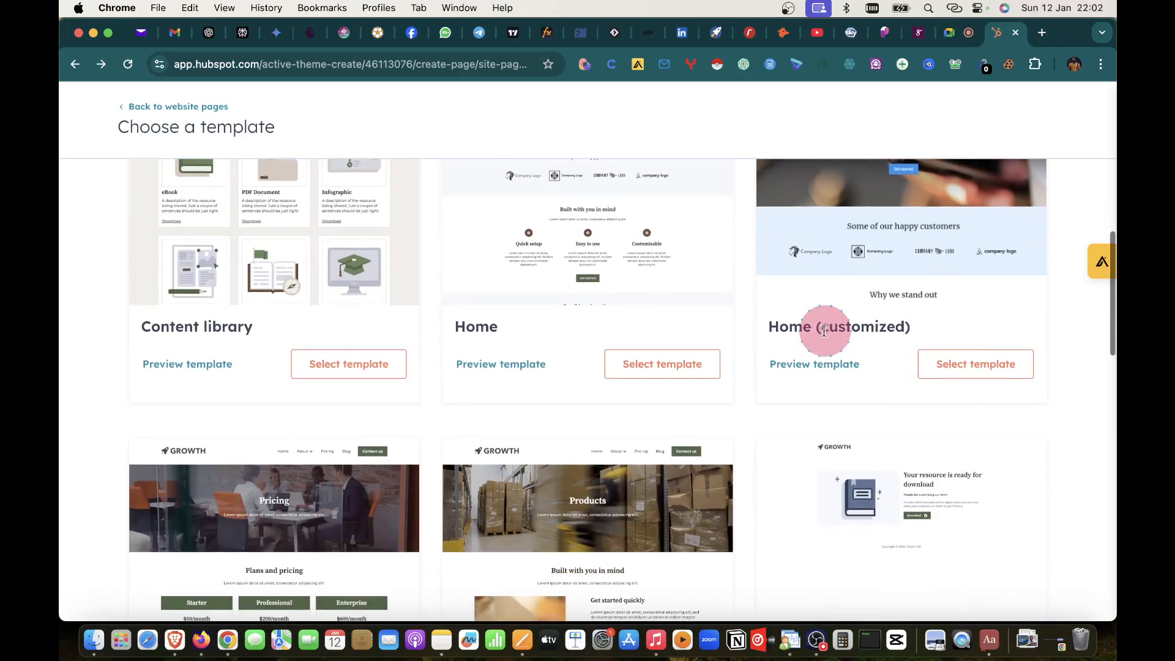
click(808, 366)
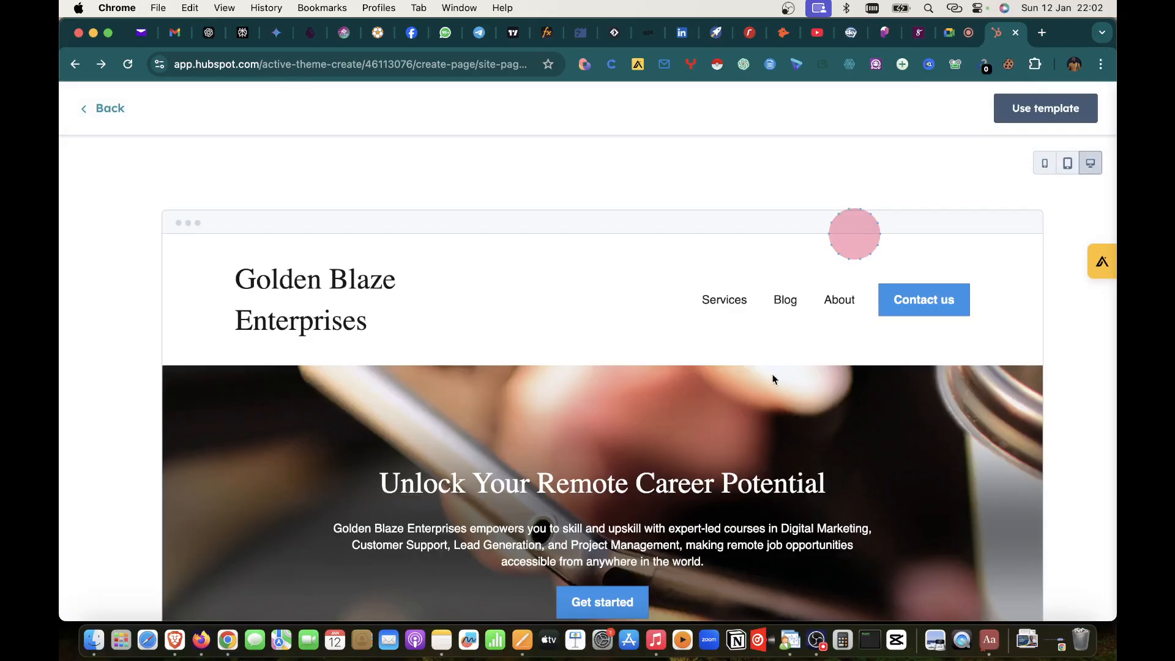
scroll(761, 414, down, 1)
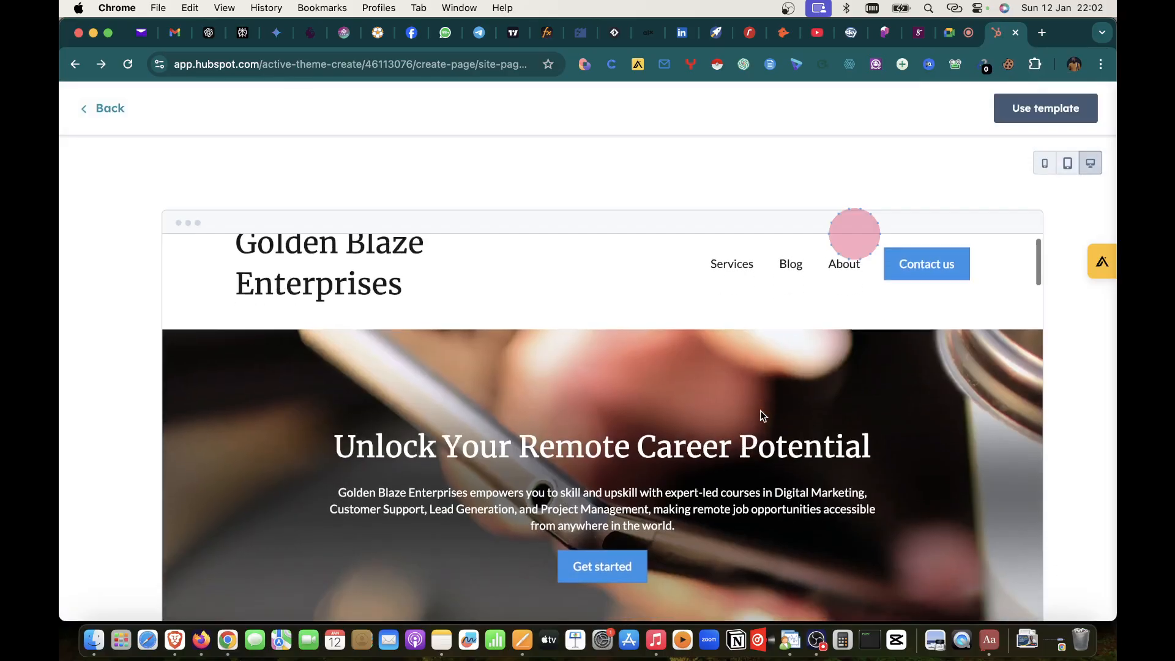
- Examine the sections of the "Home (customized)" template preview and use that template for the new page
scroll(761, 411, down, 8)
scroll(760, 410, down, 8)
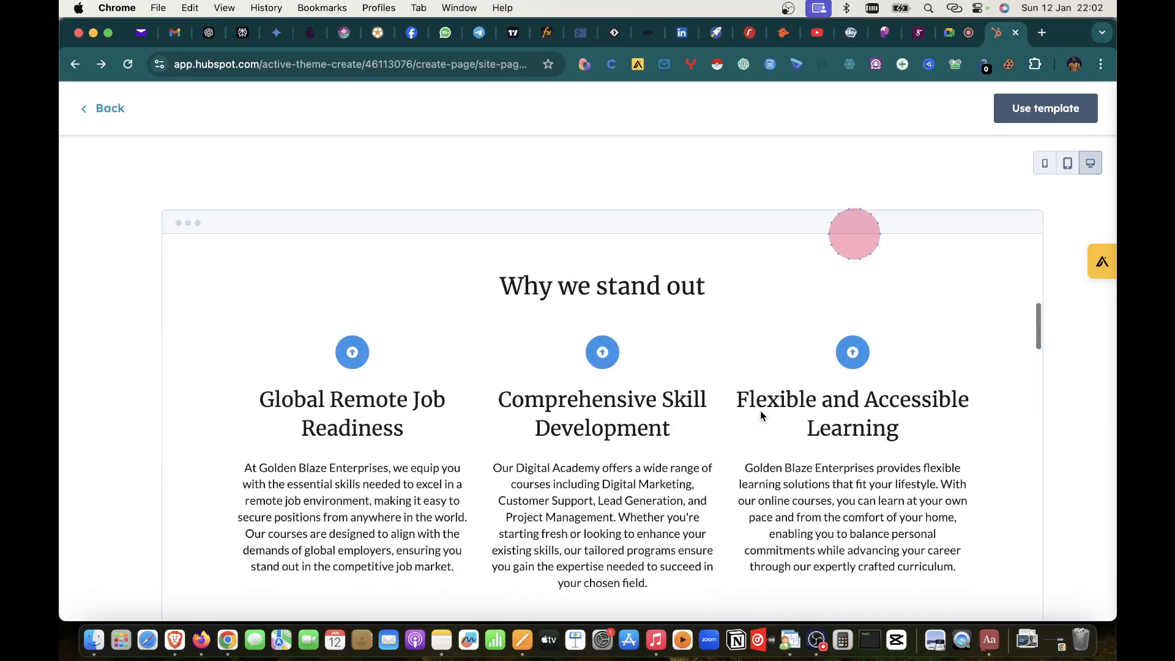
scroll(761, 398, up, 15)
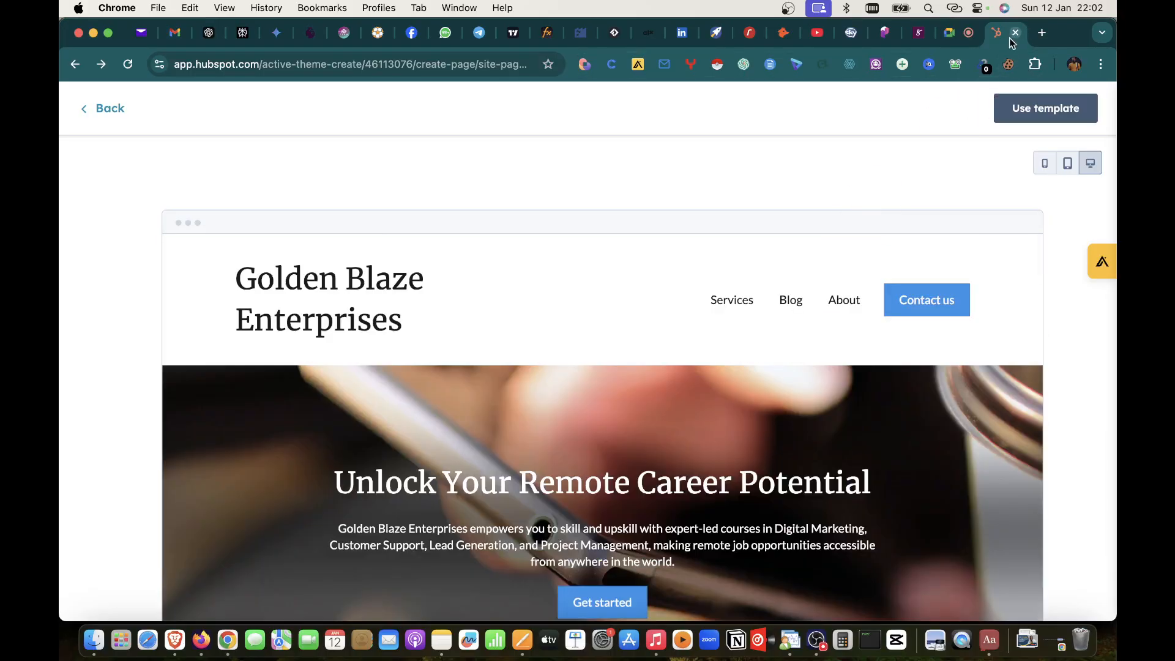
click(1027, 108)
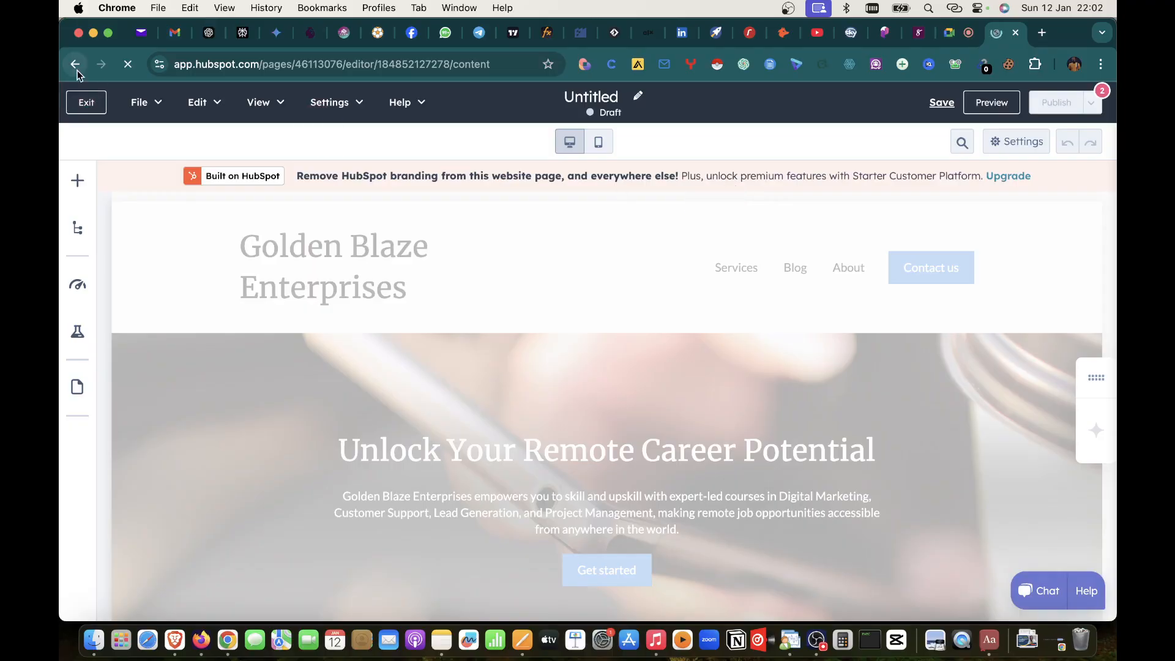
- Leave the page editor and permanently delete both untitled draft website pages, entering "delete" to verify
click(88, 110)
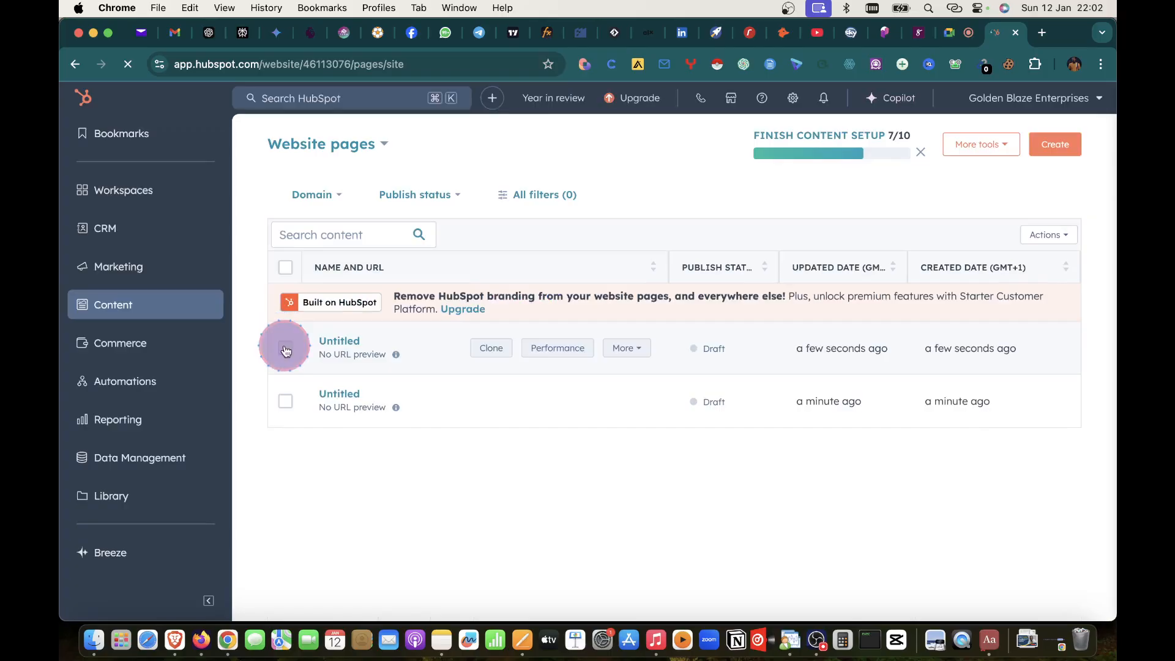
click(632, 402)
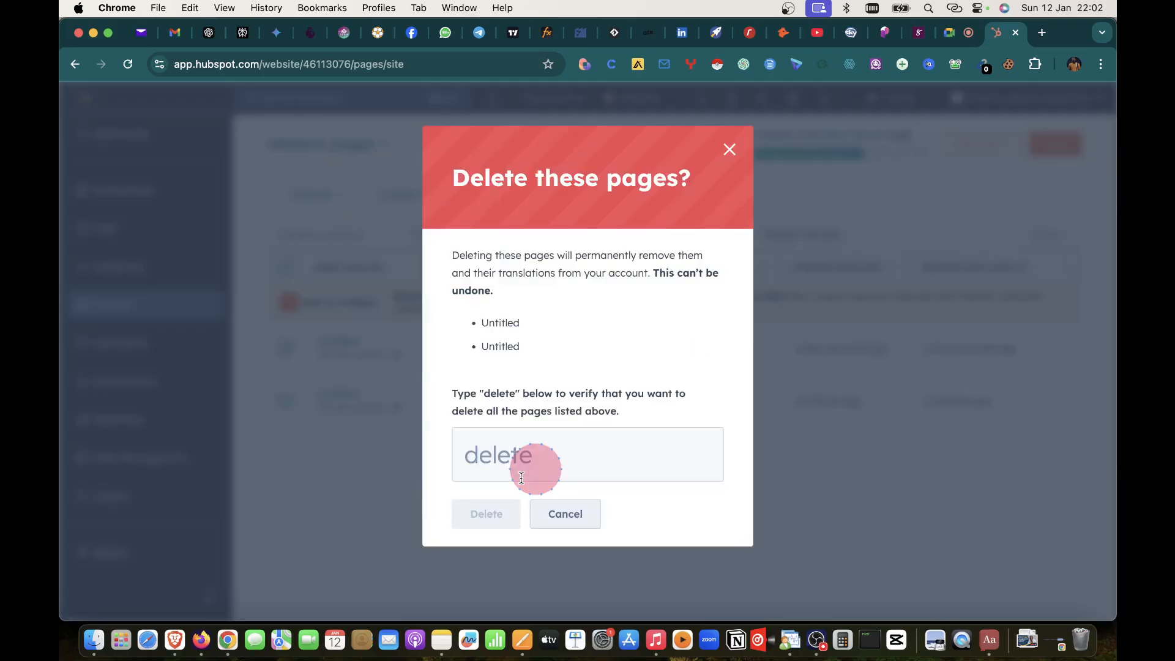
click(521, 477)
text(delete)
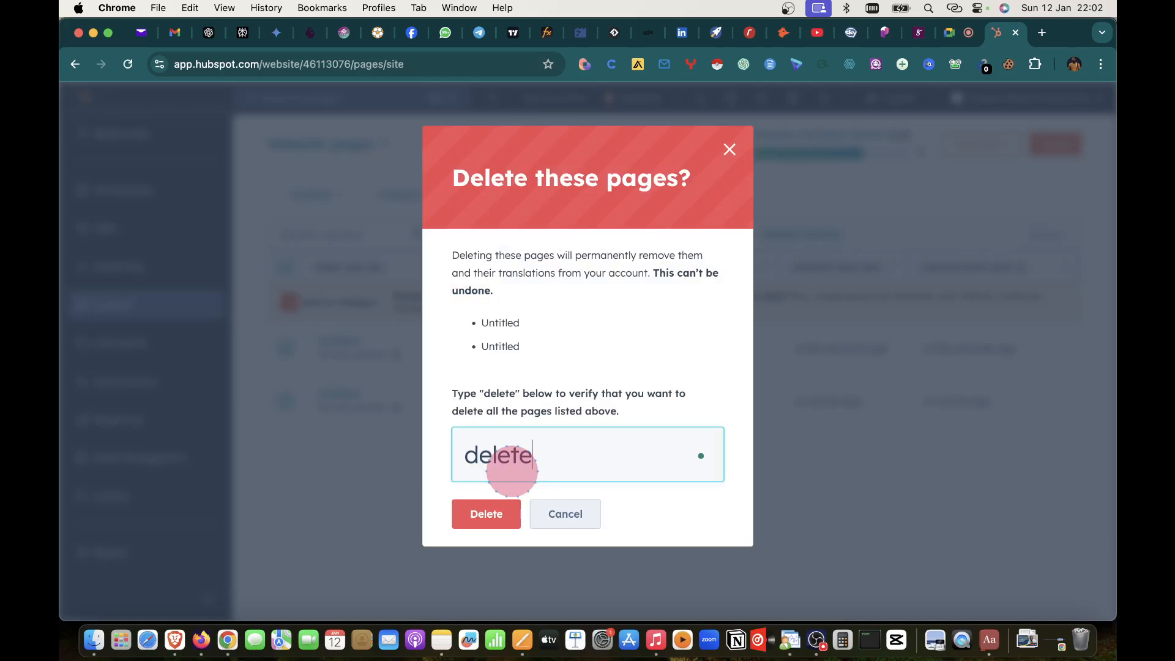
click(495, 513)
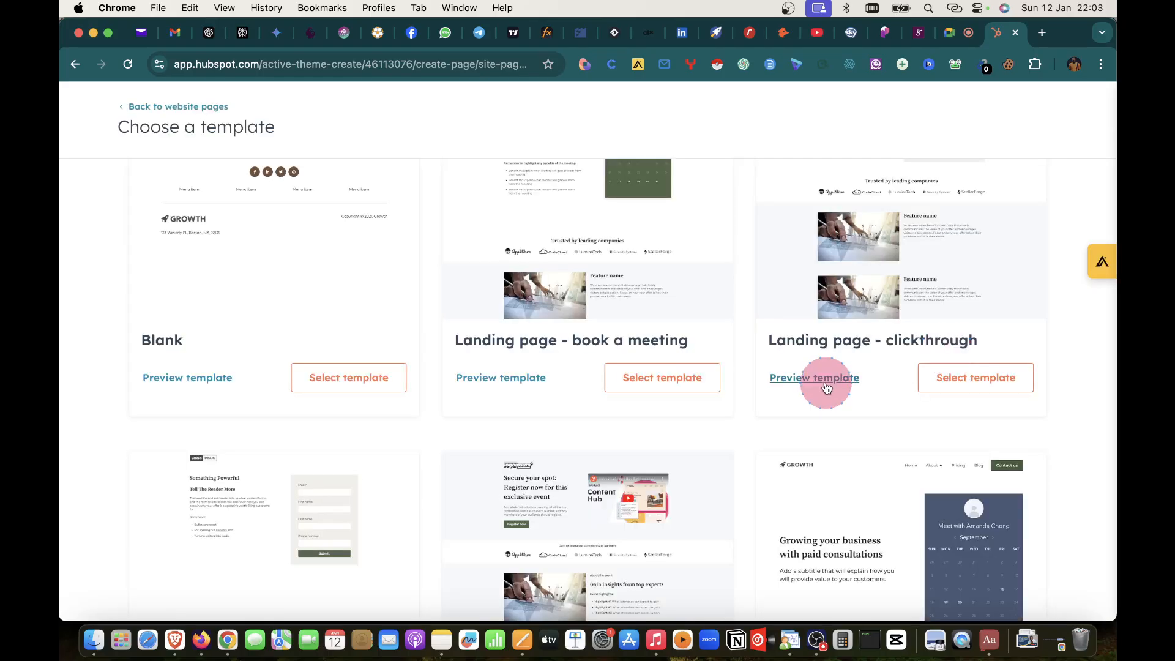
- Preview the "Landing page - clickthrough" template, create a page from it and look through its sections in the editor
click(826, 382)
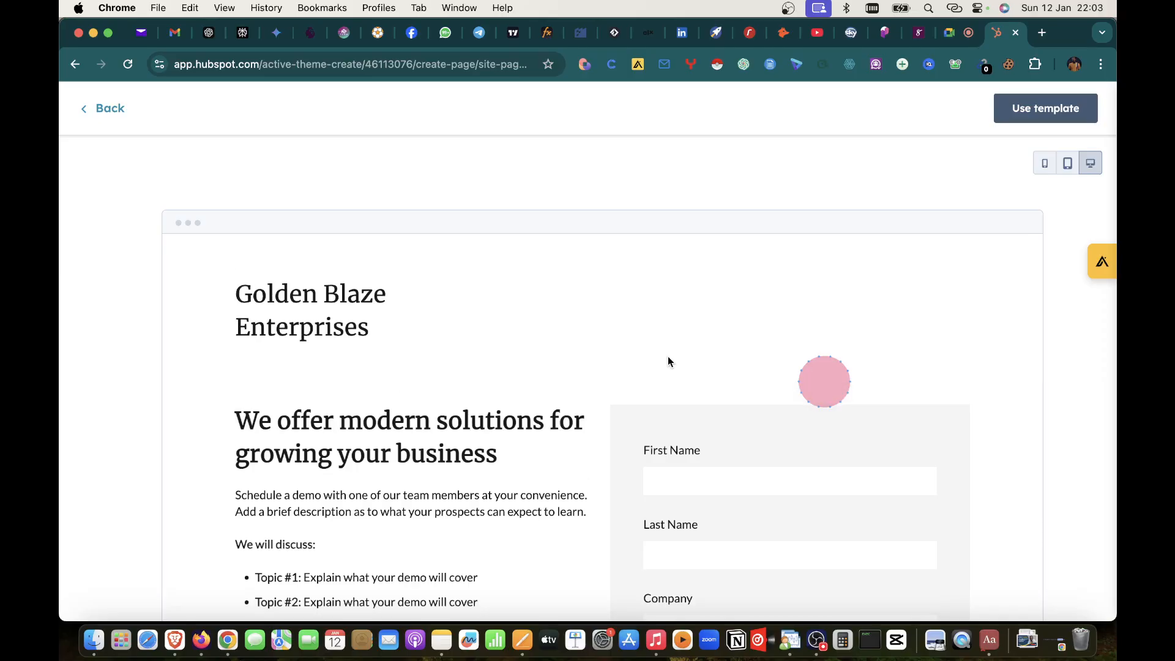
click(1025, 115)
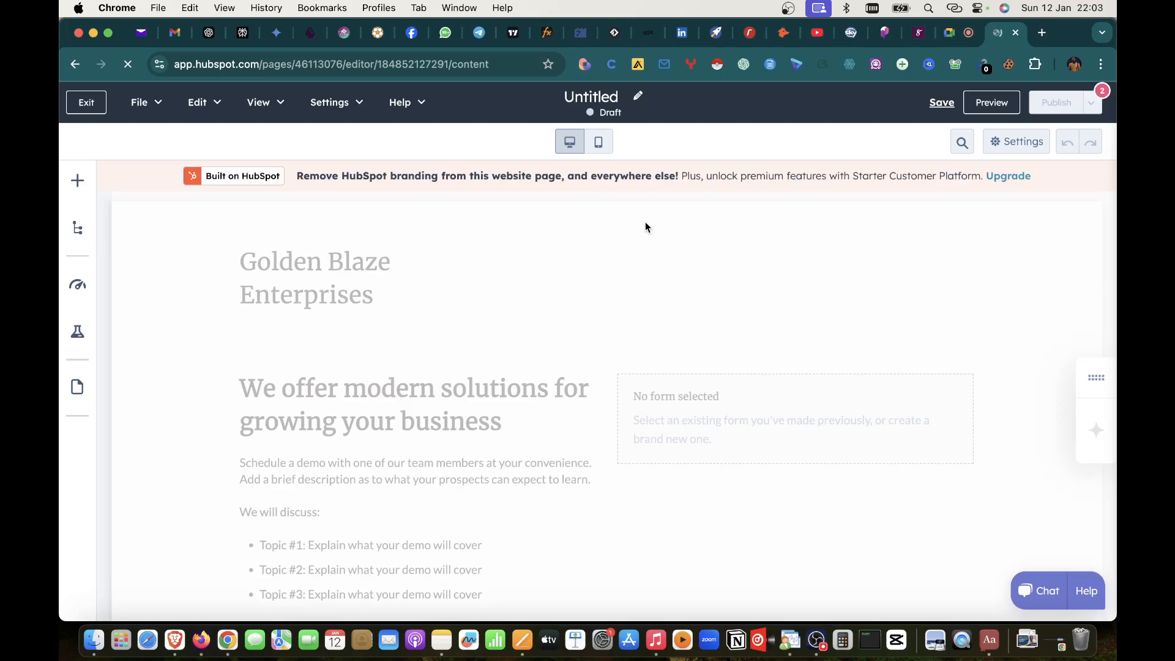
scroll(267, 238, down, 9)
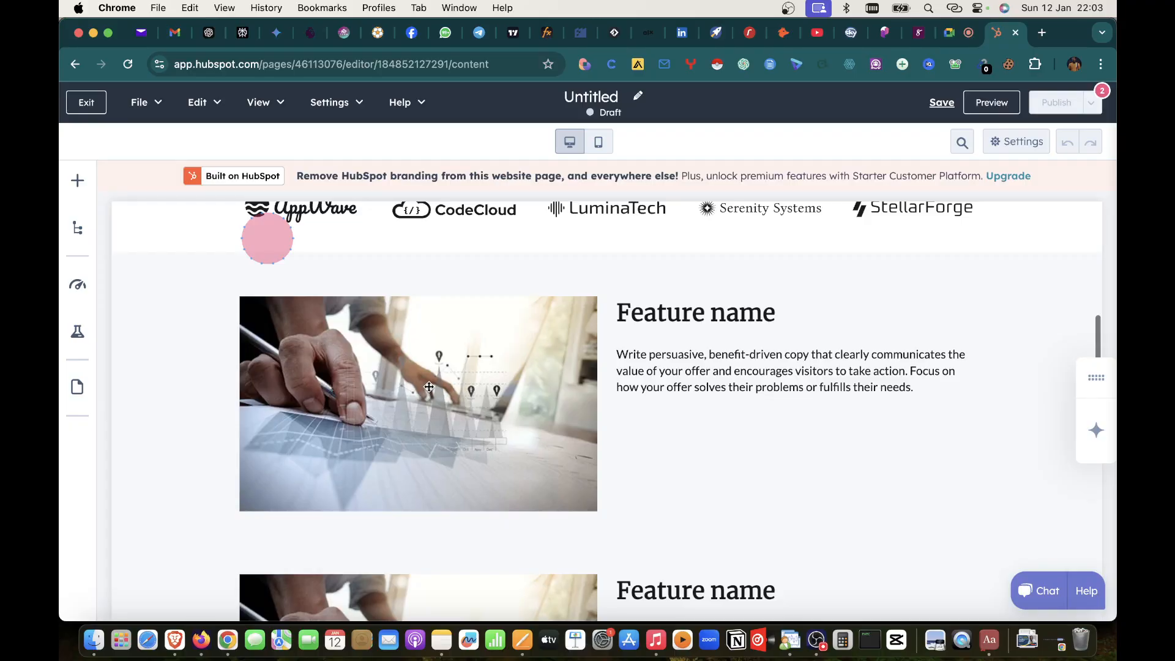
scroll(429, 387, up, 10)
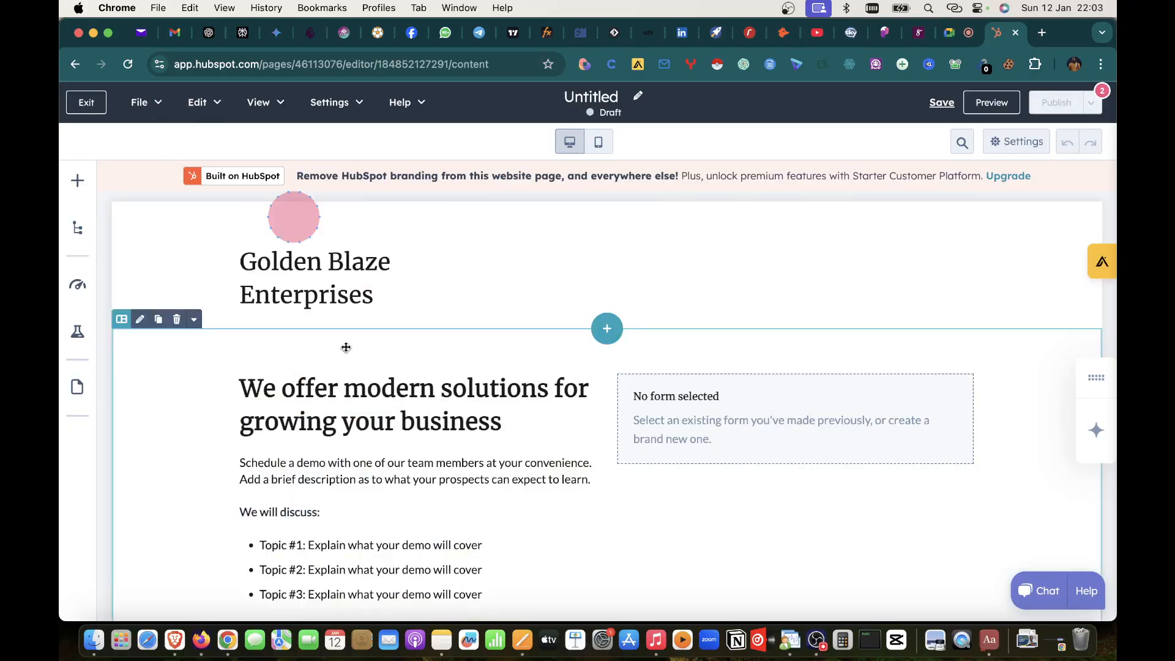
scroll(294, 217, down, 10)
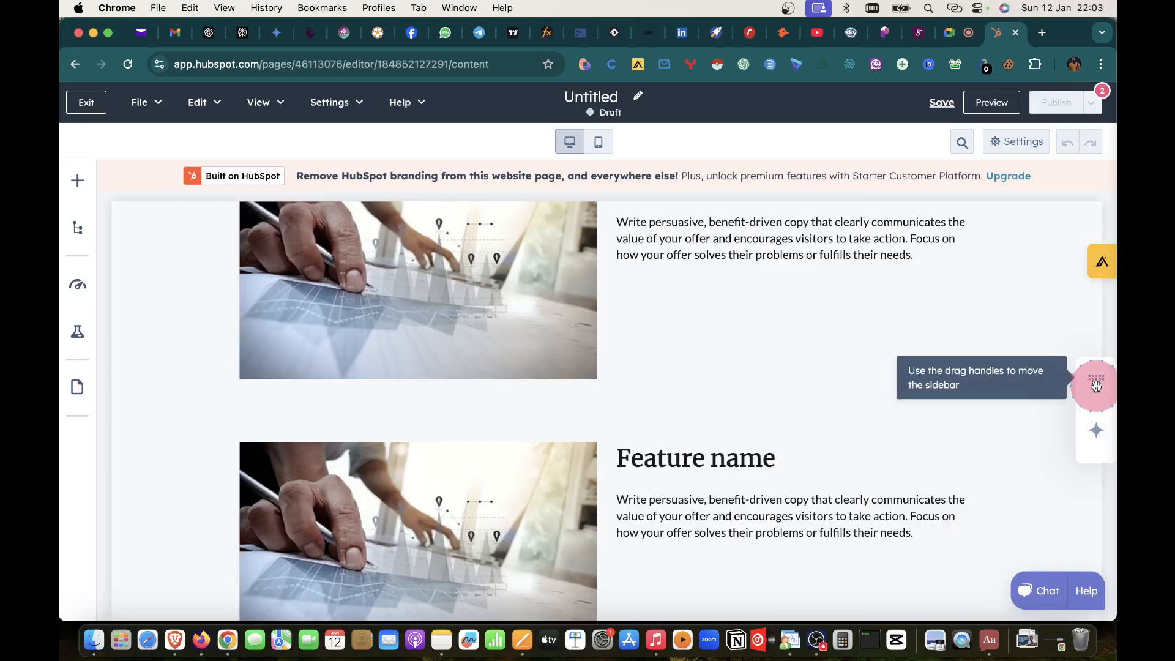
scroll(556, 388, down, 2)
scroll(556, 388, down, 8)
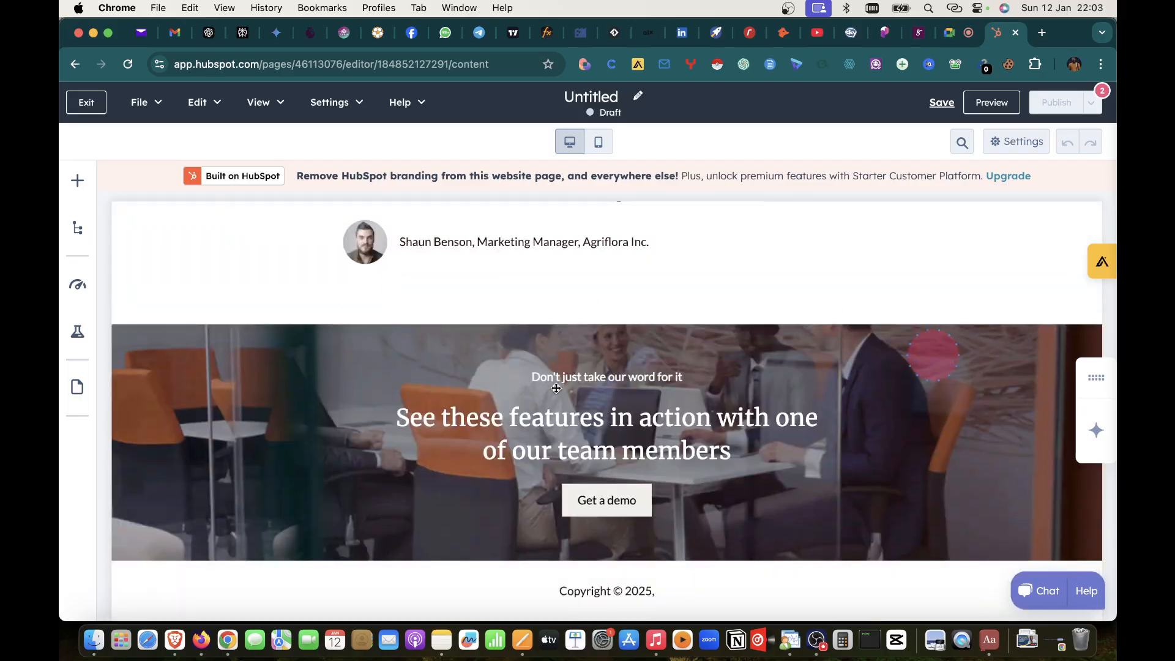
scroll(555, 388, up, 2)
scroll(555, 388, down, 5)
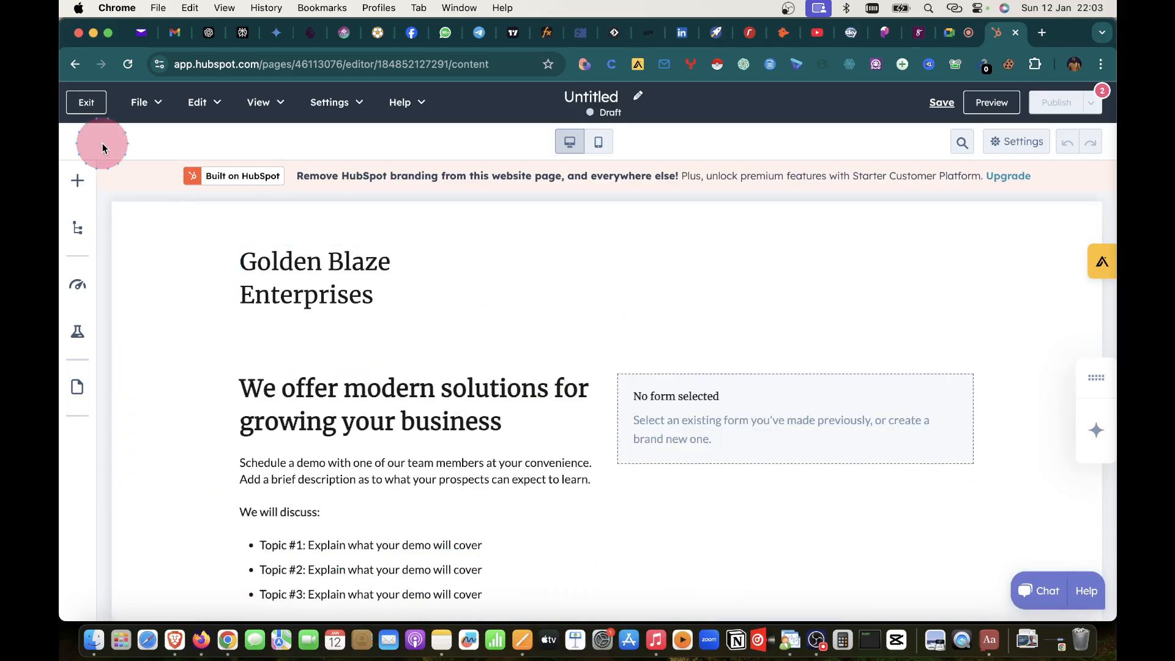
- Review the publishing requirements, the editor's file, edit, view and settings options, and the header section's editing options
click(86, 104)
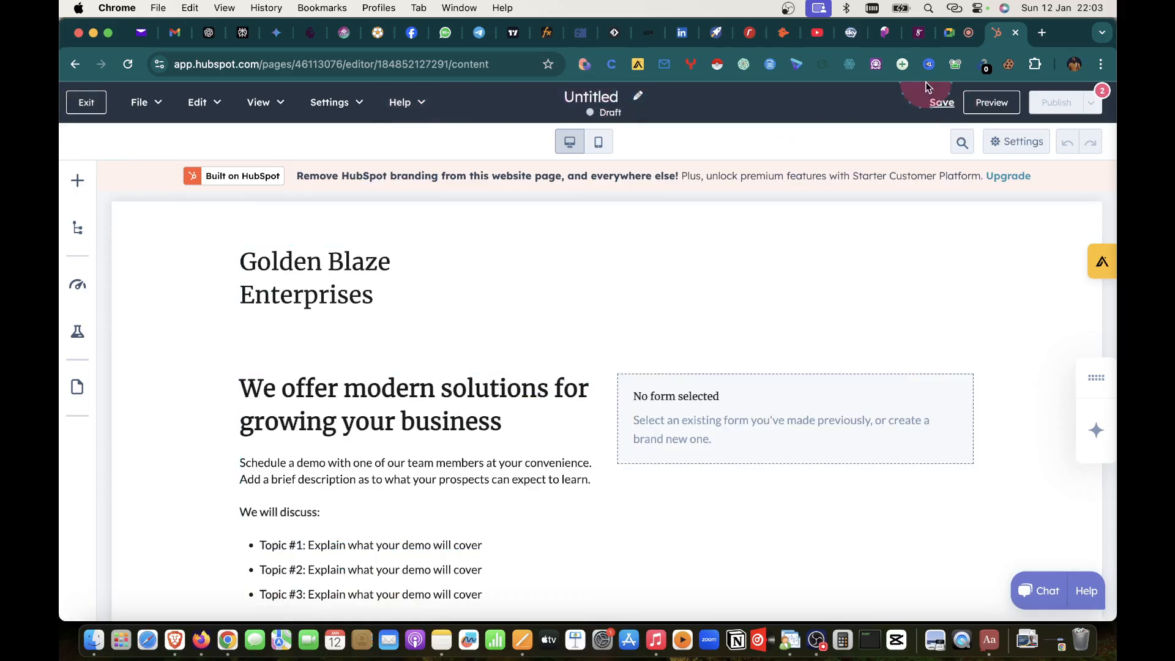
mouse_move(1049, 98)
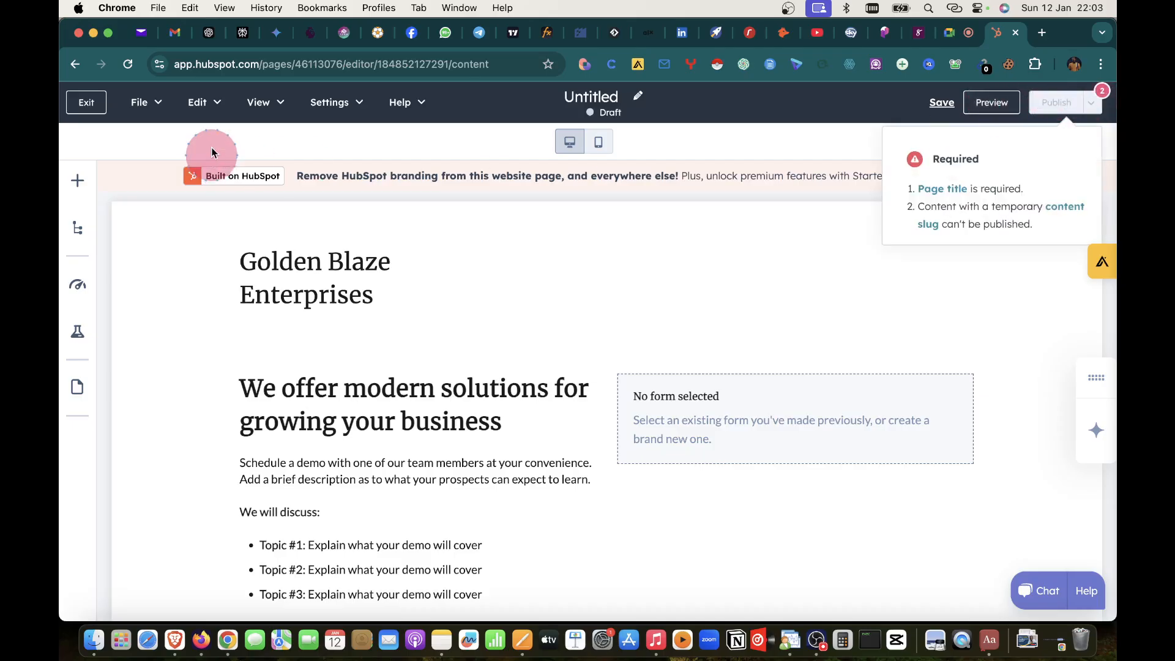
click(152, 103)
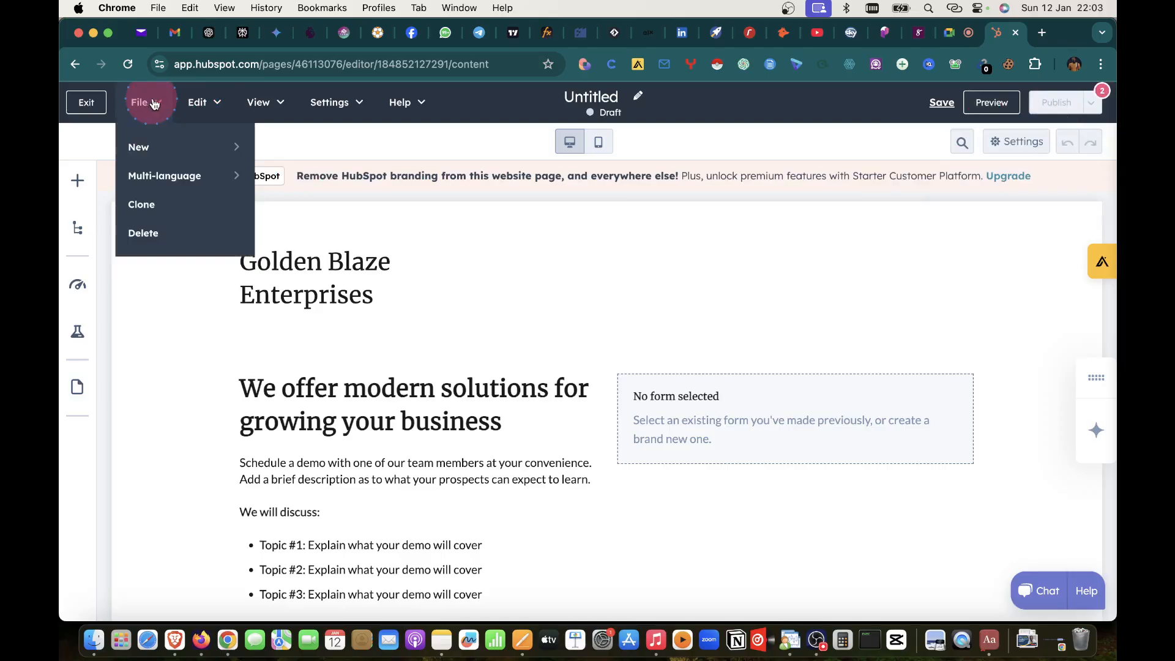
click(201, 101)
click(272, 106)
click(337, 103)
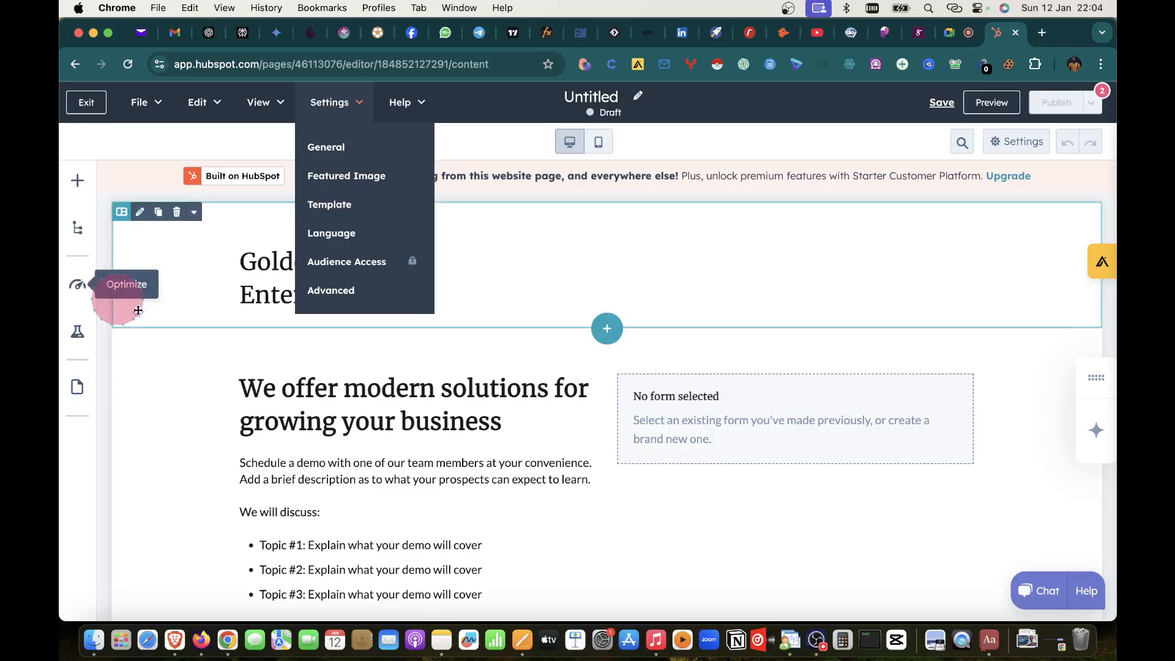
click(142, 211)
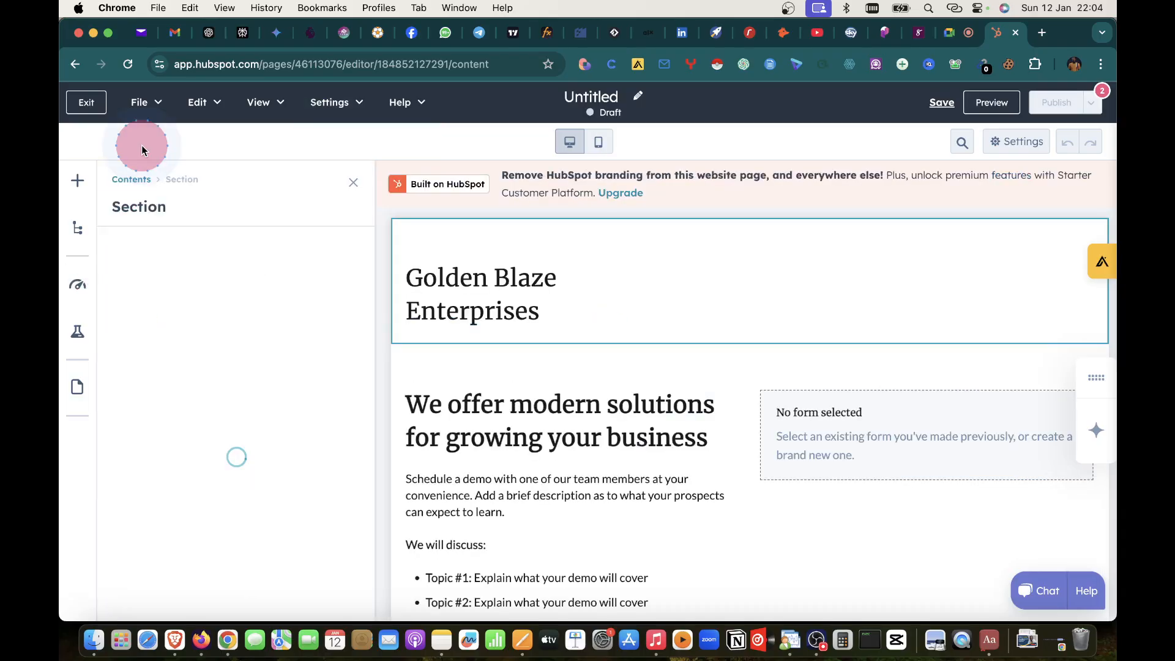
click(358, 182)
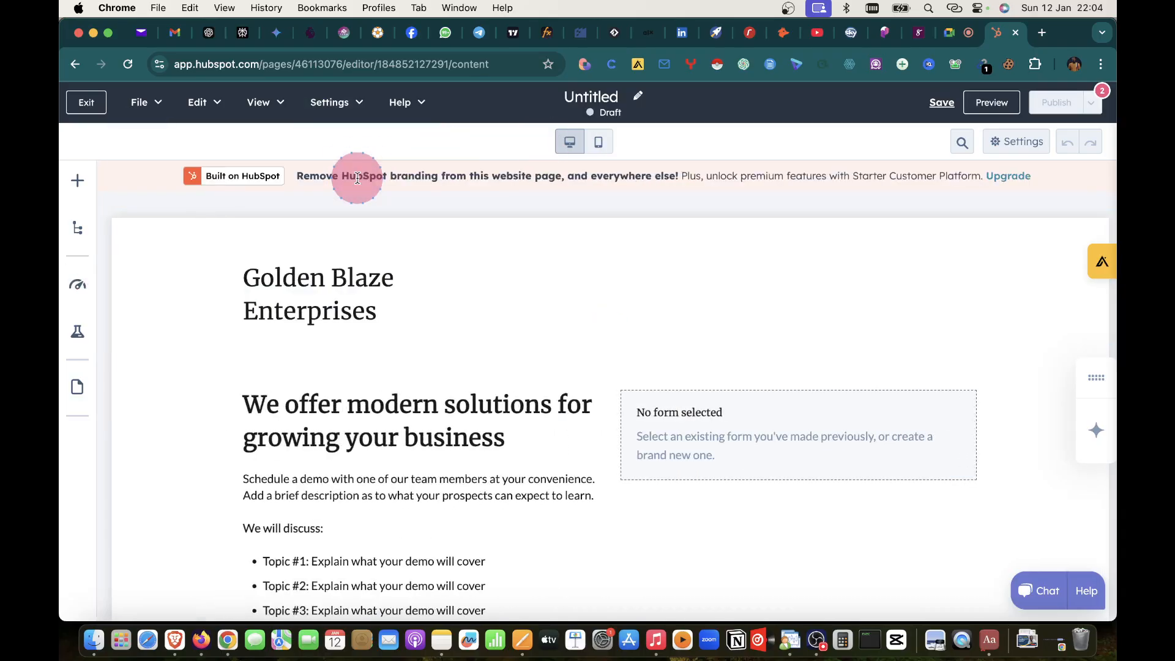
- Leave the page editor without saving and permanently delete the remaining untitled draft page, entering "delete" to verify
click(96, 105)
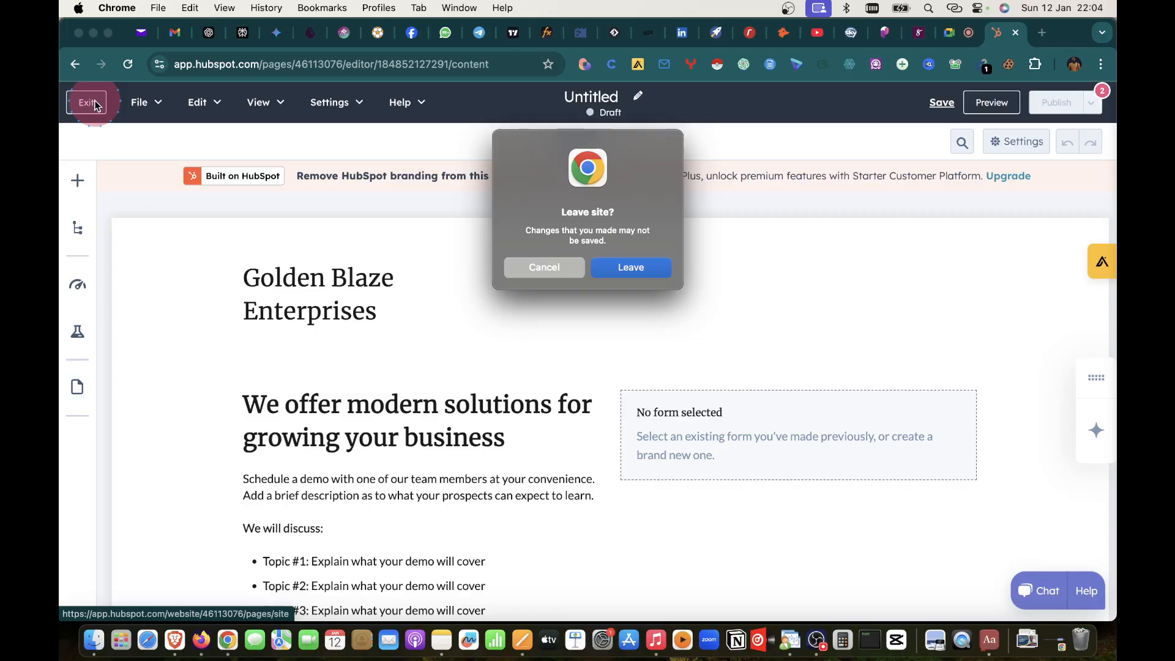
click(630, 270)
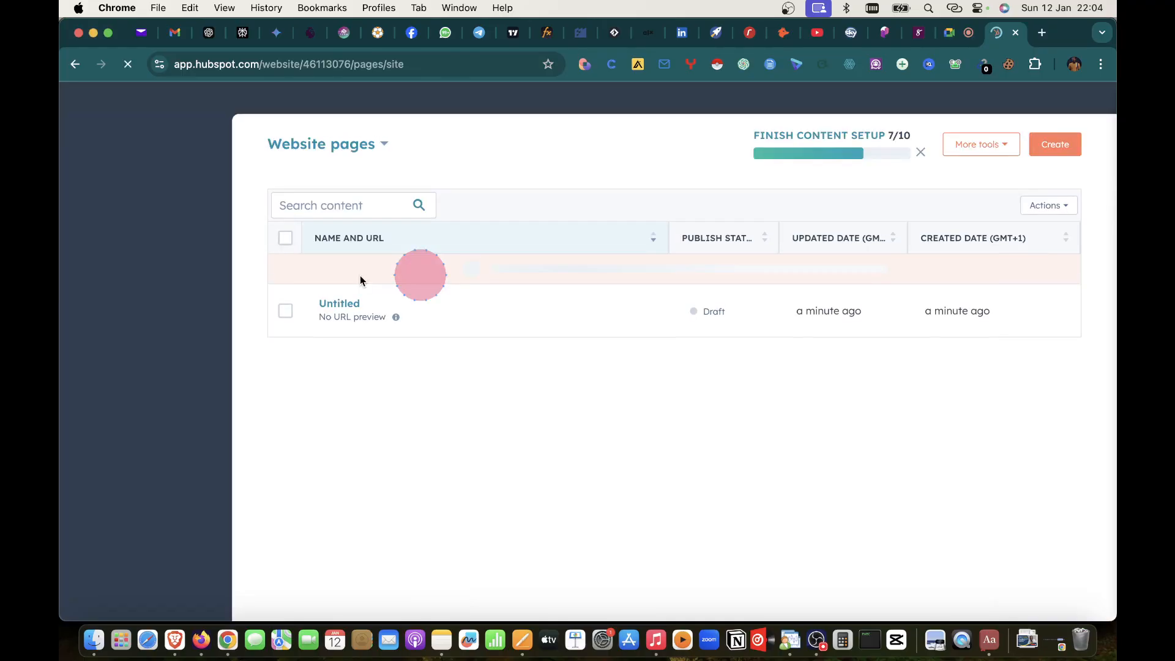
click(285, 348)
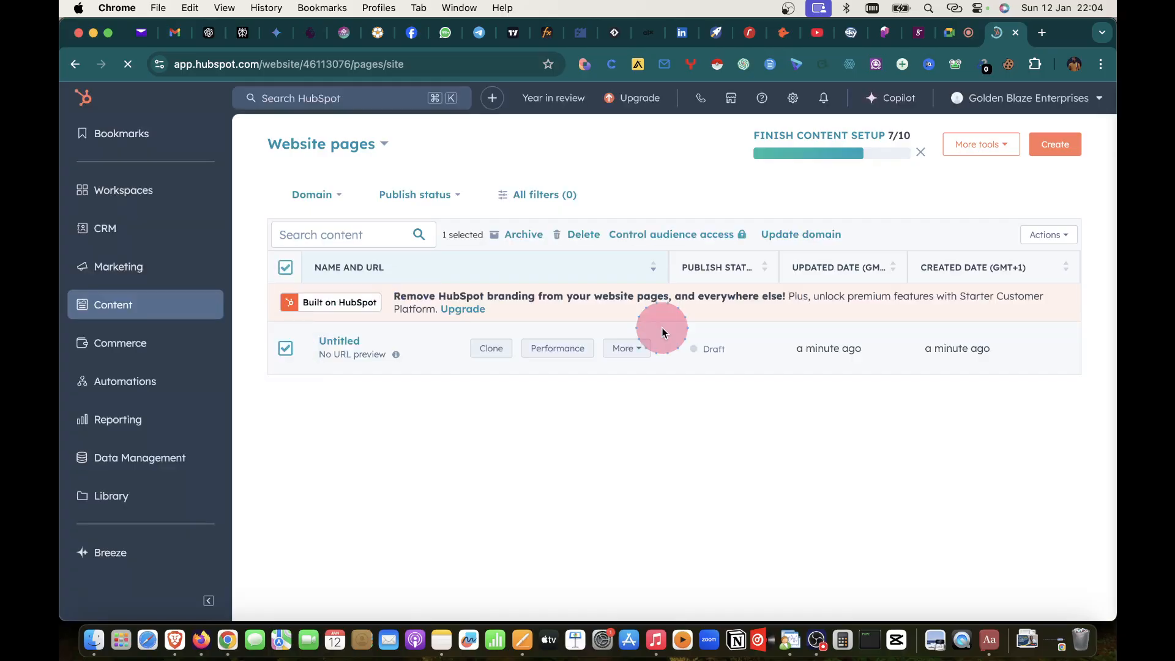
click(623, 348)
click(634, 599)
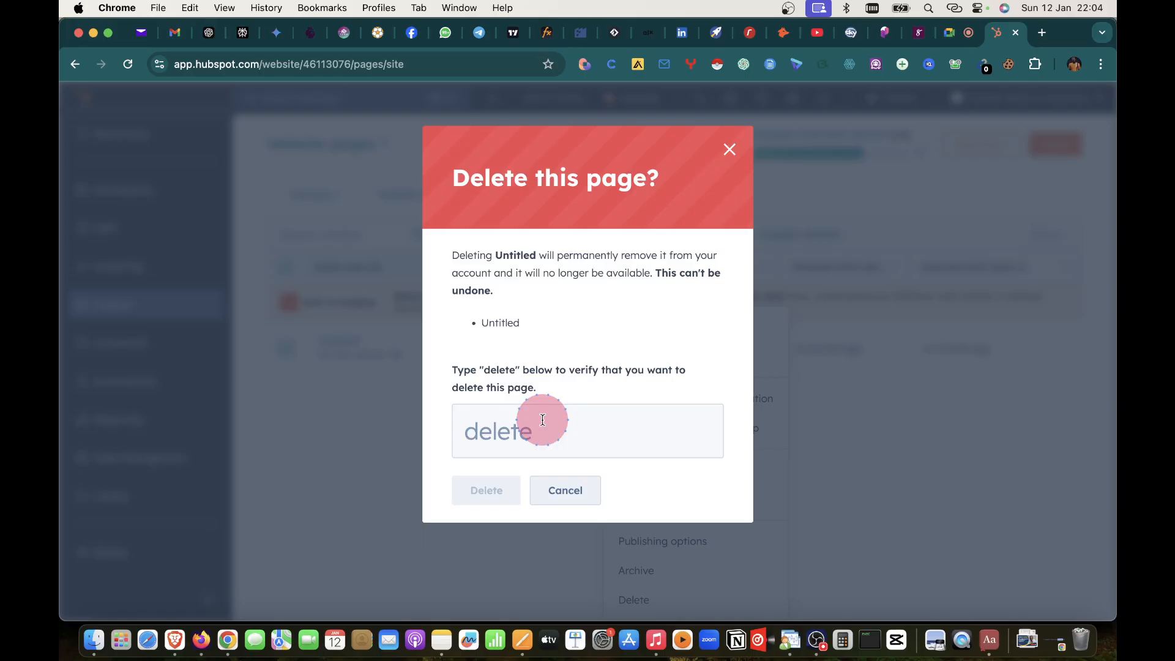
text(delete)
click(486, 491)
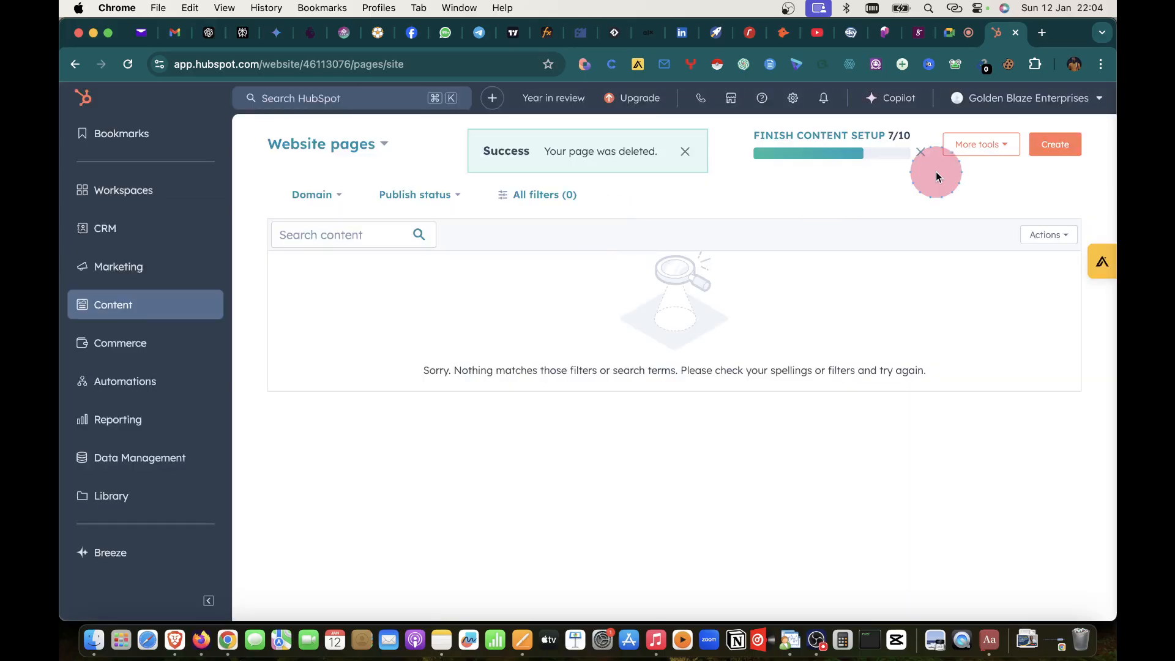
- Check the additional tools, list actions and domain filter options available for website pages
click(1005, 147)
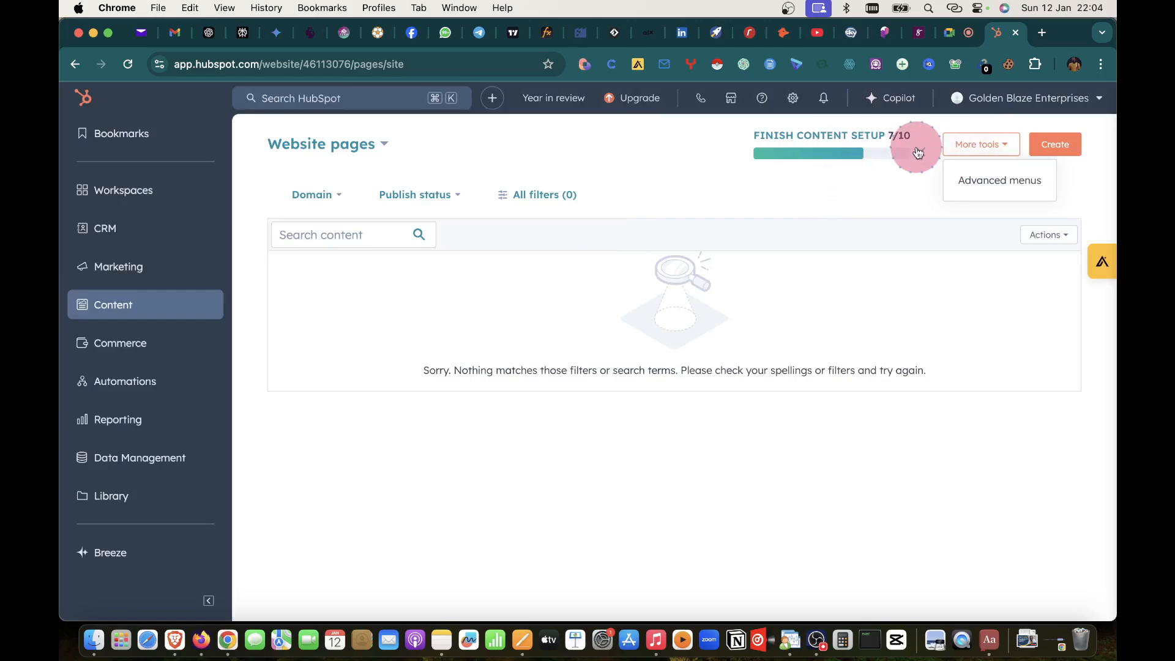
click(1072, 234)
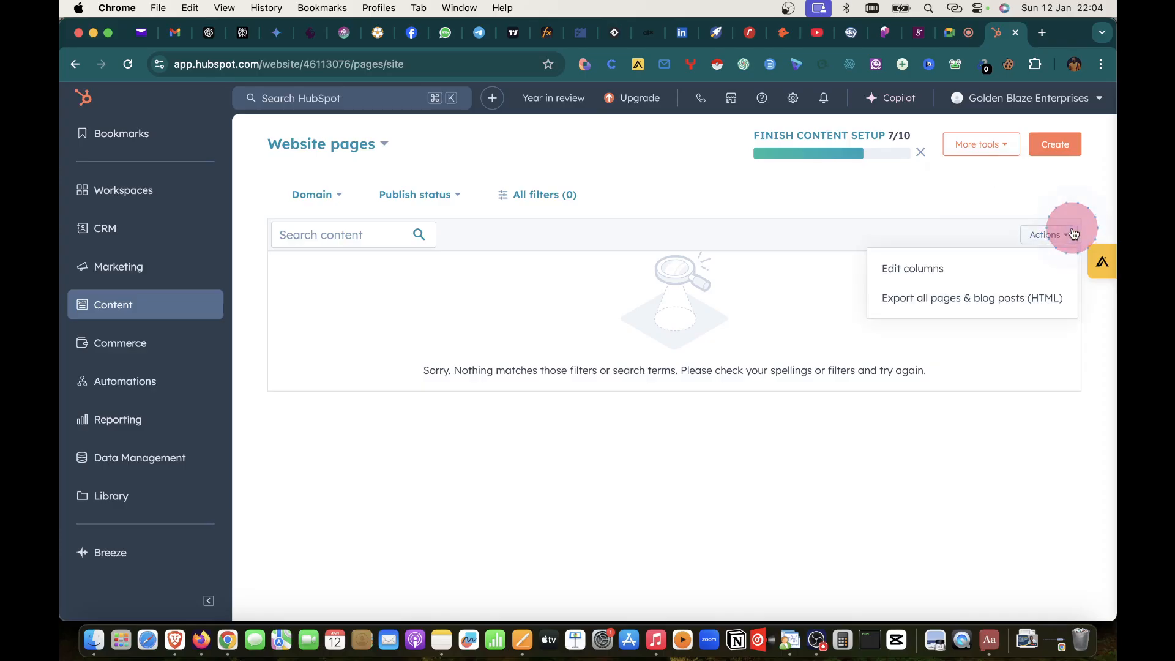
click(1072, 233)
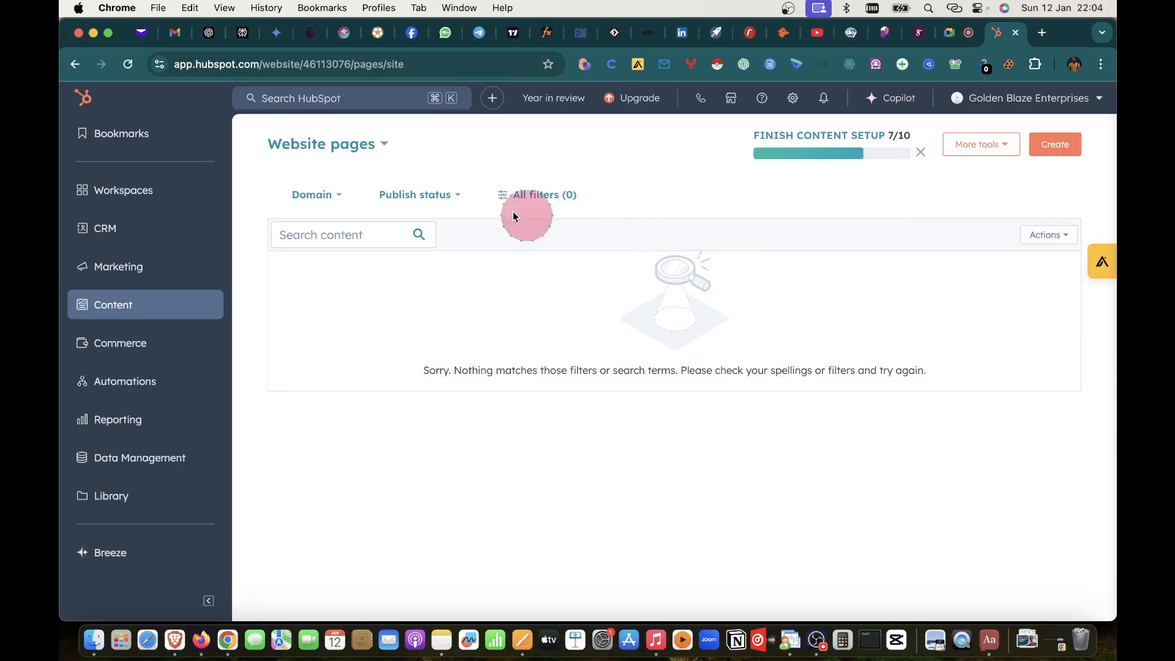
click(338, 195)
click(340, 195)
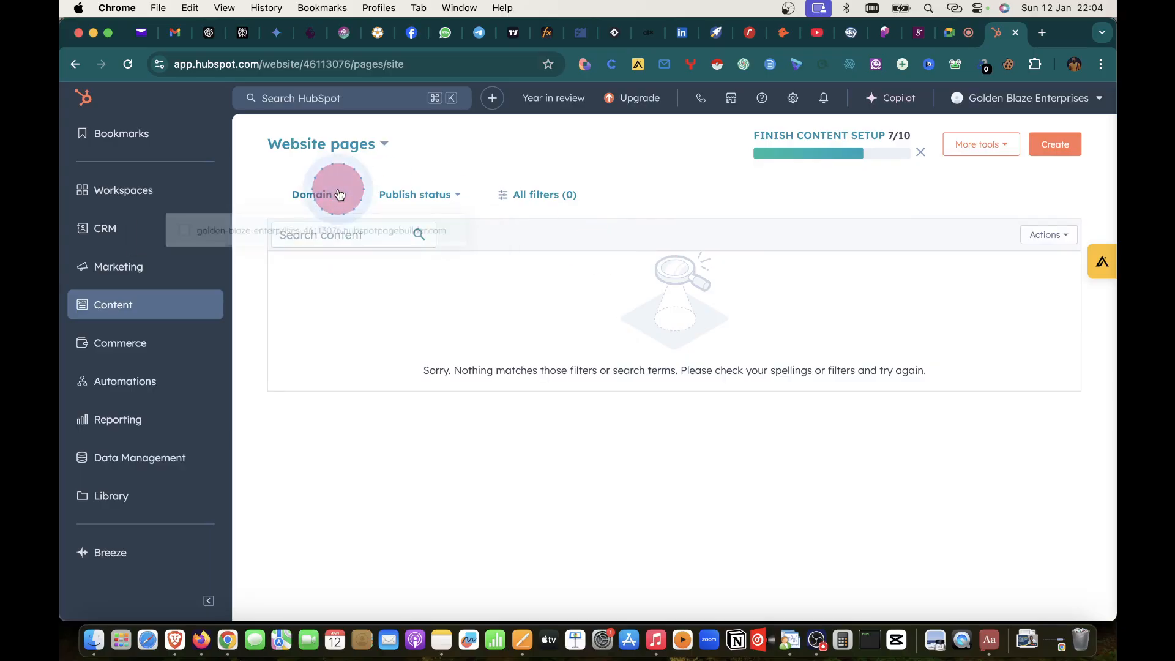
- Start another new website page and look through the "Growth customized" theme templates, from About to Paid consultation
click(1019, 150)
click(1053, 144)
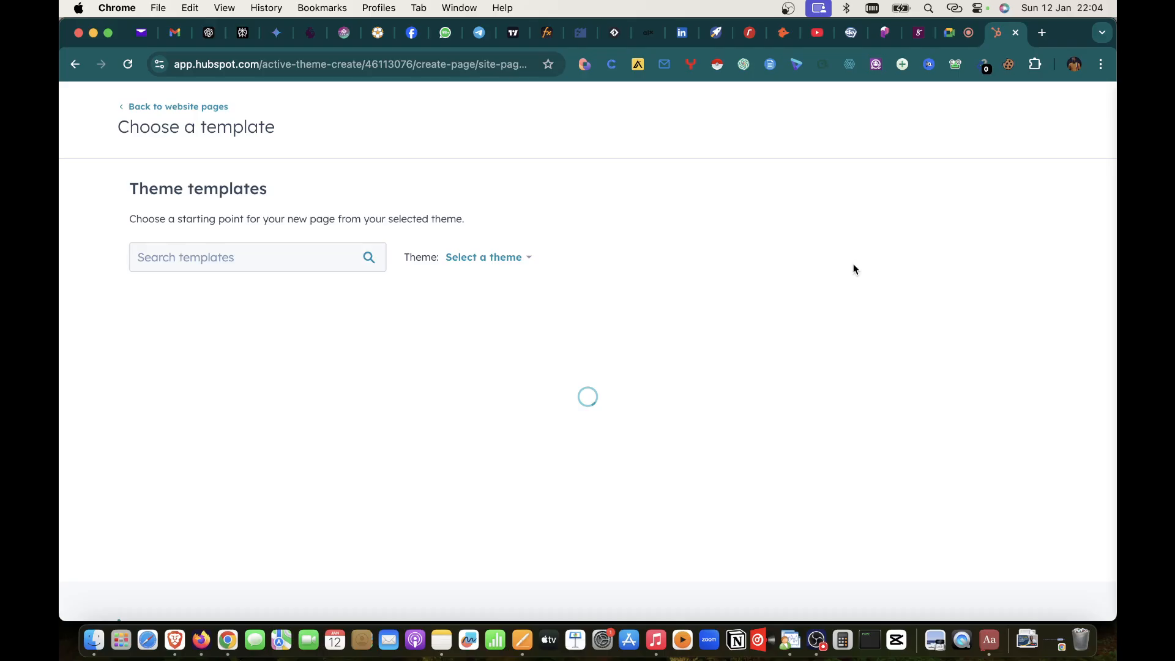
scroll(855, 270, down, 10)
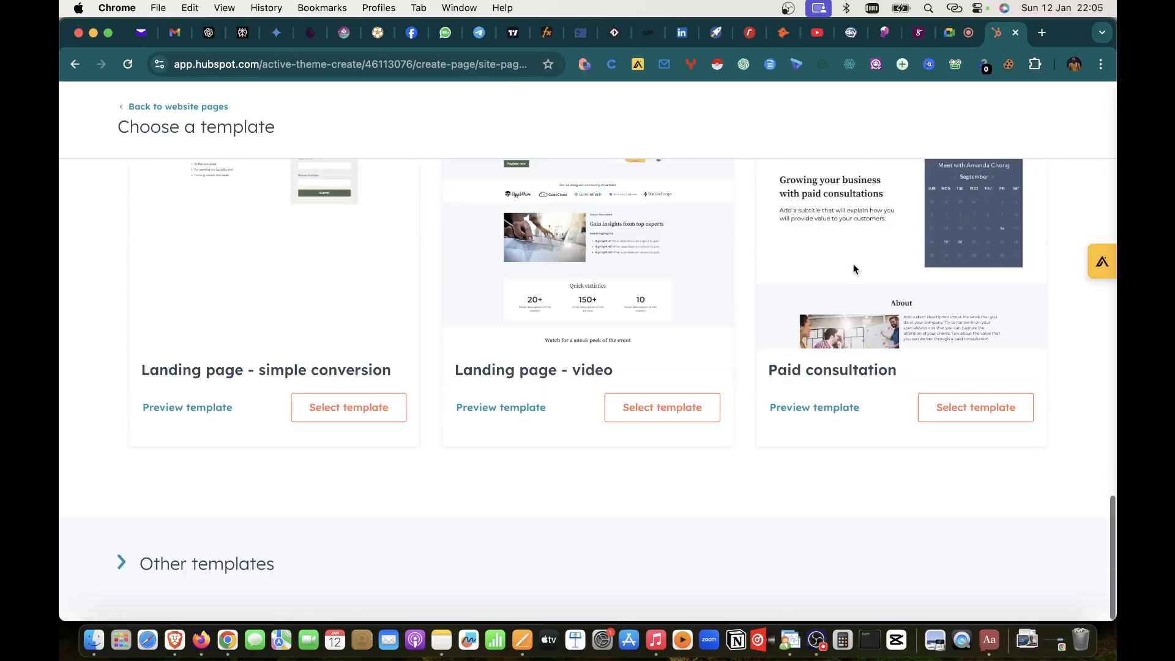
scroll(855, 269, up, 20)
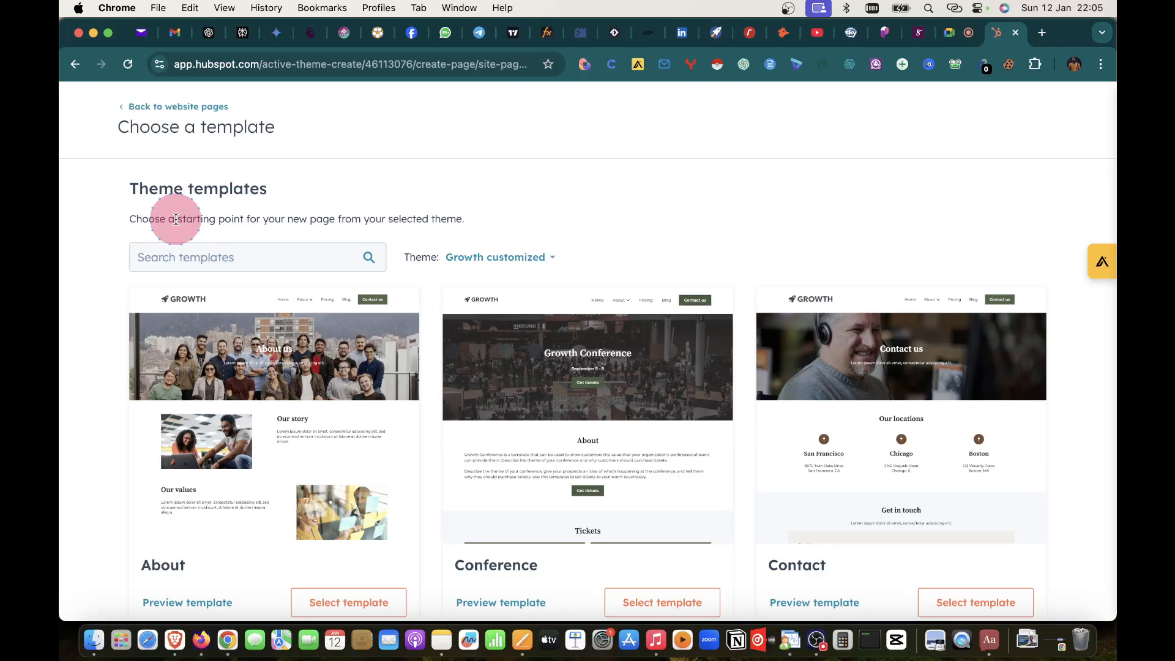
scroll(456, 413, down, 7)
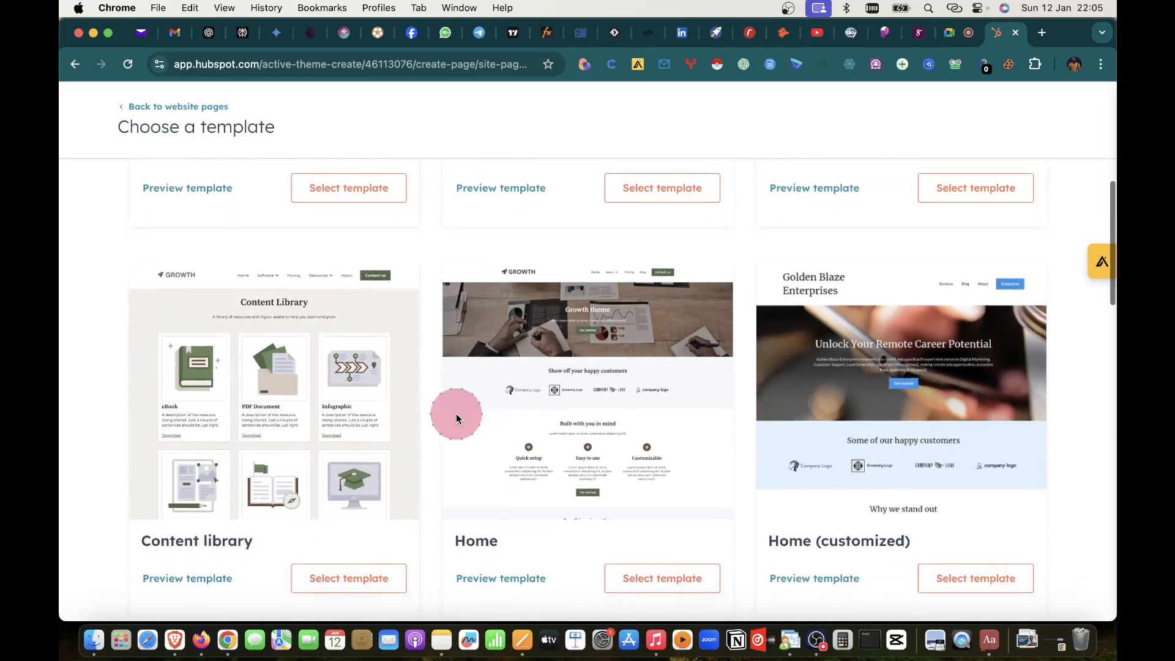
scroll(456, 419, down, 7)
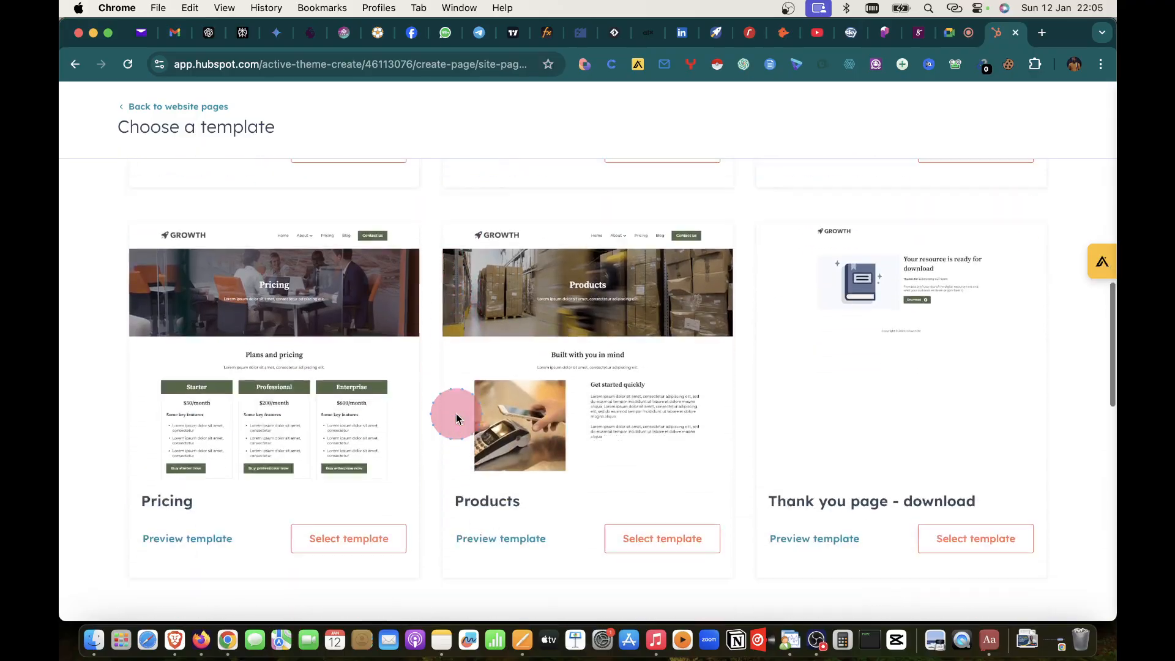
scroll(456, 419, down, 10)
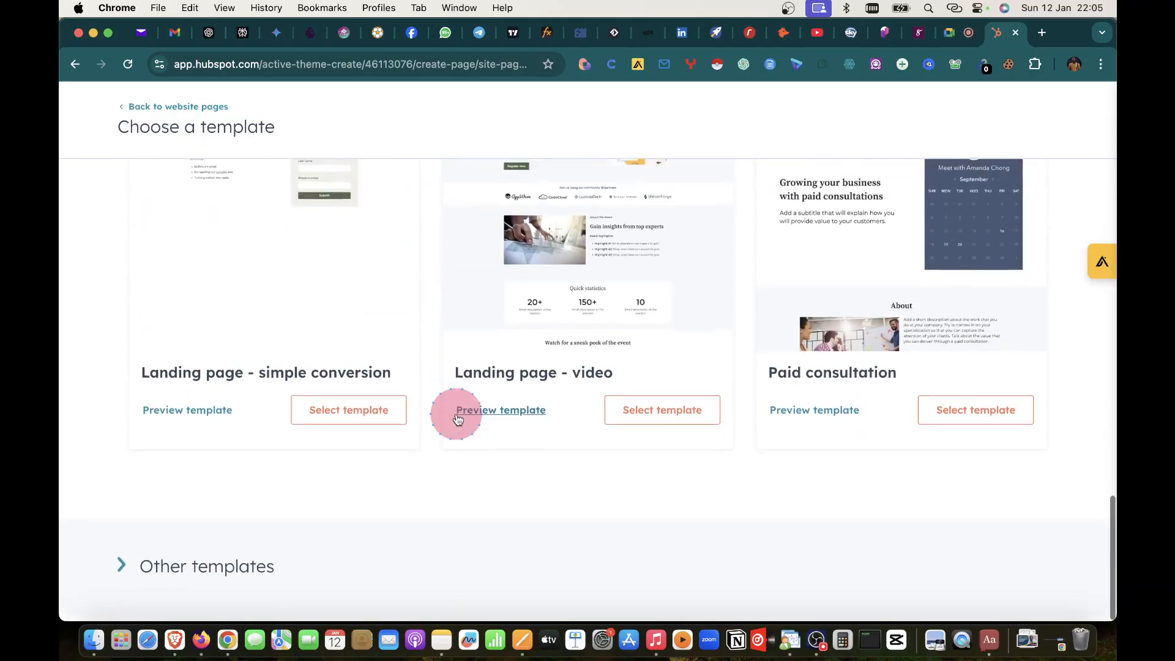
- Check the "Other templates" section beneath the theme templates and return to the website pages overview
click(120, 566)
scroll(362, 407, down, 1)
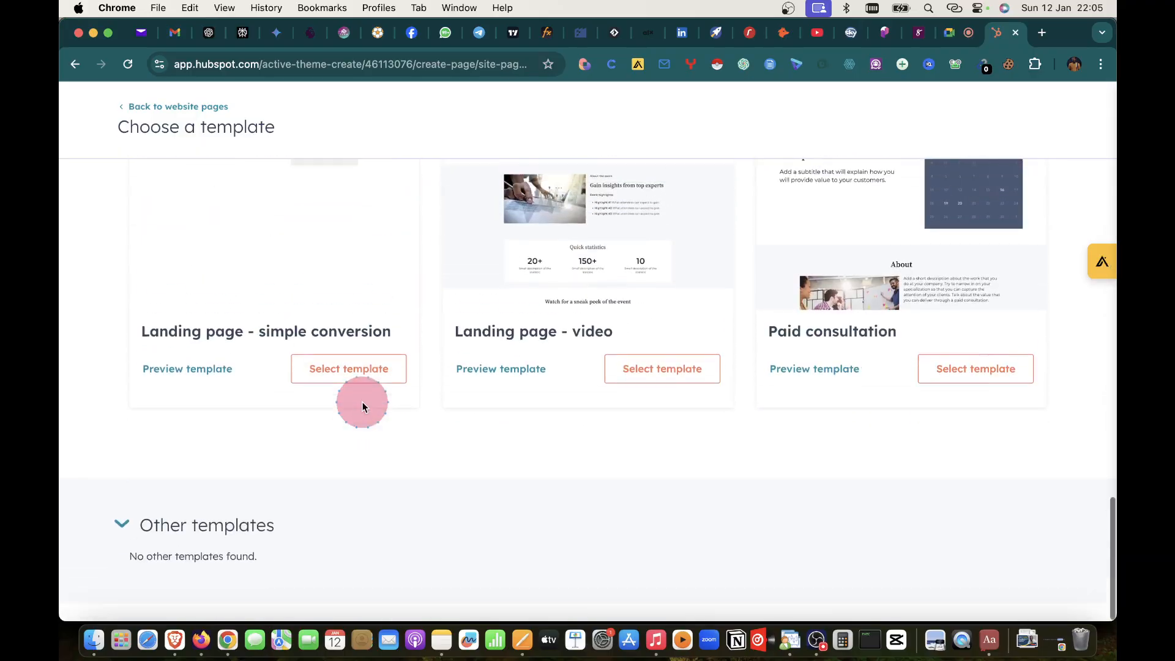
scroll(362, 406, up, 20)
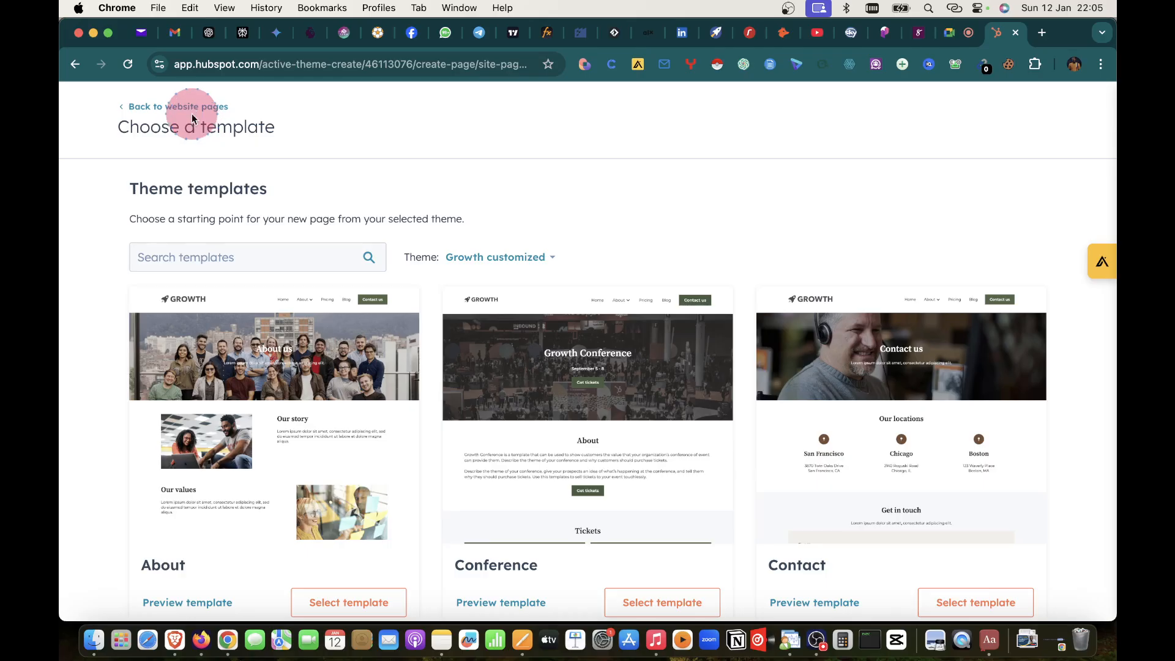
click(122, 107)
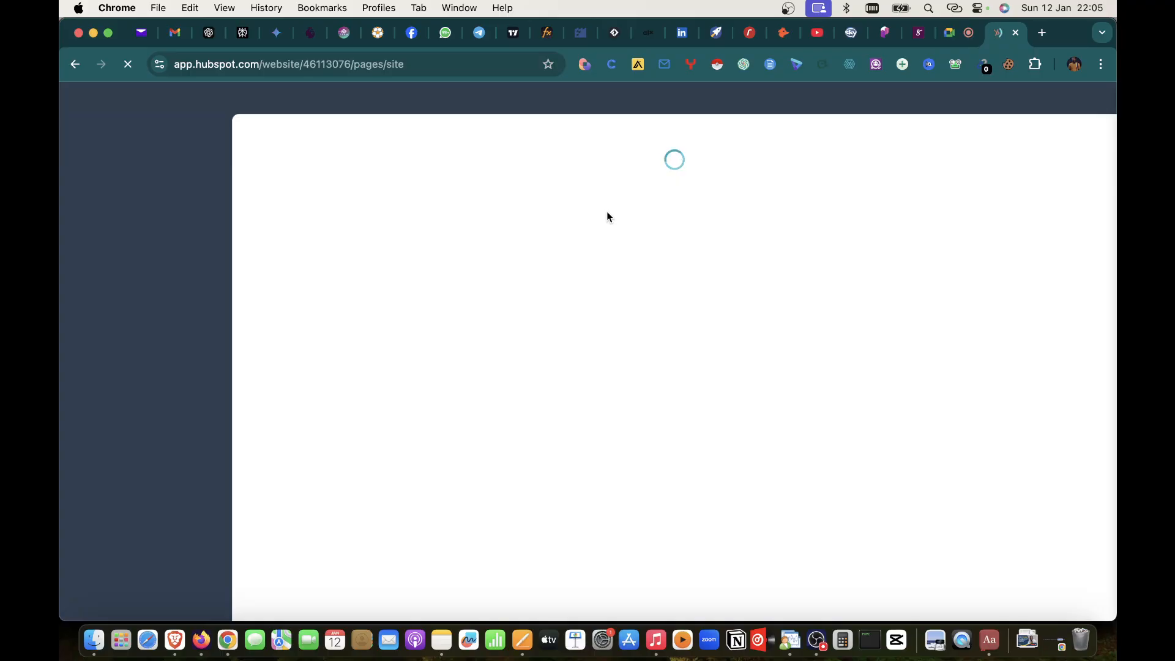
- Open the blog posts area of the content tools
click(611, 215)
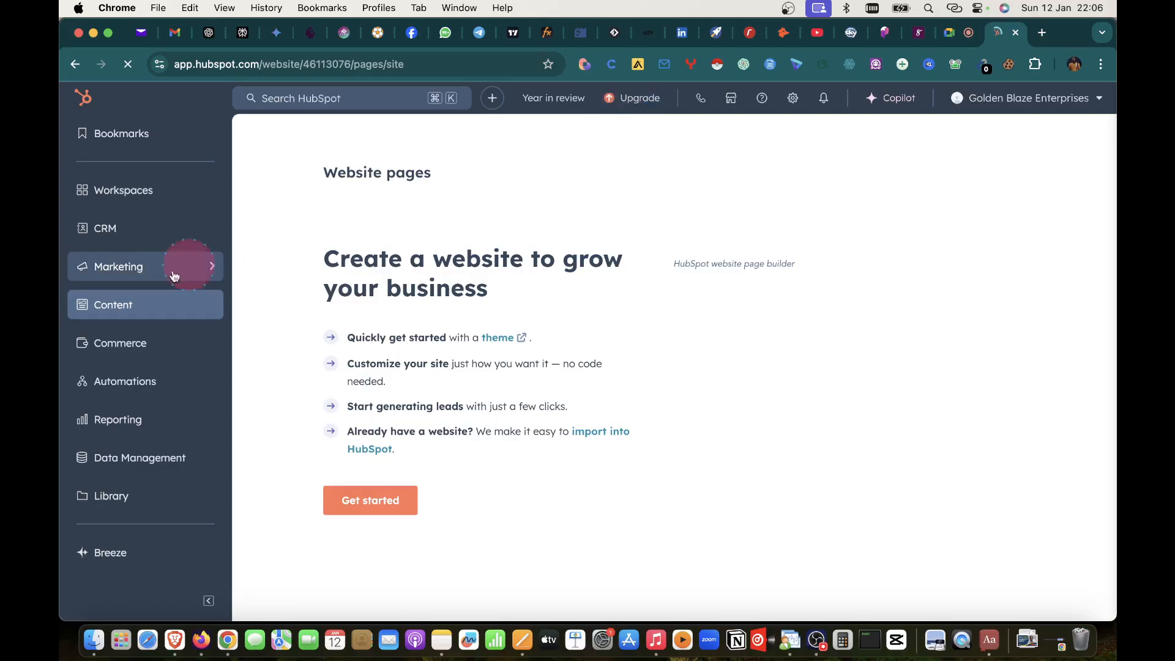
click(210, 304)
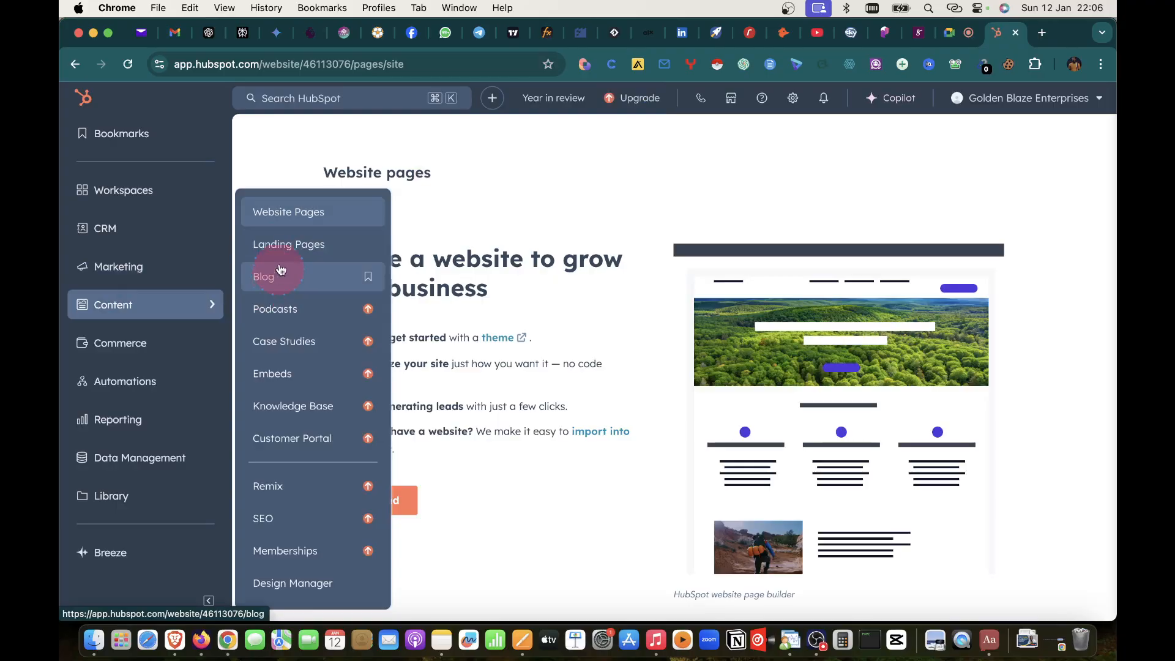
click(269, 286)
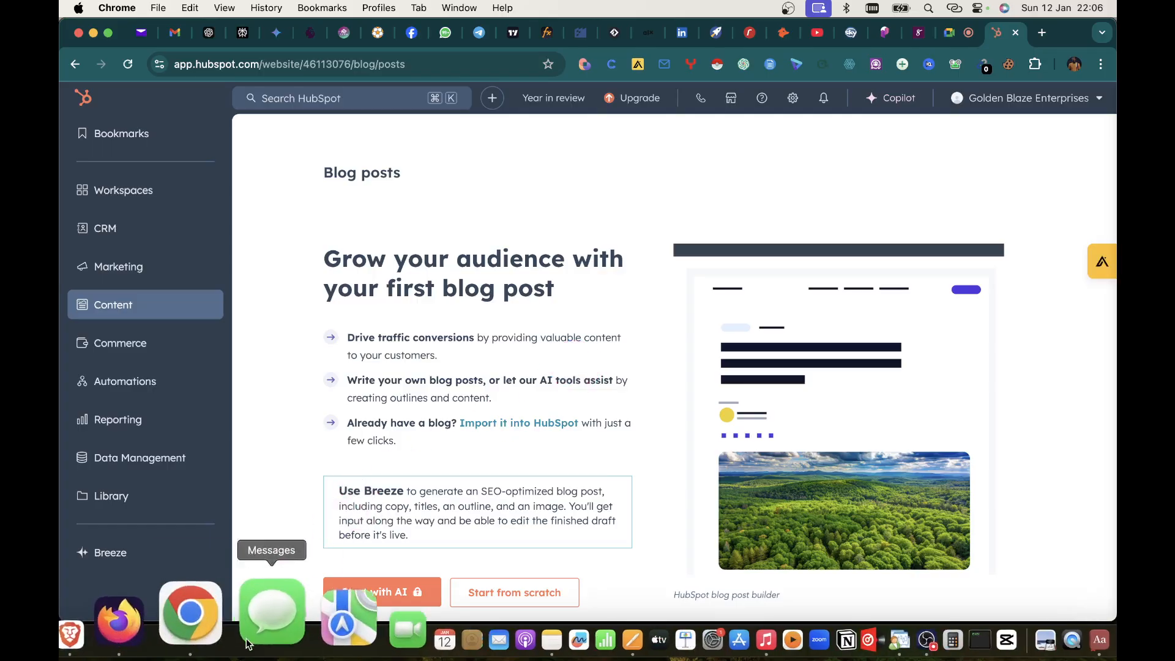
- Switch to Firefox, return from the Contact Us page to the trial website's home page, close its chat list, and switch back to Chrome
click(194, 619)
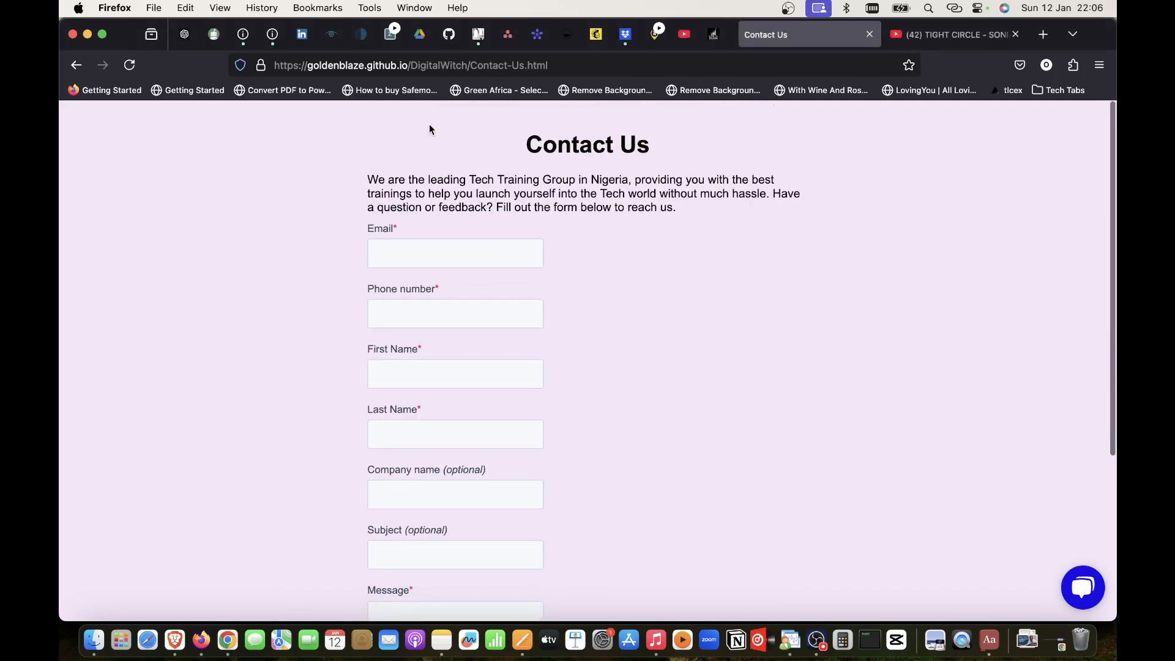
click(73, 66)
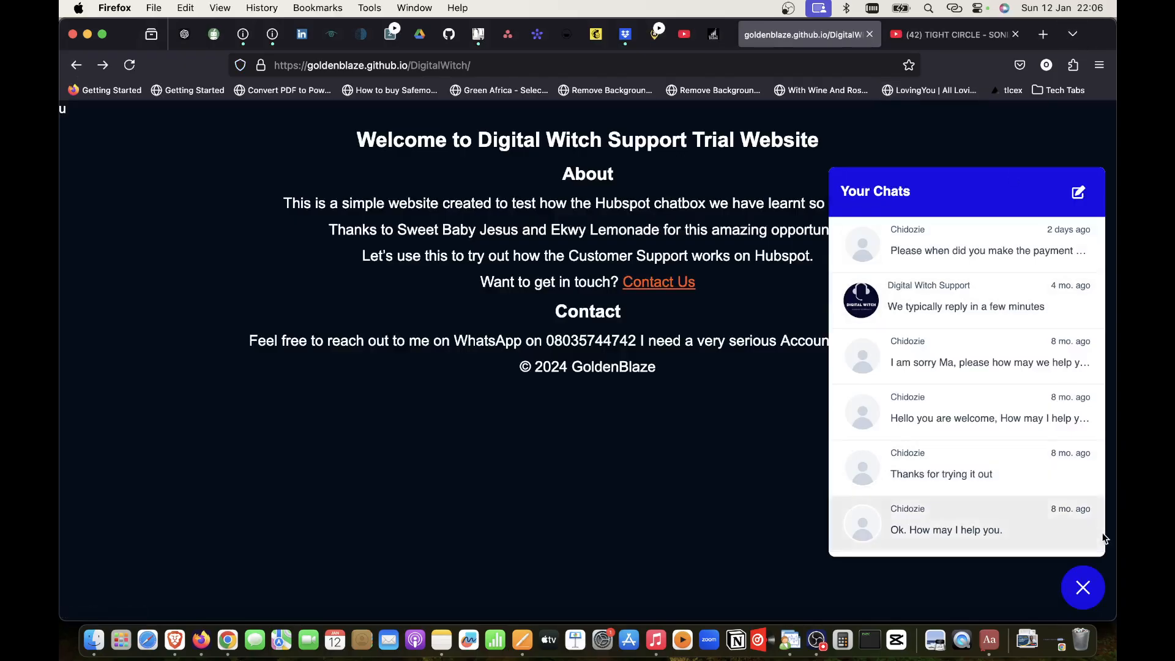
click(1084, 589)
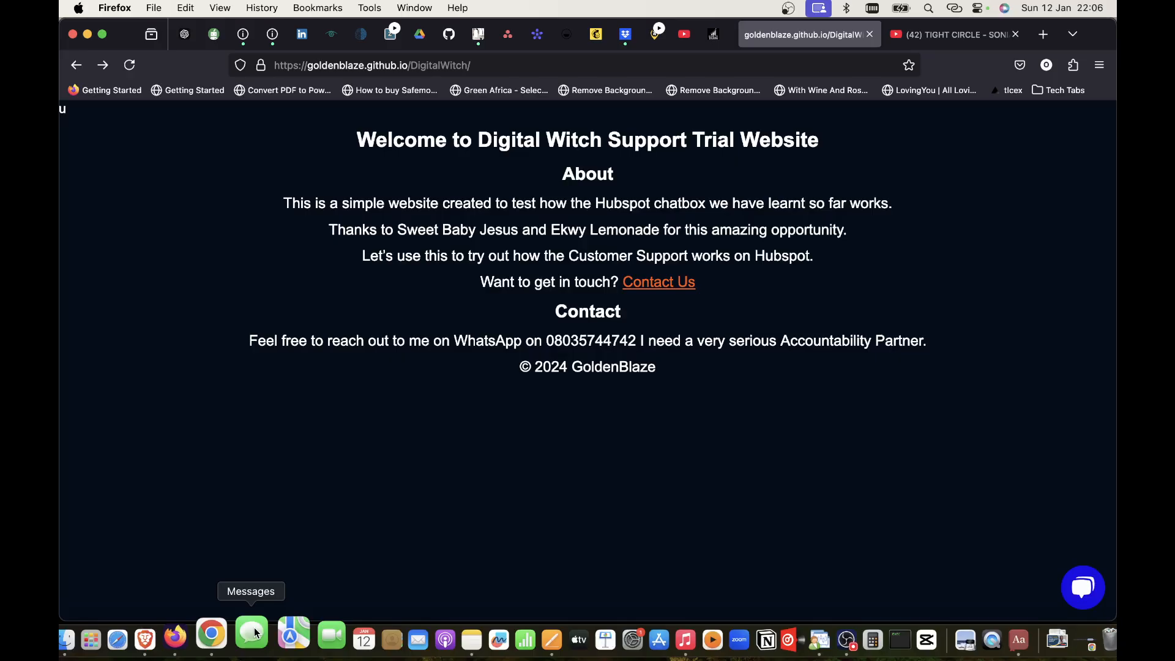
click(220, 619)
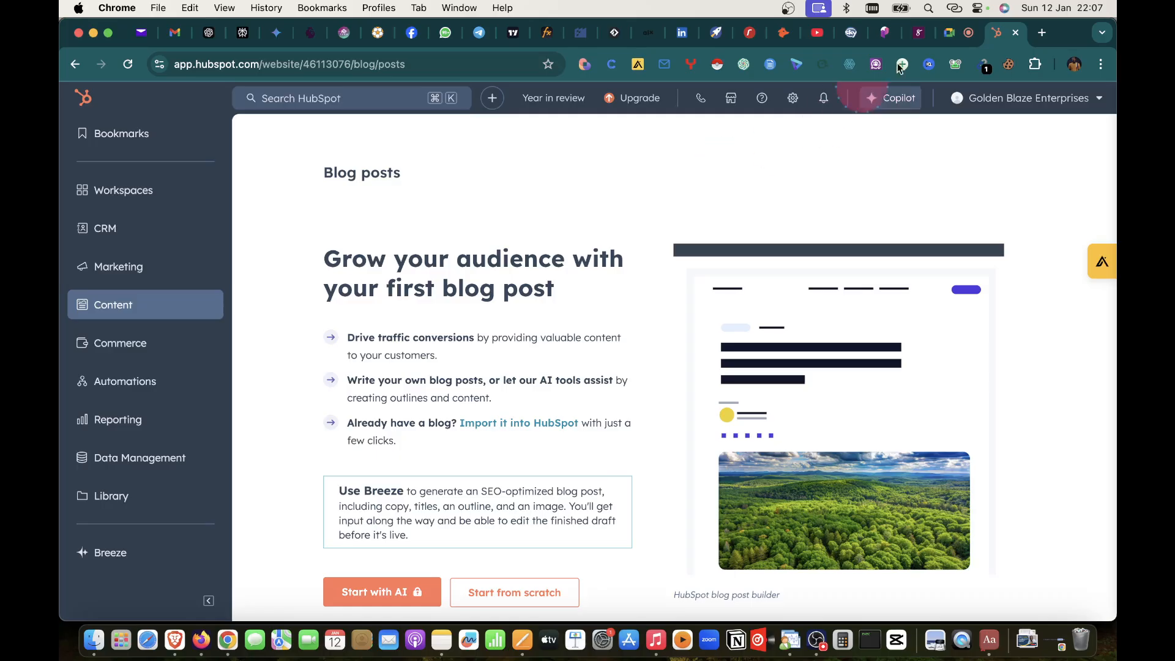
- Check the Google Meet call's in-call messages and raised hands, then return to the HubSpot blog page
click(955, 38)
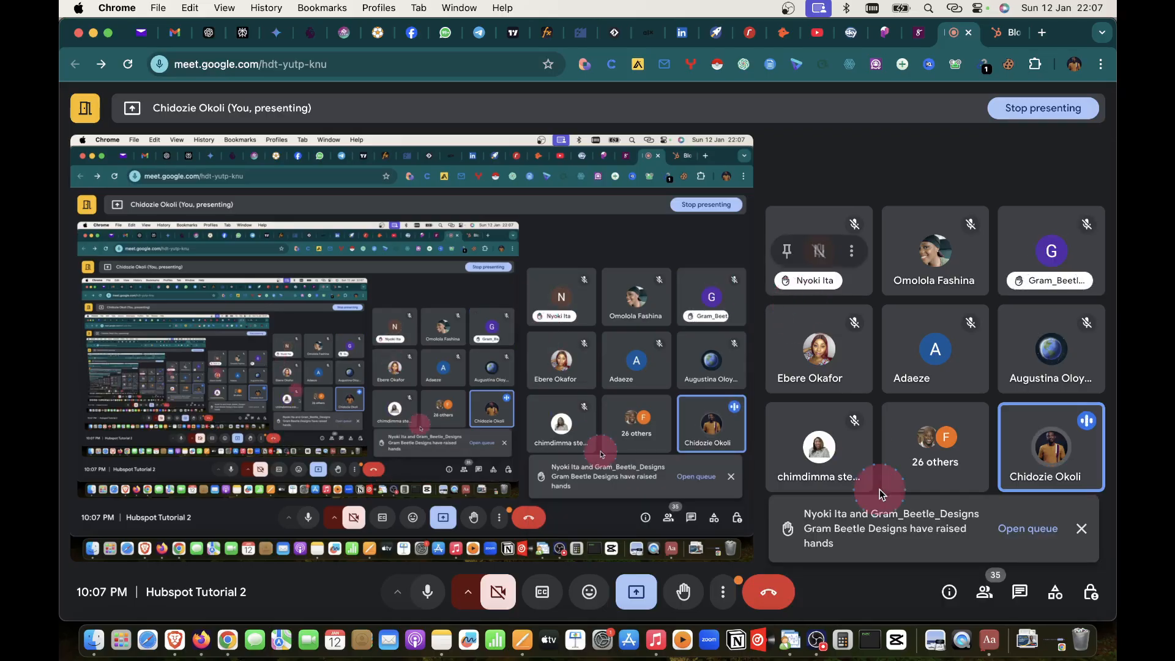
click(1022, 593)
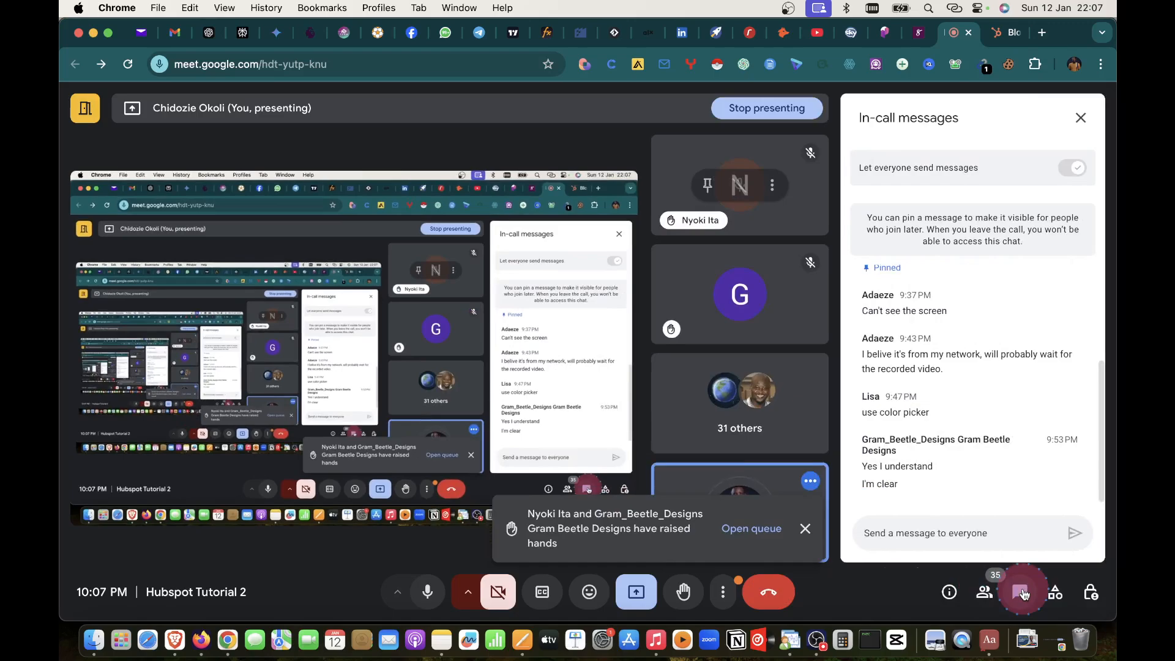
click(984, 593)
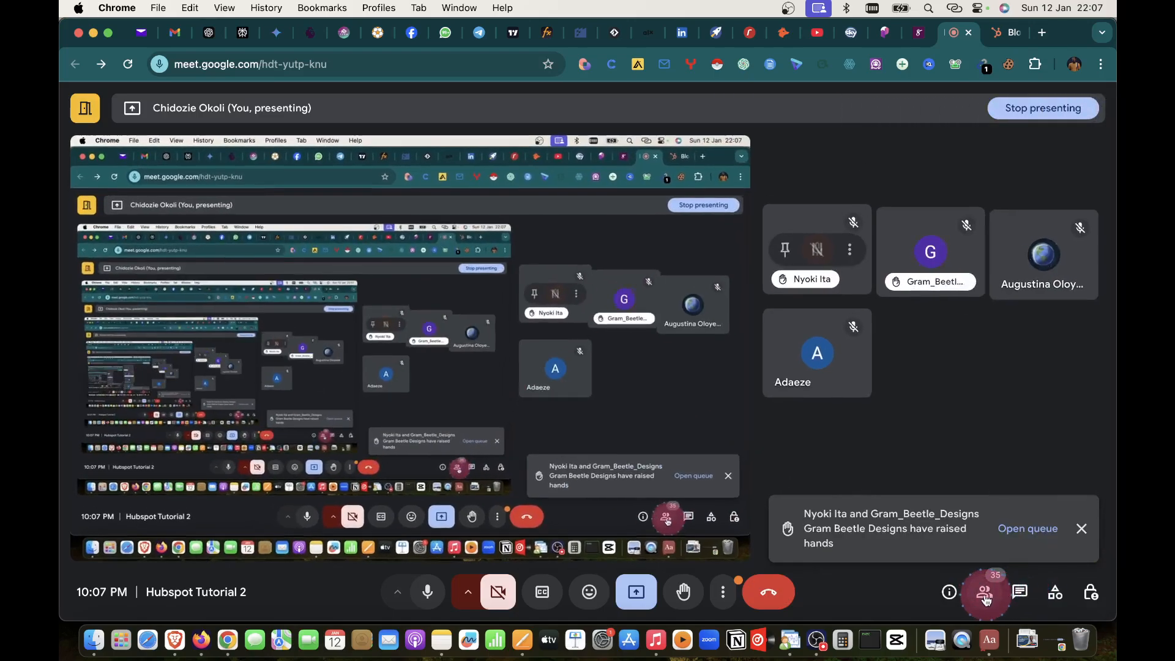
click(996, 538)
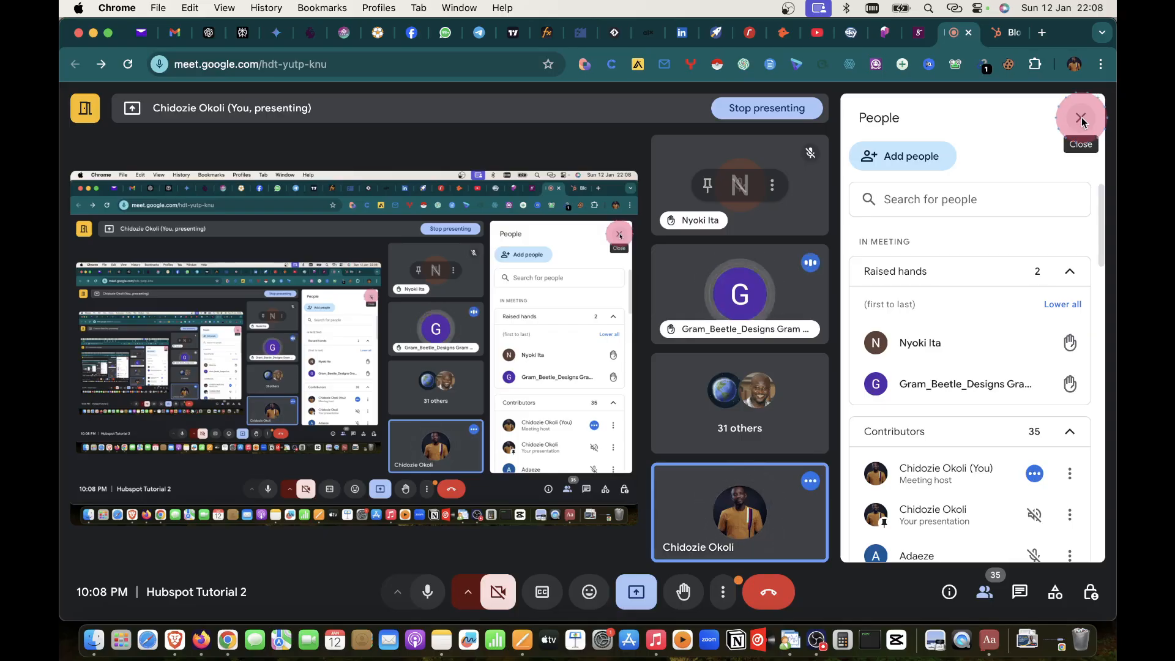
click(1081, 119)
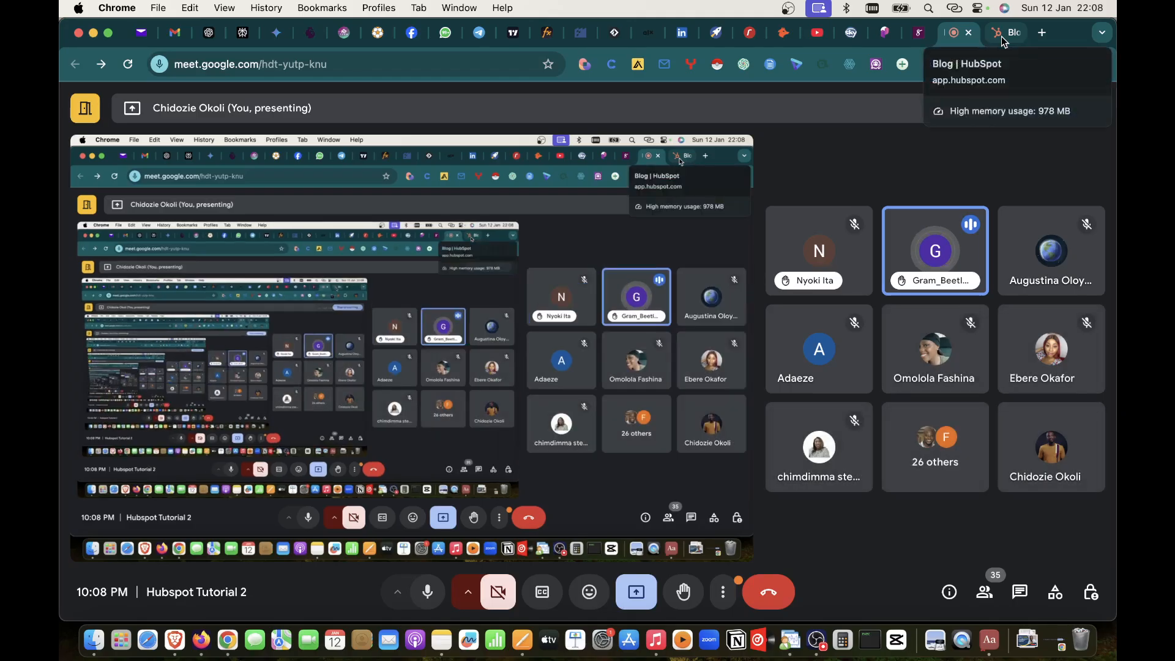
click(1004, 32)
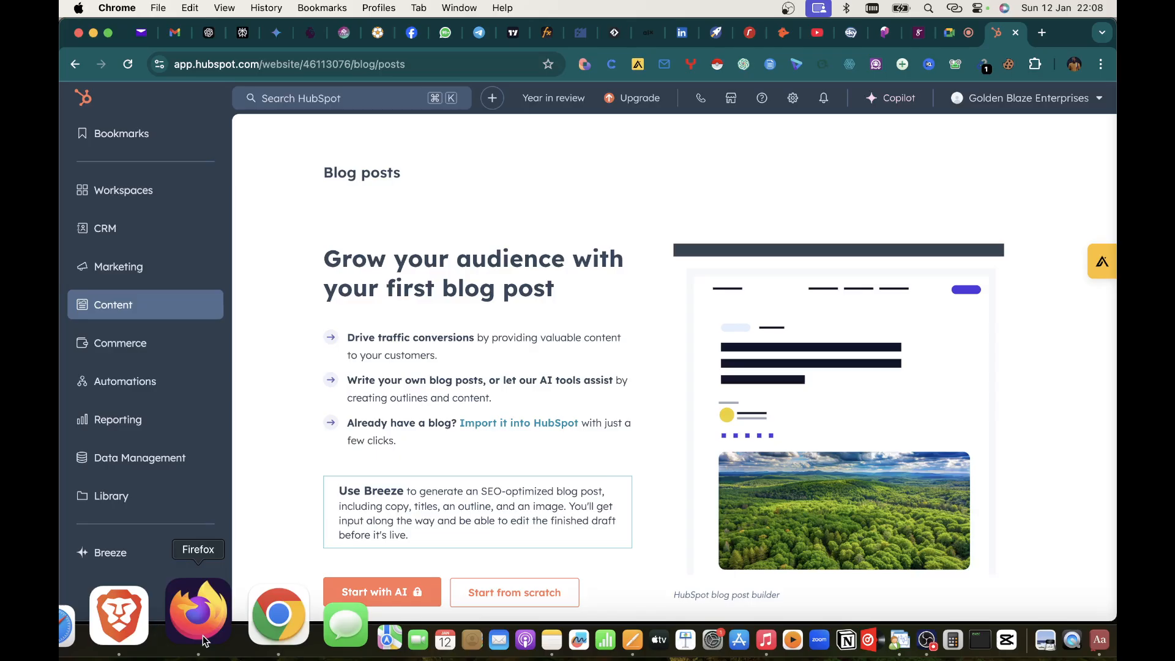
- Start the free 14-day Content Hub Professional trial from the AI blog option, choosing Content Creation and Content Essentials as features to explore
click(270, 490)
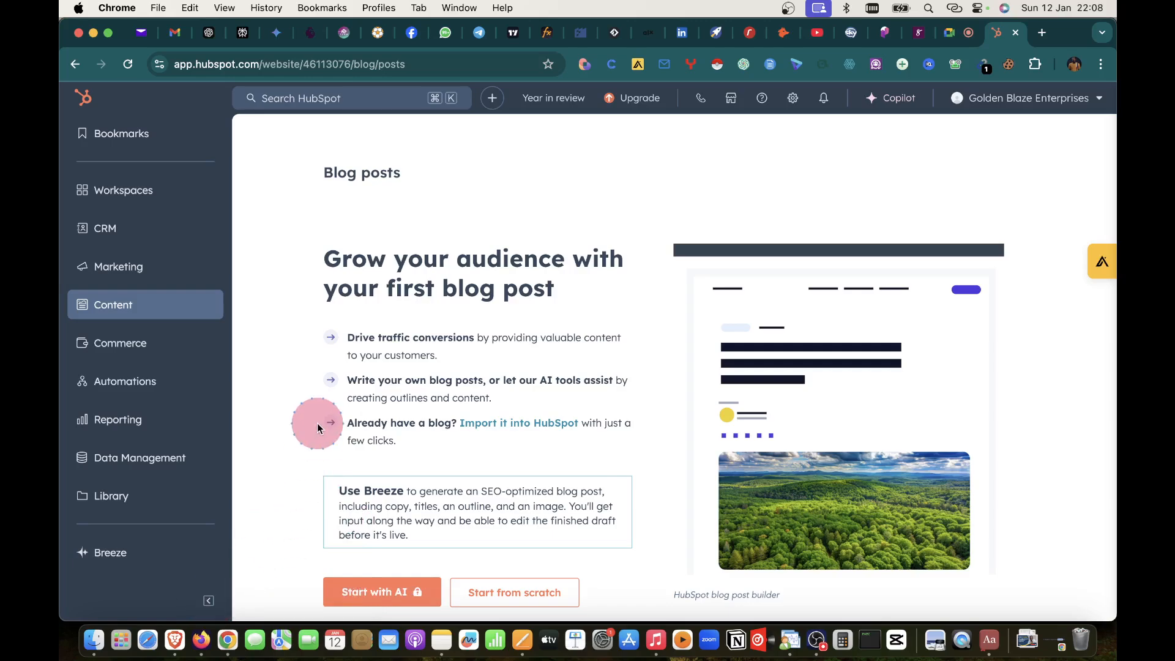
click(377, 594)
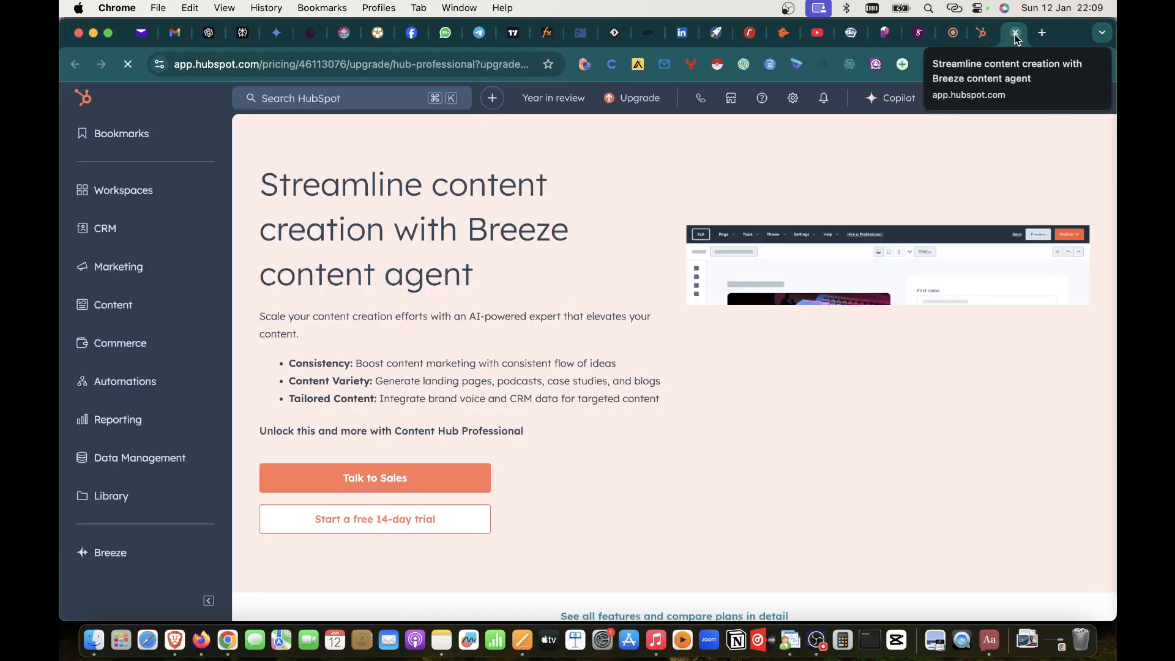
click(371, 530)
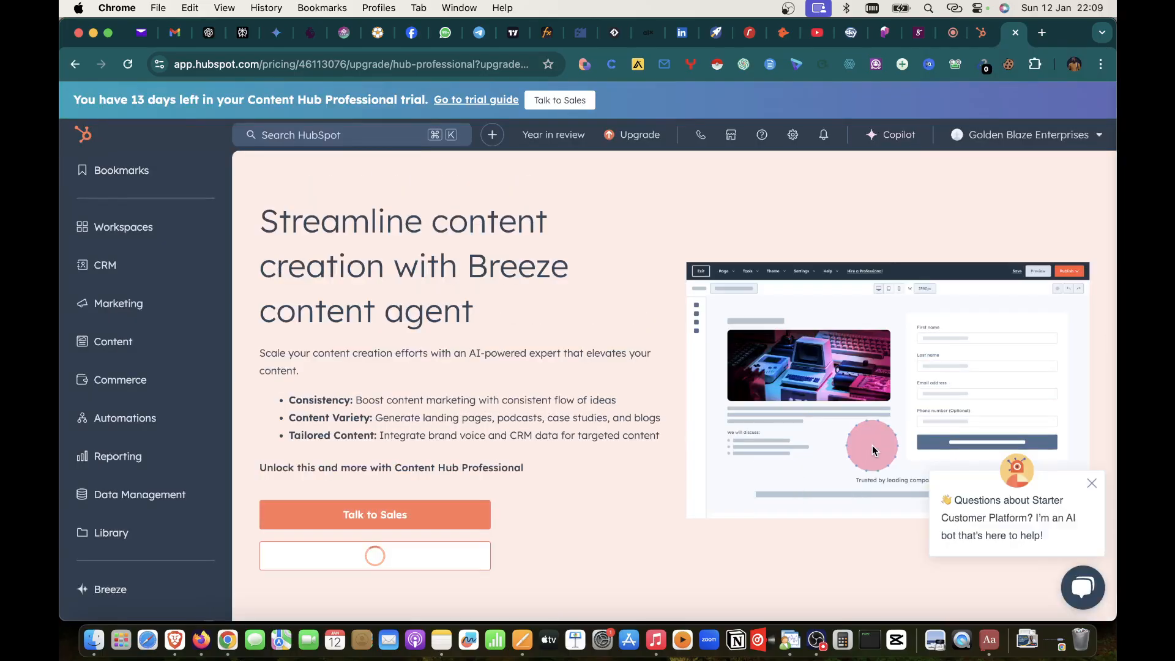
click(1092, 483)
click(327, 558)
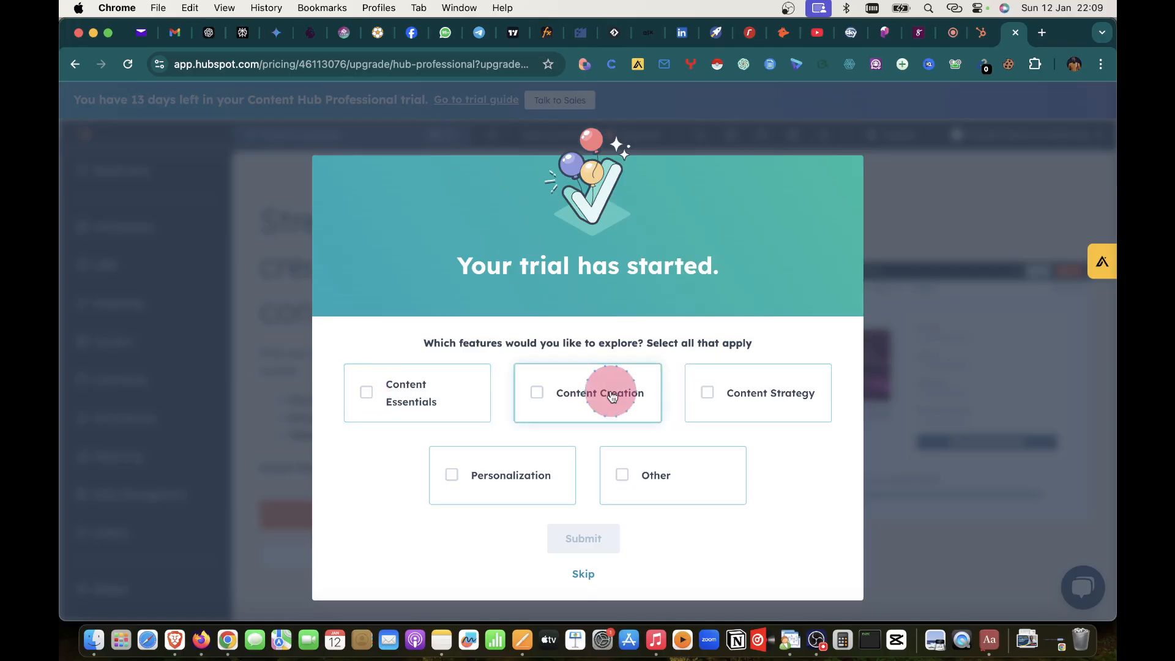
click(537, 394)
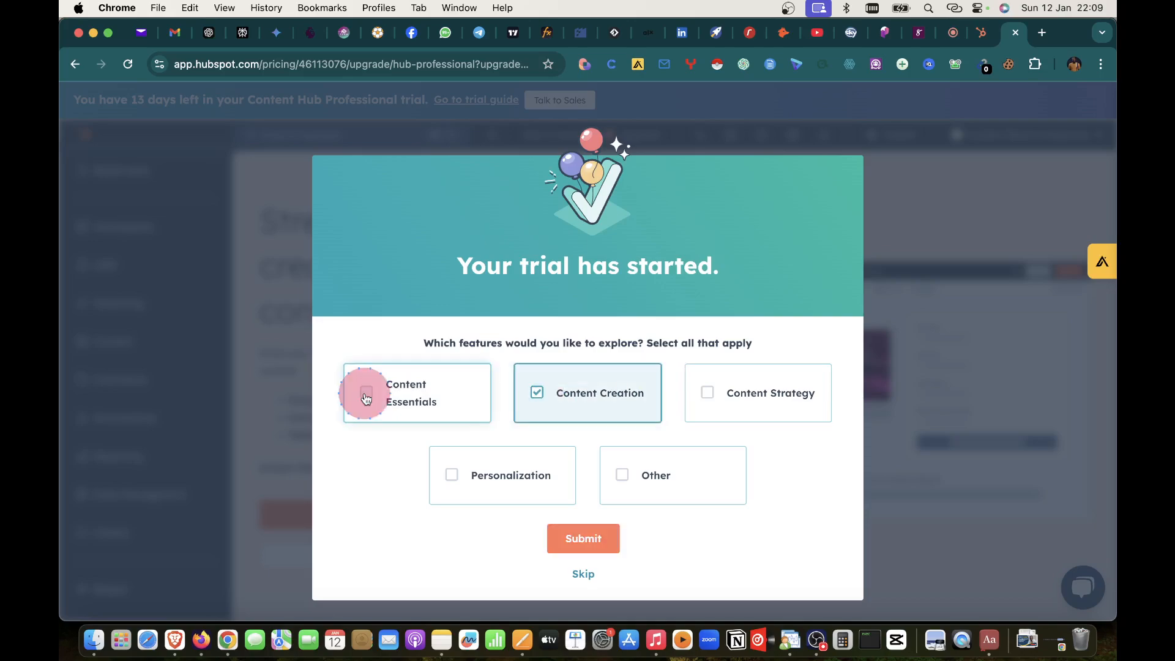
click(366, 397)
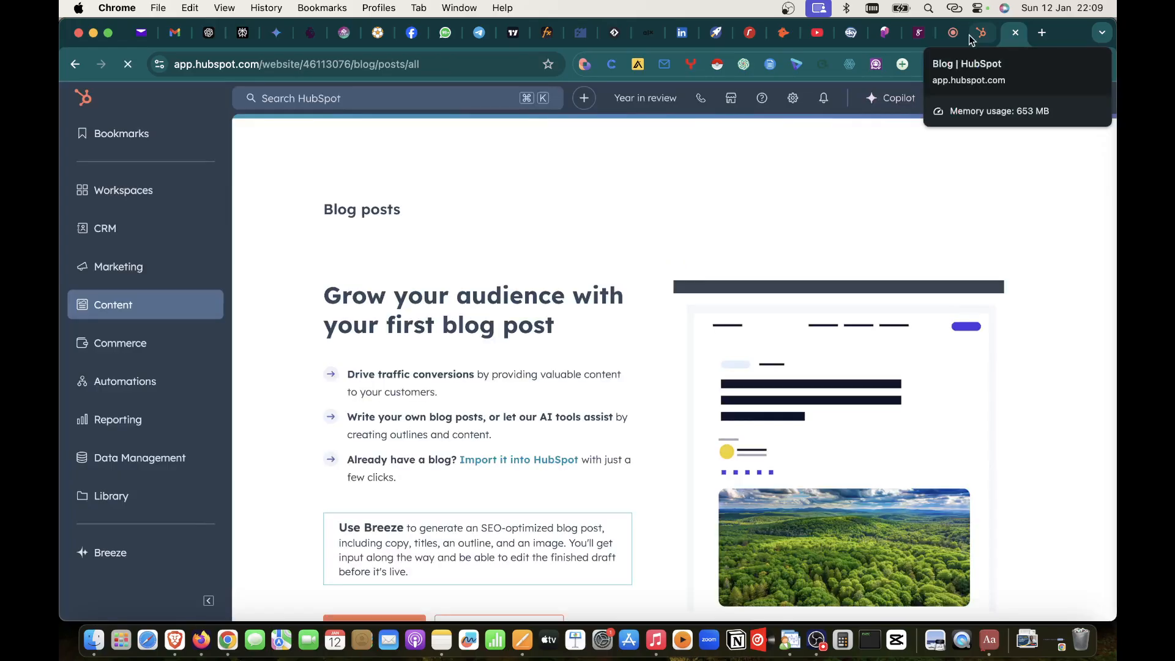
- Enroll the entire account in the Breeze content agent beta, accepting the HubSpot Beta Terms
scroll(618, 270, down, 4)
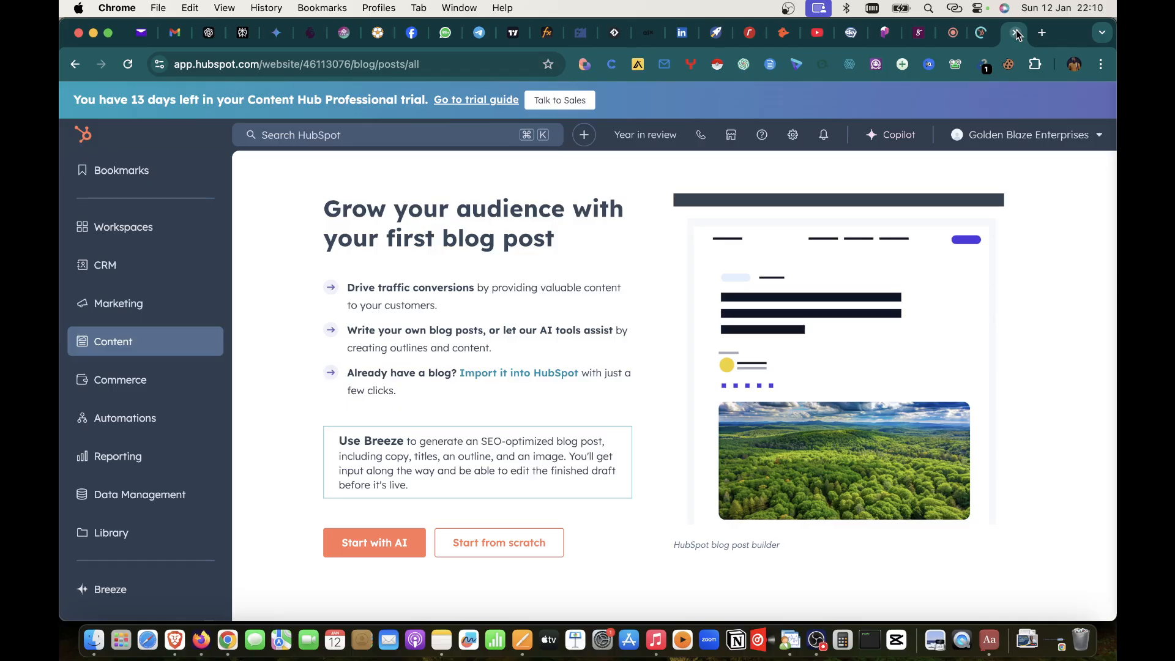
click(288, 188)
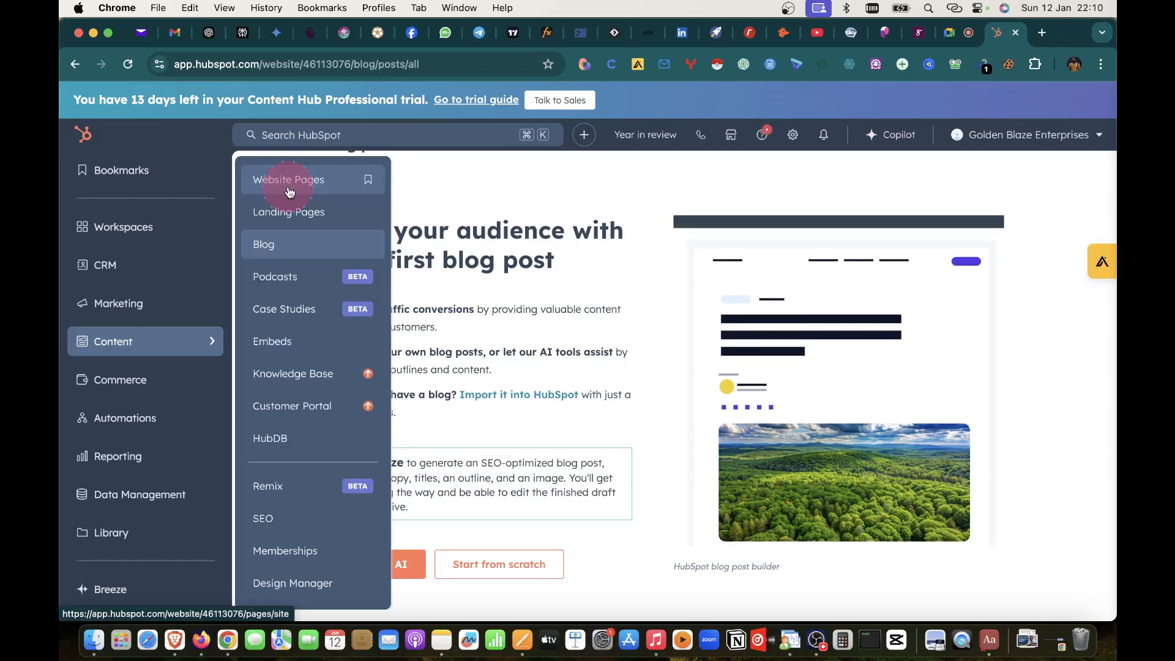
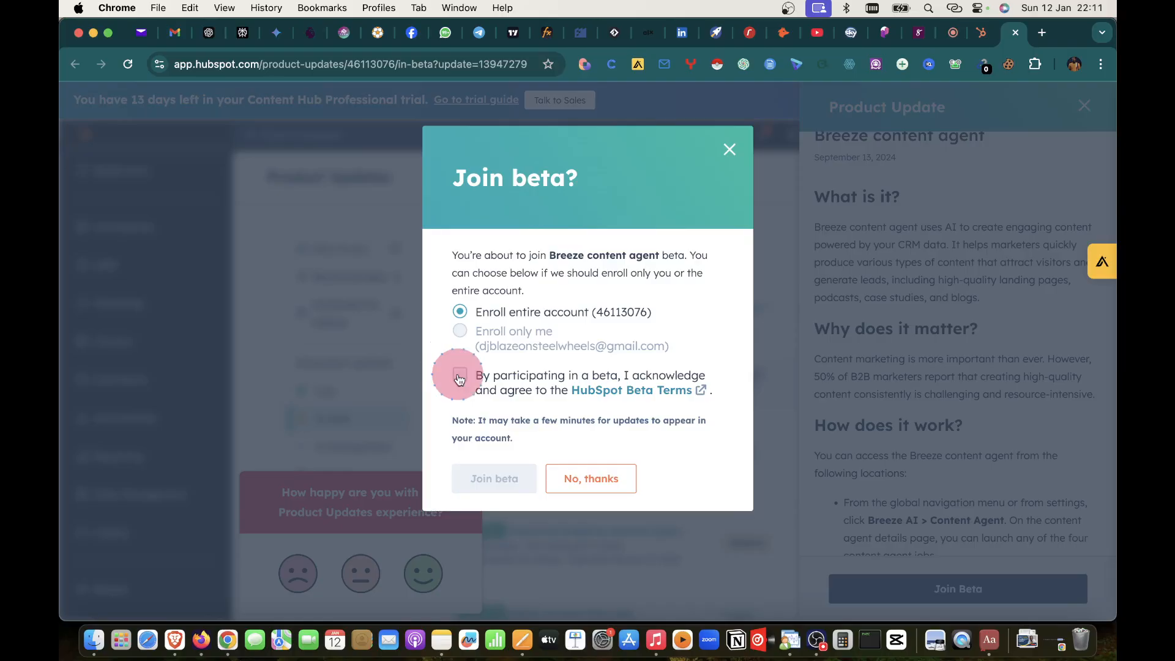
click(460, 379)
click(519, 481)
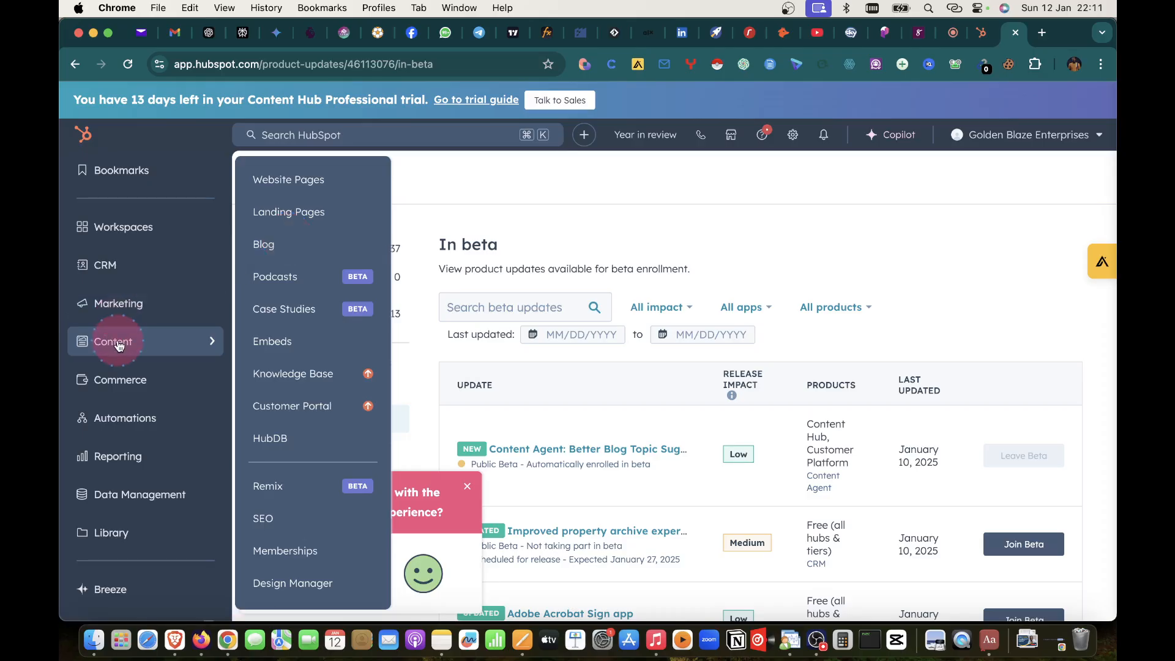
- Open the landing pages tool and start generating a new landing page with AI
click(284, 212)
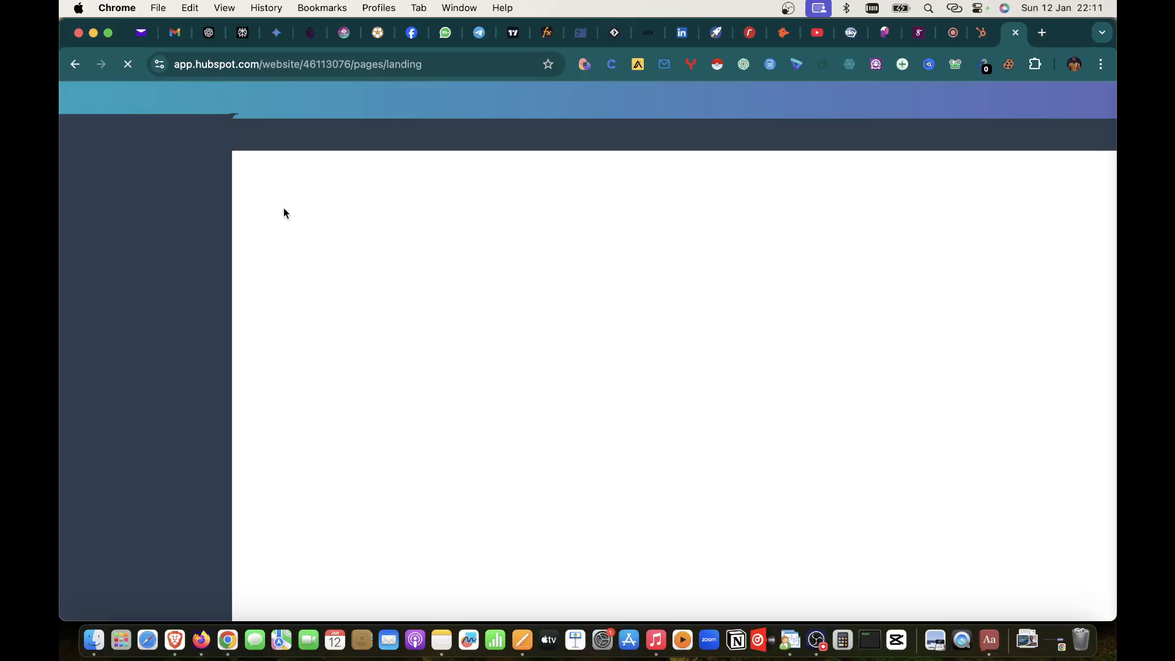
click(495, 426)
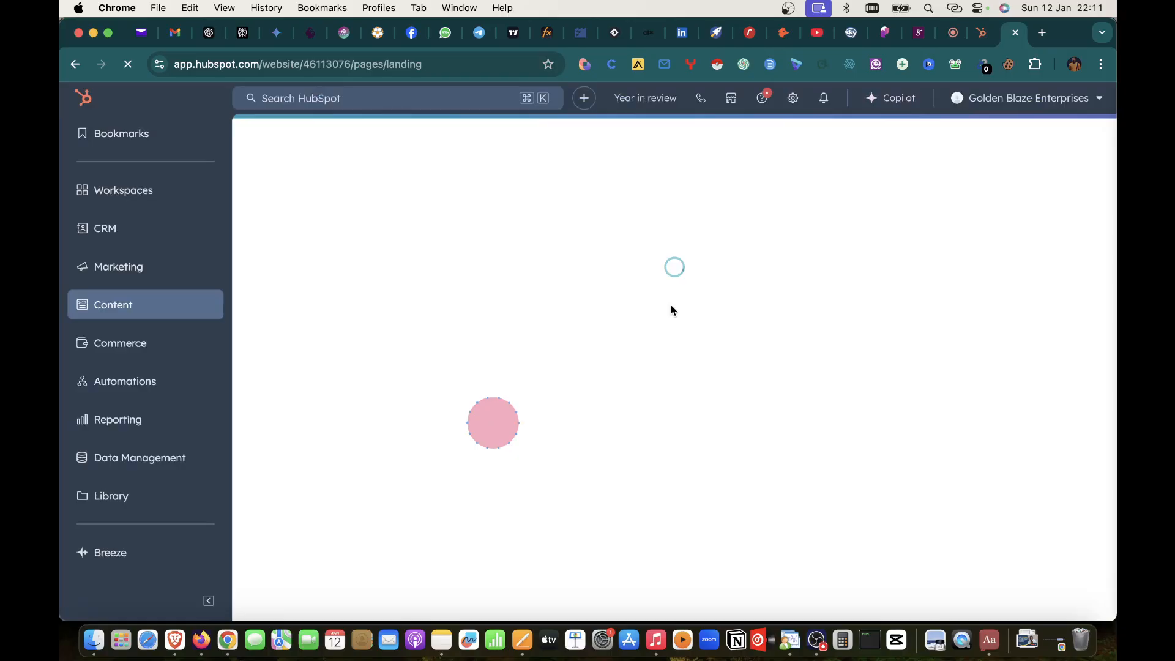
click(676, 269)
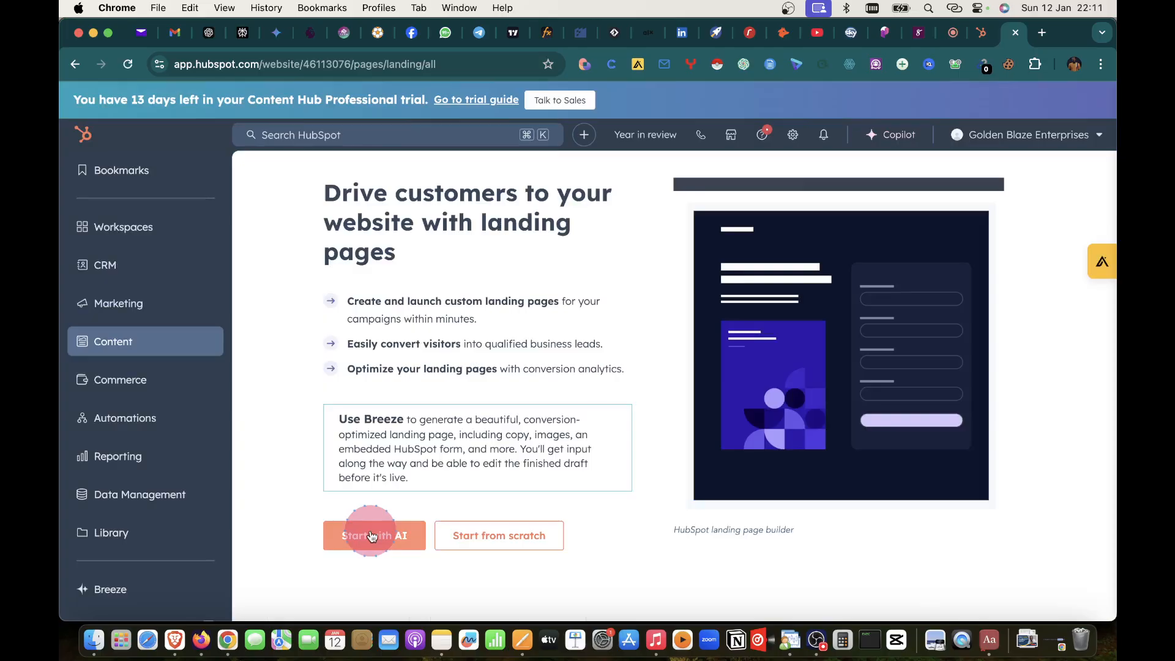
click(371, 535)
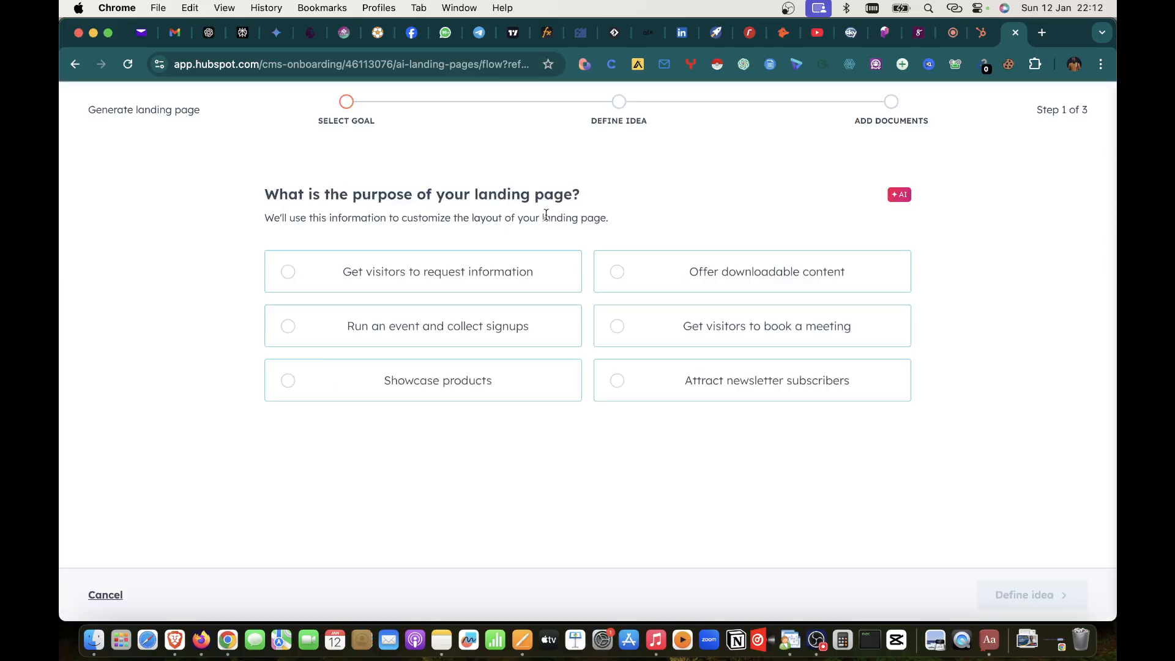
- Set the landing page's purpose to "Showcase products" and continue to the idea definition form
click(356, 224)
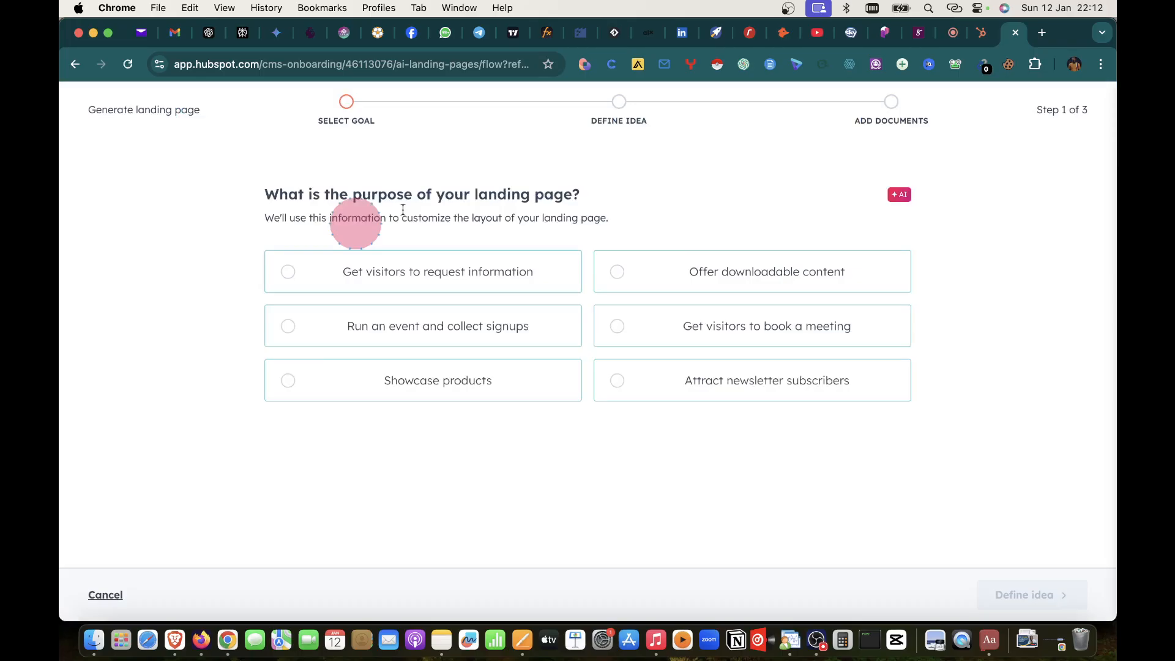
click(494, 243)
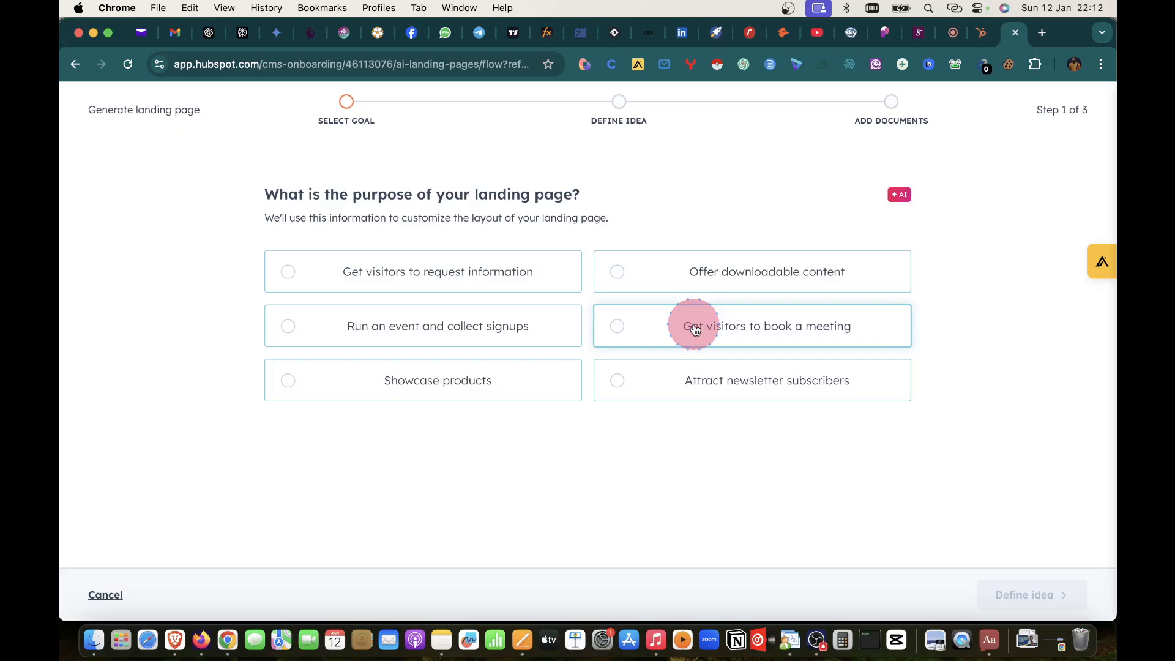
click(289, 382)
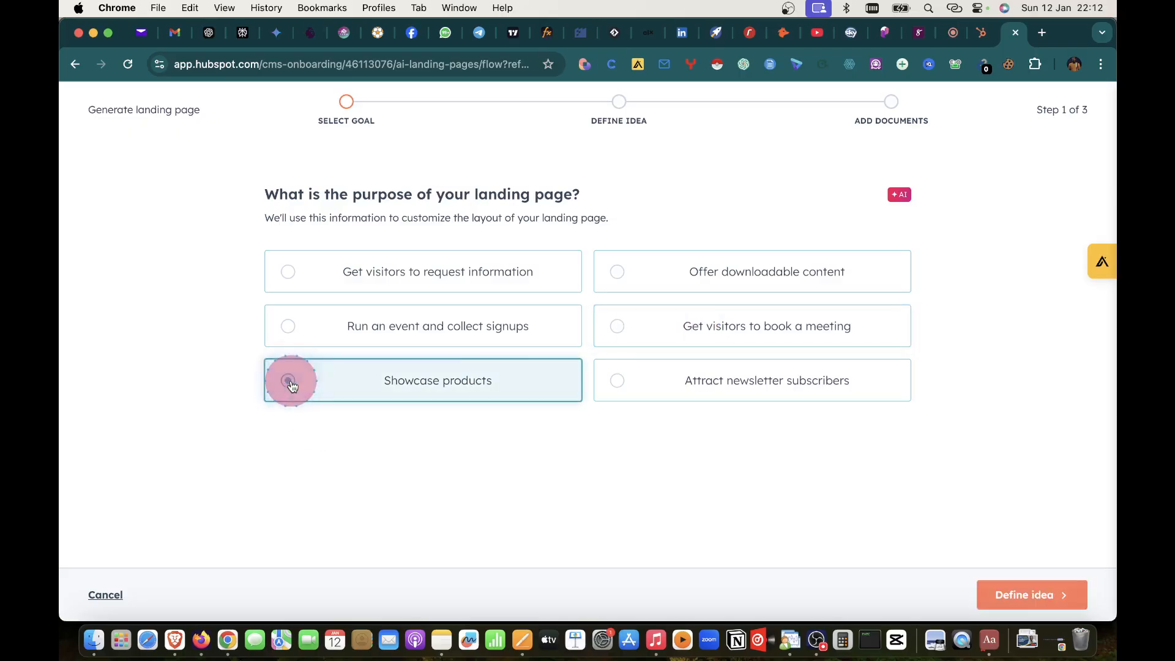
click(1038, 595)
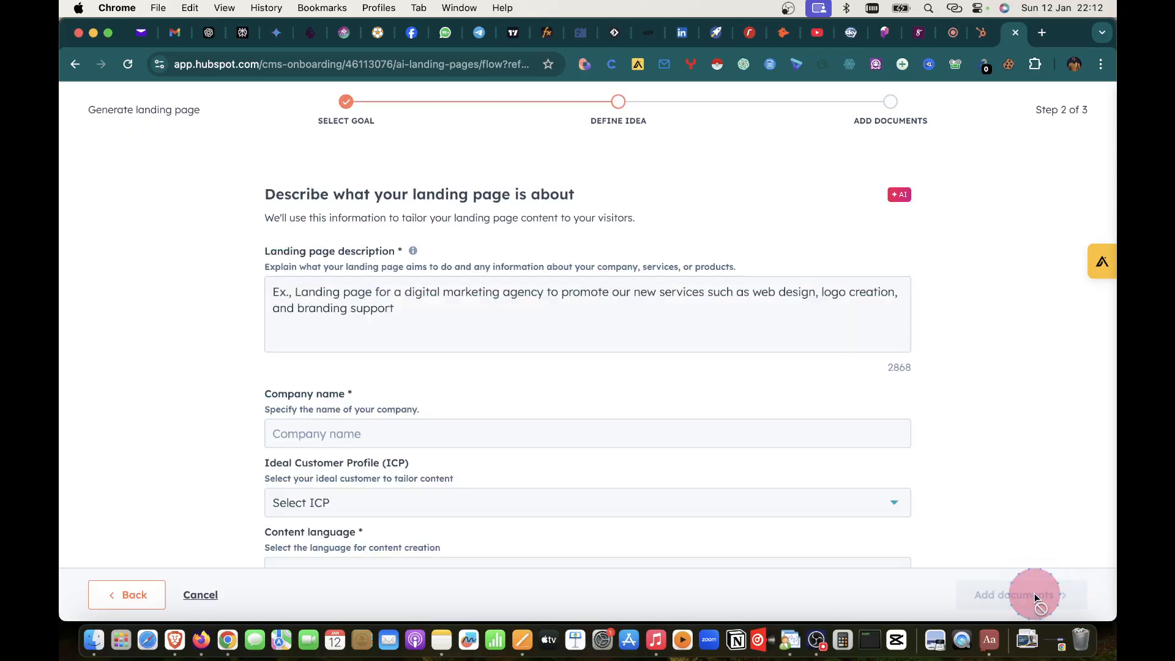
scroll(568, 392, down, 2)
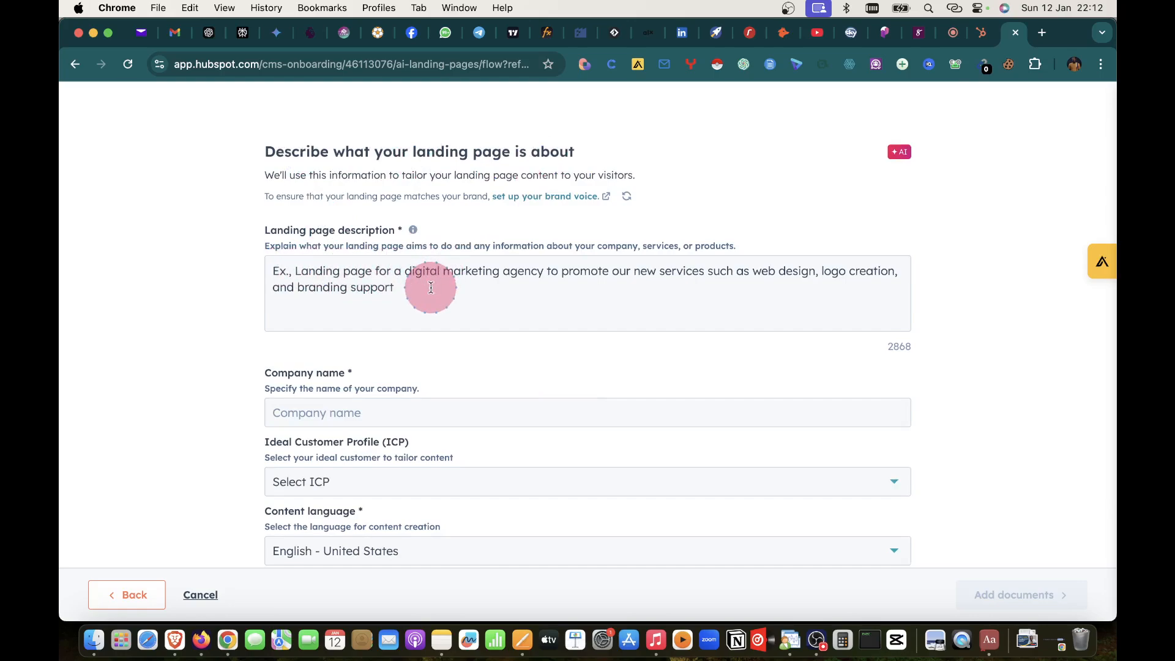
- Replace the sample landing page description with "Landing page for a Tech Education Platform which helps"
drag(431, 287, 283, 257)
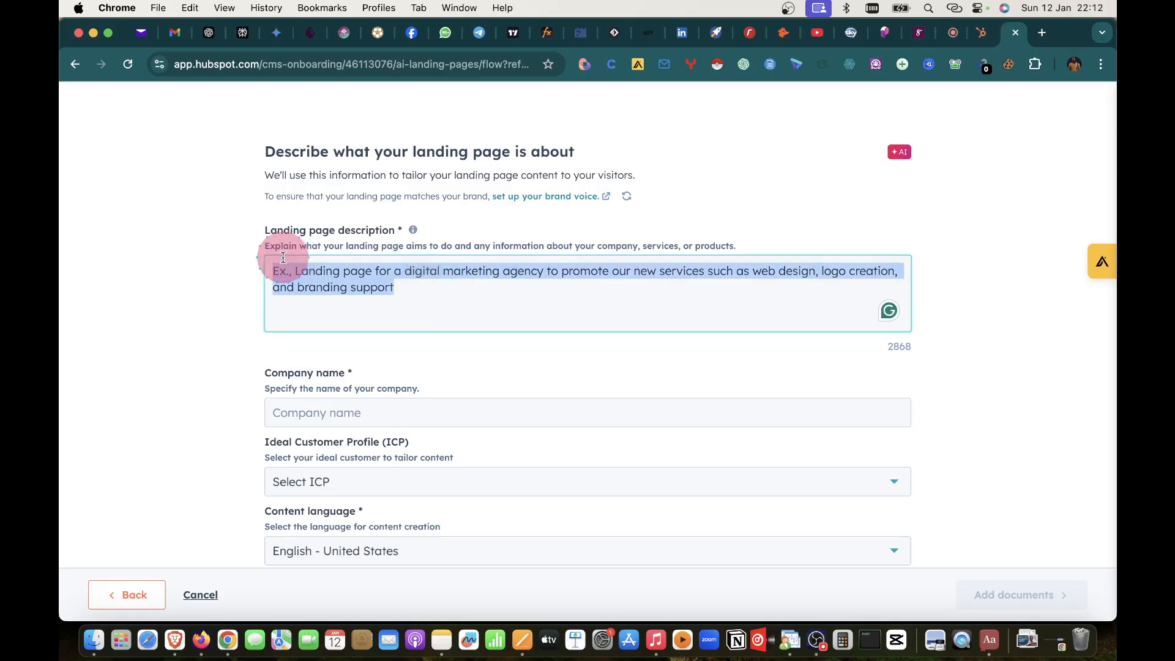
key(BackSpace)
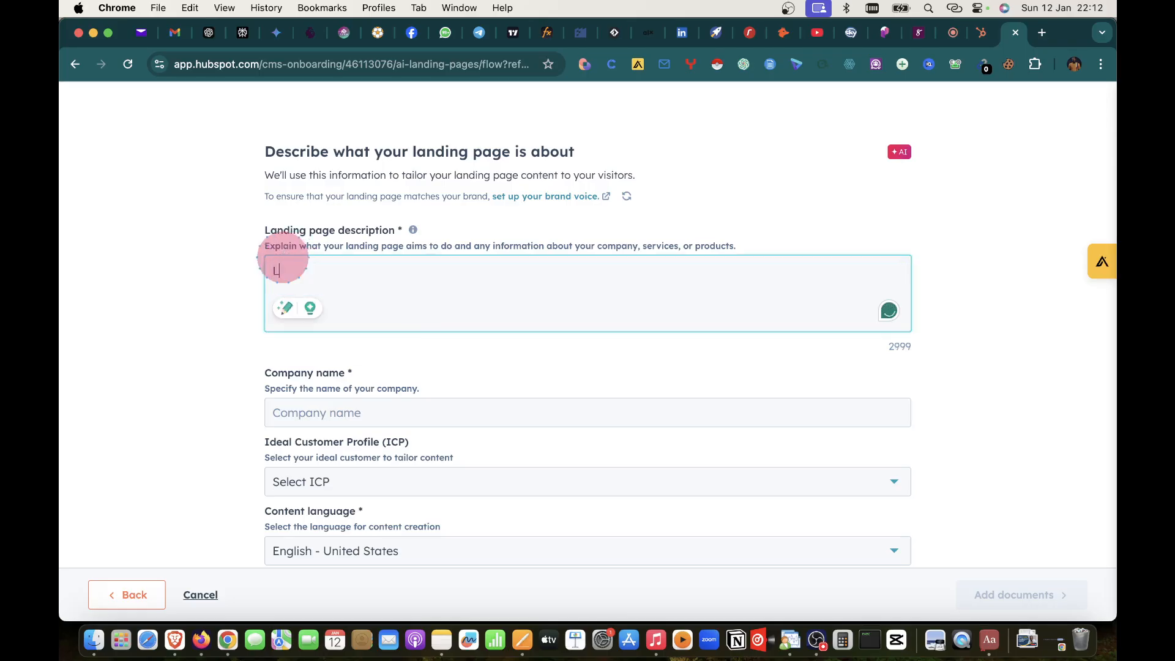
text(Landing page fpr)
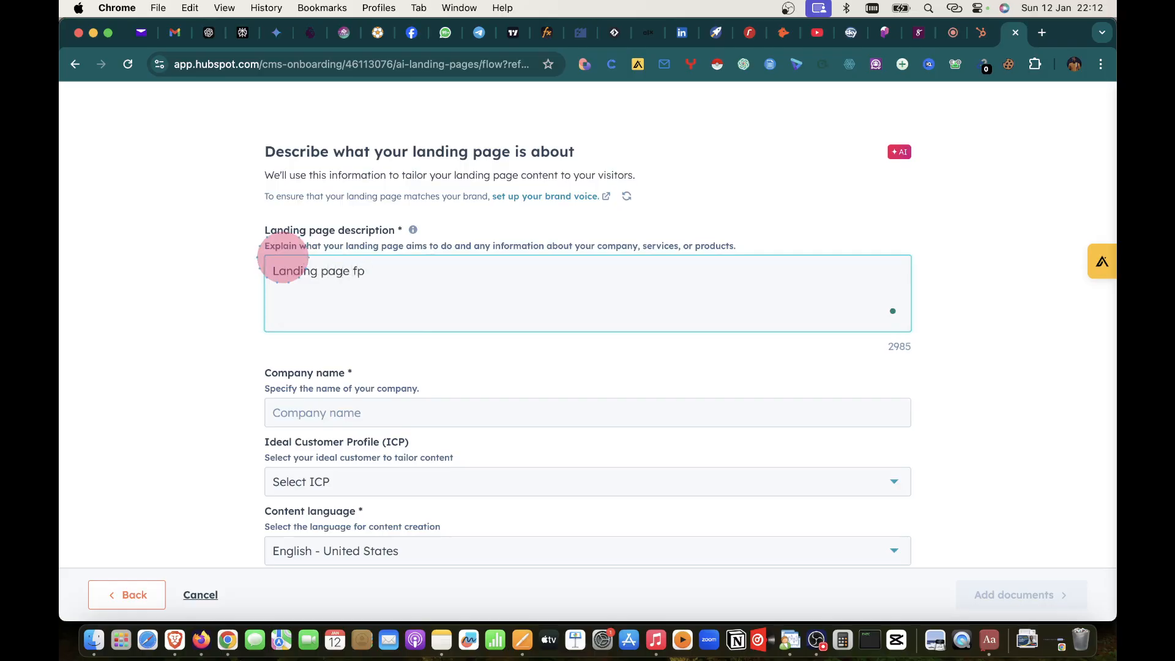
key(BackSpace)
text(or a Tech Education Platform)
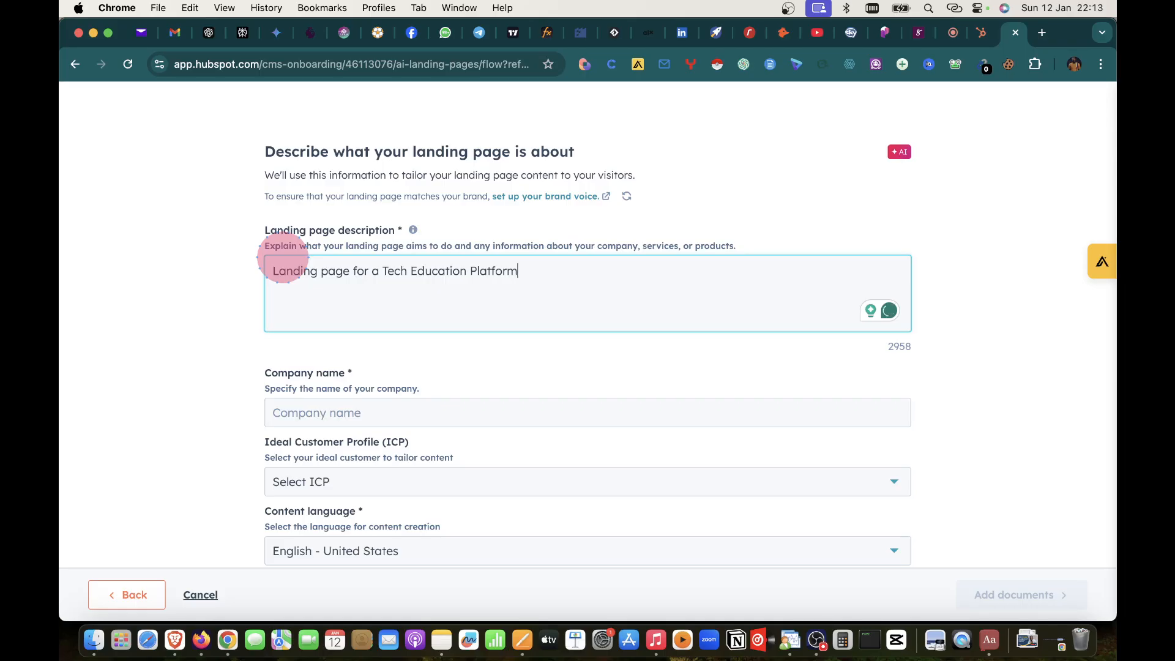
text( which helps)
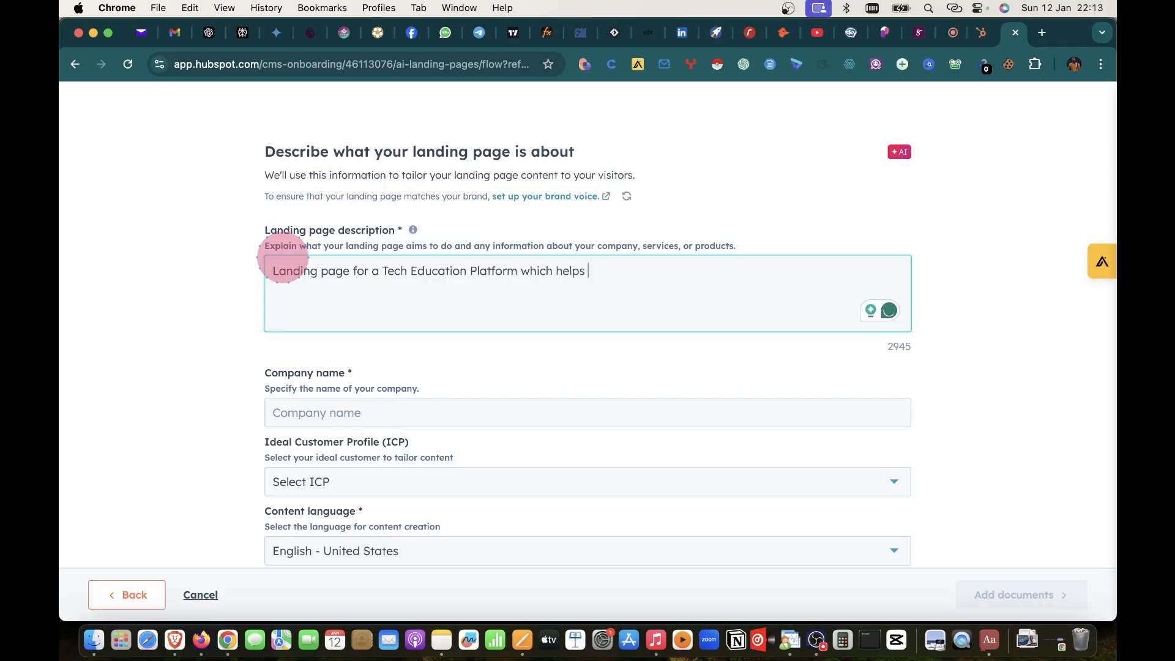
click(294, 231)
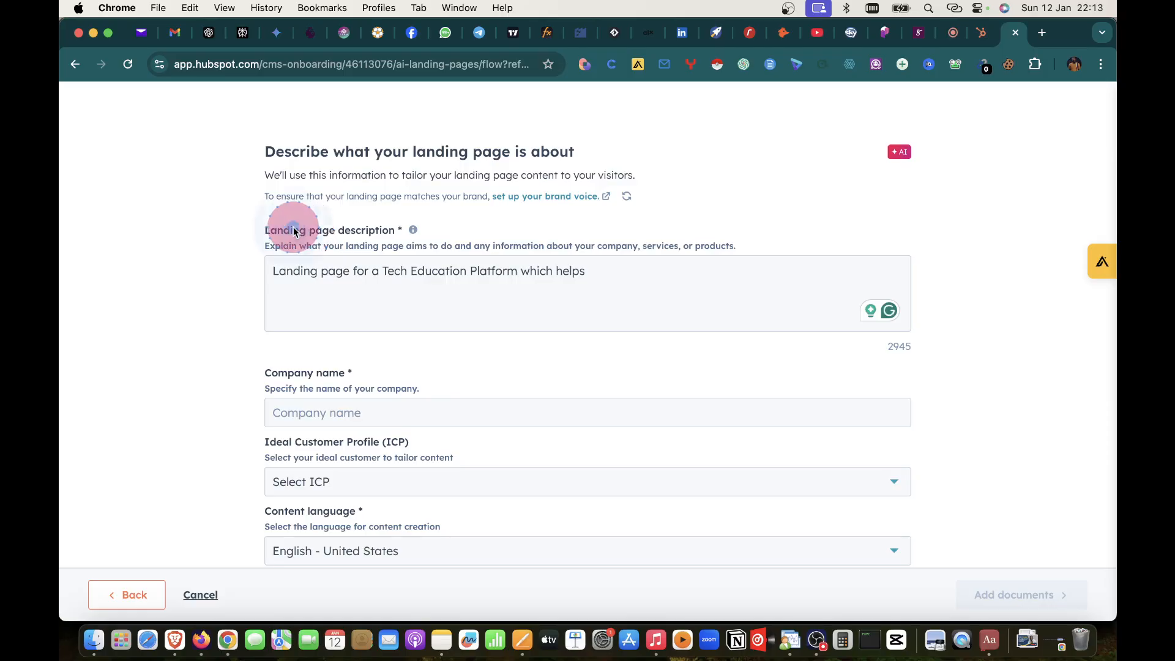
click(254, 234)
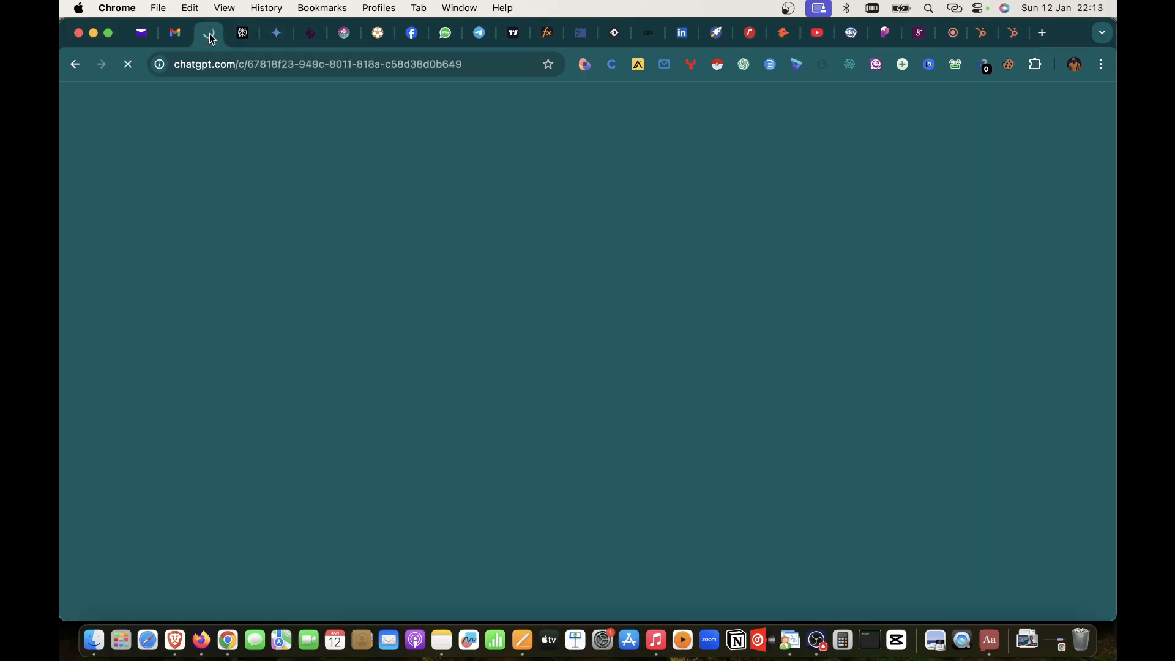
click(209, 34)
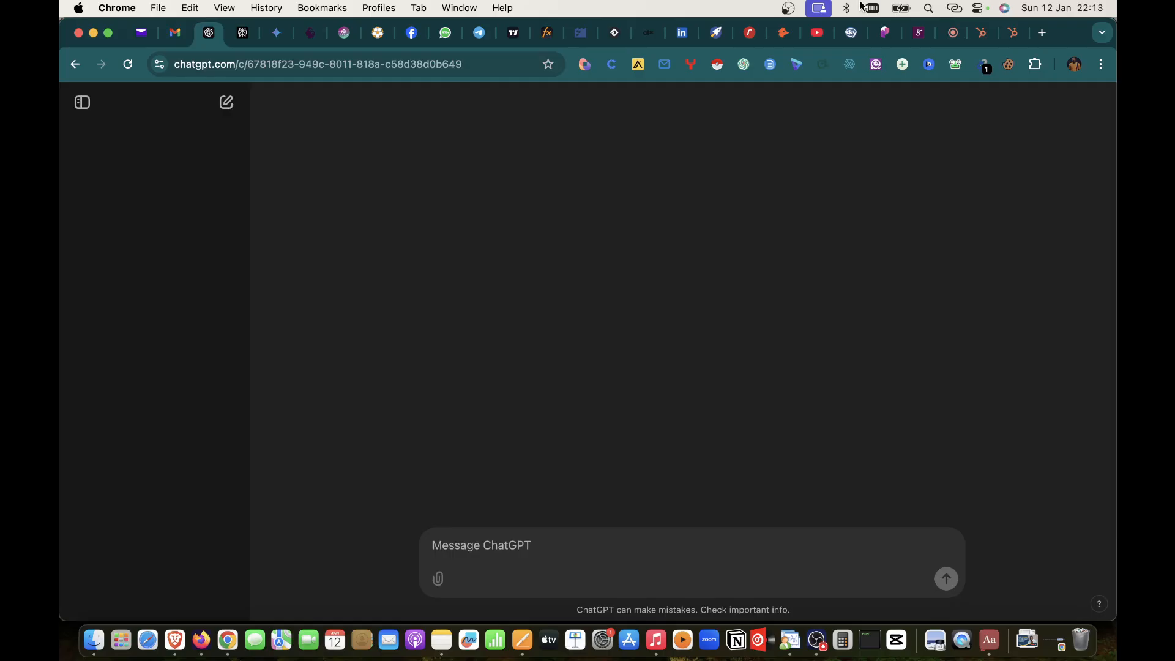
click(983, 38)
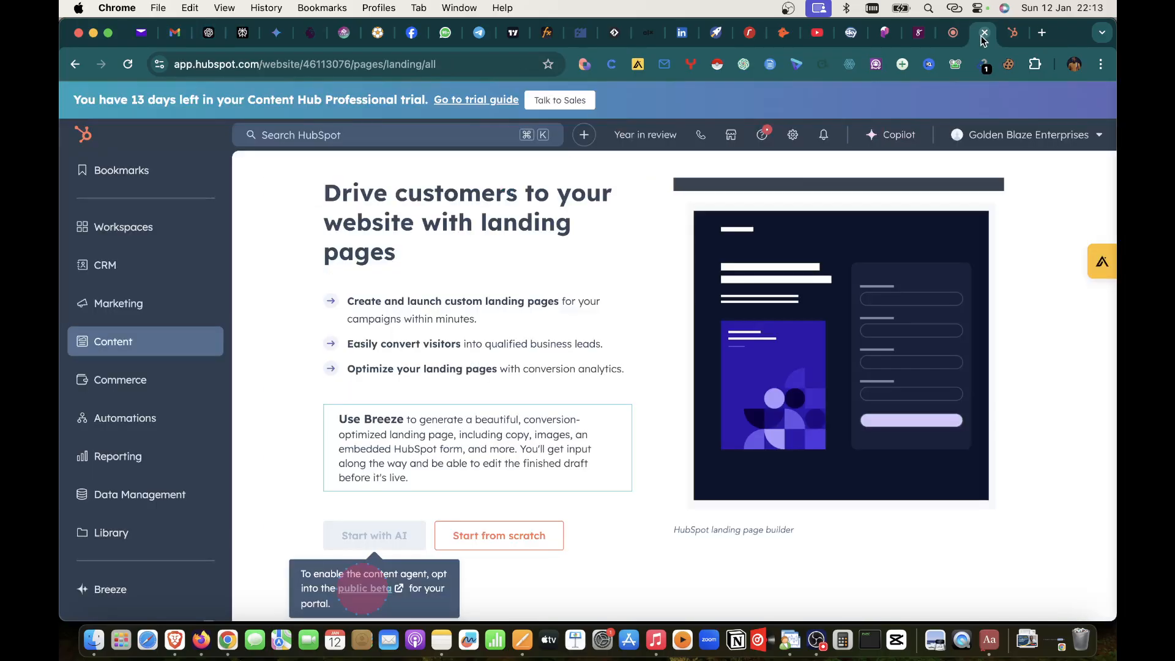
click(982, 38)
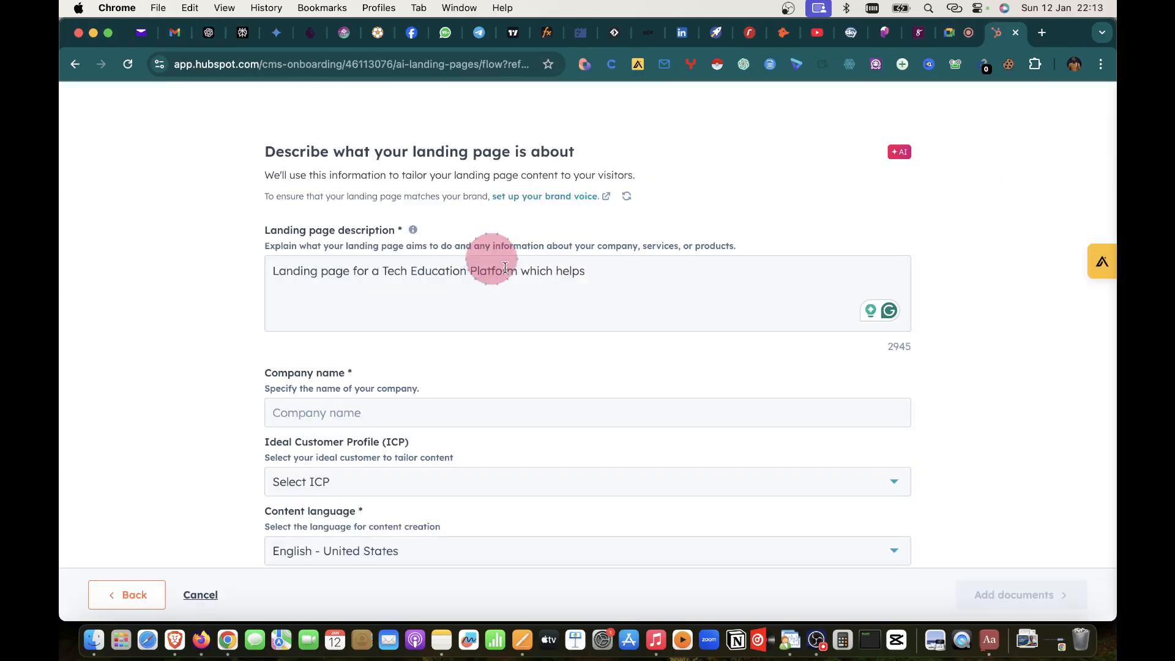
- Complete the description with "individuals to Skill and Upskill in the Tech world enabling them become a good fit for remote jobs." and accept Grammarly's rewrite
click(609, 271)
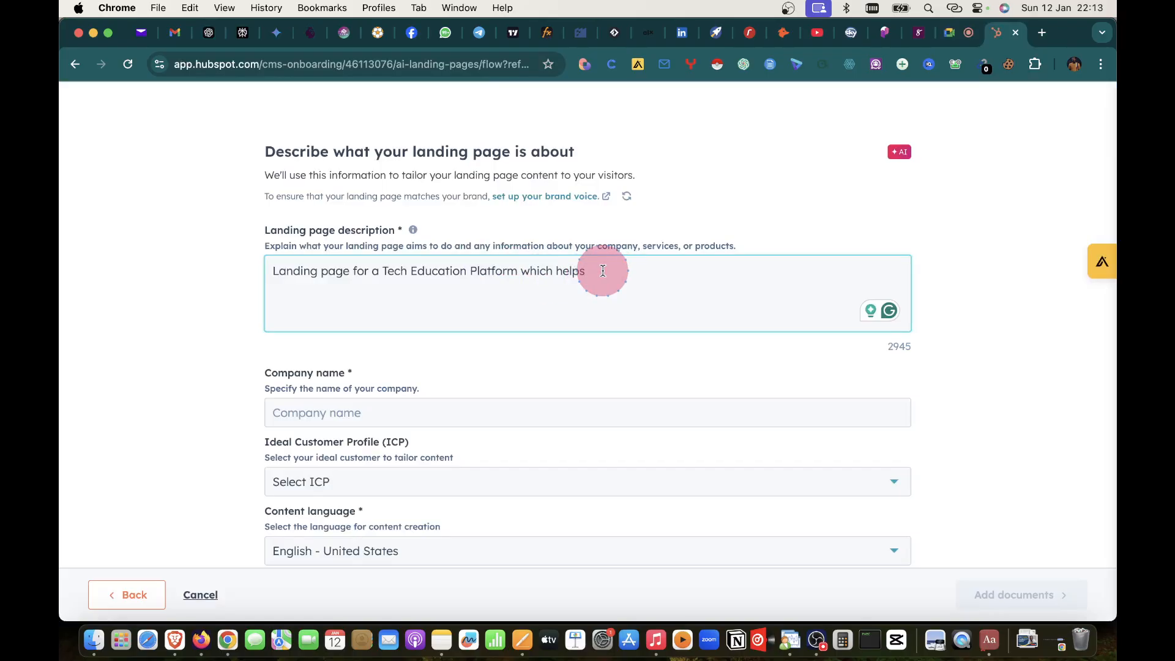
text(individuals to Skill and Up)
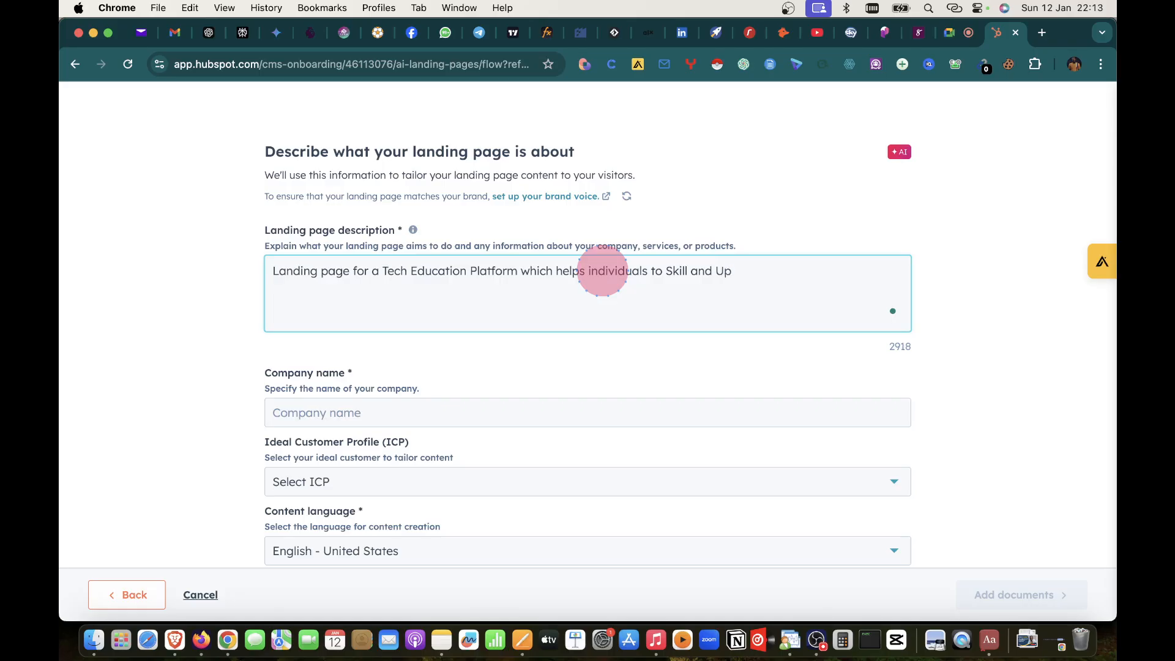
text(skill in the Tech world ena)
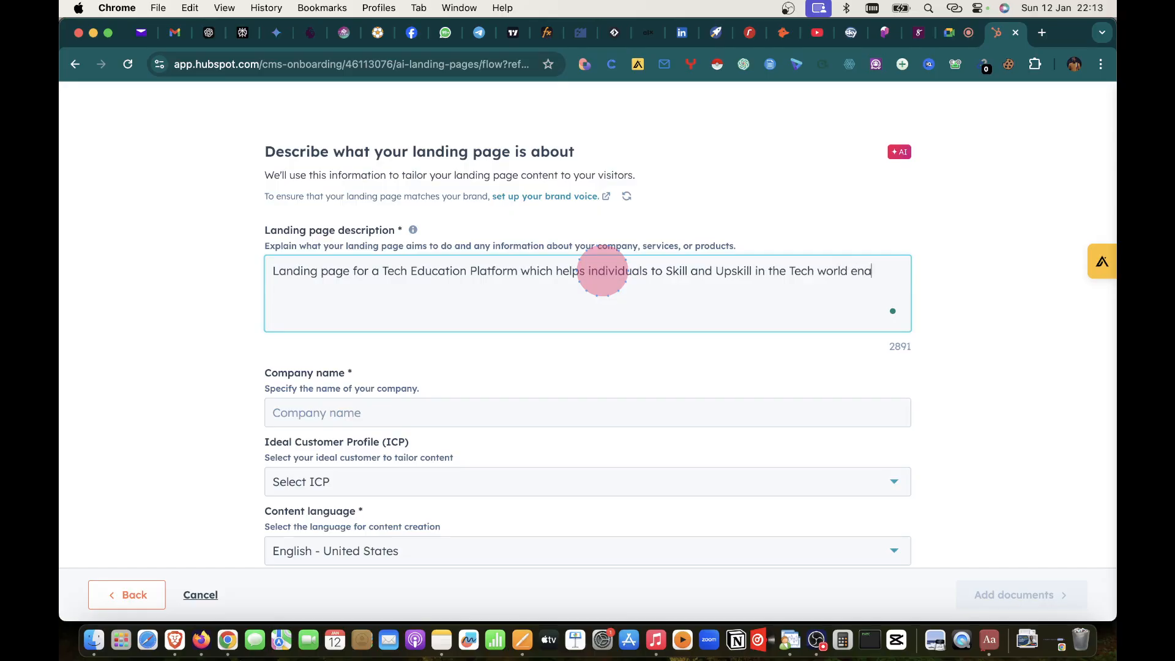
text(bling htem bedome )
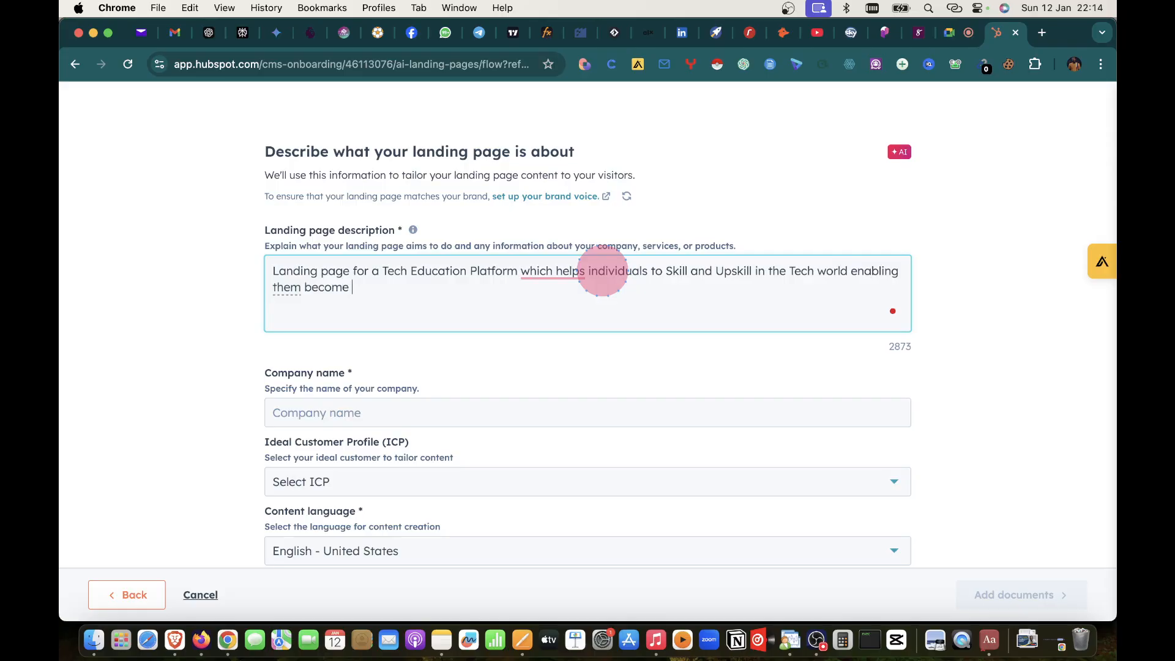
text(a good fit for remote jobs)
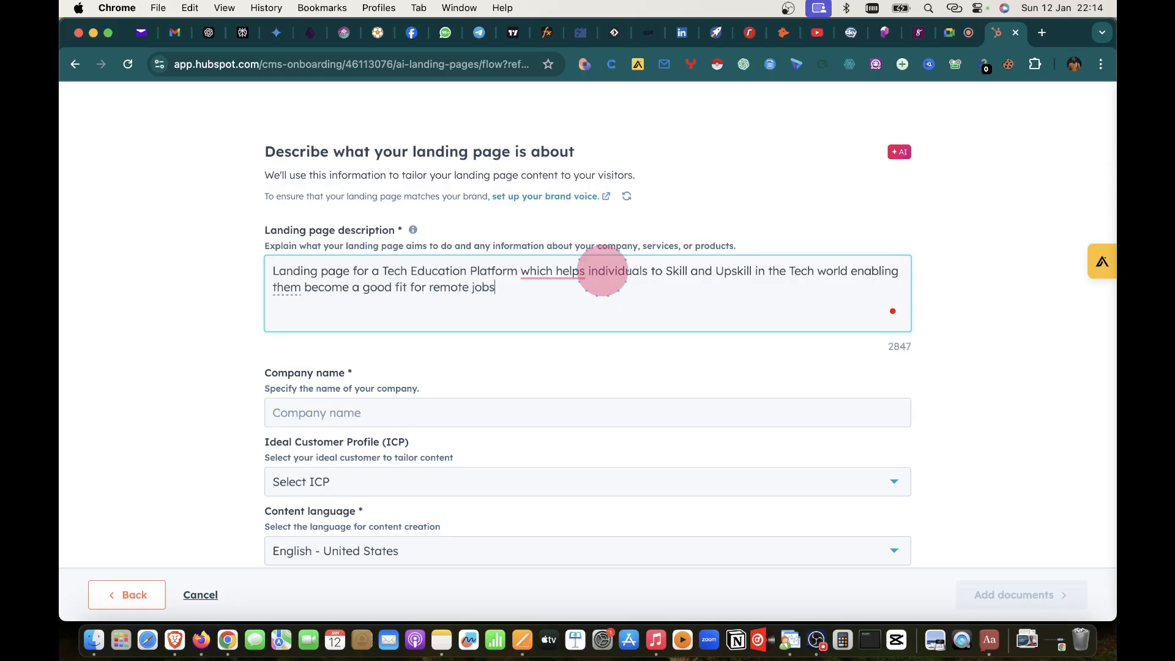
text(.)
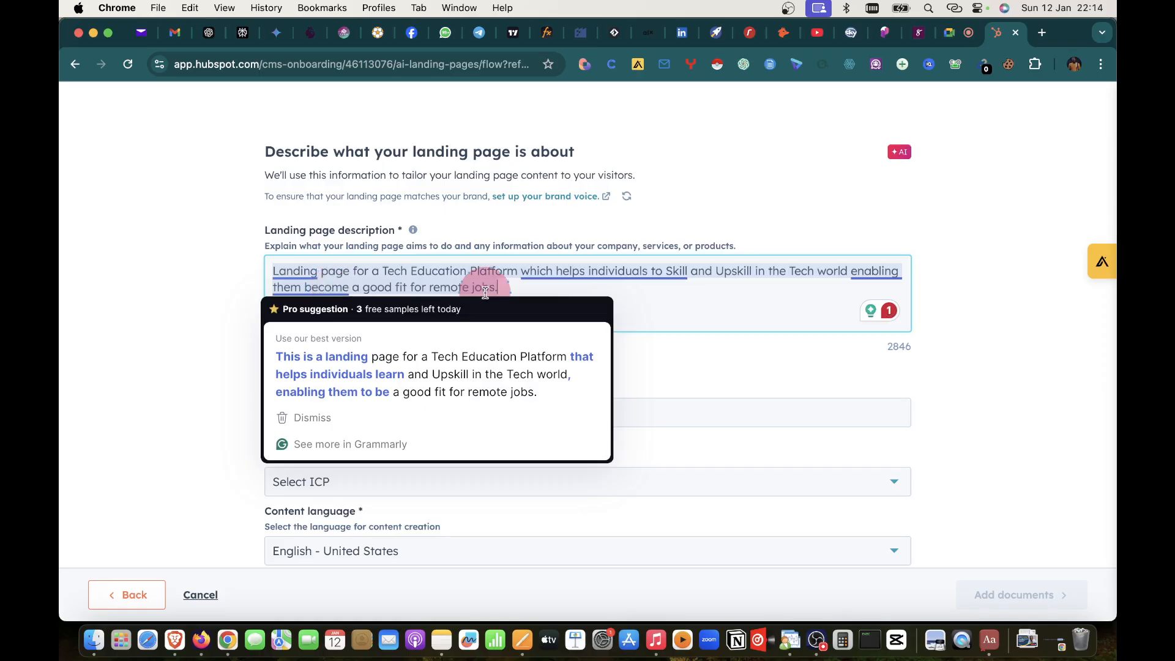
mouse_move(309, 287)
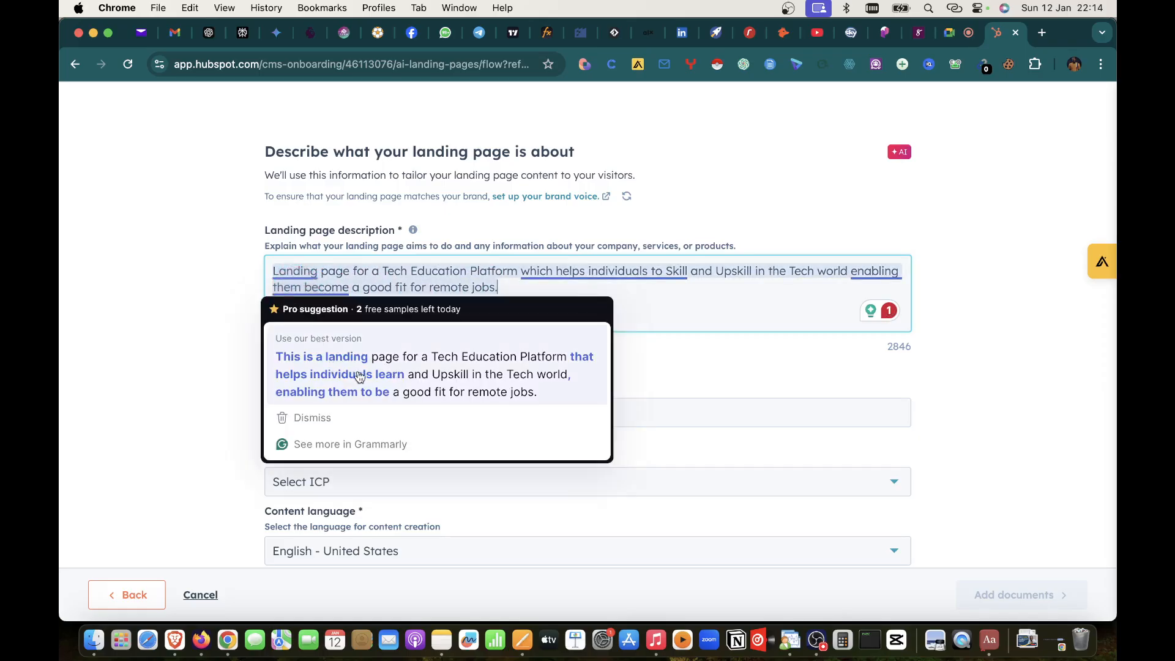
click(415, 383)
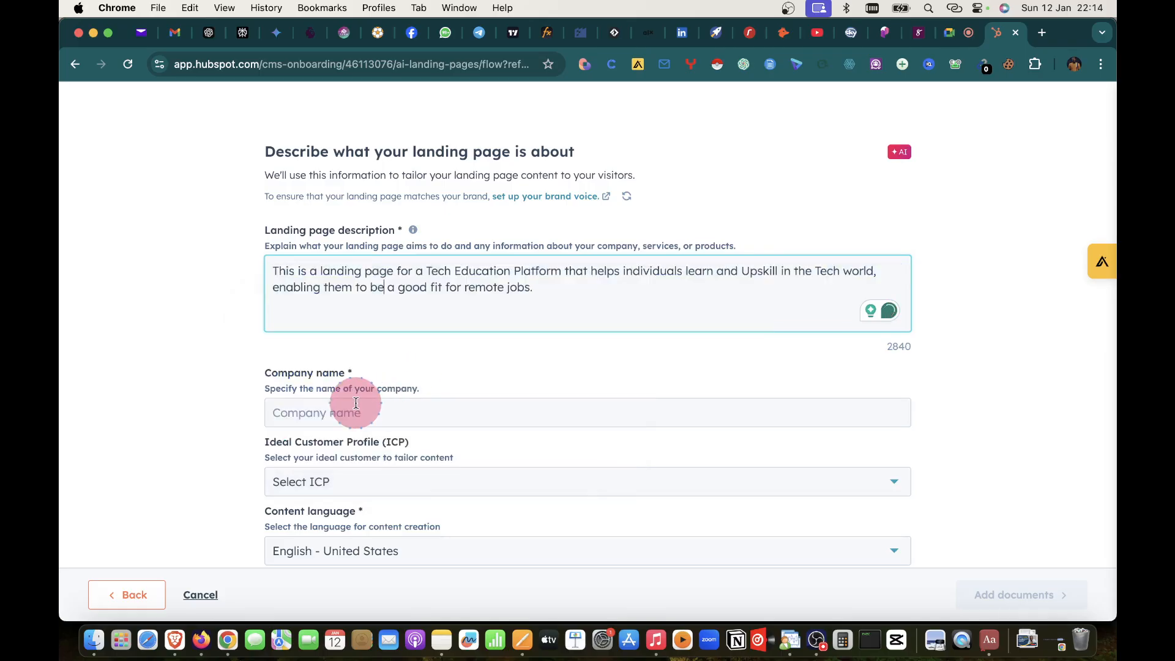
- Enter "Digital Witch IT Support" as the company name for the landing page
click(318, 406)
text(Di)
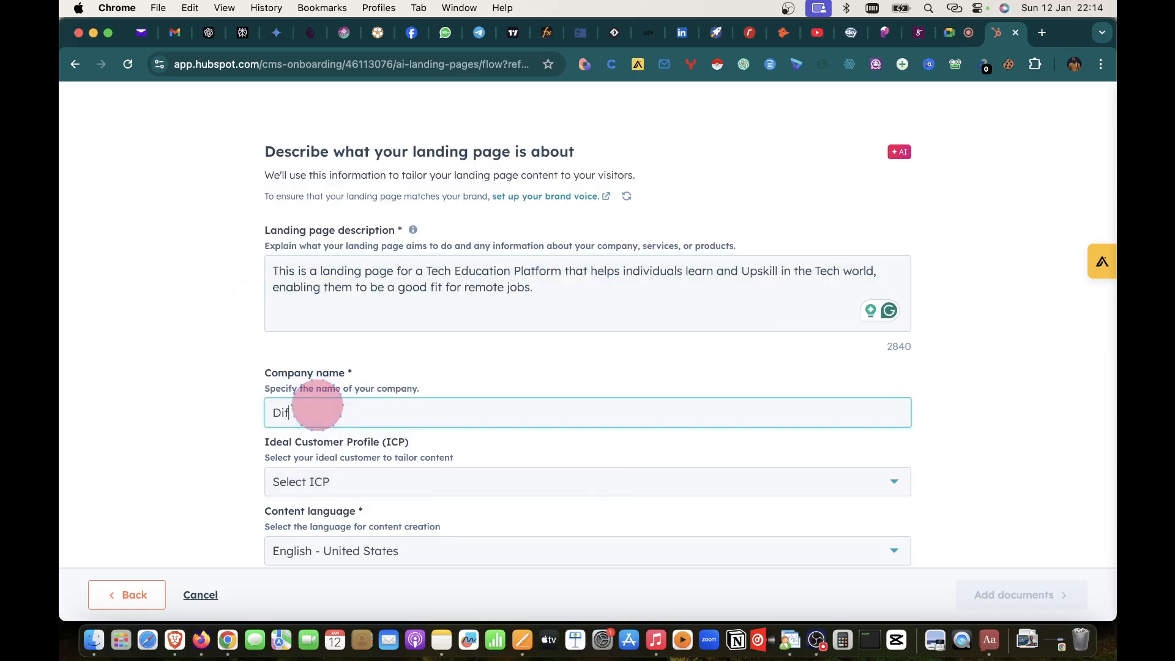
text(gital Witch Tech)
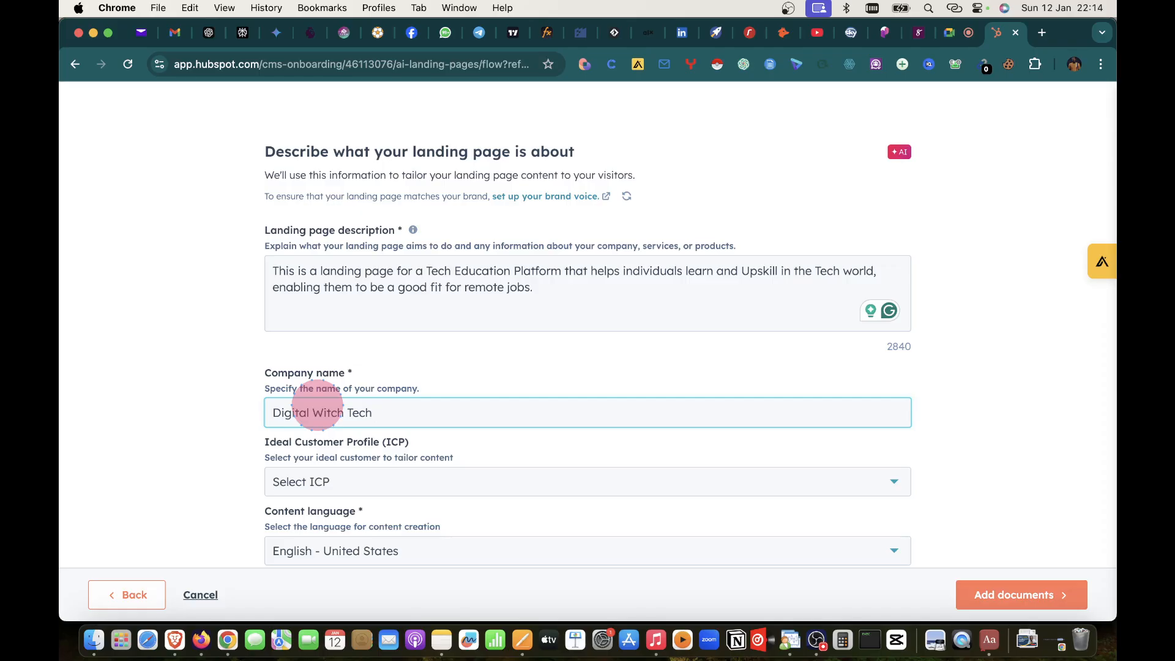
key(BackSpace)
key(BackSpace)
key(BackSpace)
key(BackSpace)
text(IT Support)
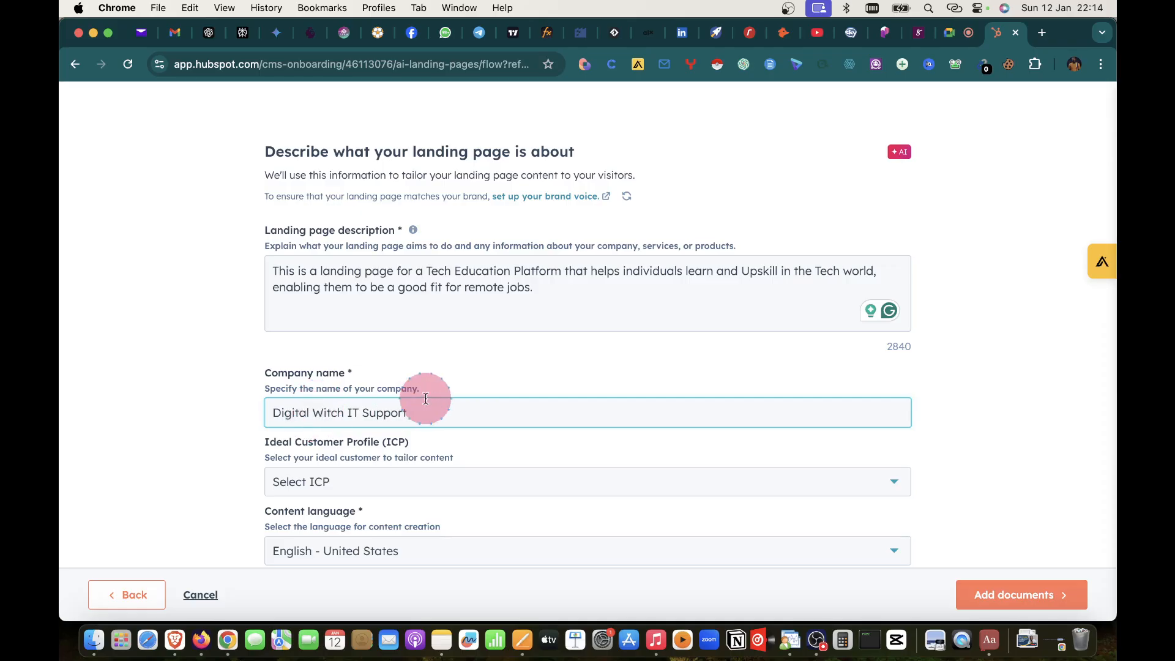
- Change the company name to "Digital Witch Tech Education"
scroll(370, 429, down, 2)
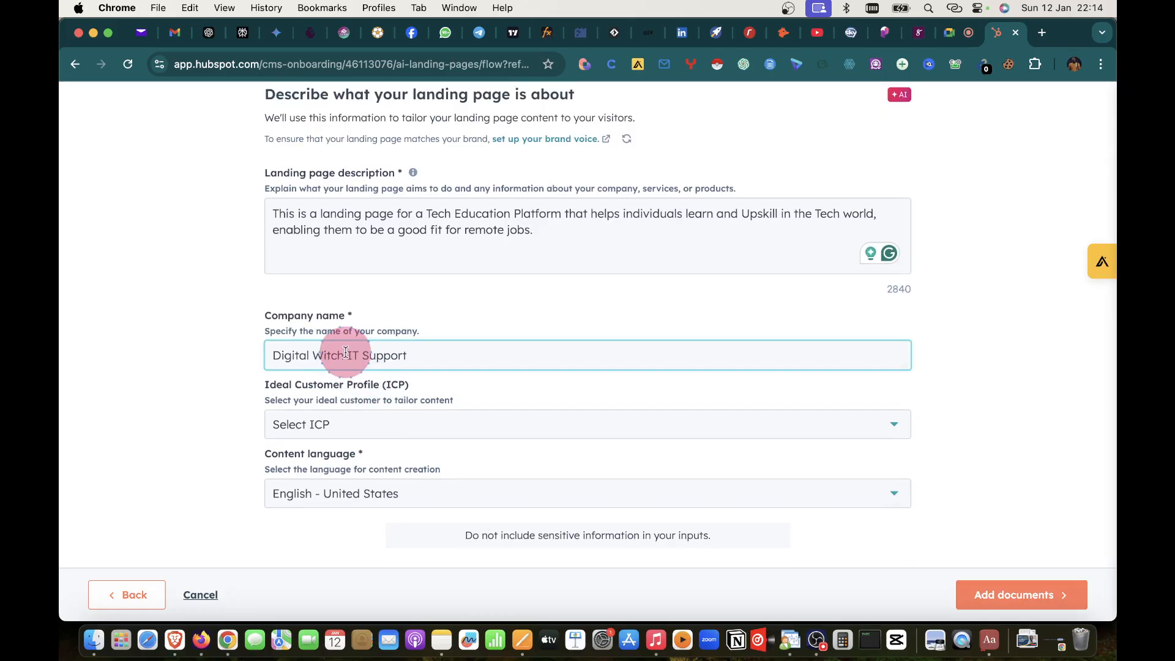
drag(346, 355, 442, 356)
text(ch Educsti)
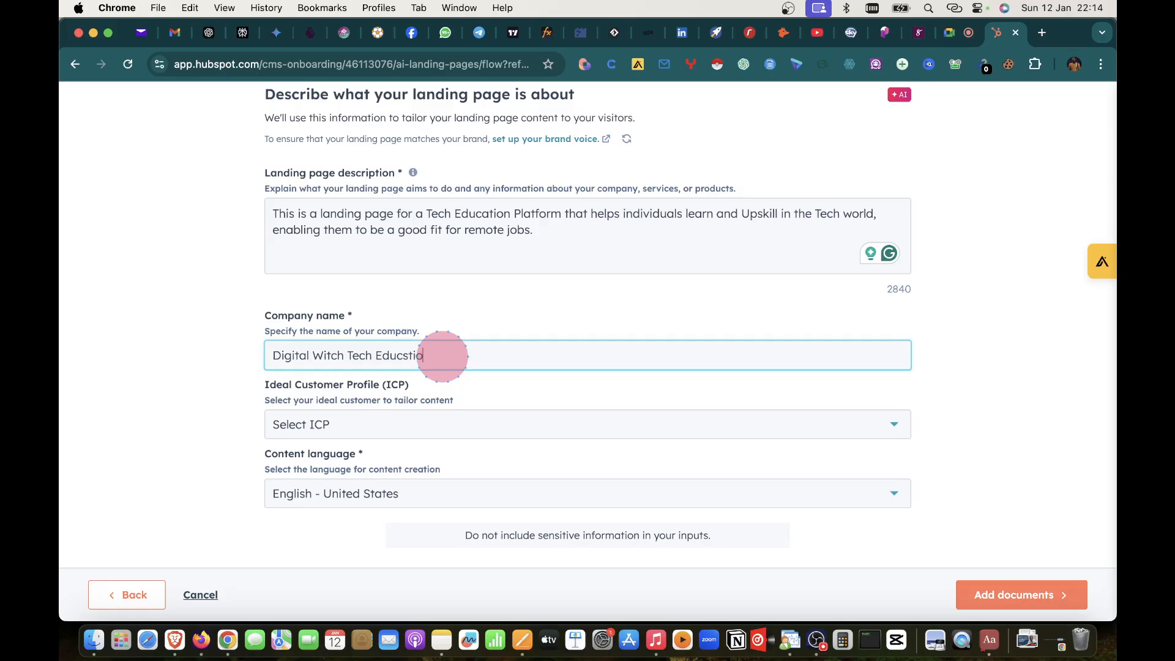
key(BackSpace)
key(BackSpace)
key(BackSpace)
text(ation)
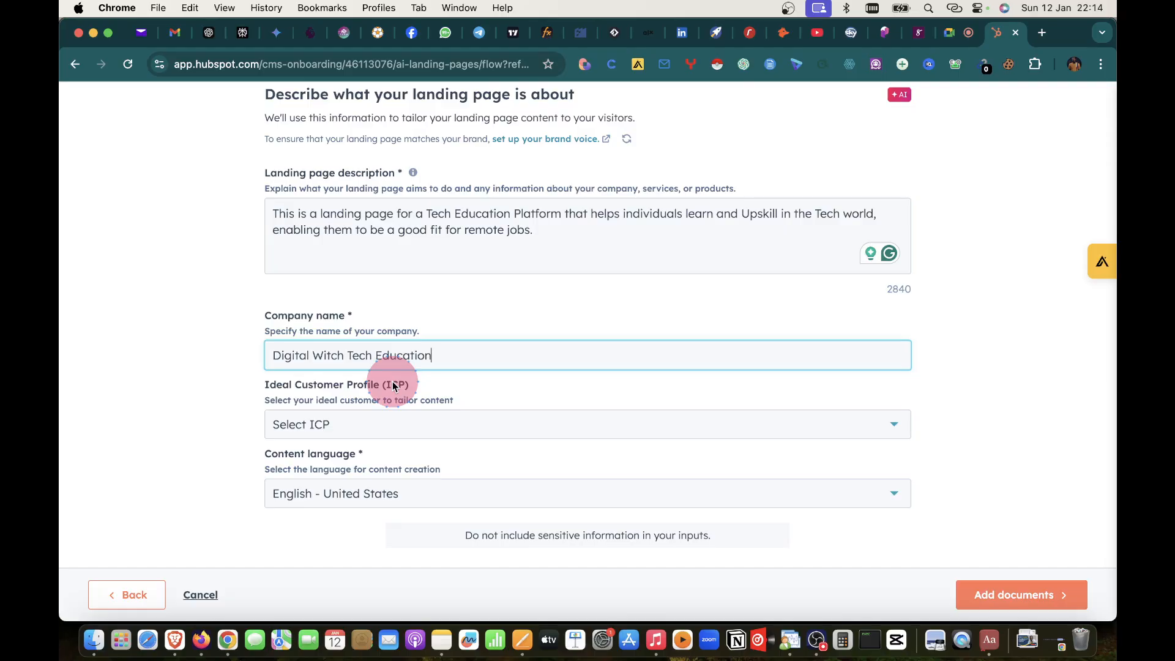
- Copy the landing page description and open the form for creating a new Ideal Customer Profile
drag(548, 231, 264, 214)
key(super+c)
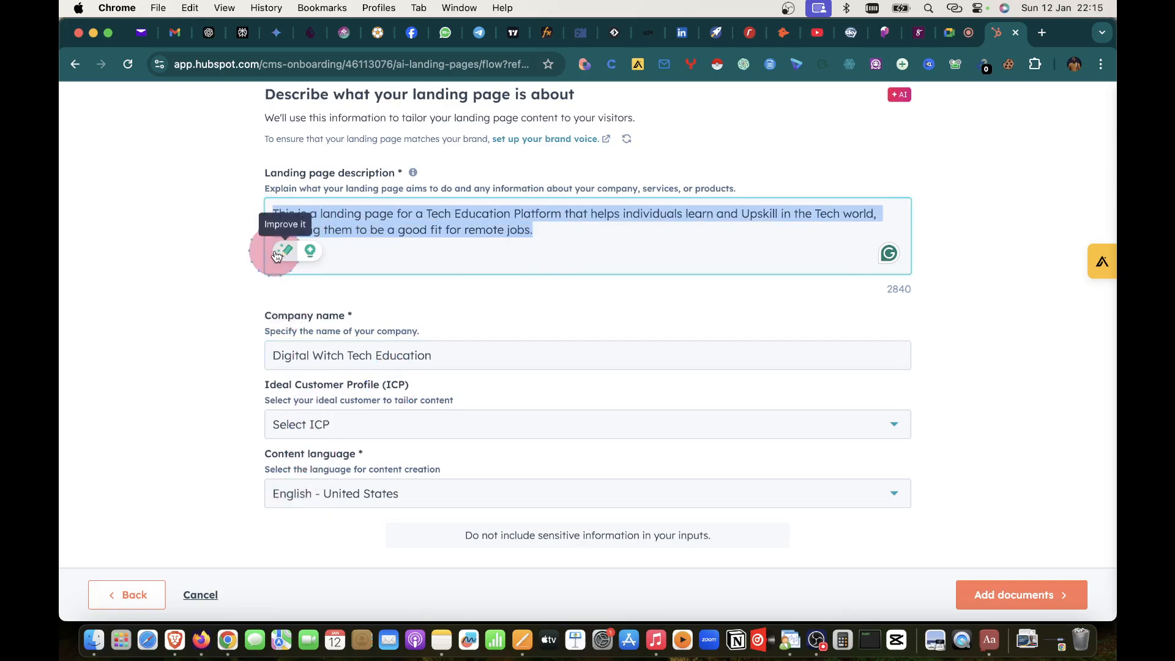
click(328, 425)
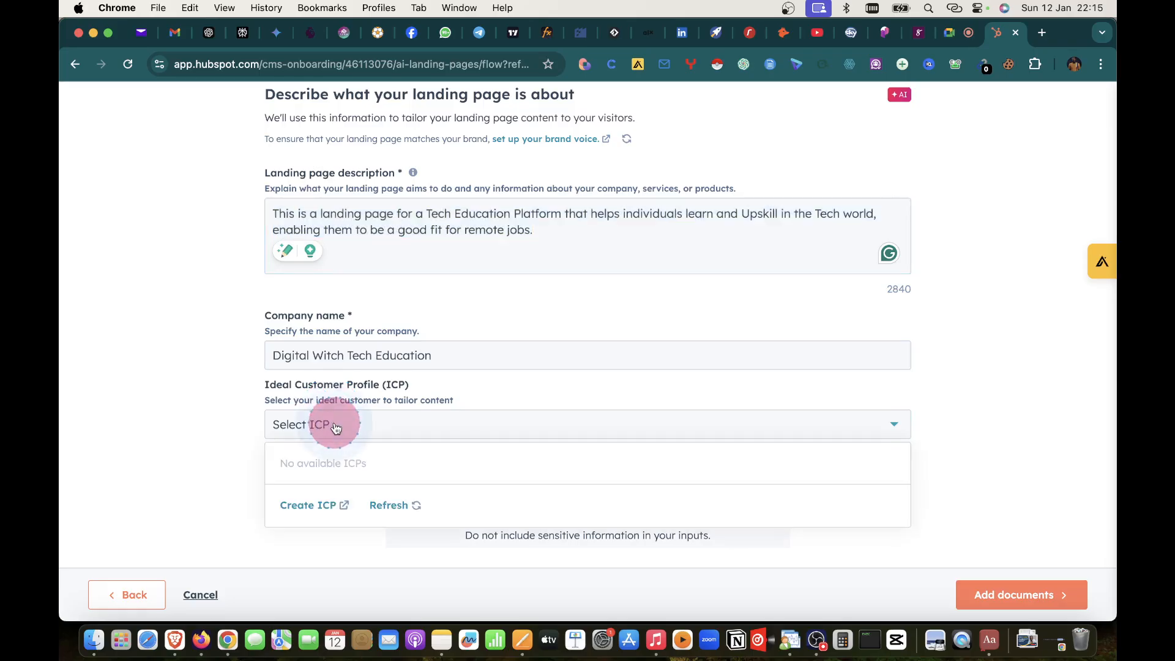
click(338, 463)
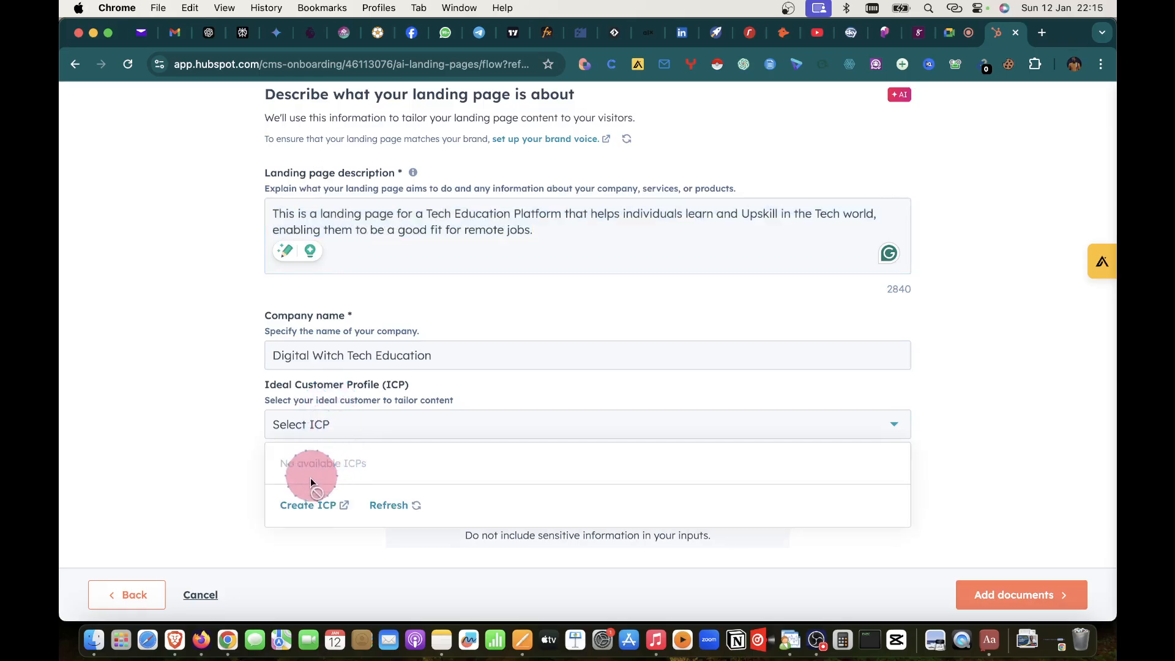
click(309, 505)
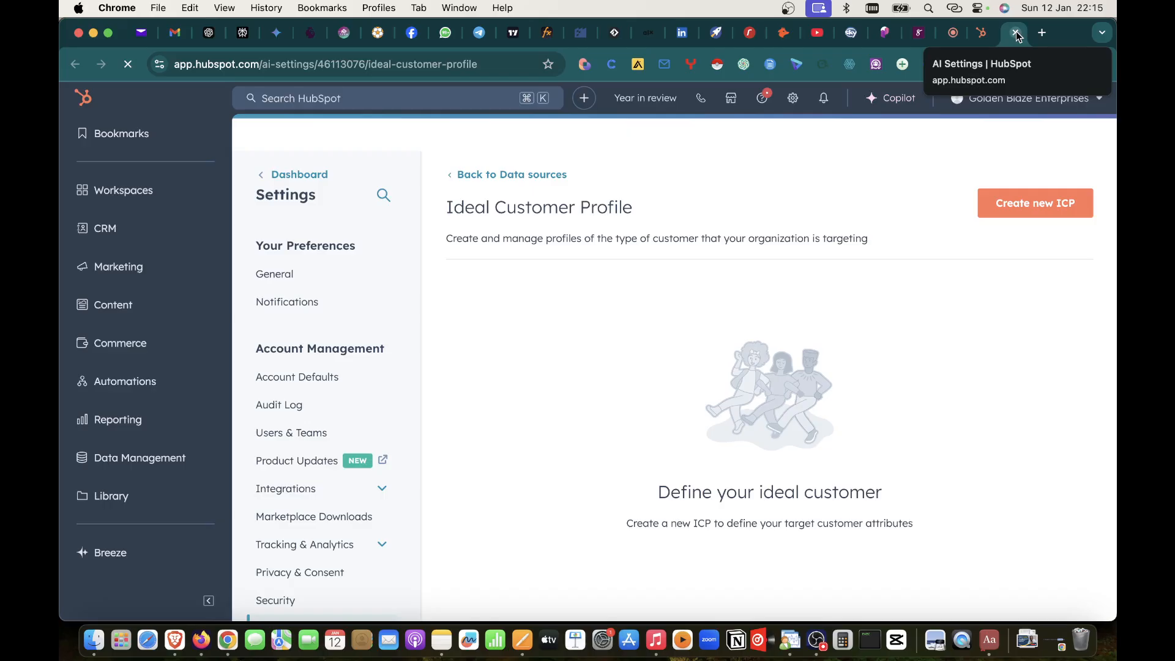
click(1013, 182)
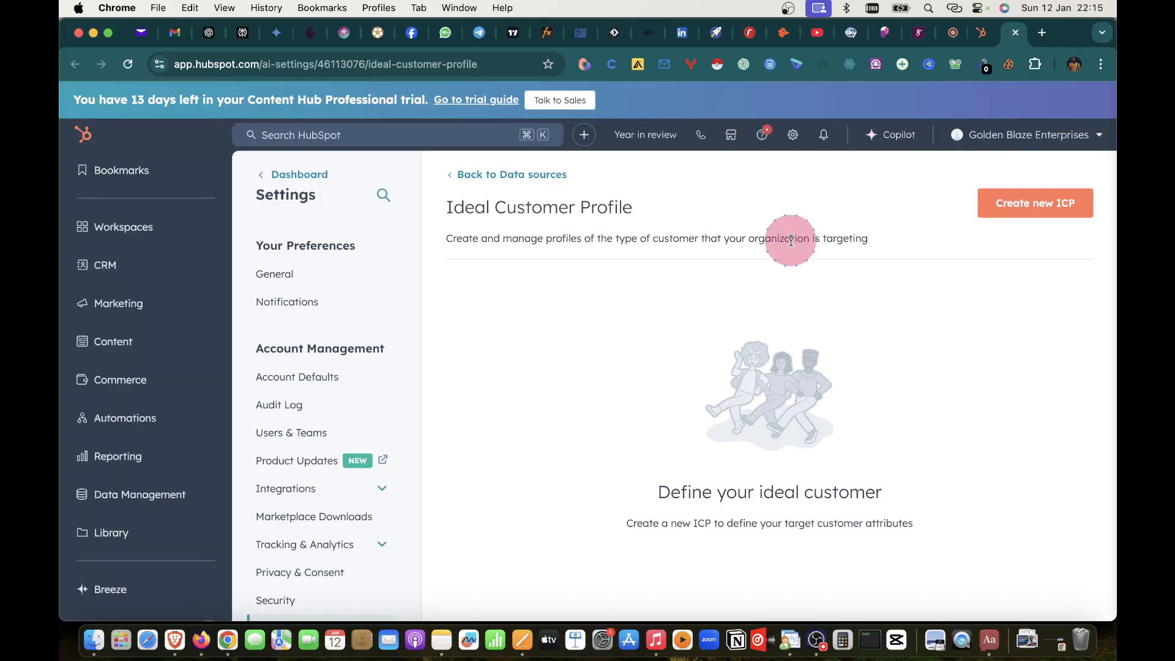
click(1001, 210)
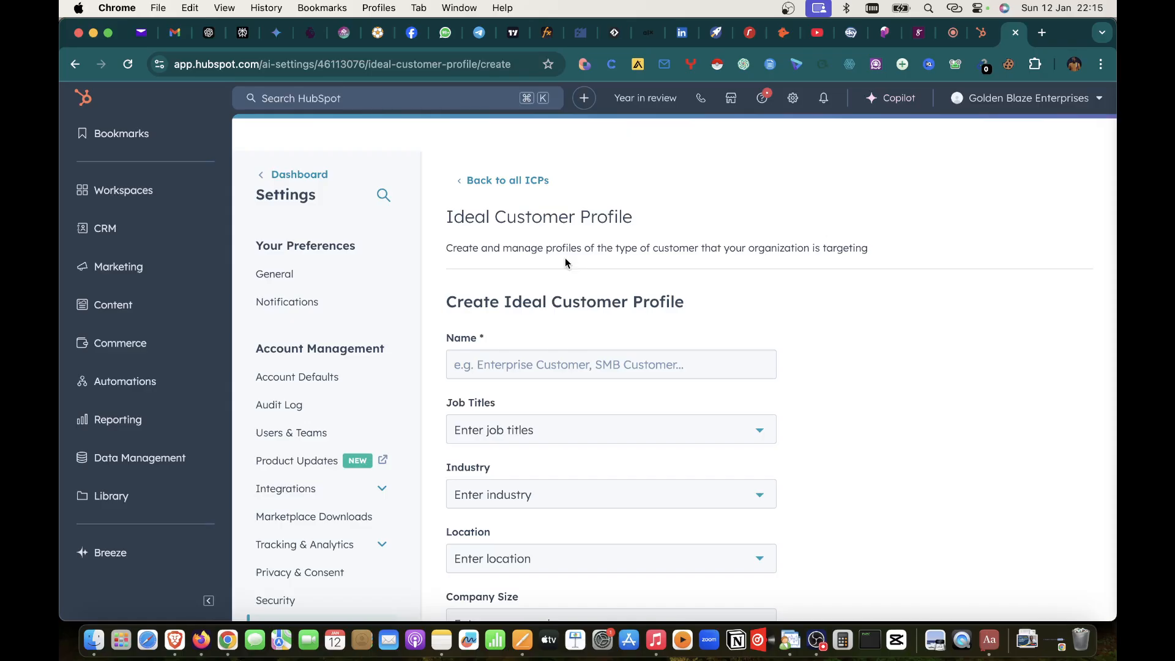
- Review the Ideal Customer Profile fields from name to additional information, and return to the landing page description form without selecting a profile
scroll(550, 336, down, 3)
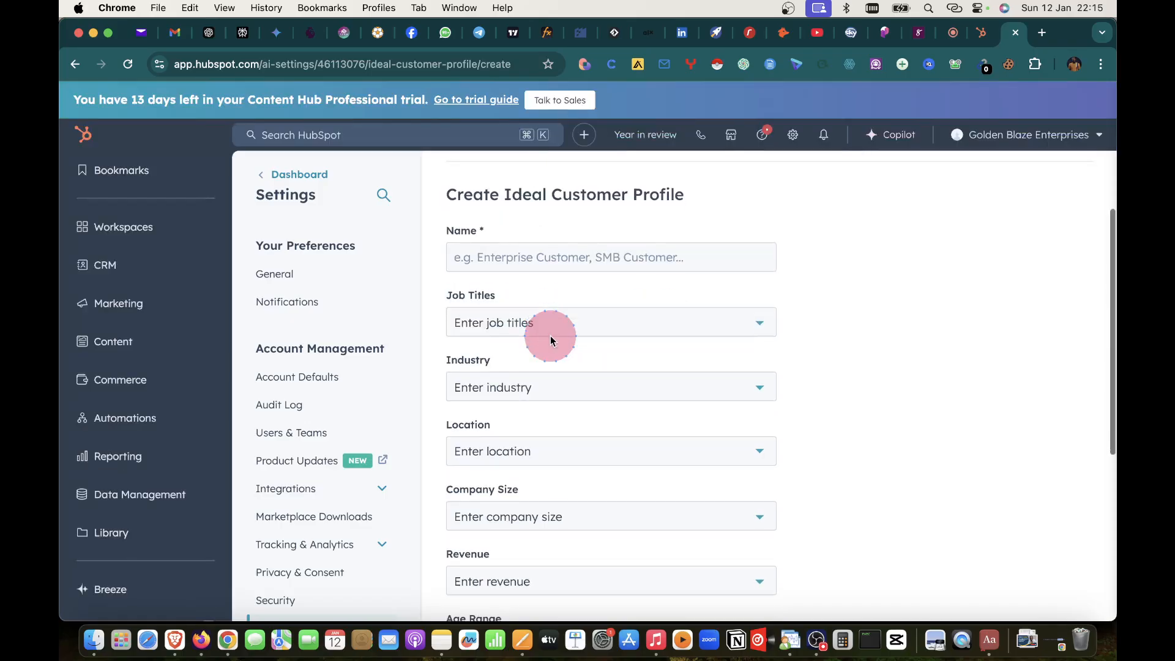
scroll(551, 340, down, 2)
scroll(551, 341, down, 4)
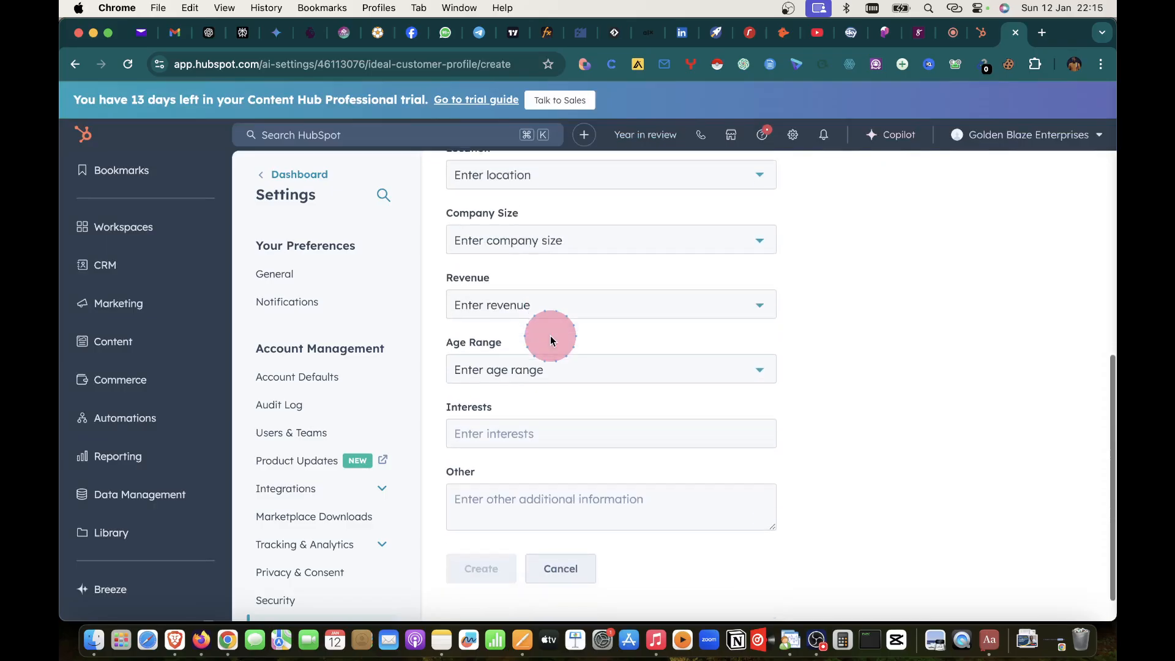
scroll(551, 341, up, 8)
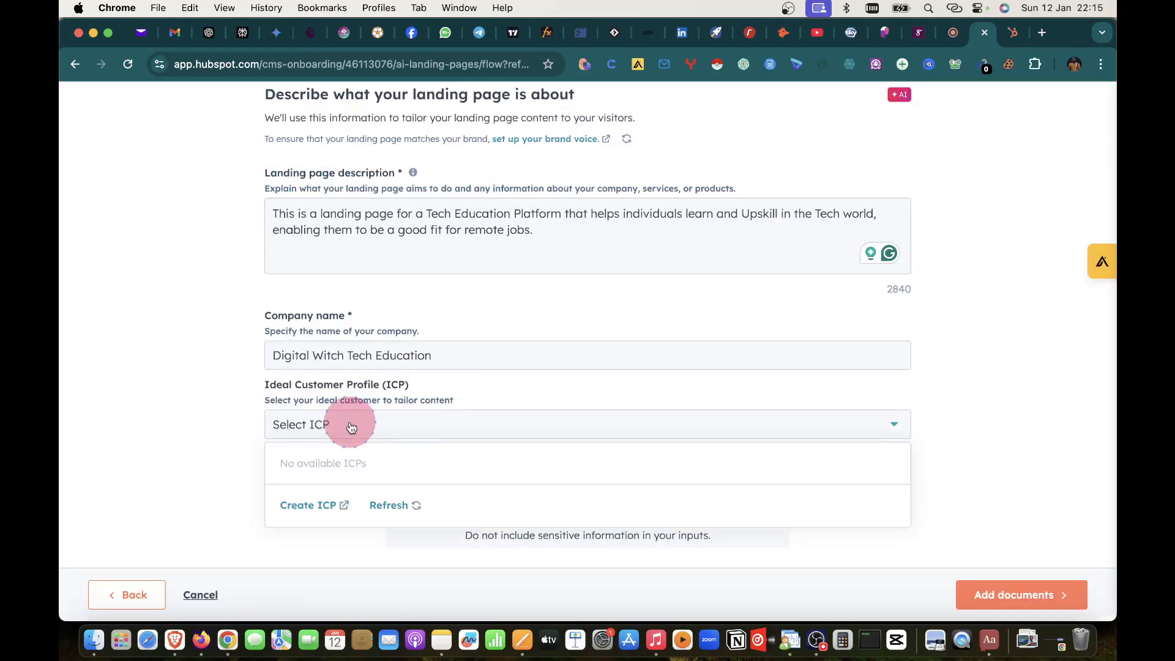
click(142, 420)
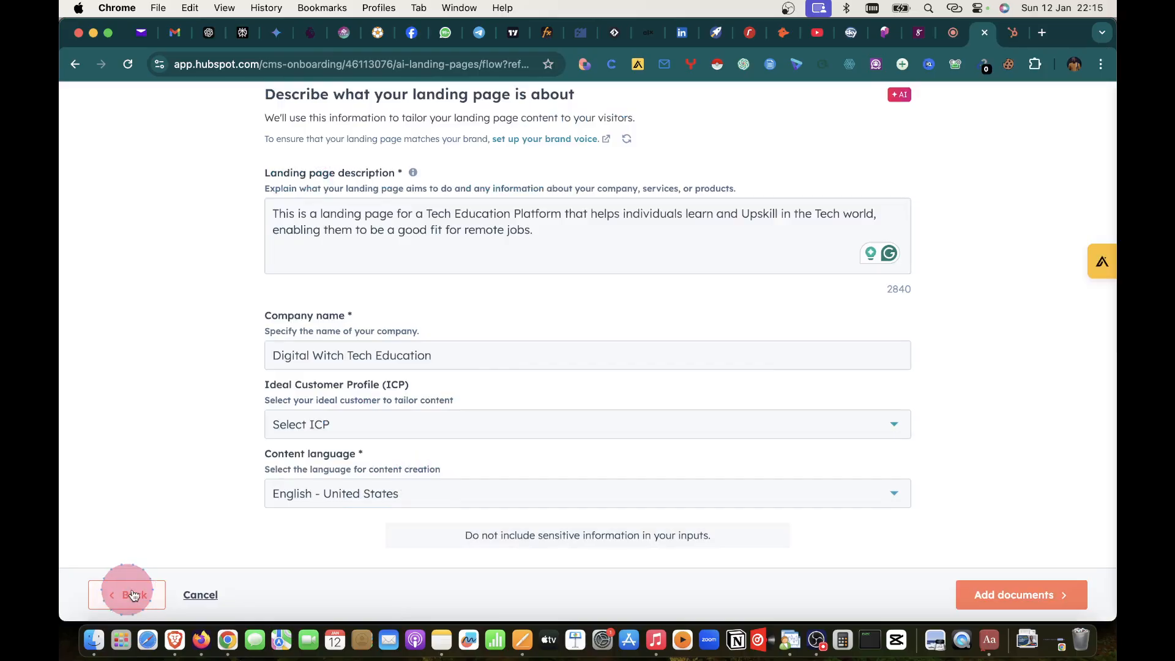
scroll(329, 520, down, 1)
scroll(330, 521, up, 2)
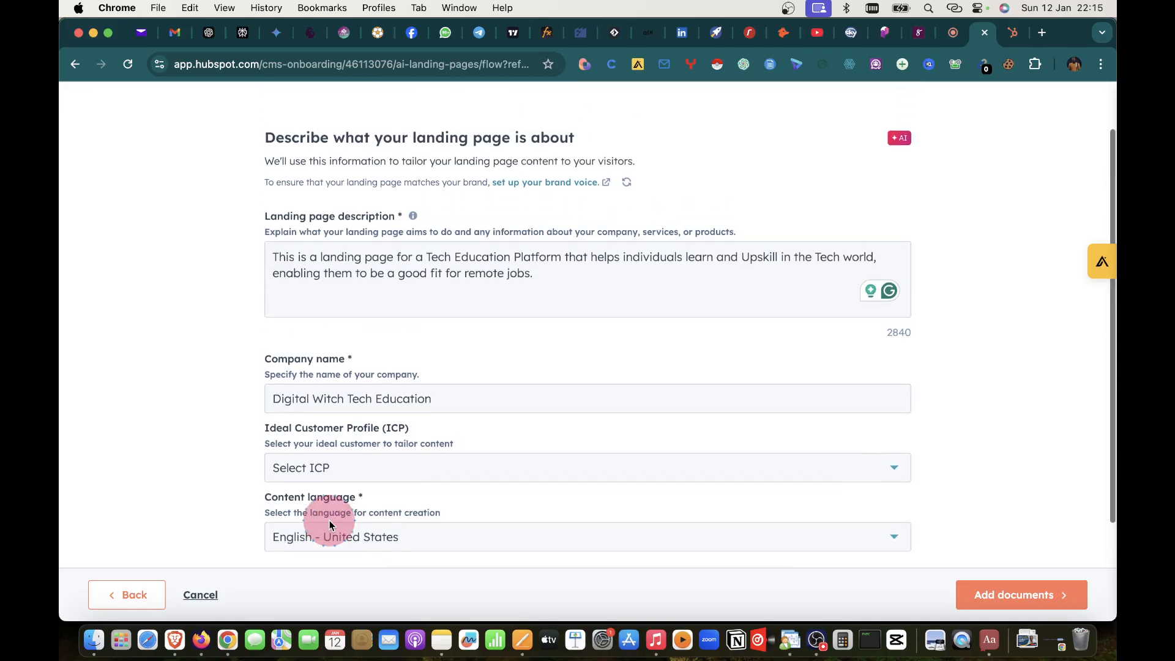
- Proceed to the documents stage with the entered landing page details and generate the landing page without adding any files
scroll(329, 520, down, 2)
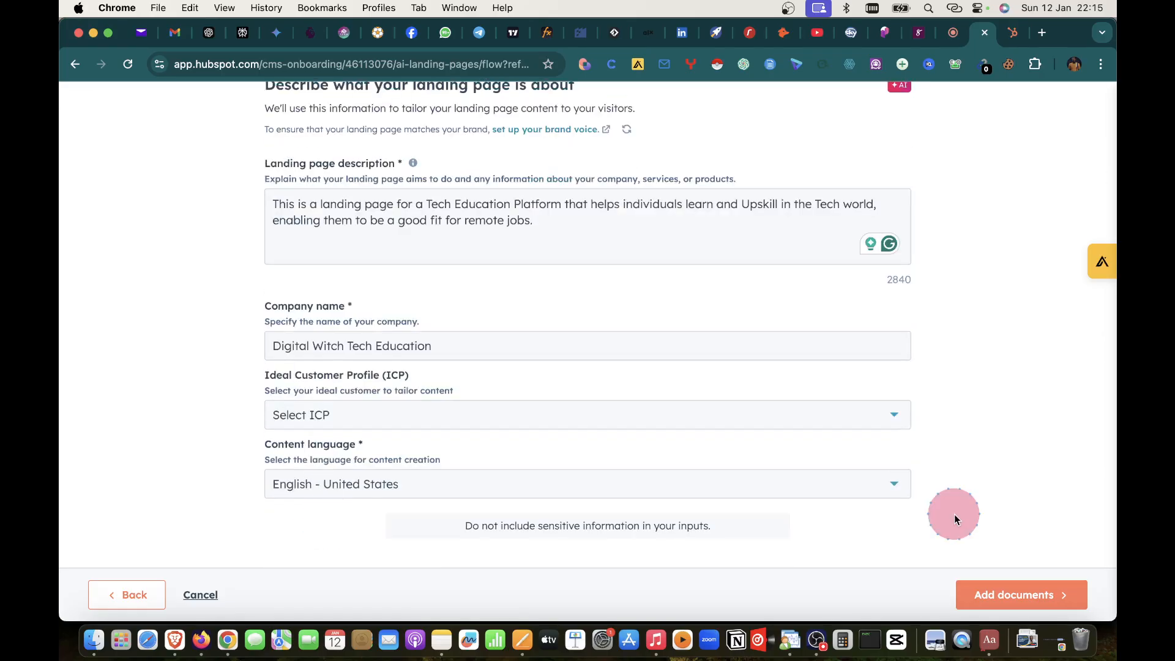
click(994, 594)
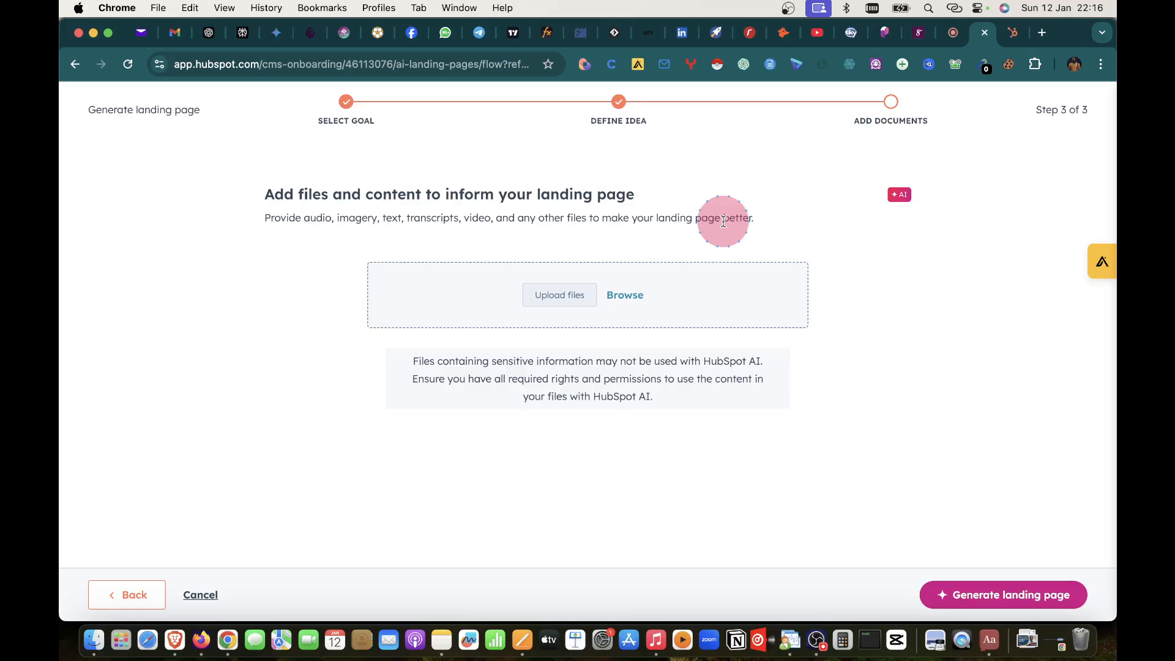
click(967, 595)
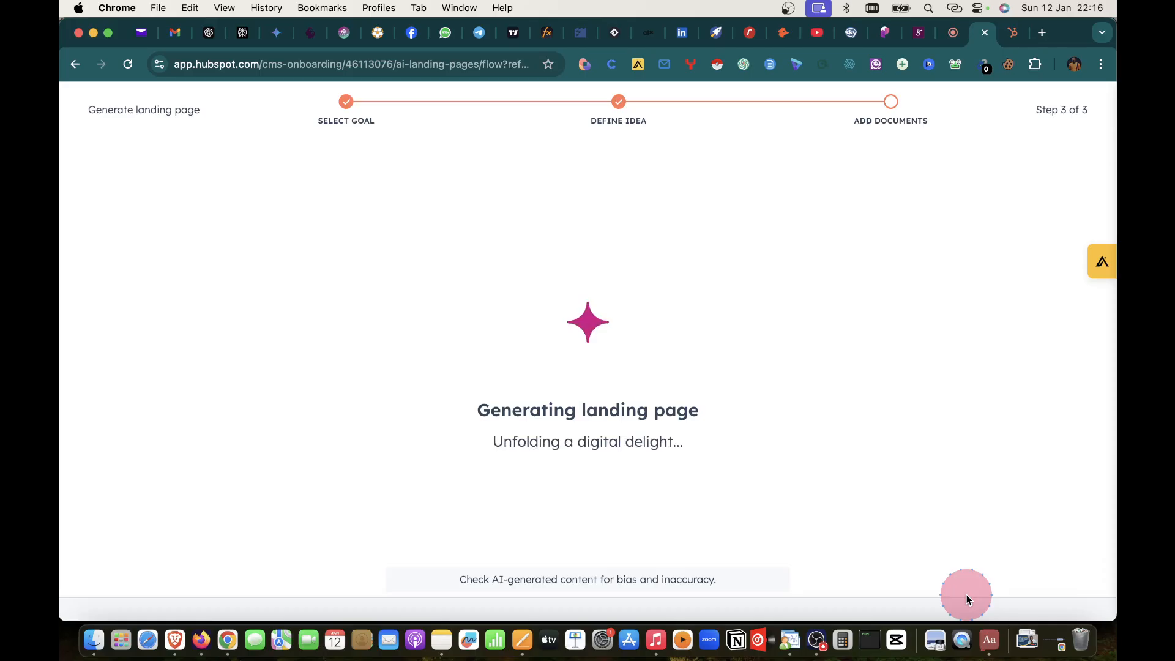
click(1014, 36)
click(1015, 33)
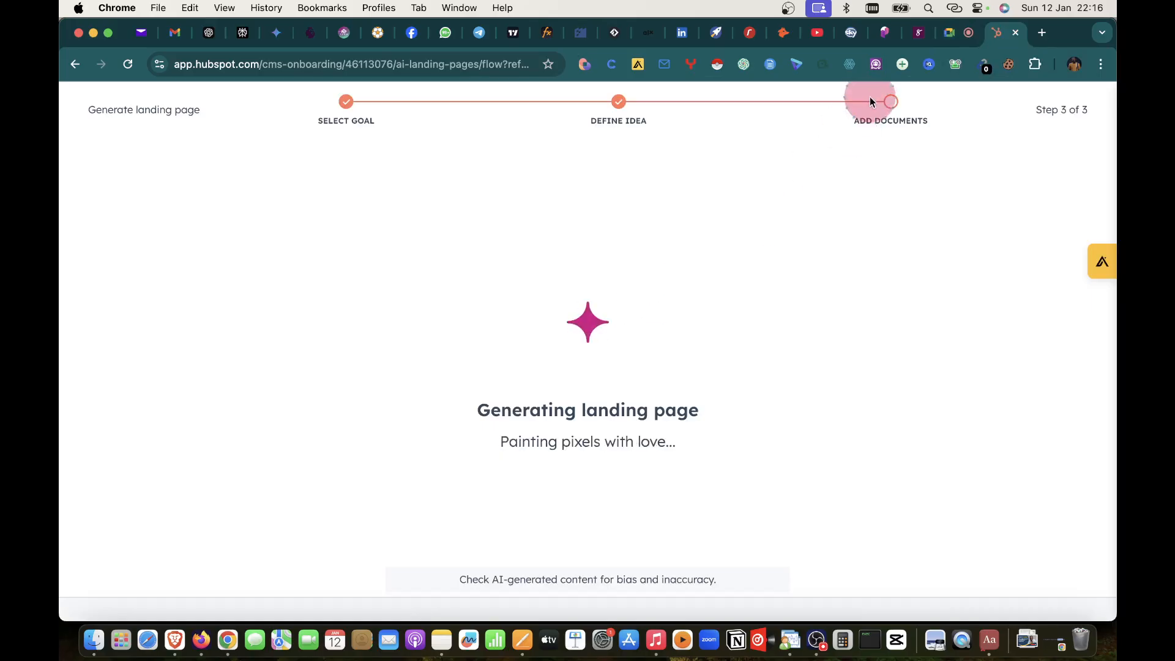
- Switch to the Google Meet call, dismiss the raised-hand notification and lower the participant's raised hand from the people list
click(953, 38)
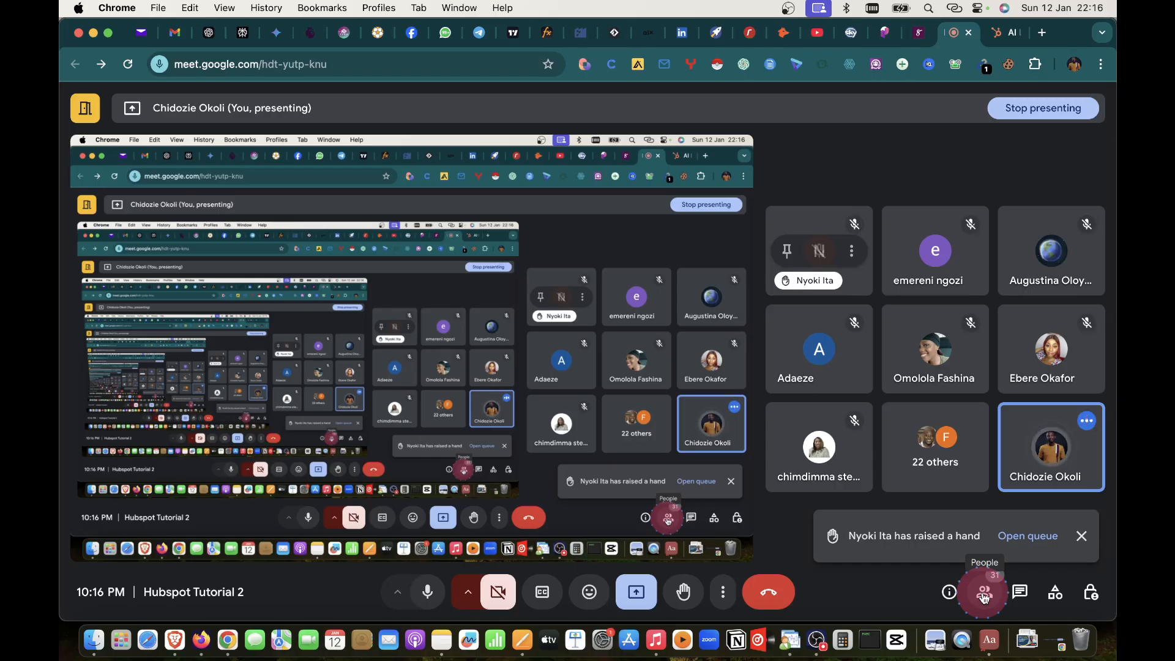
click(1082, 536)
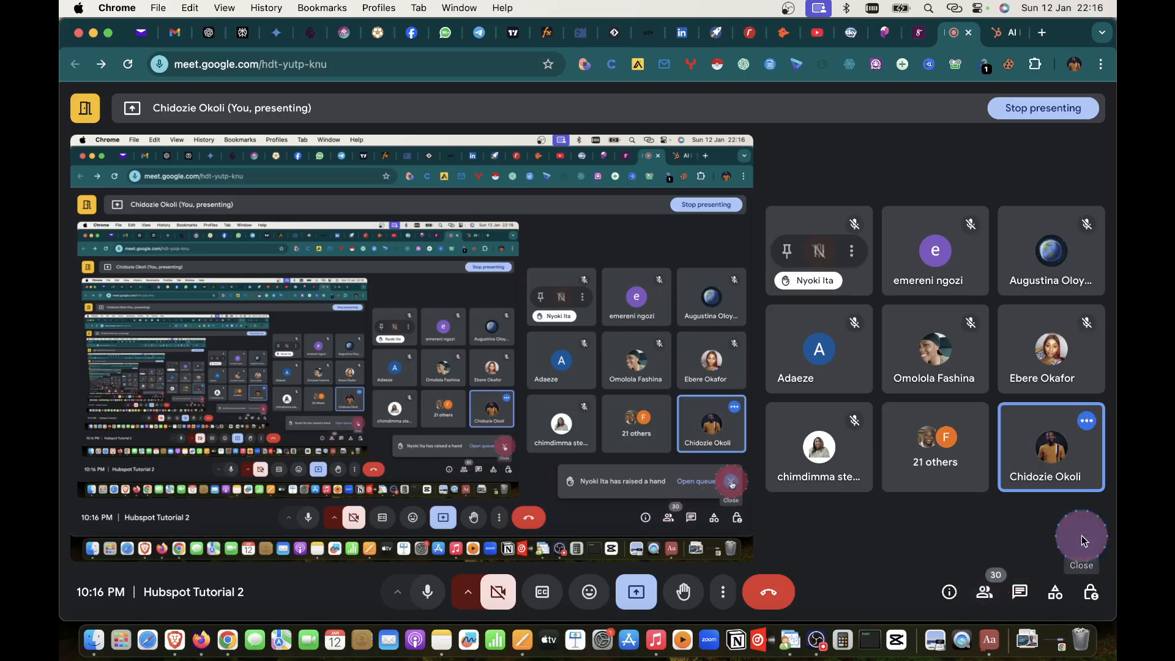
click(985, 592)
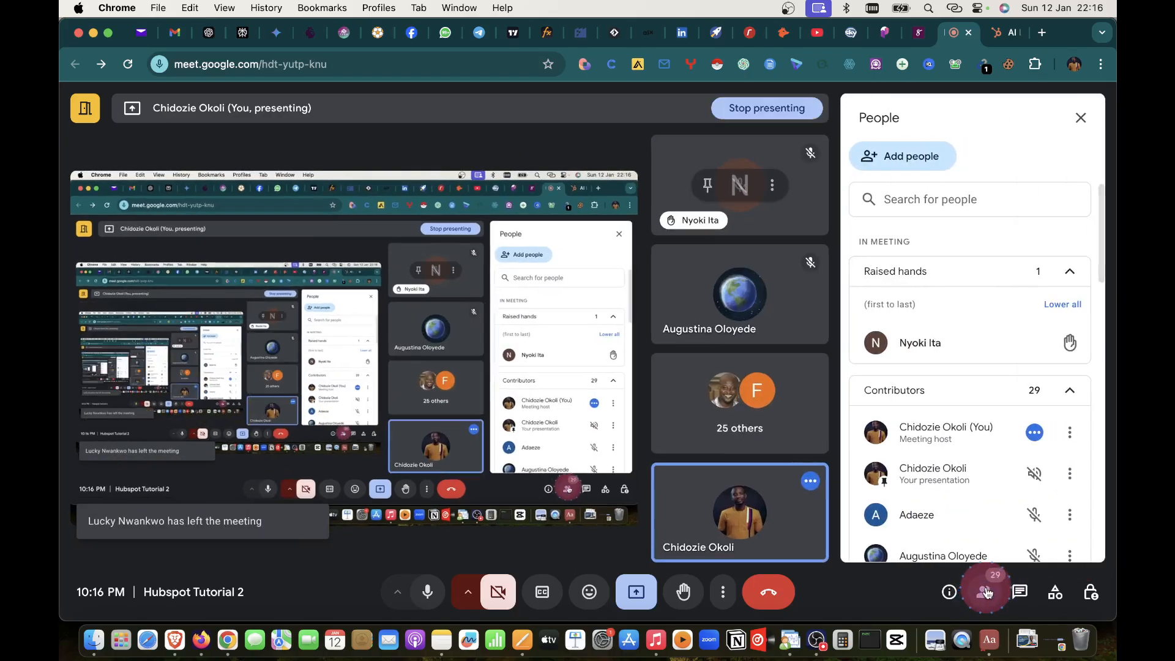
click(1068, 343)
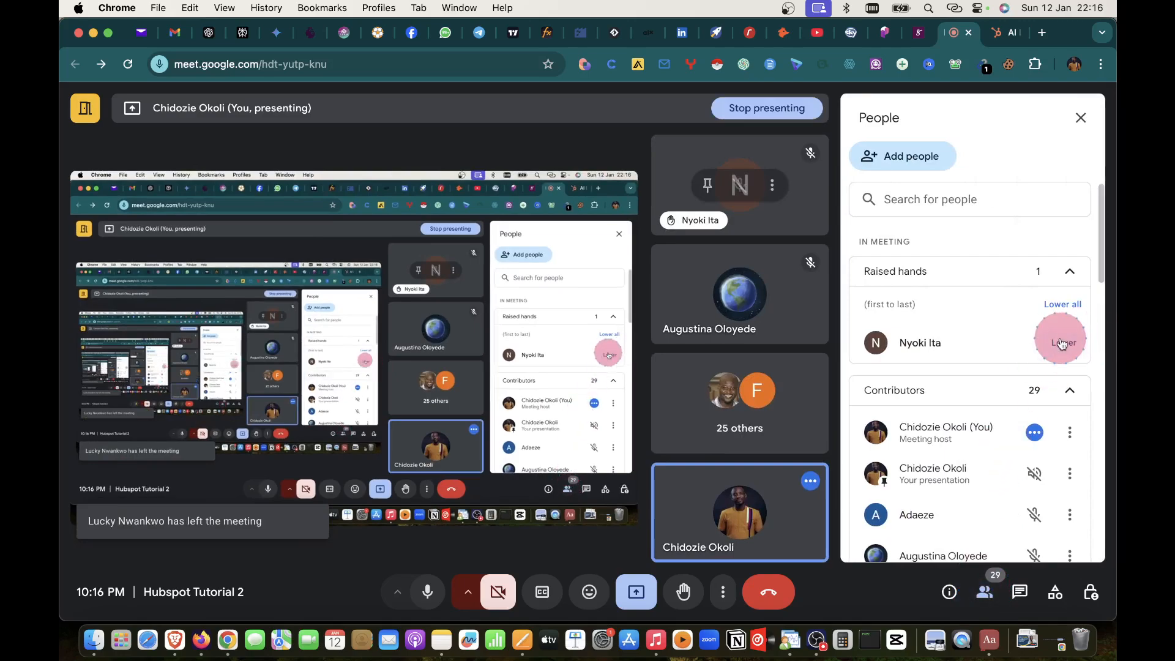
click(1081, 118)
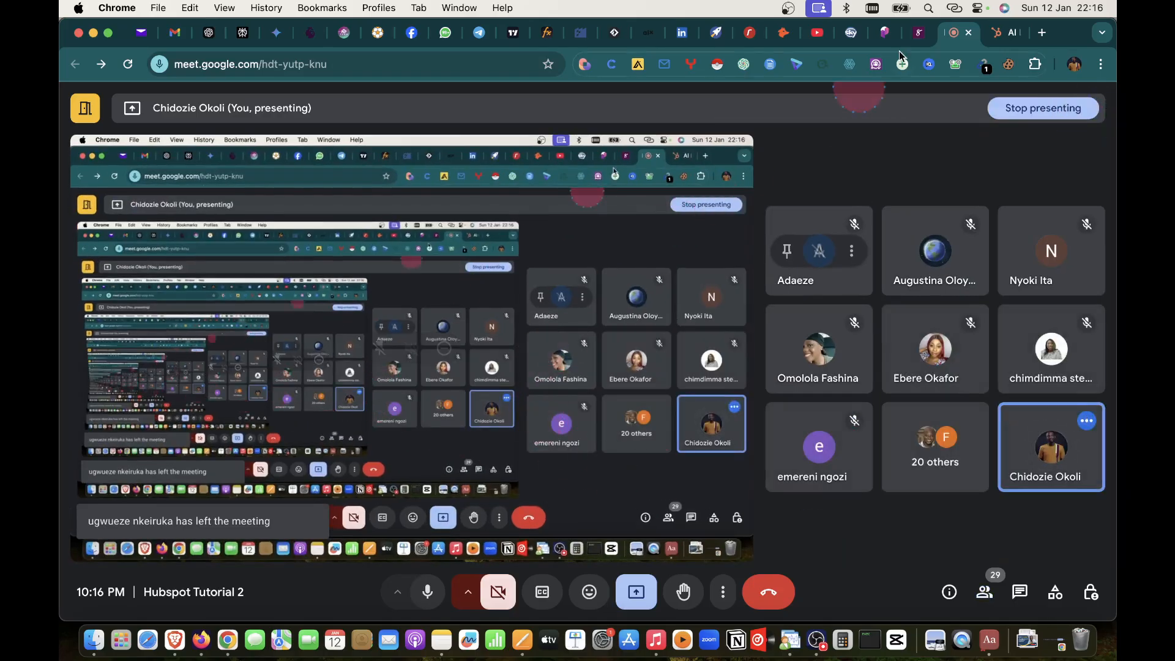
- Return to HubSpot and review the generated landing page from its header and hero section to the three feature cards
click(988, 36)
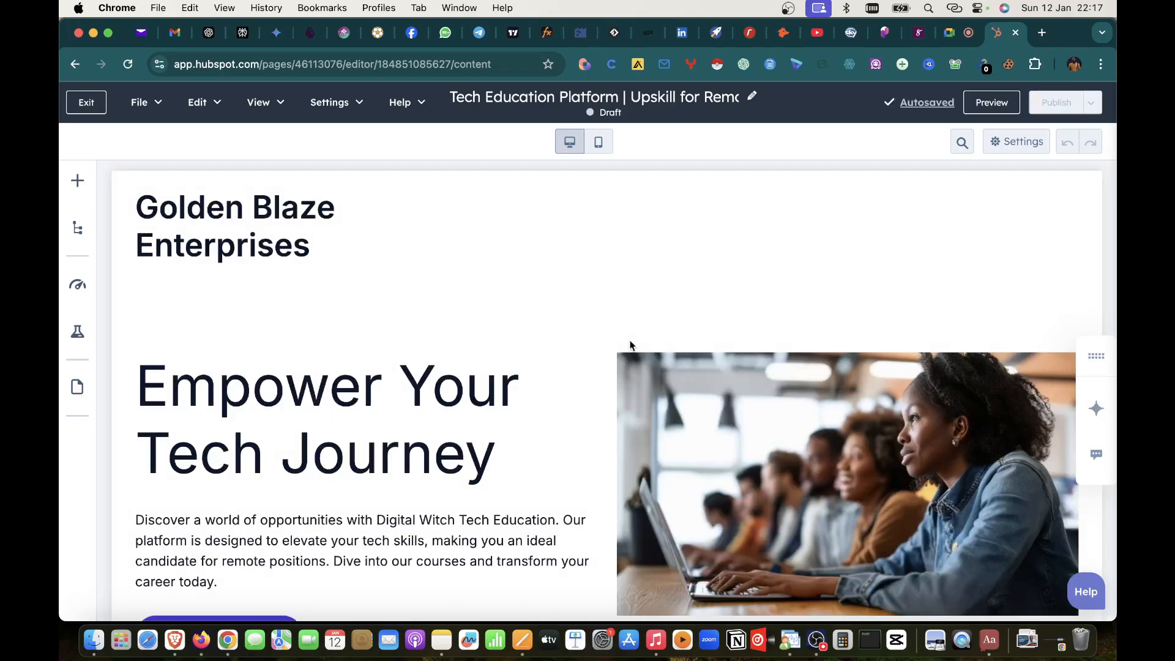
scroll(623, 345, down, 1)
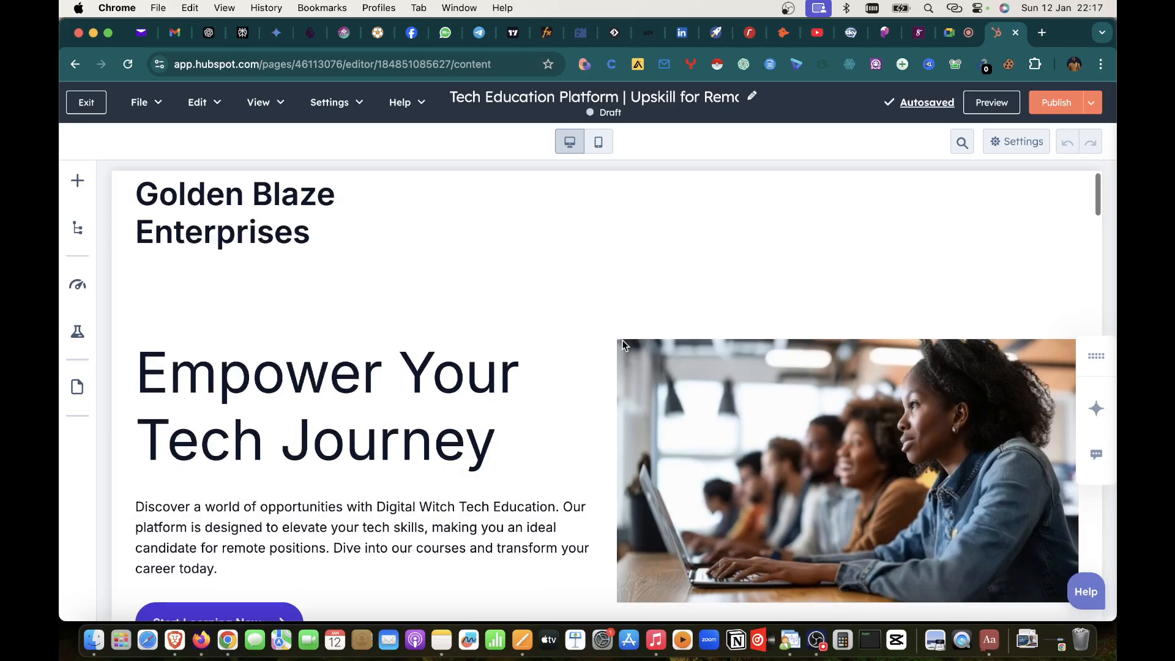
click(114, 172)
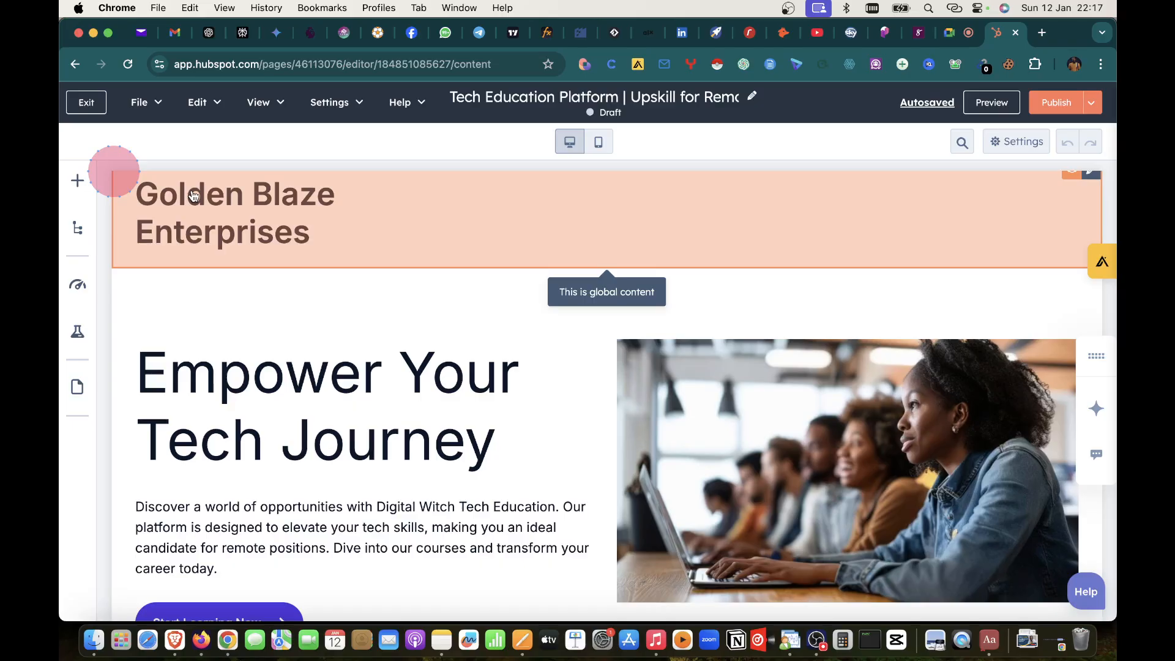
scroll(193, 196, down, 5)
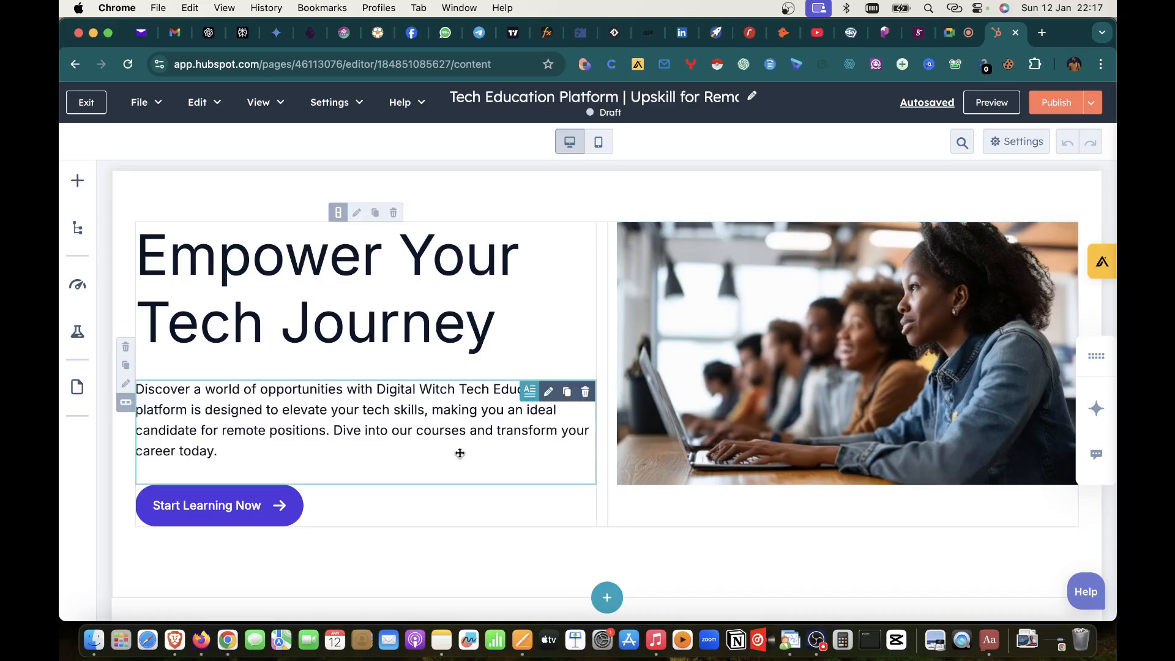
scroll(267, 497, down, 6)
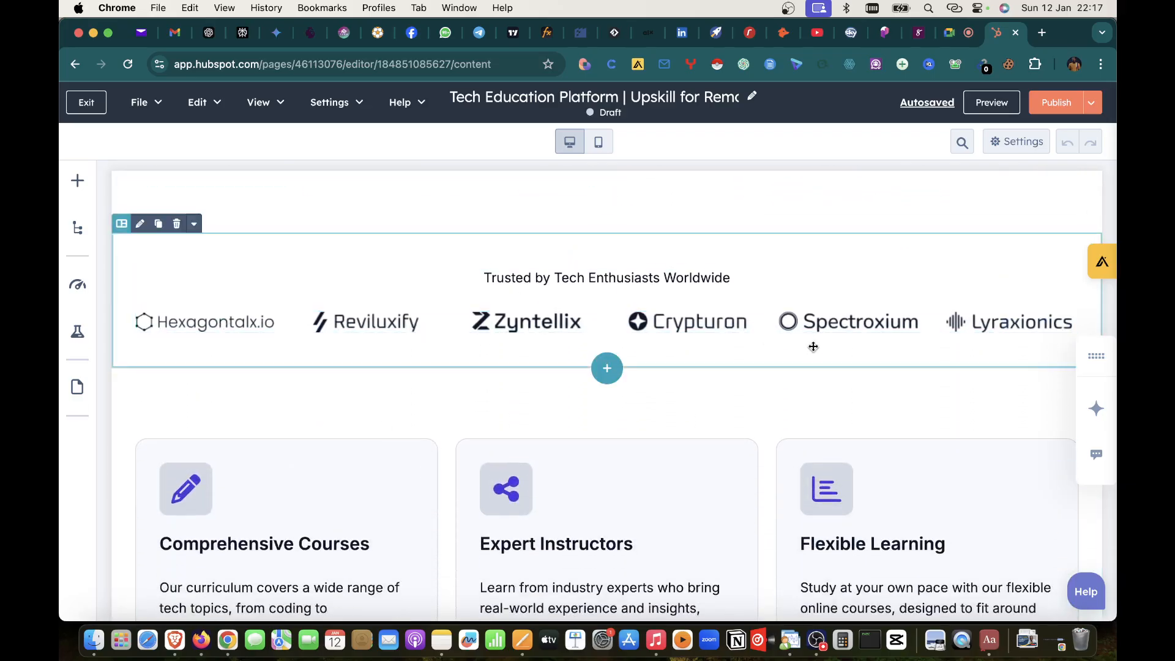
scroll(655, 365, down, 3)
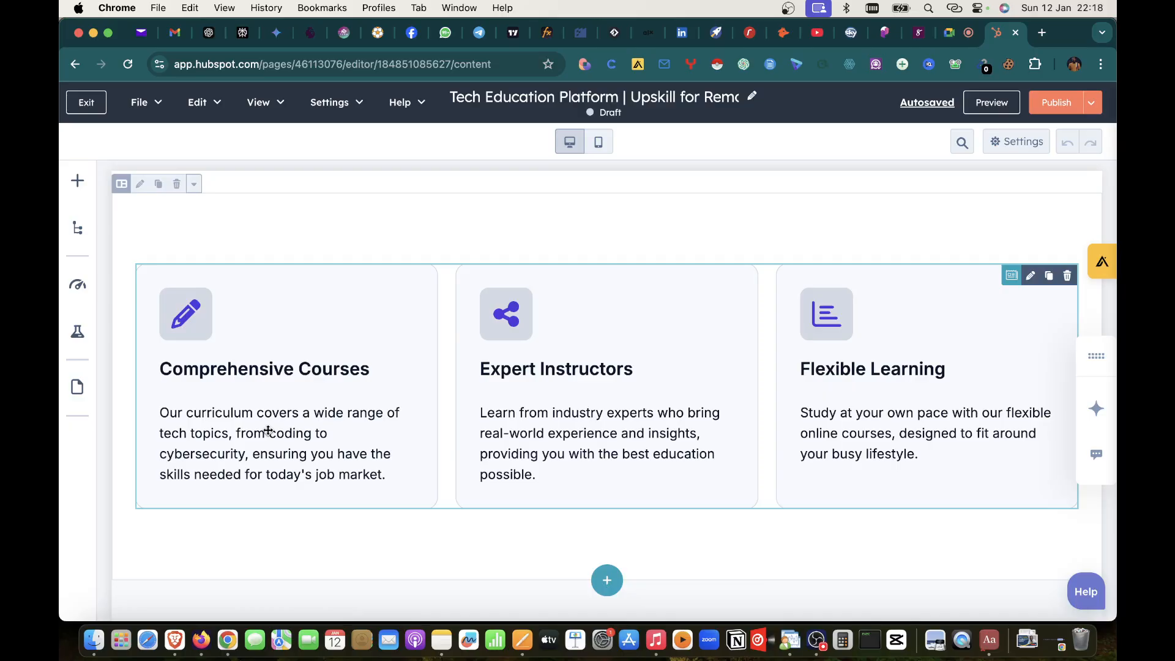
- Open the Comprehensive Courses card for editing, examine its icon, title and description fields, and close the editor without changes
click(327, 432)
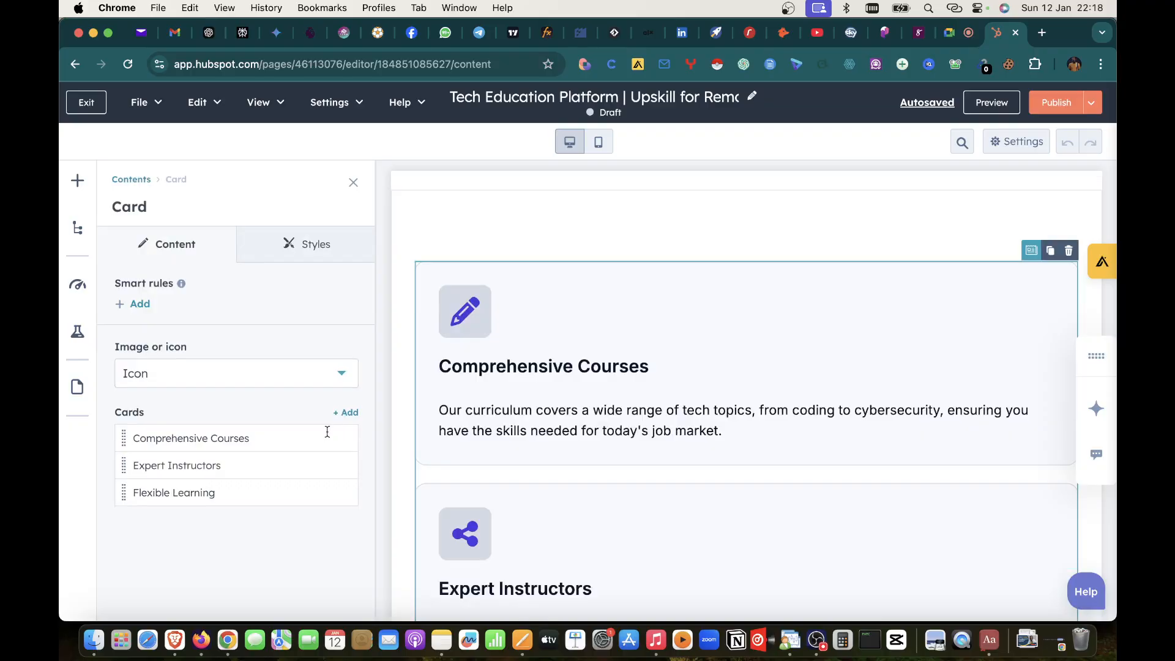
click(247, 437)
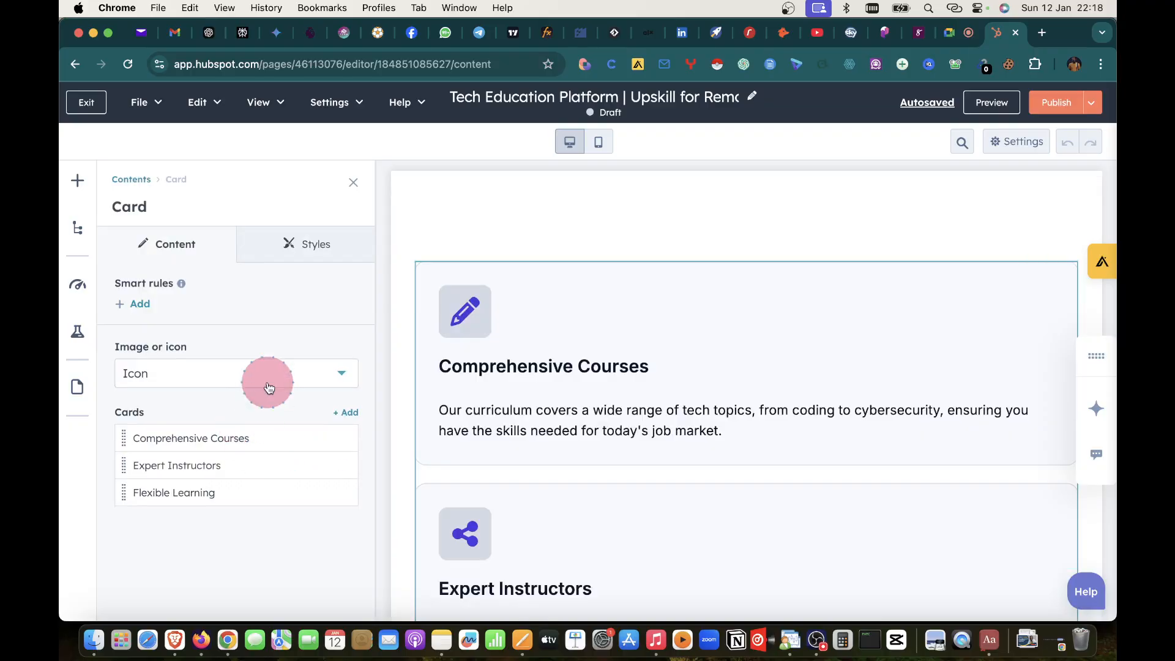
click(181, 434)
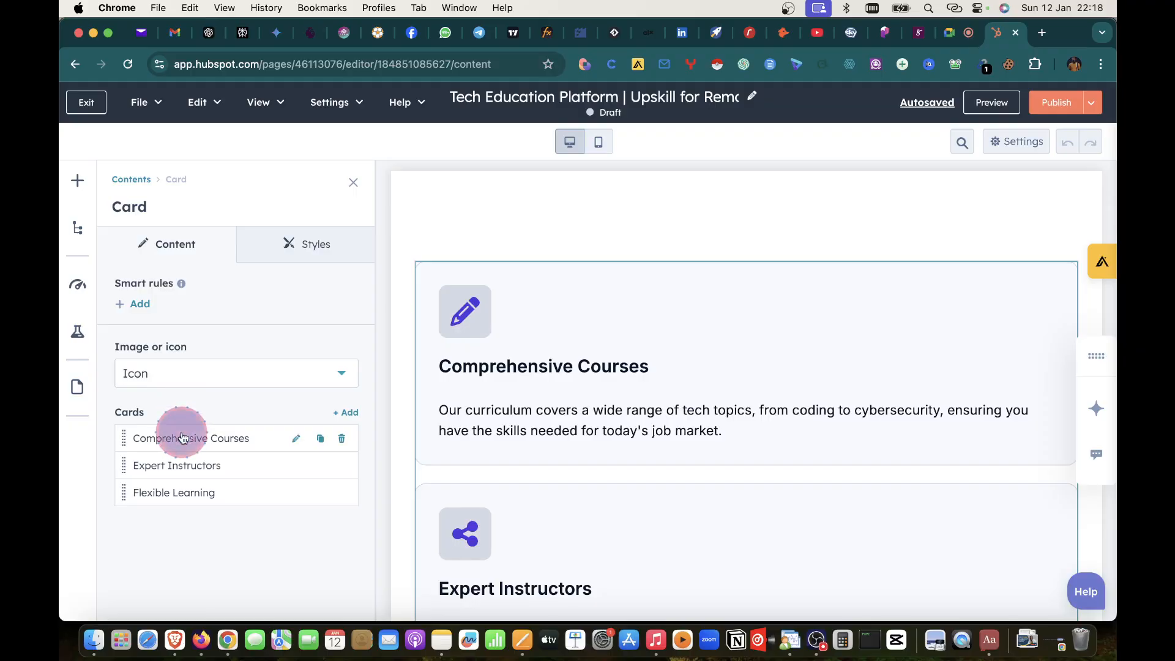
scroll(178, 445, down, 5)
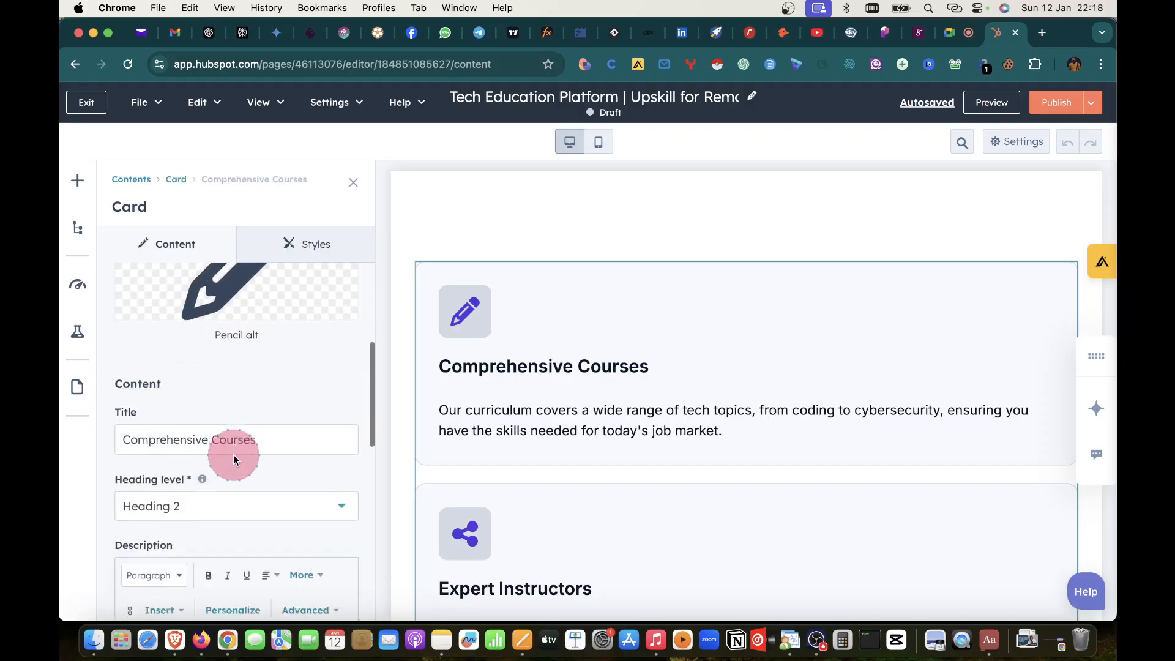
scroll(235, 459, up, 3)
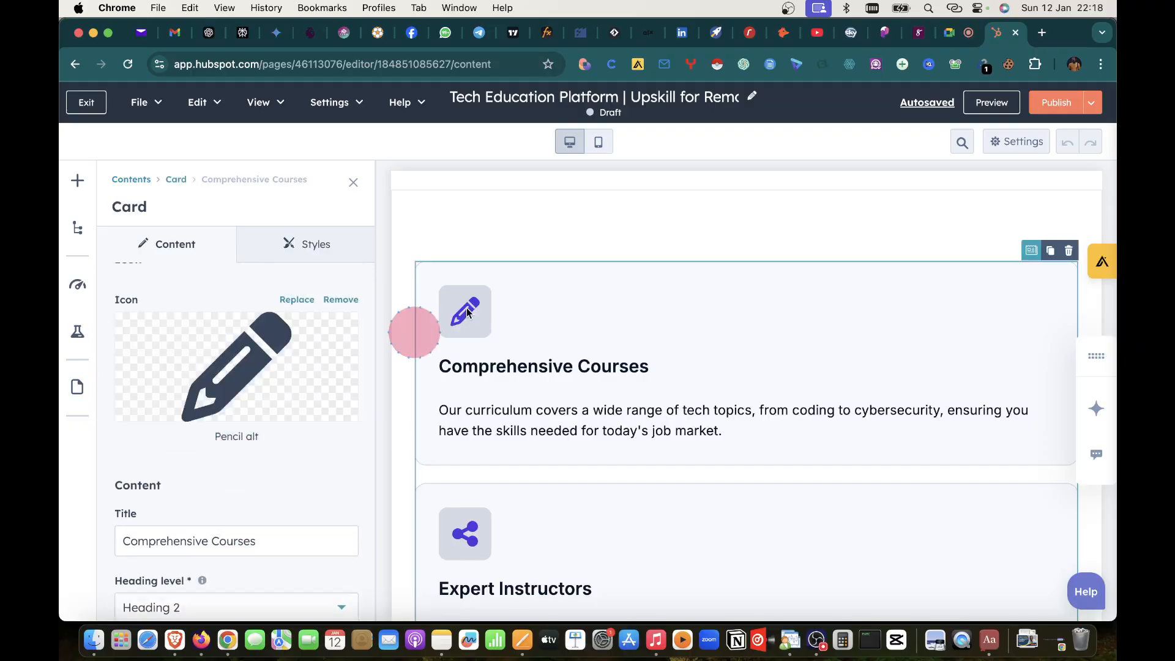
mouse_move(233, 359)
scroll(248, 443, down, 5)
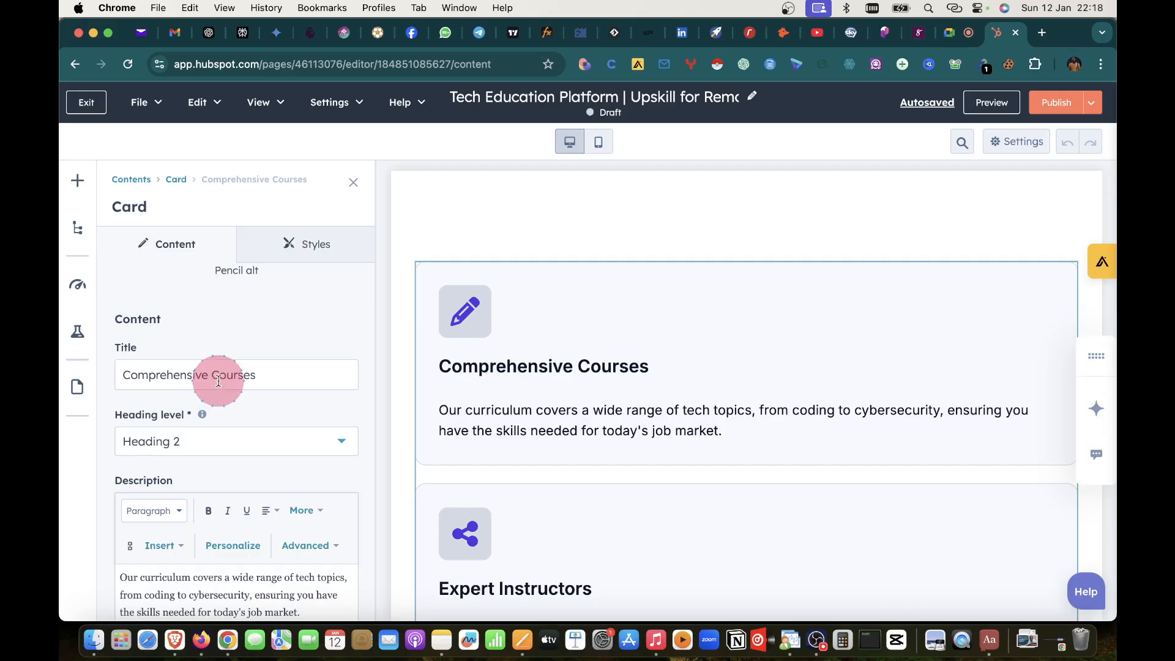
scroll(219, 379, down, 6)
click(113, 368)
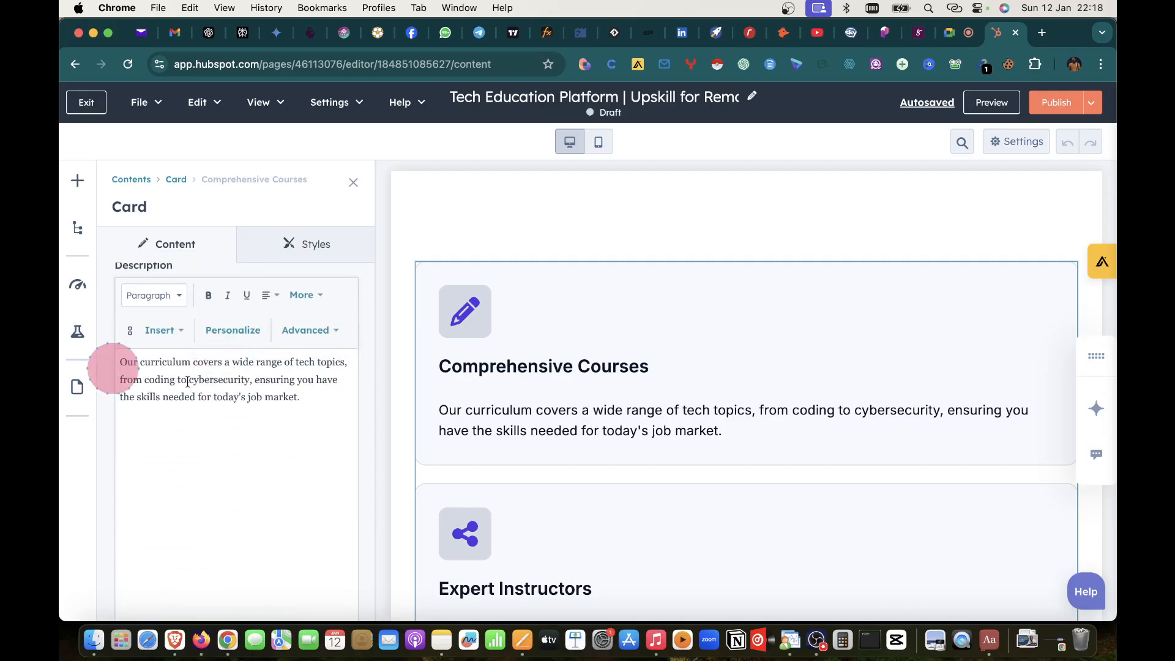
click(353, 183)
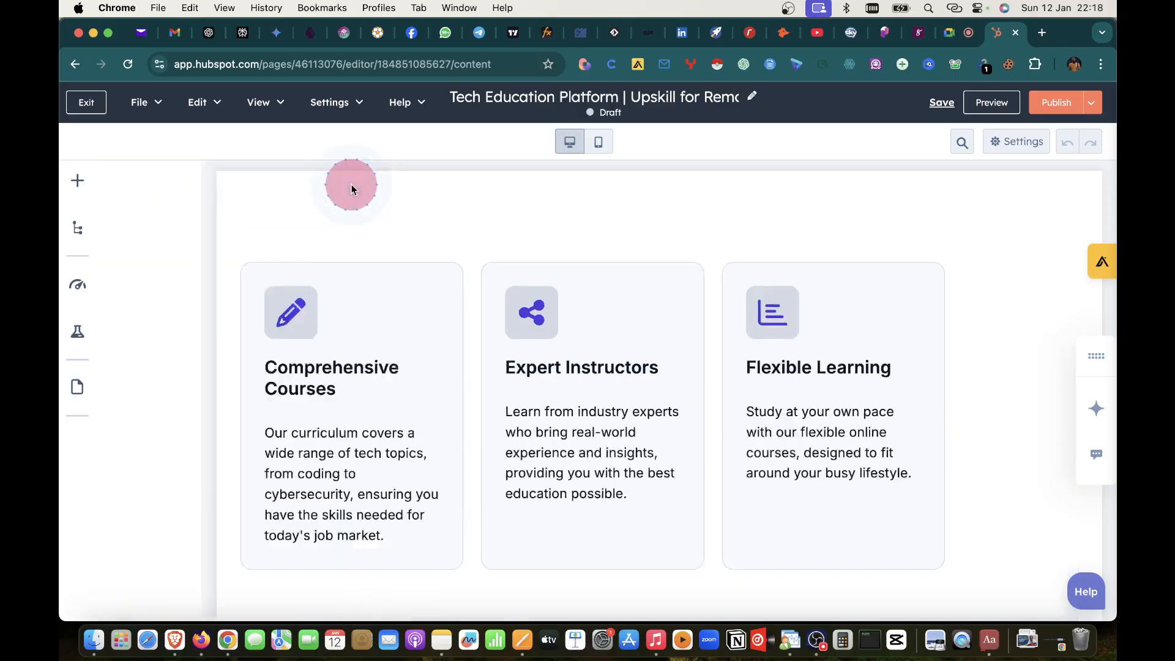
- Review the "Unleash Your Tech Potential" section and its feature list, comparing it with the hero section above
scroll(553, 411, down, 2)
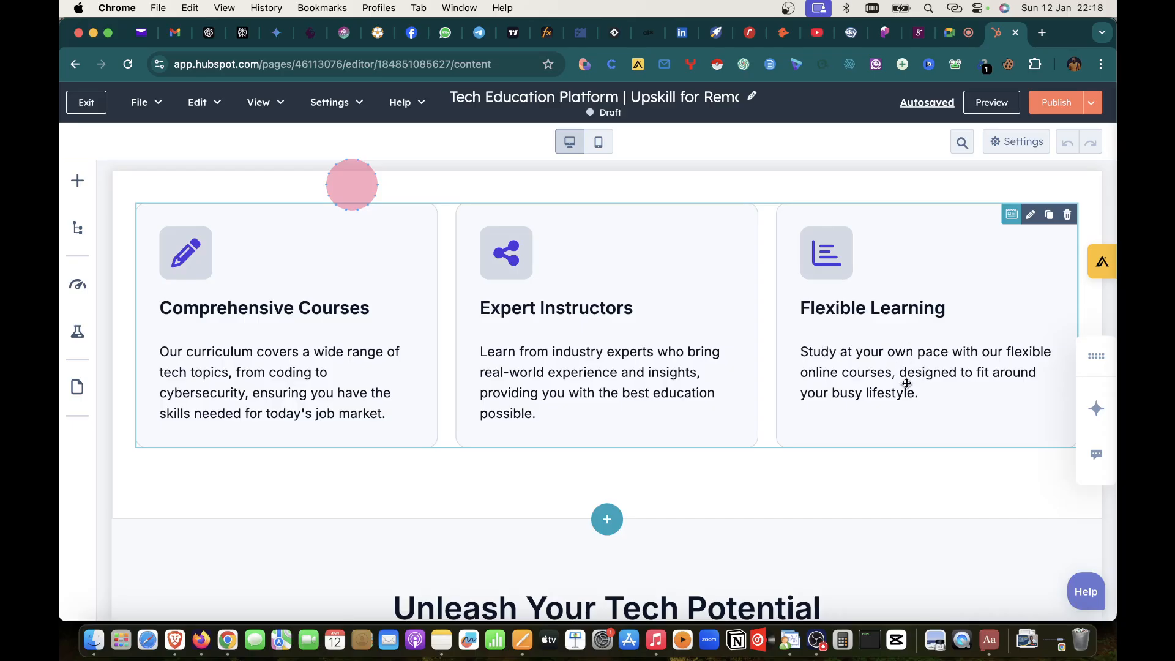
scroll(906, 383, down, 6)
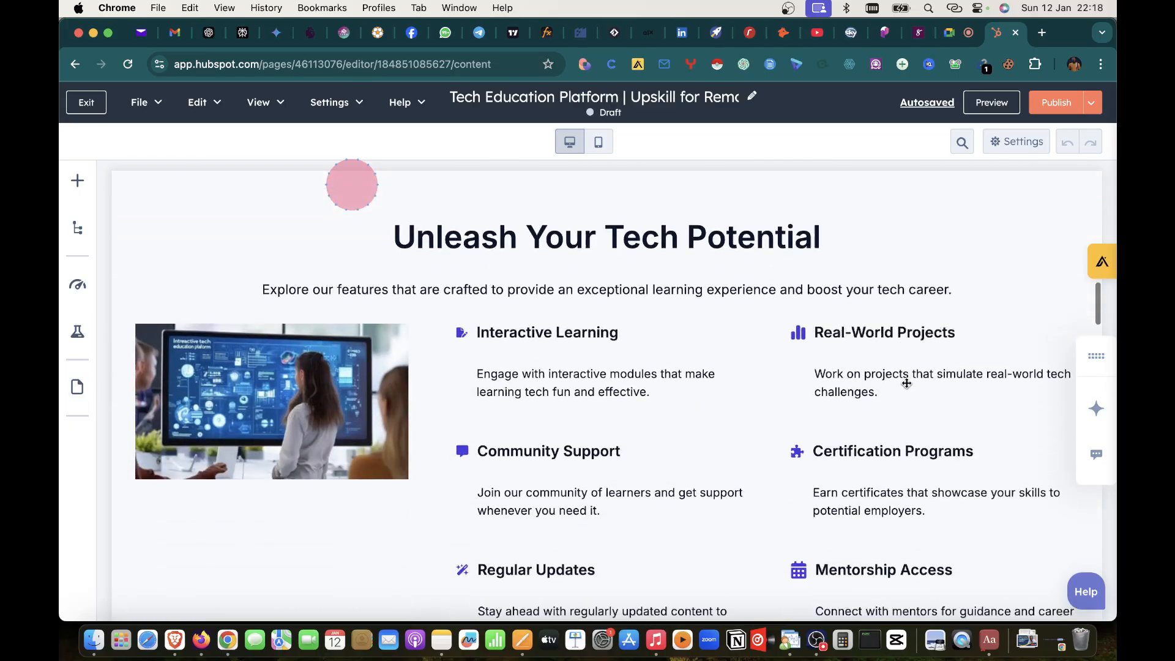
scroll(378, 330, up, 7)
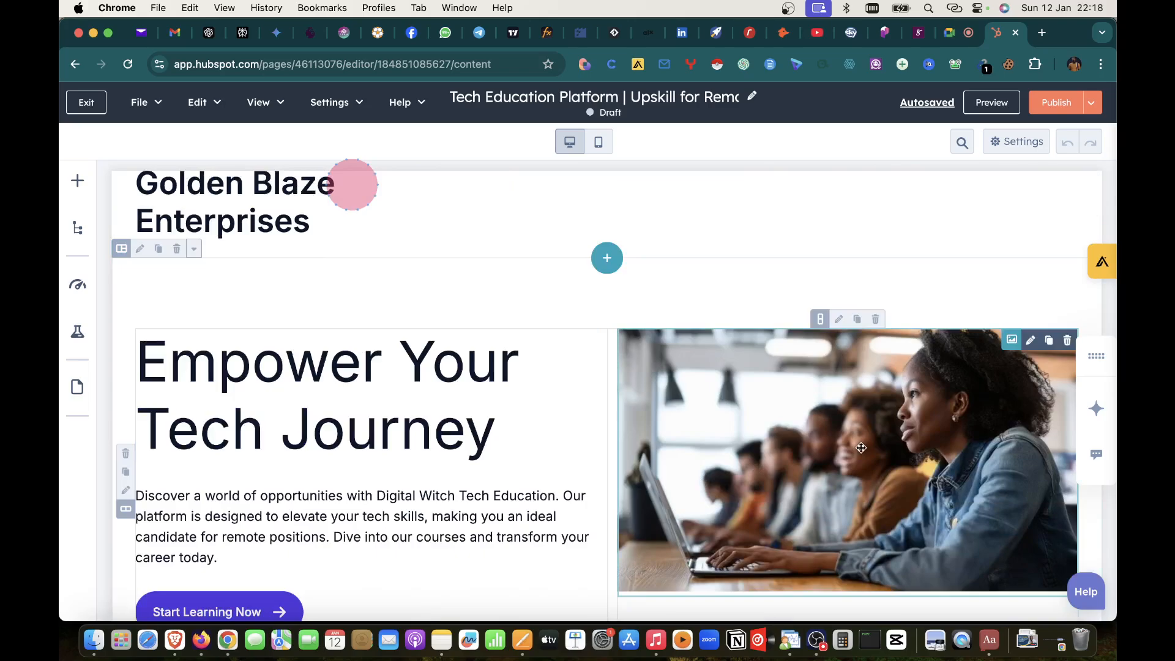
scroll(861, 448, down, 7)
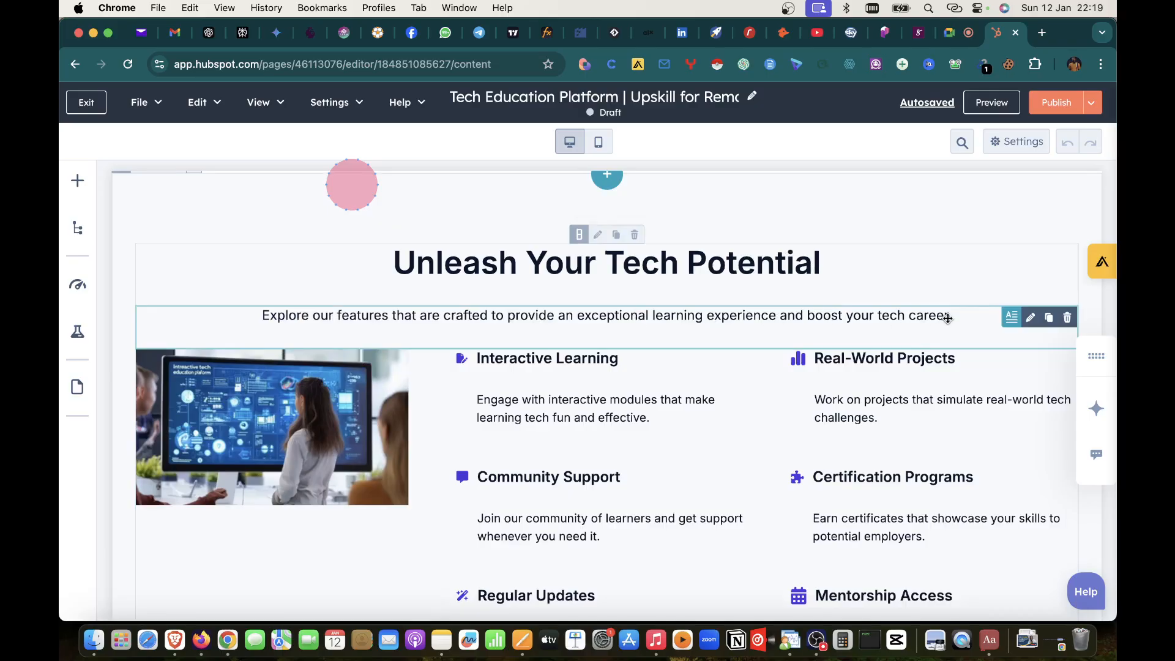
scroll(947, 318, down, 3)
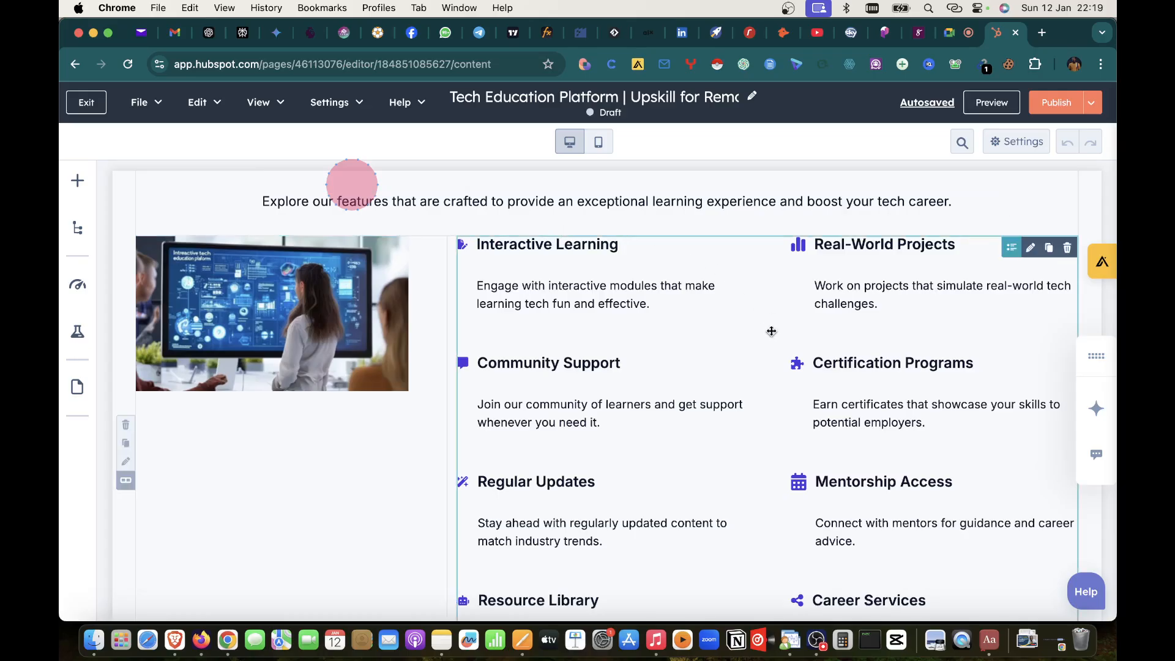
scroll(771, 332, down, 2)
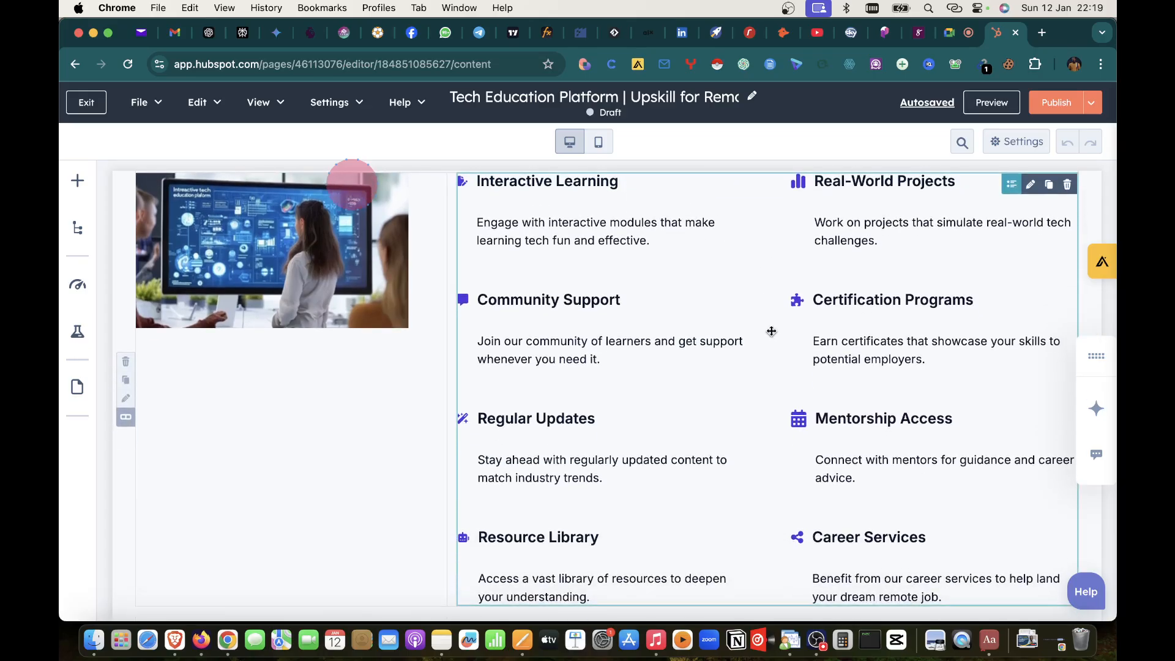
- Examine the testimonial slider and the Master Coding Skills section, advance to the second testimonial, and close the slider's settings
scroll(772, 331, down, 10)
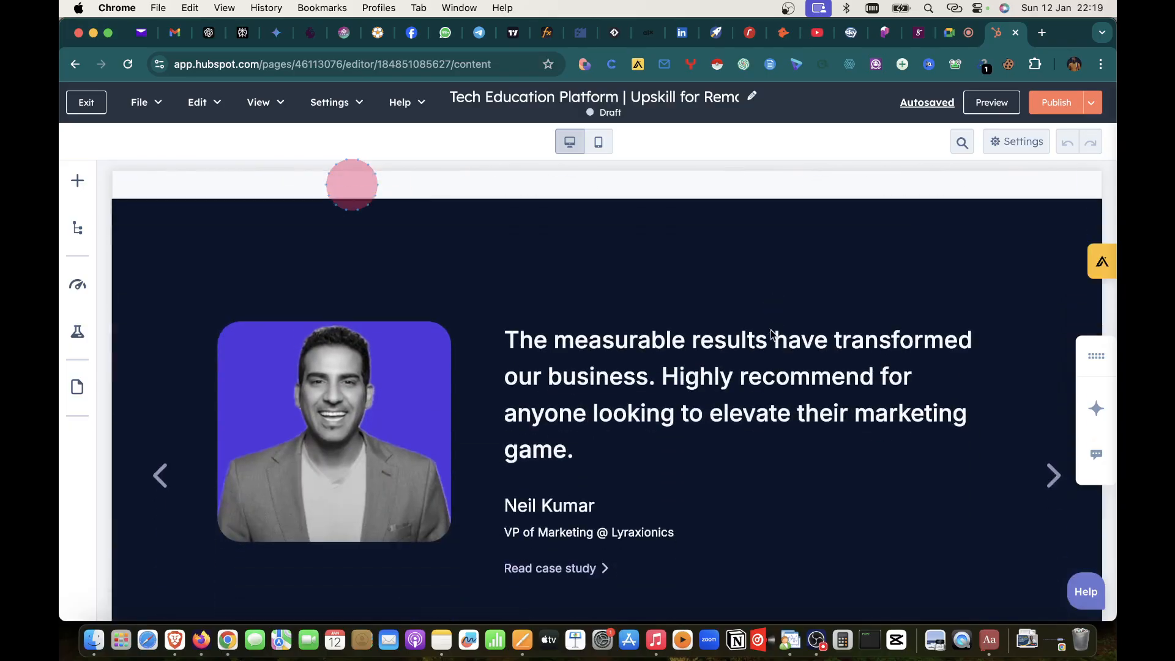
scroll(609, 334, up, 4)
scroll(610, 344, down, 6)
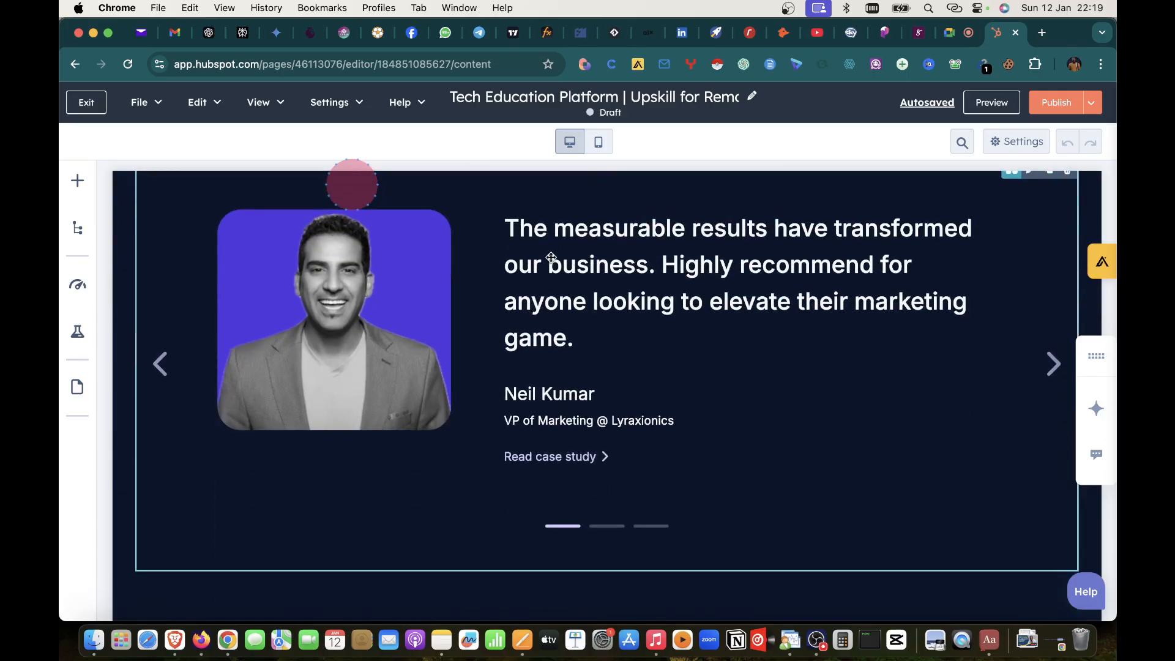
scroll(637, 324, down, 8)
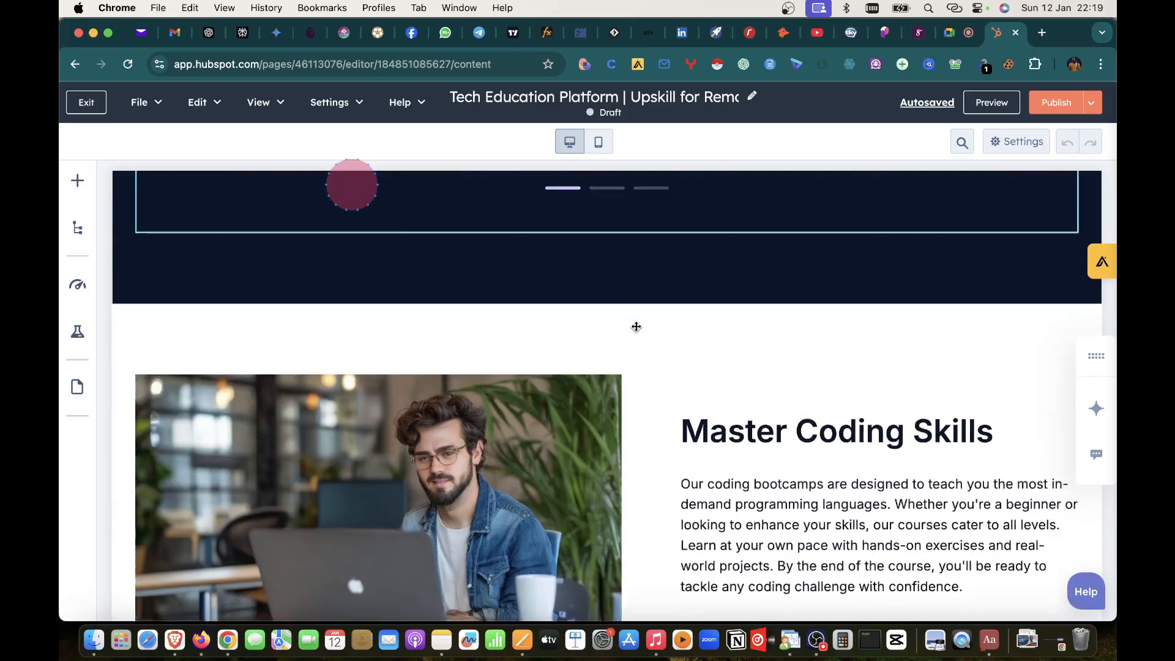
scroll(636, 326, up, 8)
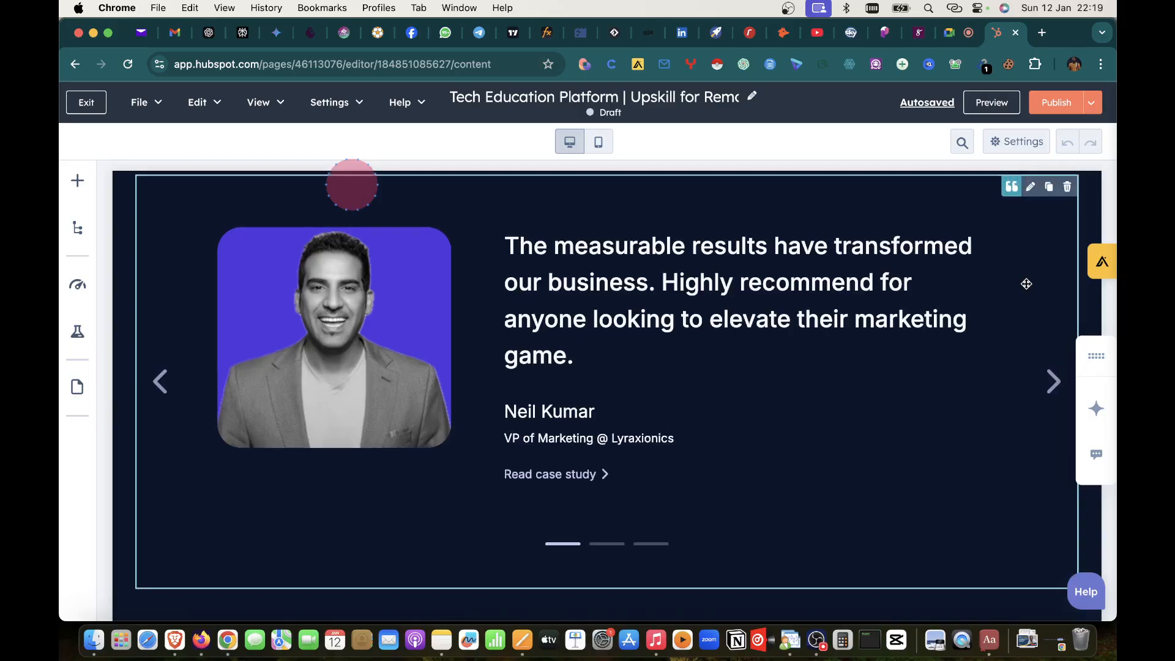
click(1058, 396)
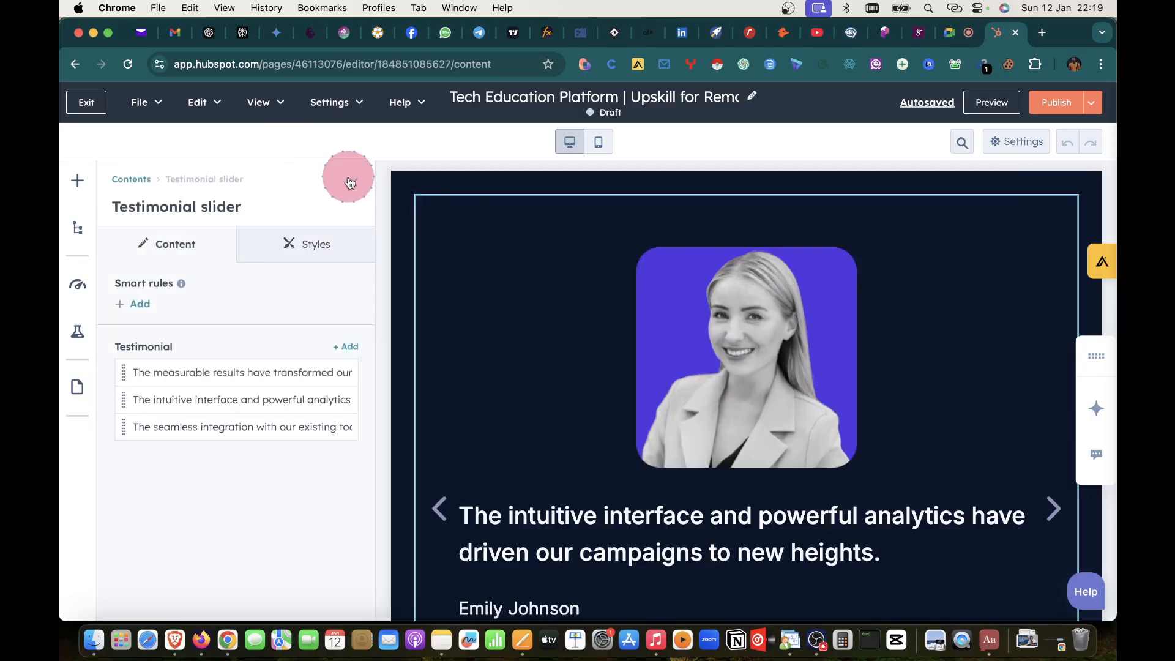
click(354, 184)
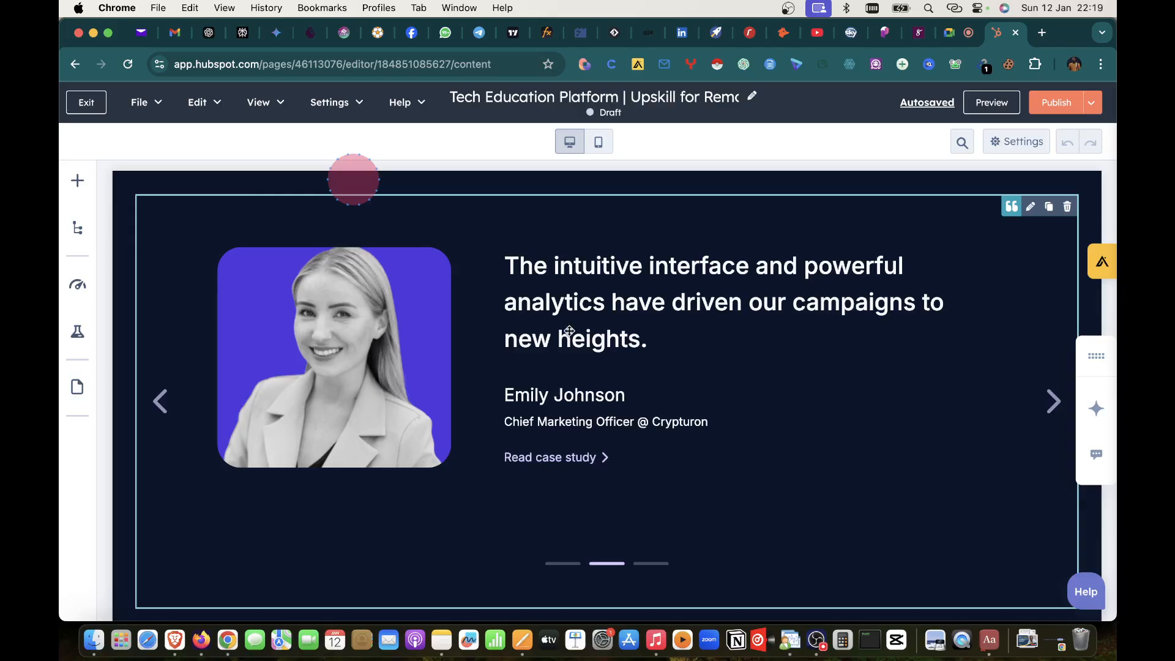
- Advance the testimonial slider to the third testimonial, close its settings, and review the Master Coding Skills and Become a Cybersecurity Expert sections
click(1054, 401)
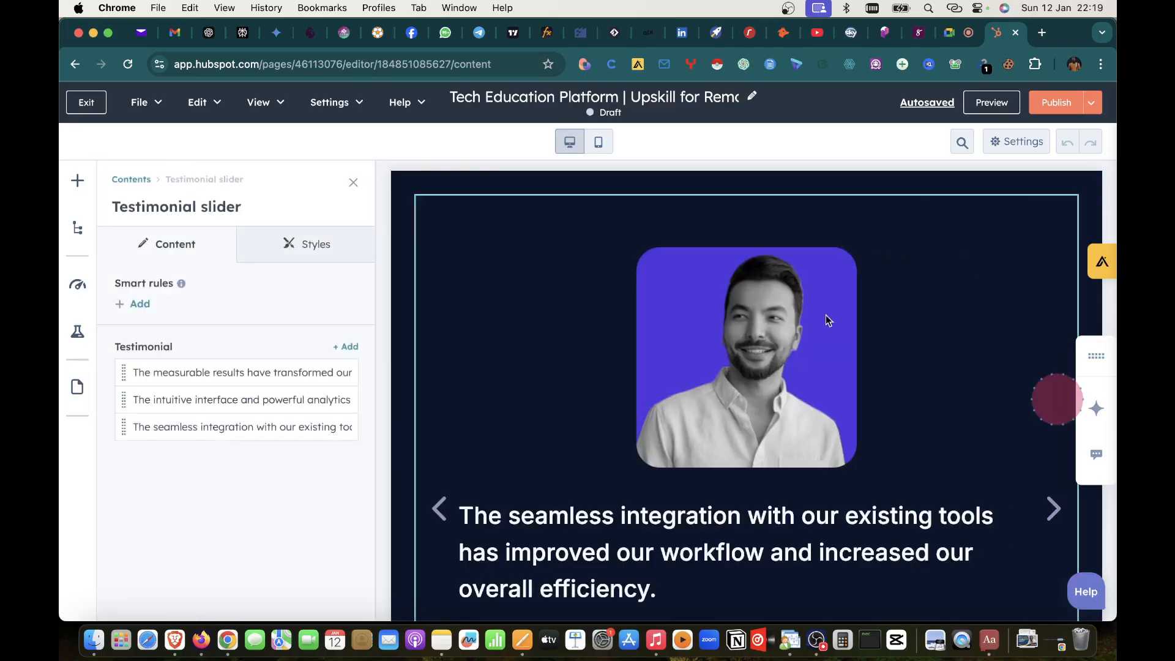
click(353, 182)
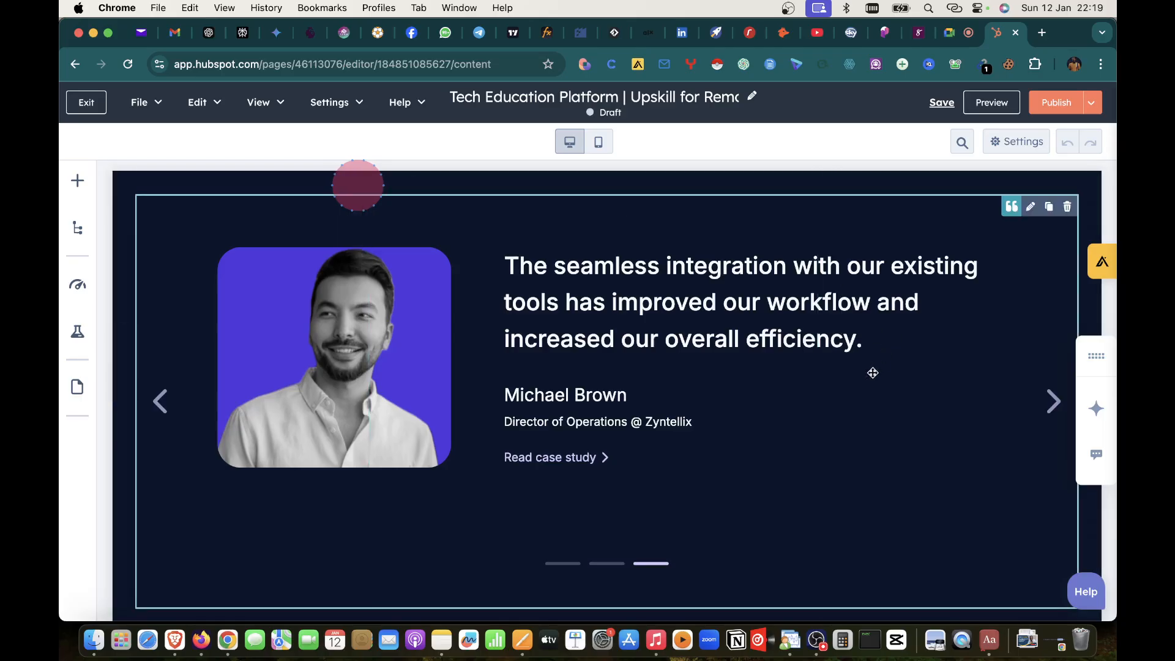
scroll(872, 373, down, 10)
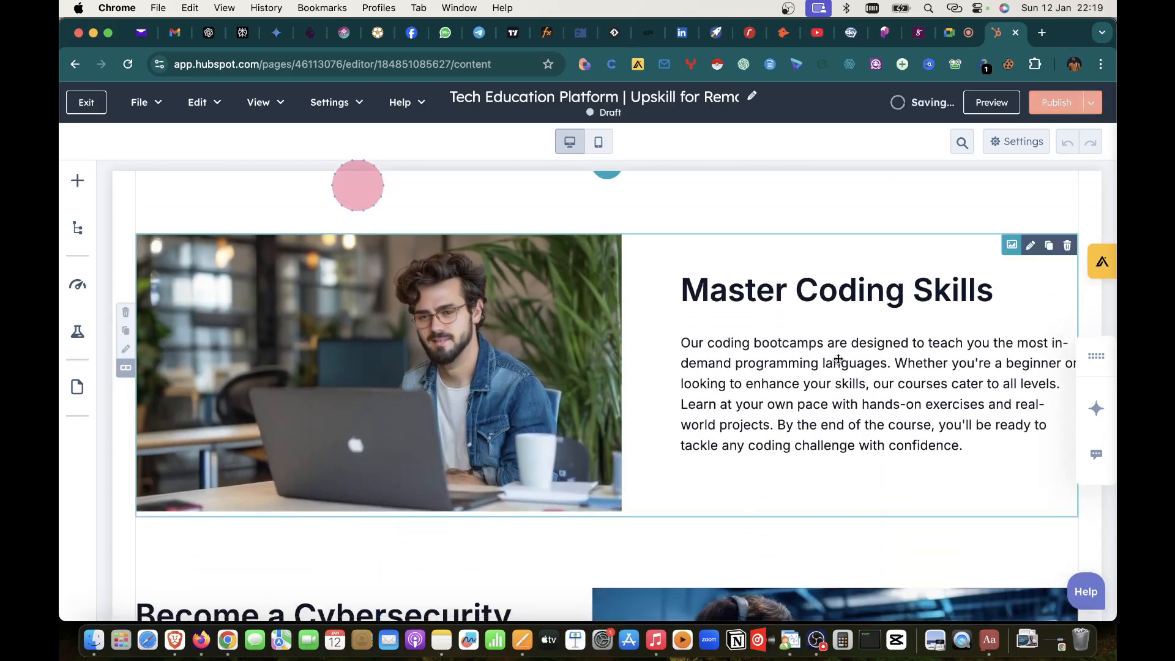
scroll(906, 343, down, 3)
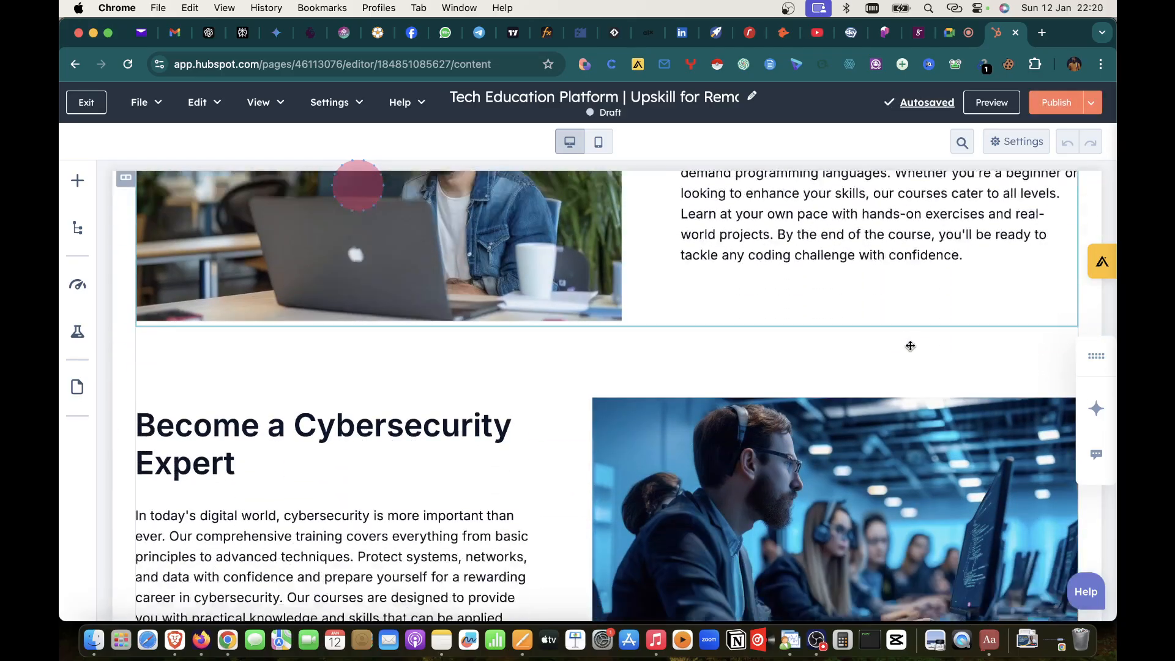
scroll(910, 346, down, 2)
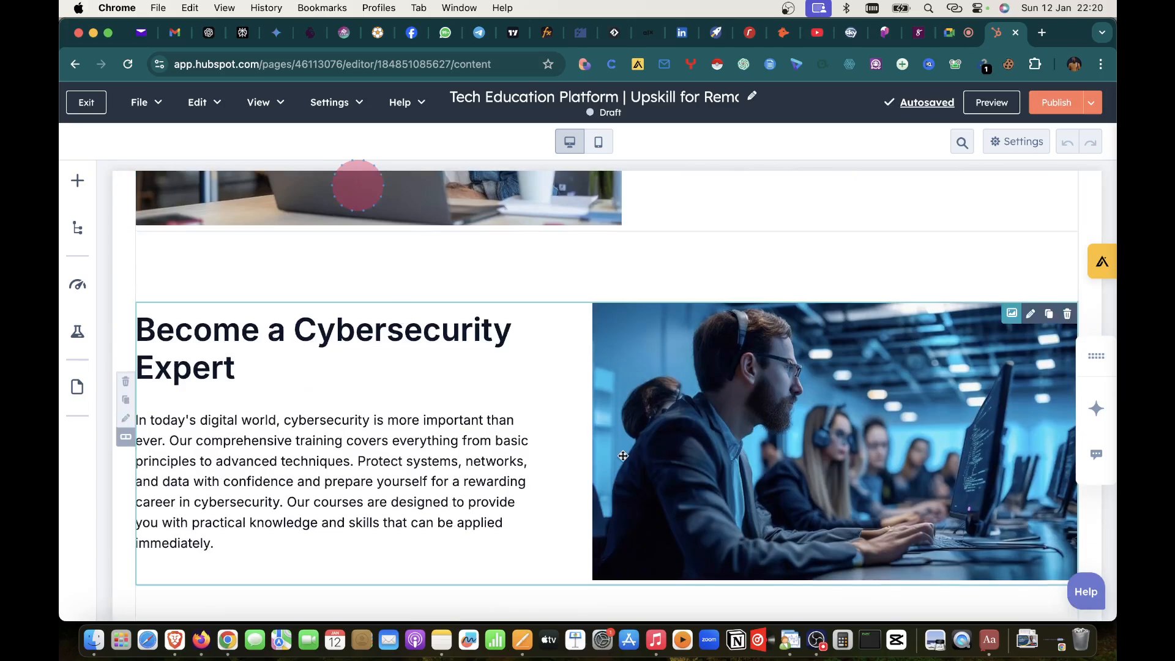
- Review the Prepare for Remote Work, Join Our Tech Community, Frequently Asked Questions and footer sections, and return to the page's hero
scroll(612, 428, down, 10)
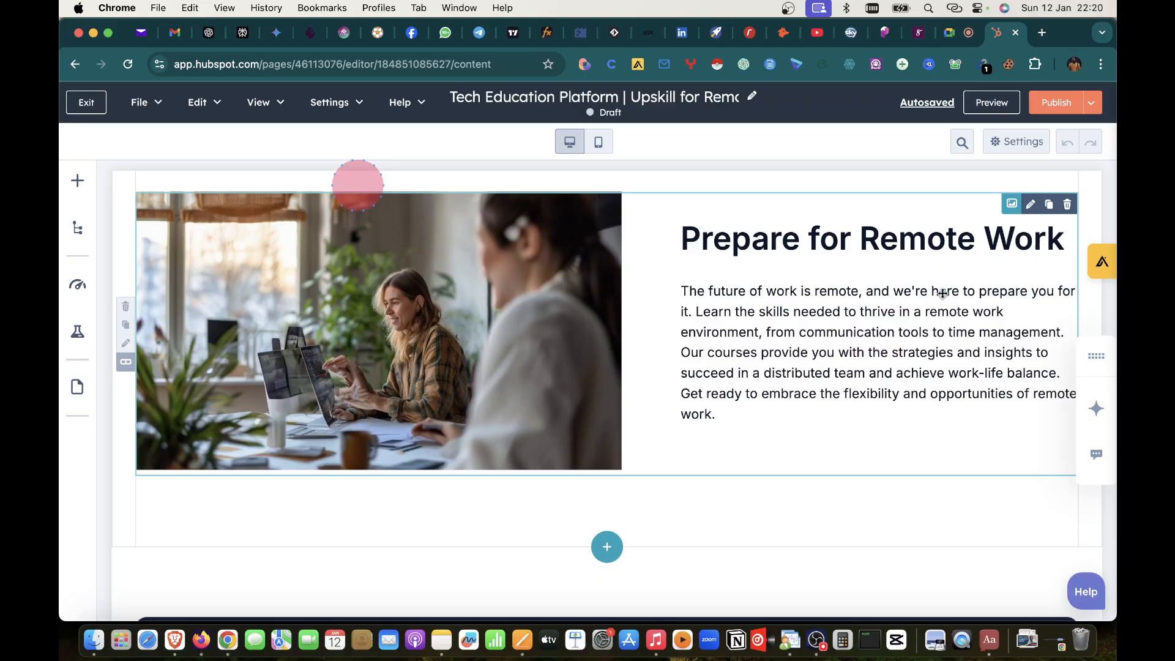
scroll(796, 410, down, 6)
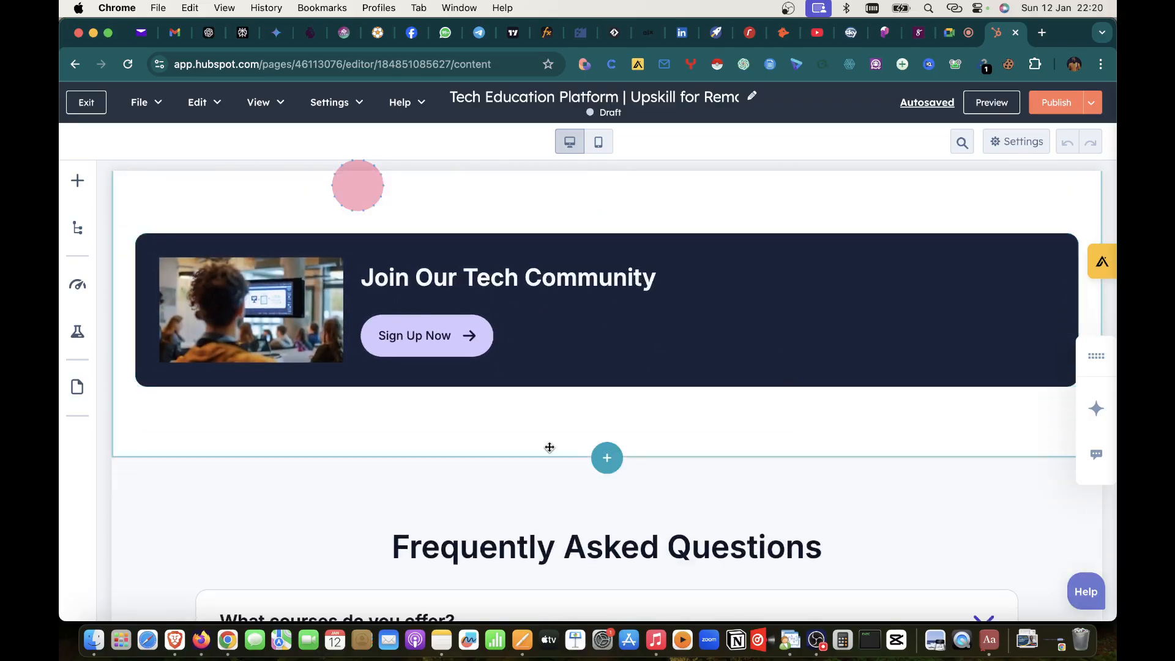
scroll(452, 427, down, 3)
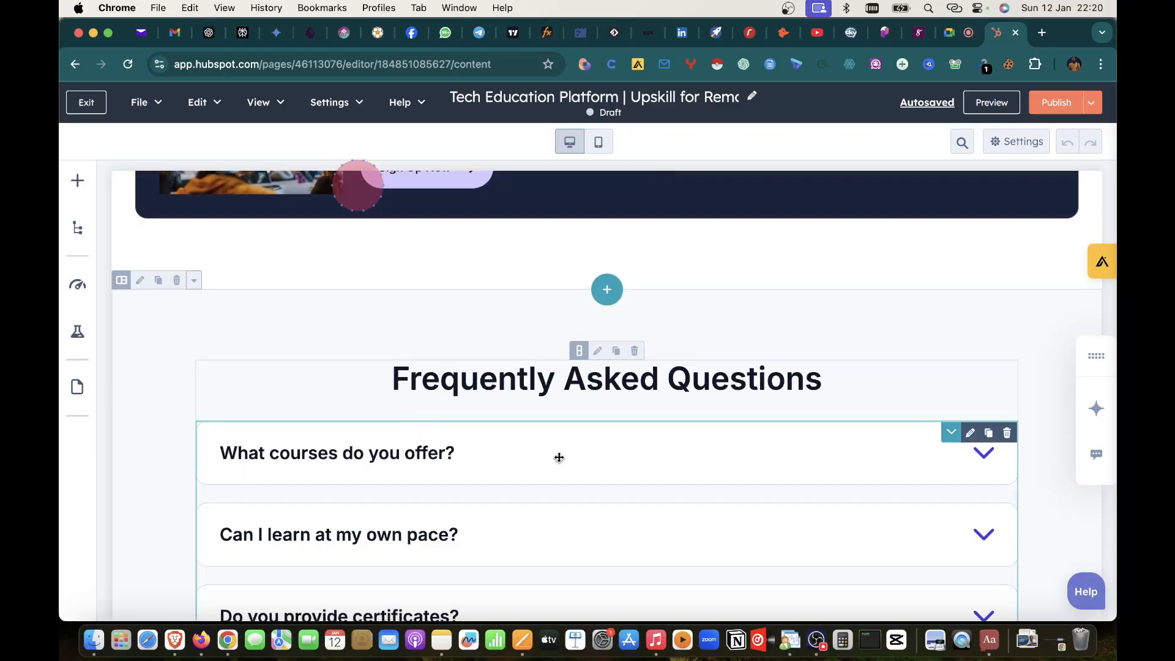
scroll(558, 458, down, 7)
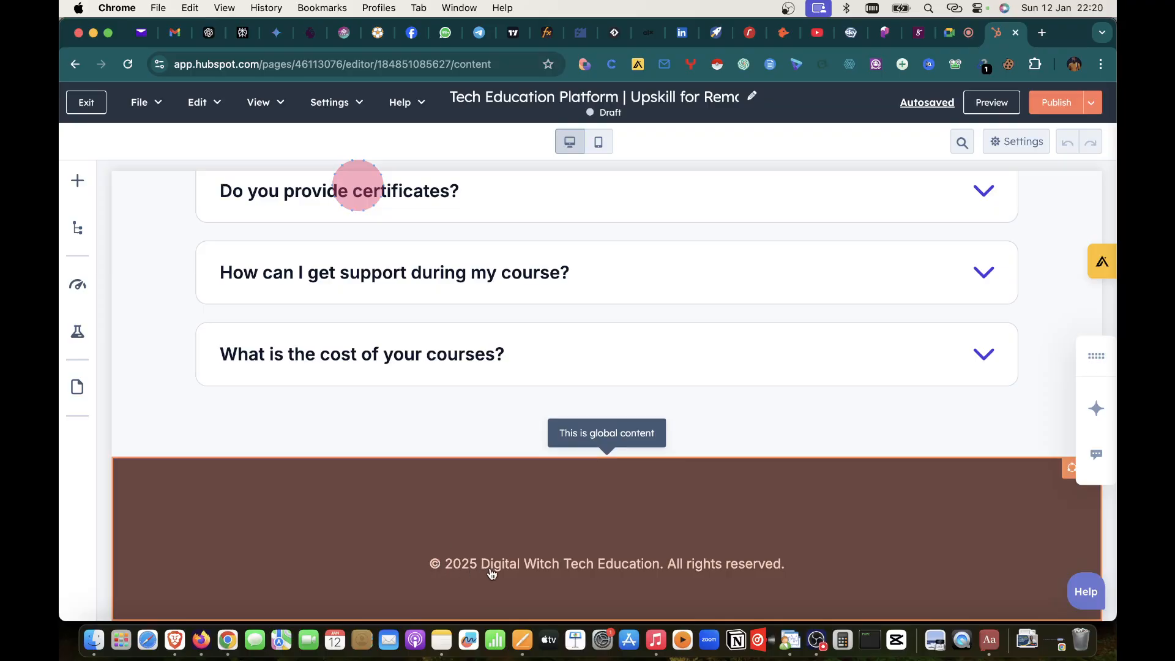
scroll(753, 574, up, 20)
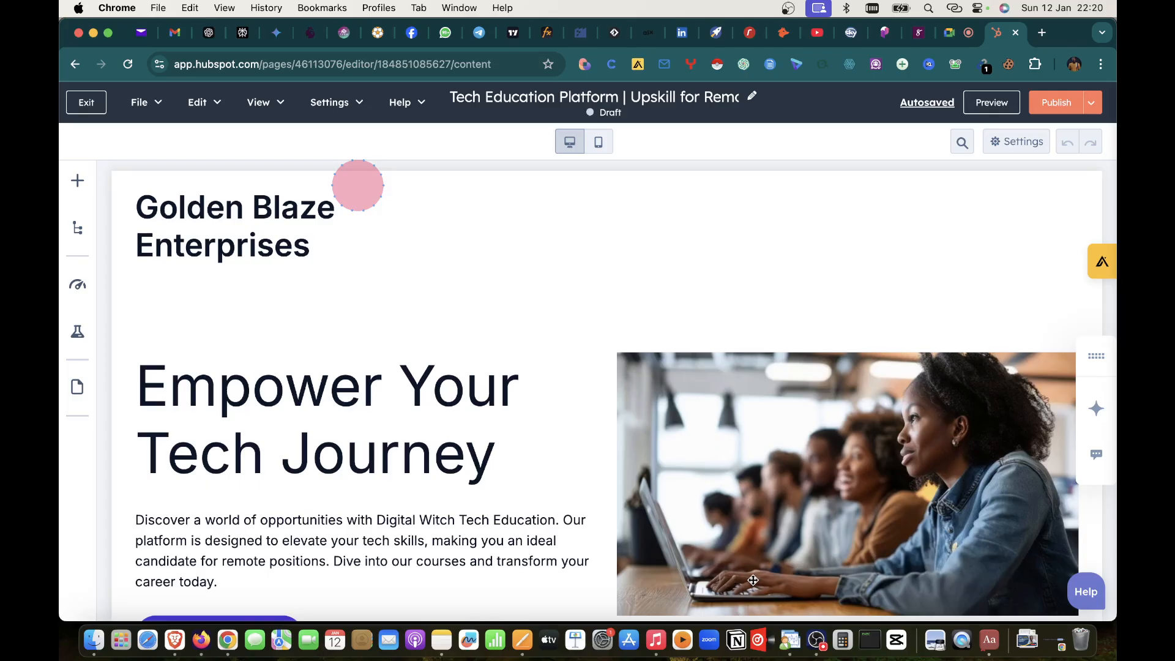
- Switch the landing page to its mobile layout and review it from the hero section to the footer and back
click(599, 142)
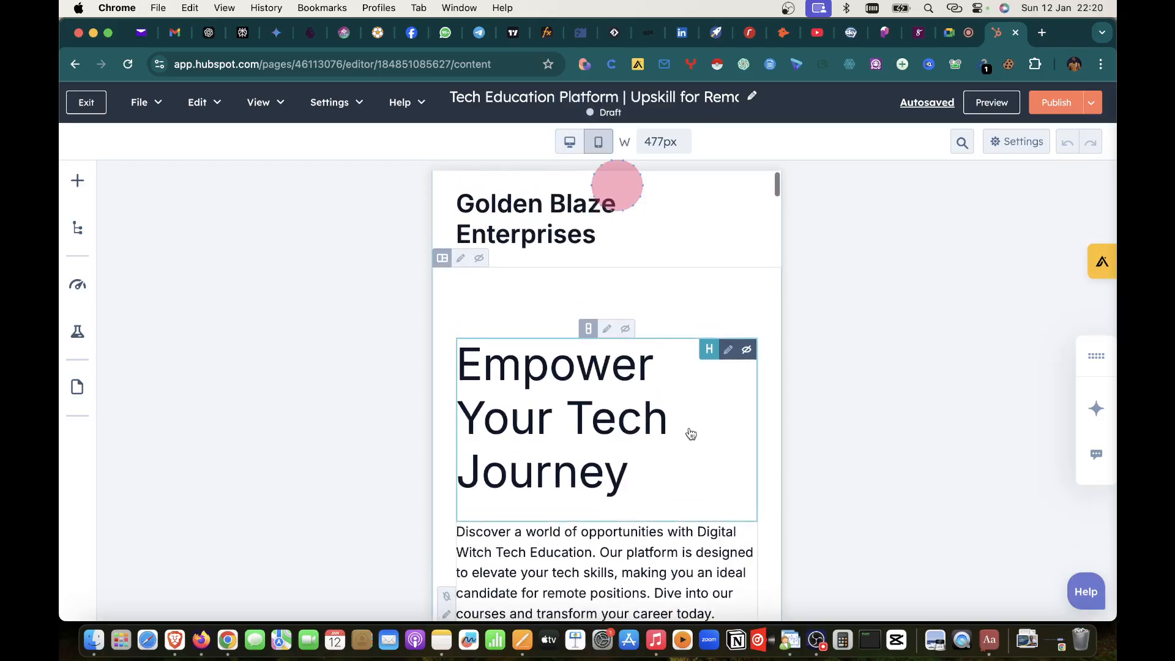
scroll(691, 434, down, 10)
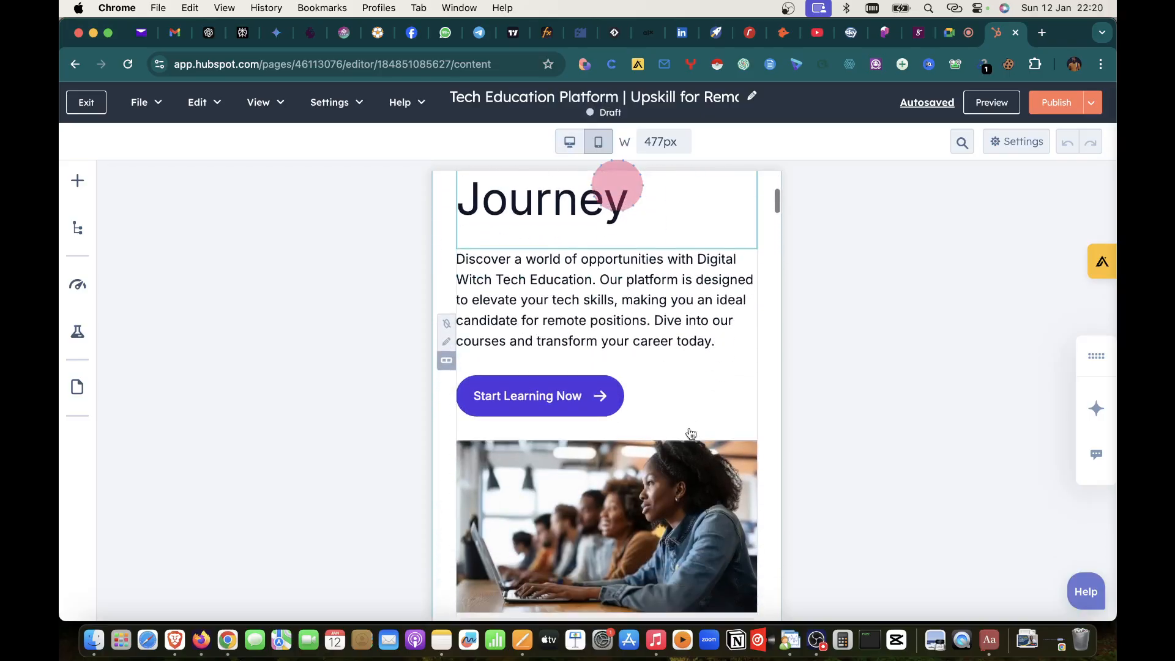
scroll(691, 434, down, 10)
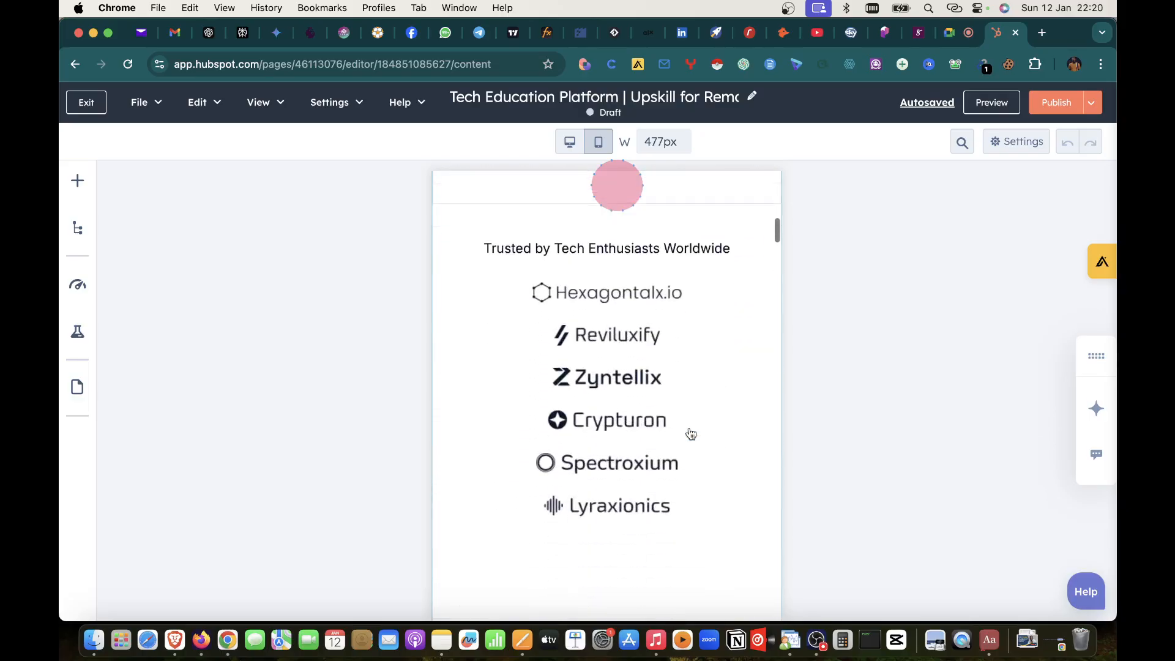
scroll(691, 434, down, 15)
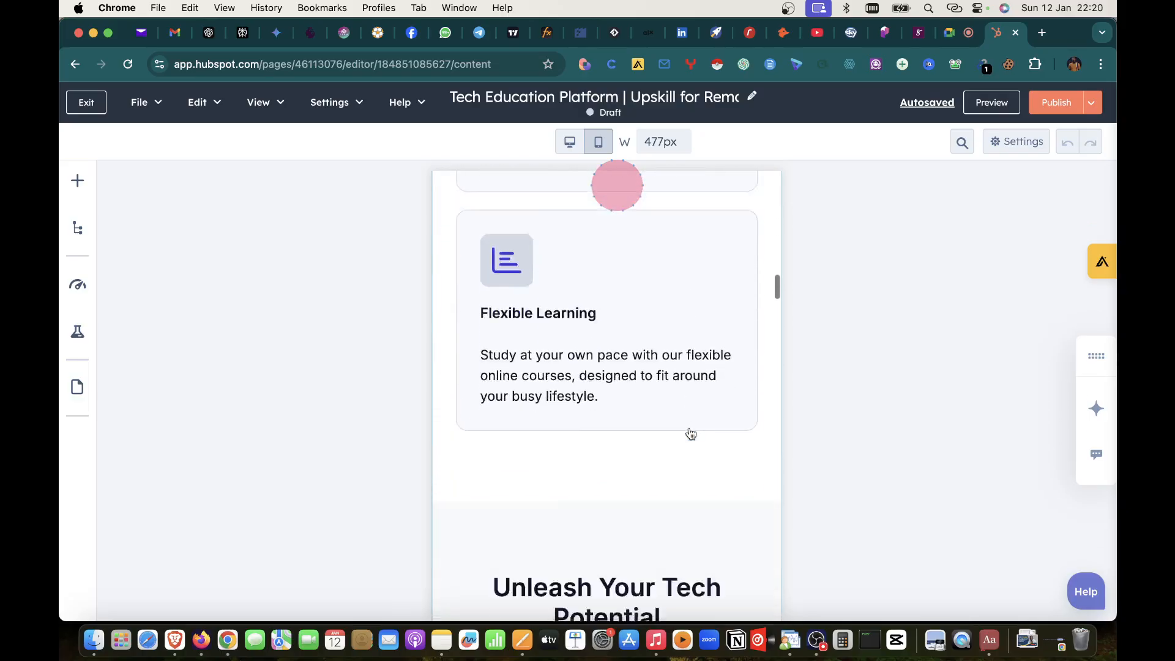
scroll(691, 434, down, 20)
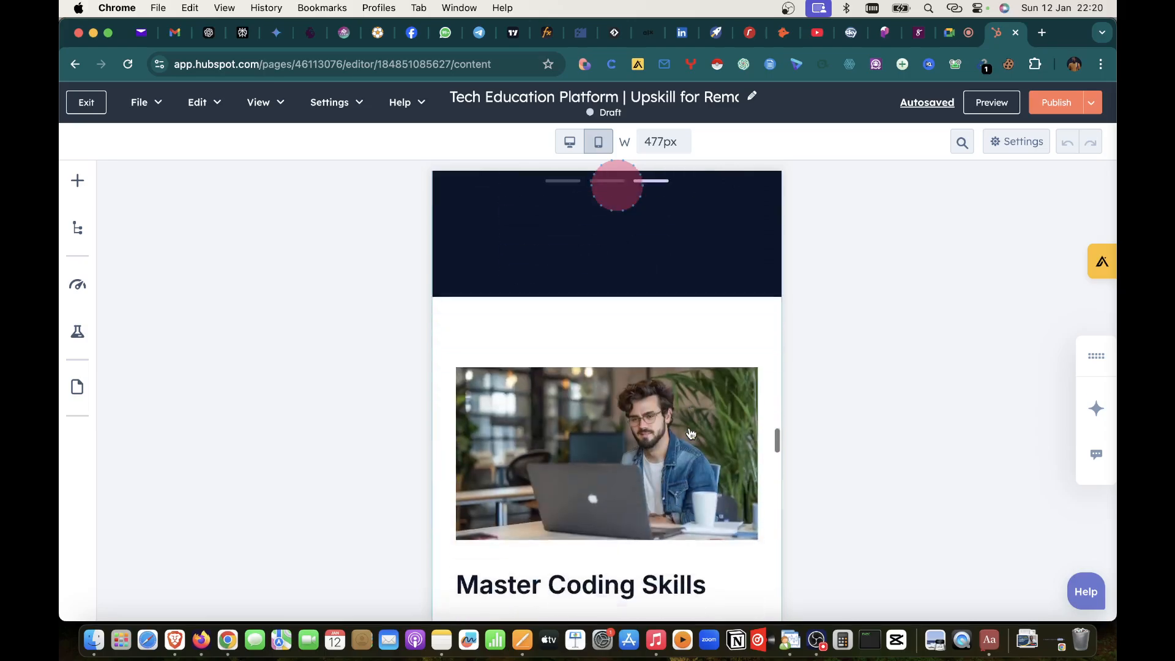
scroll(691, 434, down, 8)
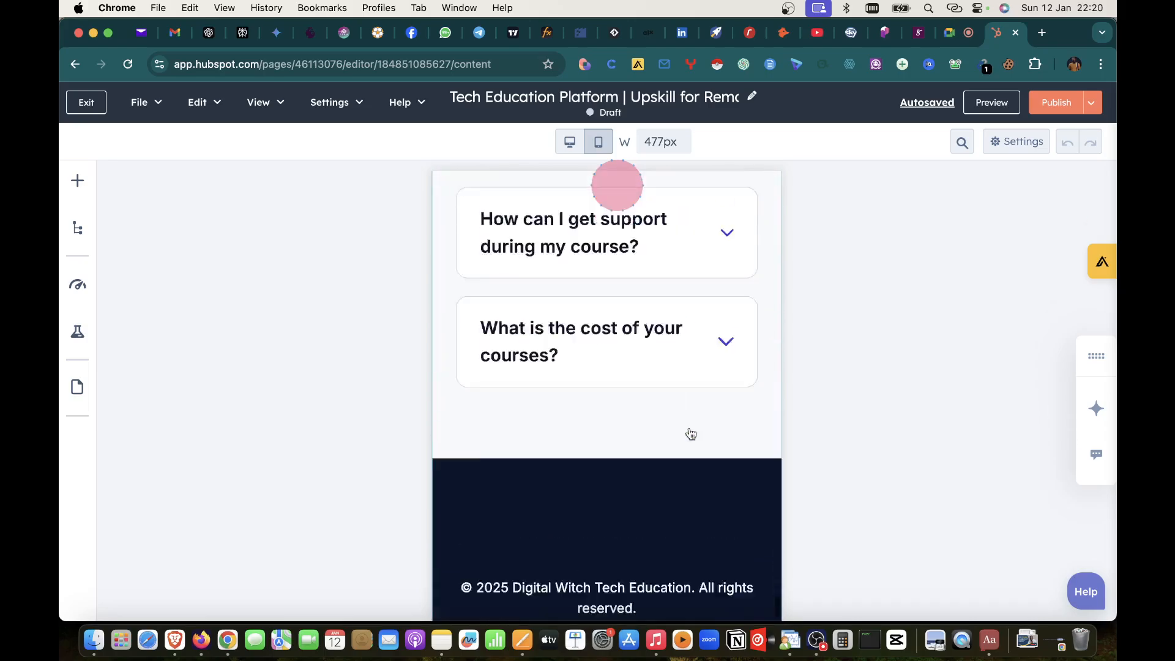
scroll(692, 434, up, 20)
scroll(691, 434, up, 20)
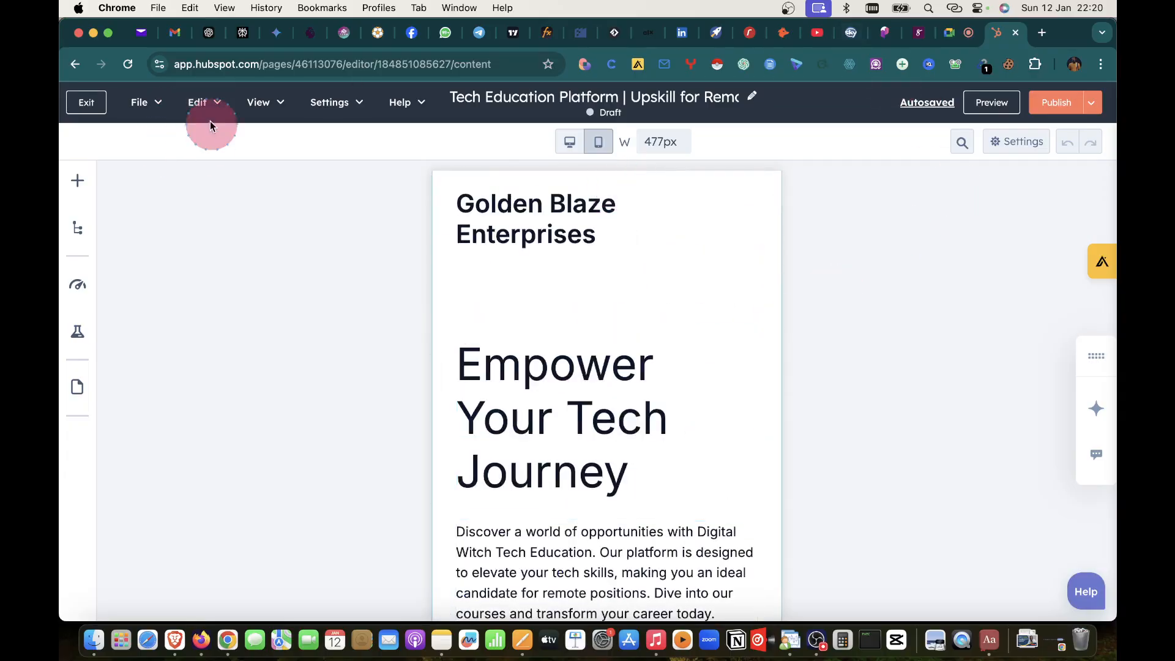
- Exit the page editor to the list of landing pages
click(88, 105)
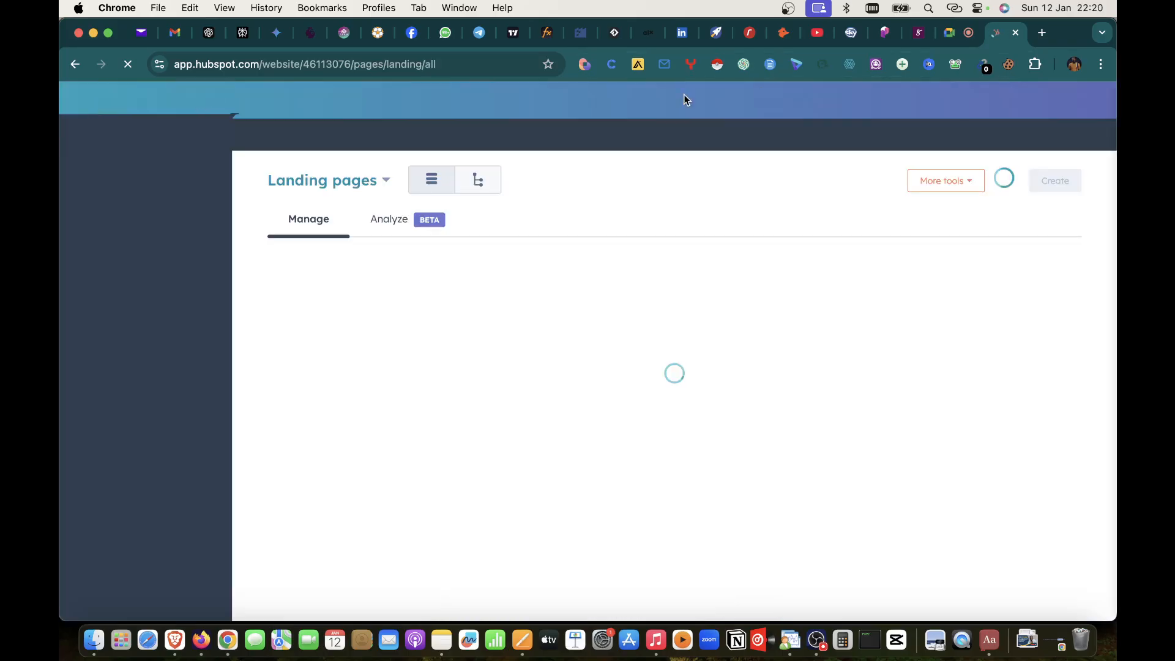
click(386, 194)
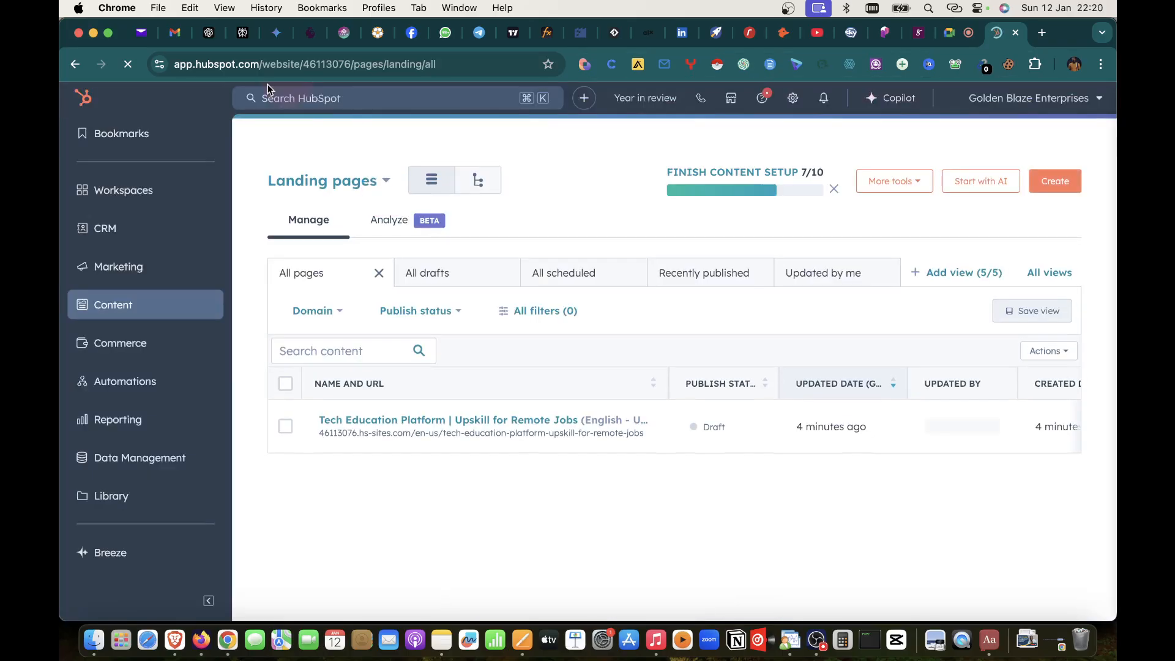
click(127, 307)
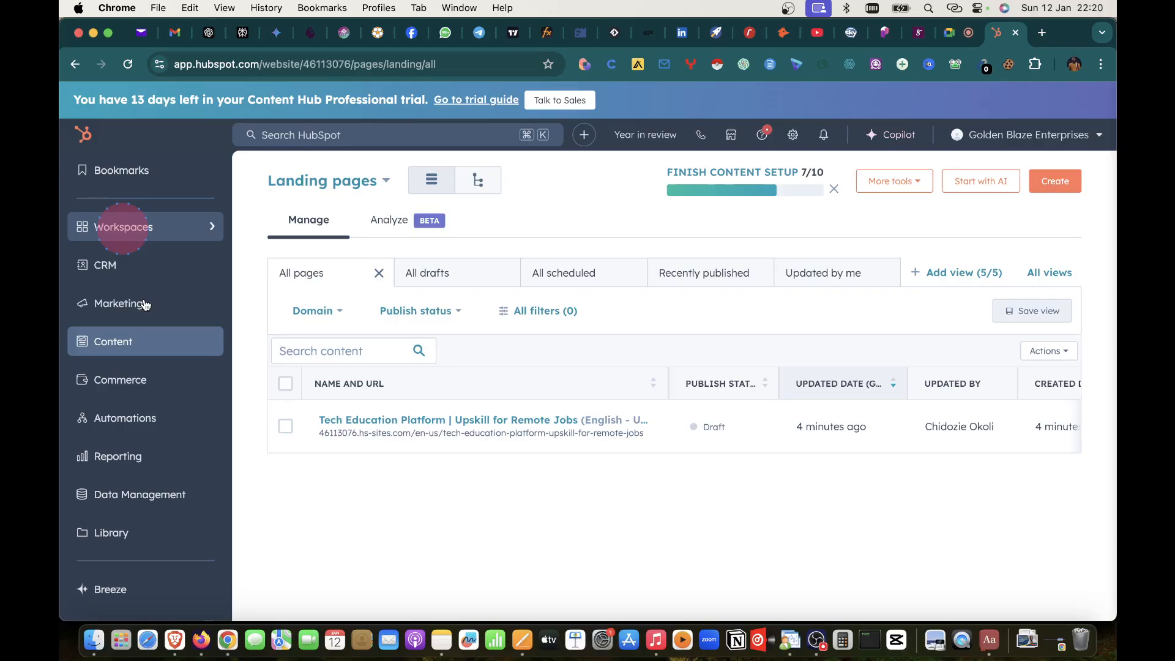
- Examine the tools offered under Marketing, Commerce, Automations and Reporting
click(160, 305)
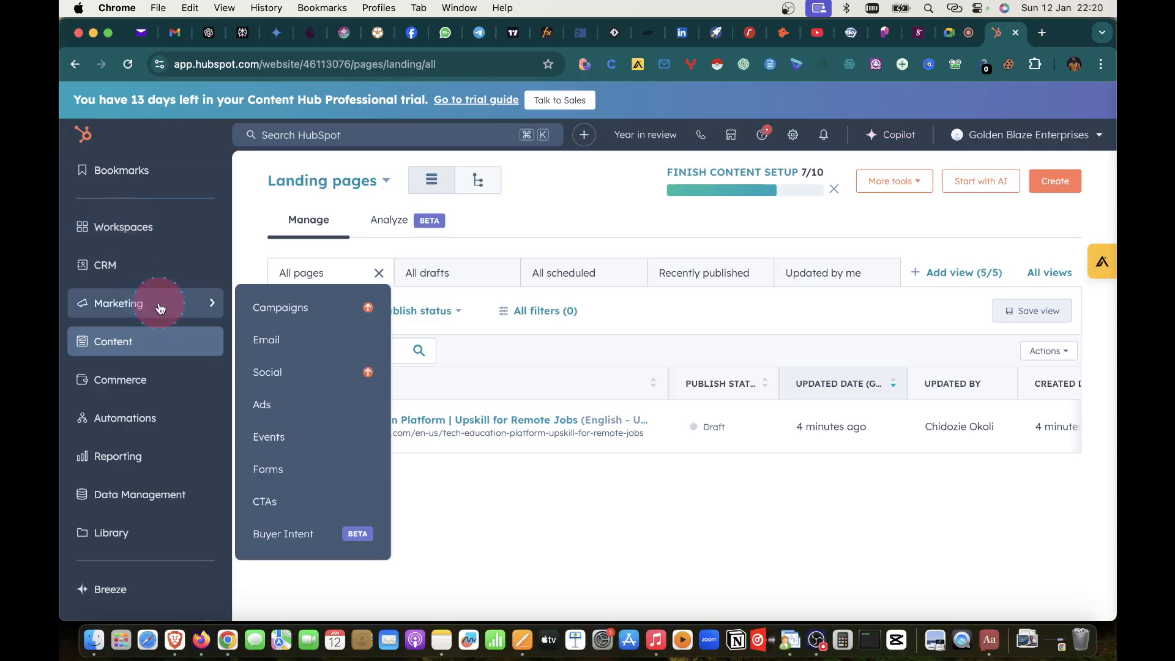
click(135, 389)
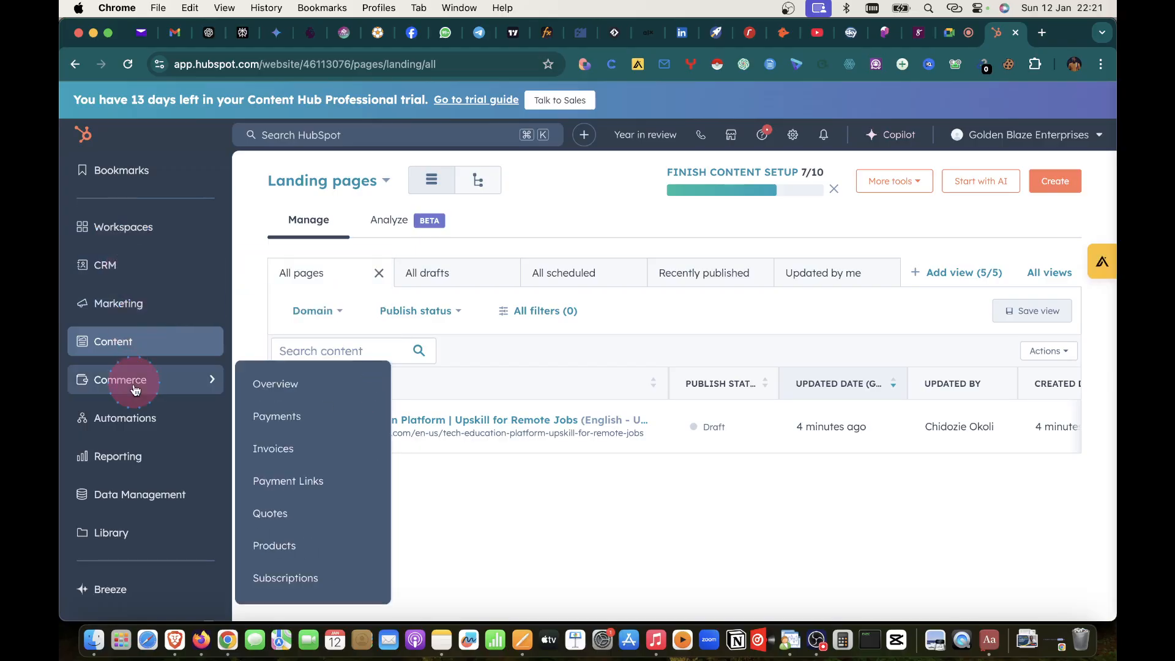
mouse_move(133, 420)
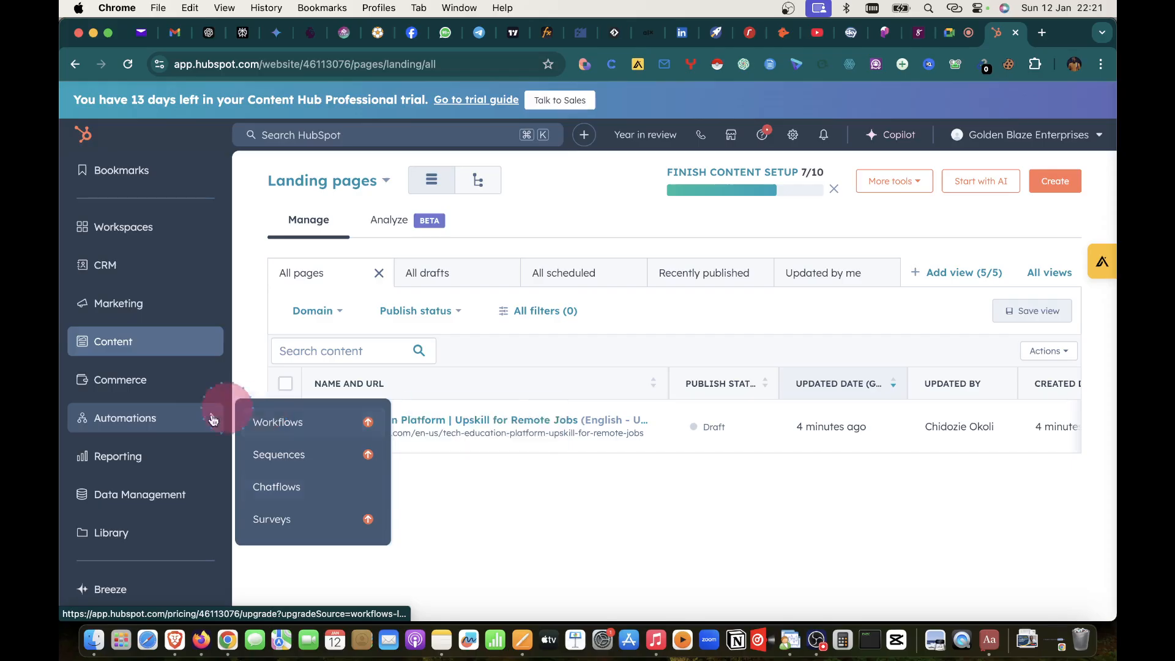
mouse_move(168, 453)
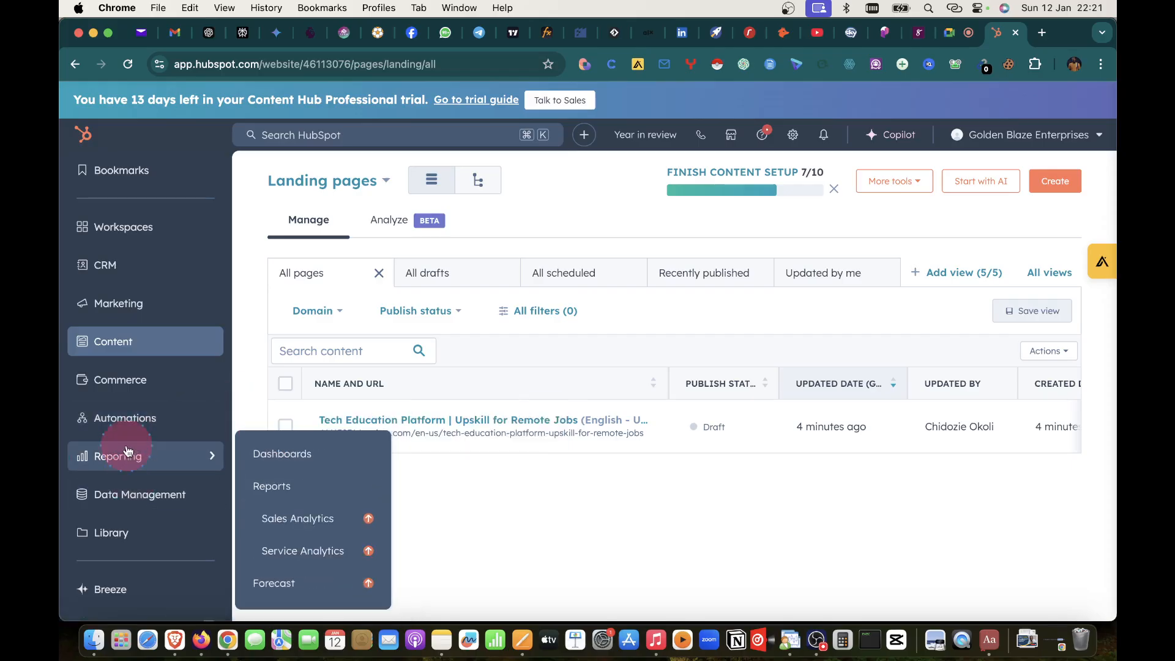
mouse_move(109, 313)
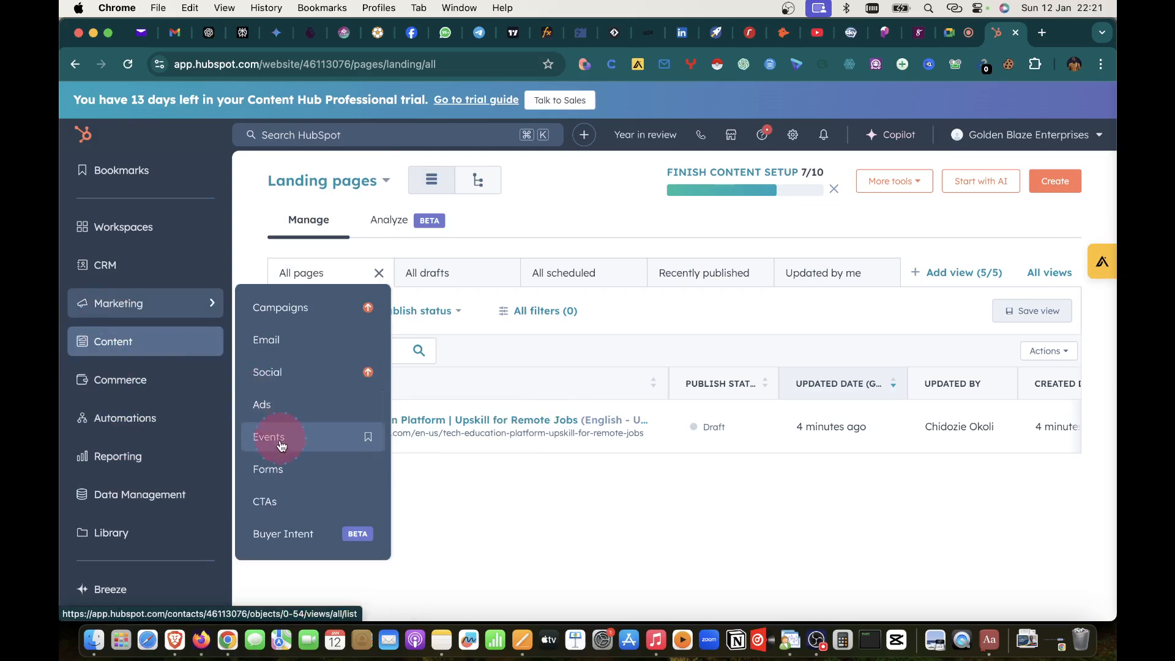
mouse_move(150, 263)
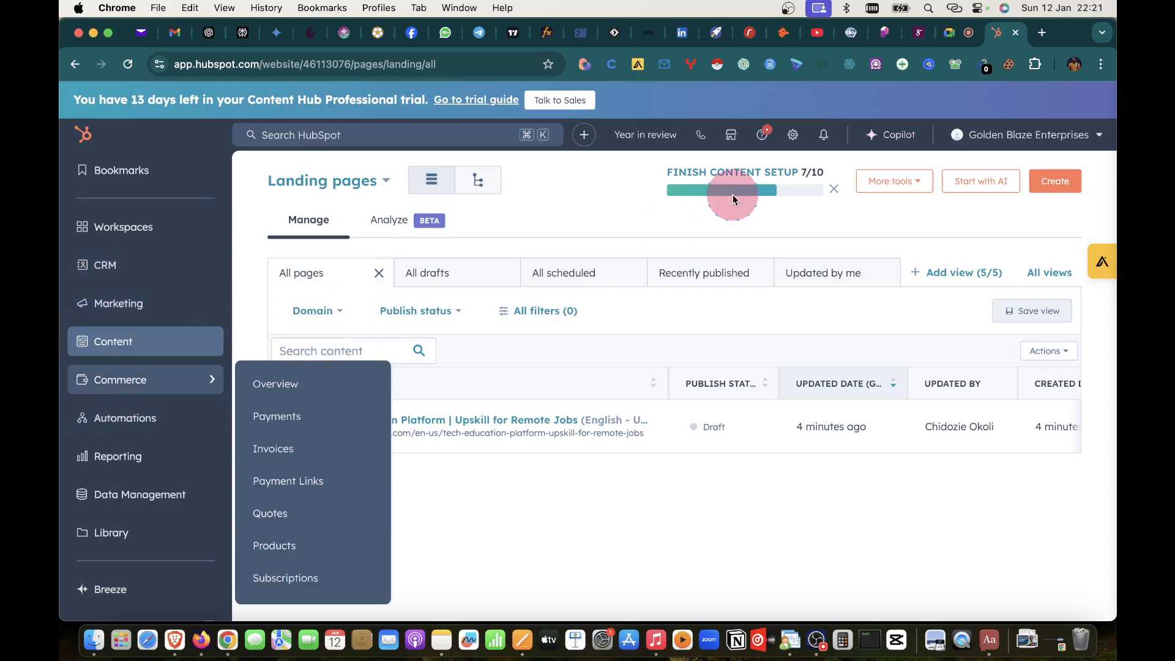
- Switch to the Google Meet call, read the in-call messages, and close the message list
click(949, 34)
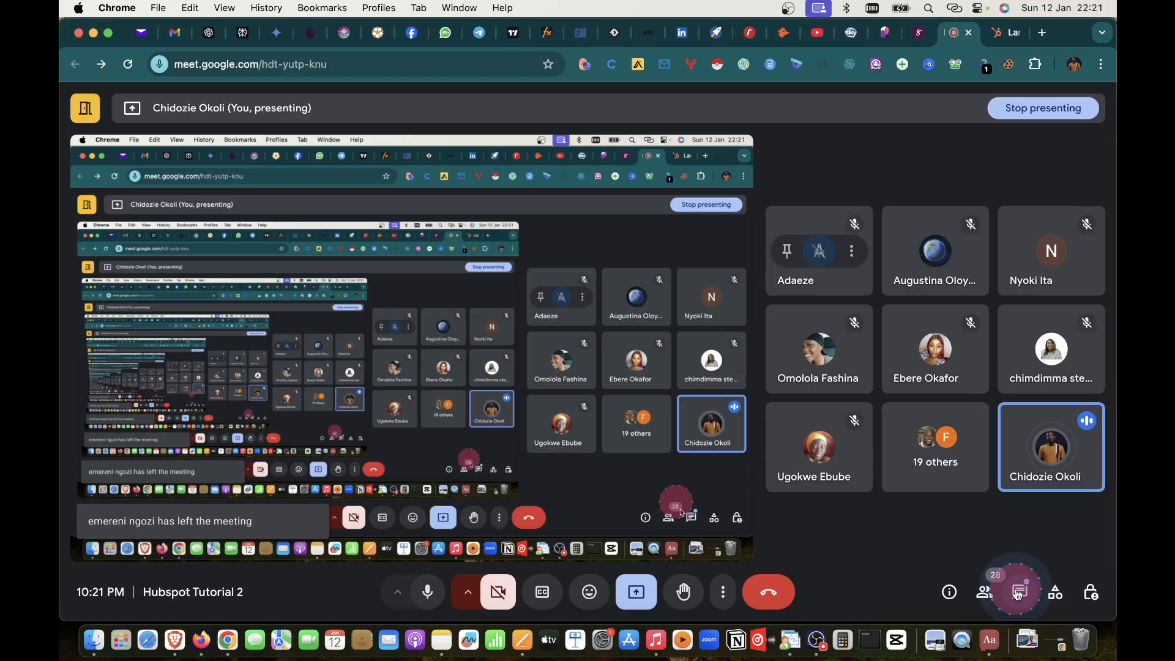
click(1018, 593)
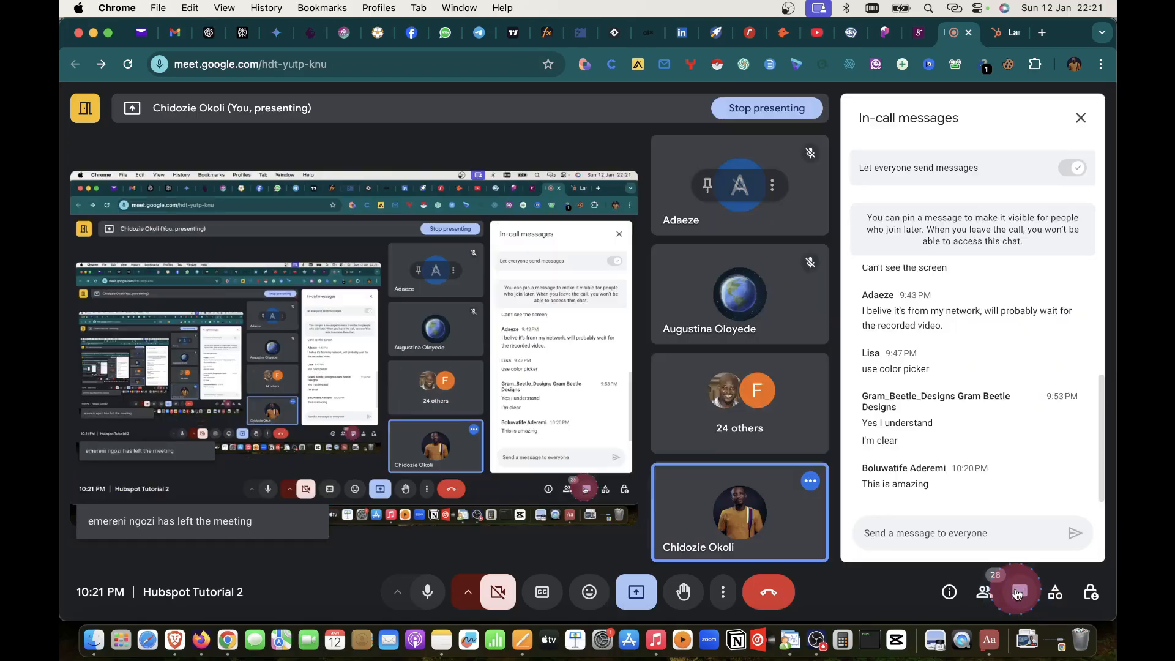
click(1081, 118)
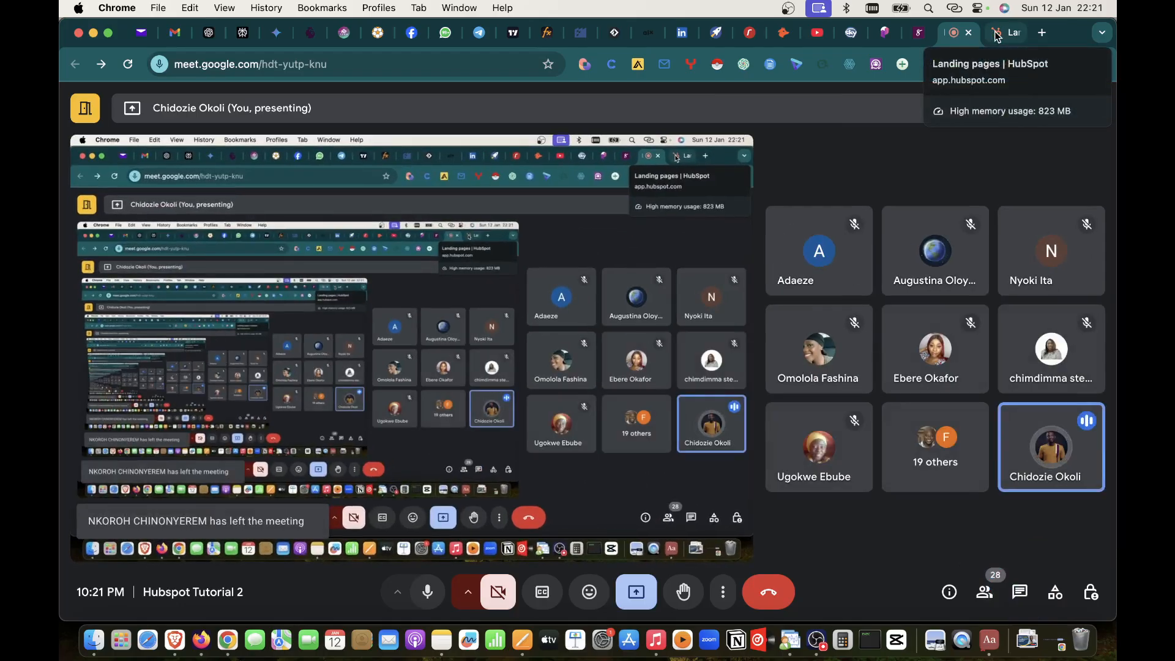
click(884, 116)
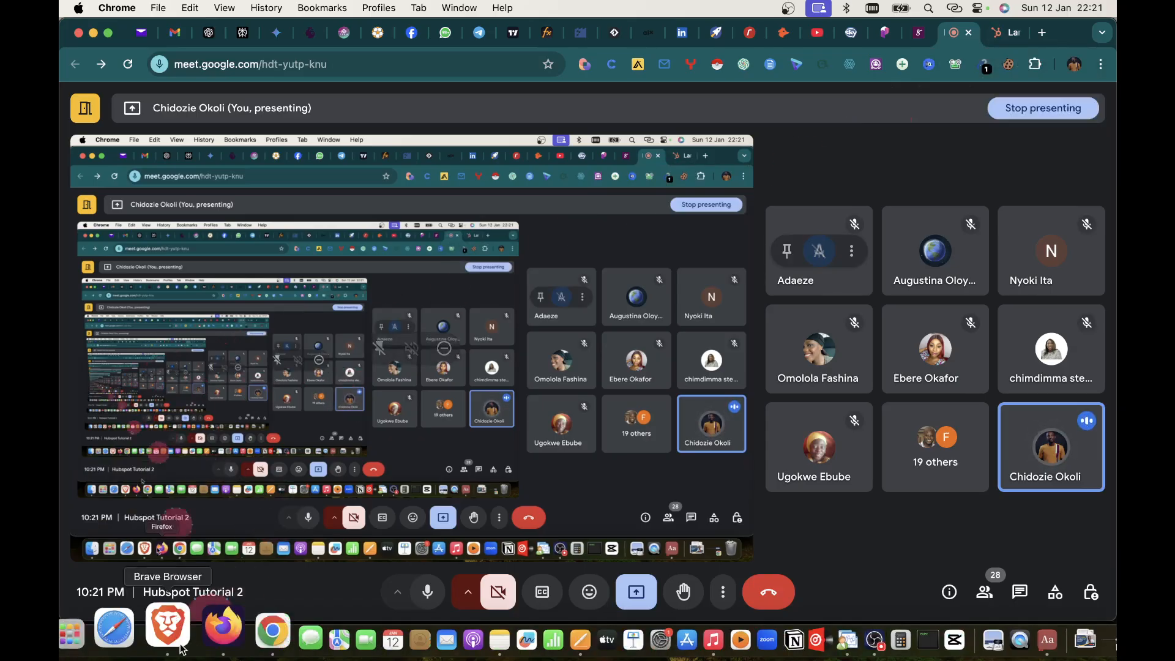
- Switch to Brave, check the WhatsApp Web page, and return to the Google Meet call in Chrome
click(178, 623)
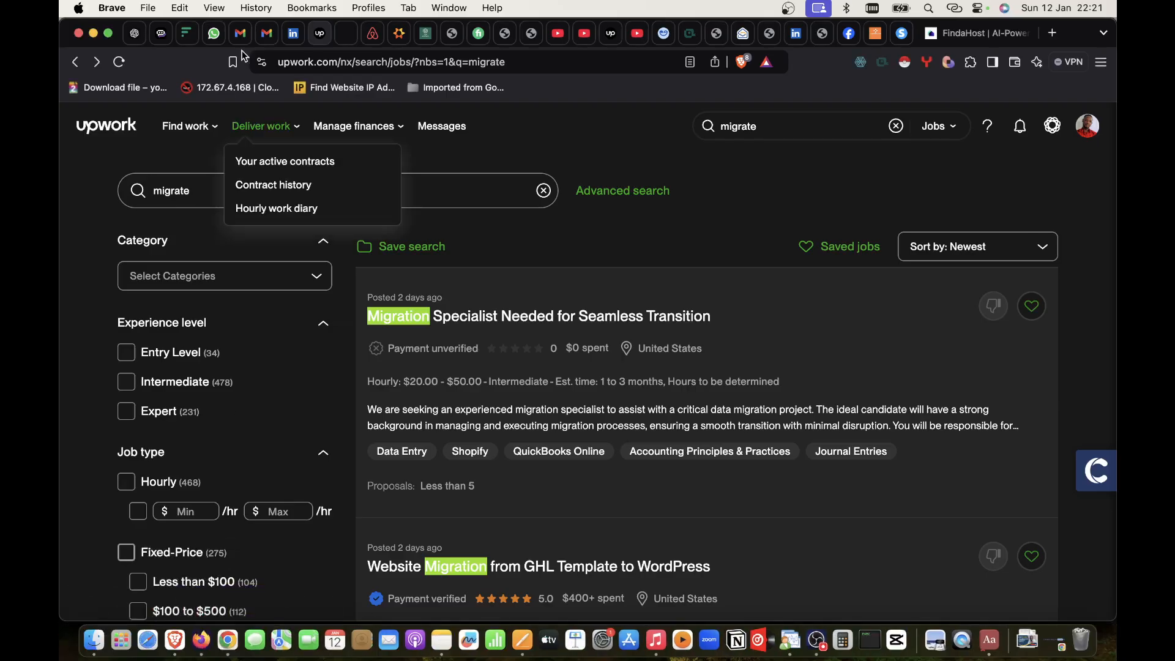
click(216, 32)
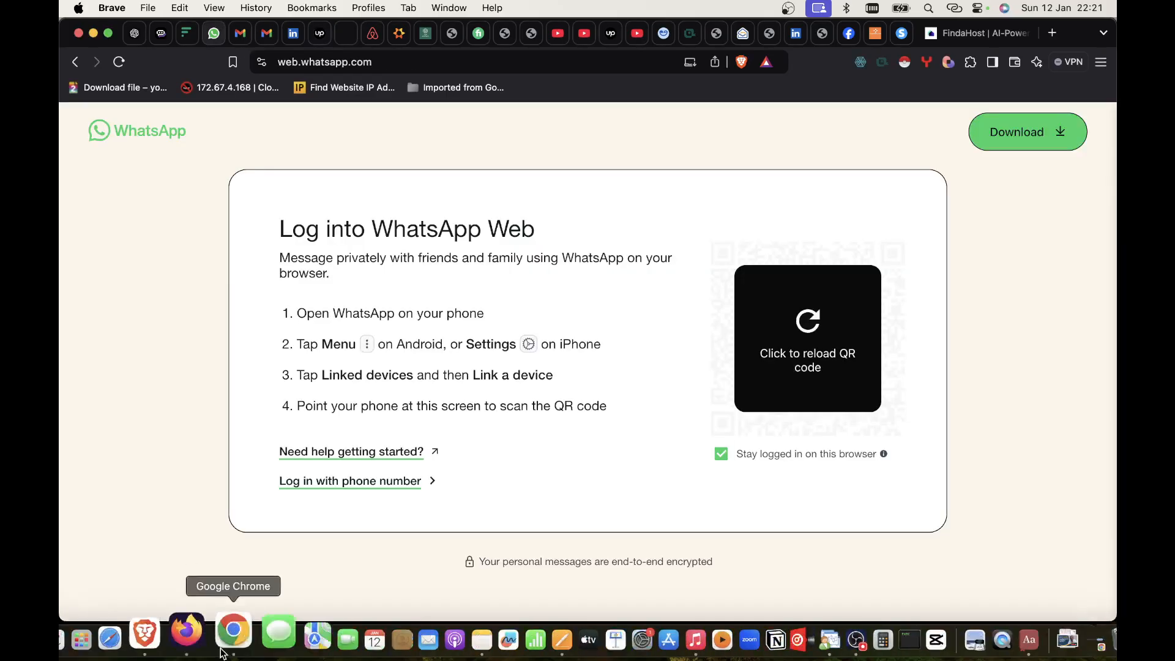
click(233, 612)
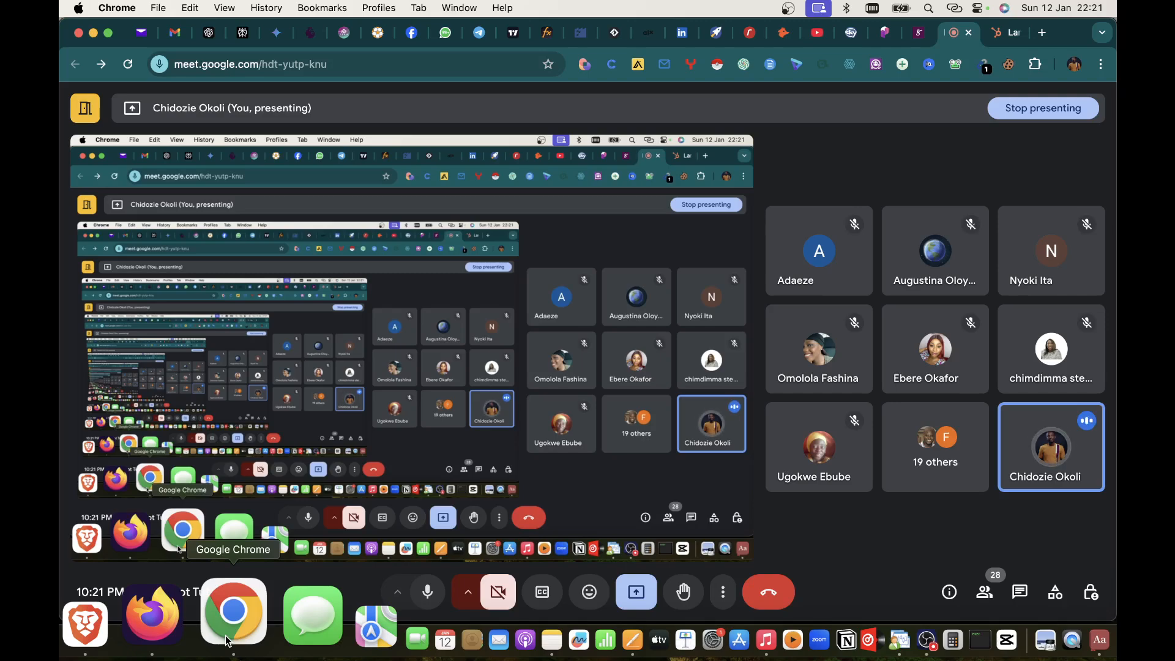